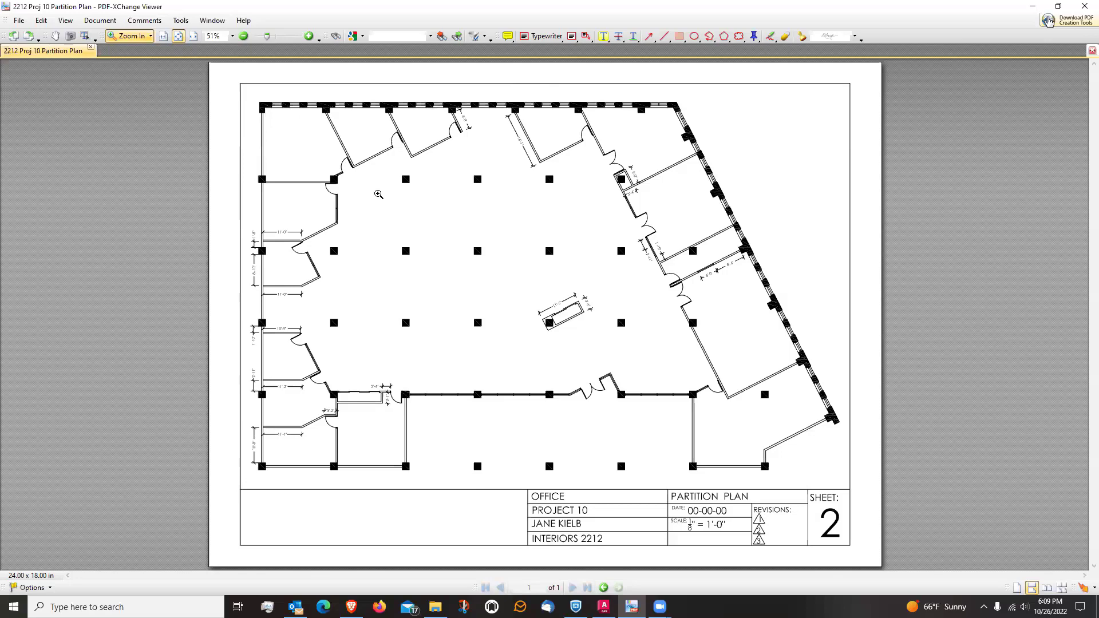
Examine the office partition plan, looking closely at the angled rooms and the door openings beside the column
{"action": "left_click_drag", "start_coordinate": [212, 81], "coordinate": [478, 295]}
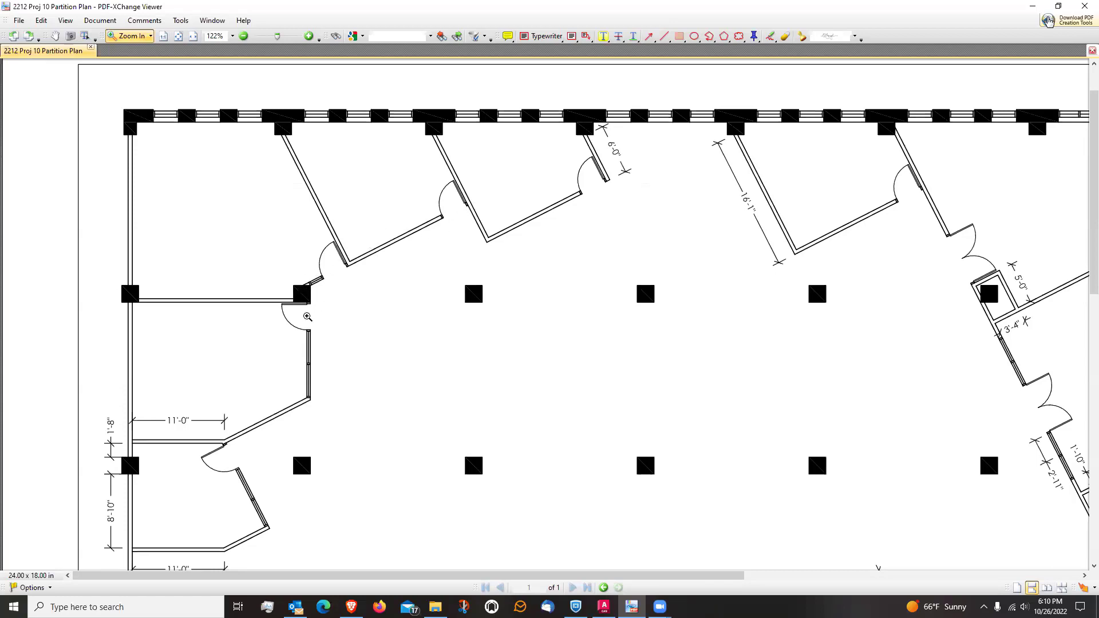
{"action": "left_click_drag", "start_coordinate": [219, 359], "coordinate": [372, 250]}
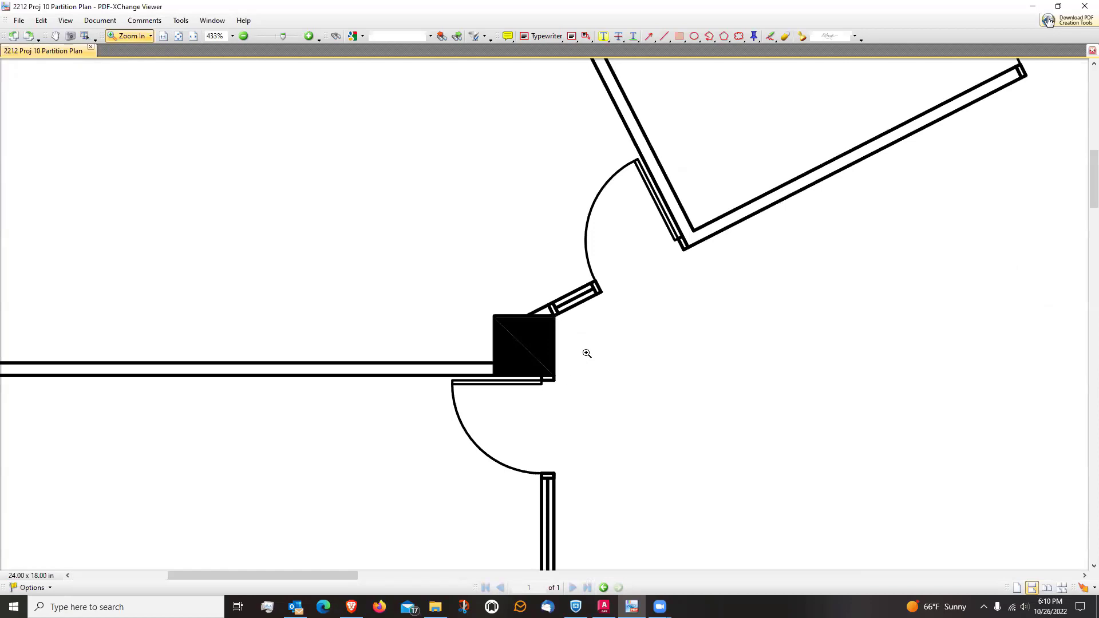
{"action": "left_click", "coordinate": [243, 36]}
{"action": "left_click", "coordinate": [244, 36]}
{"action": "left_click", "coordinate": [244, 35]}
{"action": "left_click", "coordinate": [244, 36]}
{"action": "left_click", "coordinate": [243, 36]}
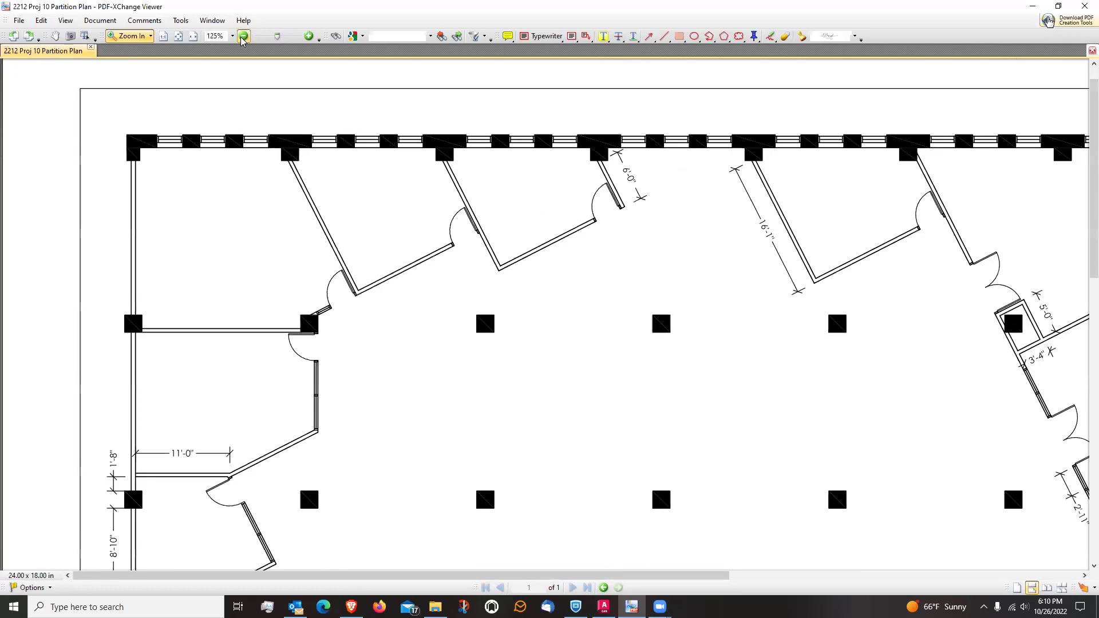
{"action": "left_click", "coordinate": [244, 36]}
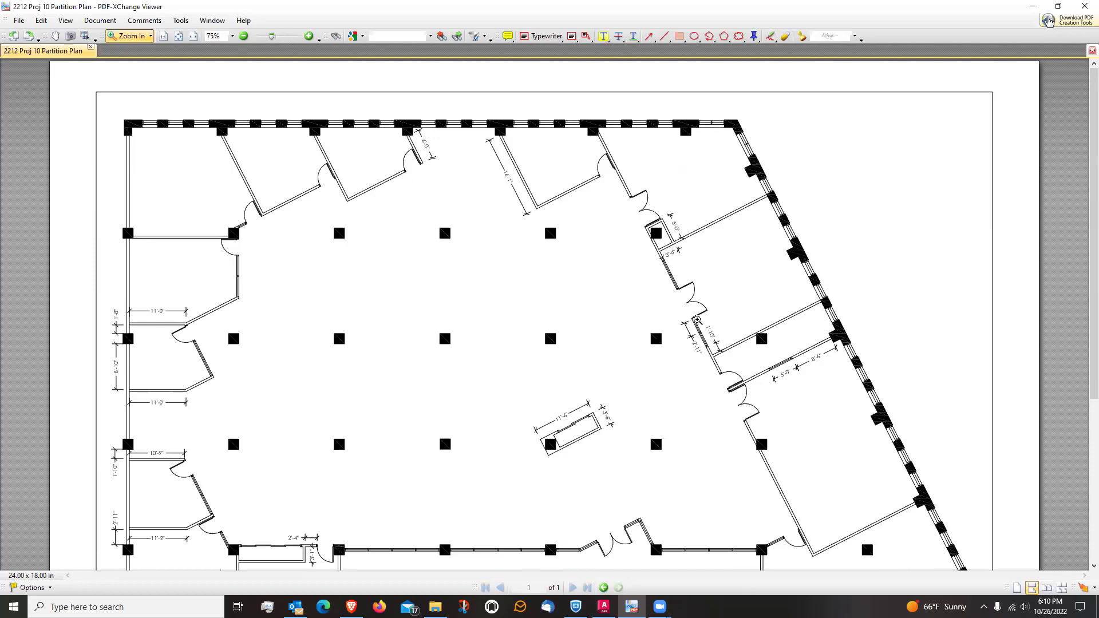
{"action": "scroll", "coordinate": [697, 320], "scroll_direction": "down", "scroll_amount": 1}
Switch from the partition plan PDF to the Project 10A - Base Building Plan drawing in AutoCAD
{"action": "double_click", "coordinate": [834, 12]}
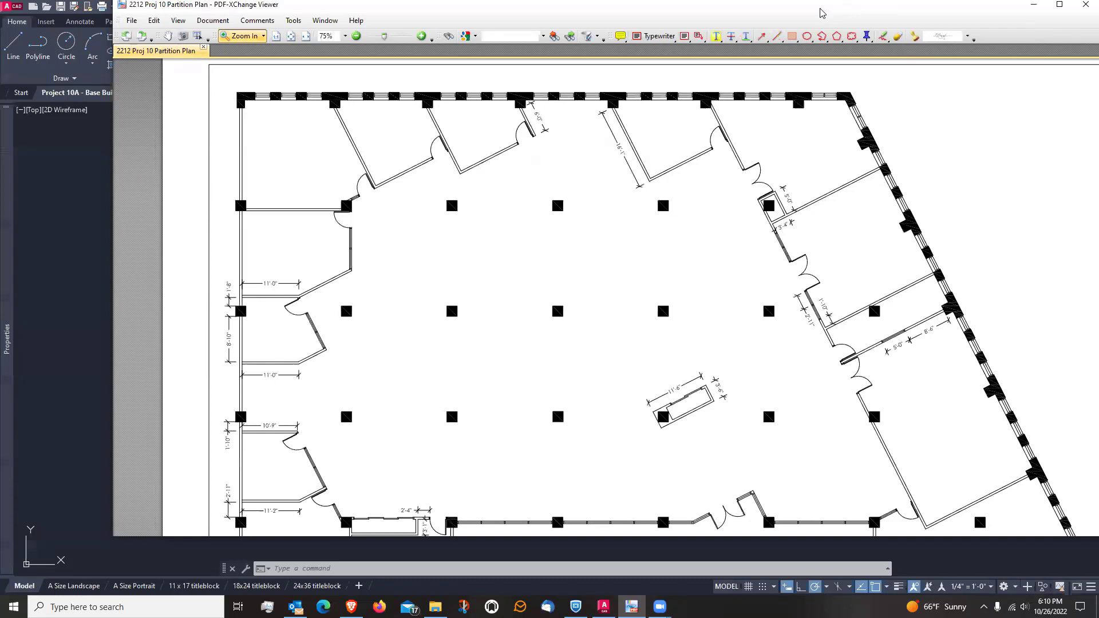
{"action": "key", "text": "super+Down"}
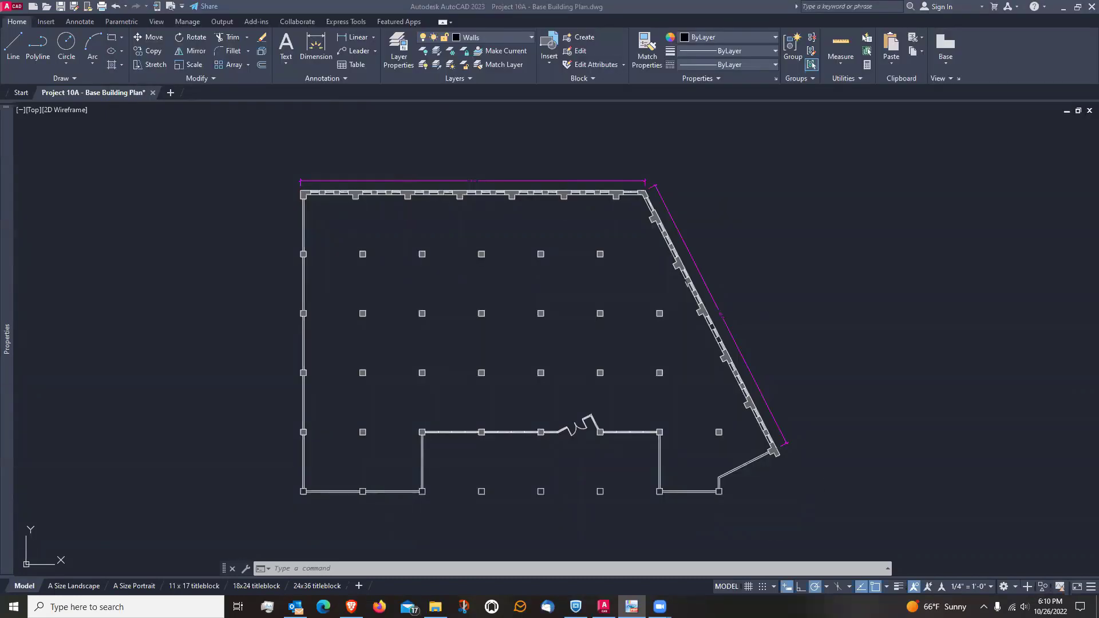
{"action": "left_click", "coordinate": [715, 408]}
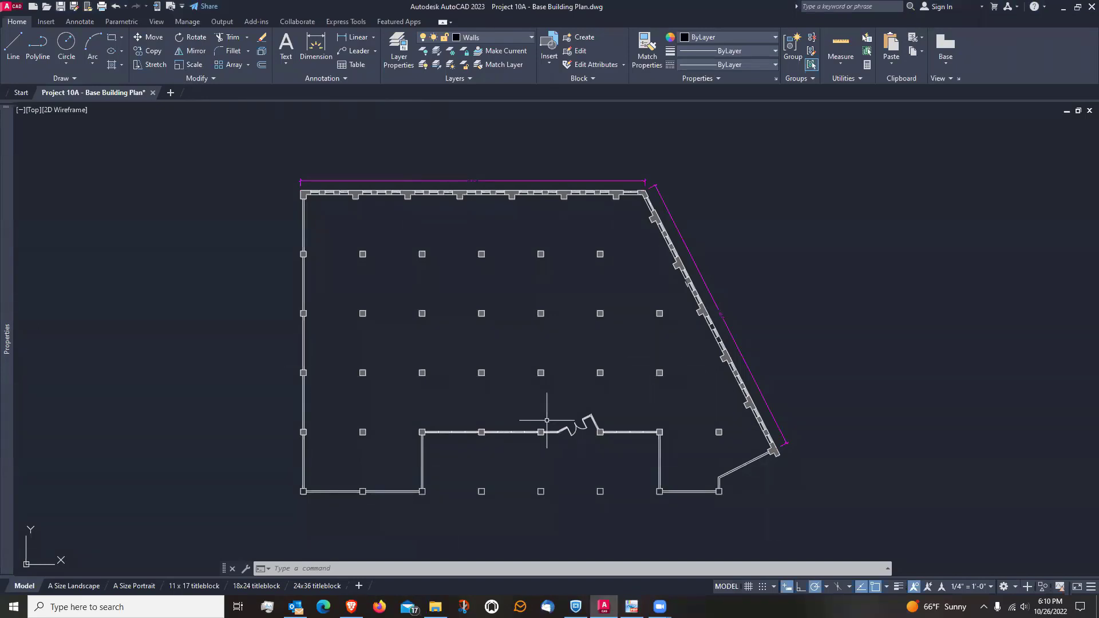
Examine the base building plan's column grid, comparing the shaded interior columns with the unfilled southern row near the entrance
{"action": "scroll", "coordinate": [547, 420], "scroll_direction": "up", "scroll_amount": 2}
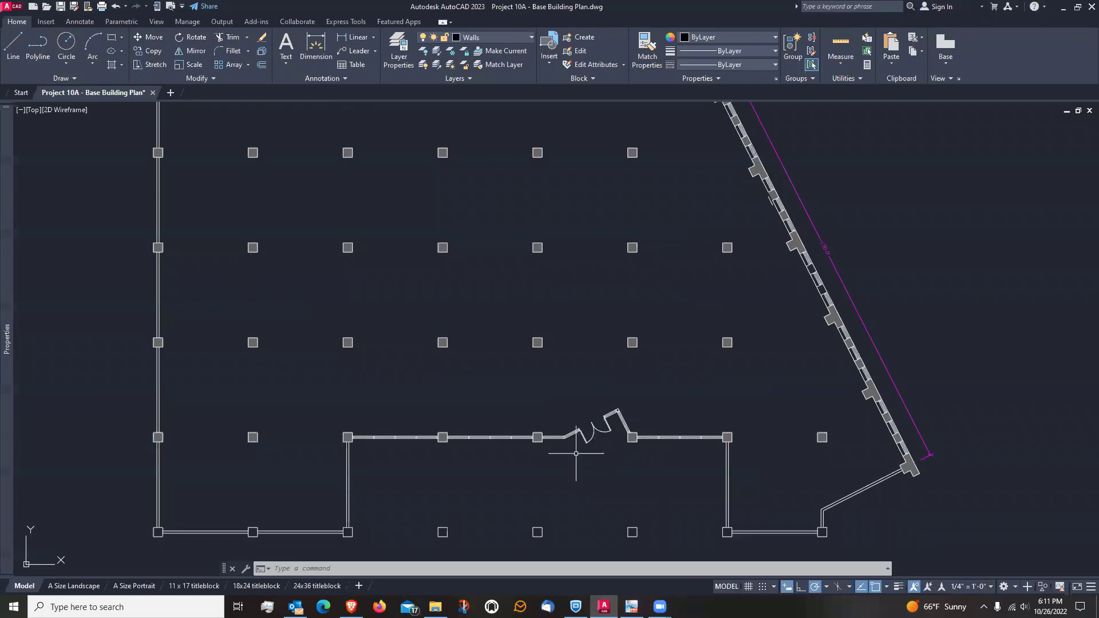
{"action": "scroll", "coordinate": [575, 454], "scroll_direction": "down", "scroll_amount": 2}
{"action": "middle_click_drag", "start_coordinate": [576, 453], "coordinate": [572, 423]}
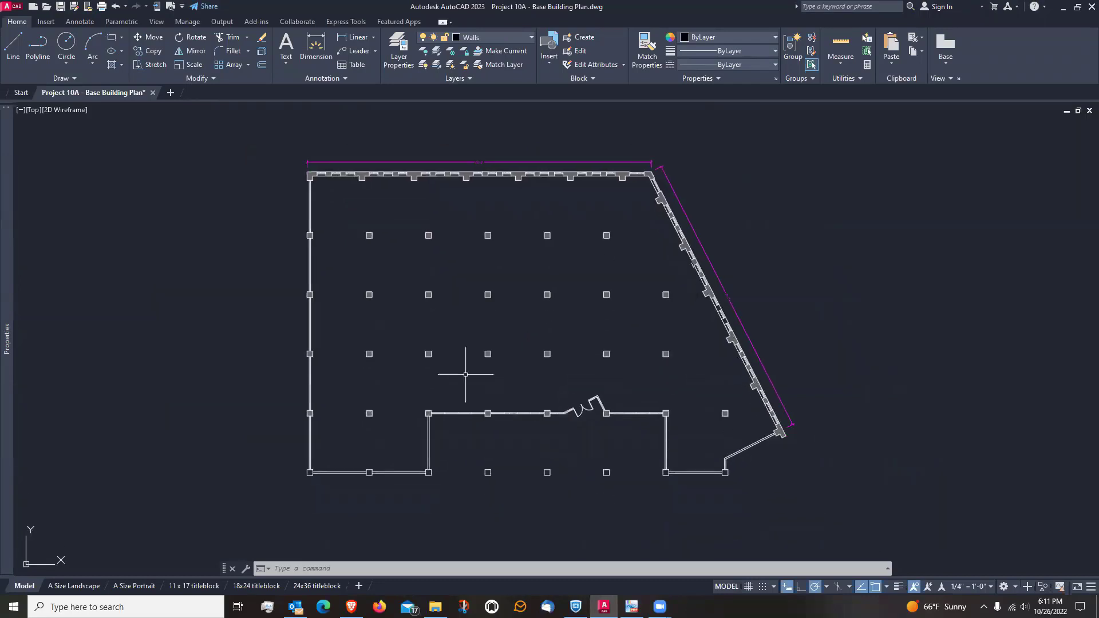
{"action": "scroll", "coordinate": [380, 363], "scroll_direction": "up", "scroll_amount": 6}
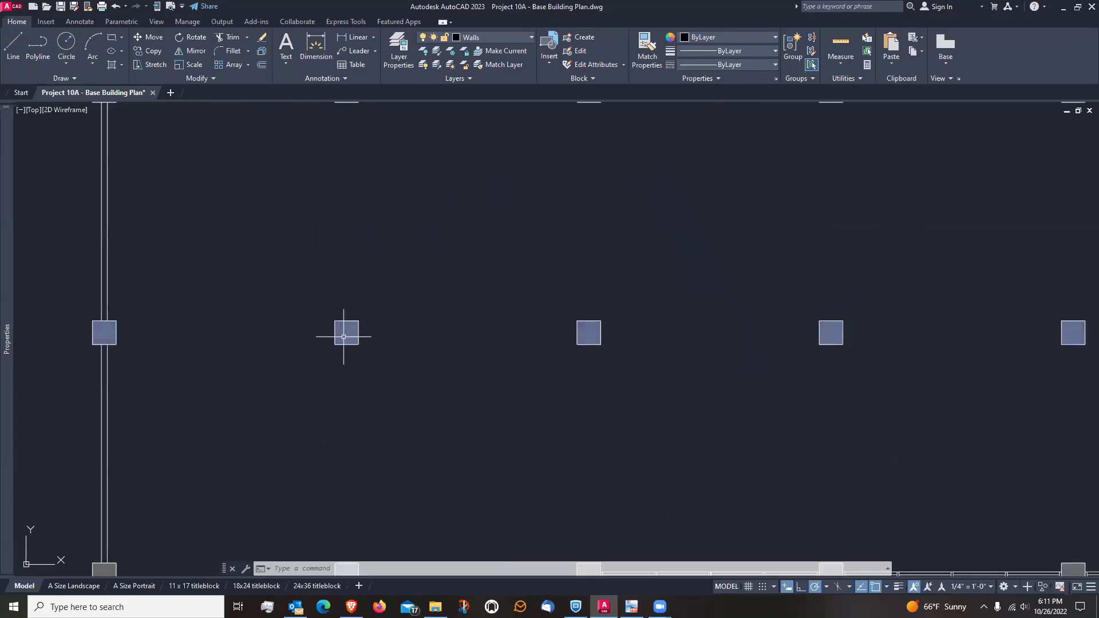
{"action": "scroll", "coordinate": [343, 340], "scroll_direction": "down", "scroll_amount": 4}
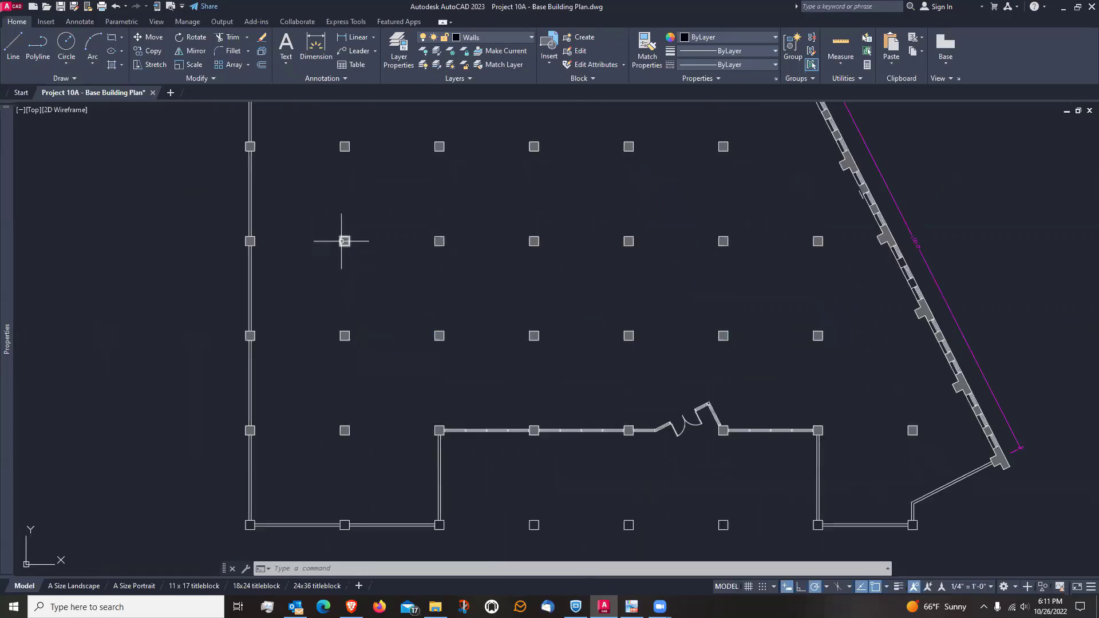
{"action": "mouse_move", "coordinate": [409, 321]}
{"action": "middle_mouse_down"}
{"action": "mouse_move", "coordinate": [414, 296]}
{"action": "mouse_move", "coordinate": [408, 308]}
{"action": "middle_mouse_up"}
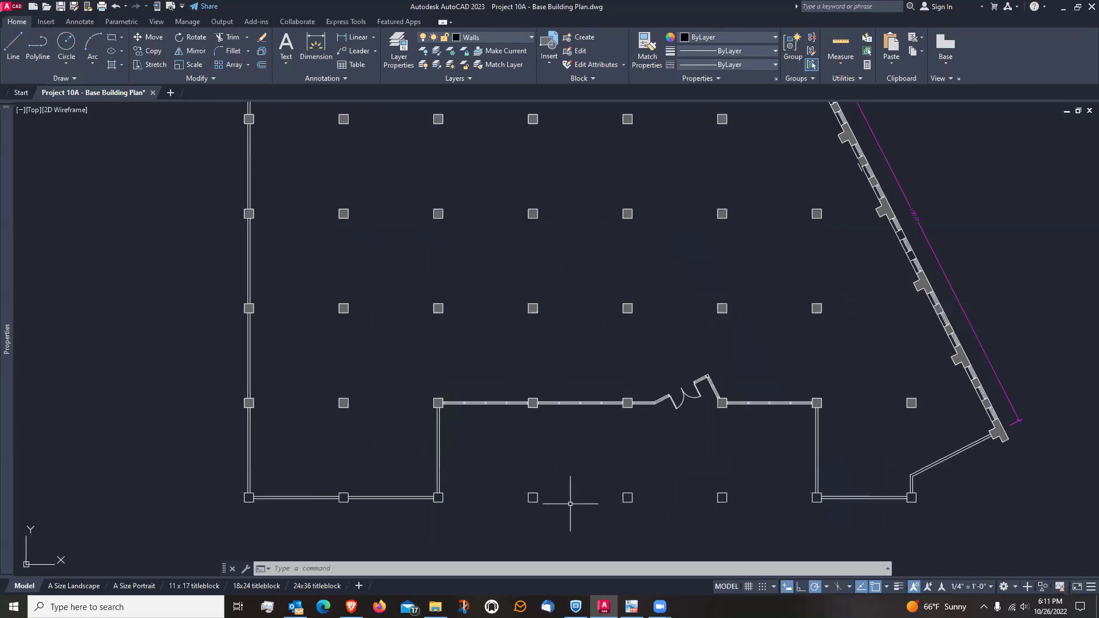
{"action": "middle_click_drag", "start_coordinate": [571, 503], "coordinate": [562, 457]}
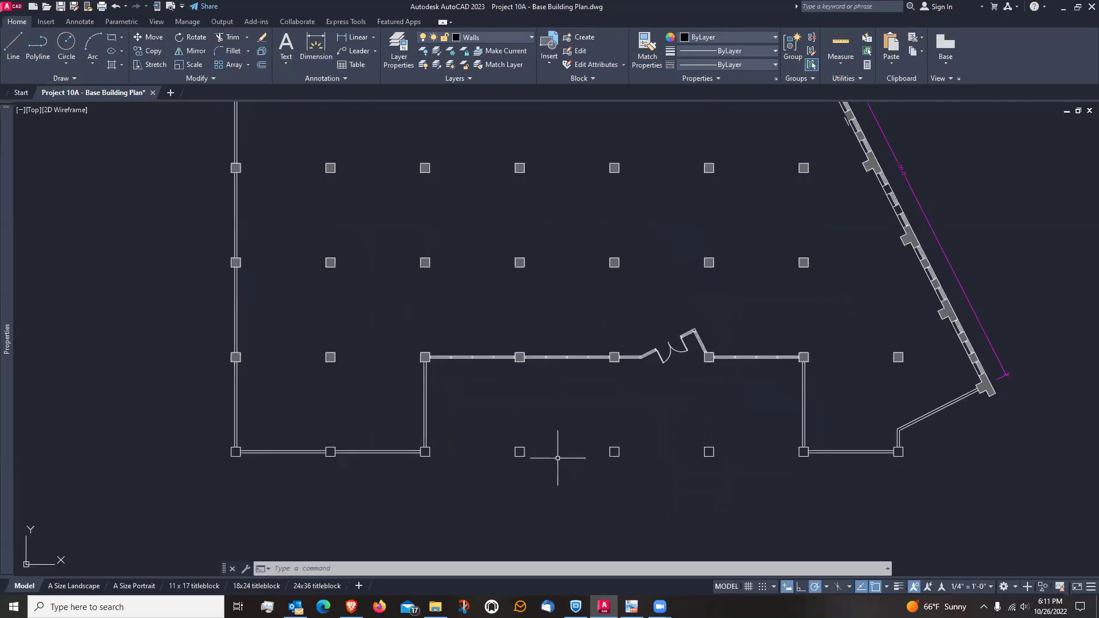
{"action": "scroll", "coordinate": [562, 455], "scroll_direction": "up", "scroll_amount": 4}
{"action": "scroll", "coordinate": [559, 456], "scroll_direction": "down", "scroll_amount": 2}
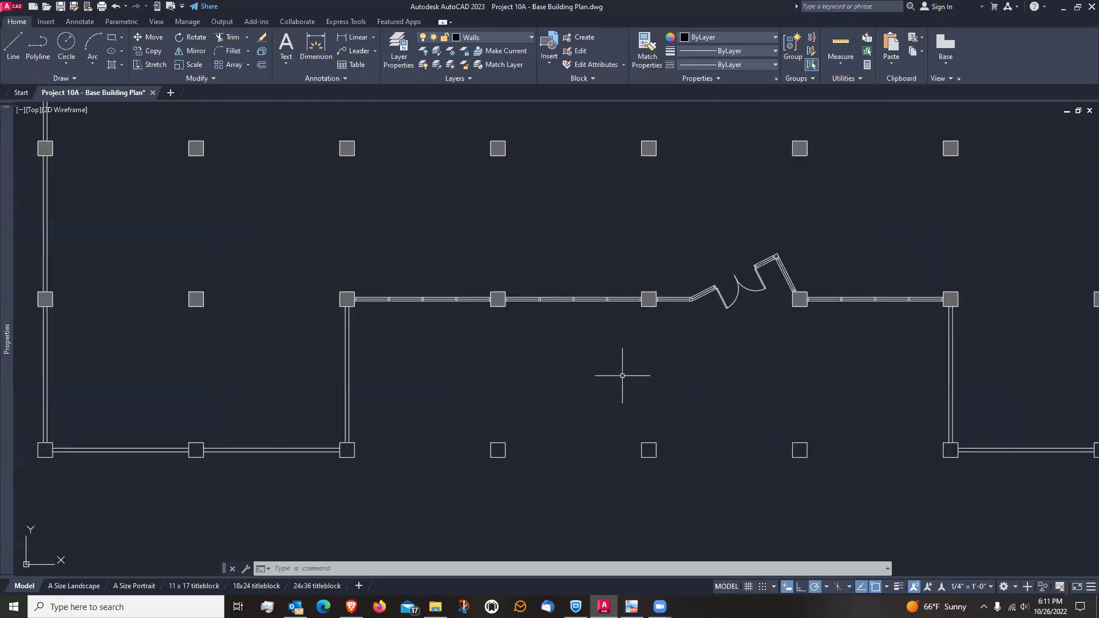
Make Hatch the current layer and start the Hatch command with the SOLID pattern
{"action": "left_click", "coordinate": [531, 38]}
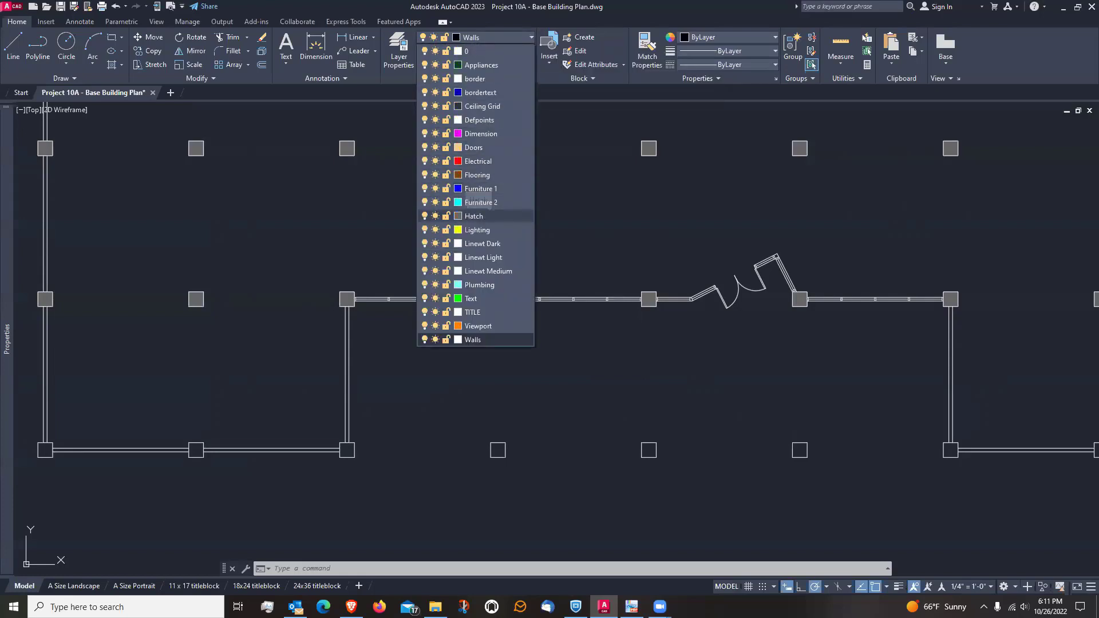
{"action": "left_click", "coordinate": [484, 218]}
{"action": "scroll", "coordinate": [454, 412], "scroll_direction": "down", "scroll_amount": 2}
{"action": "mouse_move", "coordinate": [289, 408]}
{"action": "middle_mouse_down"}
{"action": "mouse_move", "coordinate": [328, 399]}
{"action": "mouse_move", "coordinate": [307, 425]}
{"action": "middle_mouse_up"}
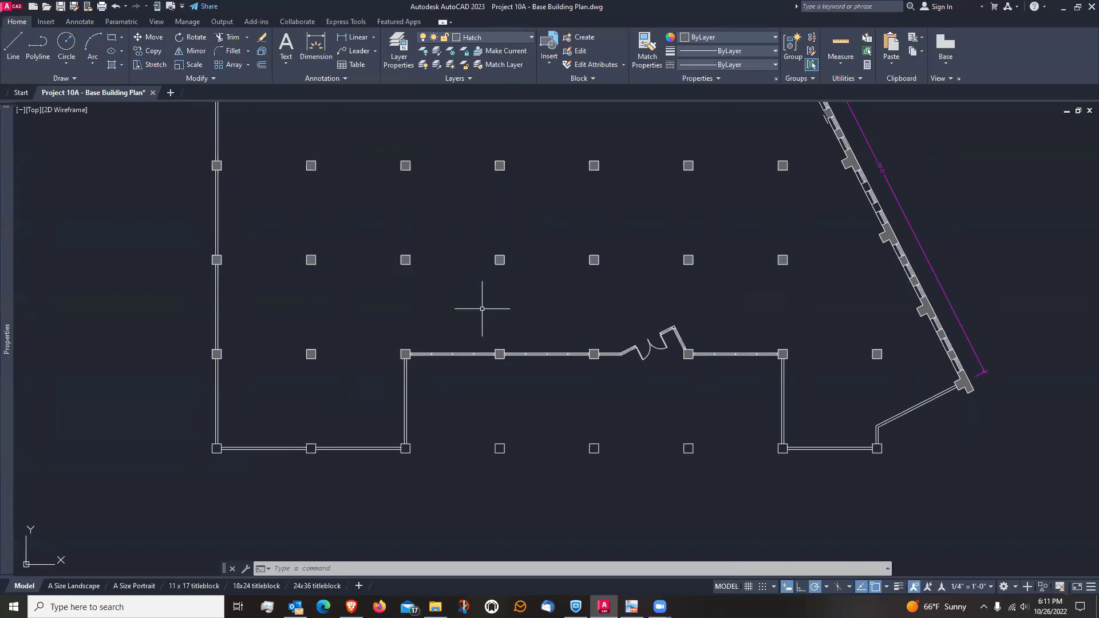
{"action": "left_click", "coordinate": [111, 65]}
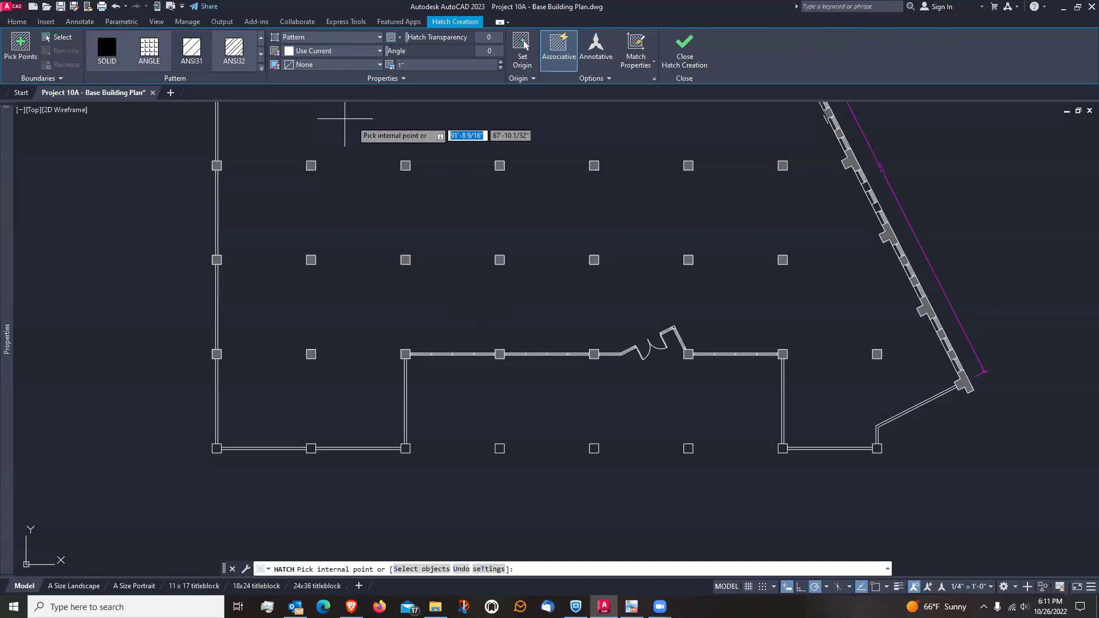
{"action": "left_click", "coordinate": [260, 71]}
{"action": "mouse_move", "coordinate": [265, 197]}
{"action": "left_mouse_down"}
{"action": "mouse_move", "coordinate": [271, 224]}
{"action": "mouse_move", "coordinate": [434, 469]}
{"action": "mouse_move", "coordinate": [504, 470]}
{"action": "mouse_move", "coordinate": [438, 394]}
{"action": "mouse_move", "coordinate": [555, 376]}
{"action": "mouse_move", "coordinate": [554, 362]}
{"action": "left_mouse_up"}
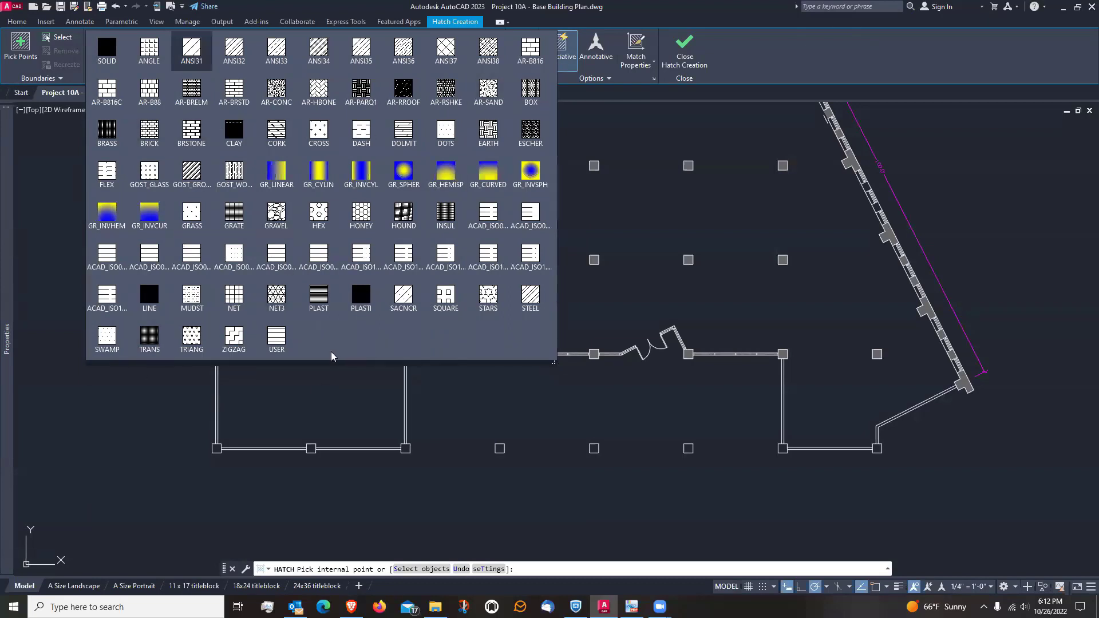
{"action": "left_click", "coordinate": [106, 53]}
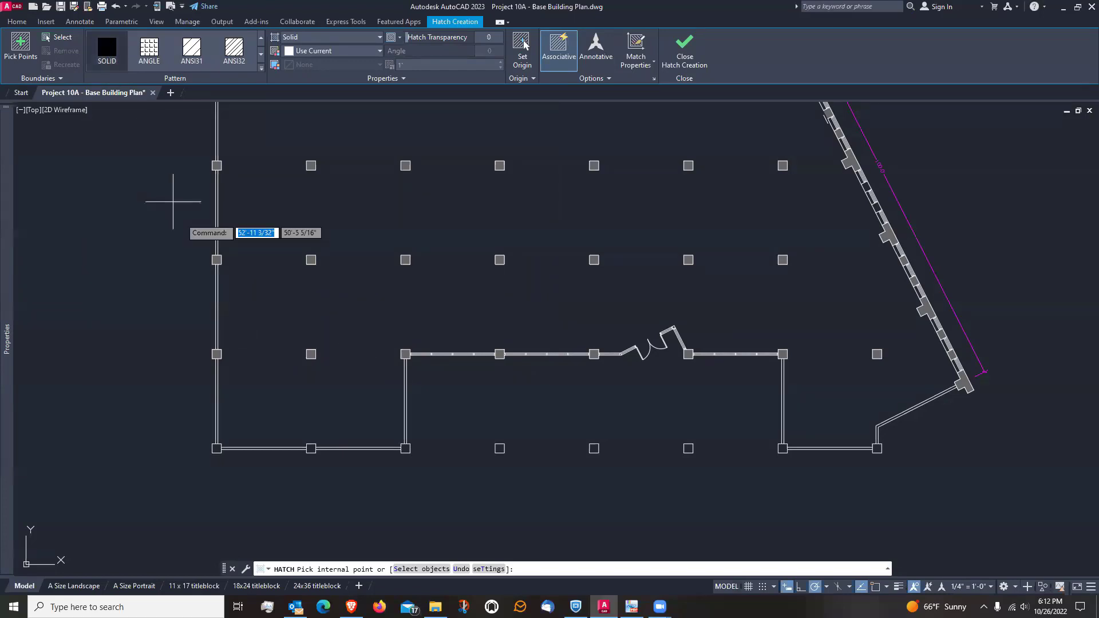
Fill the eight square columns in the building's southernmost row with the solid hatch
{"action": "scroll", "coordinate": [210, 469], "scroll_direction": "up", "scroll_amount": 2}
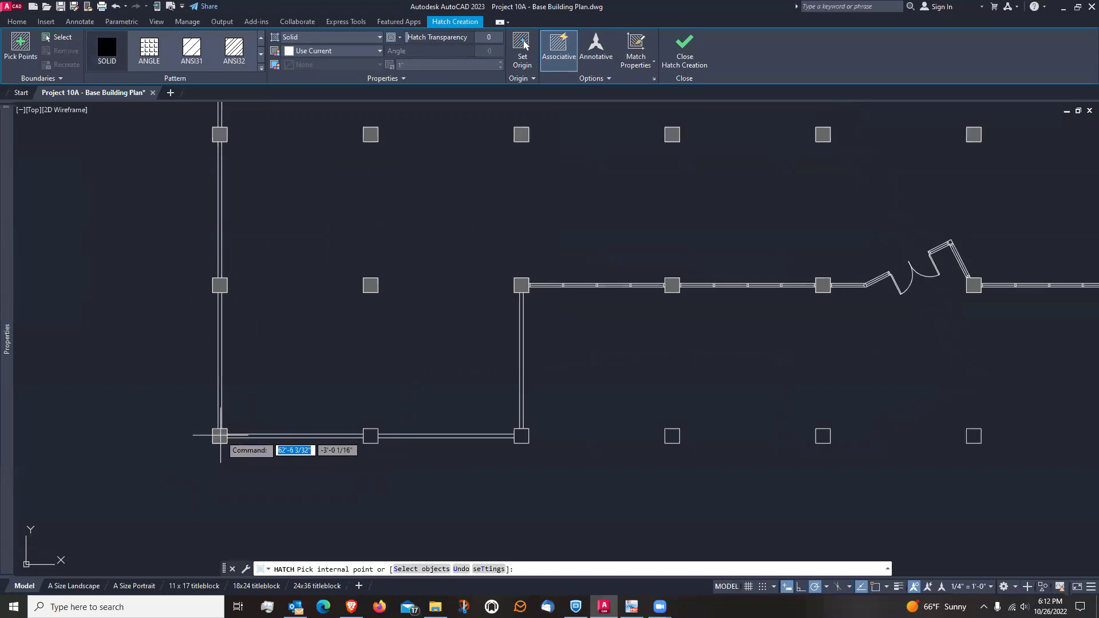
{"action": "left_click", "coordinate": [220, 436]}
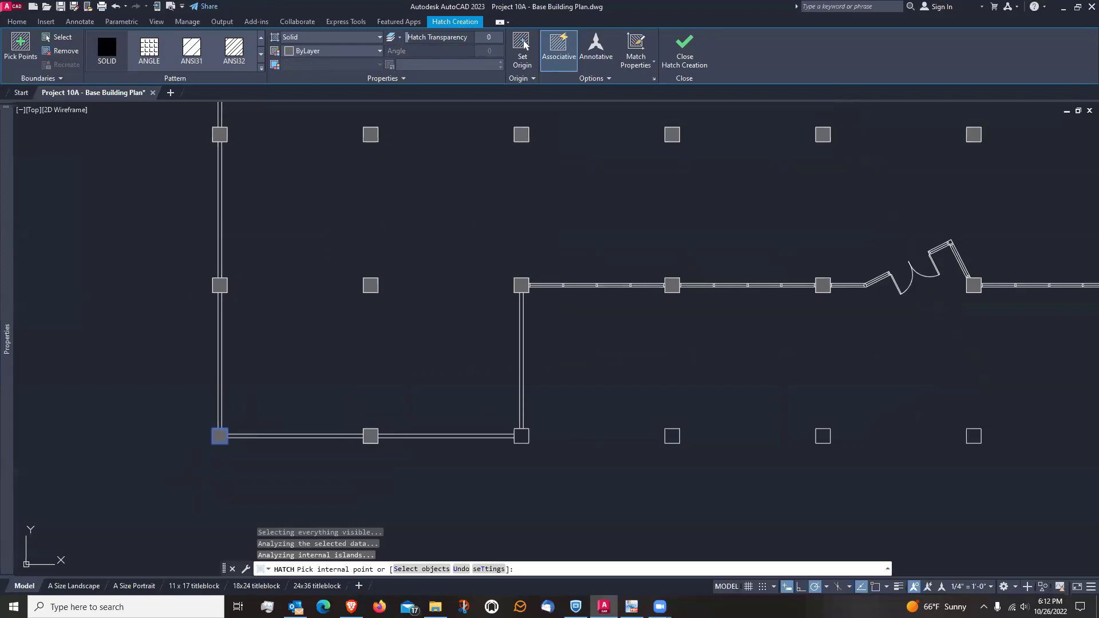
{"action": "left_click", "coordinate": [370, 436]}
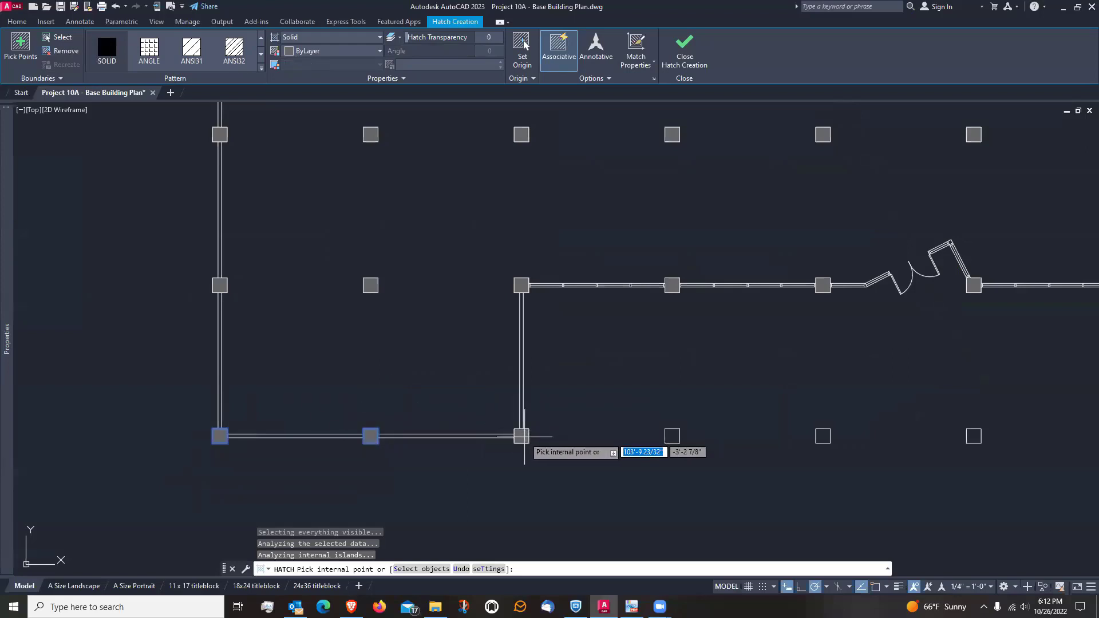
{"action": "left_click", "coordinate": [522, 436]}
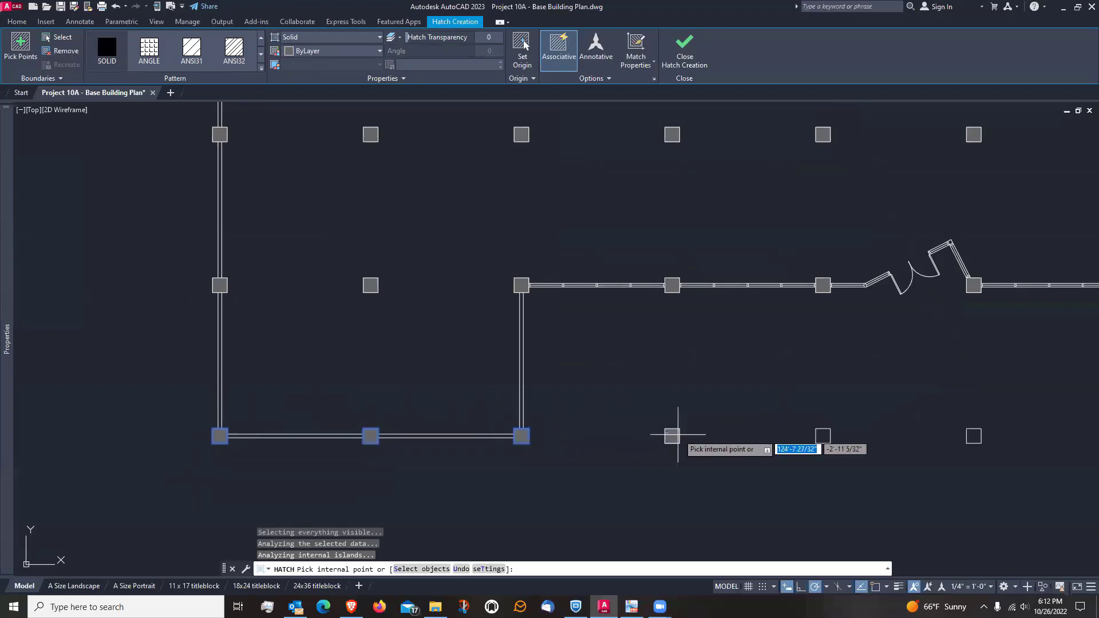
{"action": "left_click", "coordinate": [678, 435]}
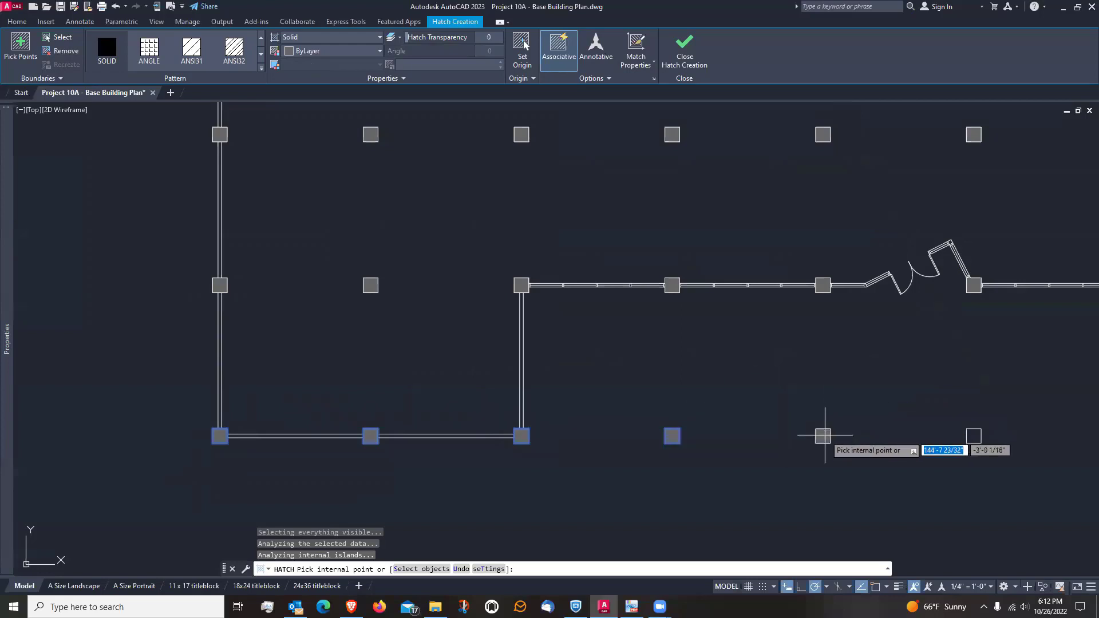
{"action": "left_click", "coordinate": [825, 435]}
{"action": "scroll", "coordinate": [627, 421], "scroll_direction": "down", "scroll_amount": 2}
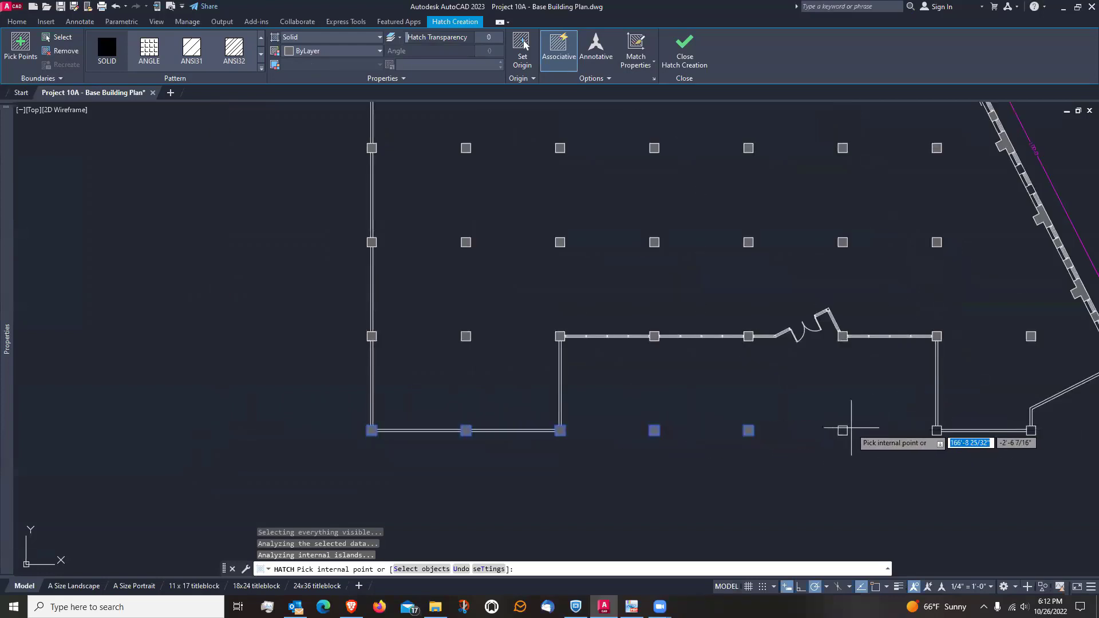
{"action": "left_click", "coordinate": [845, 431]}
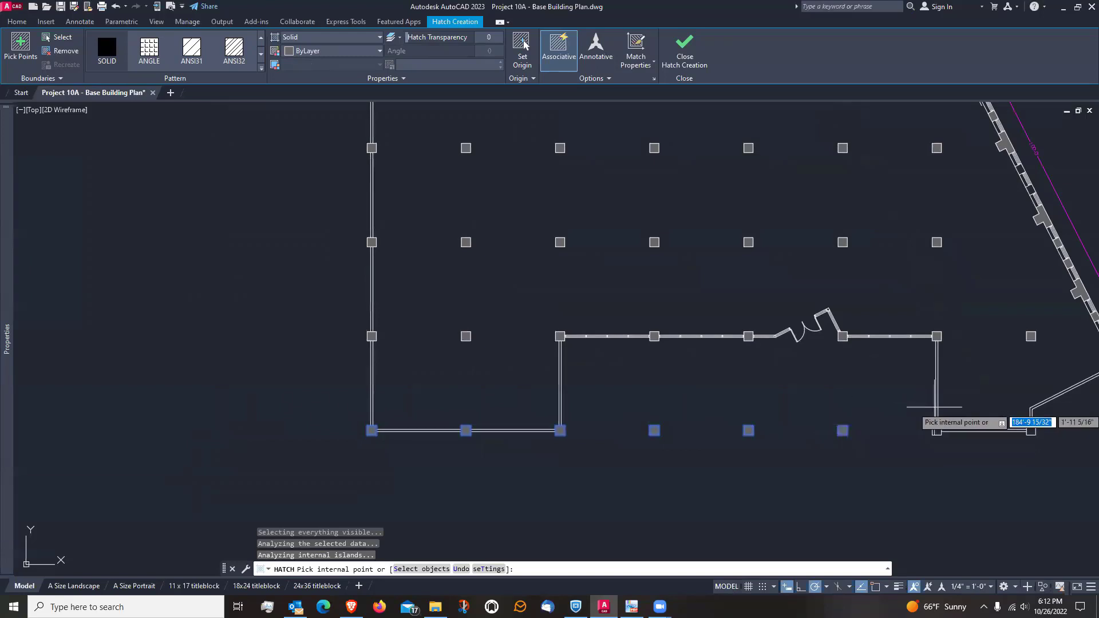
{"action": "left_click", "coordinate": [937, 430]}
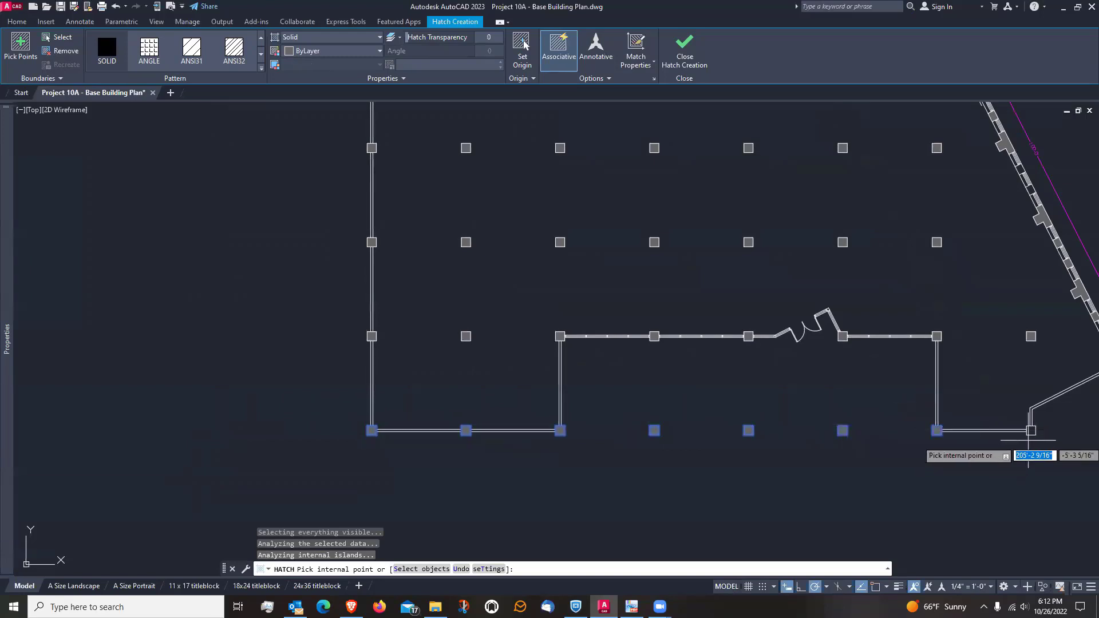
{"action": "left_click", "coordinate": [1033, 436]}
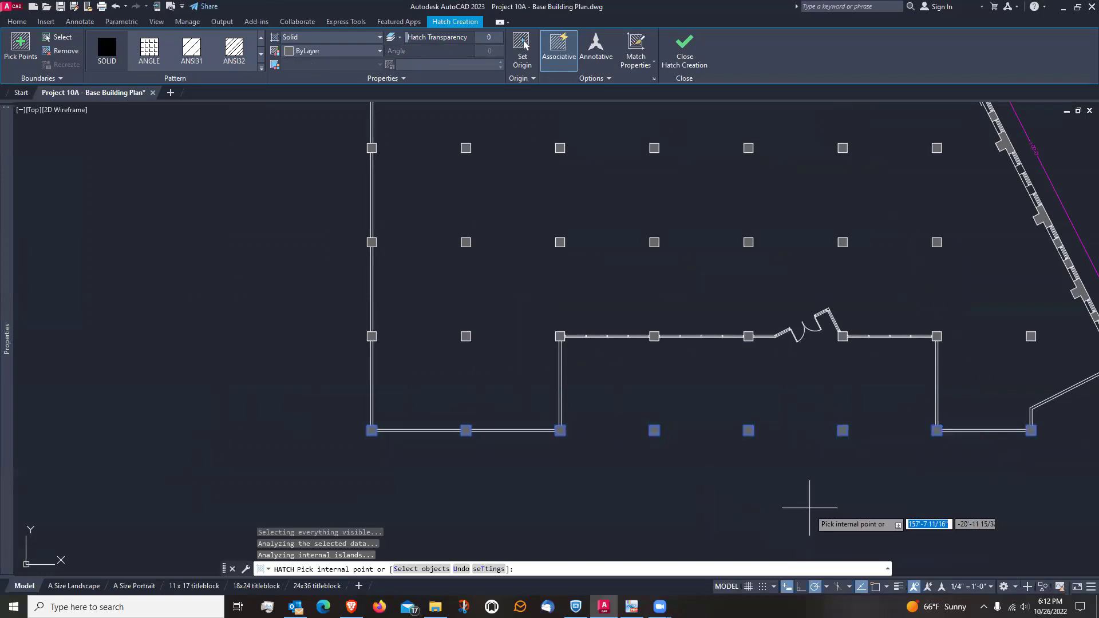
{"action": "middle_click_drag", "start_coordinate": [809, 503], "coordinate": [703, 502]}
{"action": "key", "text": "Return"}
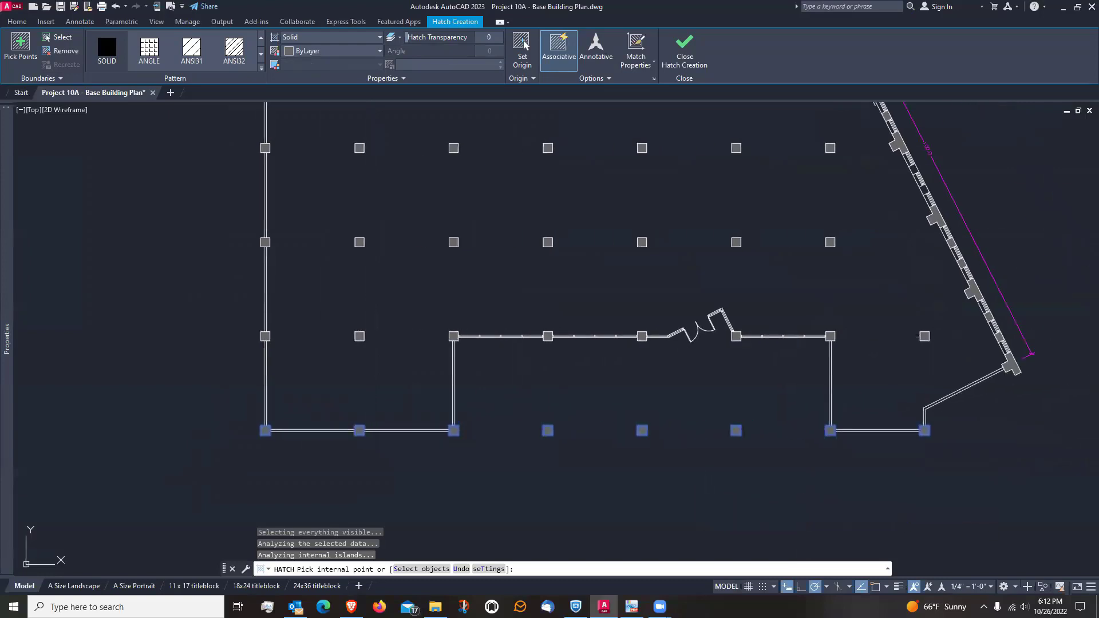
Select the southern columns' hatch to check which columns it groups together, and clear the selection
{"action": "scroll", "coordinate": [644, 439], "scroll_direction": "up", "scroll_amount": 2}
{"action": "scroll", "coordinate": [643, 439], "scroll_direction": "up", "scroll_amount": 2}
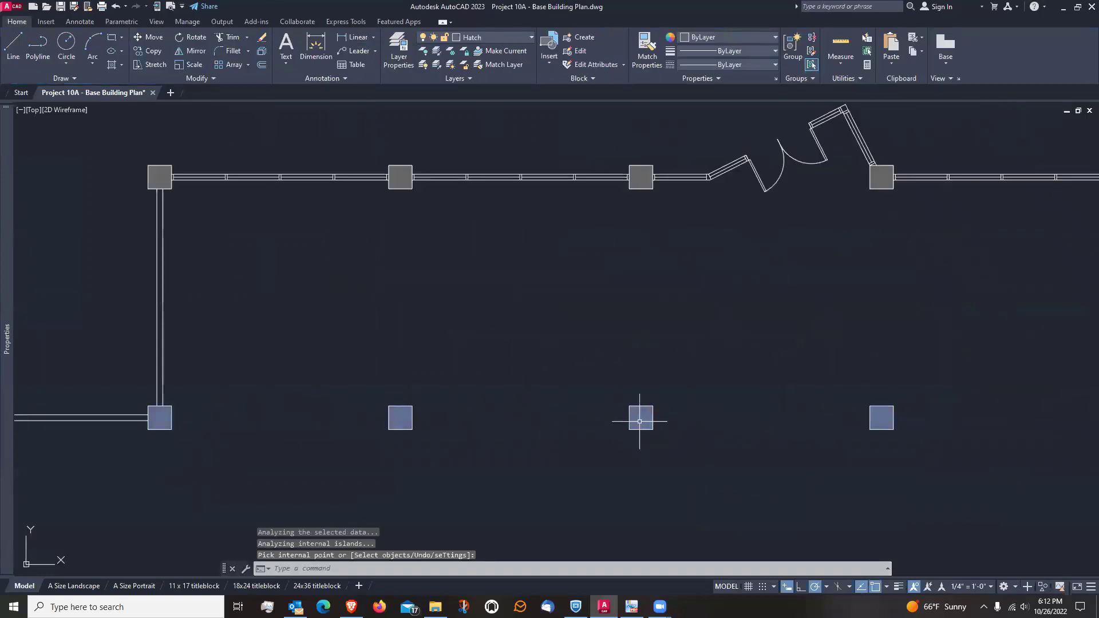
{"action": "left_click", "coordinate": [642, 417]}
{"action": "scroll", "coordinate": [604, 468], "scroll_direction": "down", "scroll_amount": 4}
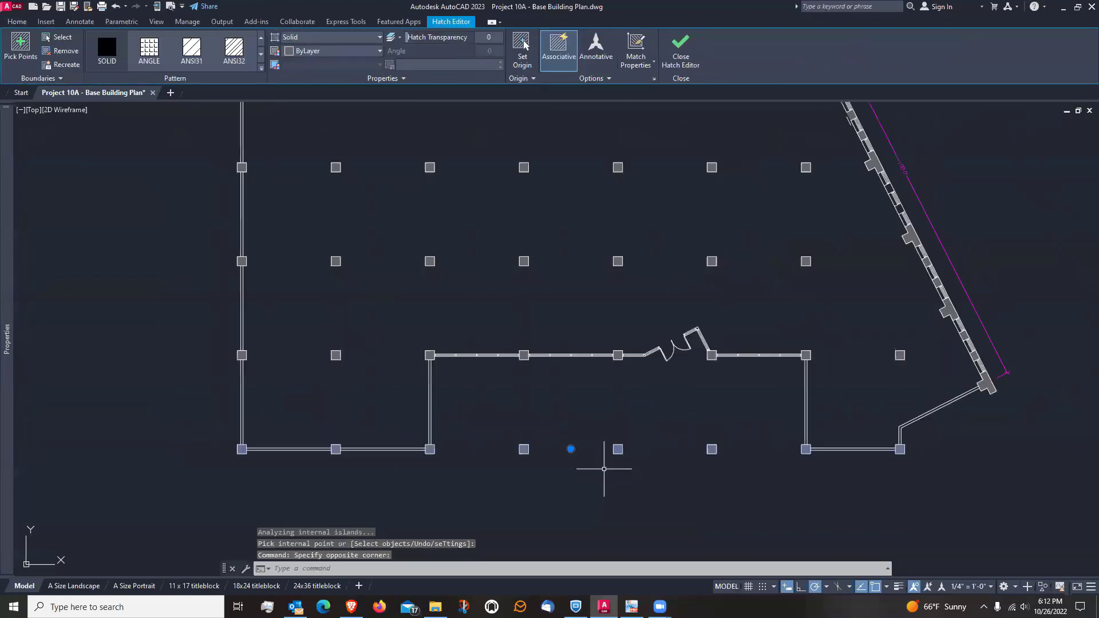
{"action": "scroll", "coordinate": [604, 468], "scroll_direction": "up", "scroll_amount": 2}
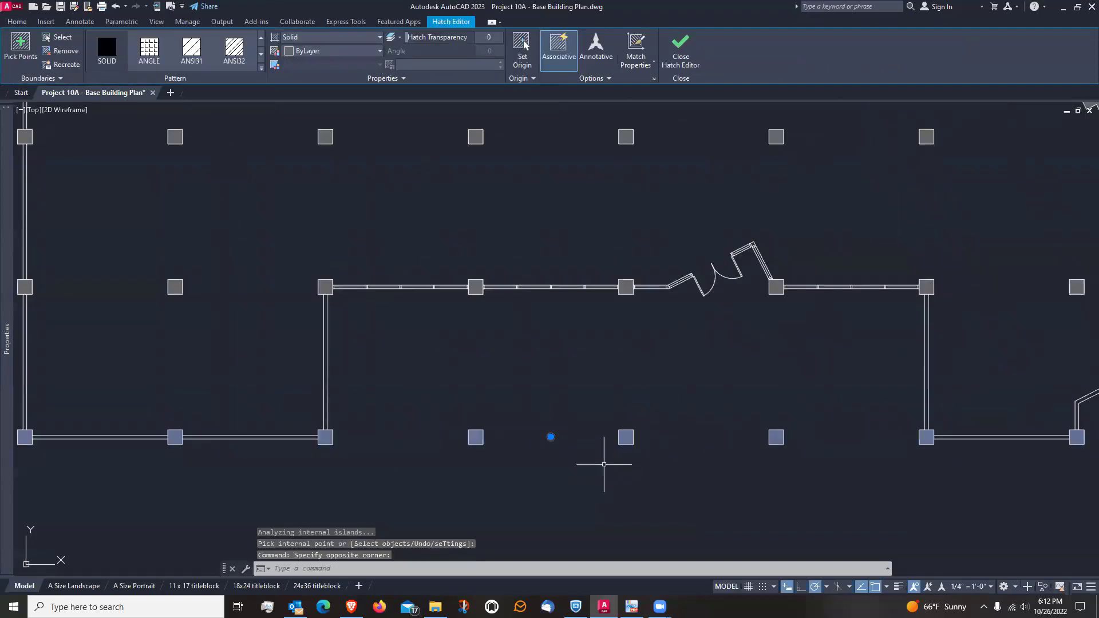
{"action": "key", "text": "Escape"}
{"action": "scroll", "coordinate": [604, 464], "scroll_direction": "down", "scroll_amount": 2}
Fill the three southern bays of the west exterior wall between its columns with the solid hatch
{"action": "scroll", "coordinate": [194, 410], "scroll_direction": "up", "scroll_amount": 4}
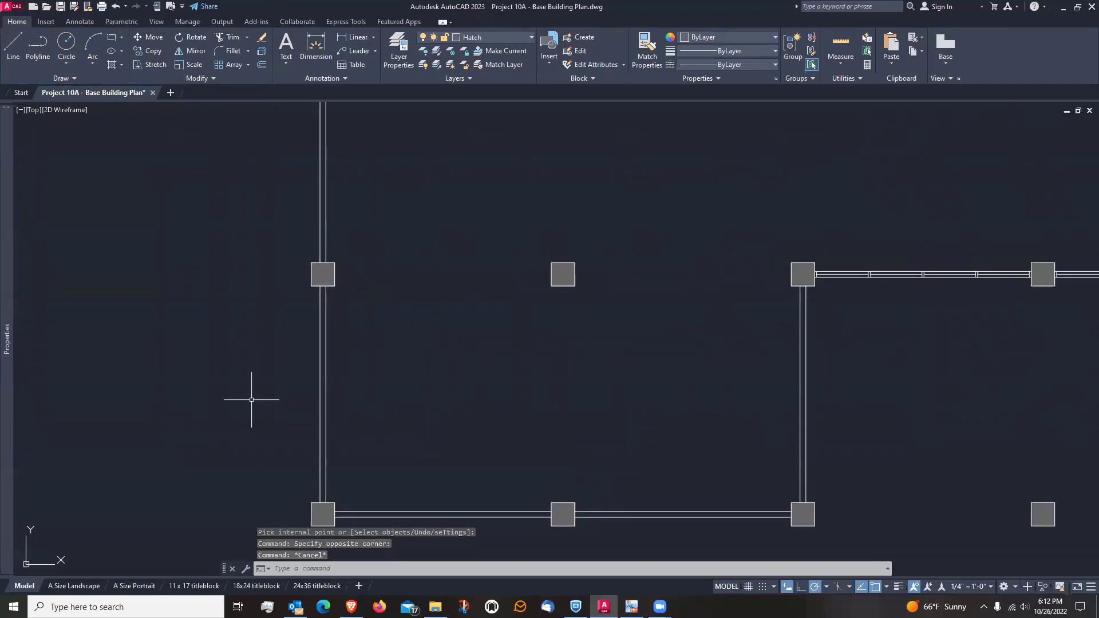
{"action": "middle_click_drag", "start_coordinate": [251, 399], "coordinate": [248, 349]}
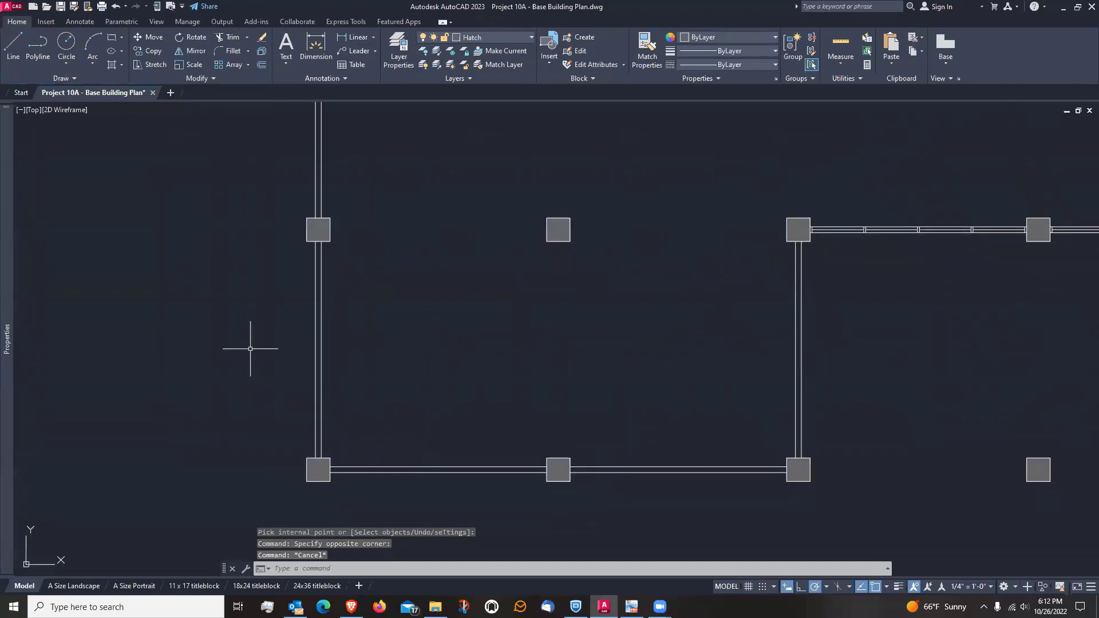
{"action": "left_click", "coordinate": [114, 66]}
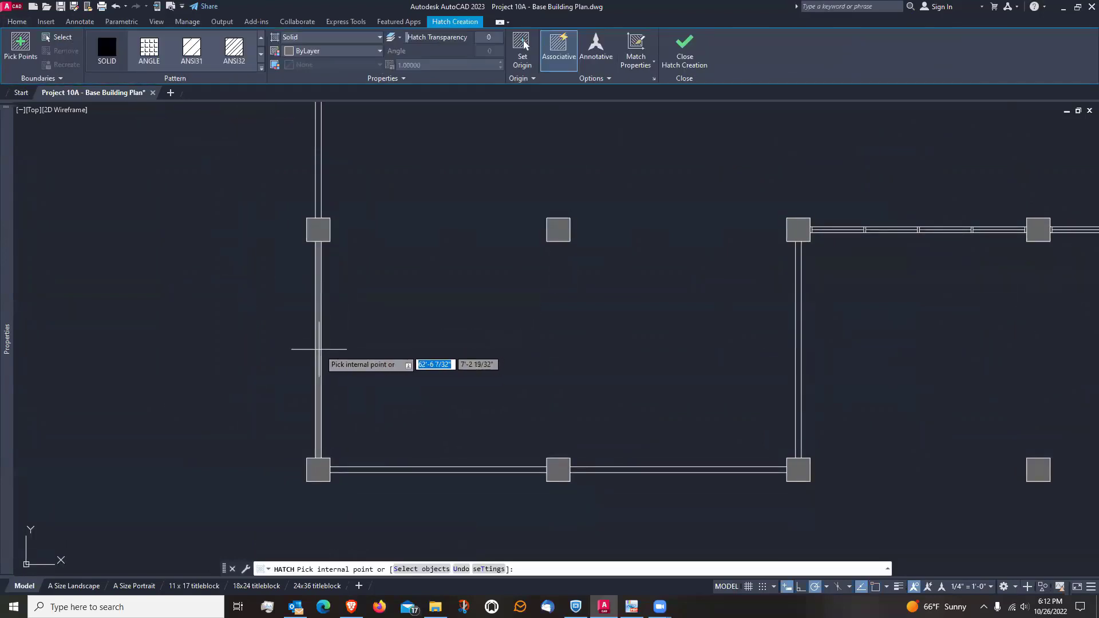
{"action": "left_click", "coordinate": [319, 349]}
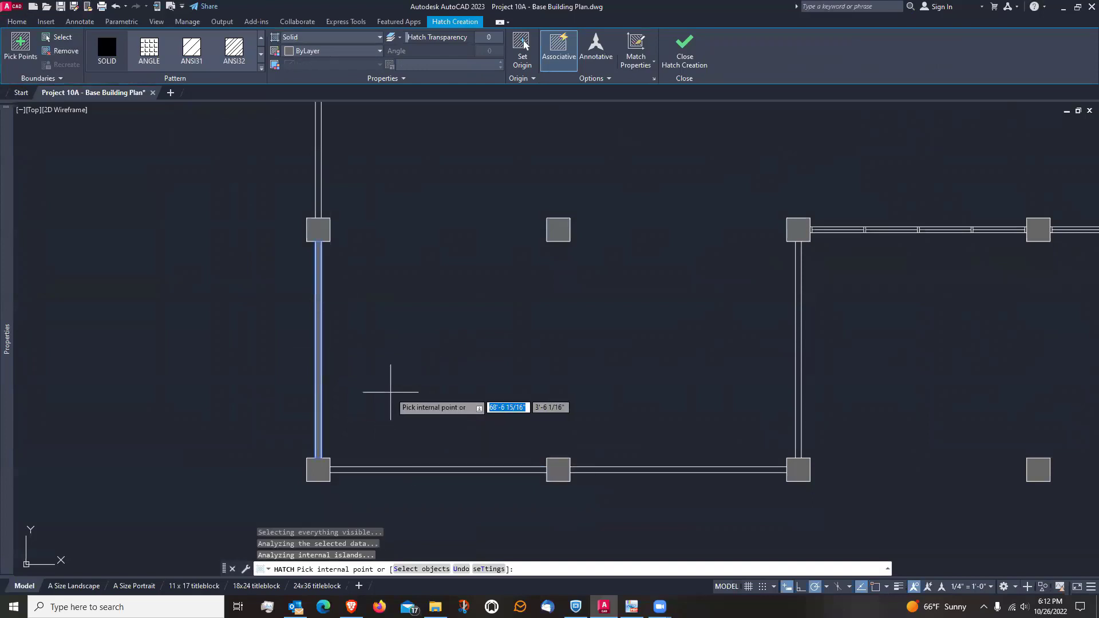
{"action": "scroll", "coordinate": [391, 392], "scroll_direction": "down", "scroll_amount": 2}
{"action": "middle_click_drag", "start_coordinate": [397, 250], "coordinate": [412, 385]}
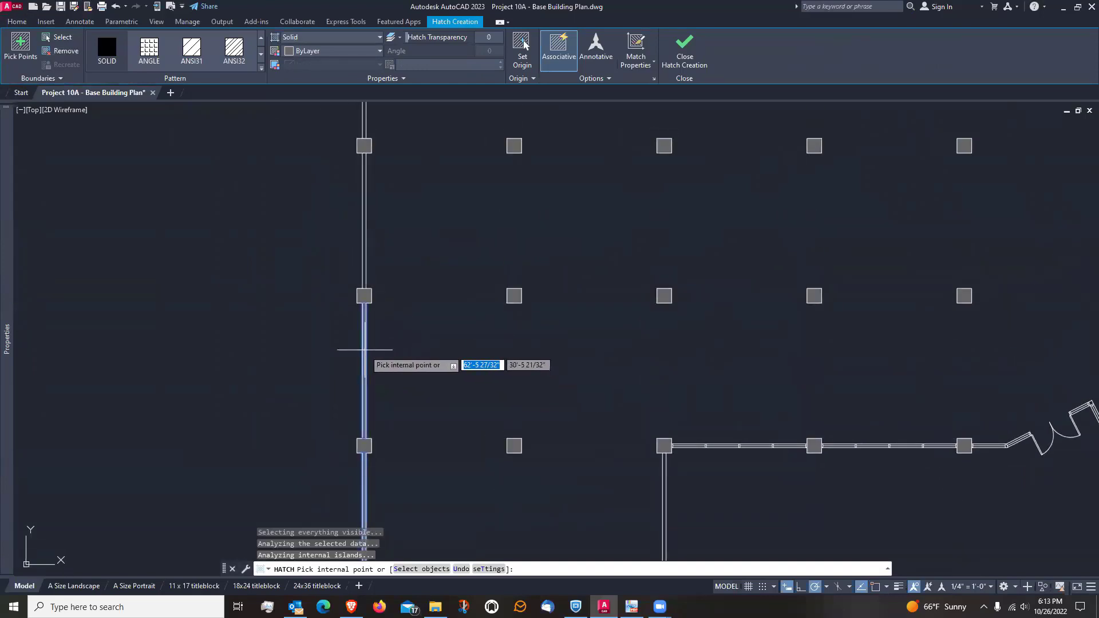
{"action": "left_click", "coordinate": [364, 231]}
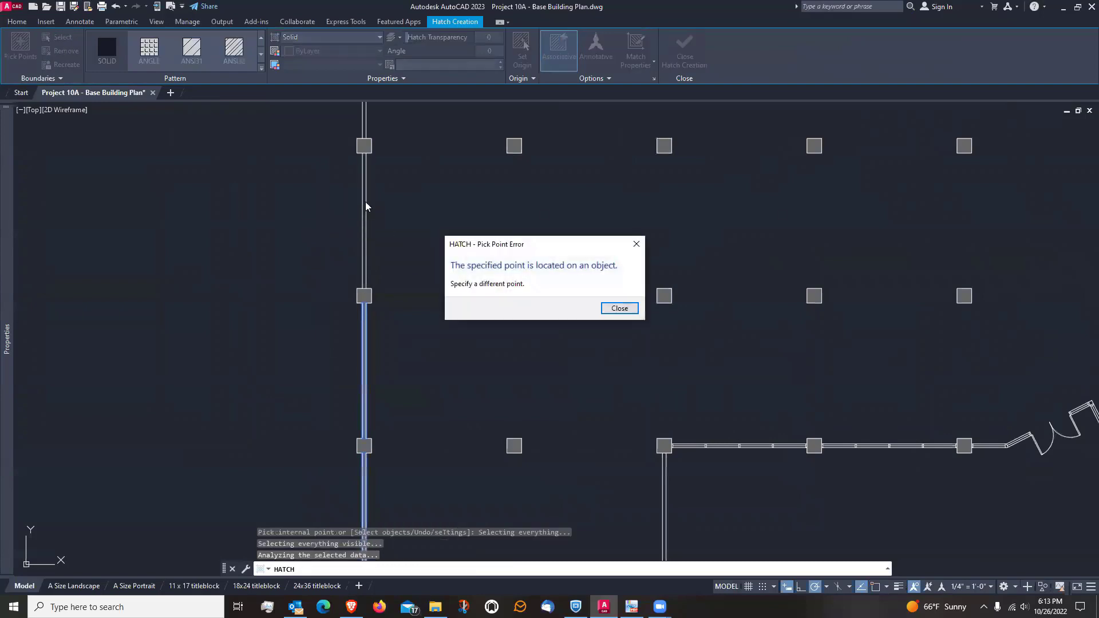
{"action": "left_click", "coordinate": [619, 309]}
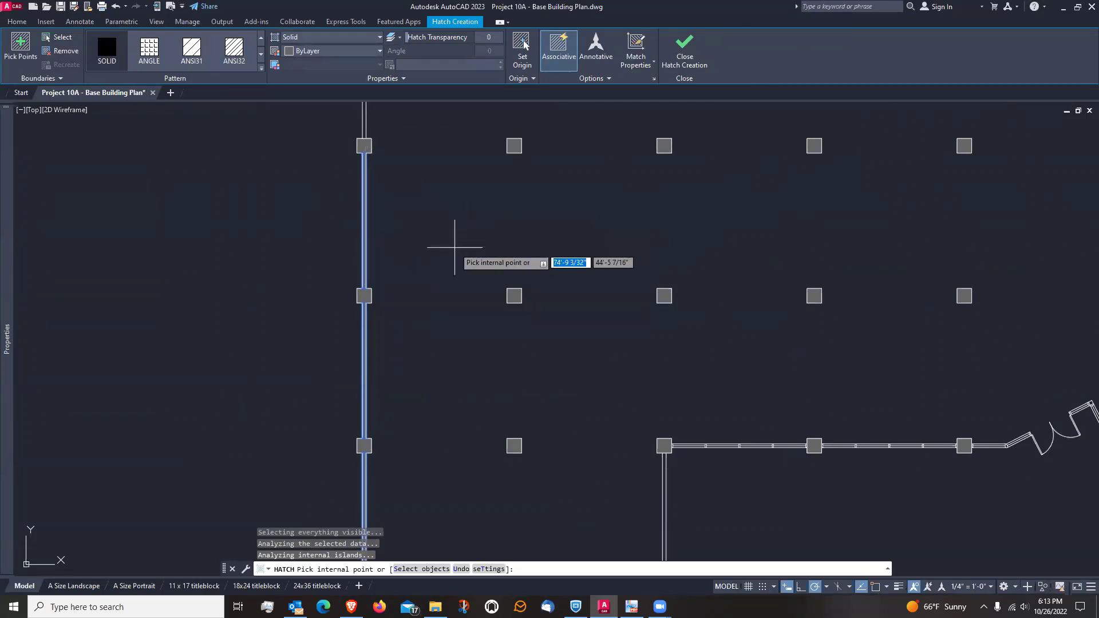
{"action": "key", "text": "Return"}
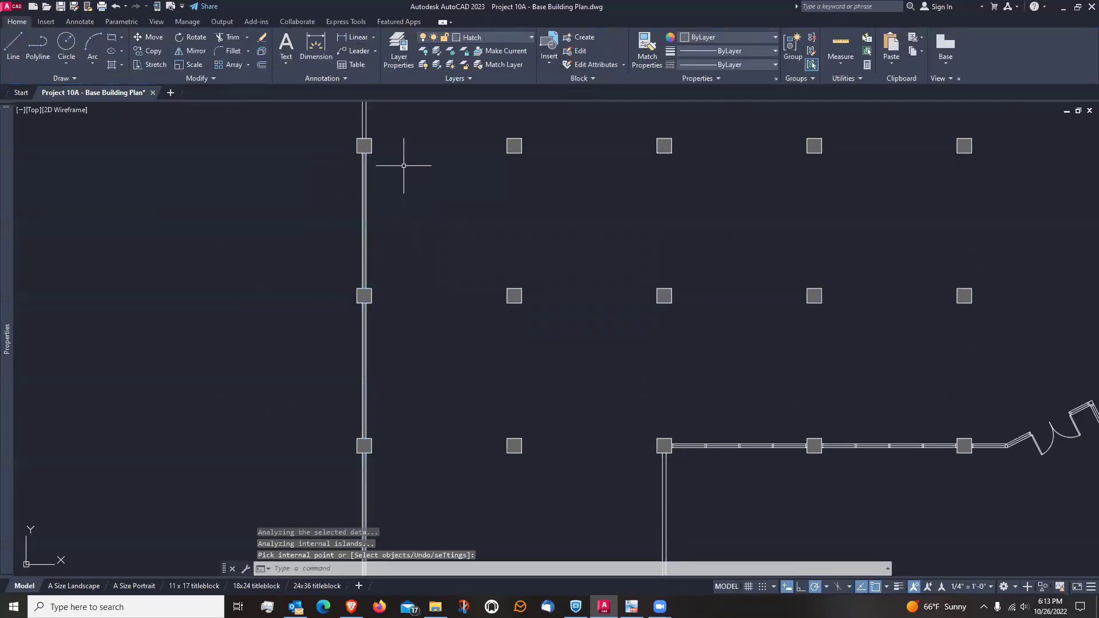
Fill the two northern bays of the west exterior wall, up to the north wall, with the solid hatch
{"action": "left_click", "coordinate": [111, 66]}
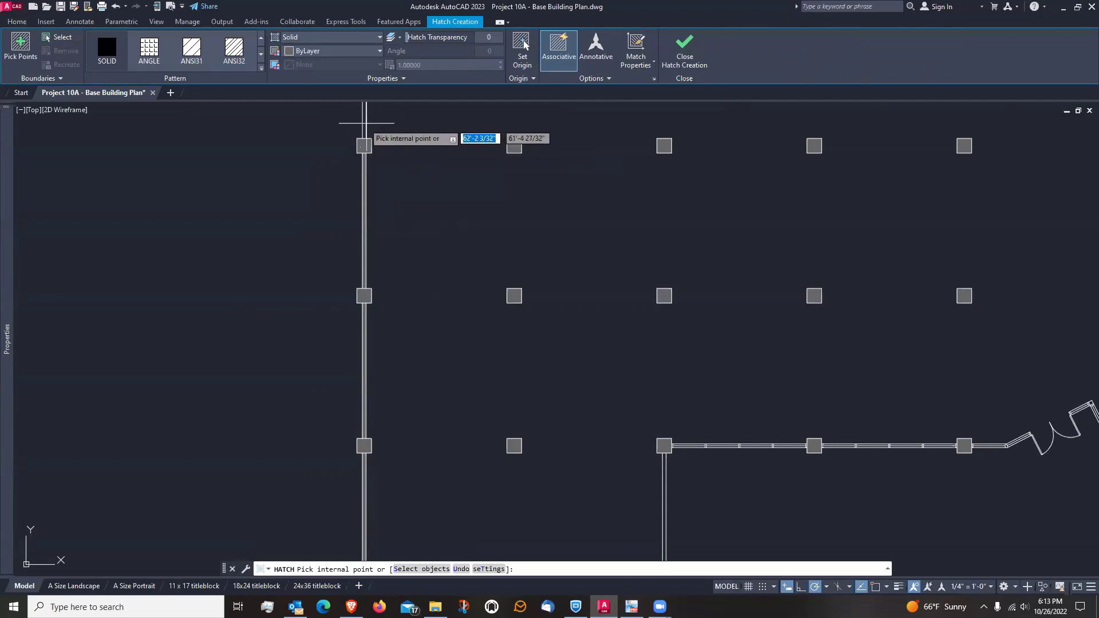
{"action": "middle_click_drag", "start_coordinate": [417, 147], "coordinate": [446, 449]}
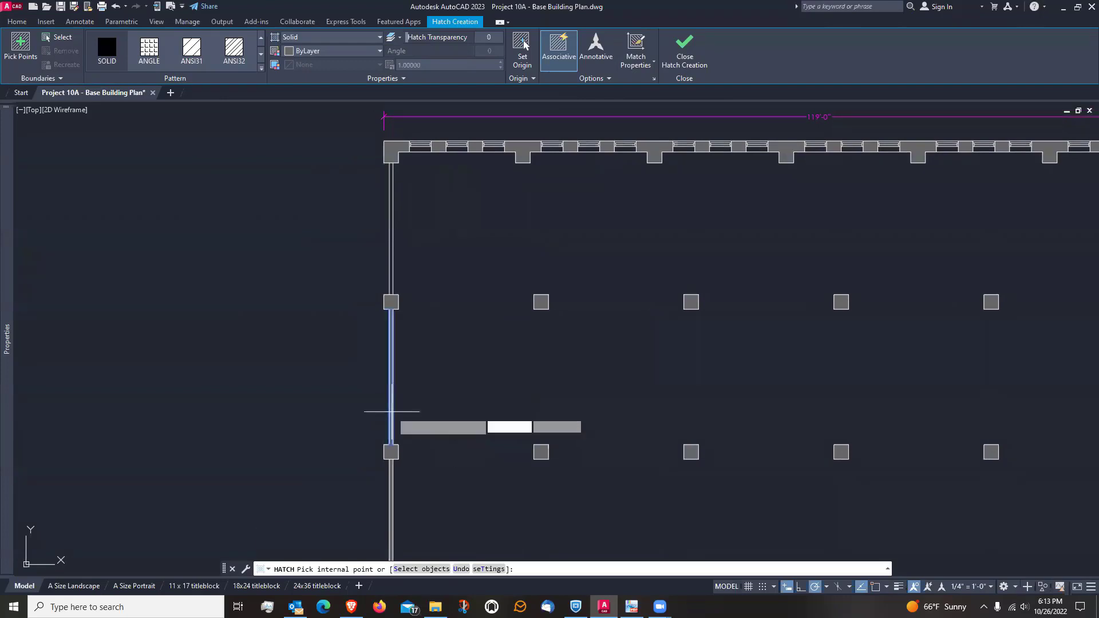
{"action": "left_click", "coordinate": [392, 411]}
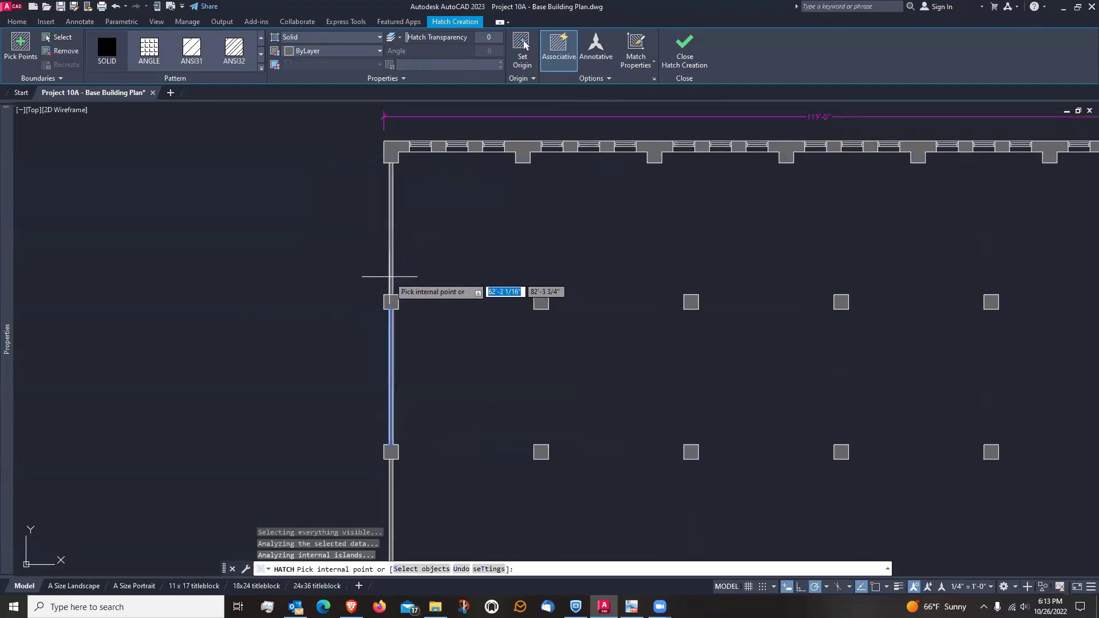
{"action": "left_click", "coordinate": [391, 269]}
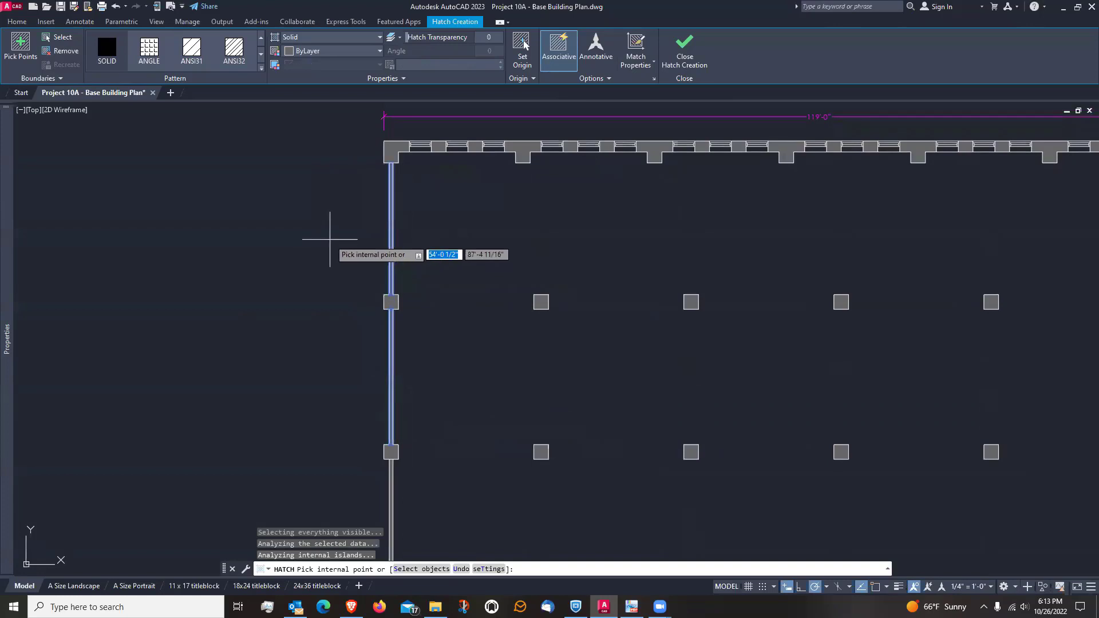
{"action": "key", "text": "Return"}
Solid-hatch the two southwest bays of the south wall and the return wall on the west side of the entrance recess
{"action": "scroll", "coordinate": [314, 217], "scroll_direction": "down", "scroll_amount": 3}
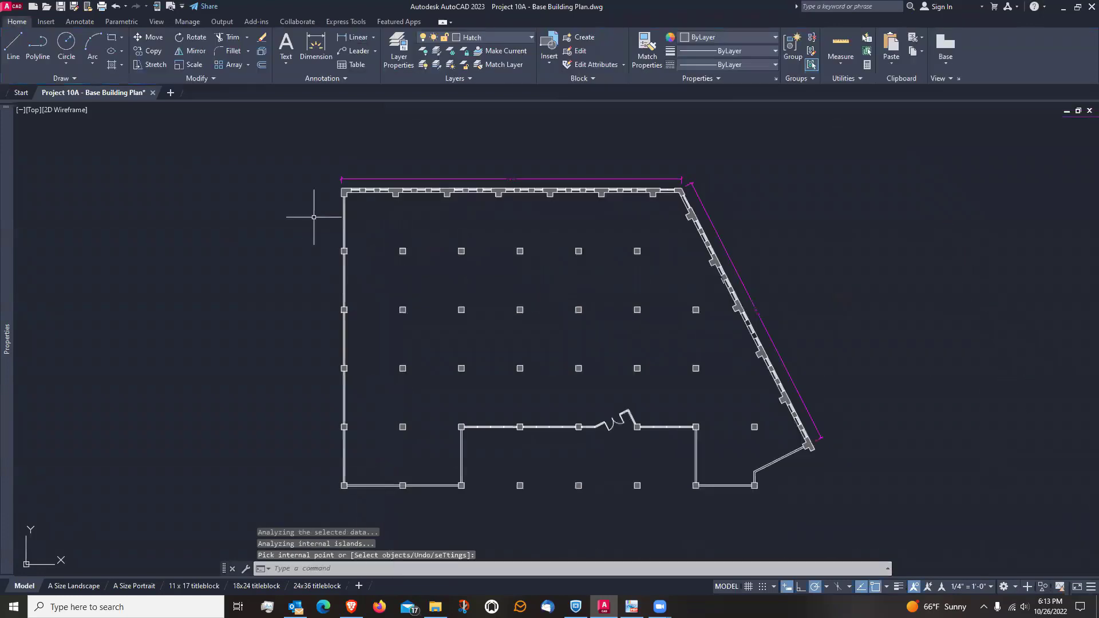
{"action": "scroll", "coordinate": [502, 510], "scroll_direction": "up", "scroll_amount": 2}
{"action": "scroll", "coordinate": [447, 496], "scroll_direction": "up", "scroll_amount": 2}
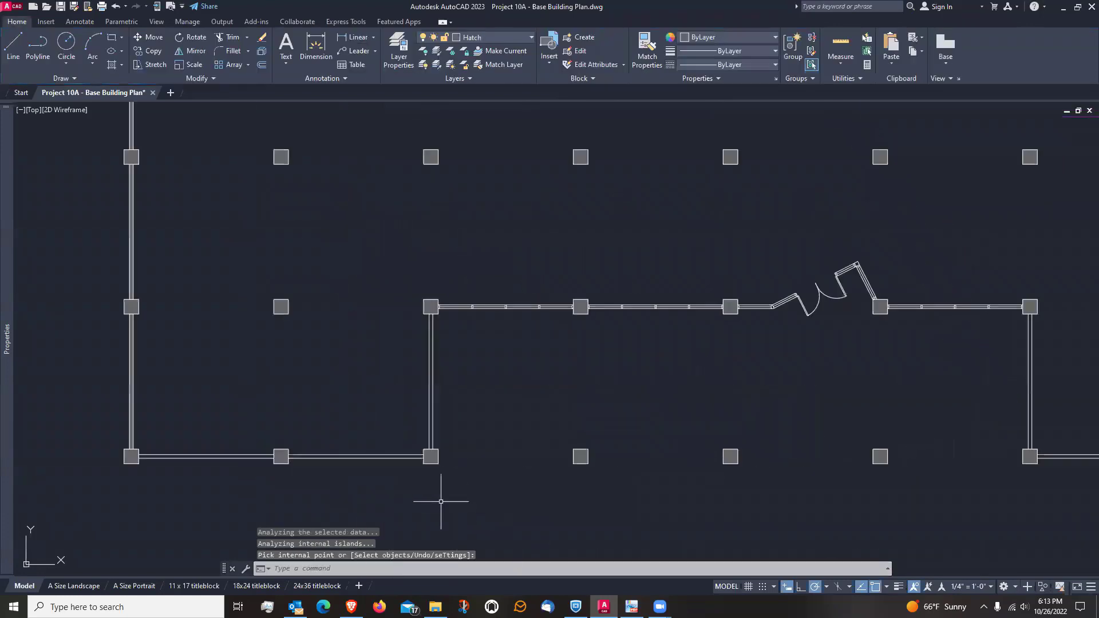
{"action": "middle_click_drag", "start_coordinate": [263, 487], "coordinate": [322, 489]}
{"action": "key", "text": "Return"}
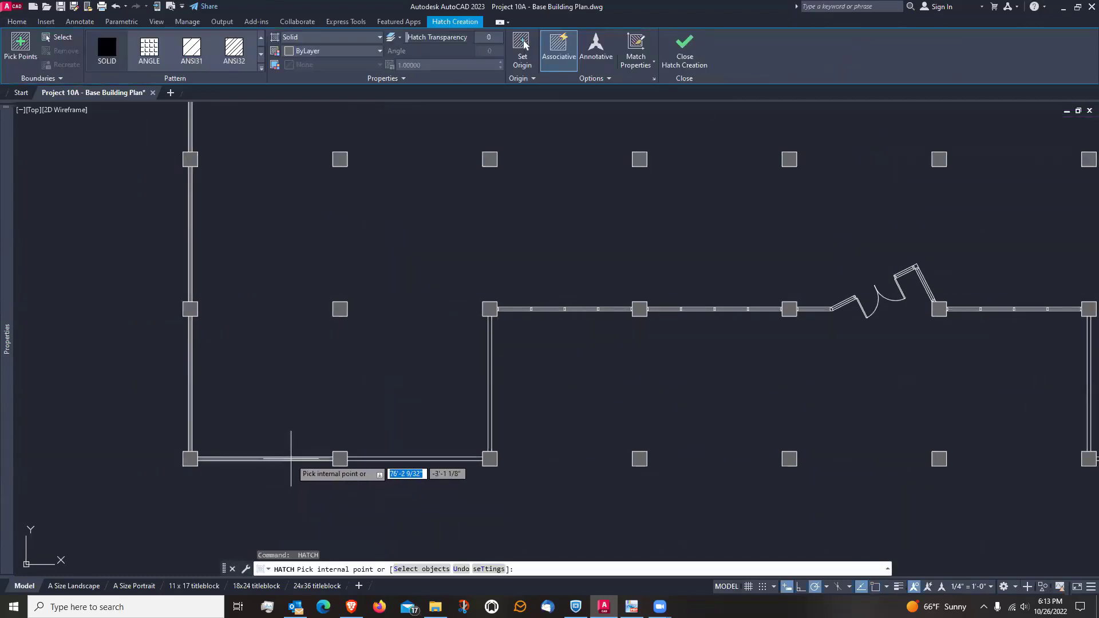
{"action": "left_click", "coordinate": [291, 458]}
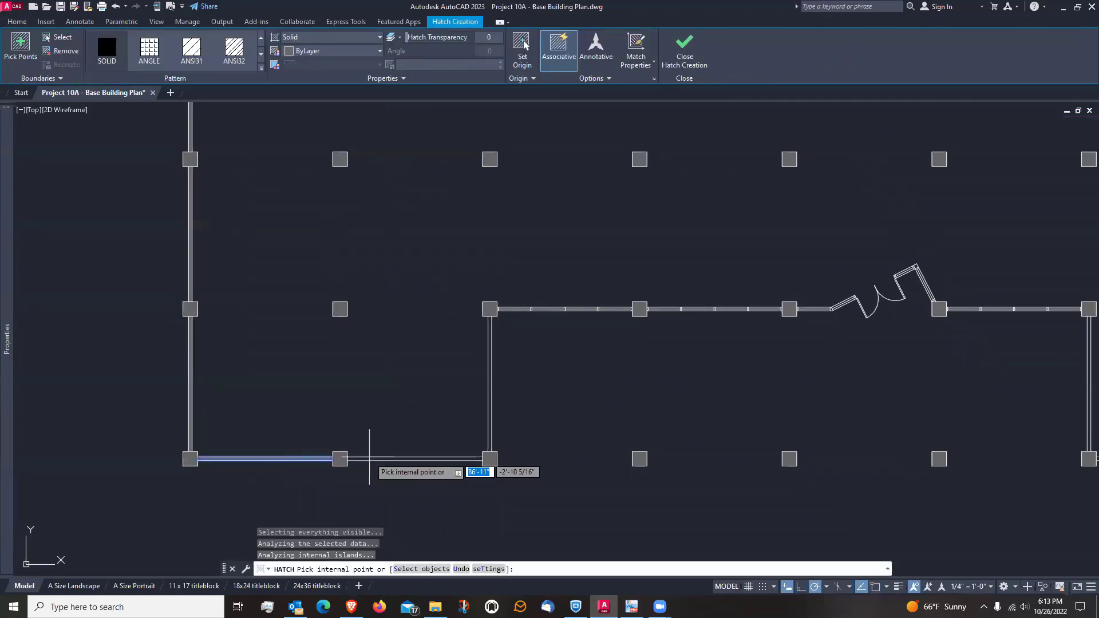
{"action": "left_click", "coordinate": [372, 459]}
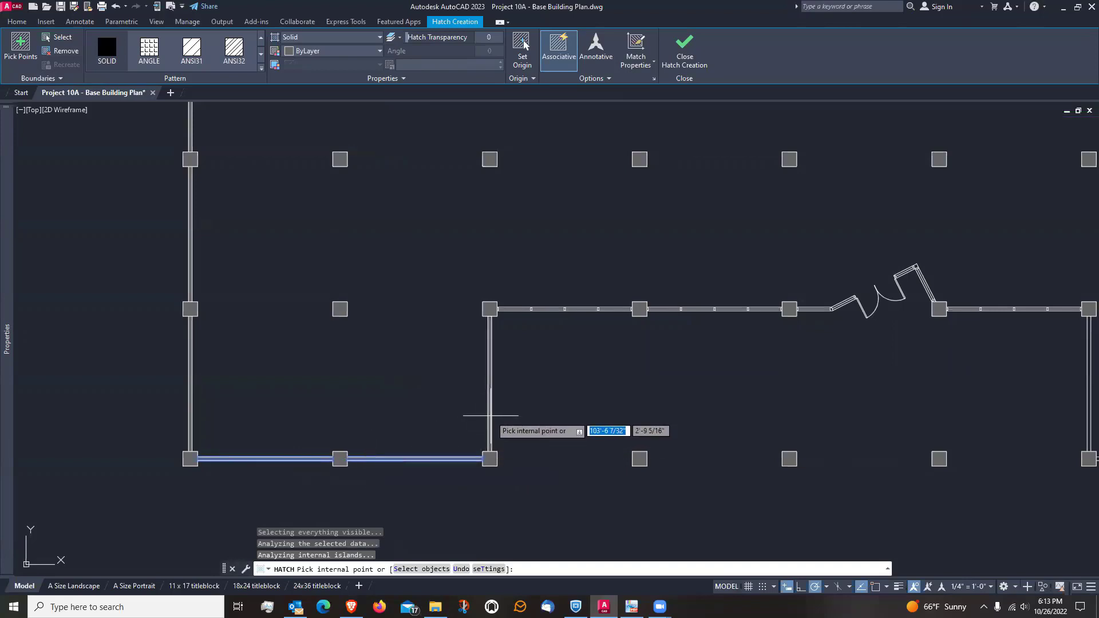
{"action": "left_click", "coordinate": [491, 416]}
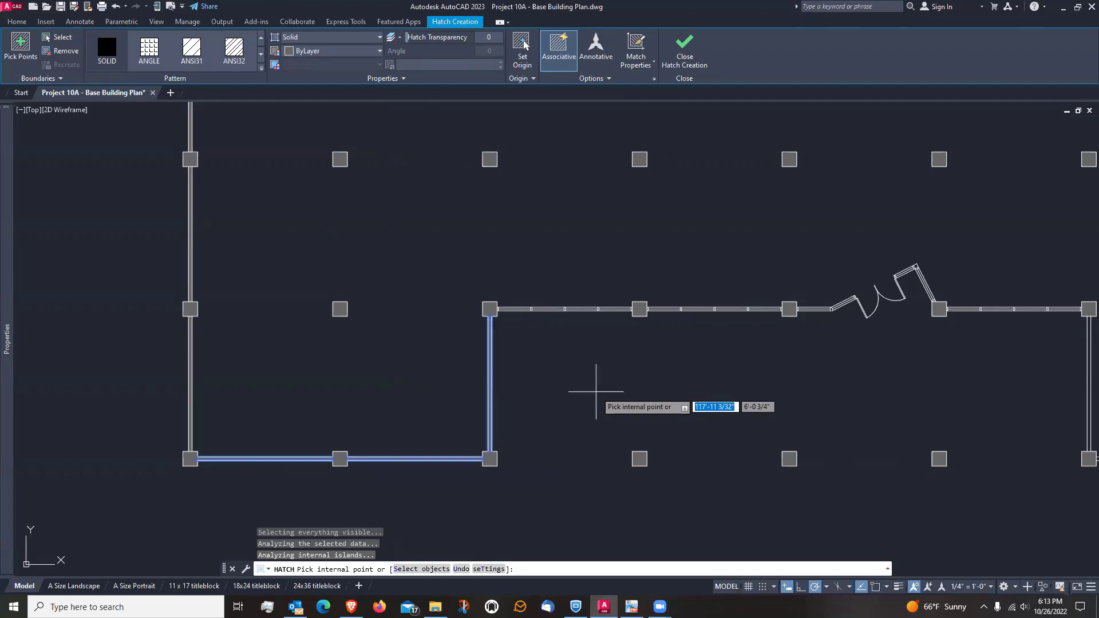
{"action": "key", "text": "Return"}
Solid-hatch the return wall east of the entrance recess, the southeast wall bay and the angled wall meeting the slanted facade
{"action": "scroll", "coordinate": [372, 410], "scroll_direction": "down", "scroll_amount": 2}
{"action": "middle_click_drag", "start_coordinate": [749, 412], "coordinate": [534, 373]}
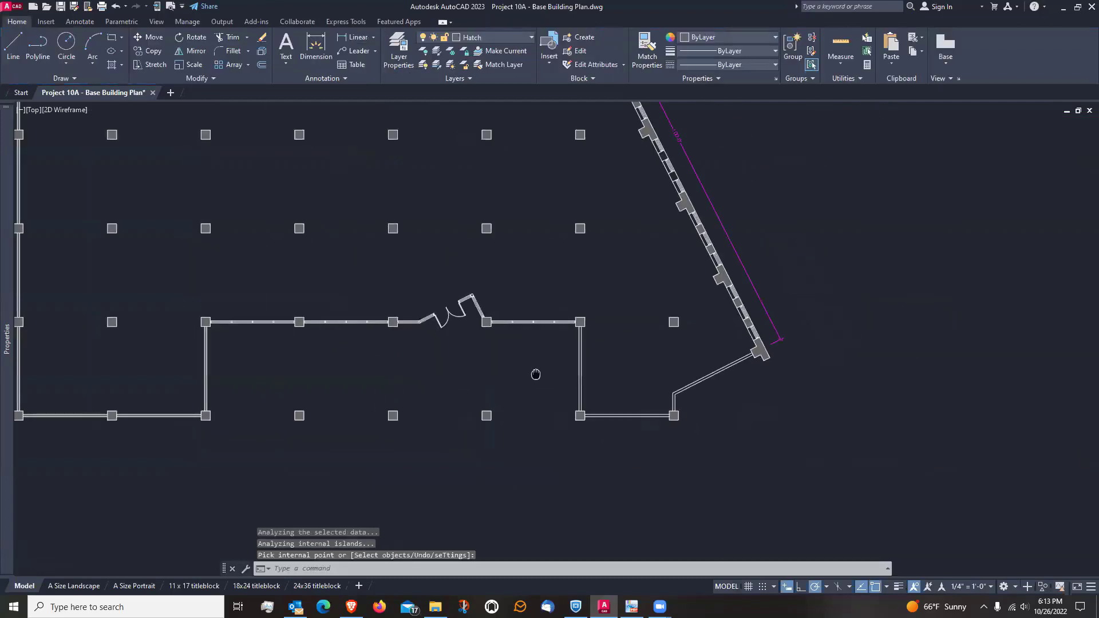
{"action": "scroll", "coordinate": [584, 373], "scroll_direction": "up", "scroll_amount": 2}
{"action": "key", "text": "Return"}
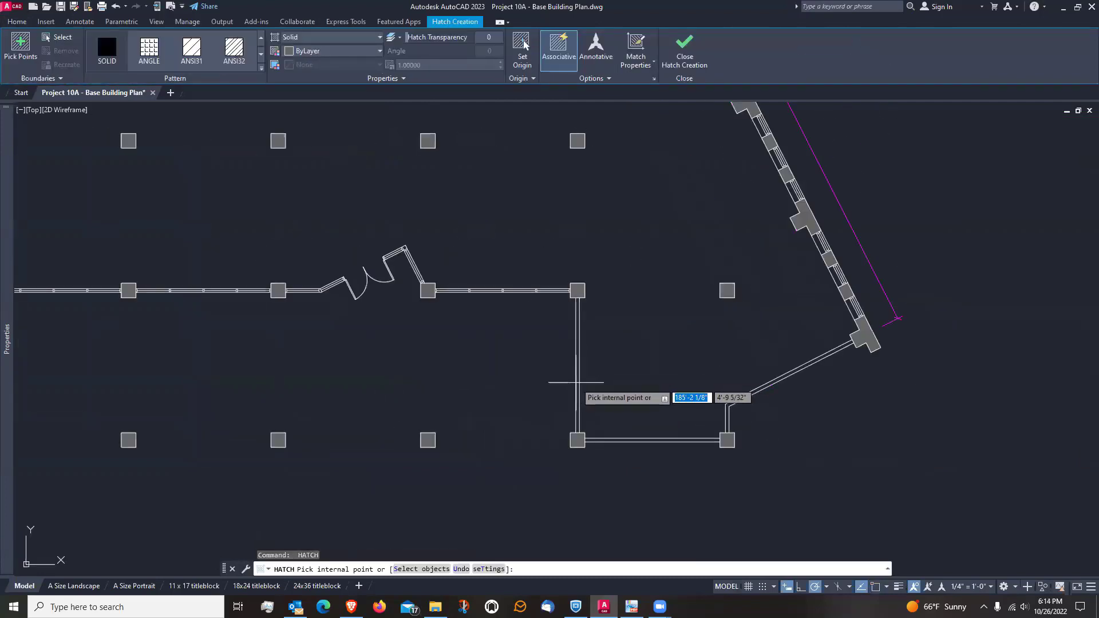
{"action": "left_click", "coordinate": [574, 380]}
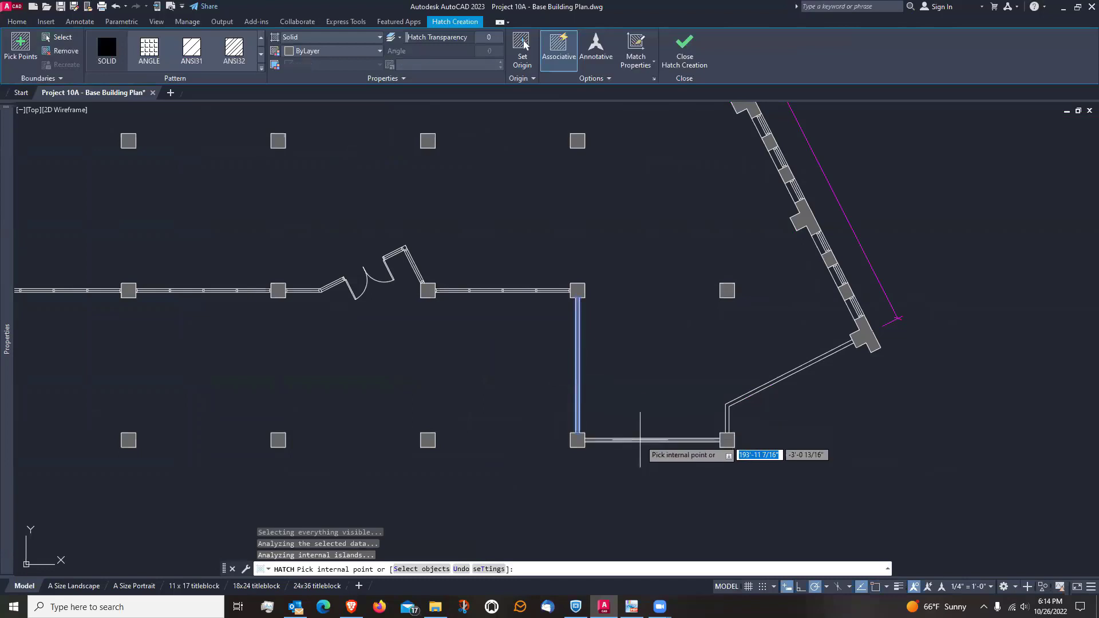
{"action": "left_click", "coordinate": [642, 439]}
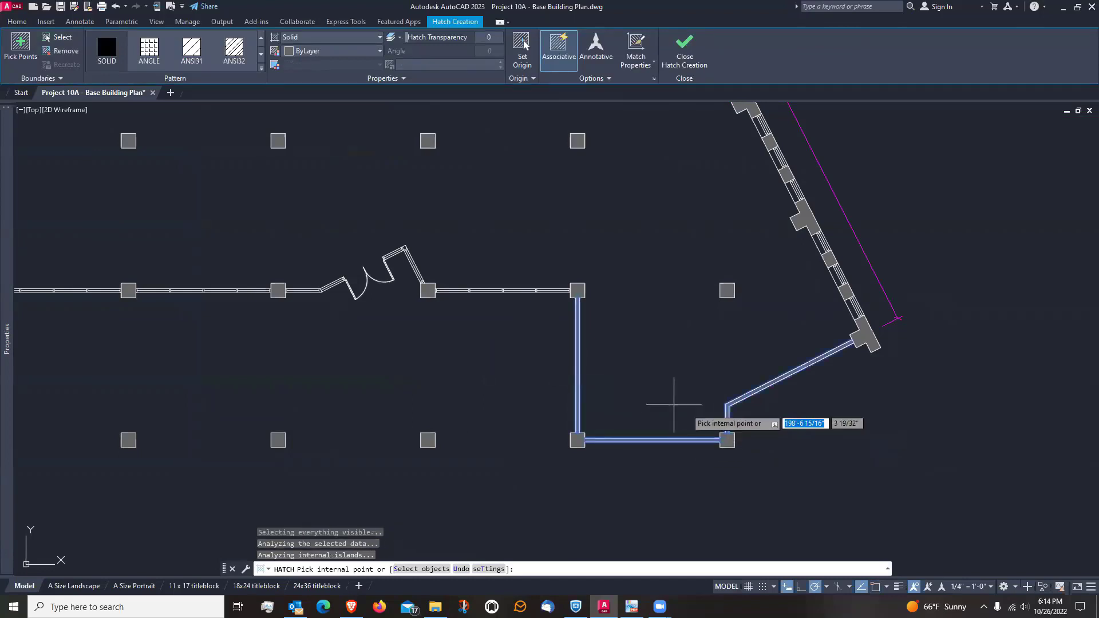
{"action": "key", "text": "Escape"}
{"action": "scroll", "coordinate": [667, 393], "scroll_direction": "down", "scroll_amount": 4}
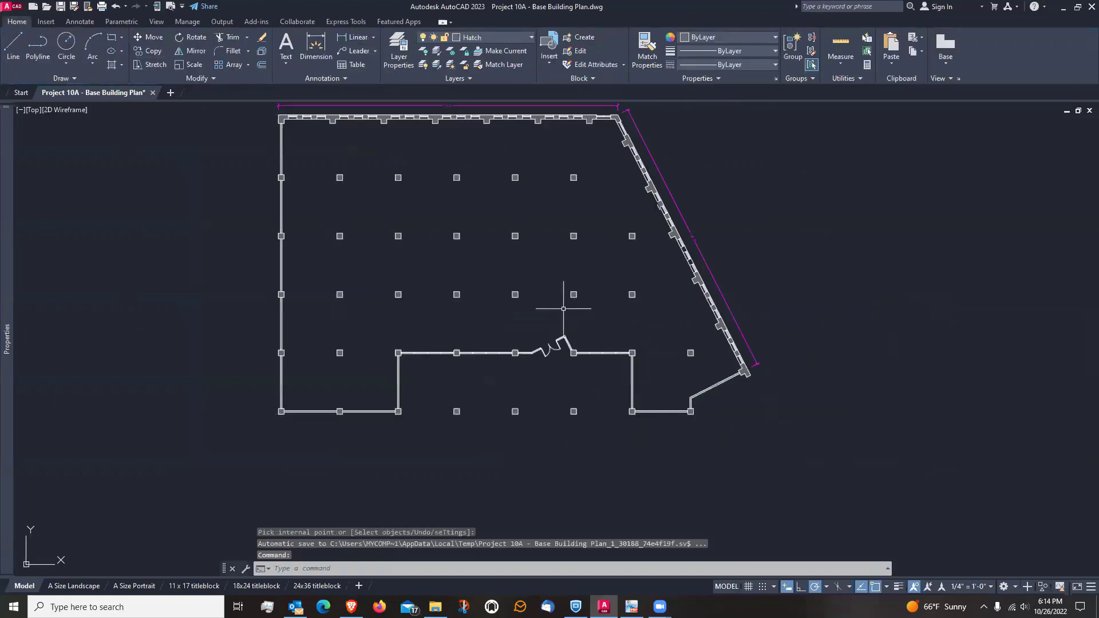
{"action": "middle_click_drag", "start_coordinate": [577, 306], "coordinate": [578, 343]}
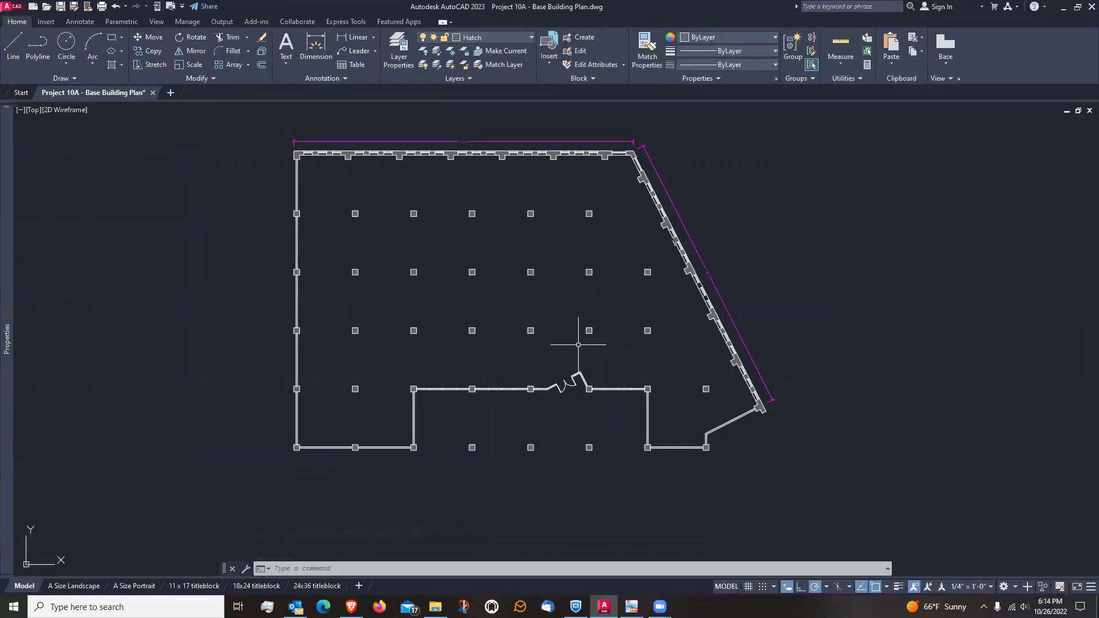
{"action": "middle_click_drag", "start_coordinate": [391, 253], "coordinate": [425, 265]}
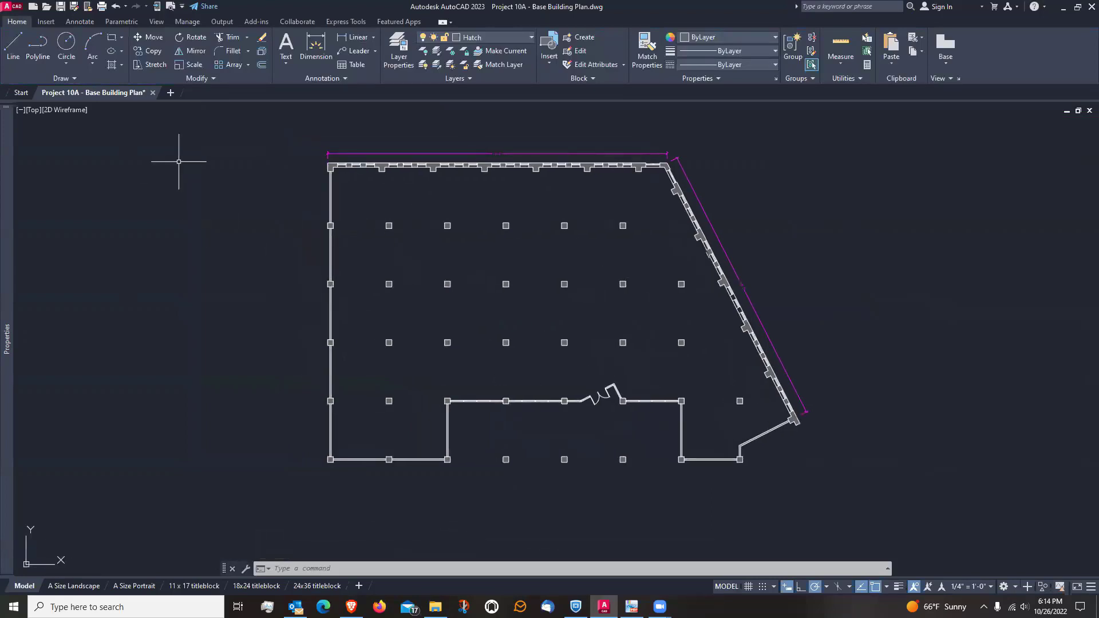
Save the drawing under the new name Project 10B - PARTITION PLAN in the CLASS 10 - PROJ 10B folder
{"action": "mouse_move", "coordinate": [66, 93]}
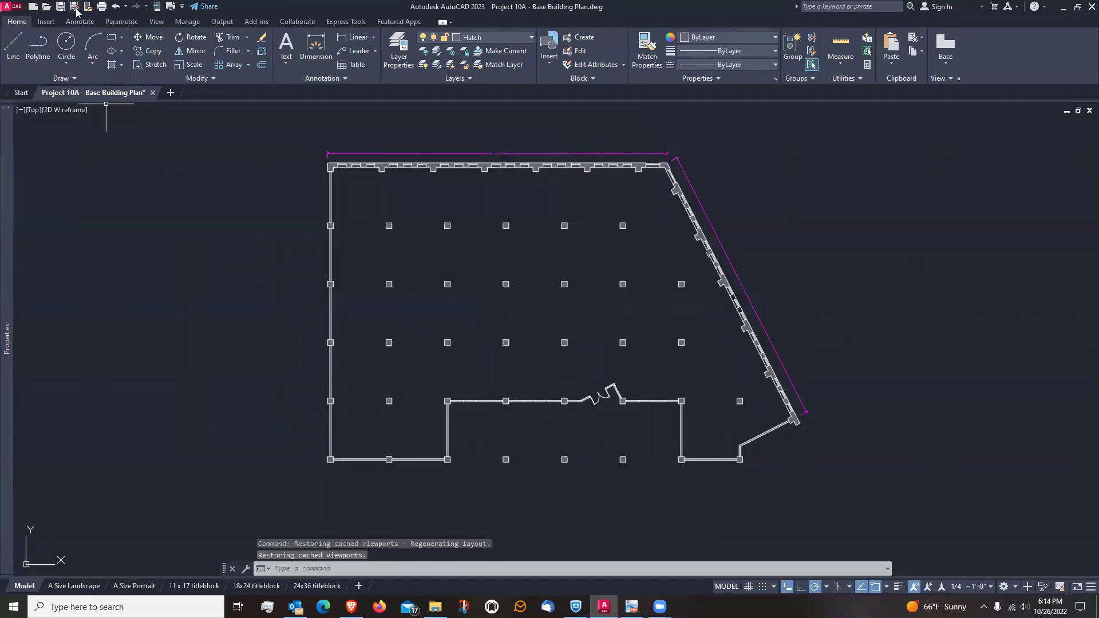
{"action": "left_click", "coordinate": [75, 7]}
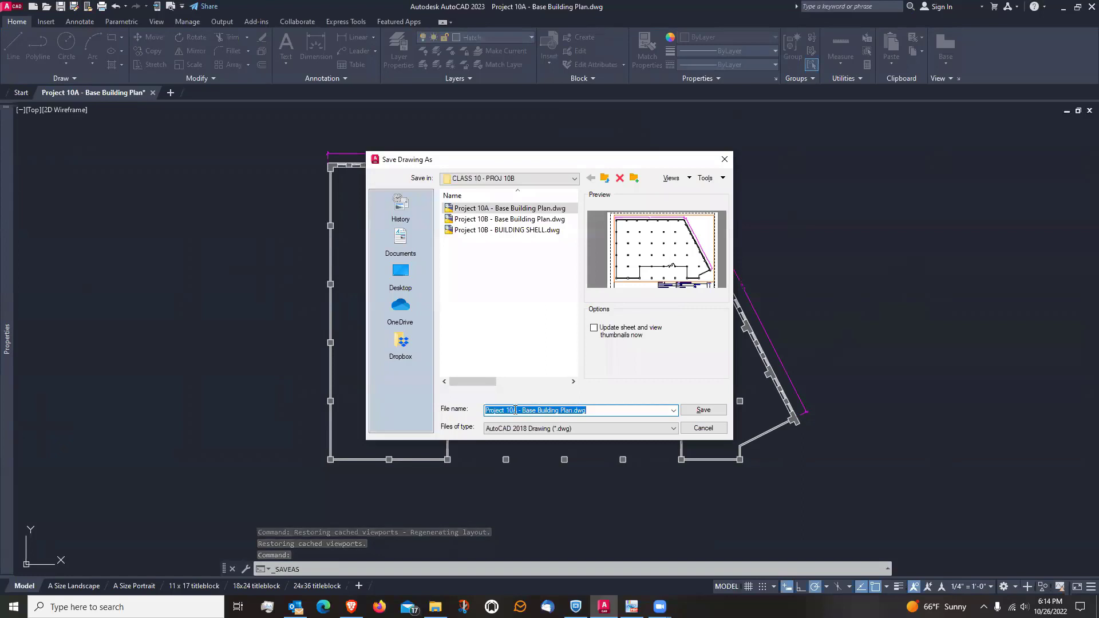
{"action": "left_click_drag", "start_coordinate": [514, 410], "coordinate": [601, 408]}
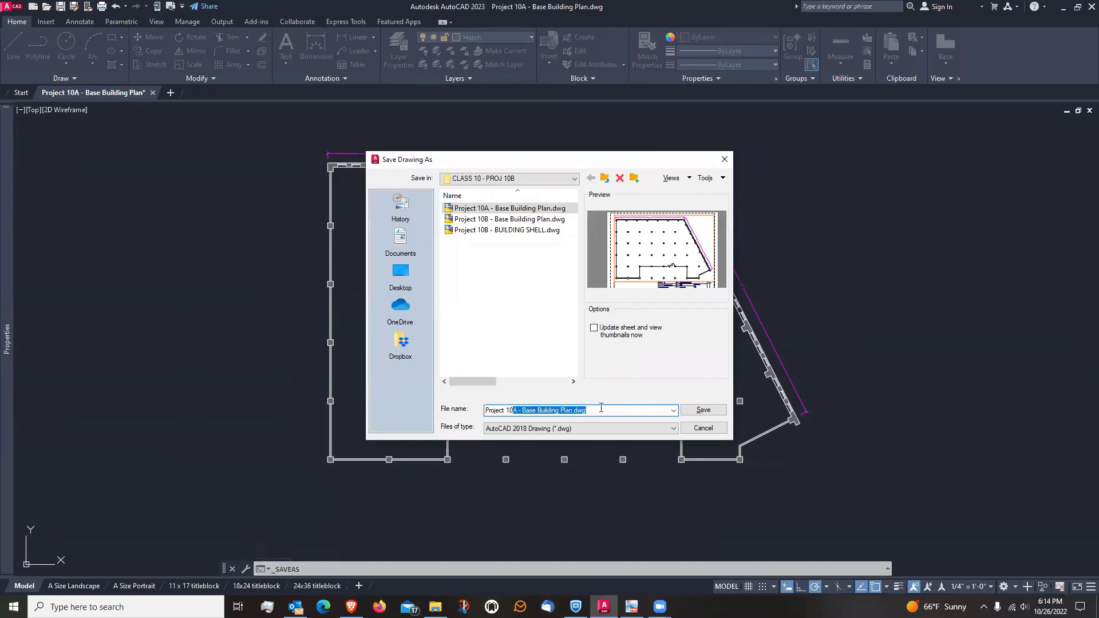
{"action": "type", "text": "B"}
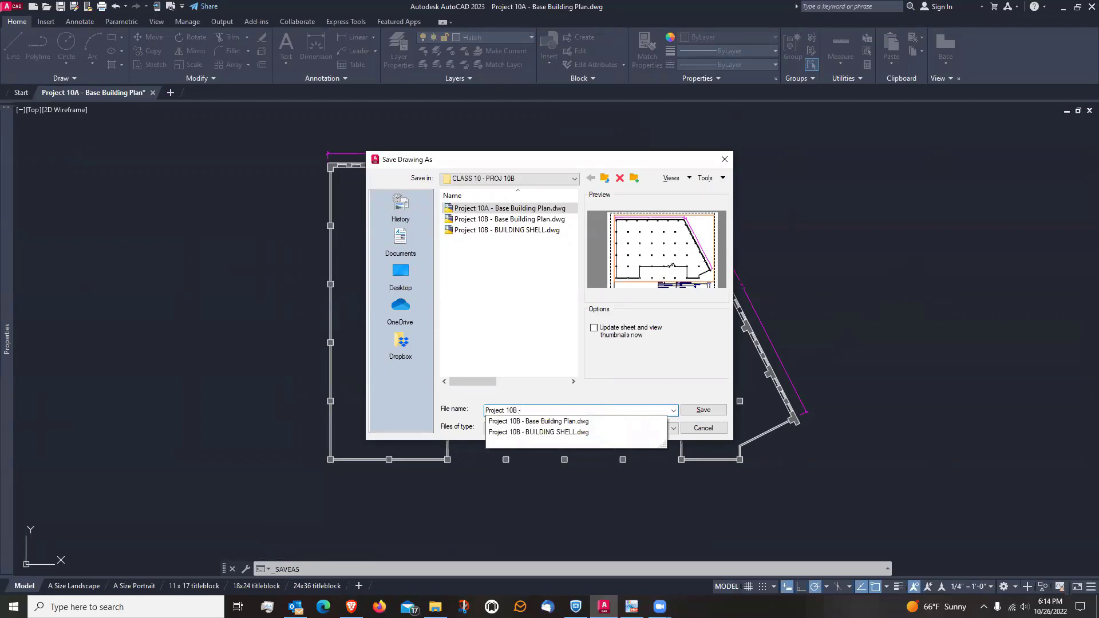
{"action": "type", "text": " - ("}
{"action": "key", "text": "BackSpace"}
{"action": "type", "text": "PARTITION PLAN"}
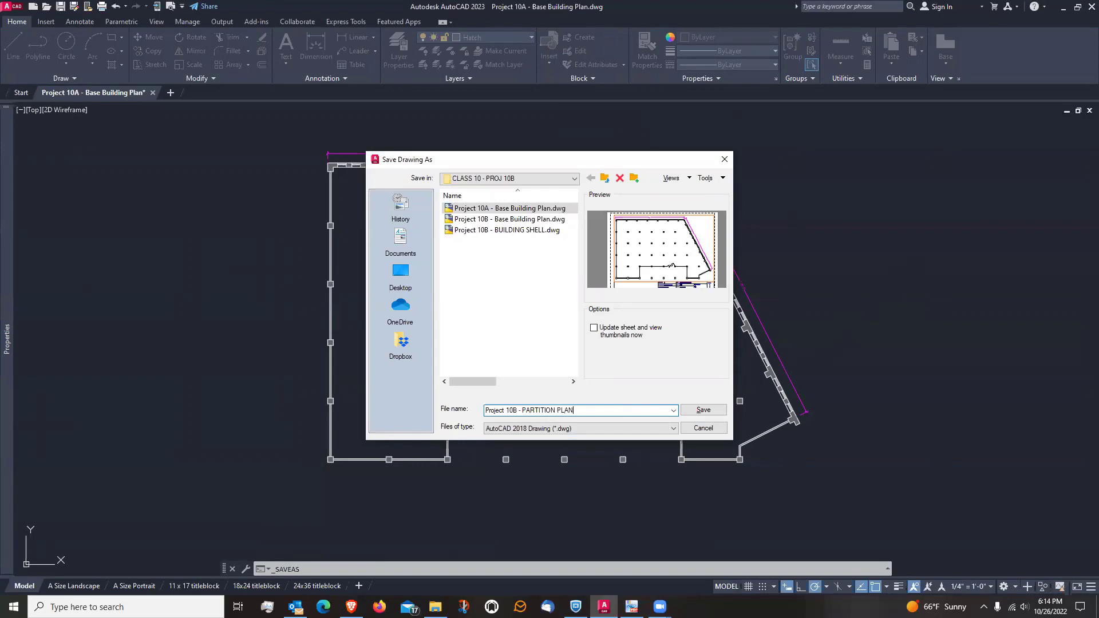
{"action": "left_click", "coordinate": [702, 411]}
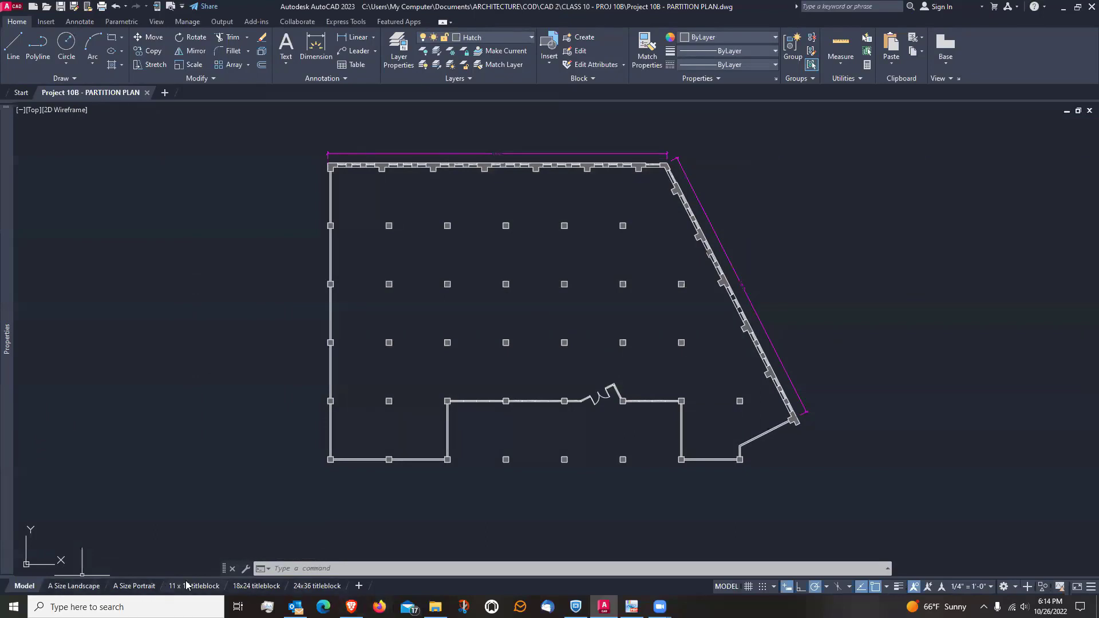
Open the 18x24 titleblock layout and delete the A Size Landscape layout from the drawing
{"action": "left_click", "coordinate": [258, 586]}
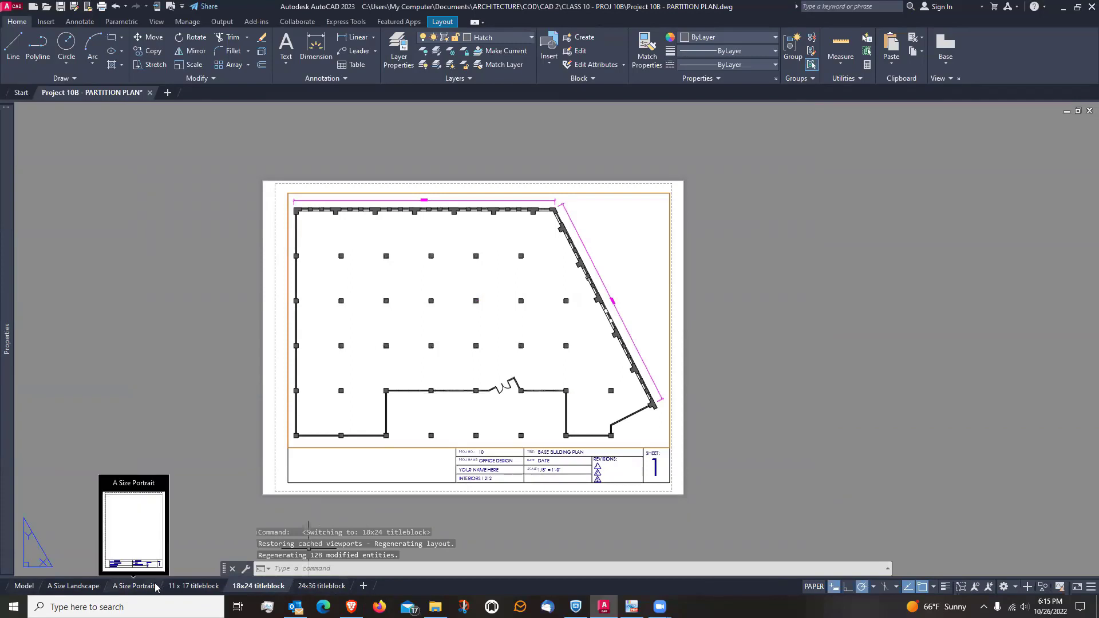
{"action": "right_click", "coordinate": [87, 588]}
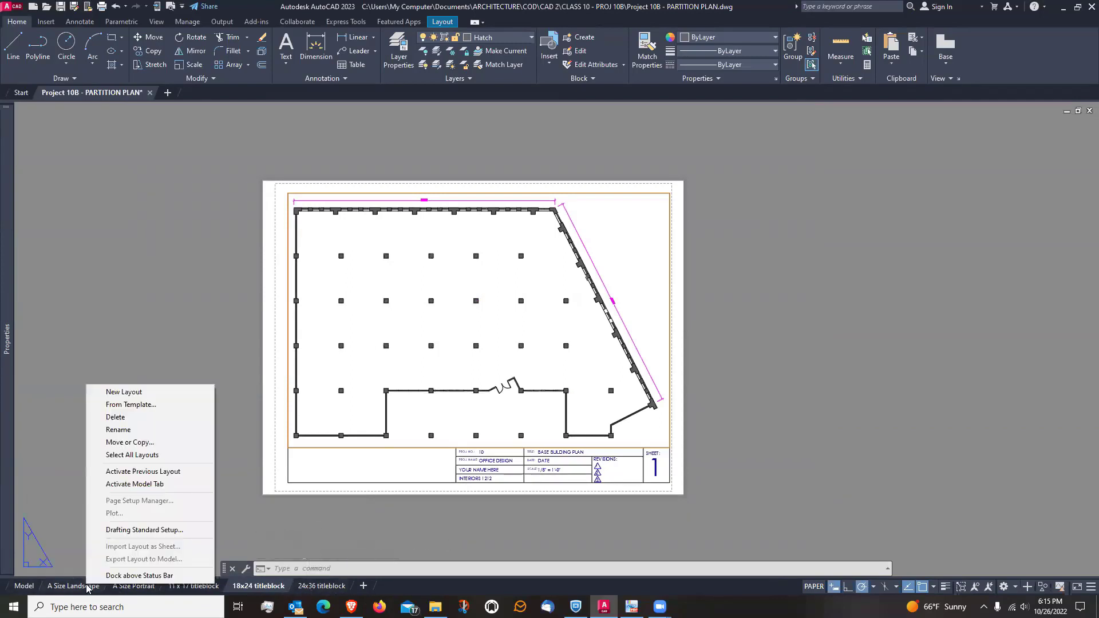
{"action": "left_click", "coordinate": [133, 418]}
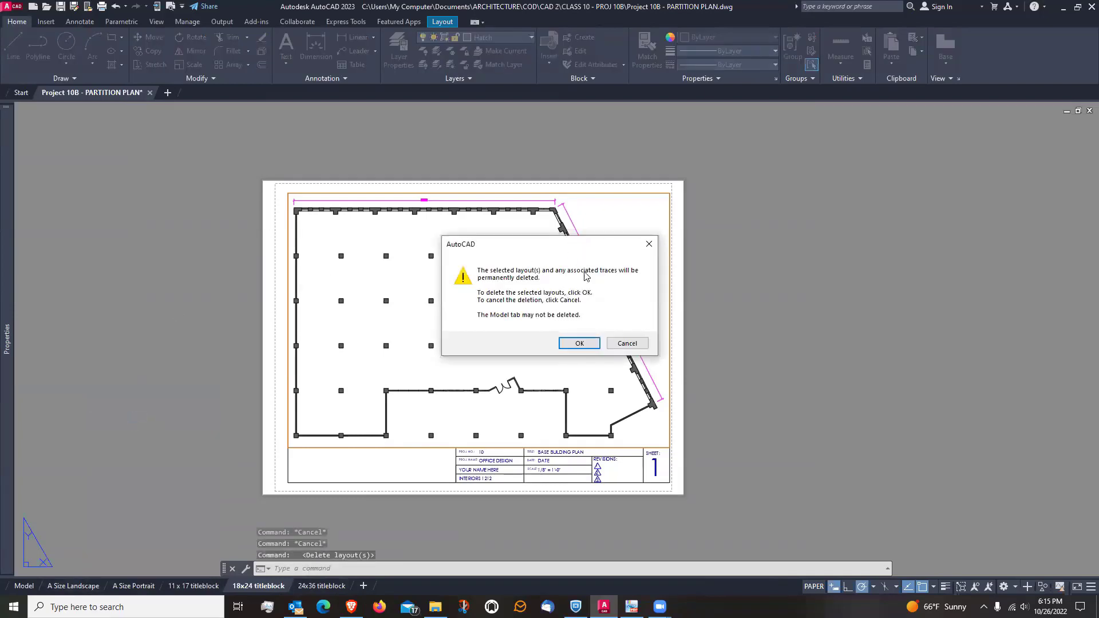
{"action": "left_click", "coordinate": [582, 344]}
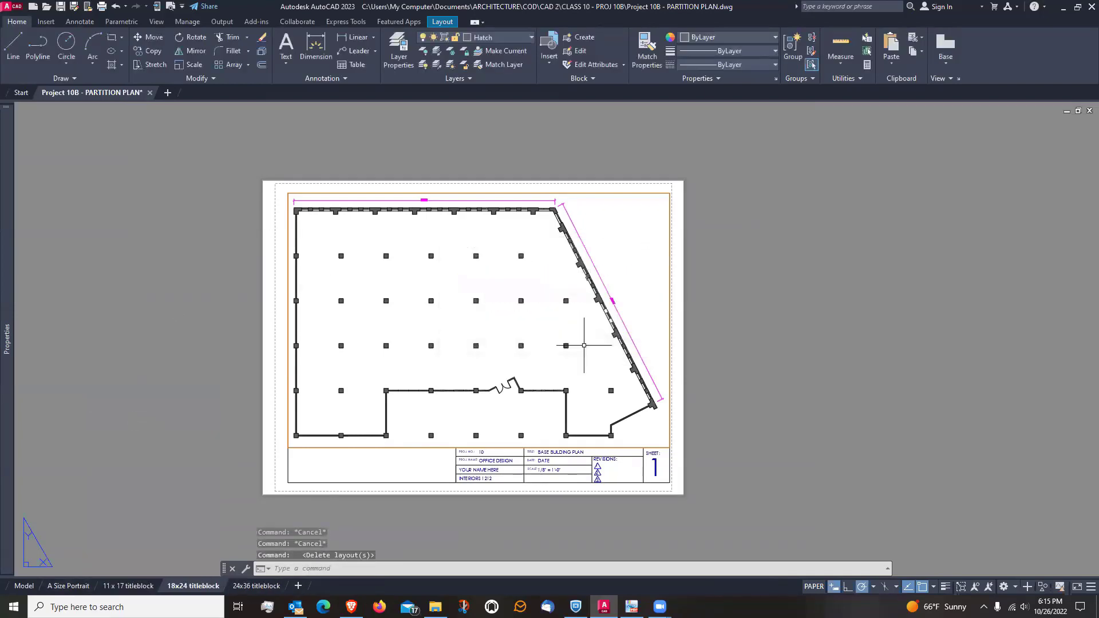
Delete the A Size Portrait and 11 x 17 titleblock layouts from the drawing together
{"action": "left_click", "coordinate": [65, 586]}
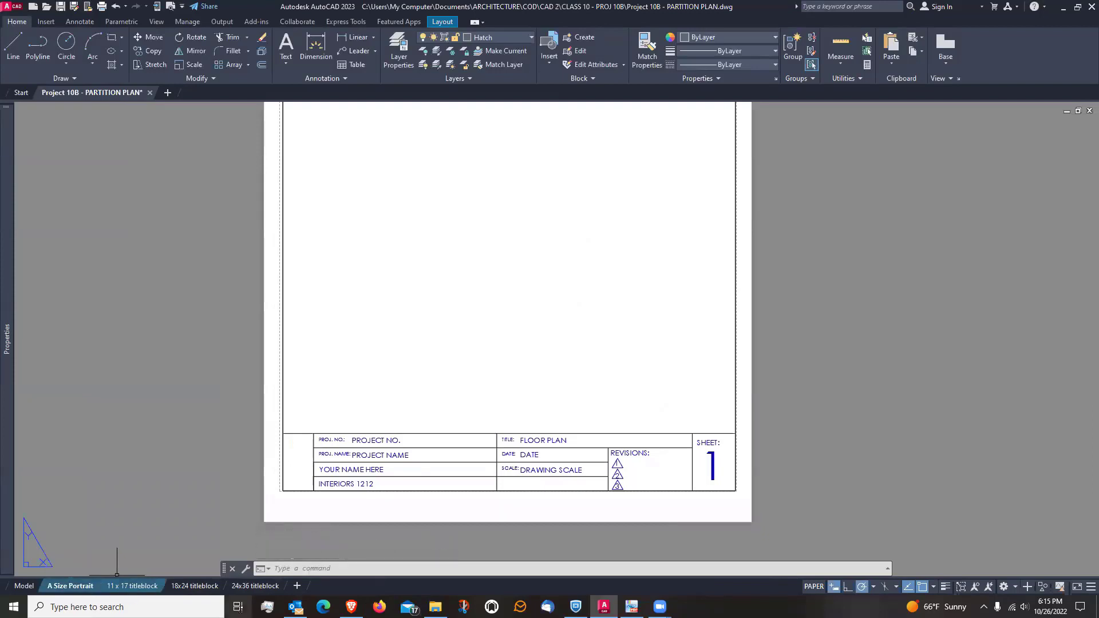
{"action": "right_click", "coordinate": [143, 584]}
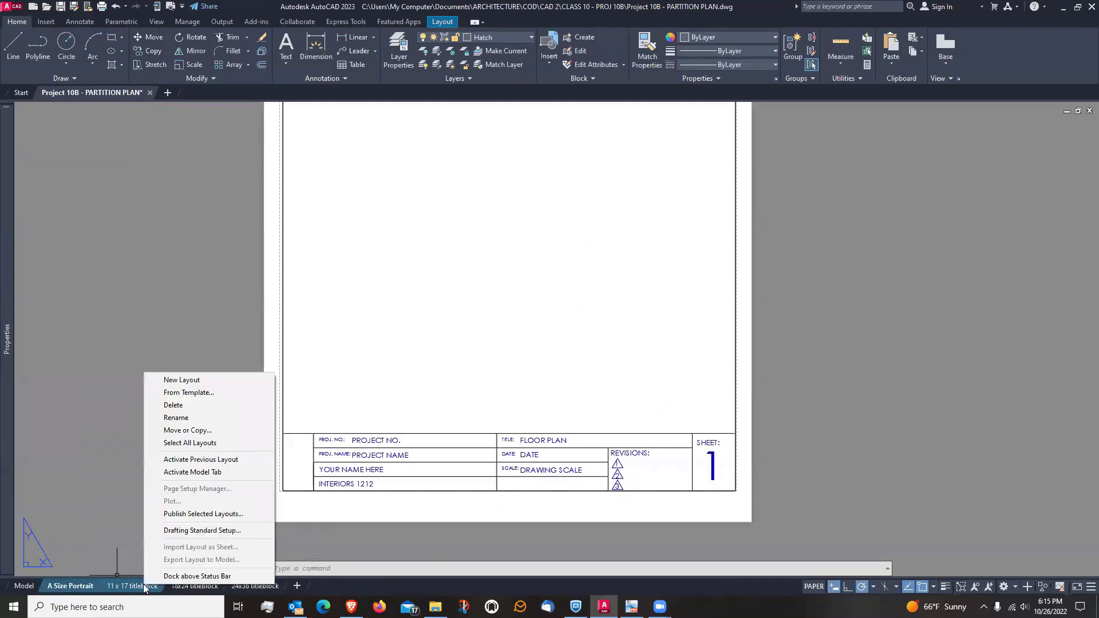
{"action": "left_click", "coordinate": [173, 410]}
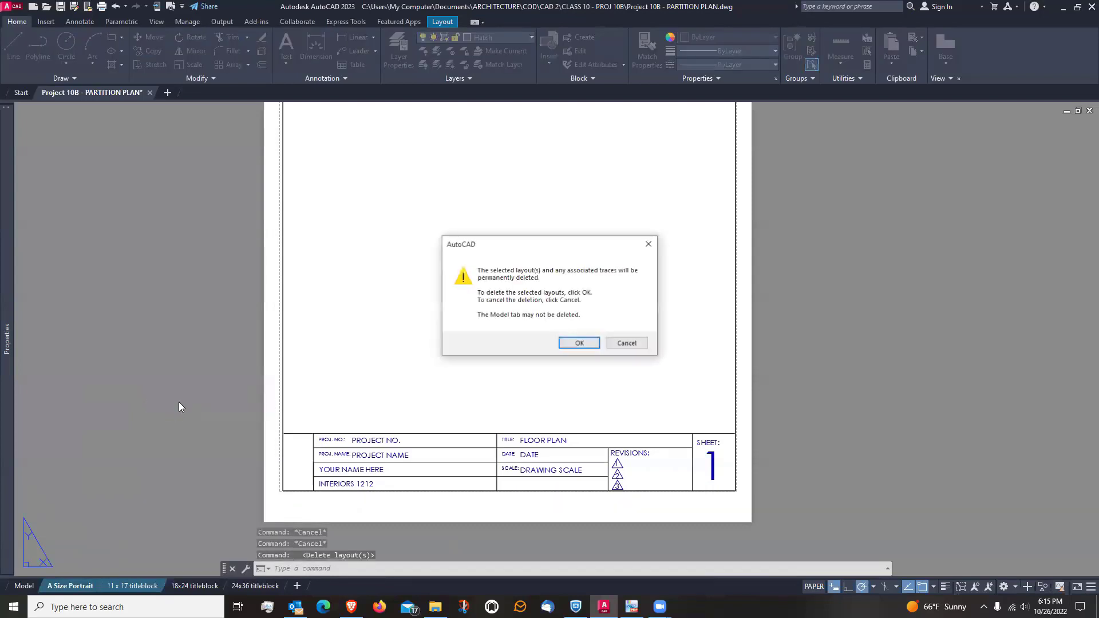
{"action": "left_click", "coordinate": [573, 342]}
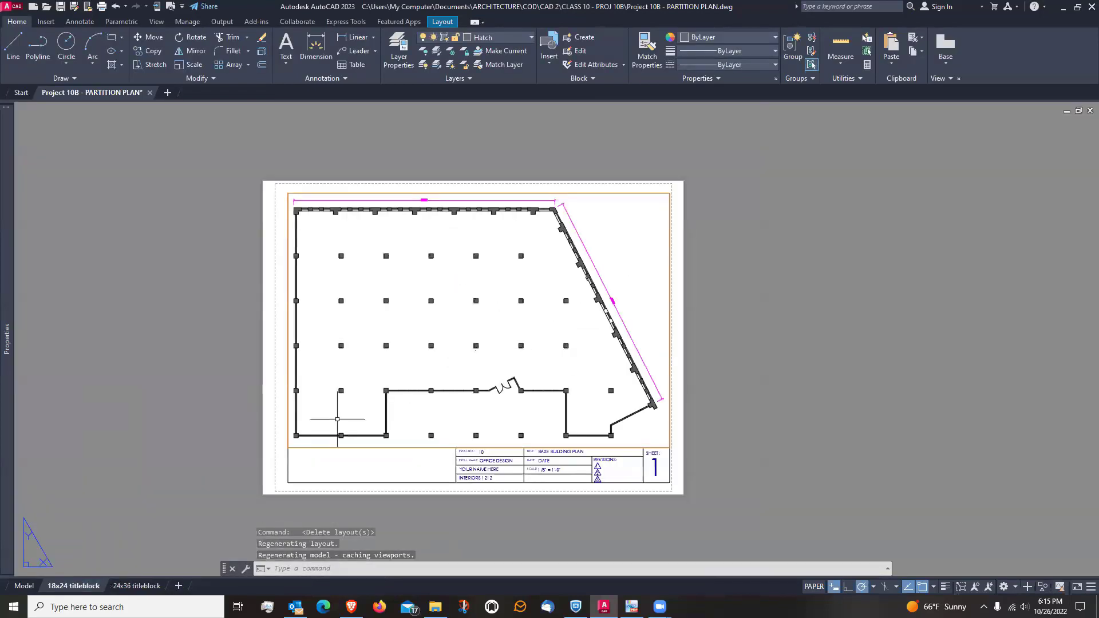
Open the 24x36 titleblock layout and delete it from the drawing
{"action": "left_click", "coordinate": [135, 586]}
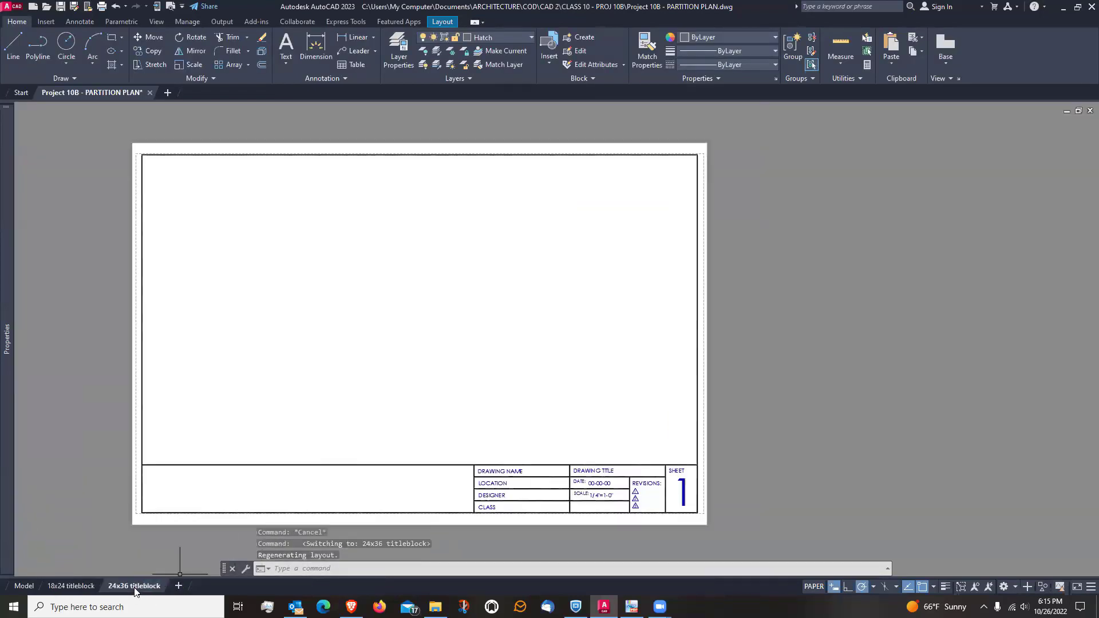
{"action": "right_click", "coordinate": [135, 587]}
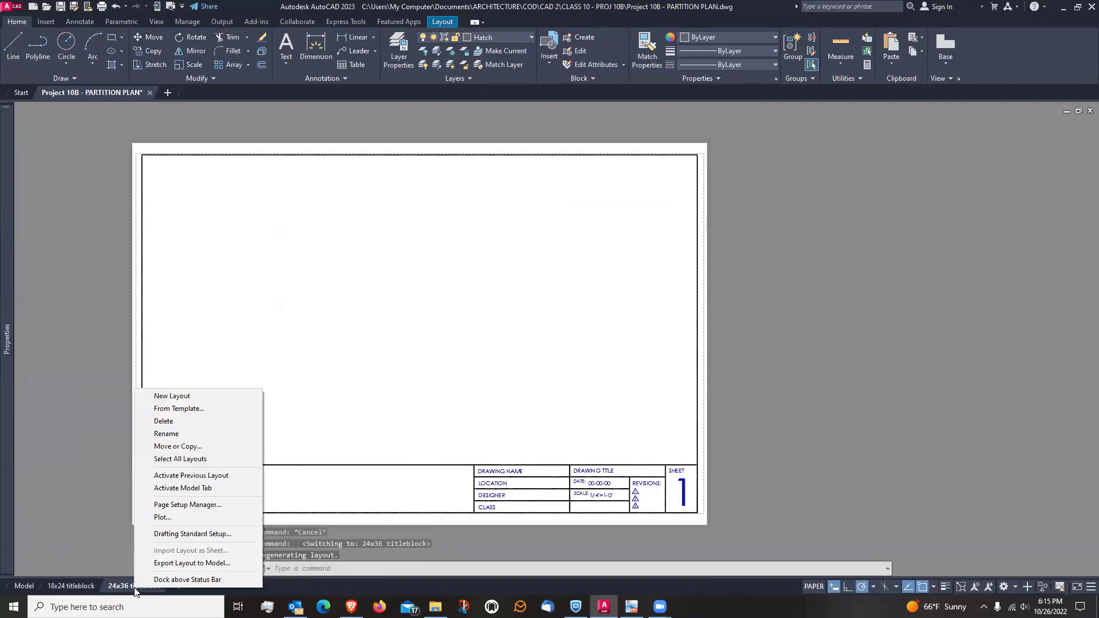
{"action": "left_click", "coordinate": [182, 426]}
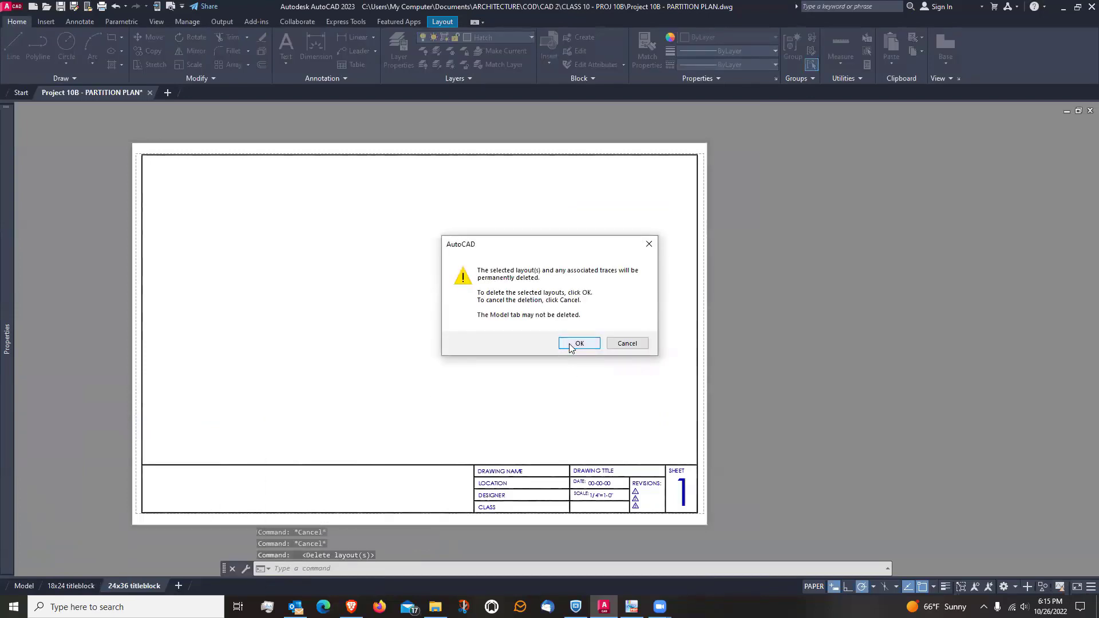
{"action": "left_click", "coordinate": [572, 342]}
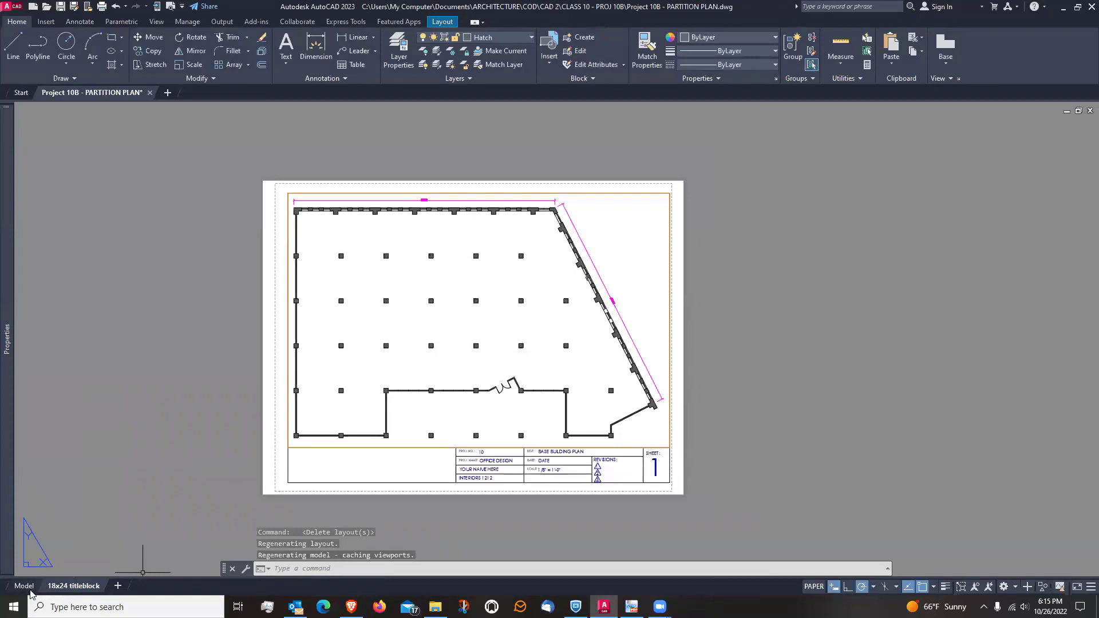
Rename the 18x24 titleblock layout as BASE BUILDING PLAN
{"action": "mouse_move", "coordinate": [23, 593]}
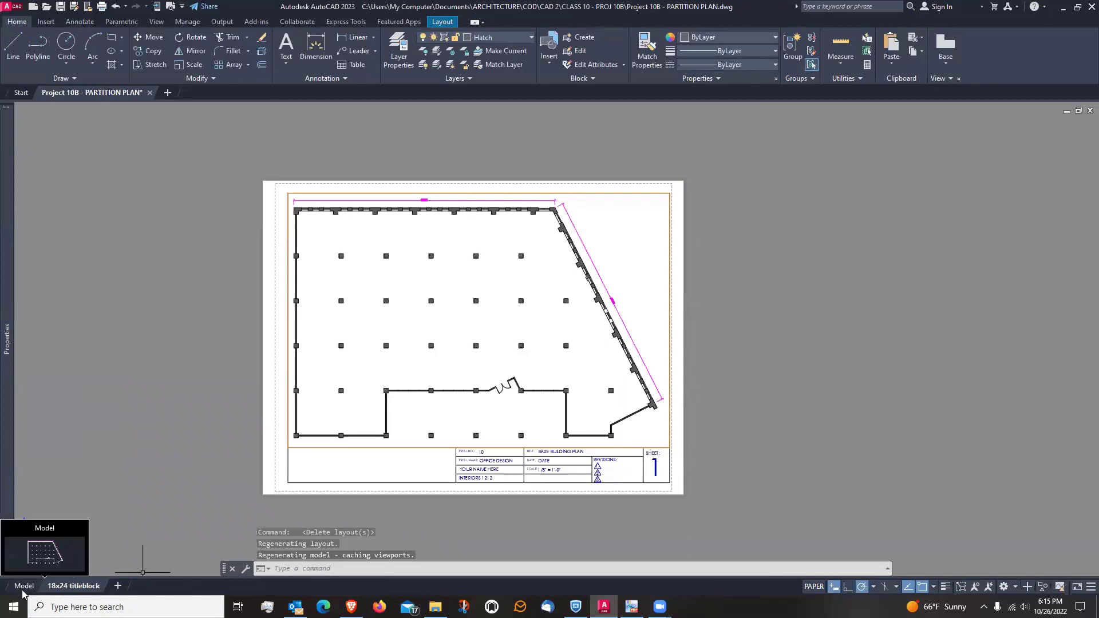
{"action": "double_click", "coordinate": [72, 591]}
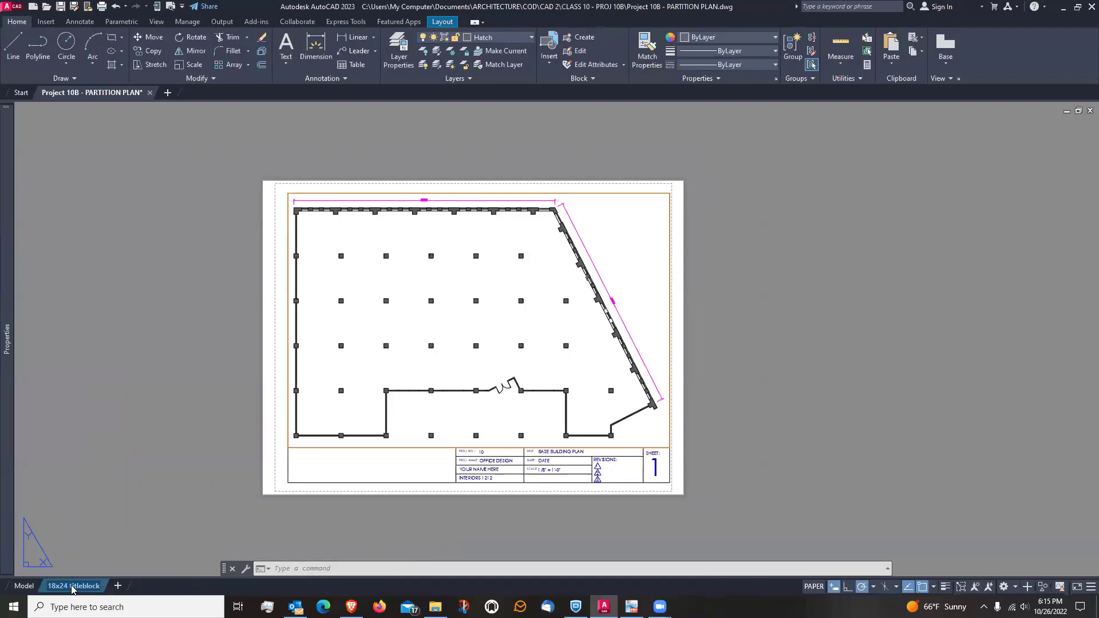
{"action": "type", "text": "bAS"}
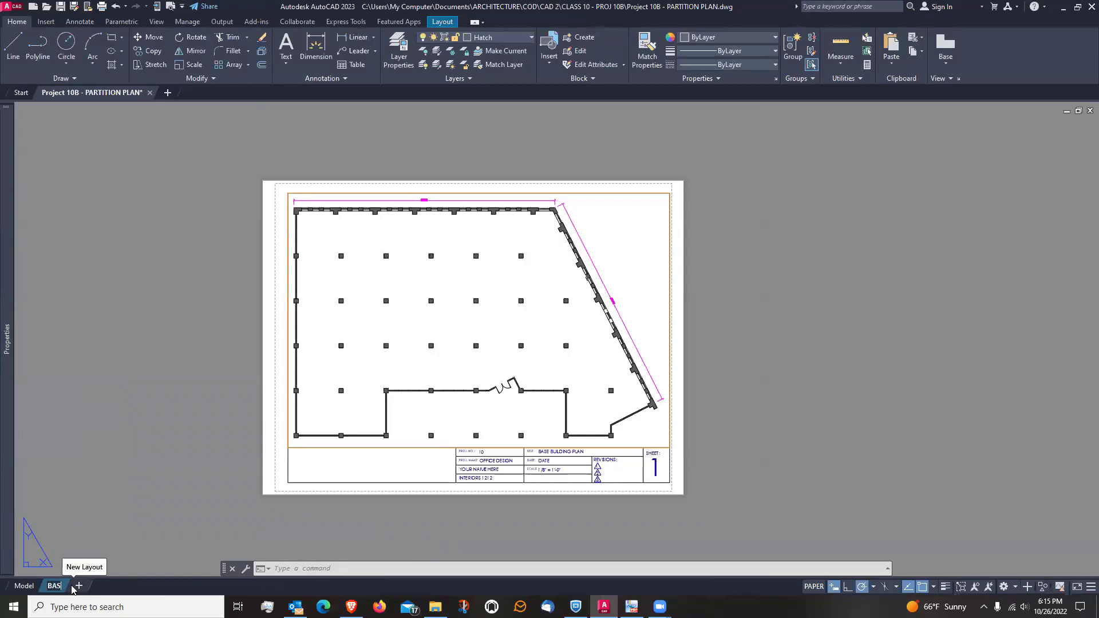
{"action": "type", "text": "E B"}
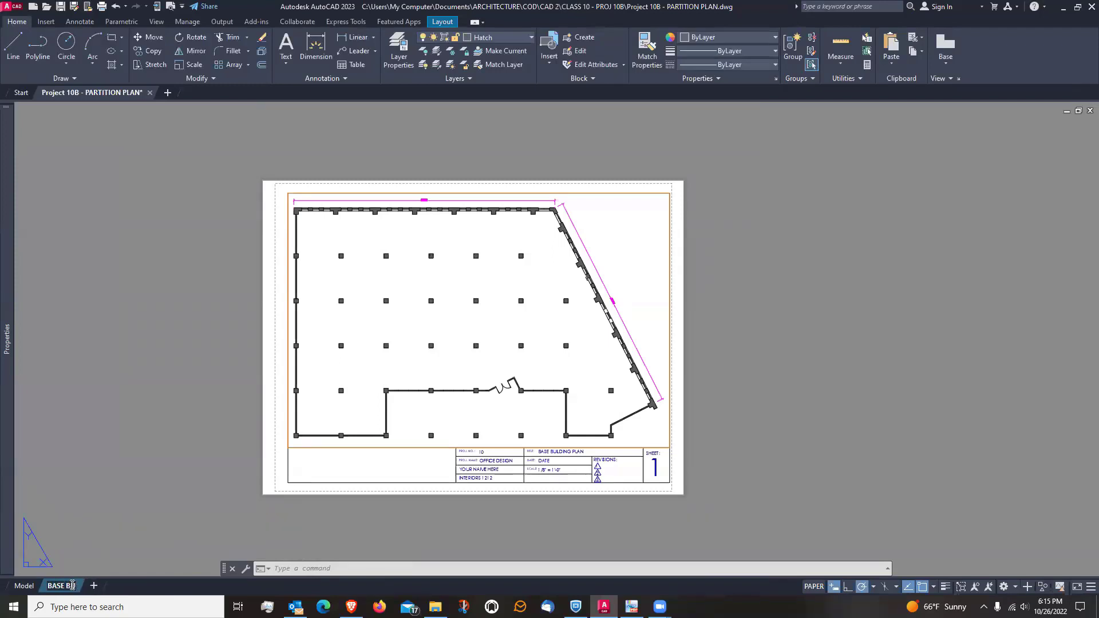
{"action": "type", "text": "UILDING PLAN"}
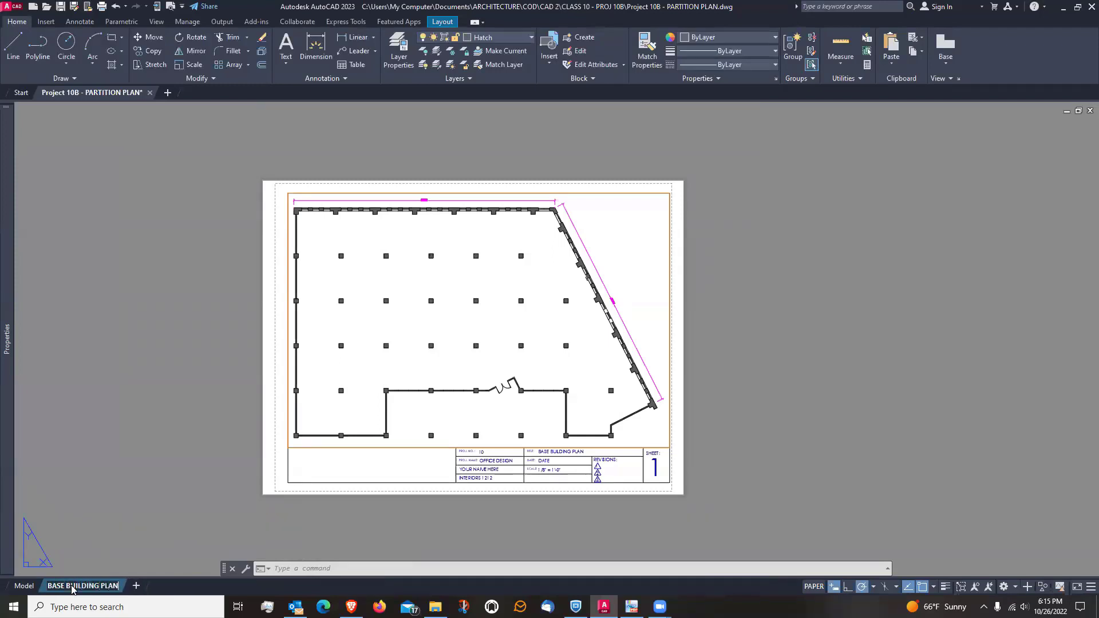
{"action": "key", "text": "Return"}
Examine the title block entries and the whole plan on the BASE BUILDING PLAN sheet
{"action": "scroll", "coordinate": [586, 462], "scroll_direction": "up", "scroll_amount": 5}
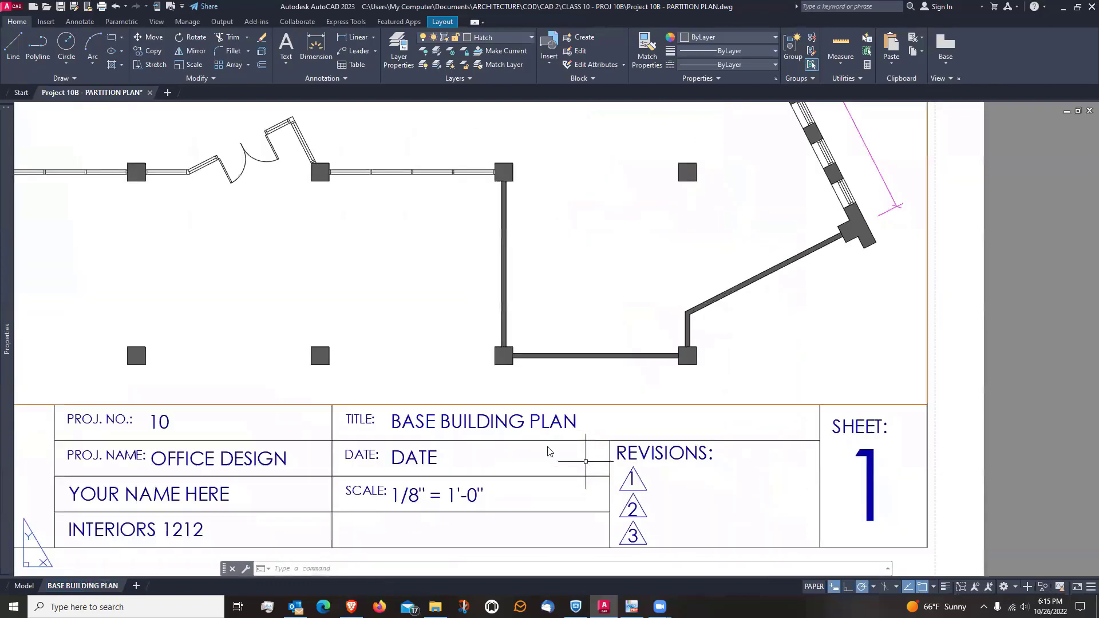
{"action": "scroll", "coordinate": [463, 427], "scroll_direction": "down", "scroll_amount": 4}
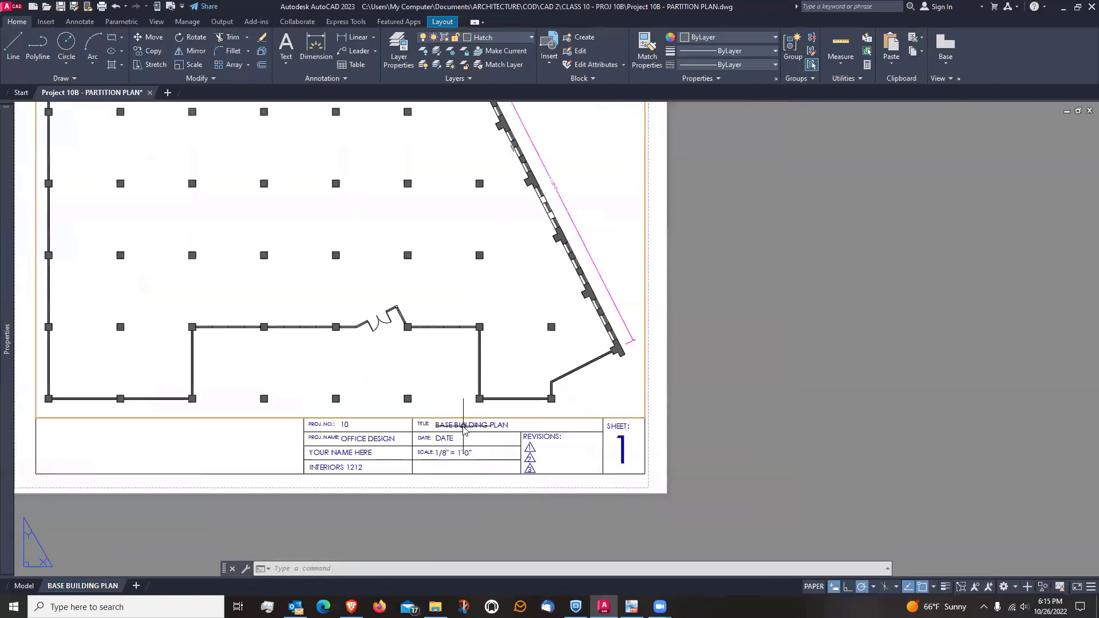
{"action": "scroll", "coordinate": [463, 426], "scroll_direction": "up", "scroll_amount": 2}
{"action": "scroll", "coordinate": [463, 426], "scroll_direction": "down", "scroll_amount": 4}
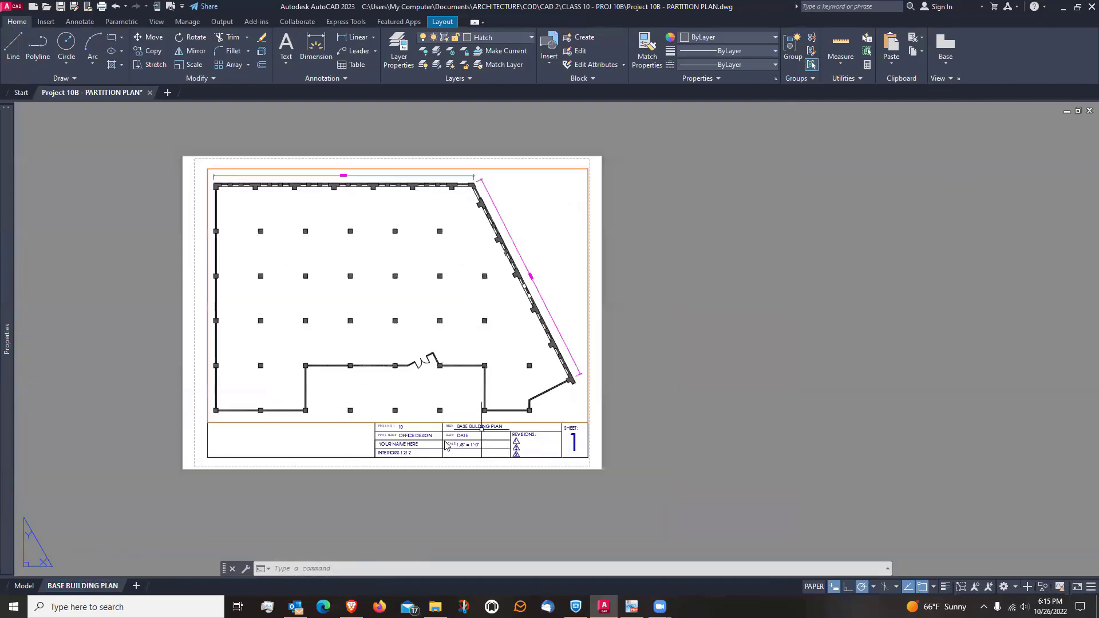
{"action": "middle_click_drag", "start_coordinate": [453, 441], "coordinate": [597, 485]}
{"action": "scroll", "coordinate": [597, 485], "scroll_direction": "up", "scroll_amount": 2}
{"action": "key", "text": "Escape"}
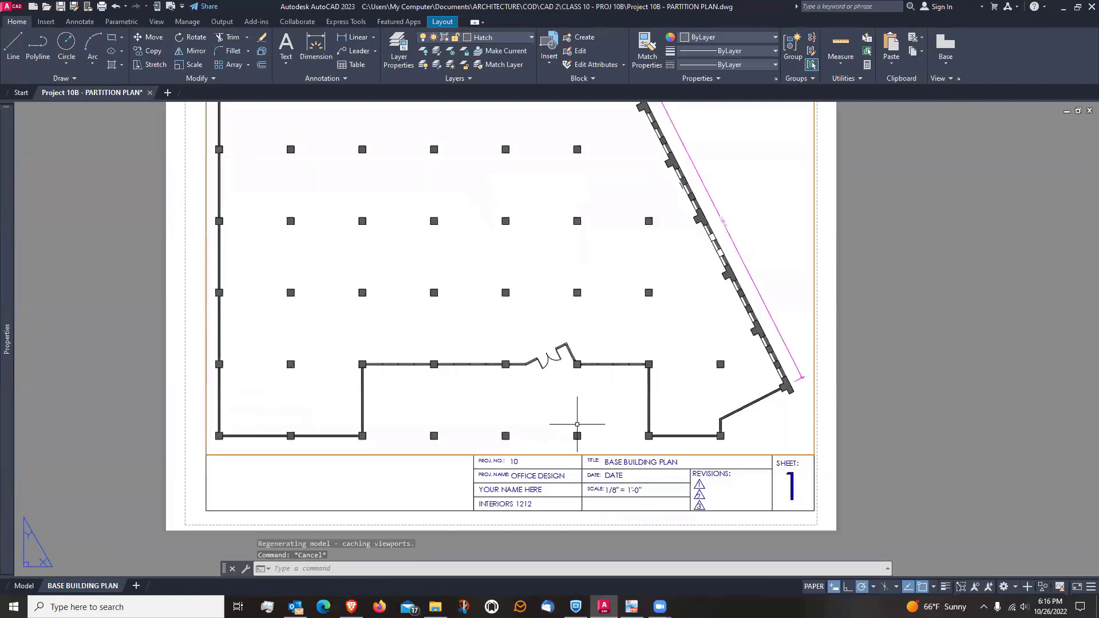
{"action": "scroll", "coordinate": [596, 378], "scroll_direction": "down", "scroll_amount": 5}
{"action": "scroll", "coordinate": [612, 343], "scroll_direction": "up", "scroll_amount": 3}
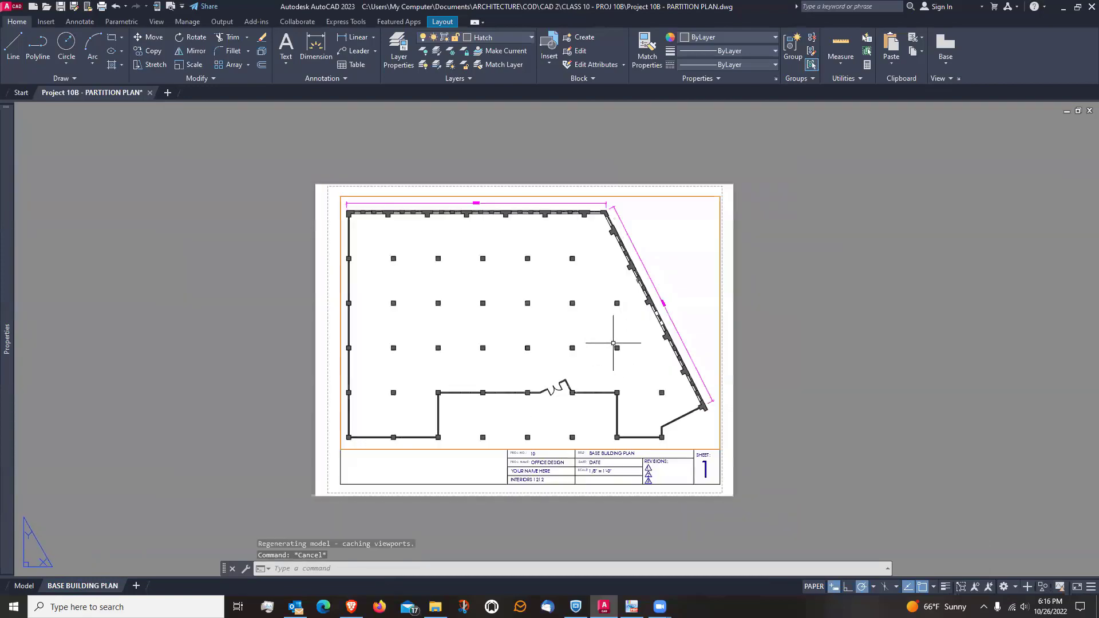
{"action": "middle_click_drag", "start_coordinate": [613, 343], "coordinate": [598, 336]}
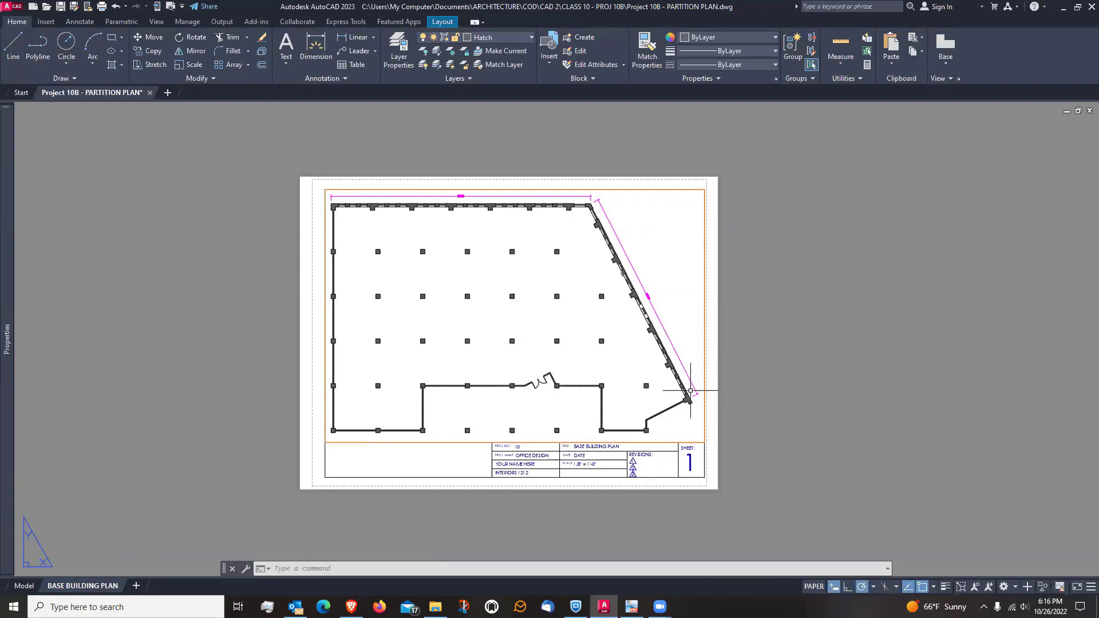
Create a copy of the BASE BUILDING PLAN layout and place it at the end of the layouts
{"action": "right_click", "coordinate": [110, 586]}
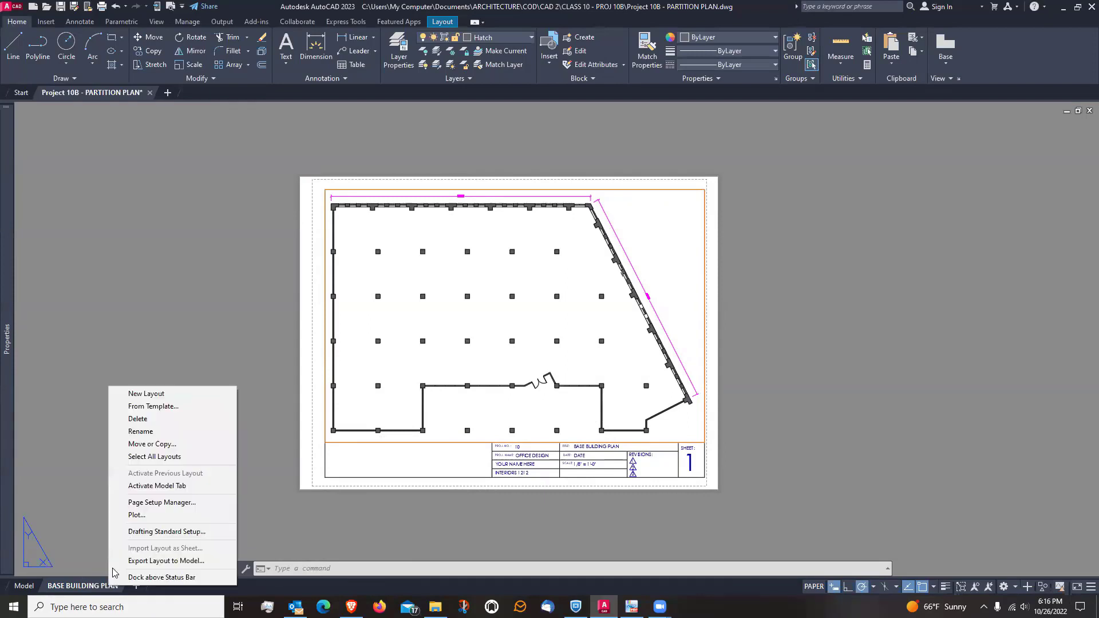
{"action": "left_click", "coordinate": [146, 445]}
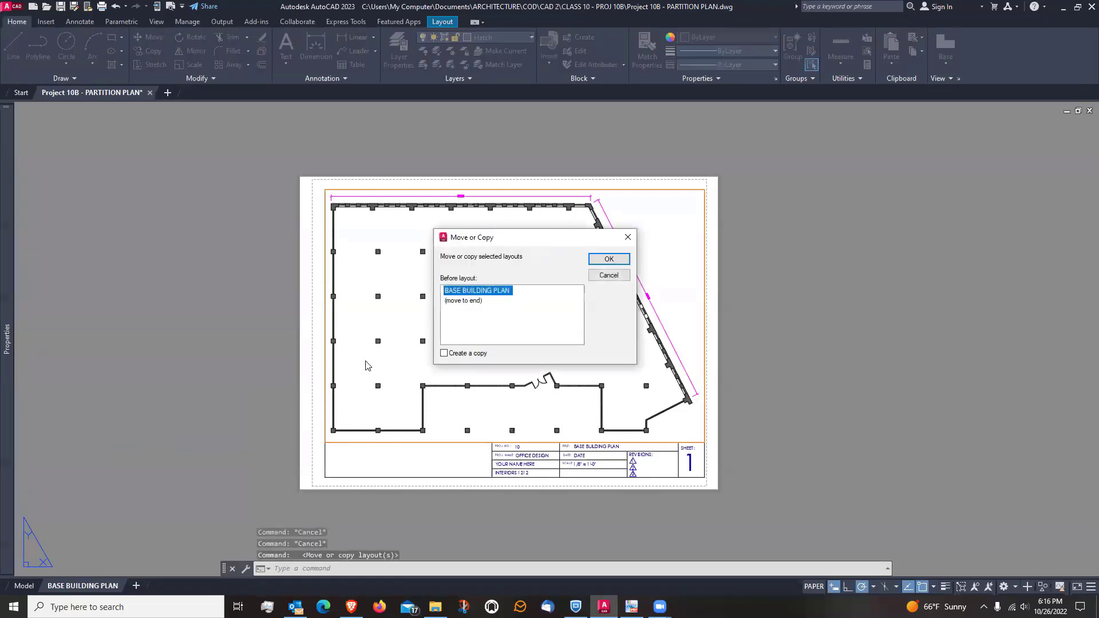
{"action": "left_click", "coordinate": [445, 355]}
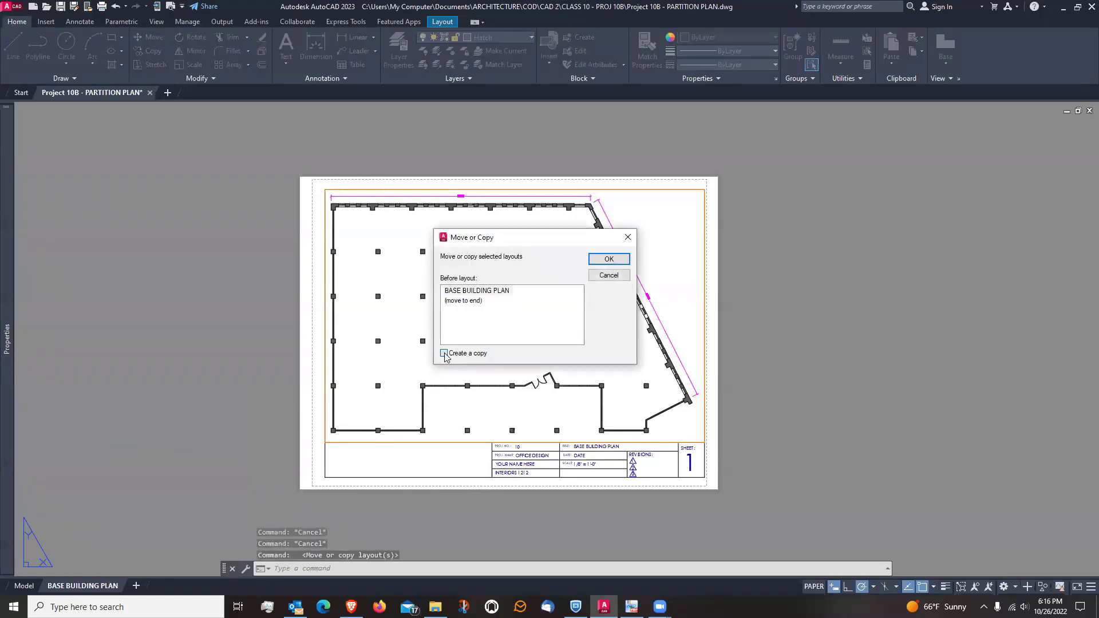
{"action": "left_click", "coordinate": [457, 301]}
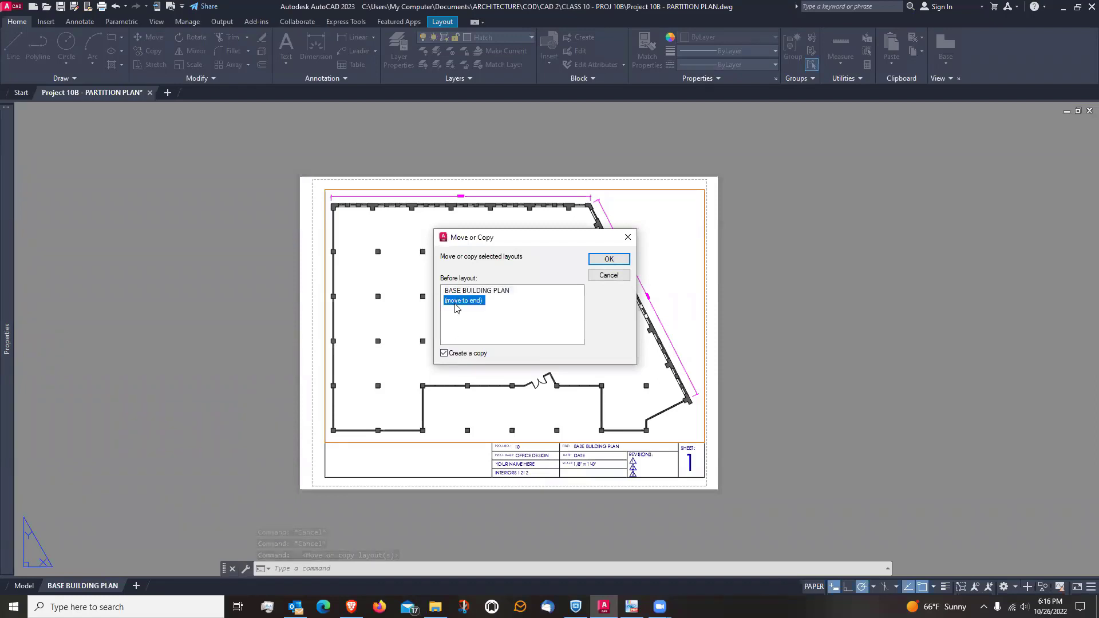
{"action": "left_click", "coordinate": [609, 259]}
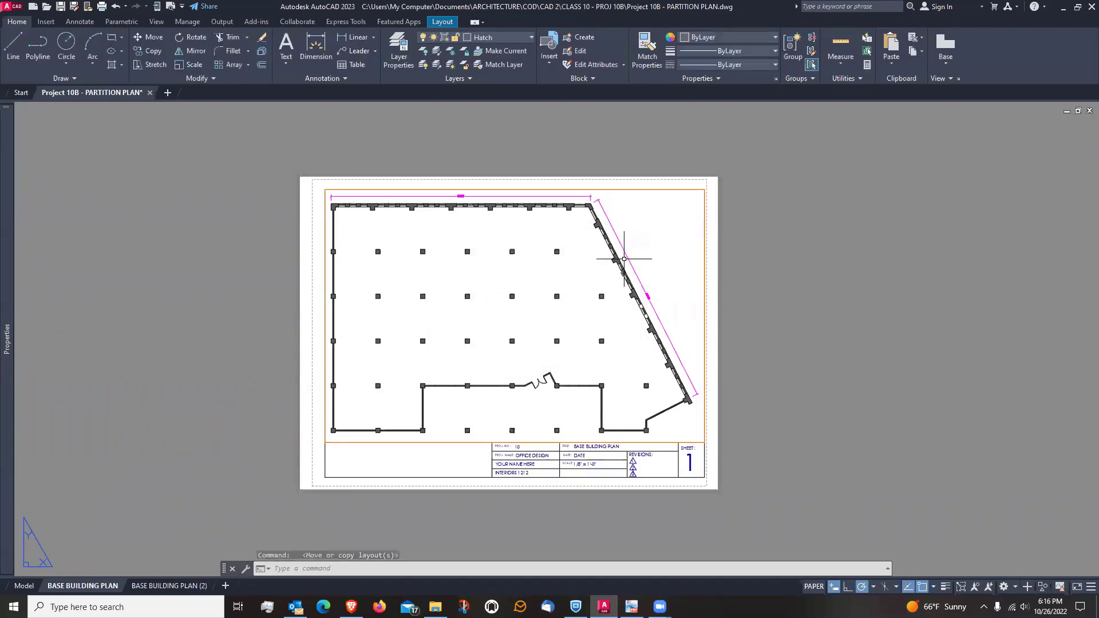
Open the copied layout and rename it as PARTITION PLAN
{"action": "left_click", "coordinate": [155, 588]}
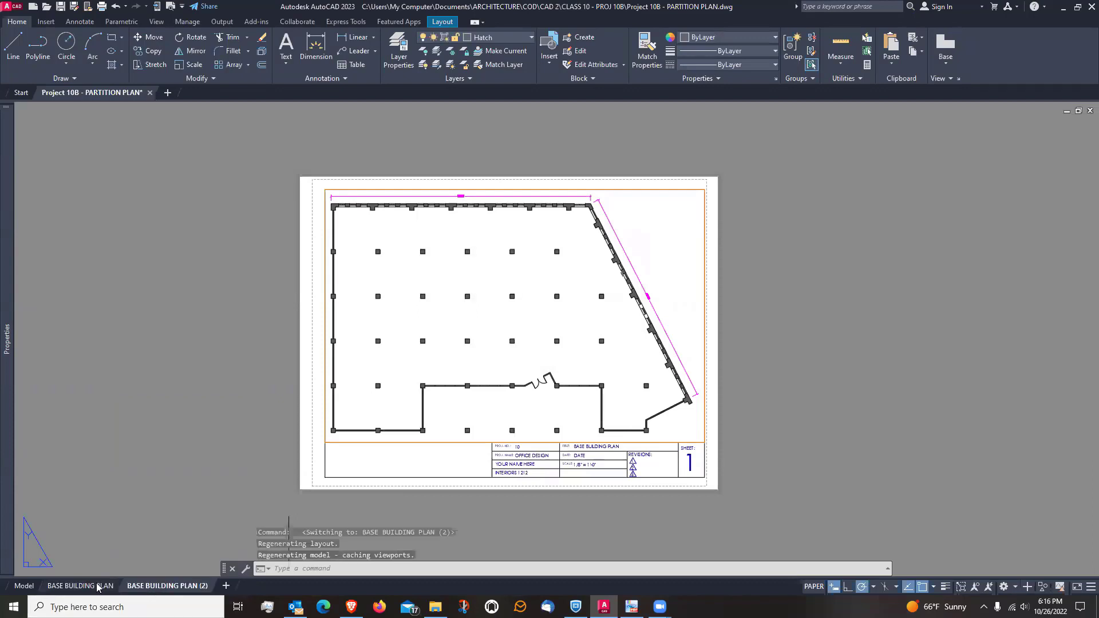
{"action": "right_click", "coordinate": [166, 592]}
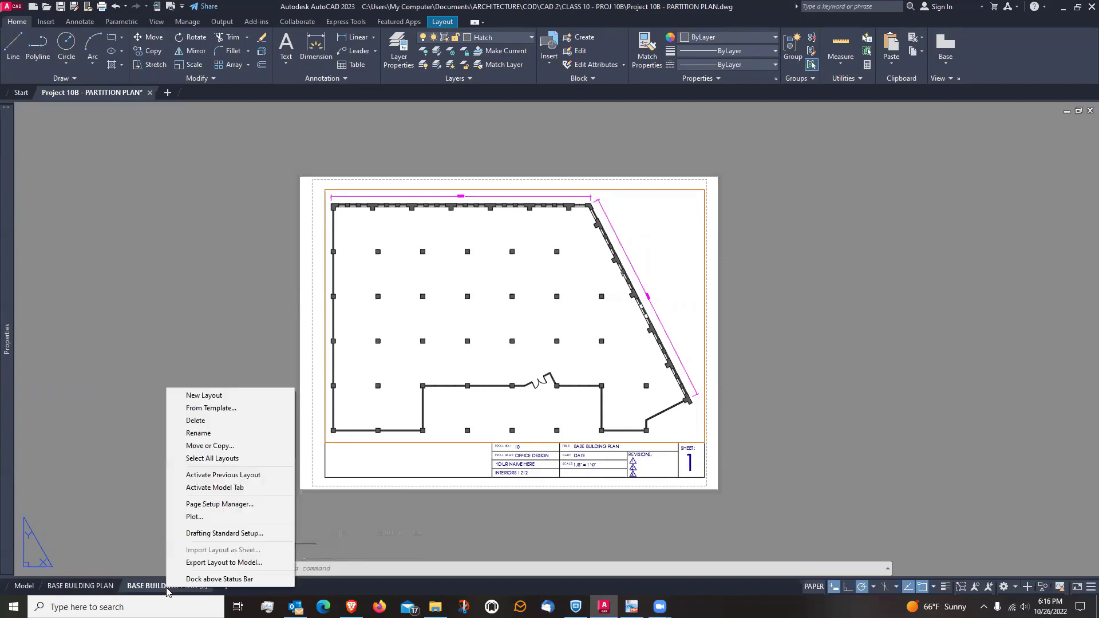
{"action": "left_click", "coordinate": [213, 433]}
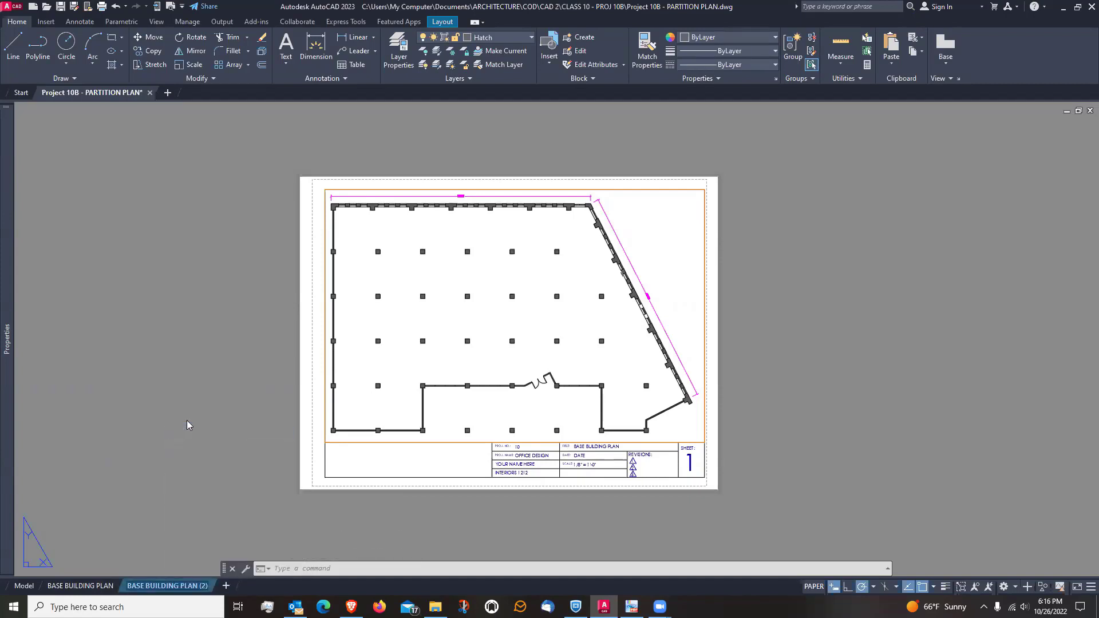
{"action": "key", "text": "BackSpace"}
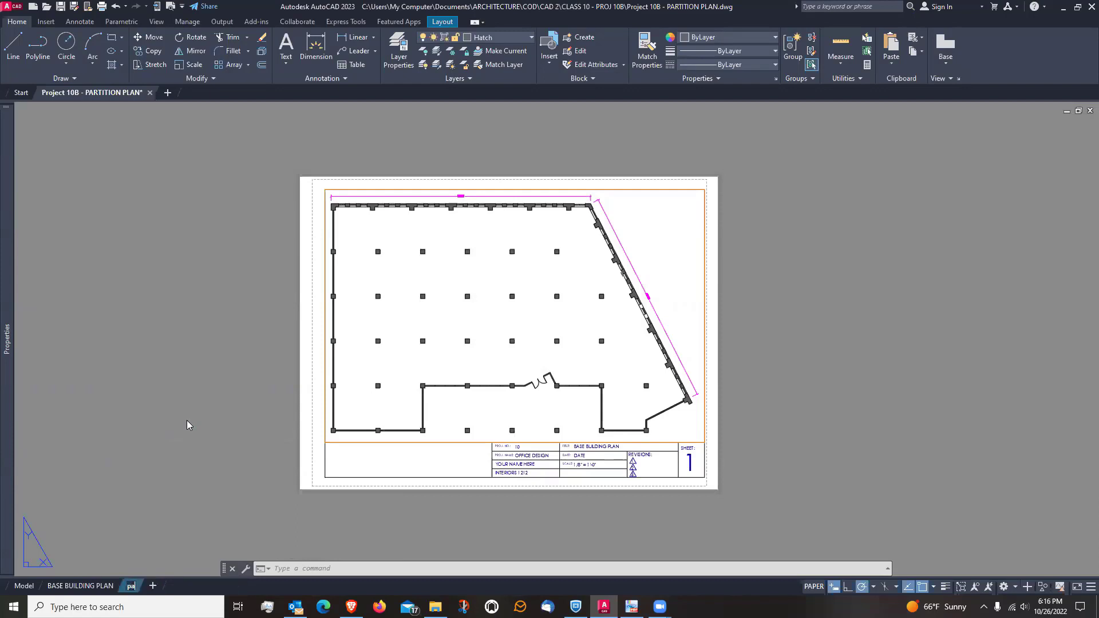
{"action": "type", "text": "PARTITION PLAN"}
{"action": "key", "text": "Return"}
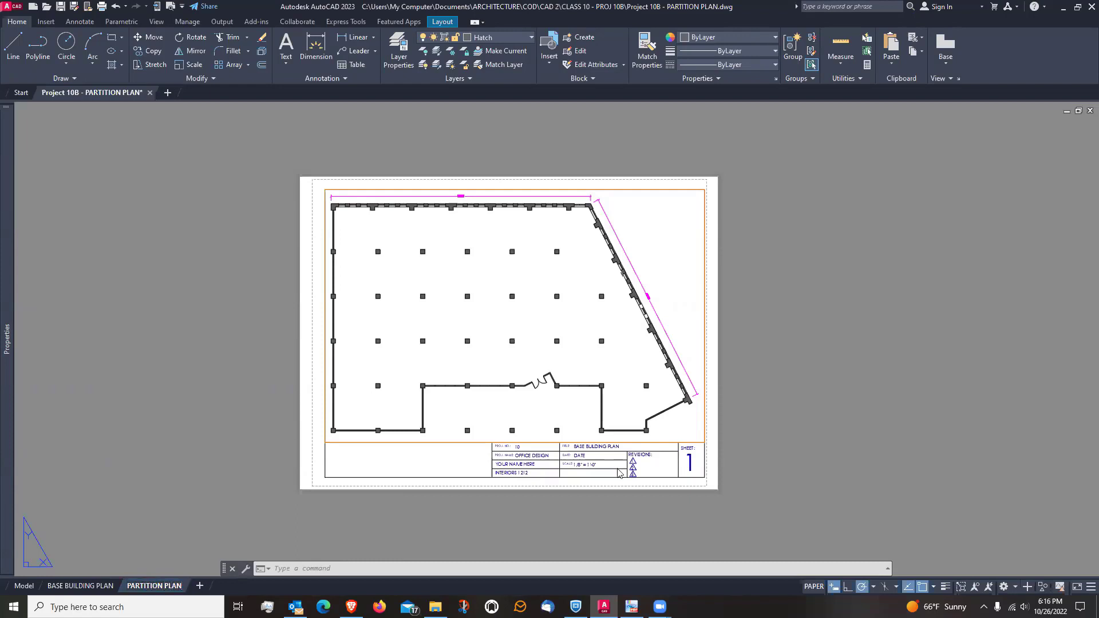
Change the title block's title text on the PARTITION PLAN sheet to PARTITION PLAN
{"action": "scroll", "coordinate": [655, 455], "scroll_direction": "up", "scroll_amount": 4}
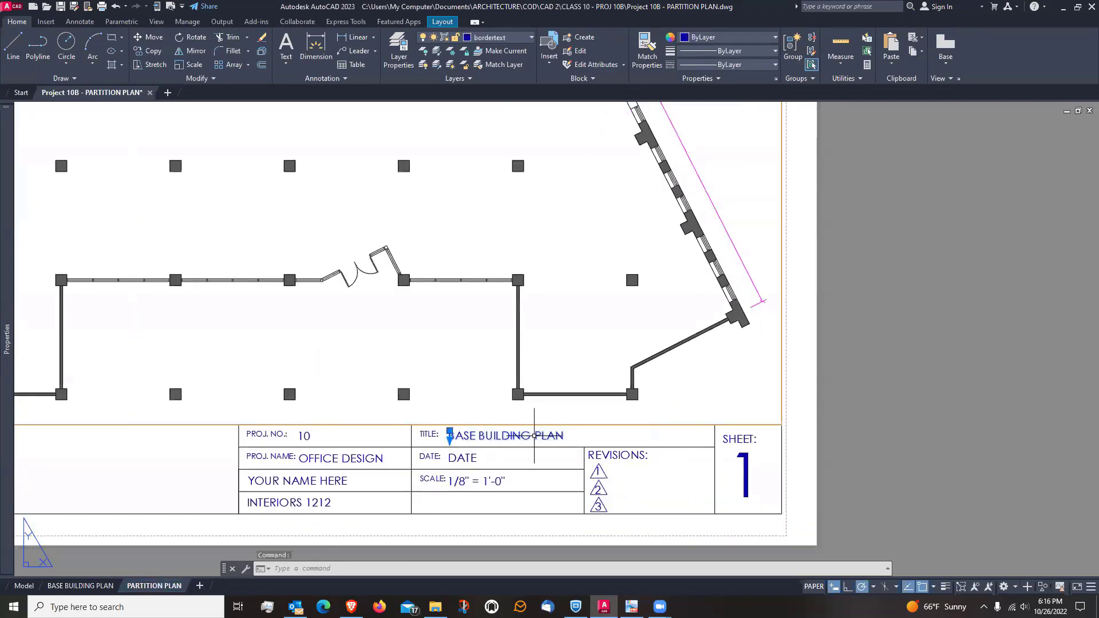
{"action": "double_click", "coordinate": [522, 436]}
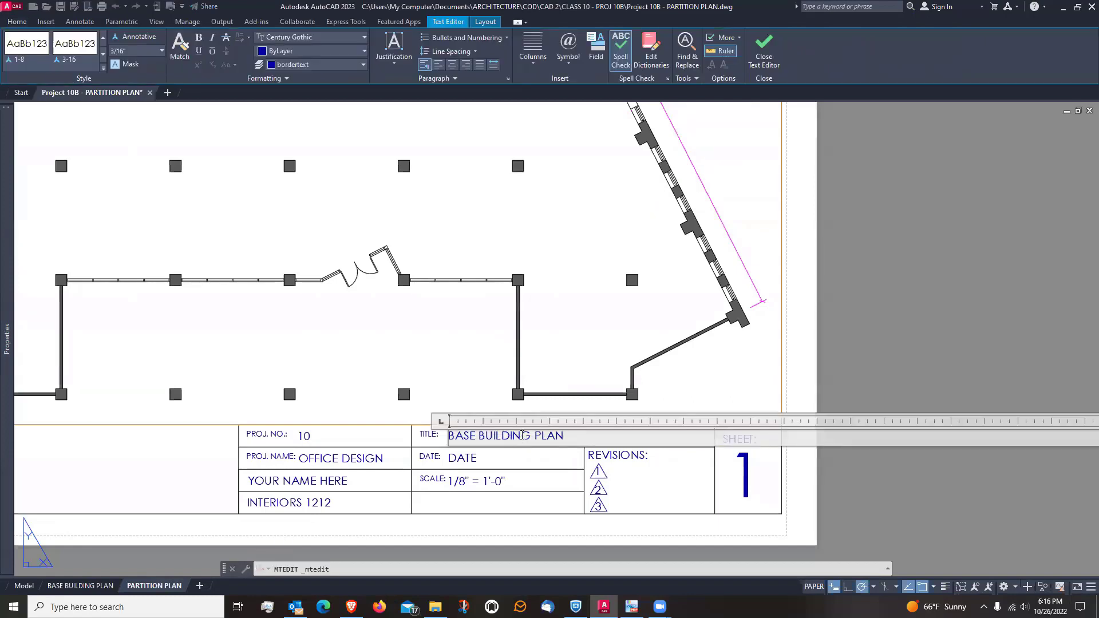
{"action": "left_click_drag", "start_coordinate": [469, 436], "coordinate": [508, 435]}
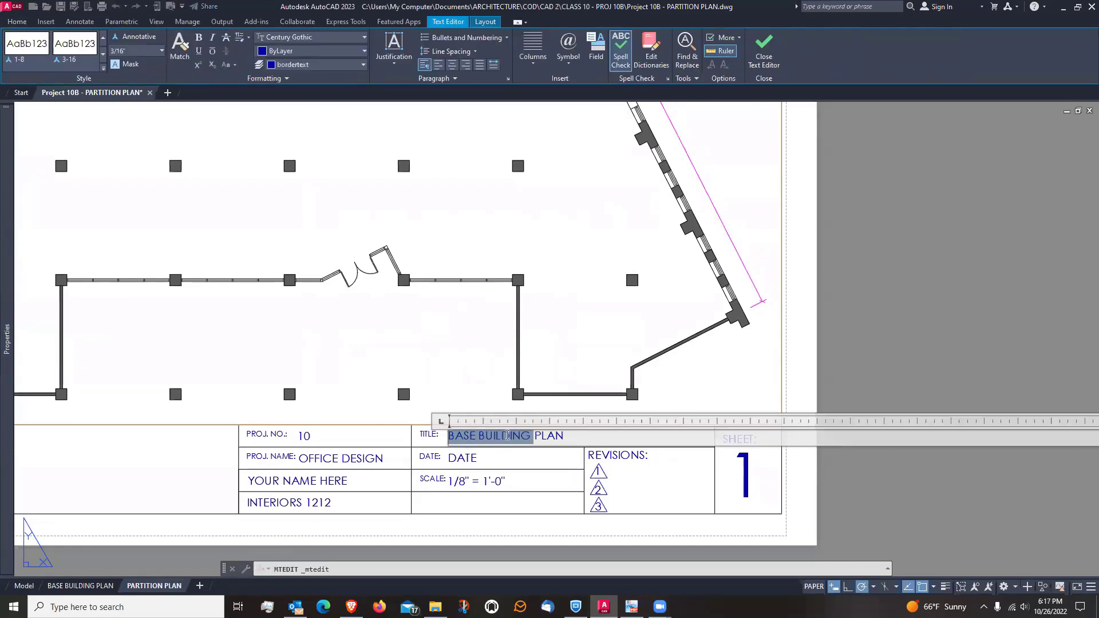
{"action": "key", "text": "BackSpace"}
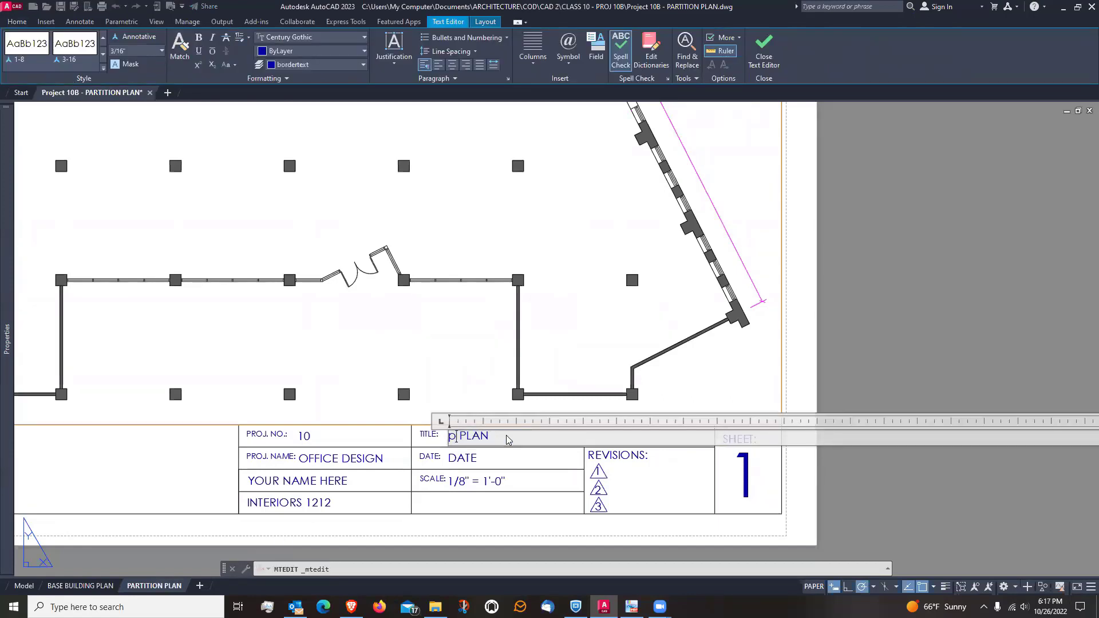
{"action": "type", "text": "PAR"}
{"action": "type", "text": "TITIO"}
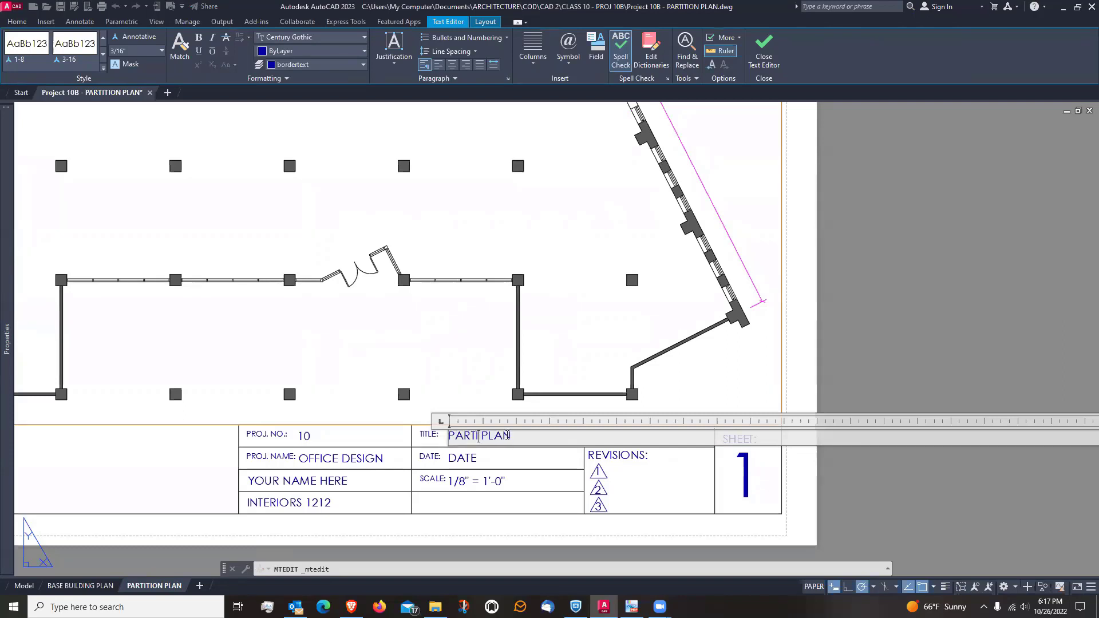
{"action": "type", "text": "N"}
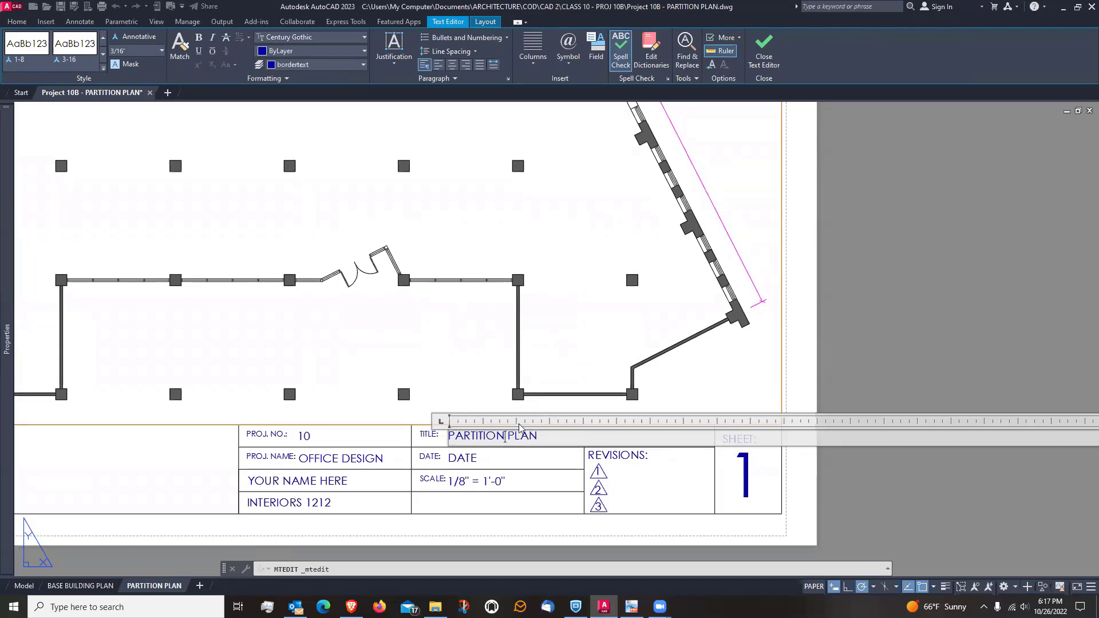
{"action": "left_click", "coordinate": [854, 314]}
Compare the plan and title block on the PARTITION PLAN sheet with those on the BASE BUILDING PLAN sheet
{"action": "scroll", "coordinate": [840, 362], "scroll_direction": "down", "scroll_amount": 2}
{"action": "middle_click_drag", "start_coordinate": [753, 277], "coordinate": [761, 354]}
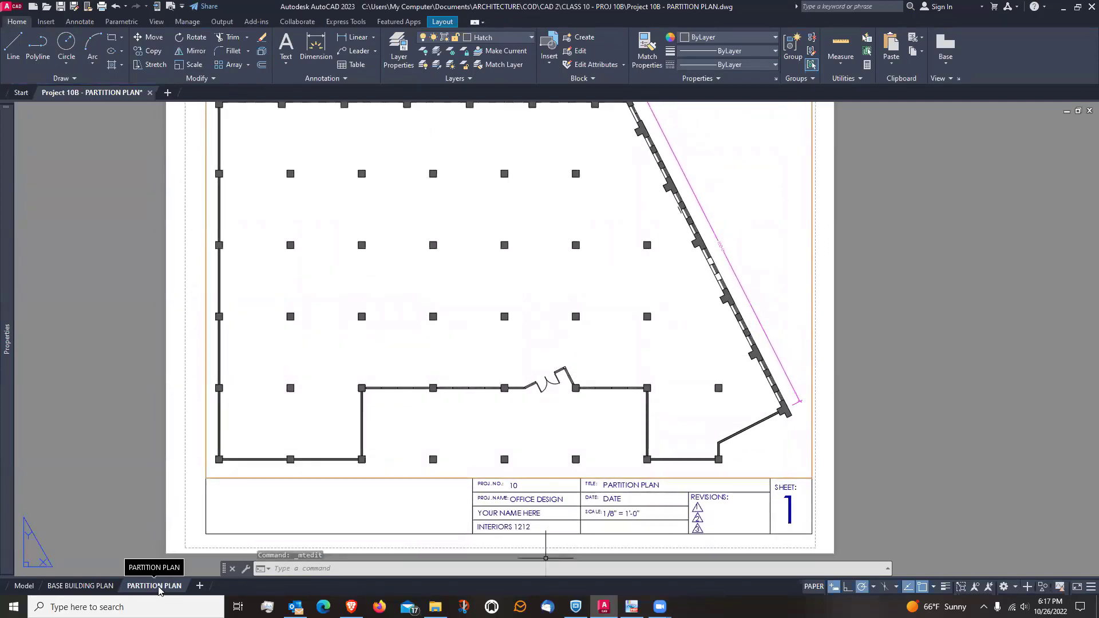
{"action": "left_click", "coordinate": [99, 586]}
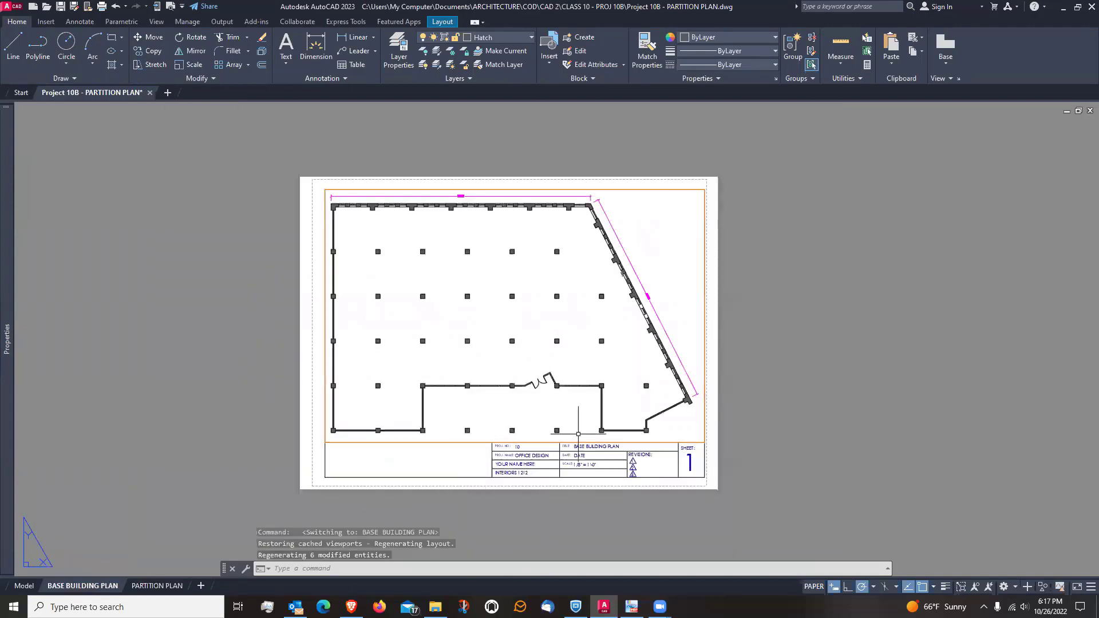
{"action": "scroll", "coordinate": [571, 446], "scroll_direction": "up", "scroll_amount": 4}
{"action": "left_click", "coordinate": [158, 585]}
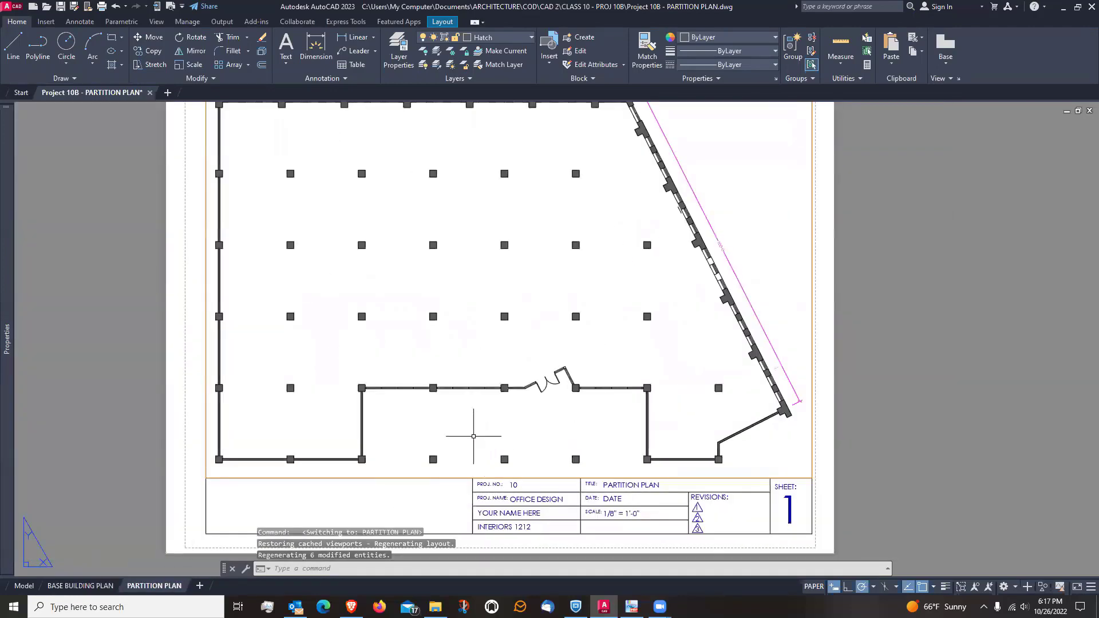
{"action": "middle_click_drag", "start_coordinate": [498, 245], "coordinate": [493, 274]}
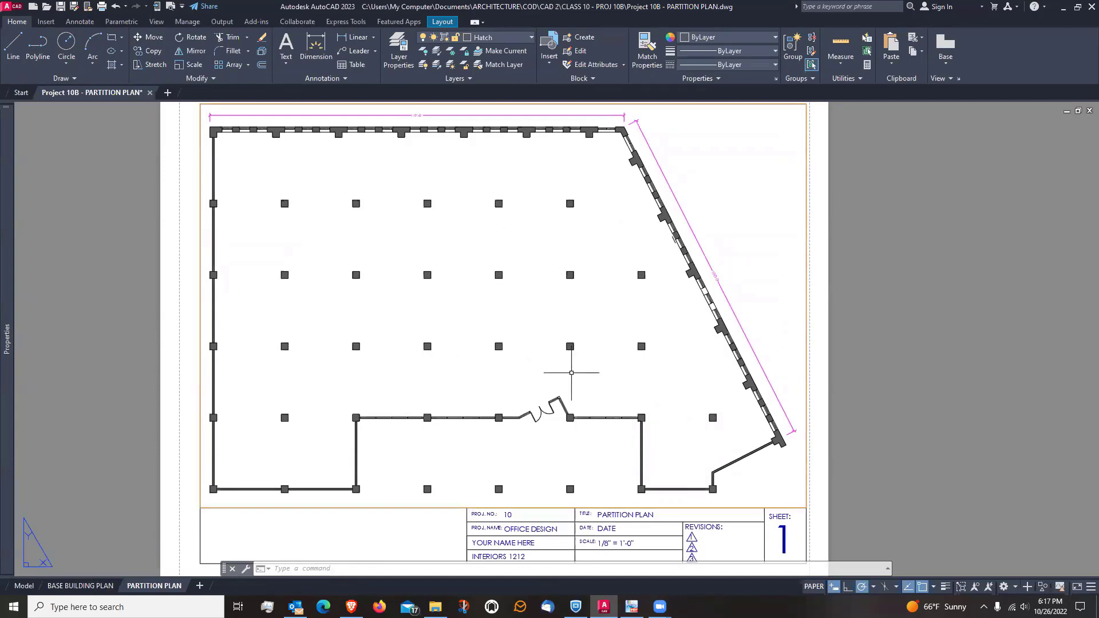
{"action": "left_click", "coordinate": [93, 587]}
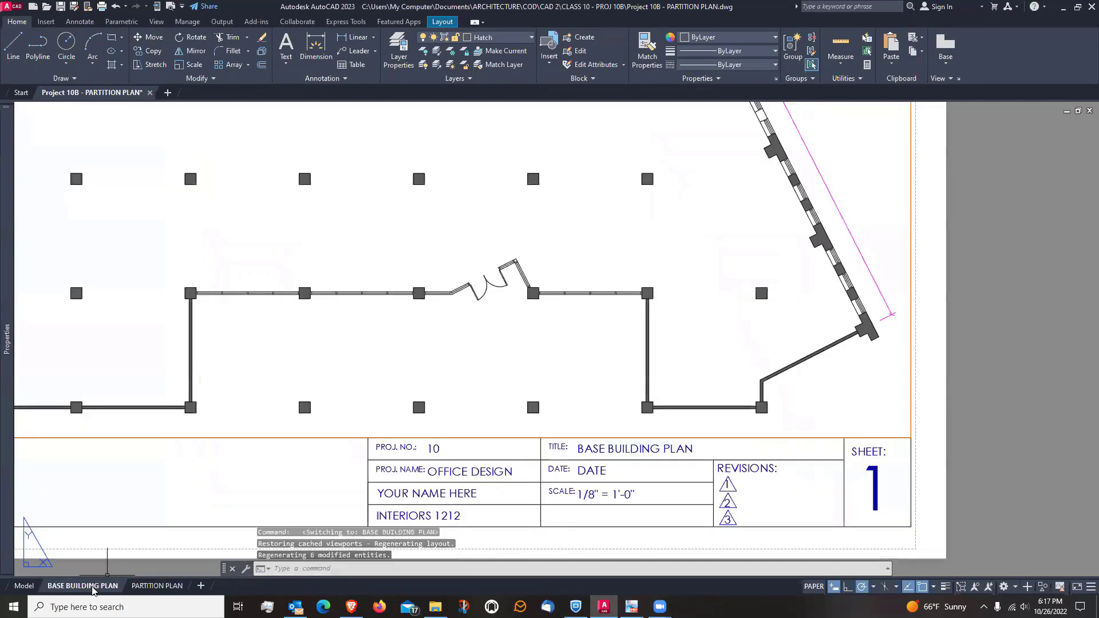
{"action": "scroll", "coordinate": [643, 407], "scroll_direction": "down", "scroll_amount": 3}
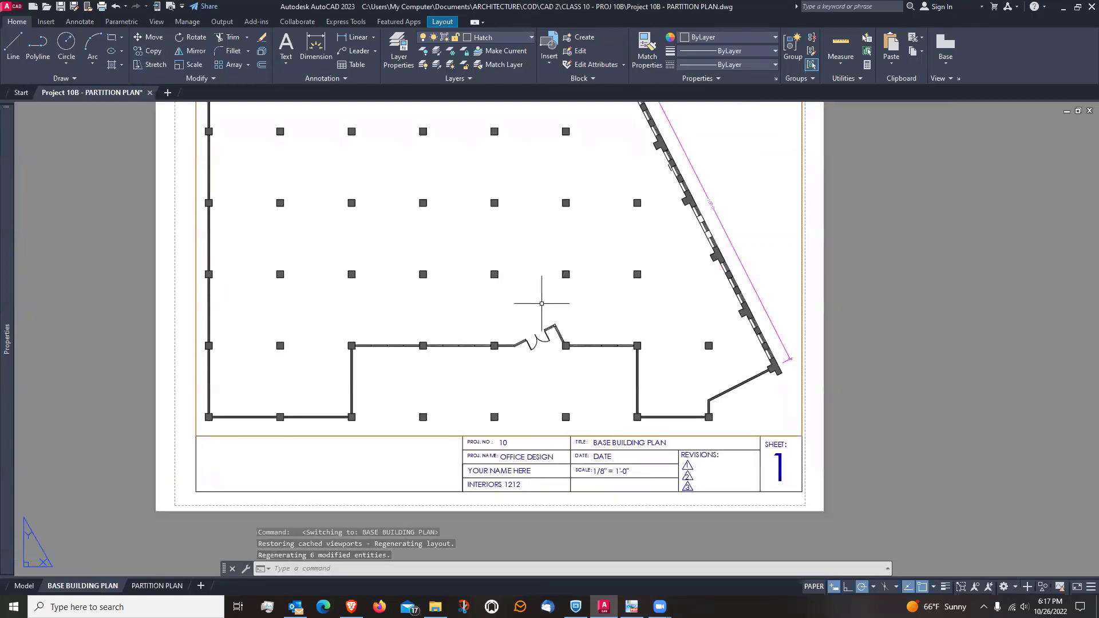
{"action": "middle_click_drag", "start_coordinate": [489, 261], "coordinate": [500, 324]}
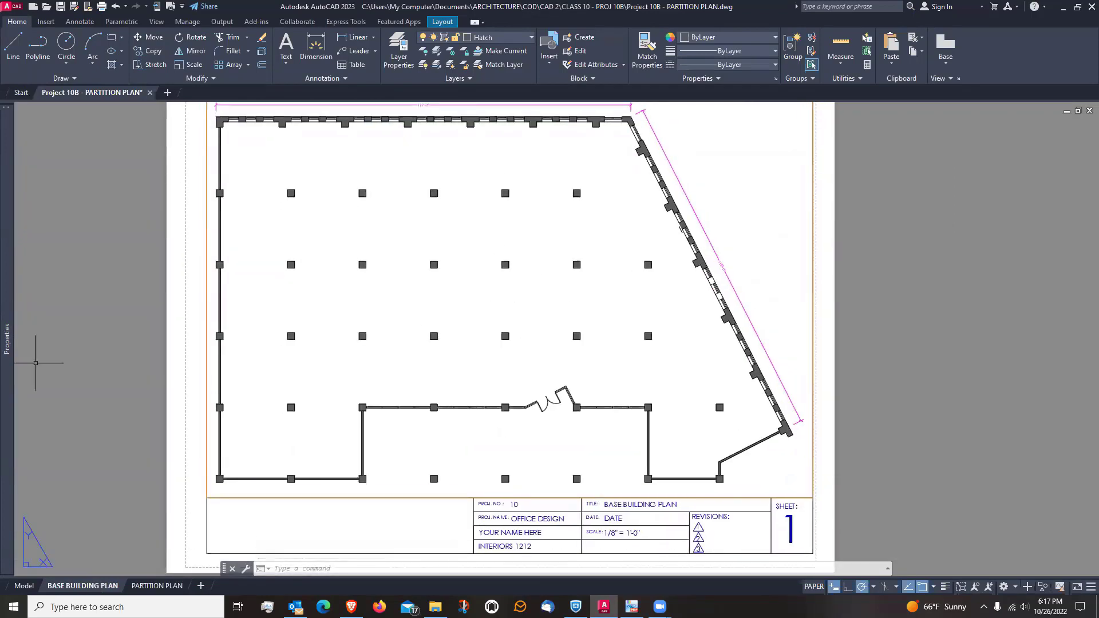
In model space, draw a horizontal line between the facing lower corners of two neighbouring columns near the plan's centre
{"action": "mouse_move", "coordinate": [26, 589]}
{"action": "left_click", "coordinate": [24, 586]}
{"action": "scroll", "coordinate": [573, 298], "scroll_direction": "up", "scroll_amount": 3}
{"action": "scroll", "coordinate": [573, 298], "scroll_direction": "up", "scroll_amount": 2}
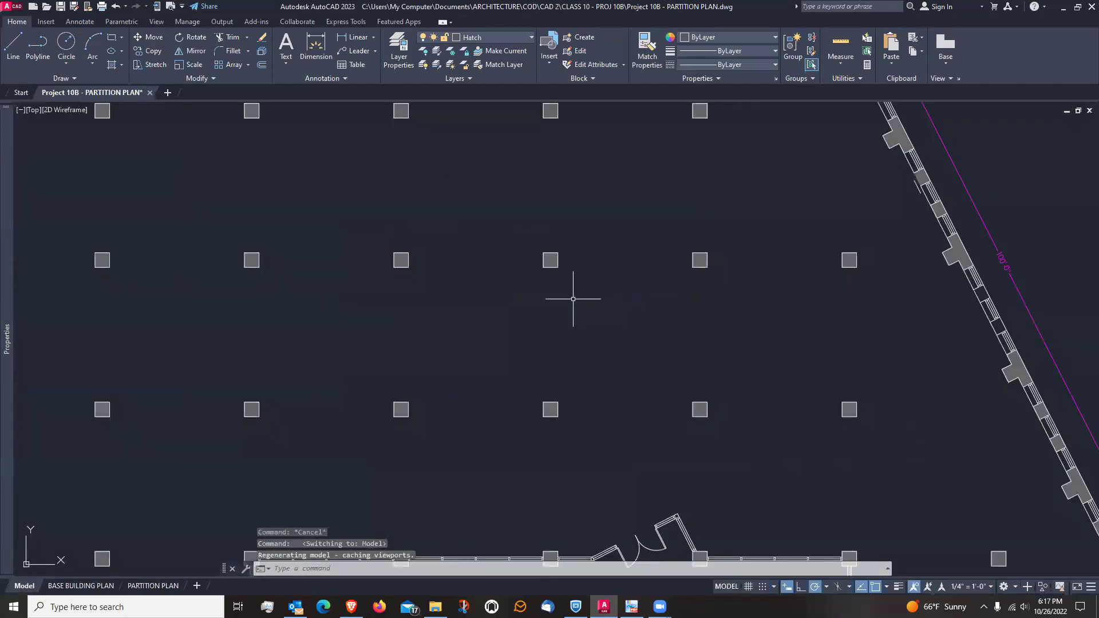
{"action": "type", "text": "l"}
{"action": "key", "text": "Return"}
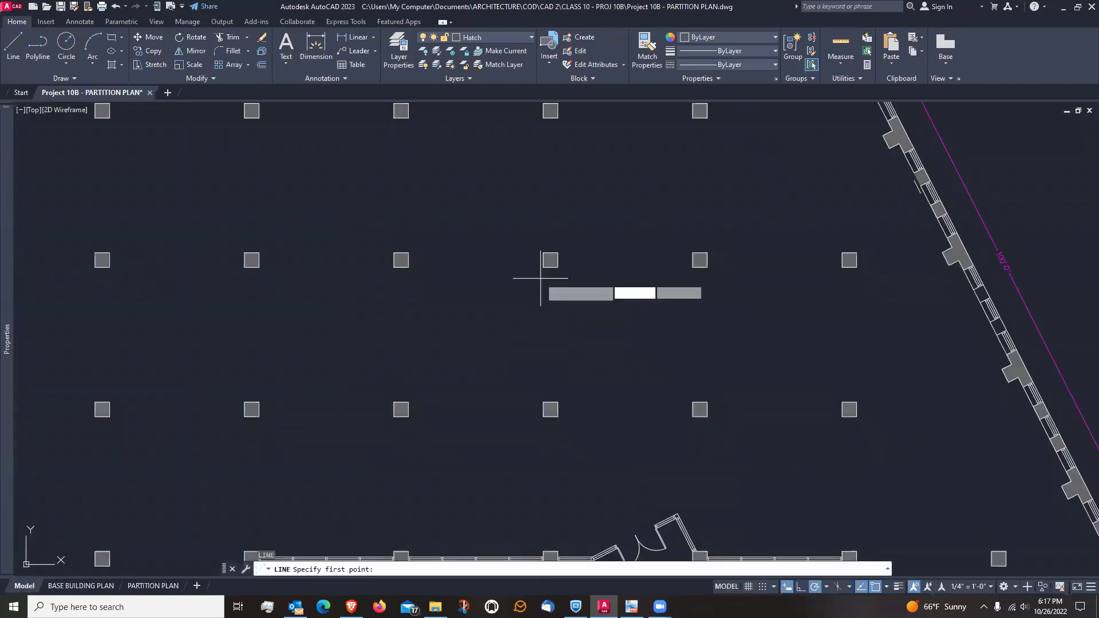
{"action": "left_click", "coordinate": [408, 266]}
{"action": "left_click", "coordinate": [543, 266]}
{"action": "key", "text": "Return"}
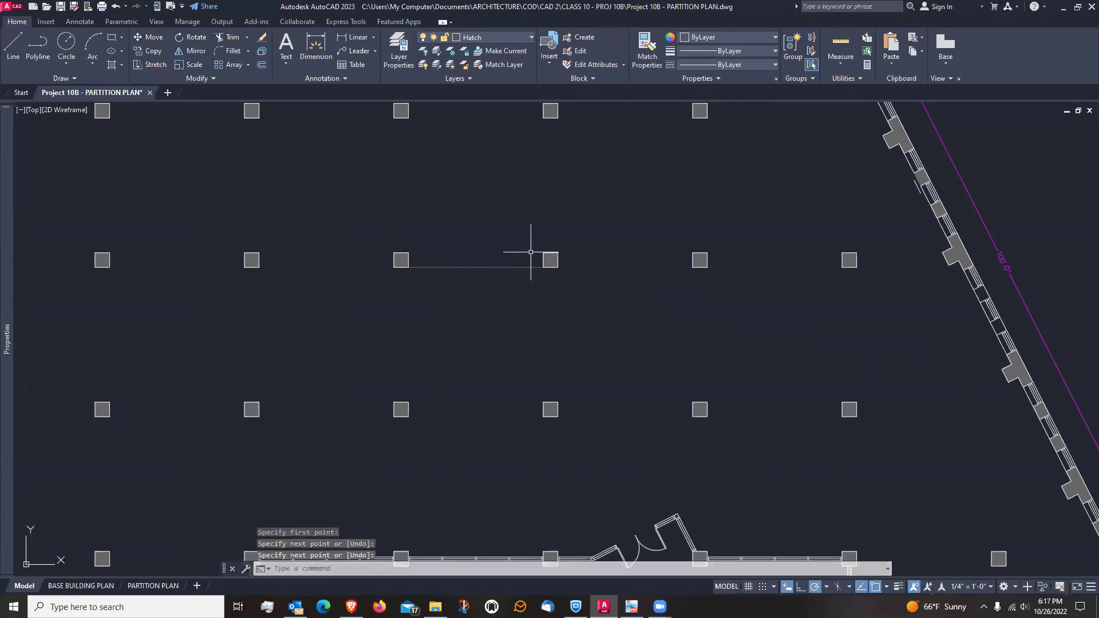
Make Walls the current layer and move the new line between the two columns onto the Walls layer
{"action": "left_click", "coordinate": [513, 37]}
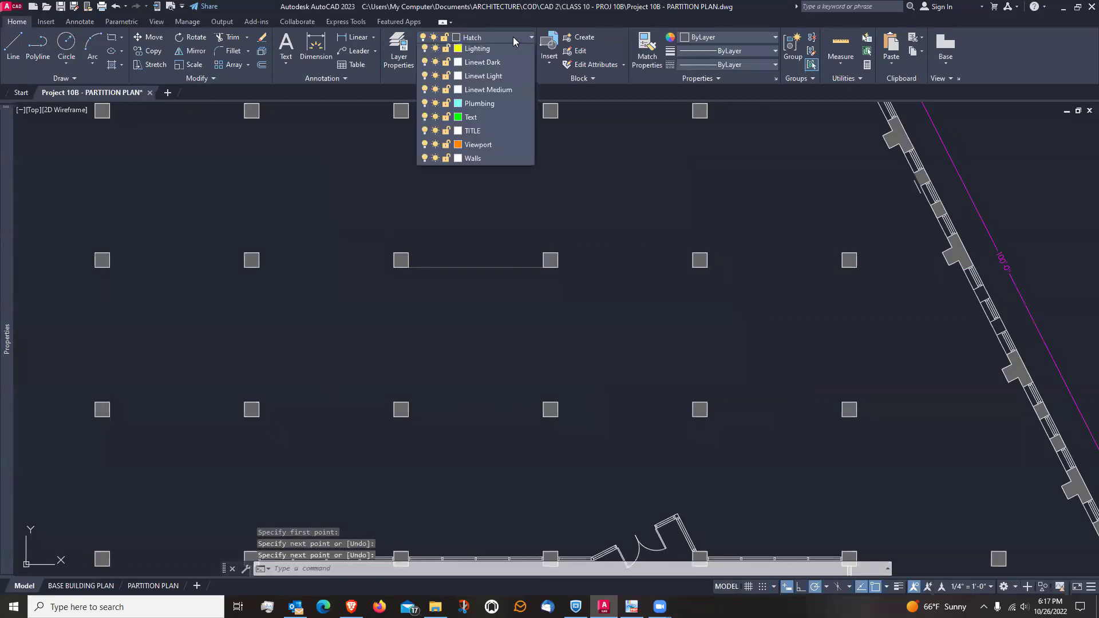
{"action": "left_click", "coordinate": [476, 339]}
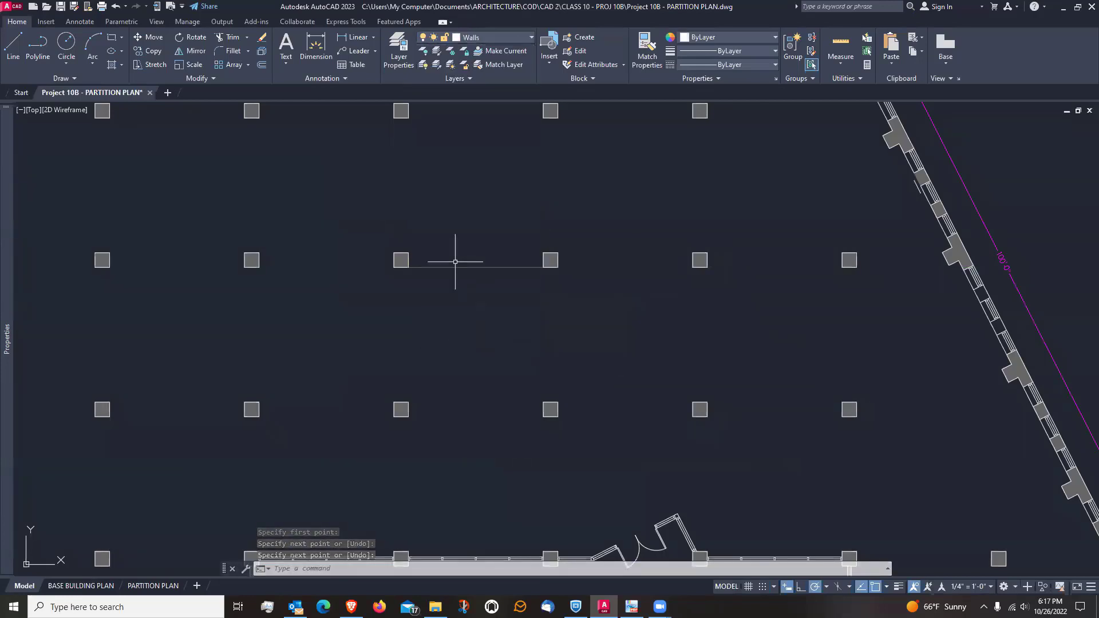
{"action": "left_click", "coordinate": [458, 266]}
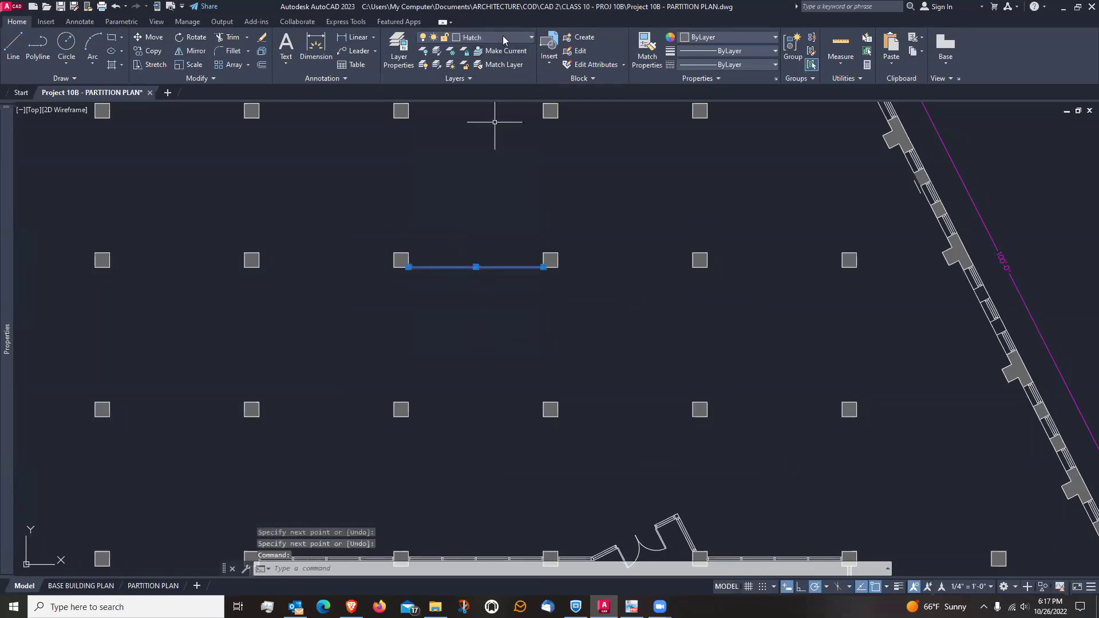
{"action": "left_click", "coordinate": [503, 36]}
{"action": "left_click", "coordinate": [483, 339]}
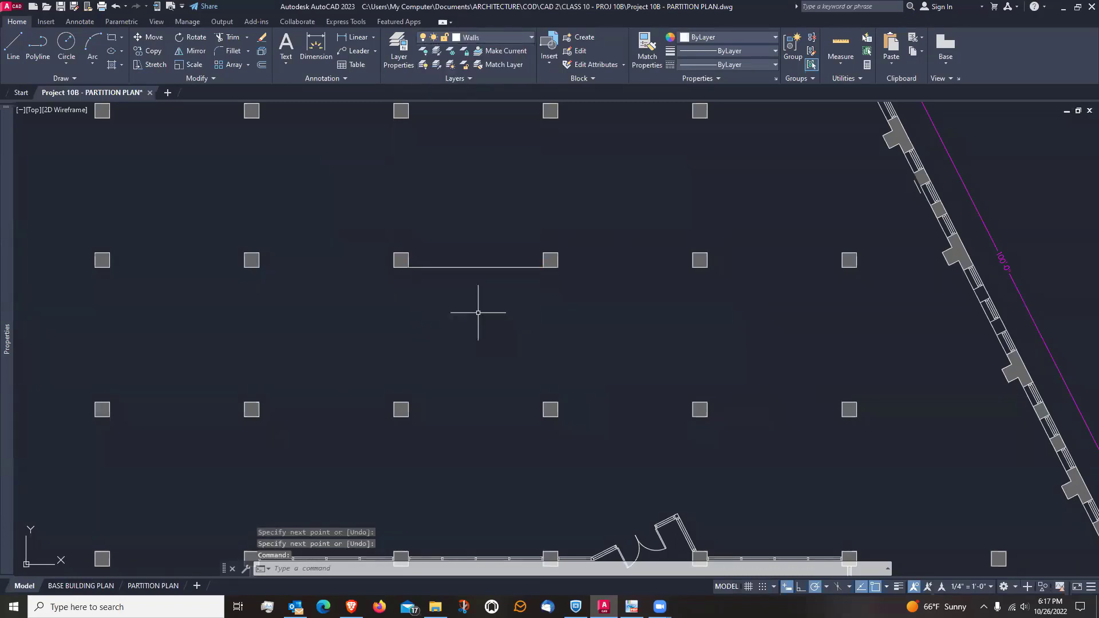
{"action": "key", "text": "Escape"}
Offset the line between the two columns upward by 5" to form a partition wall
{"action": "type", "text": "o"}
{"action": "key", "text": "Return"}
{"action": "type", "text": "5"}
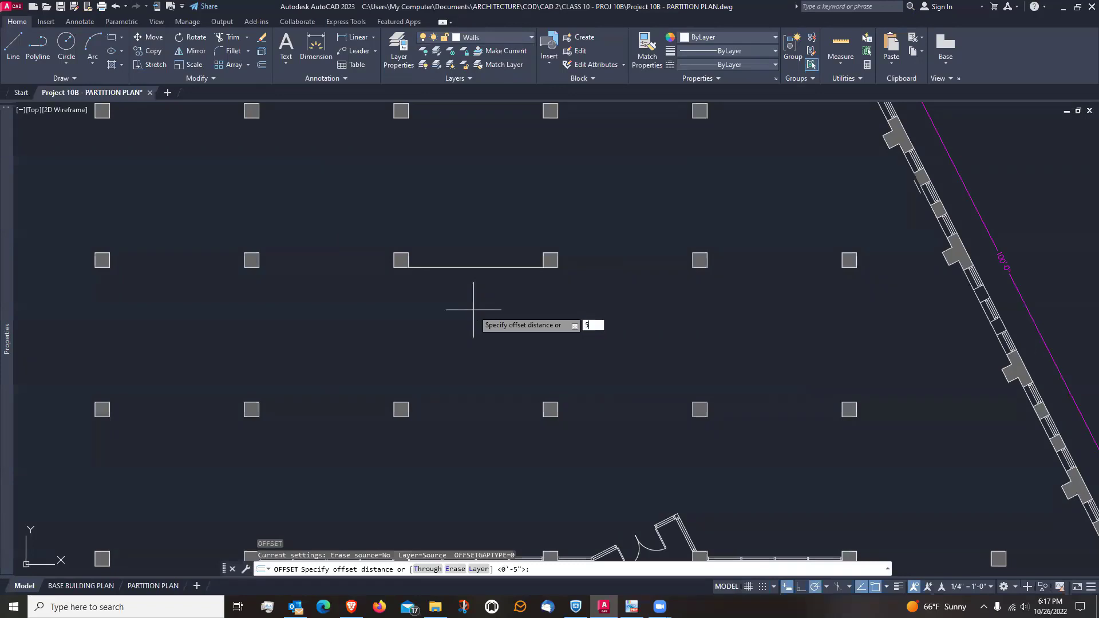
{"action": "key", "text": "Return"}
{"action": "left_click", "coordinate": [483, 267]}
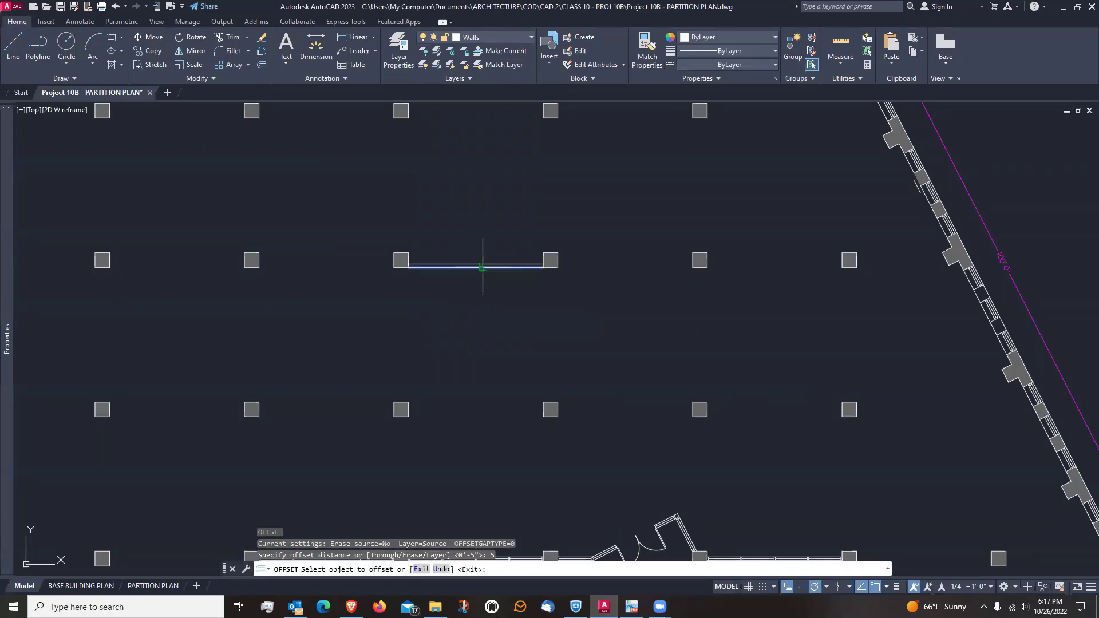
{"action": "left_click", "coordinate": [480, 254]}
{"action": "key", "text": "Return"}
Check how the sample partition wall shows on the PARTITION PLAN and BASE BUILDING PLAN sheets
{"action": "scroll", "coordinate": [459, 306], "scroll_direction": "down", "scroll_amount": 4}
{"action": "scroll", "coordinate": [460, 307], "scroll_direction": "up", "scroll_amount": 4}
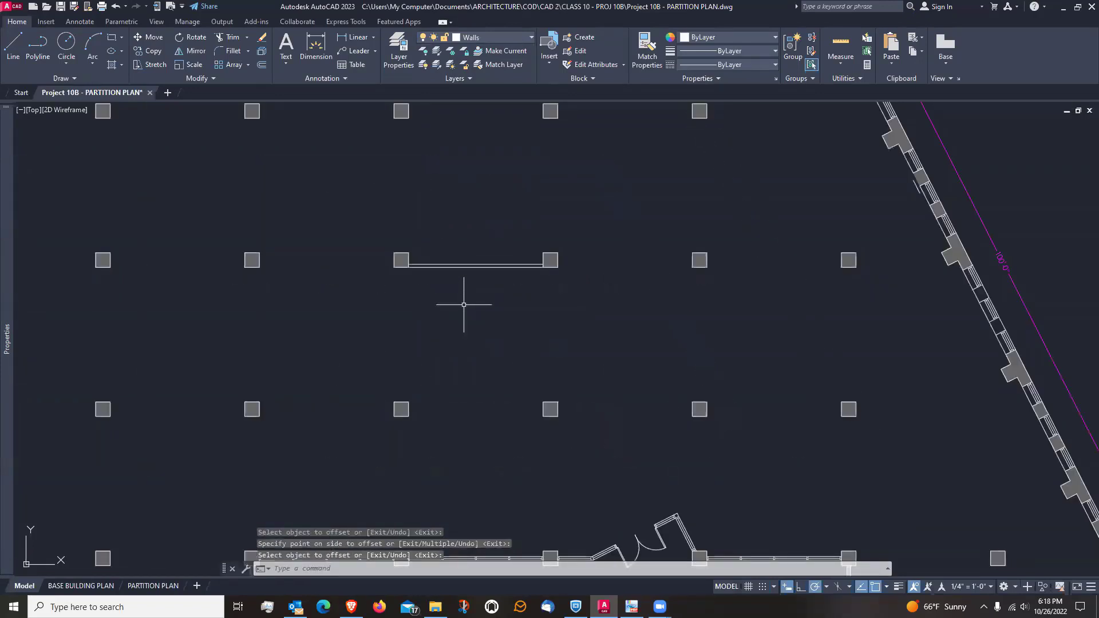
{"action": "scroll", "coordinate": [442, 307], "scroll_direction": "down", "scroll_amount": 2}
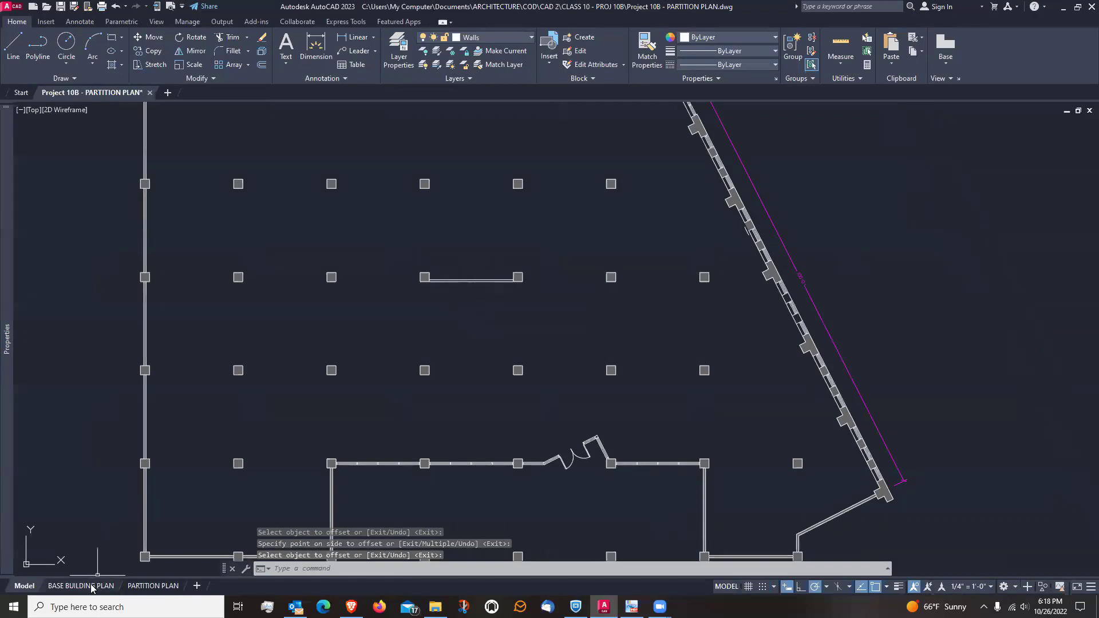
{"action": "left_click", "coordinate": [149, 586]}
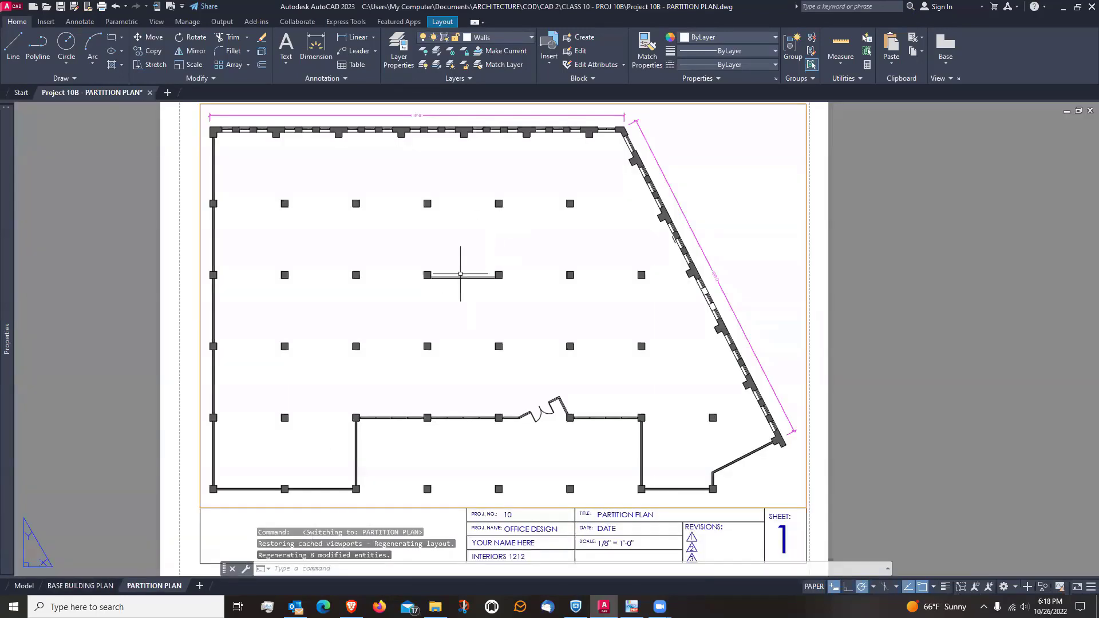
{"action": "left_click", "coordinate": [77, 587]}
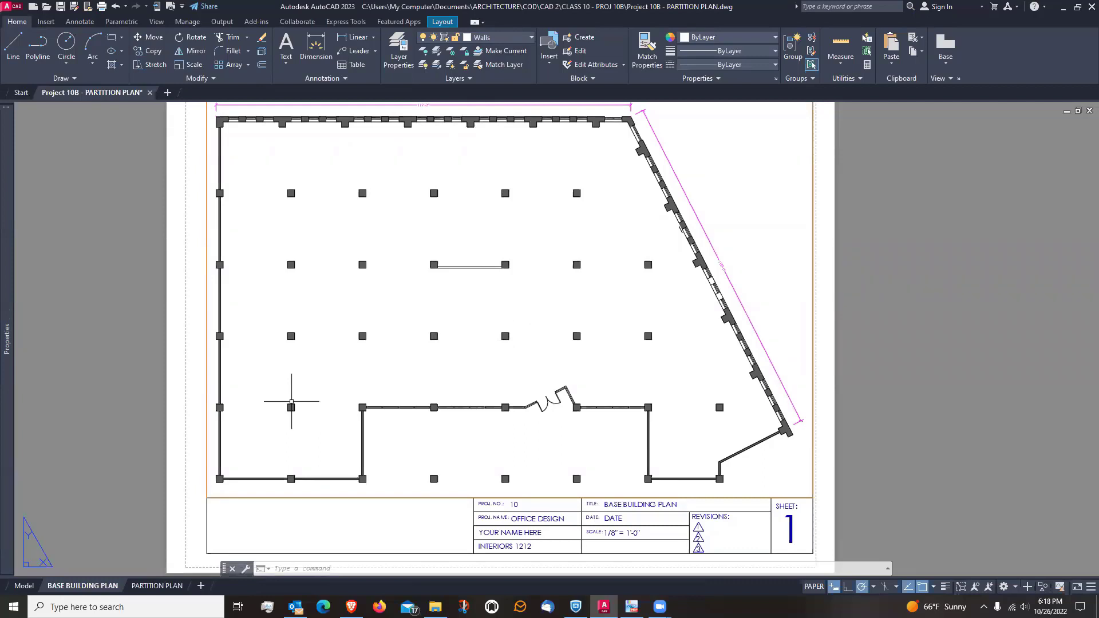
Return to model space and create a new layer named Walls - Partitions
{"action": "left_click", "coordinate": [24, 587]}
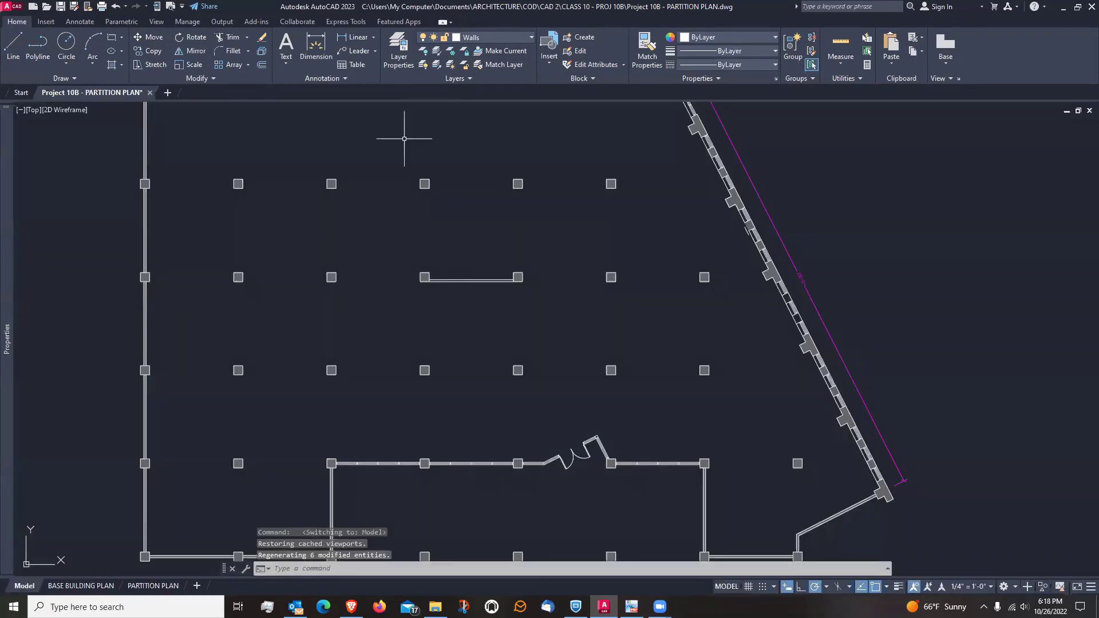
{"action": "left_click", "coordinate": [402, 46]}
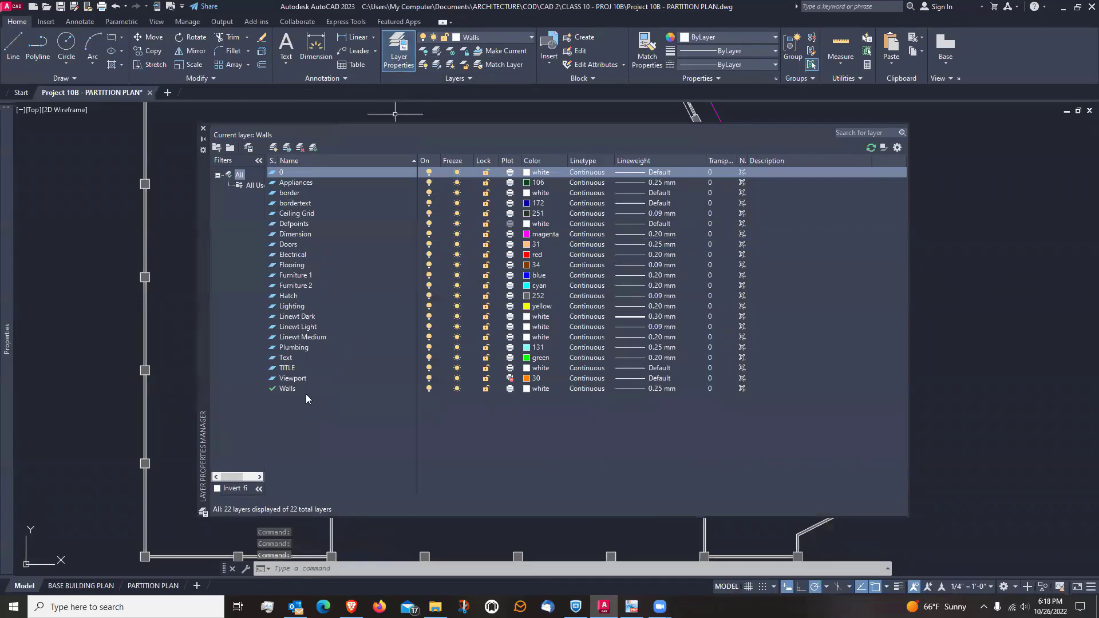
{"action": "left_click", "coordinate": [273, 148]}
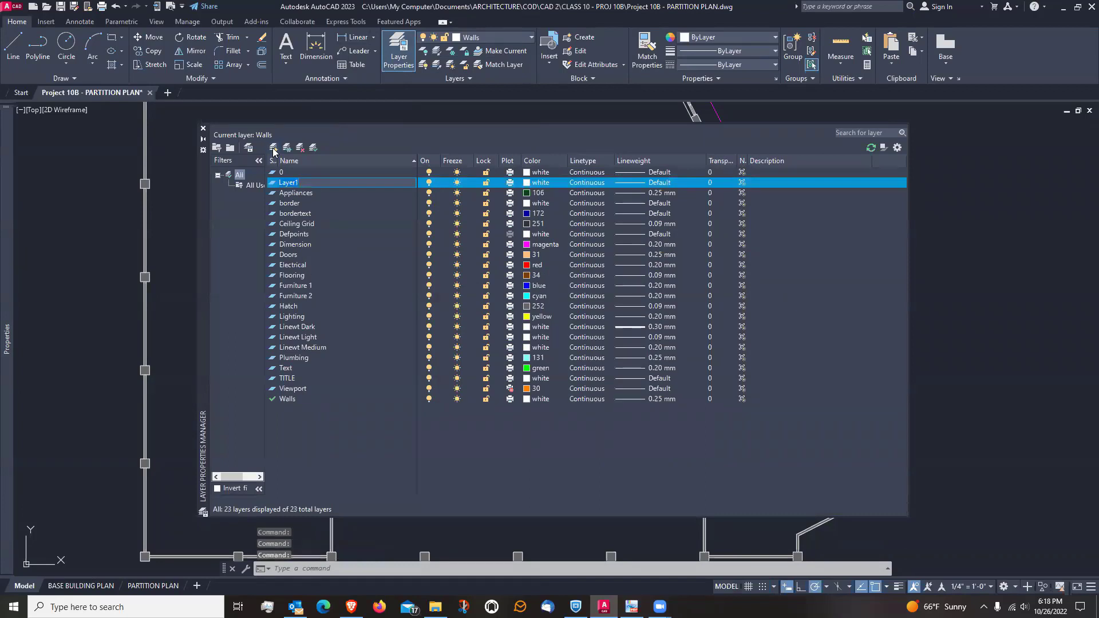
{"action": "type", "text": "w"}
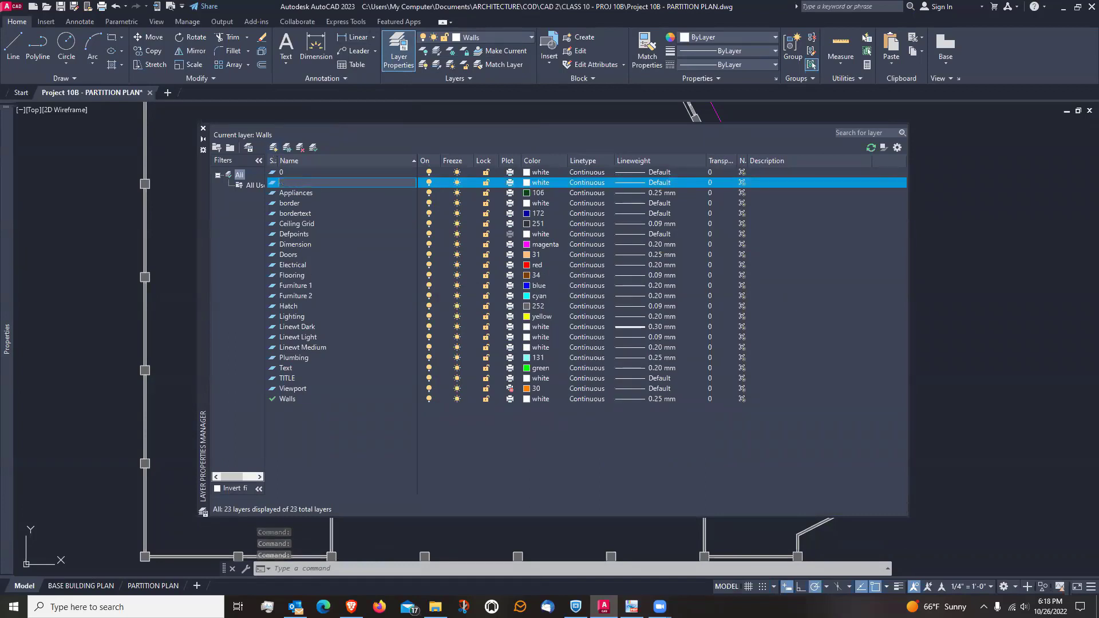
{"action": "type", "text": "alls - Partitions"}
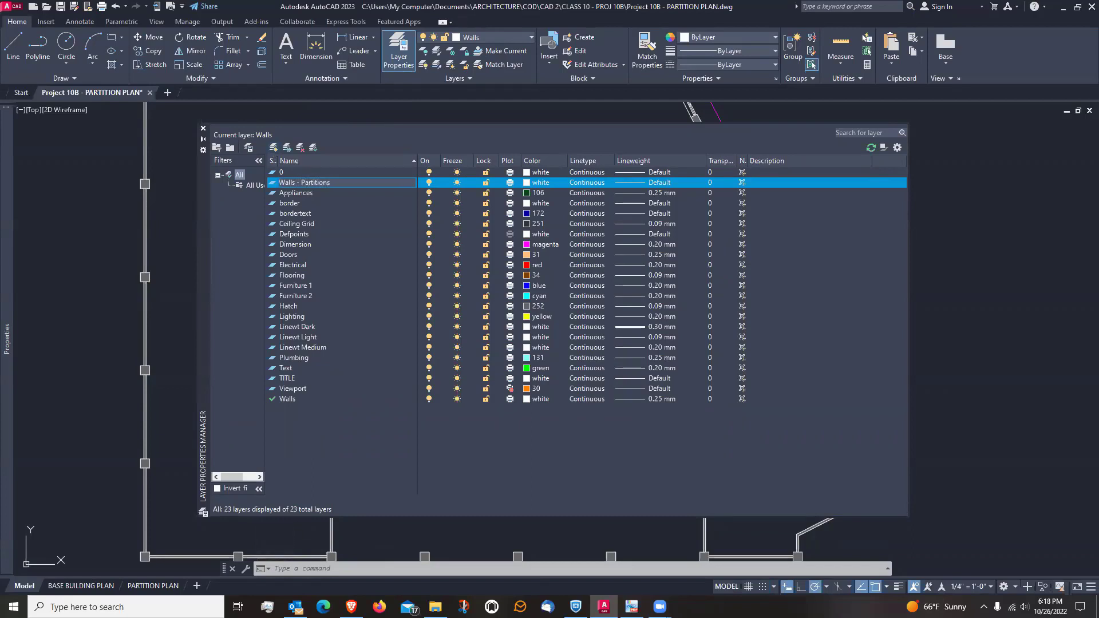
{"action": "key", "text": "Return"}
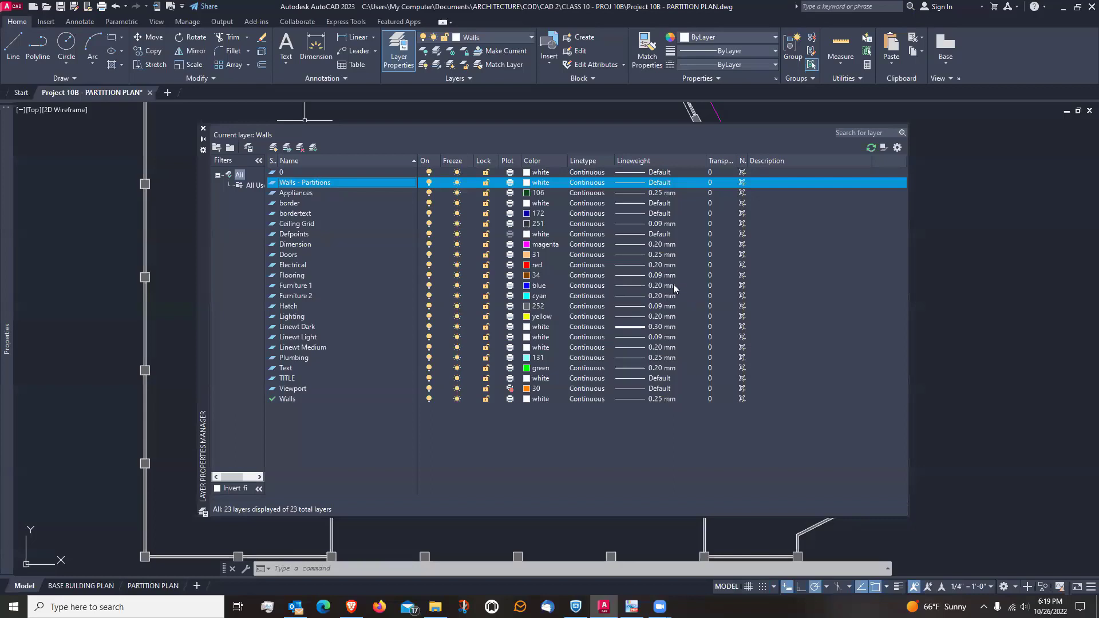
Set the lineweight of the Walls - Partitions layer to 0.25 mm
{"action": "left_click", "coordinate": [665, 183]}
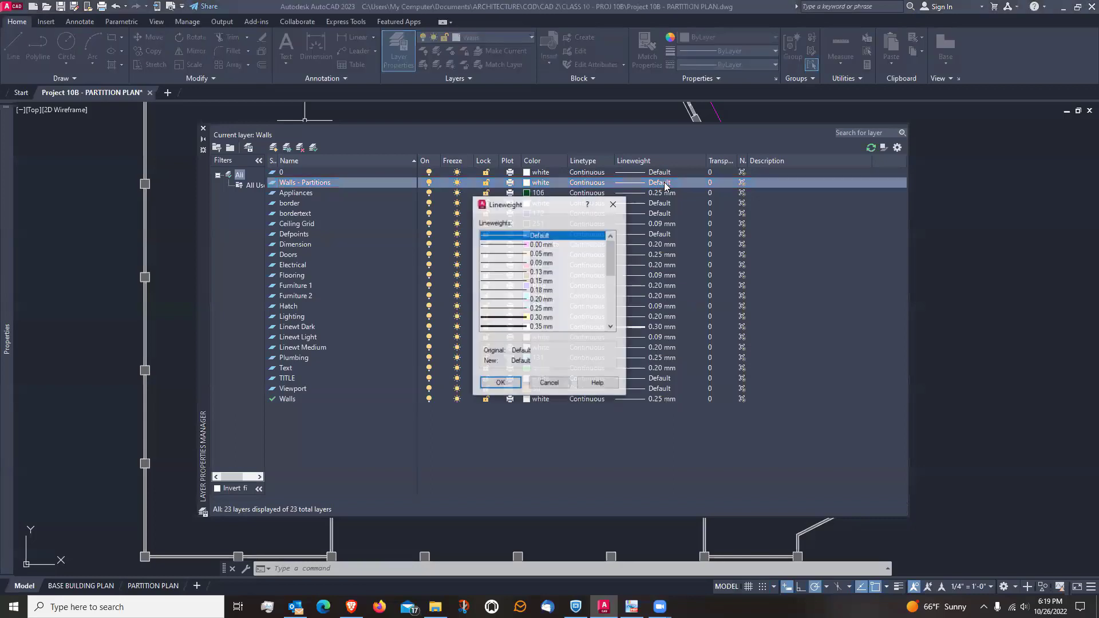
{"action": "left_click", "coordinate": [513, 308]}
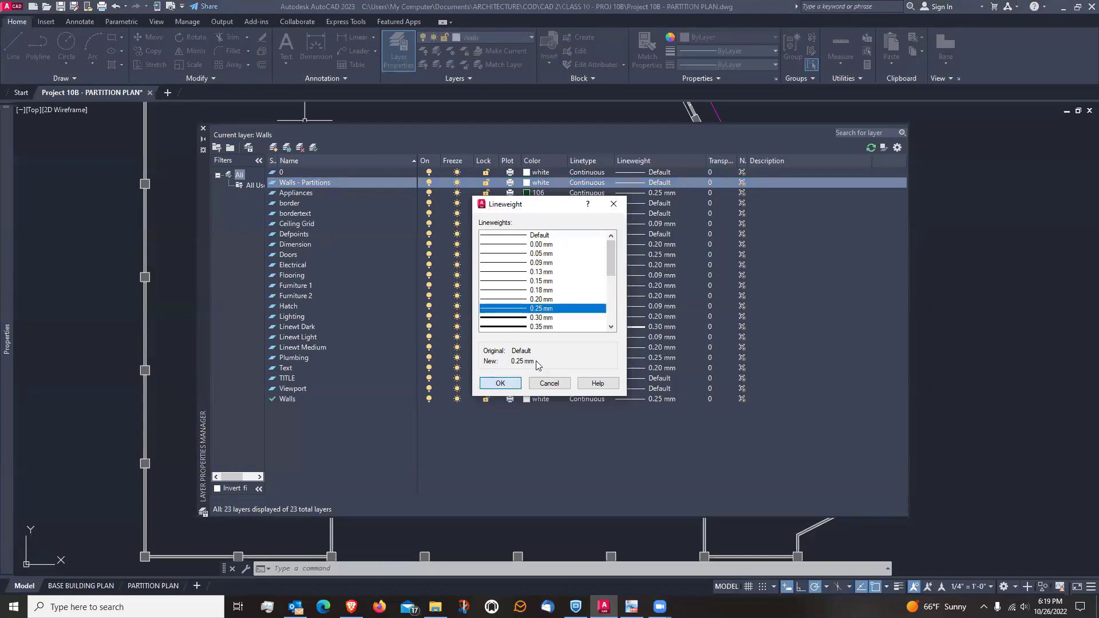
{"action": "left_click", "coordinate": [500, 383]}
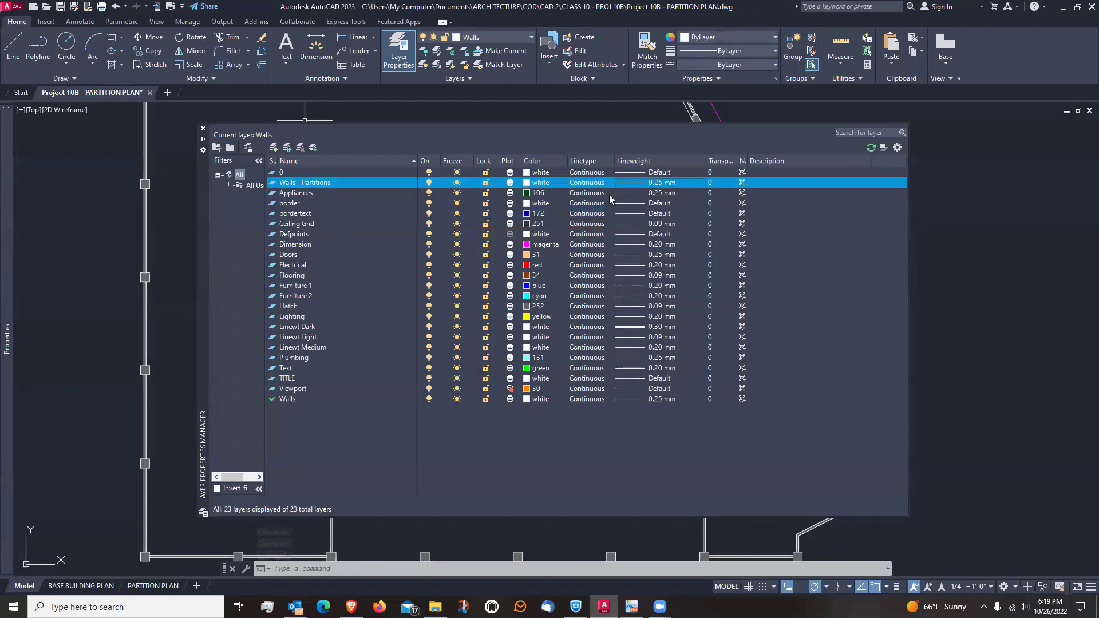
Assign color 132 to the Walls - Partitions layer and close the layer manager
{"action": "left_click", "coordinate": [525, 183]}
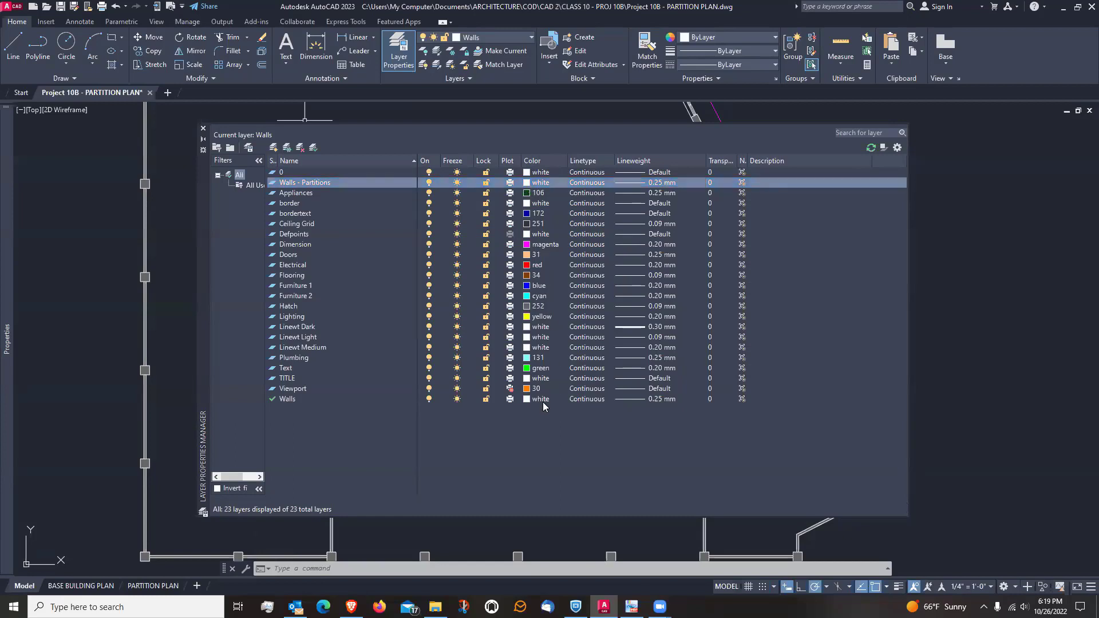
{"action": "left_click", "coordinate": [527, 183]}
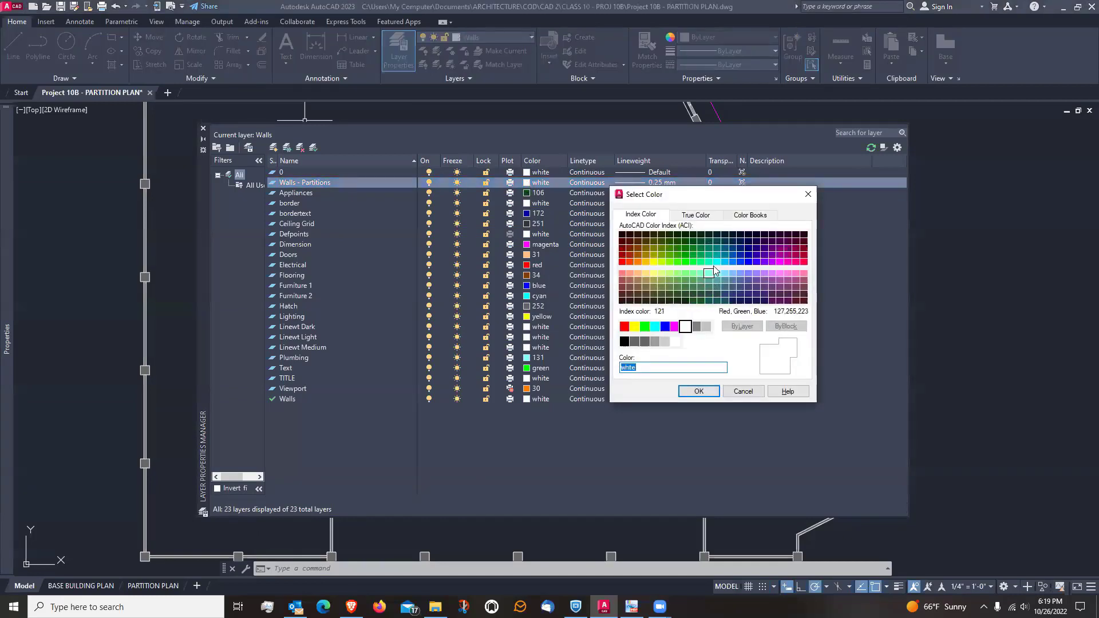
{"action": "left_click", "coordinate": [717, 256]}
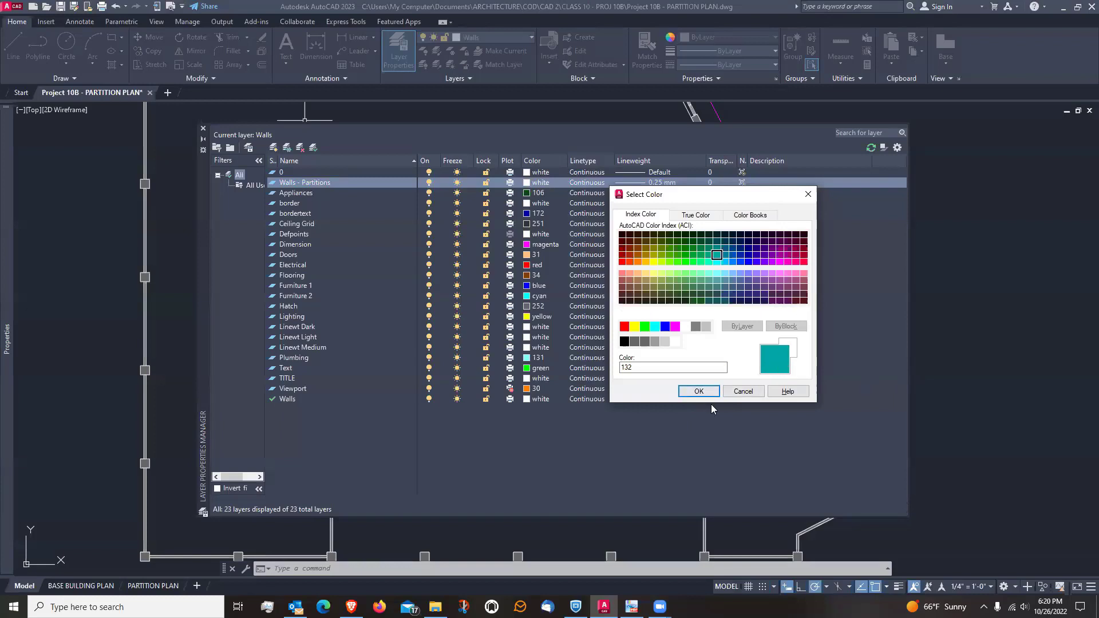
{"action": "left_click", "coordinate": [698, 390]}
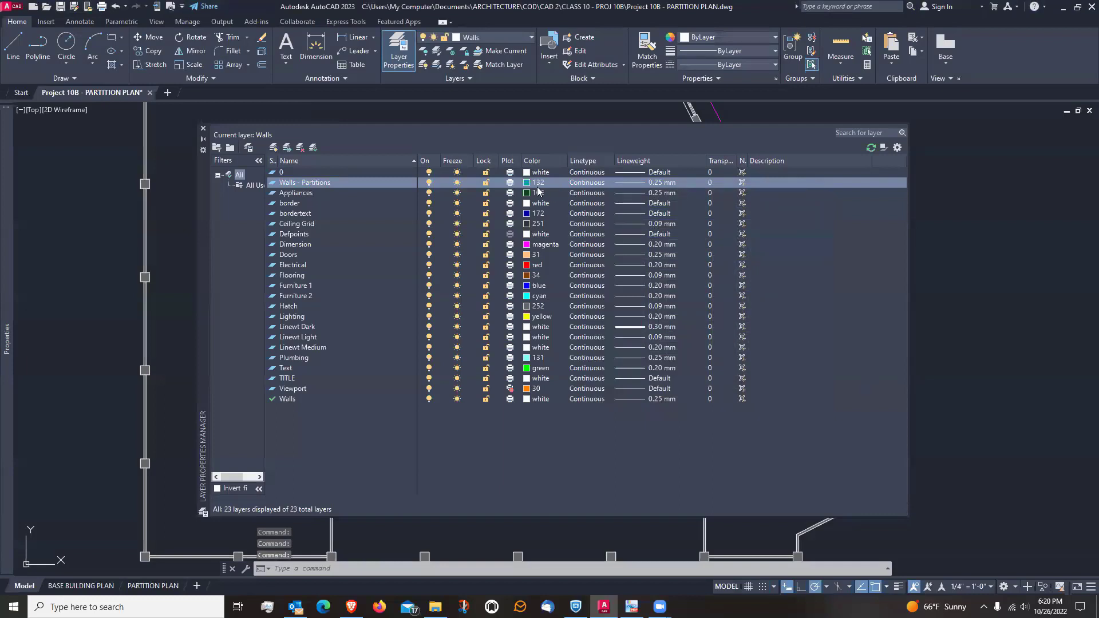
{"action": "left_click", "coordinate": [202, 128]}
Erase both lines of the sample partition wall between the two columns
{"action": "left_click", "coordinate": [476, 264]}
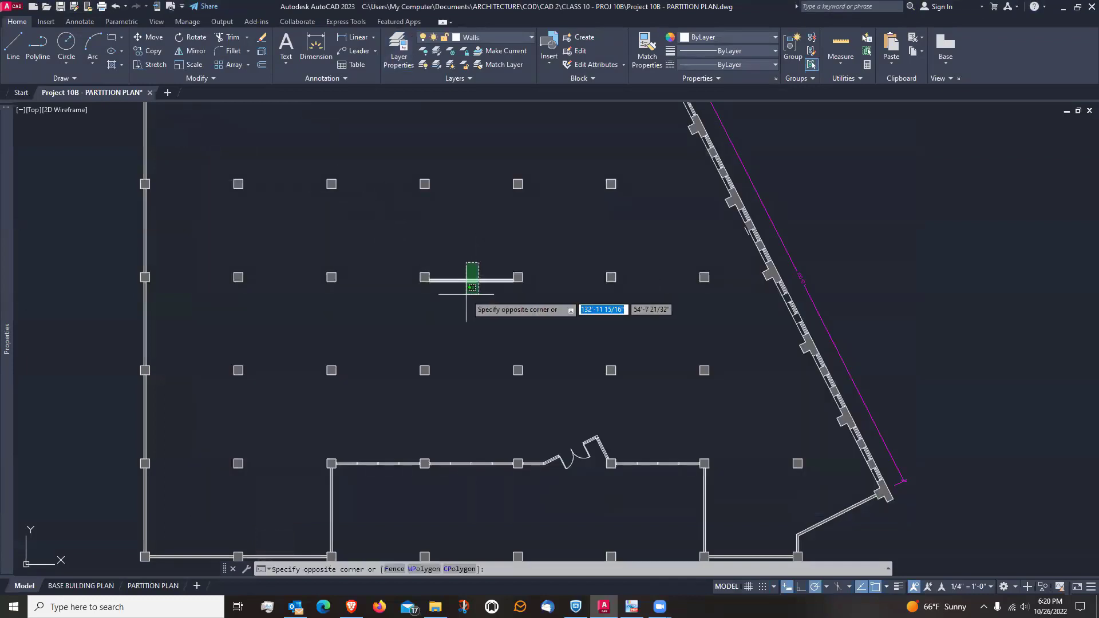
{"action": "left_click", "coordinate": [459, 309]}
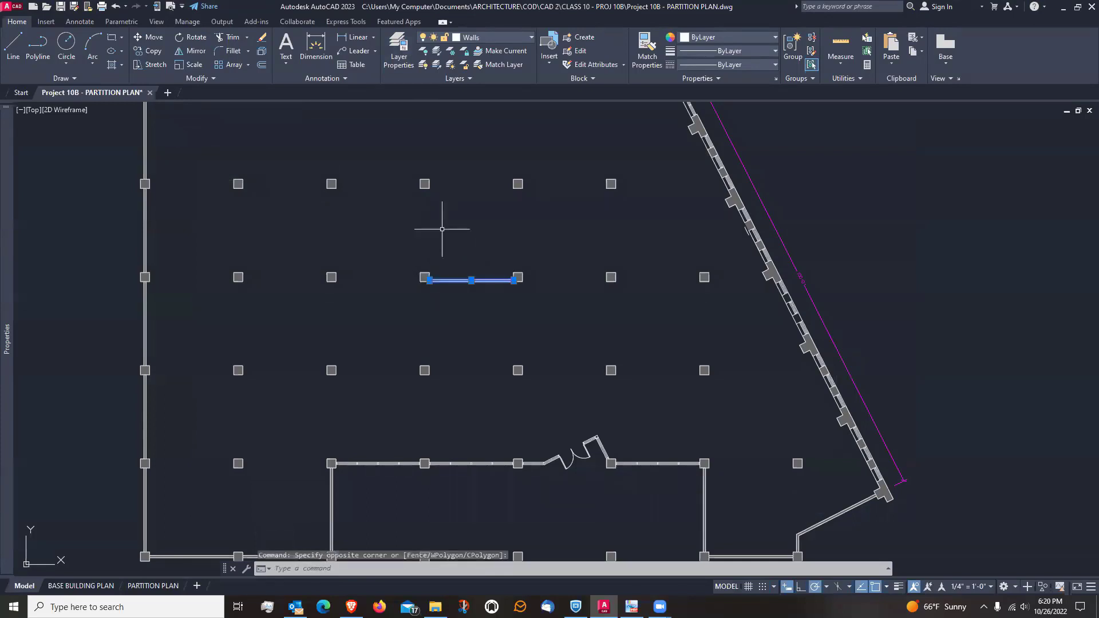
{"action": "key", "text": "Delete"}
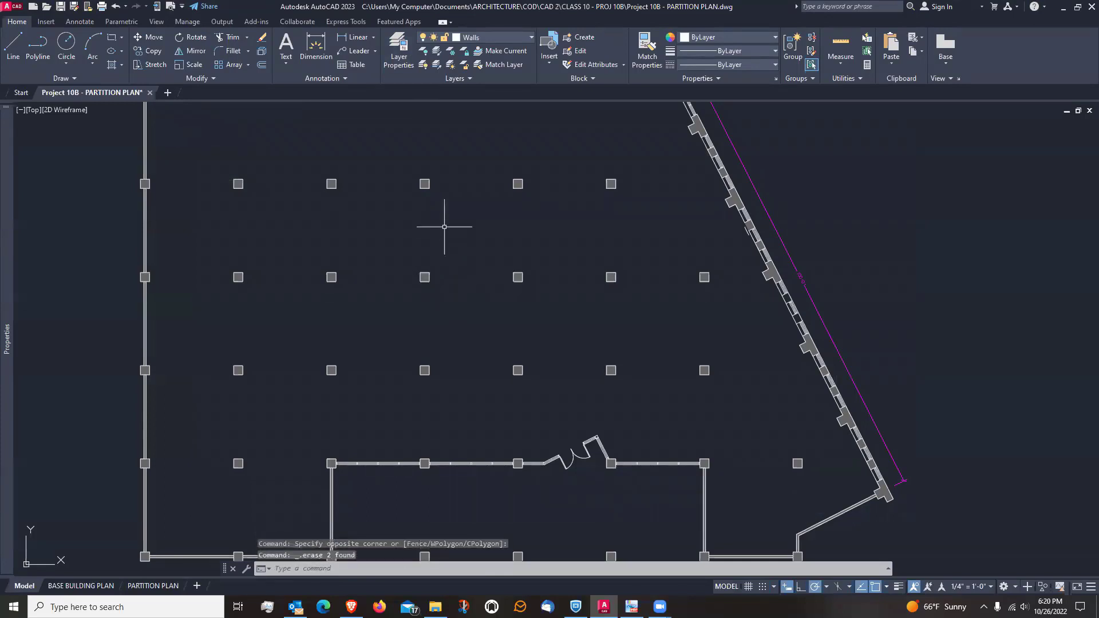
Make Walls - Partitions the current layer
{"action": "left_click", "coordinate": [529, 39]}
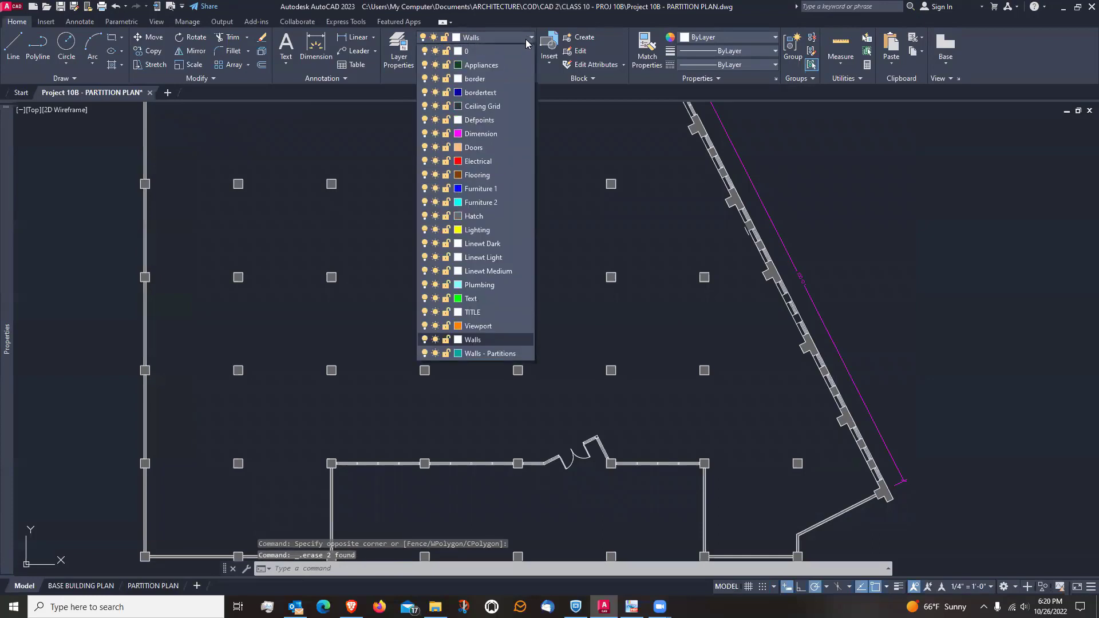
{"action": "left_click", "coordinate": [491, 353]}
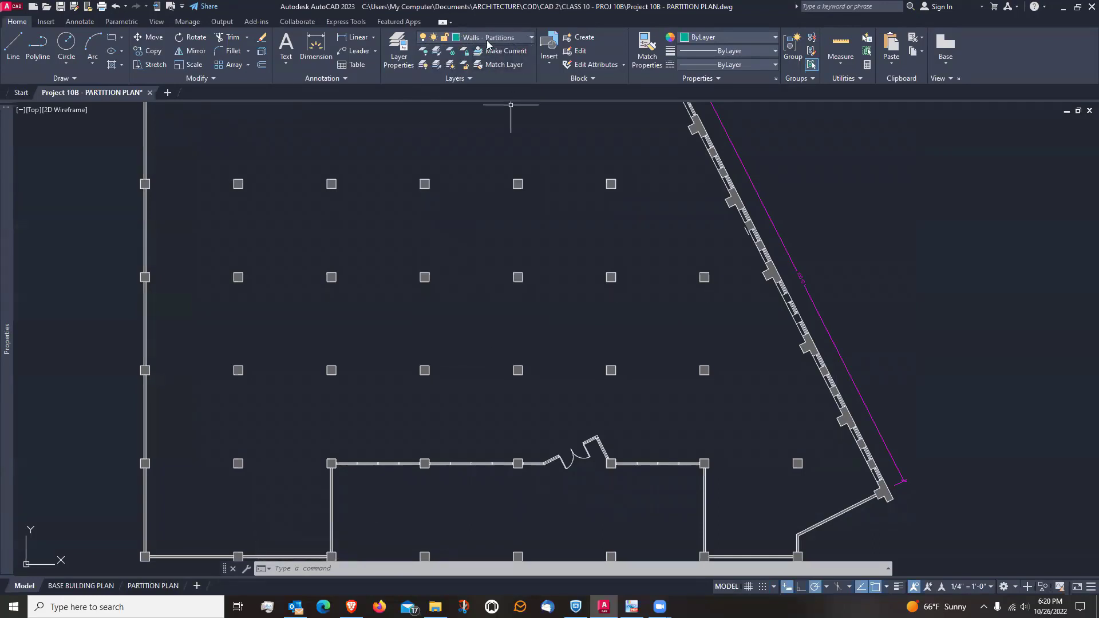
{"action": "middle_click_drag", "start_coordinate": [433, 265], "coordinate": [474, 309]}
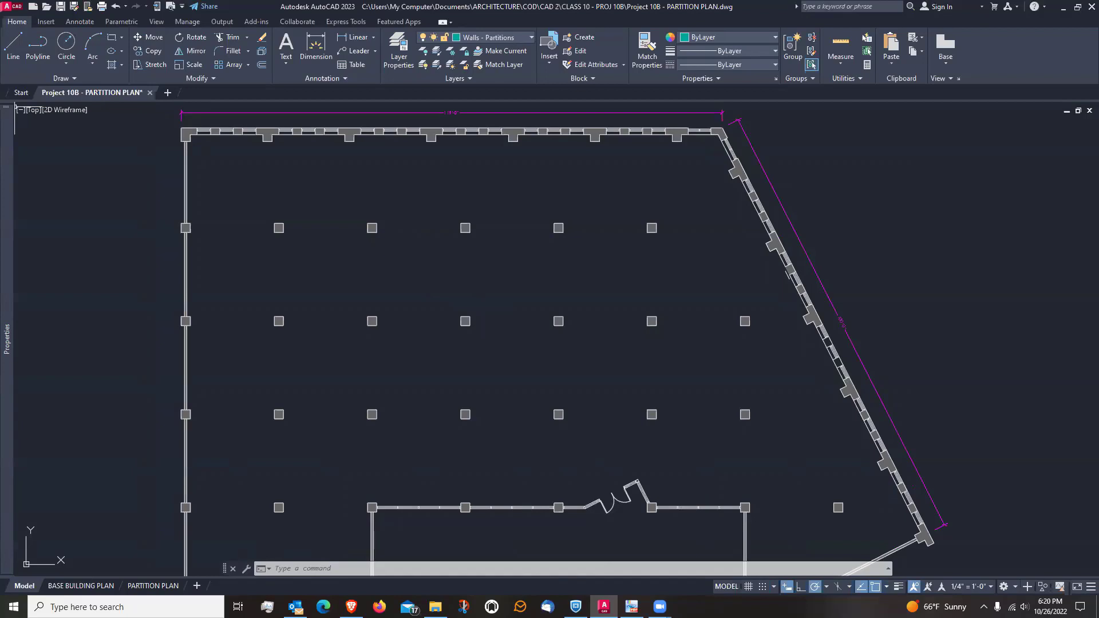
Review the enabled object snap modes, including Perpendicular, and the polar tracking angle options for drawing along the slanted wall
{"action": "key", "text": "alt+Tab"}
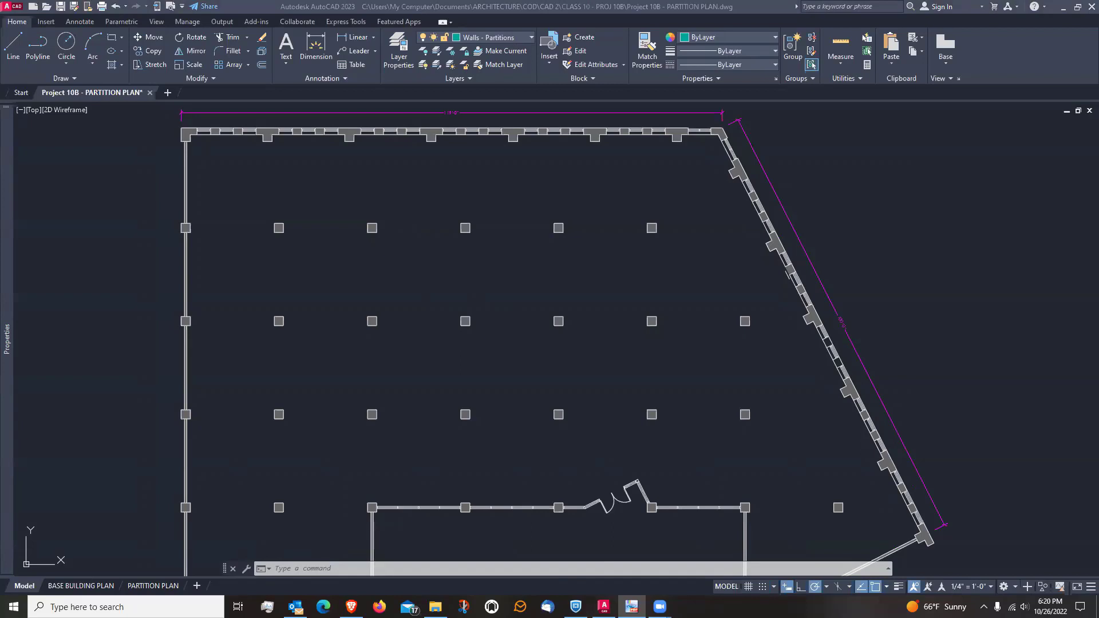
{"action": "left_click", "coordinate": [674, 160]}
{"action": "scroll", "coordinate": [666, 168], "scroll_direction": "up", "scroll_amount": 5}
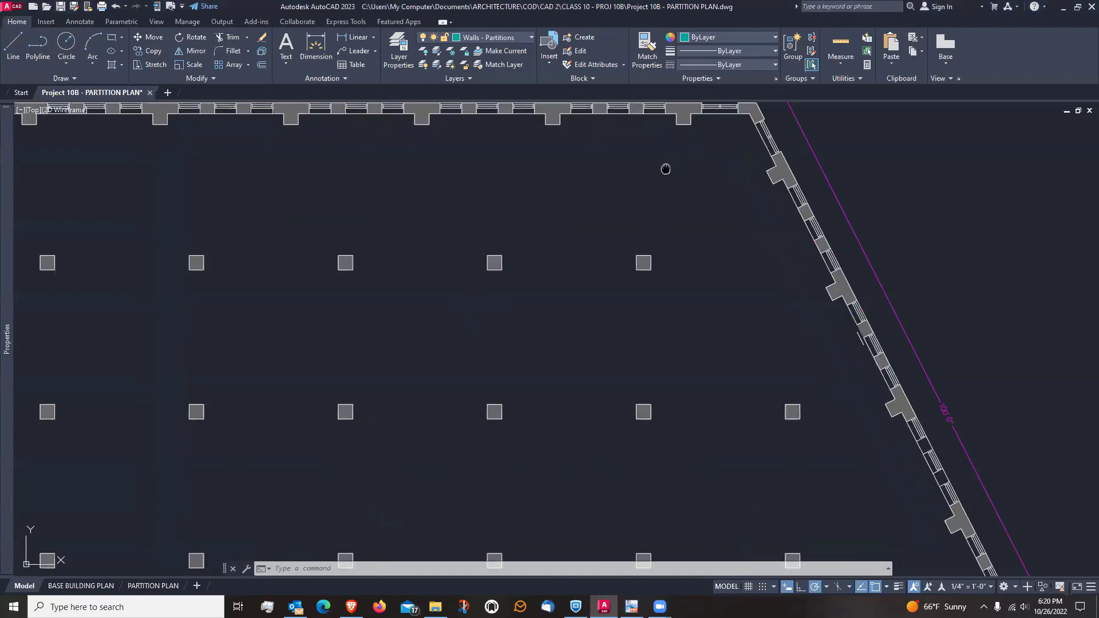
{"action": "scroll", "coordinate": [636, 228], "scroll_direction": "down", "scroll_amount": 2}
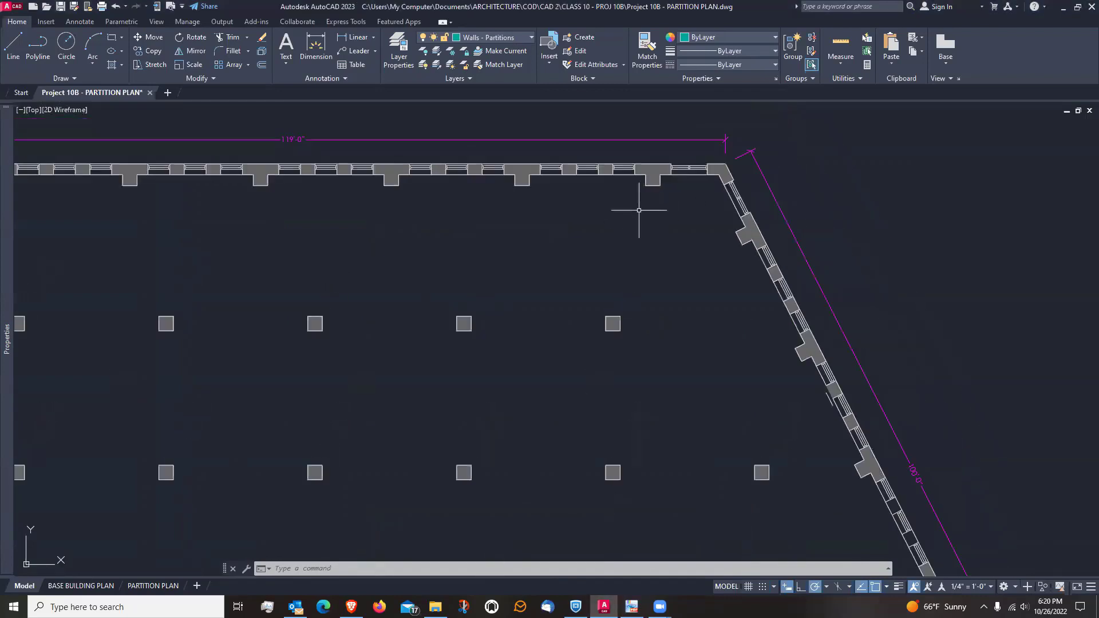
{"action": "middle_click_drag", "start_coordinate": [642, 216], "coordinate": [606, 228]}
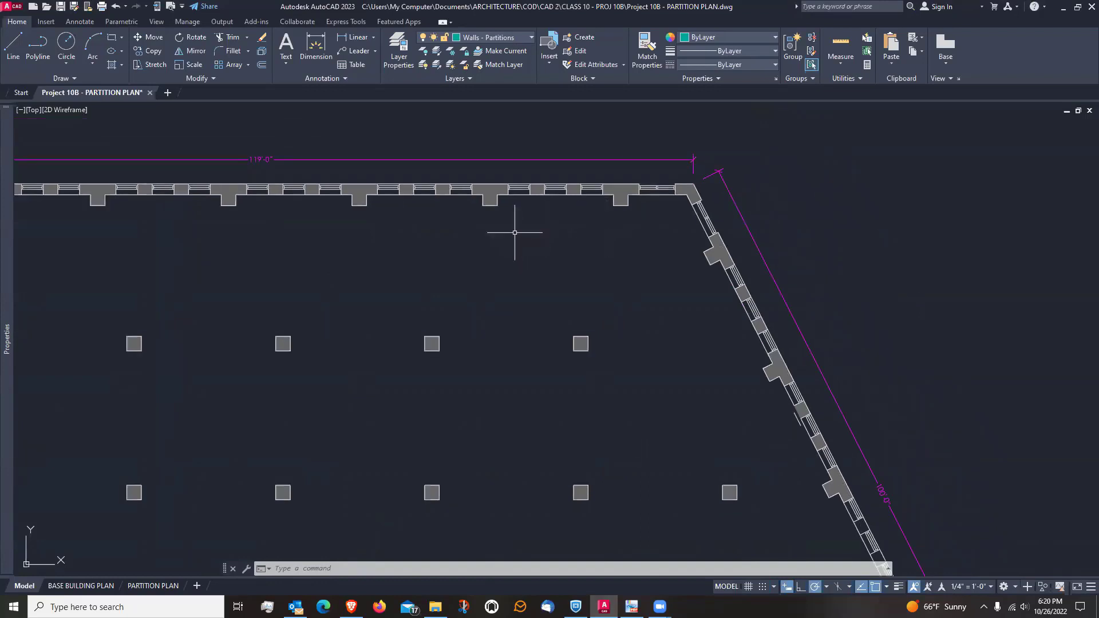
{"action": "middle_click_drag", "start_coordinate": [515, 235], "coordinate": [526, 206]}
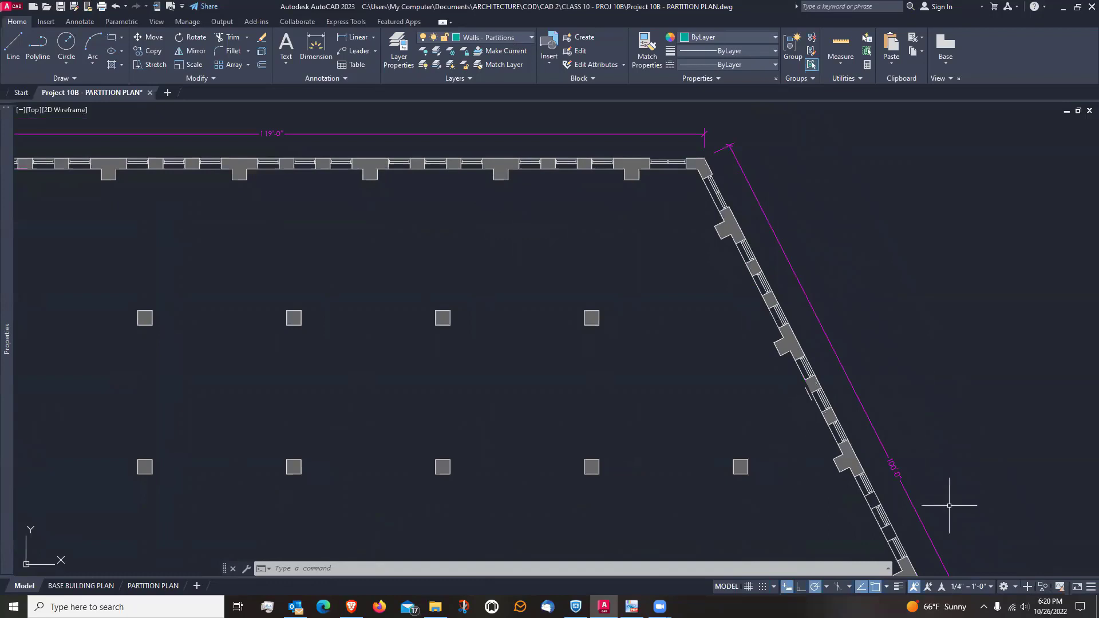
{"action": "left_click", "coordinate": [887, 588]}
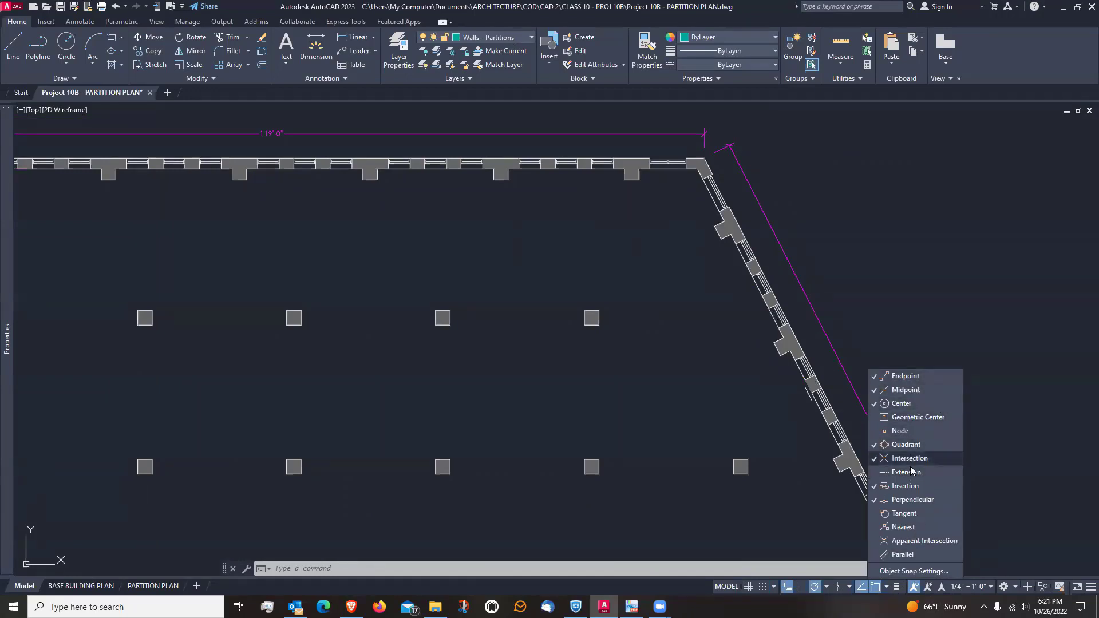
{"action": "left_click", "coordinate": [918, 501]}
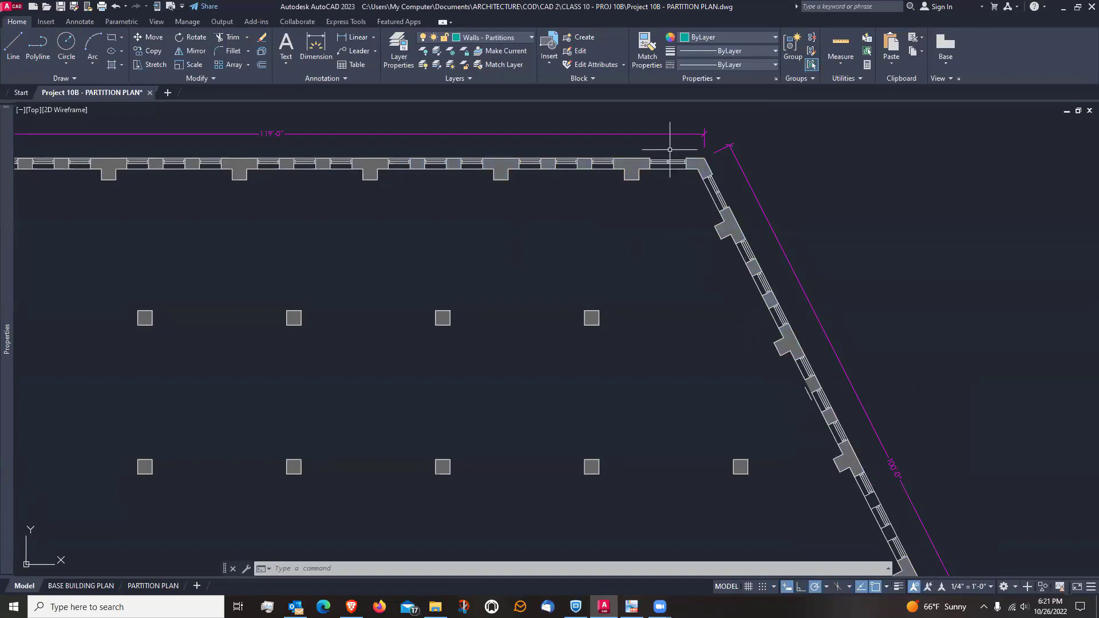
{"action": "left_click", "coordinate": [827, 587]}
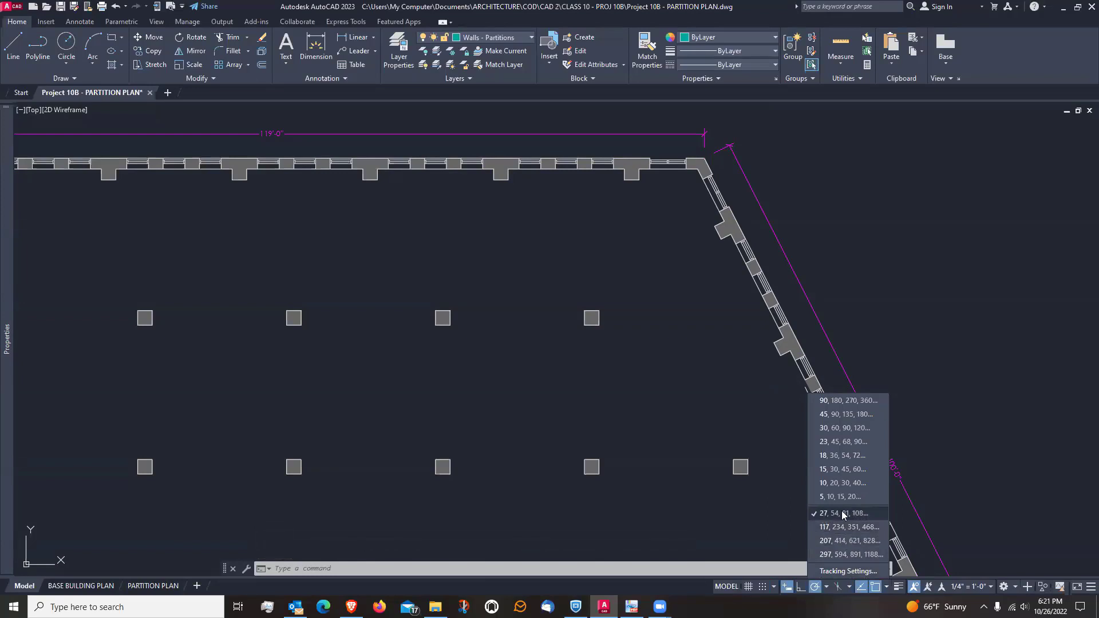
{"action": "left_click", "coordinate": [696, 345]}
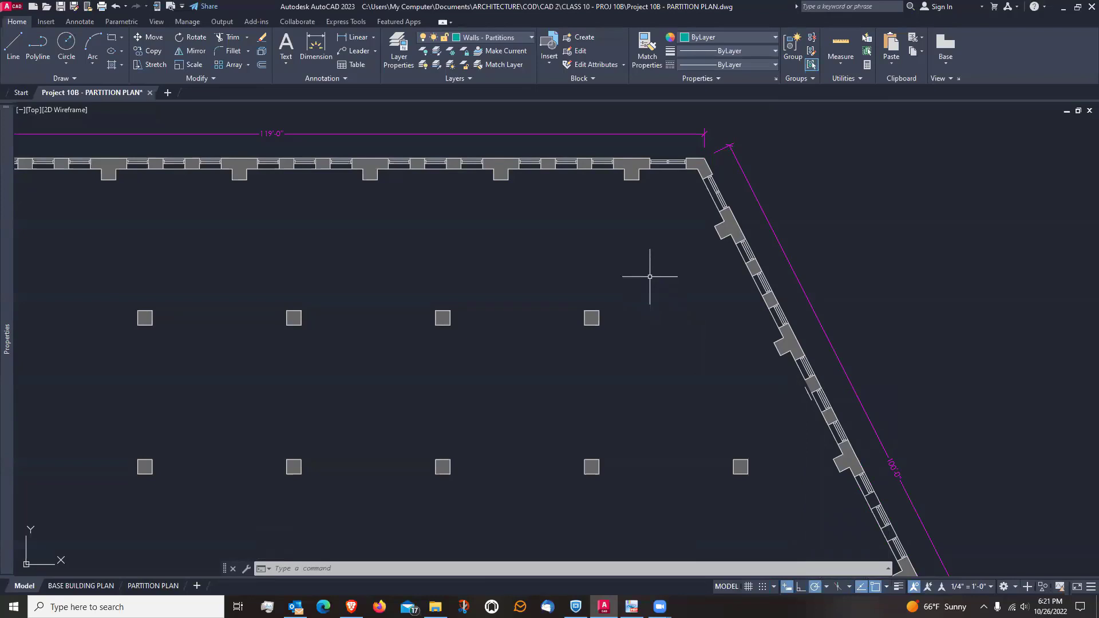
Draw a line about 90'-8" long at 297° from the lower-right corner of the upper wall's second projecting column from the slanted wall
{"action": "scroll", "coordinate": [525, 206], "scroll_direction": "down", "scroll_amount": 2}
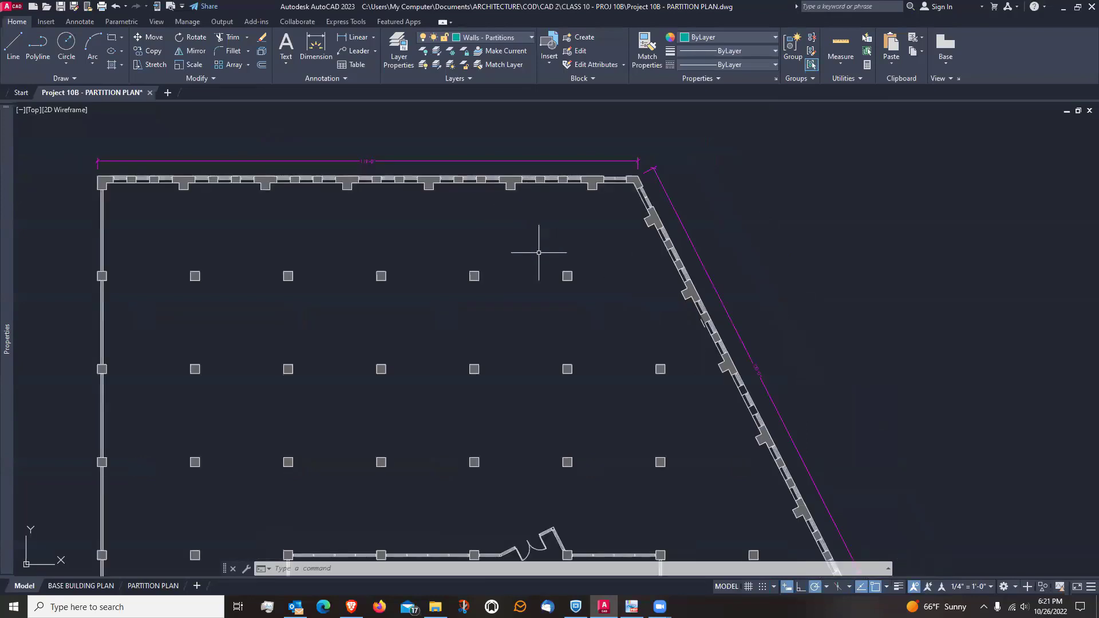
{"action": "mouse_move", "coordinate": [539, 252]}
{"action": "middle_mouse_down"}
{"action": "mouse_move", "coordinate": [557, 206]}
{"action": "mouse_move", "coordinate": [559, 223]}
{"action": "middle_mouse_up"}
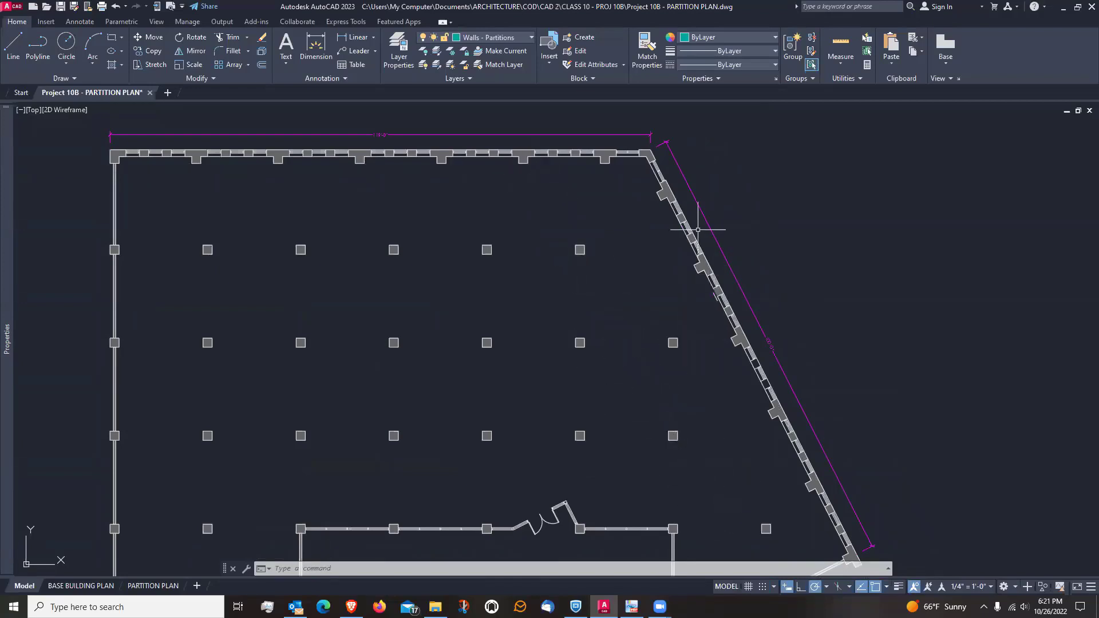
{"action": "scroll", "coordinate": [518, 126], "scroll_direction": "up", "scroll_amount": 4}
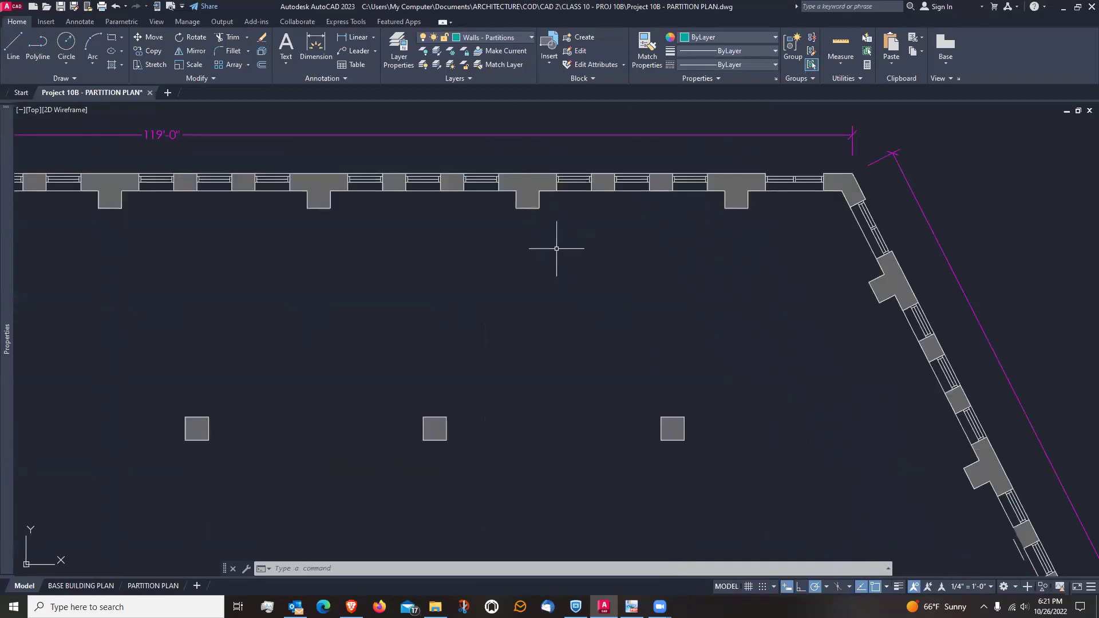
{"action": "type", "text": "l"}
{"action": "key", "text": "Return"}
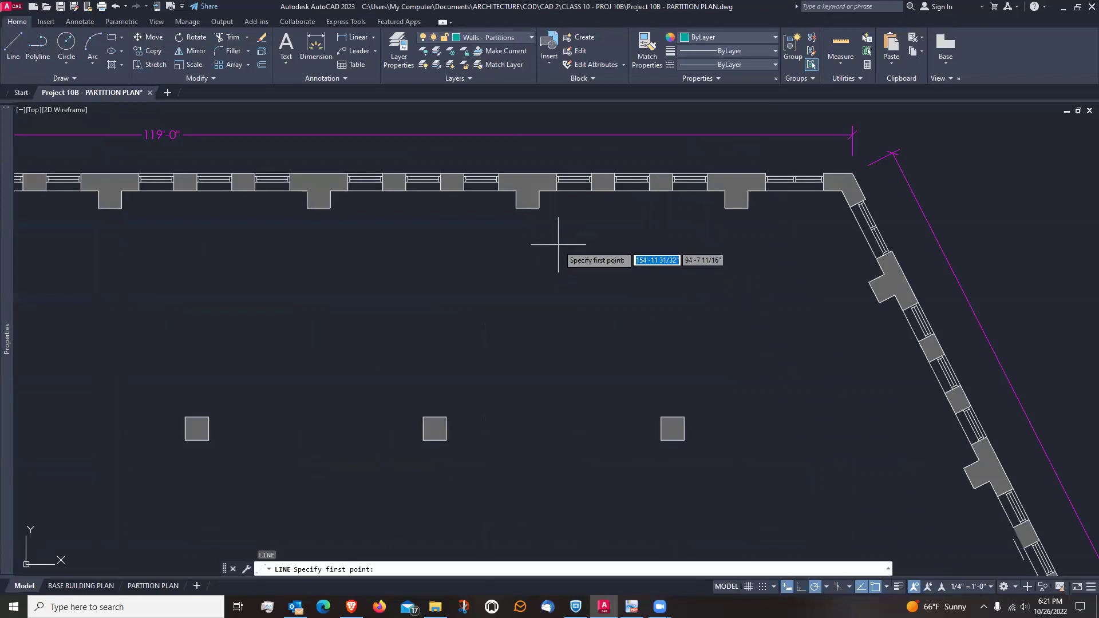
{"action": "left_click", "coordinate": [539, 208]}
{"action": "scroll", "coordinate": [541, 209], "scroll_direction": "down", "scroll_amount": 5}
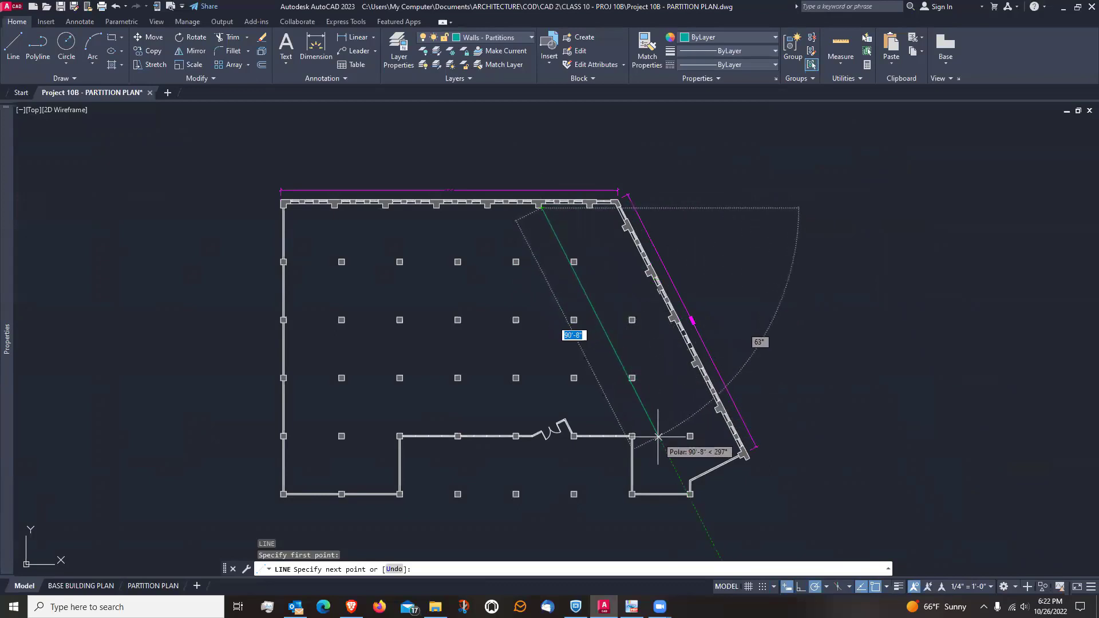
{"action": "left_click", "coordinate": [658, 436]}
{"action": "key", "text": "Return"}
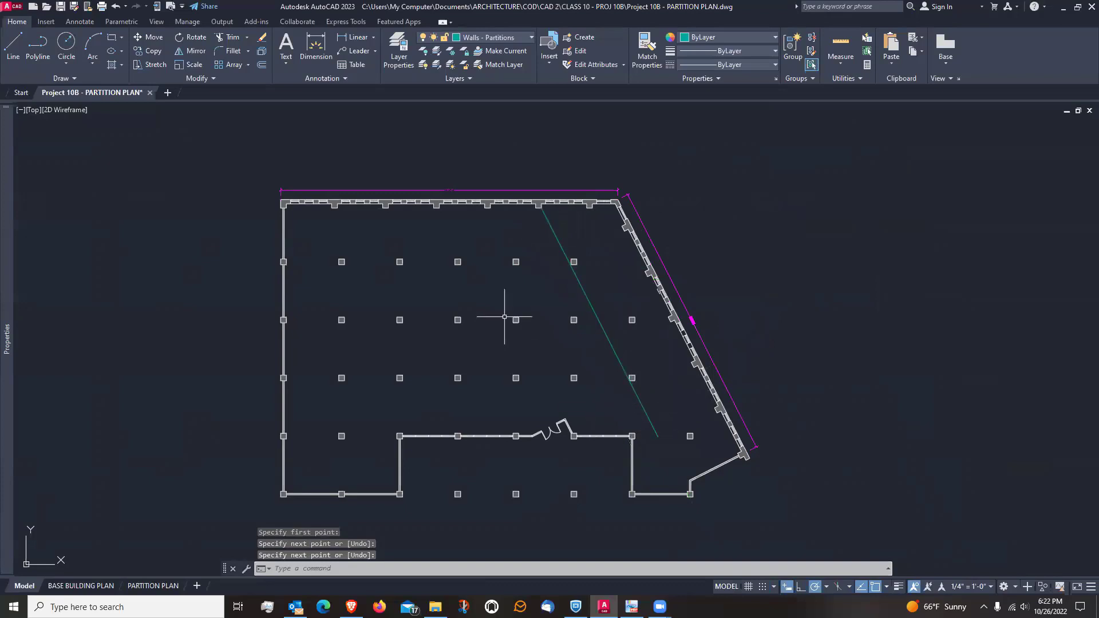
Offset the angled partition line by 5" toward the slanted exterior wall
{"action": "scroll", "coordinate": [569, 234], "scroll_direction": "up", "scroll_amount": 4}
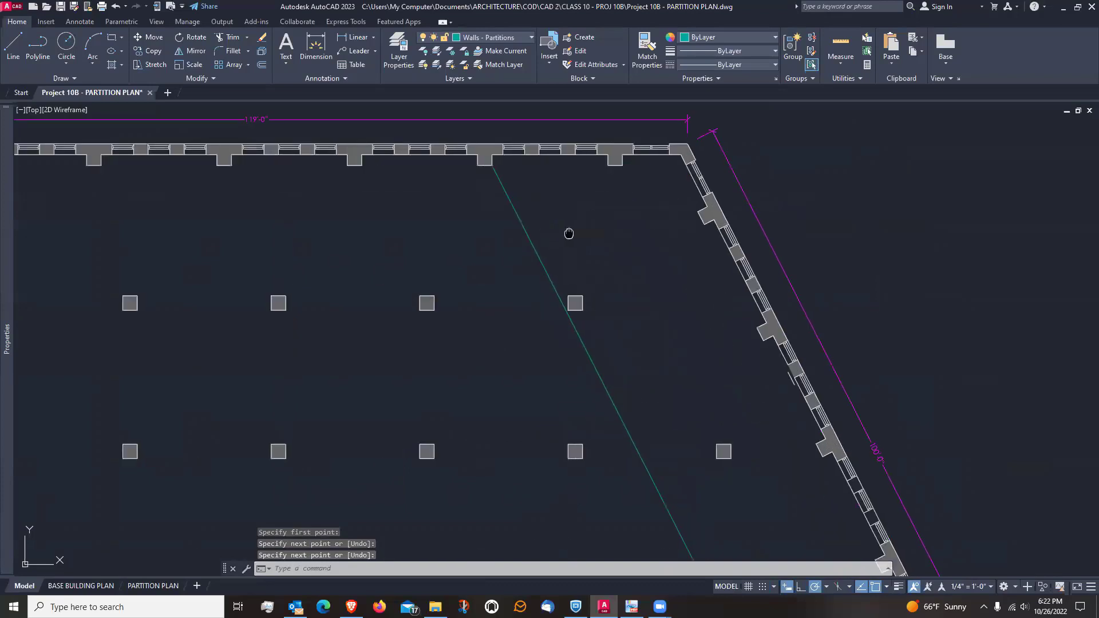
{"action": "middle_click_drag", "start_coordinate": [569, 233], "coordinate": [532, 254]}
{"action": "scroll", "coordinate": [533, 253], "scroll_direction": "up", "scroll_amount": 2}
{"action": "scroll", "coordinate": [532, 253], "scroll_direction": "down", "scroll_amount": 2}
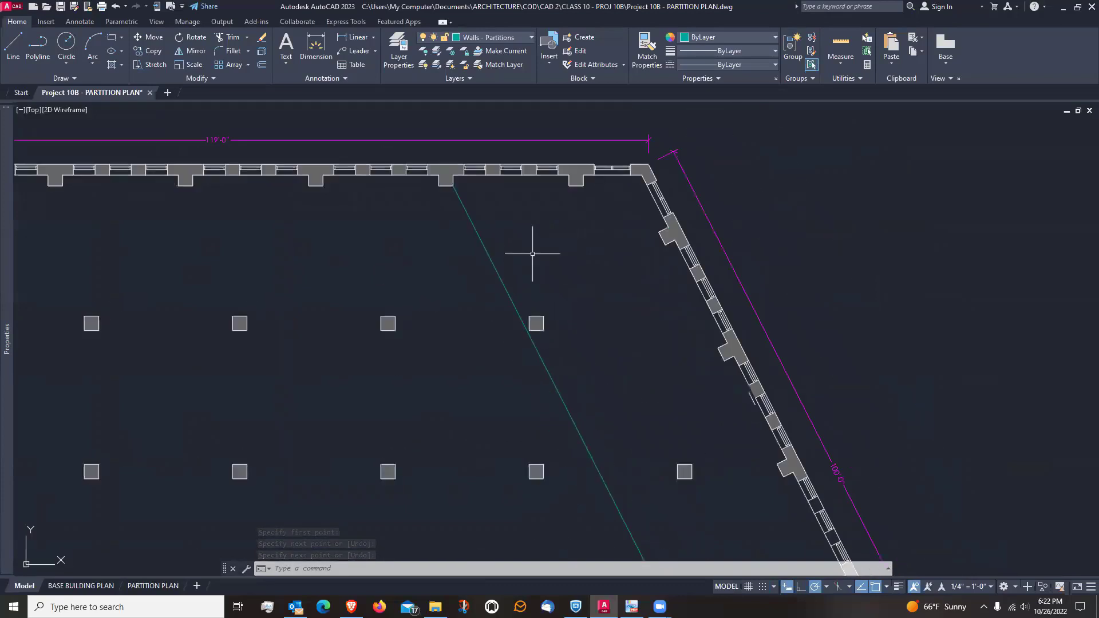
{"action": "type", "text": "o"}
{"action": "key", "text": "Return"}
{"action": "type", "text": "5"}
{"action": "key", "text": "Return"}
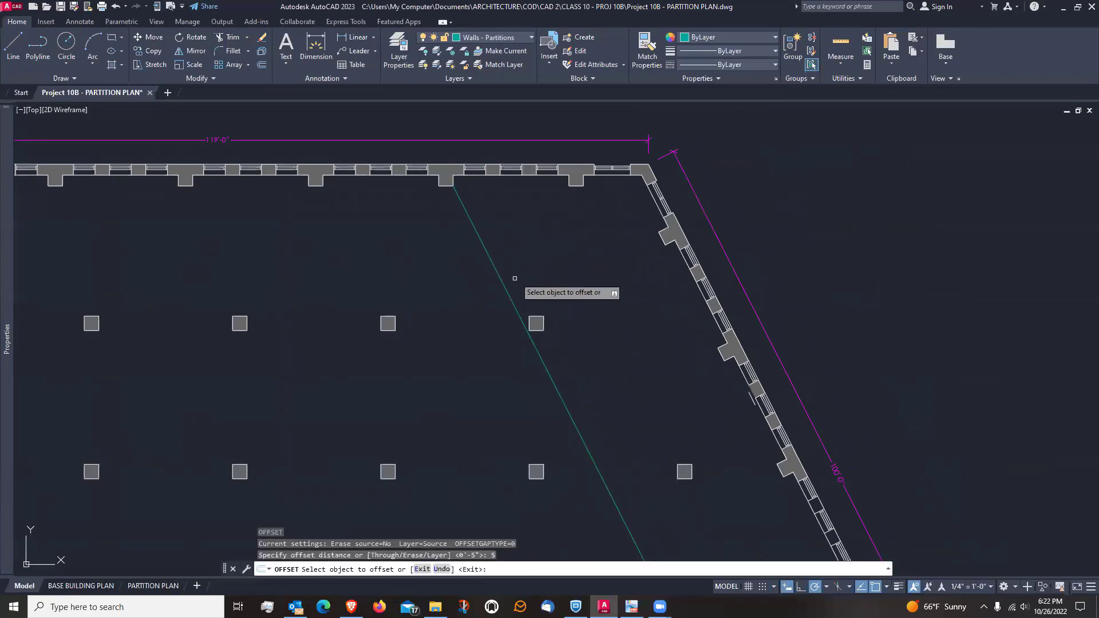
{"action": "left_click", "coordinate": [511, 293]}
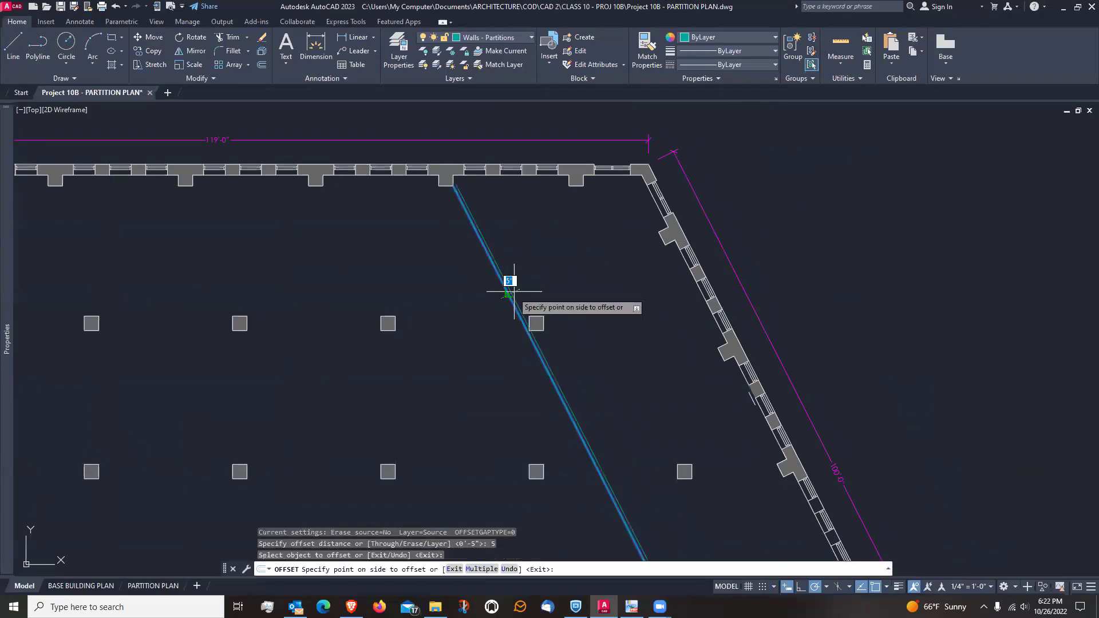
{"action": "left_click", "coordinate": [553, 287]}
{"action": "key", "text": "Return"}
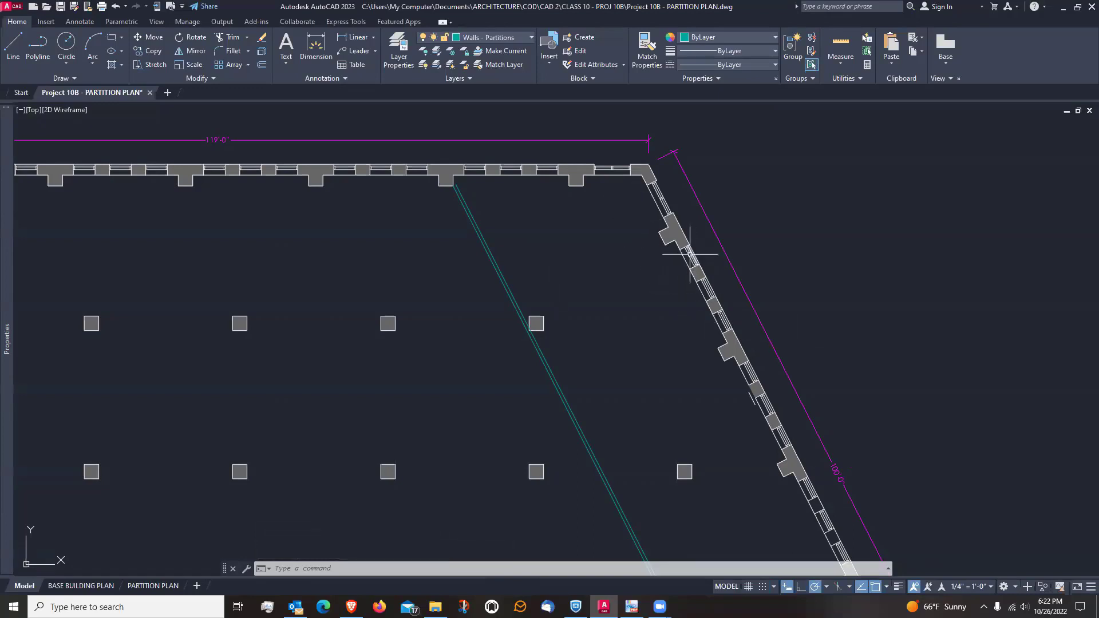
Draw a line from the inner upper corner of the first small pier below the slanted wall's uppermost projecting column, perpendicular to the angled partition
{"action": "scroll", "coordinate": [693, 268], "scroll_direction": "up", "scroll_amount": 6}
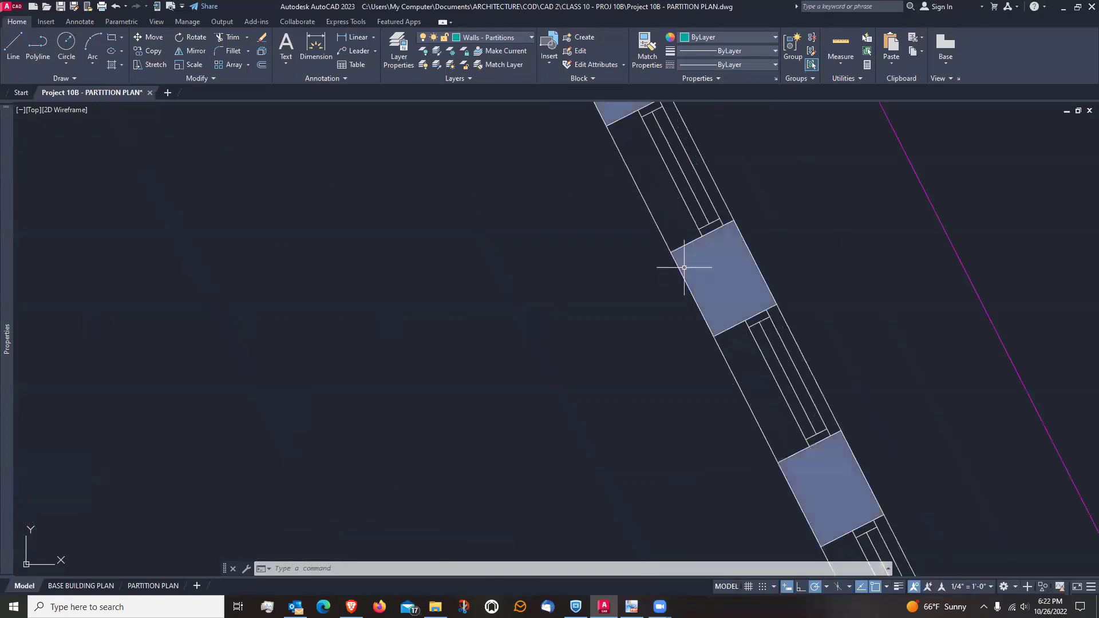
{"action": "scroll", "coordinate": [681, 262], "scroll_direction": "down", "scroll_amount": 2}
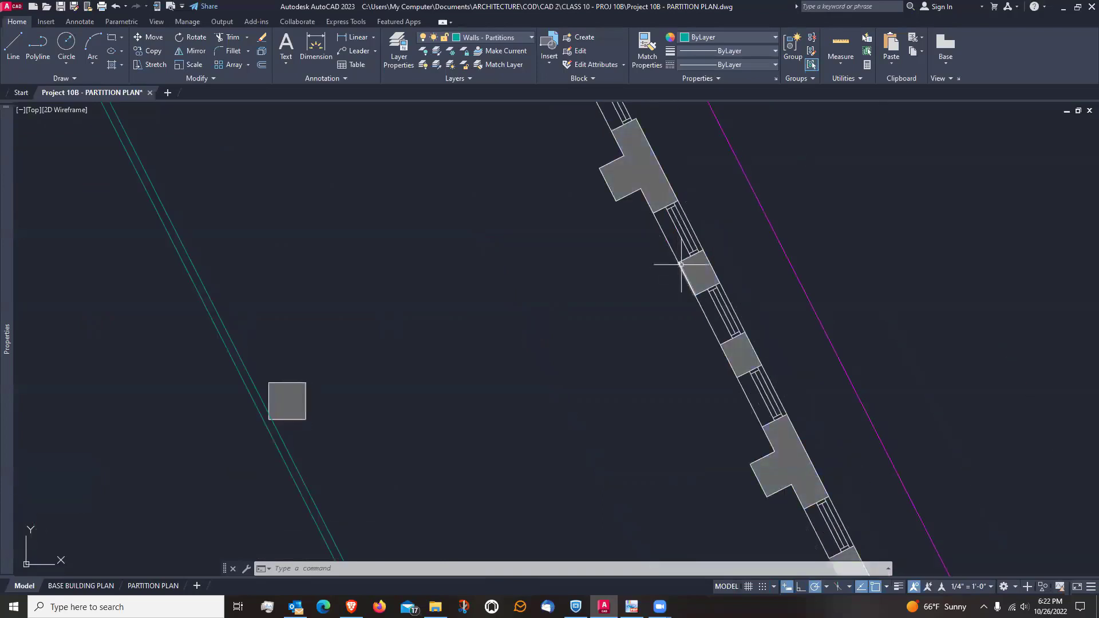
{"action": "scroll", "coordinate": [681, 265], "scroll_direction": "down", "scroll_amount": 4}
{"action": "scroll", "coordinate": [659, 279], "scroll_direction": "up", "scroll_amount": 2}
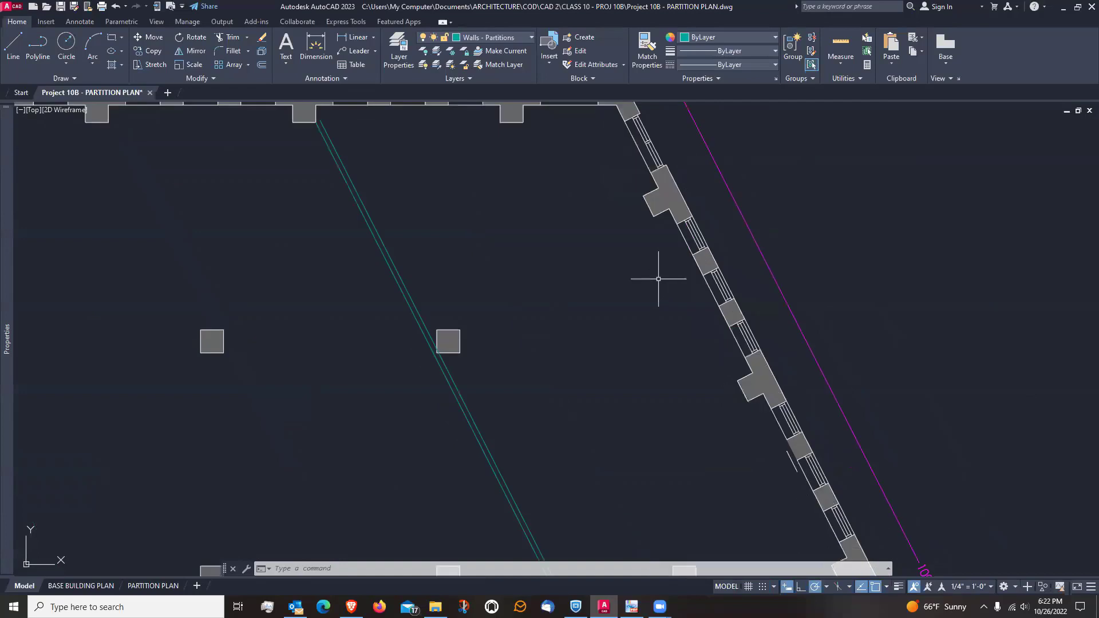
{"action": "key", "text": "l"}
{"action": "key", "text": "Return"}
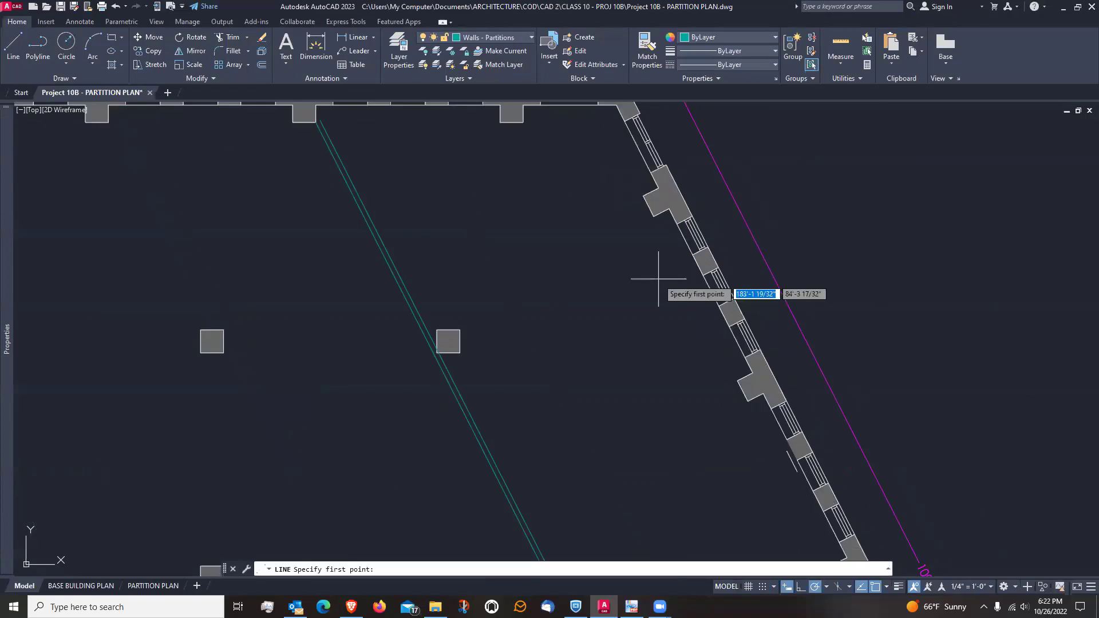
{"action": "left_click", "coordinate": [695, 253]}
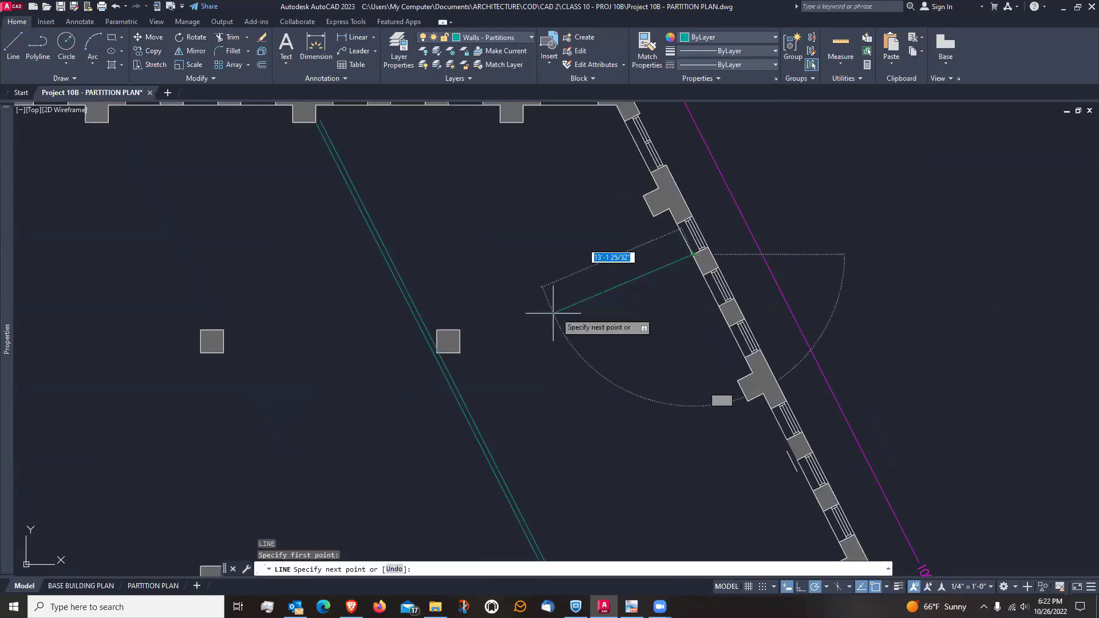
{"action": "left_click", "coordinate": [451, 378]}
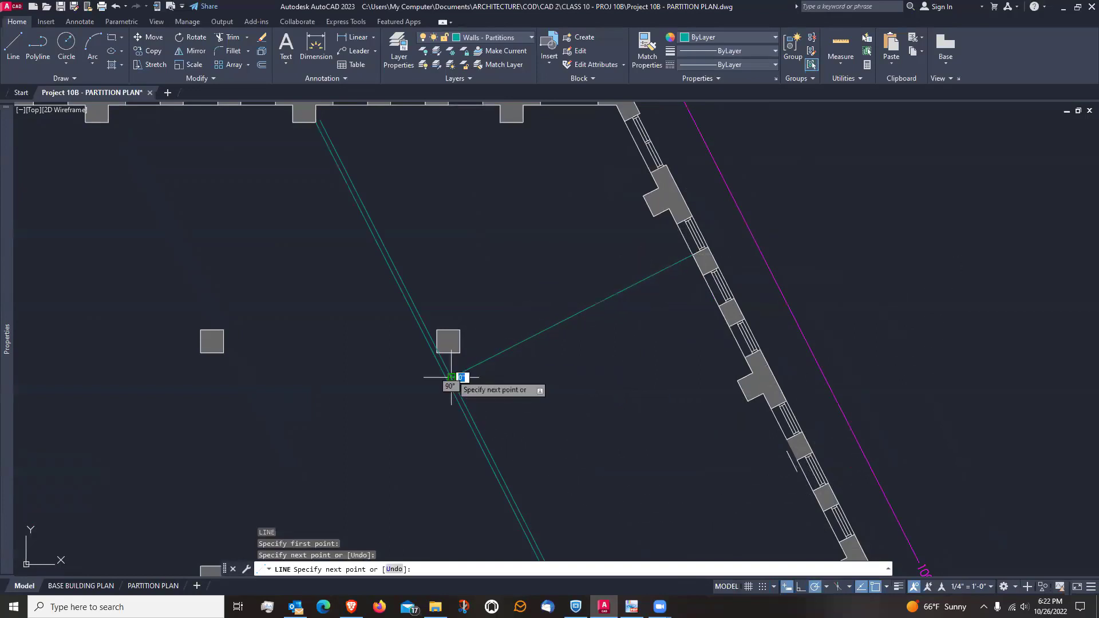
{"action": "key", "text": "Return"}
Offset the new cross partition line by 5" toward the lower side to form the wall thickness
{"action": "type", "text": "o"}
{"action": "key", "text": "Return"}
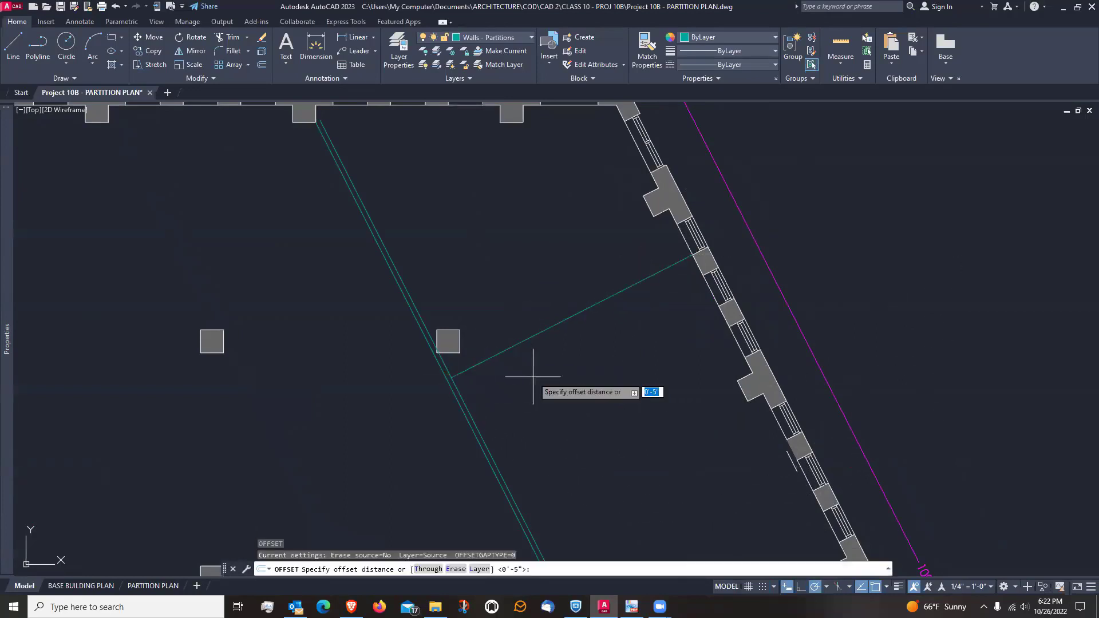
{"action": "type", "text": "5"}
{"action": "key", "text": "Return"}
{"action": "left_click", "coordinate": [531, 337]}
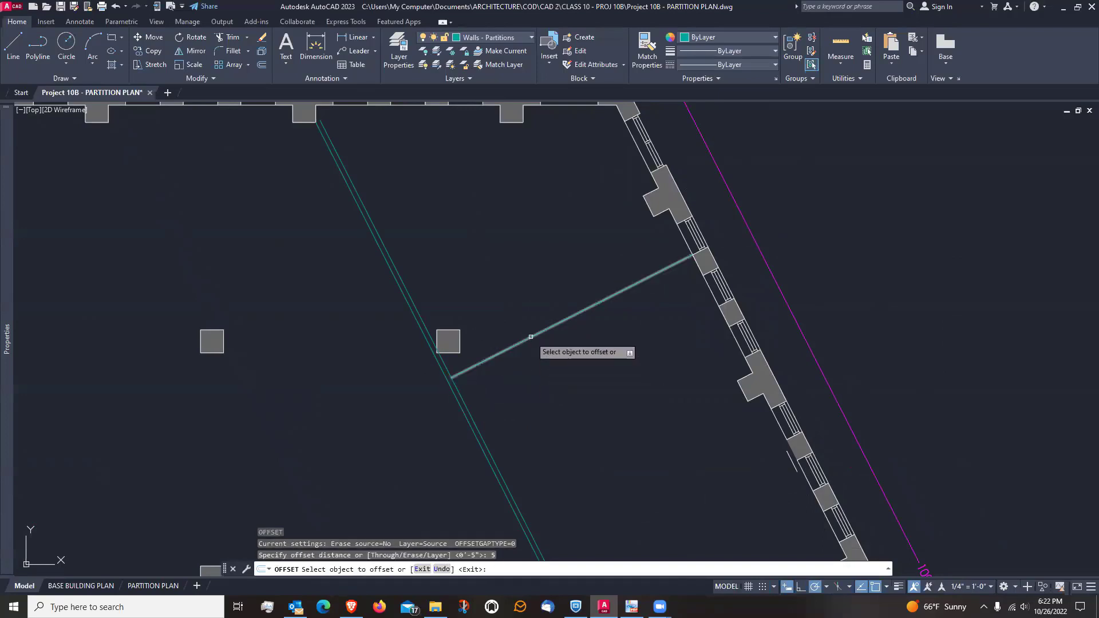
{"action": "left_click", "coordinate": [542, 363]}
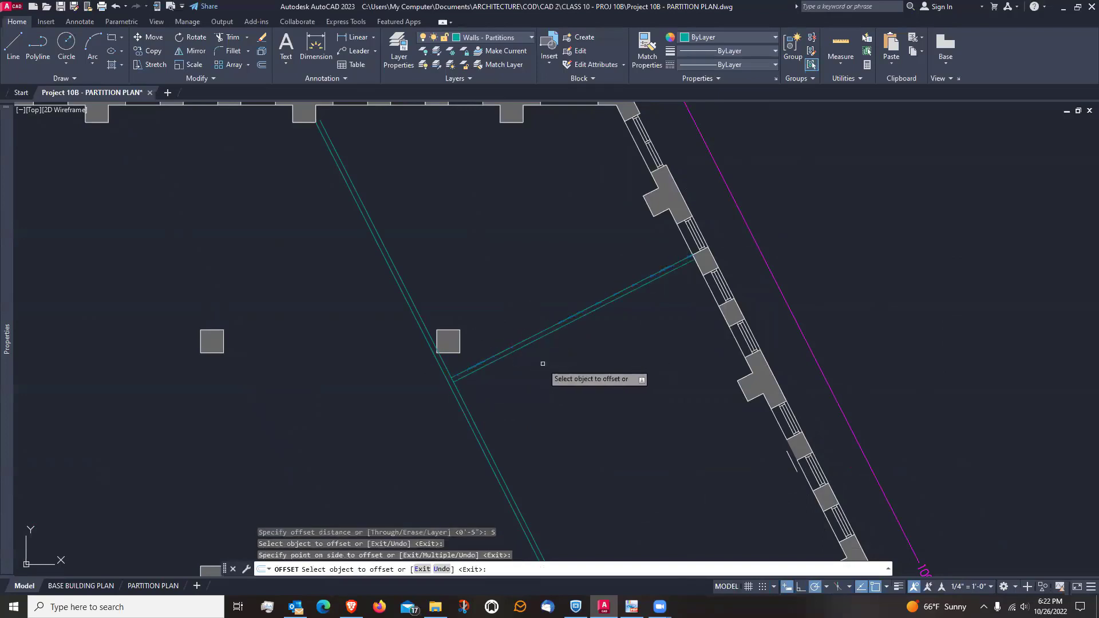
{"action": "key", "text": "Return"}
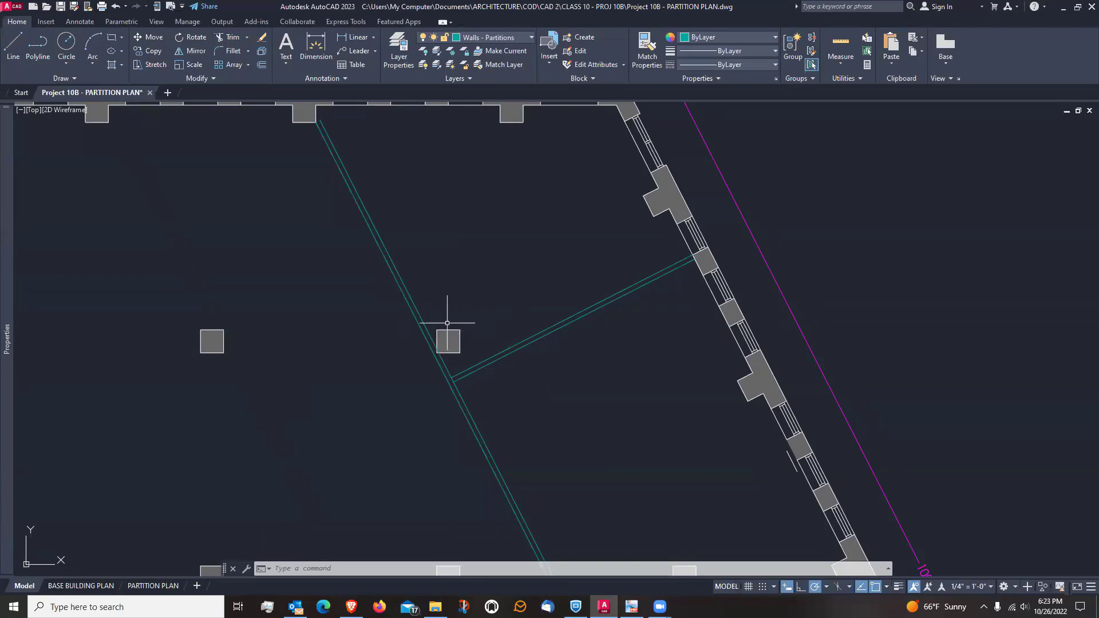
Offset the angled partition's face nearest the slanted exterior wall by 3'-4" toward that wall, past the square column
{"action": "scroll", "coordinate": [473, 374], "scroll_direction": "up", "scroll_amount": 2}
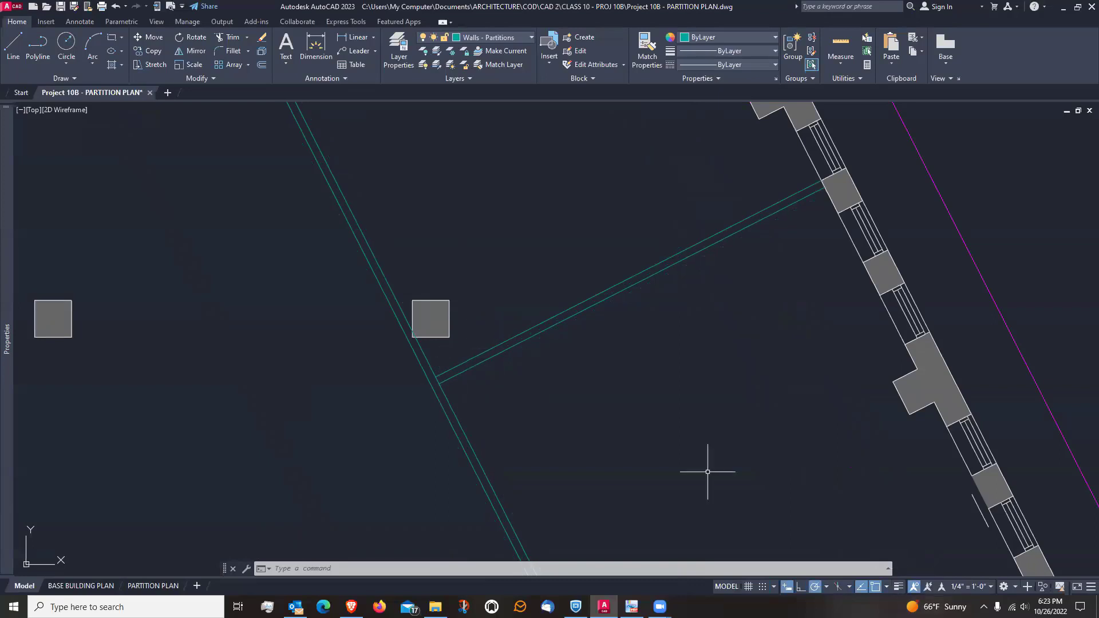
{"action": "left_click", "coordinate": [12, 44]}
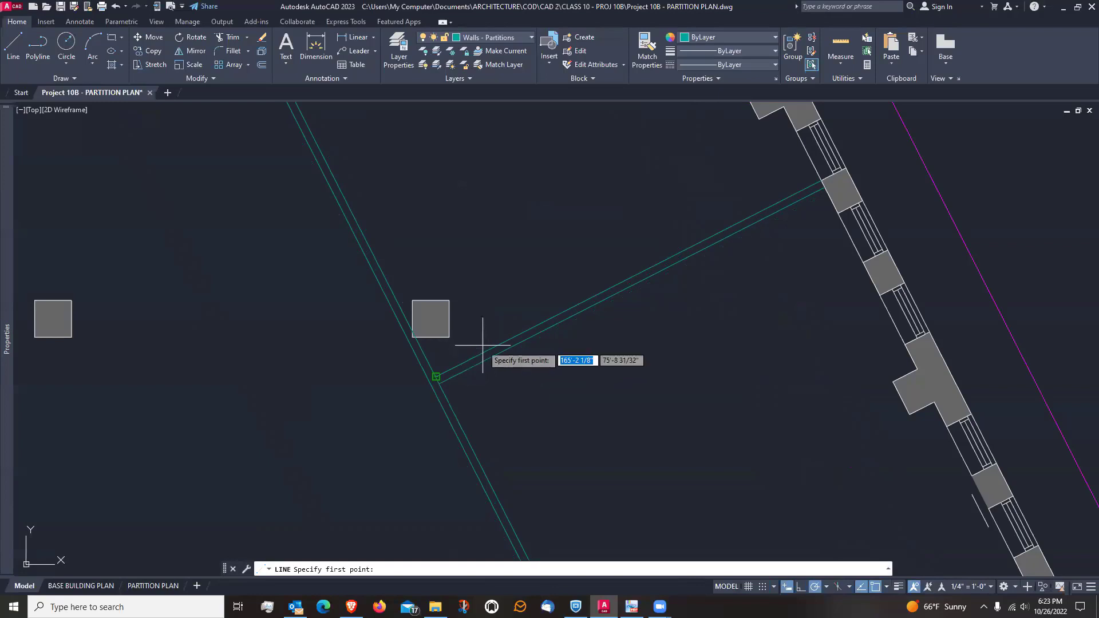
{"action": "key", "text": "Escape"}
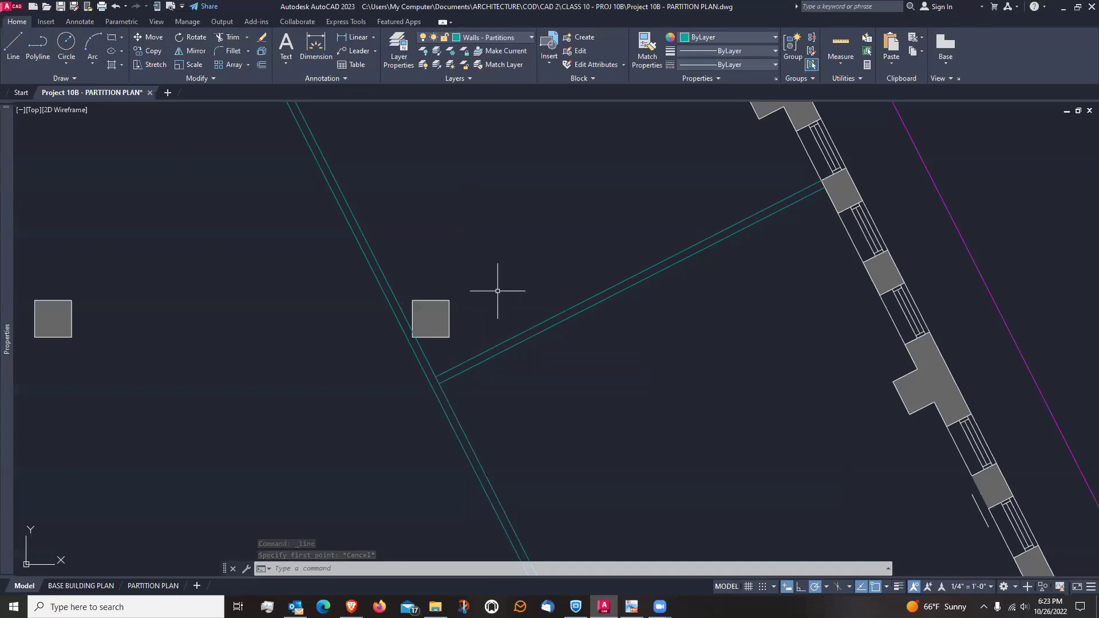
{"action": "type", "text": "o"}
{"action": "key", "text": "Return"}
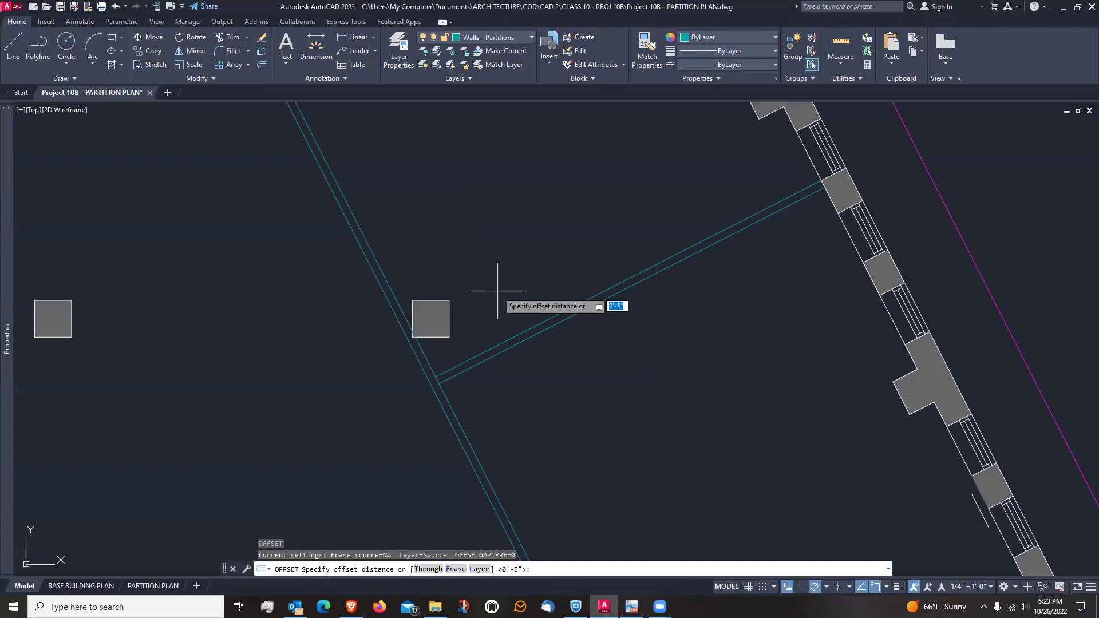
{"action": "type", "text": "3'4"}
{"action": "key", "text": "Return"}
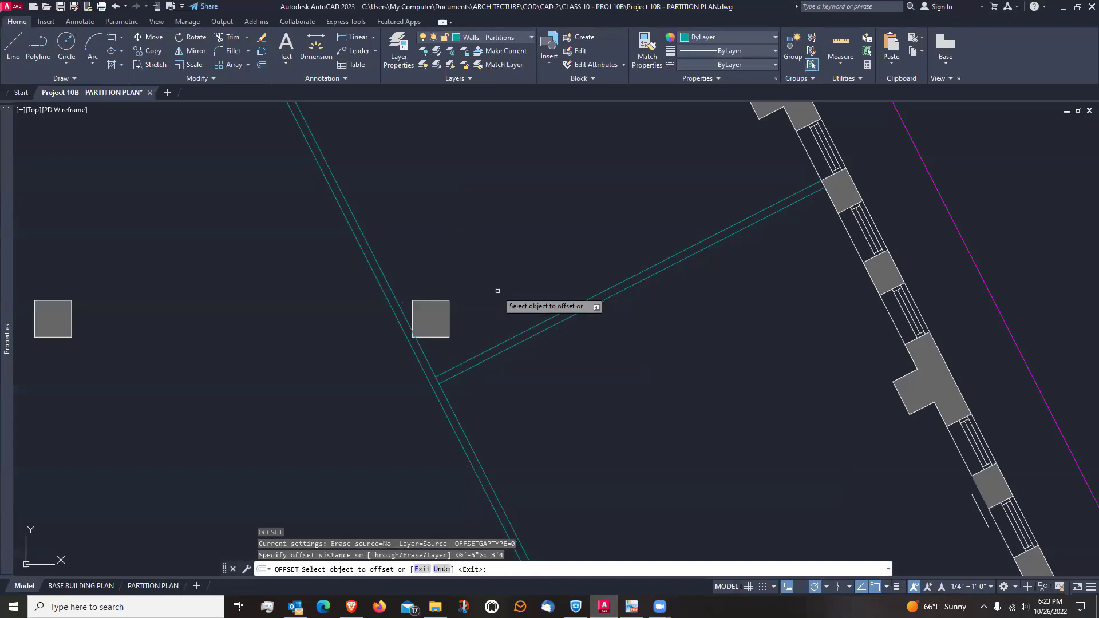
{"action": "left_click", "coordinate": [399, 298]}
{"action": "left_click", "coordinate": [486, 265]}
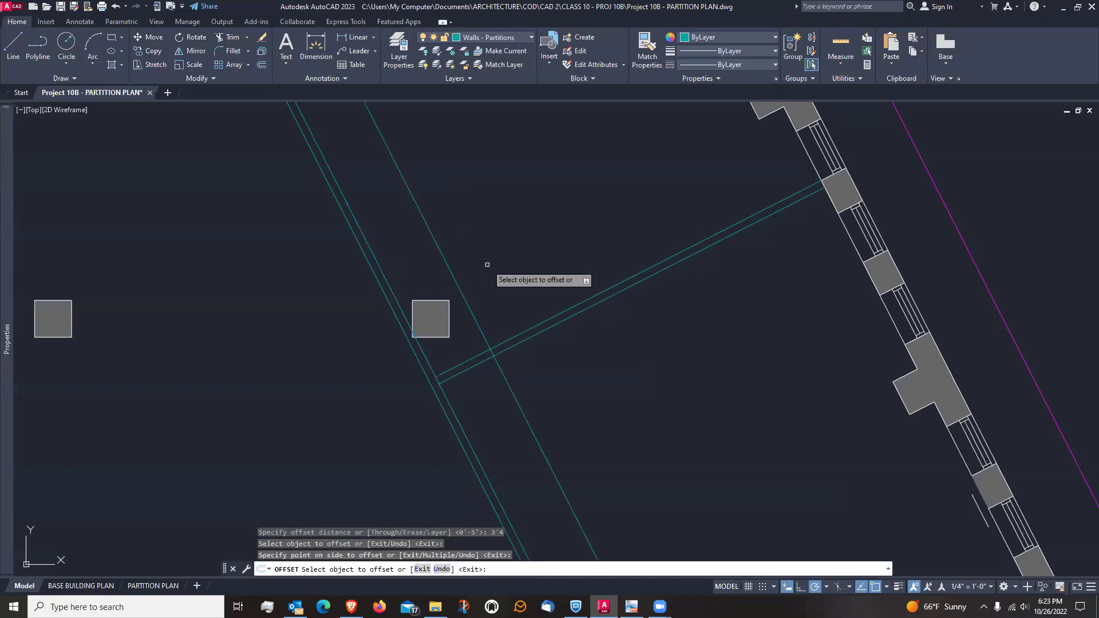
{"action": "key", "text": "Return"}
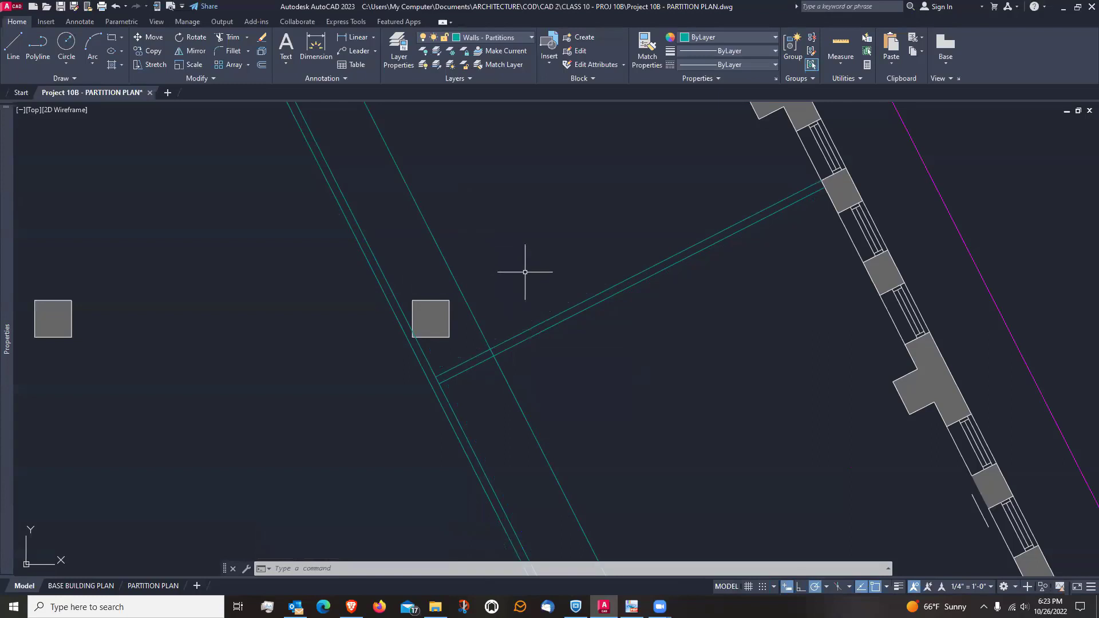
Offset the cross partition's upper line by 5'-0" upward, past the square column
{"action": "type", "text": "o"}
{"action": "key", "text": "Return"}
{"action": "key", "text": "Return"}
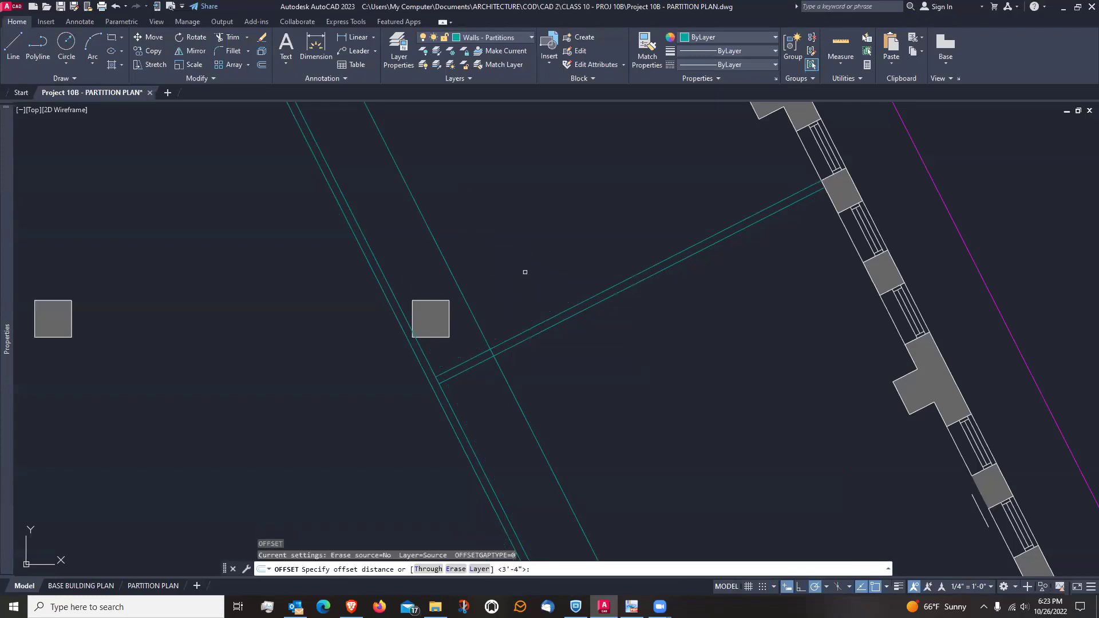
{"action": "left_click", "coordinate": [524, 332]}
{"action": "left_click", "coordinate": [515, 299]}
{"action": "key", "text": "Return"}
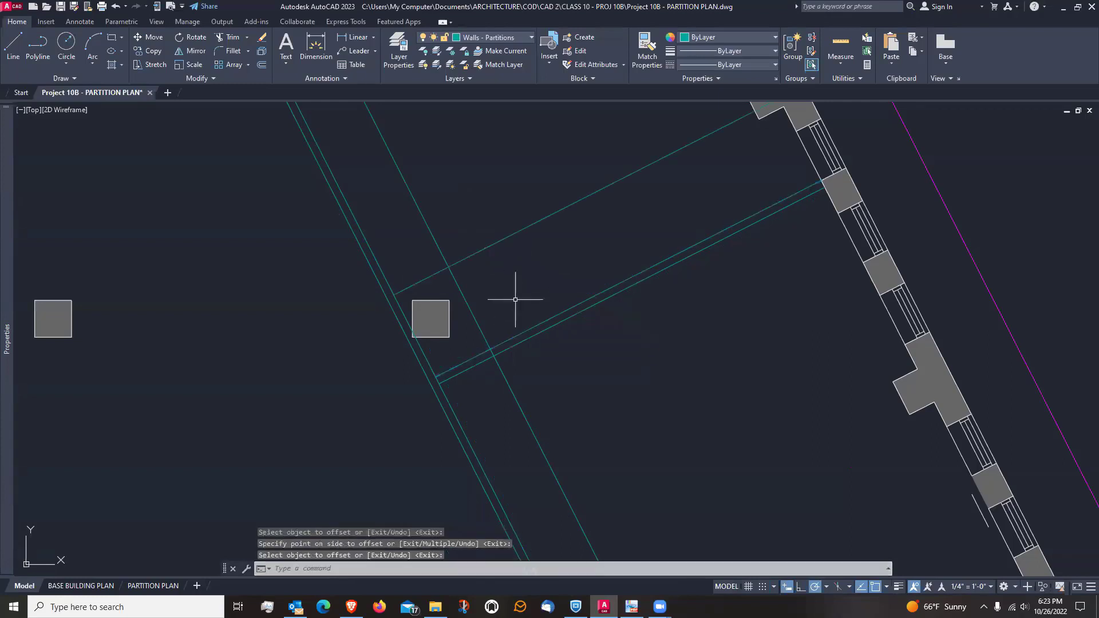
Fillet the two offset lines with a zero radius into a square corner around the column, keeping the sides that enclose it
{"action": "type", "text": "f"}
{"action": "key", "text": "Return"}
{"action": "left_click", "coordinate": [437, 273]}
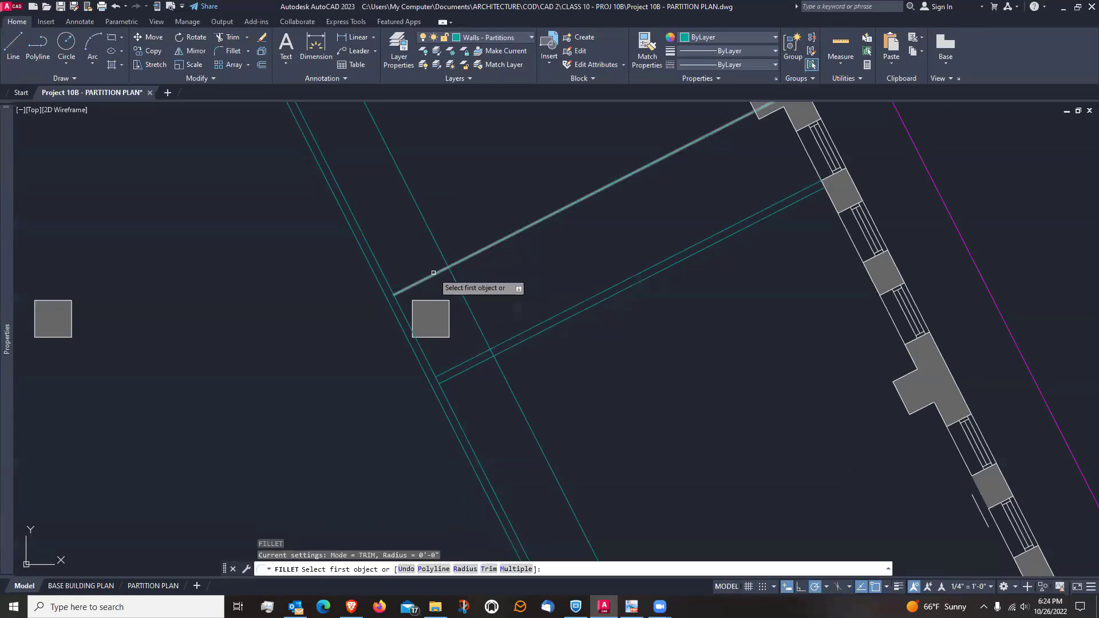
{"action": "left_click", "coordinate": [458, 286]}
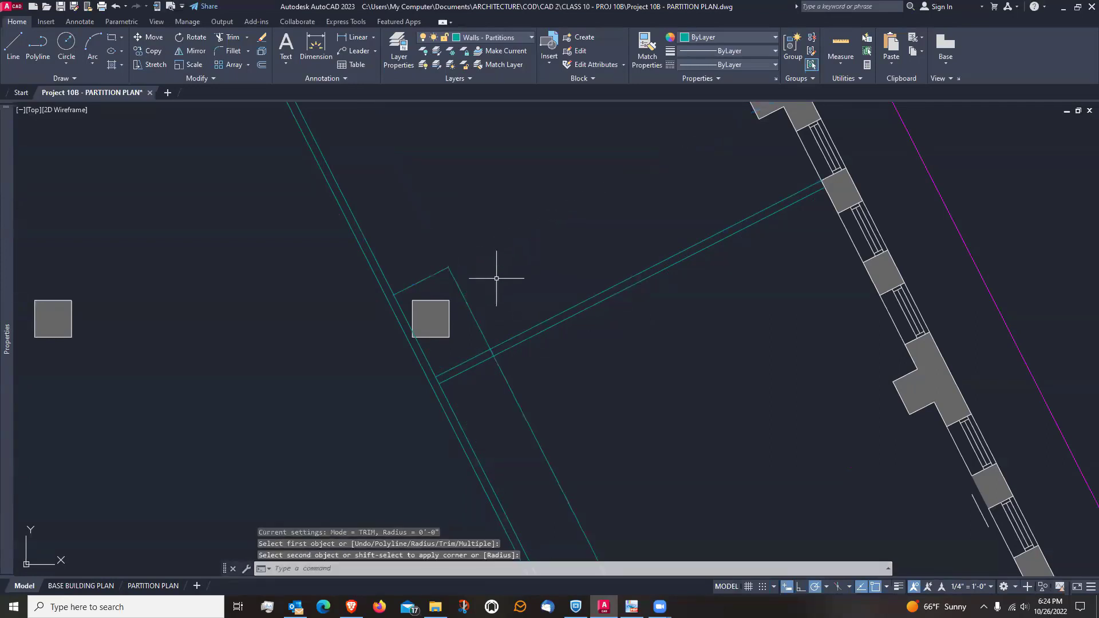
Trim the part of the column enclosure's long side that runs beyond the cross partition
{"action": "type", "text": "tr"}
{"action": "key", "text": "Return"}
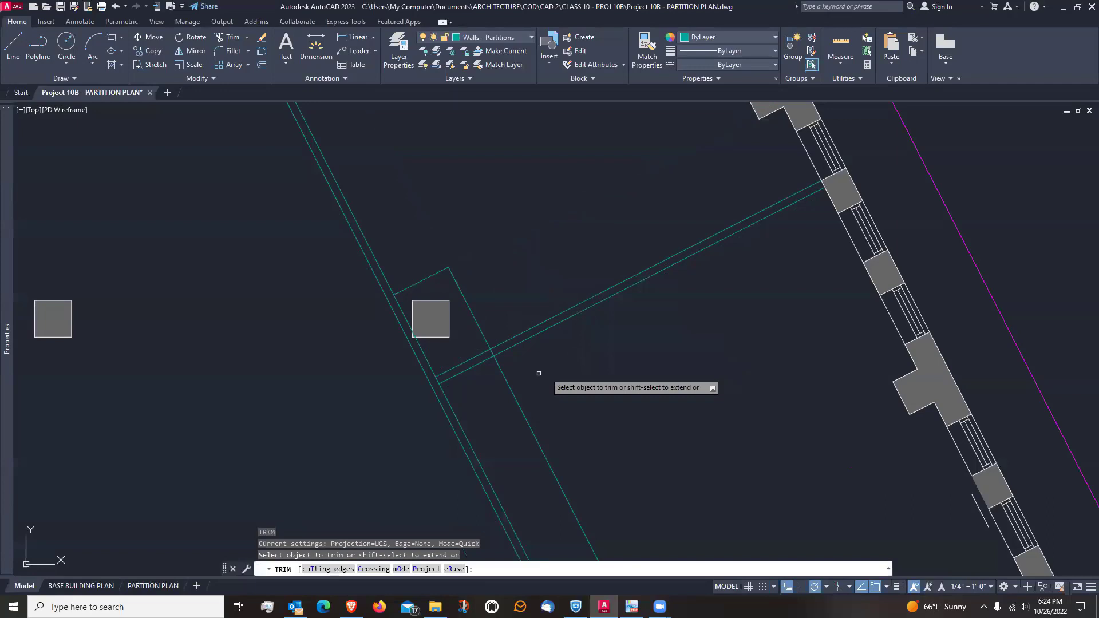
{"action": "left_click", "coordinate": [505, 373]}
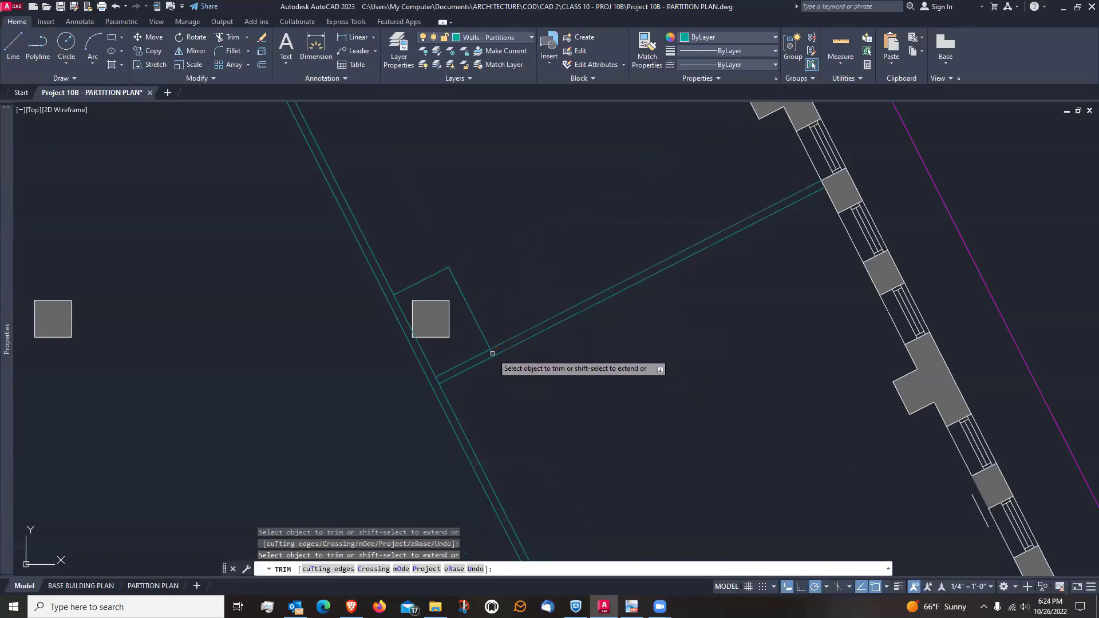
{"action": "key", "text": "Return"}
Offset both sides of the column enclosure by 5" inward toward the column
{"action": "type", "text": "o"}
{"action": "key", "text": "Return"}
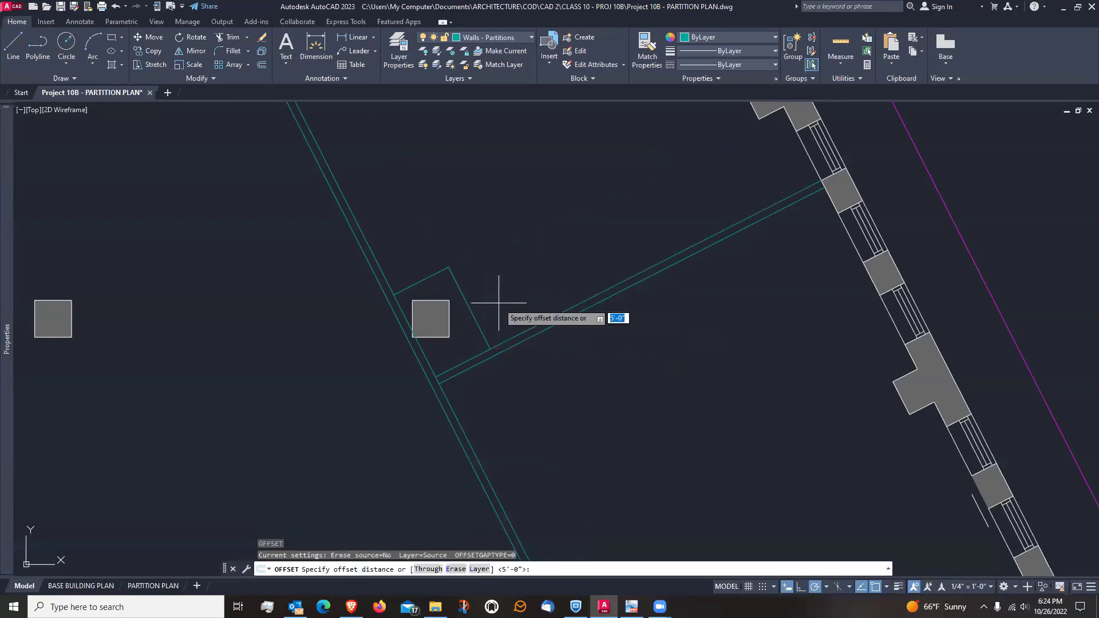
{"action": "type", "text": "5"}
{"action": "key", "text": "Return"}
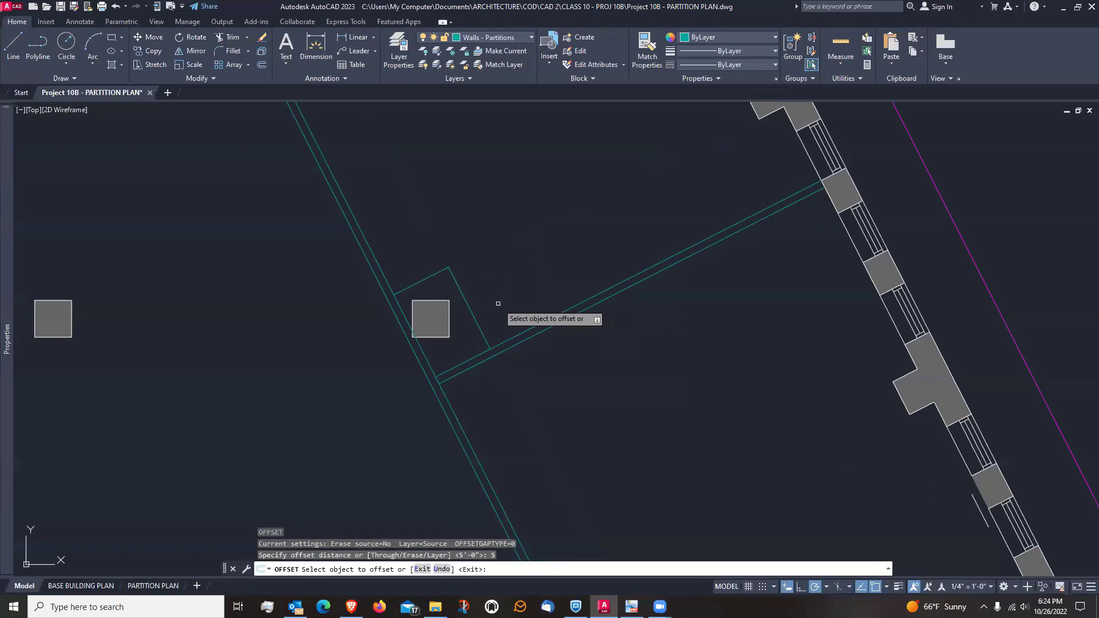
{"action": "left_click", "coordinate": [478, 326]}
{"action": "left_click", "coordinate": [475, 332]}
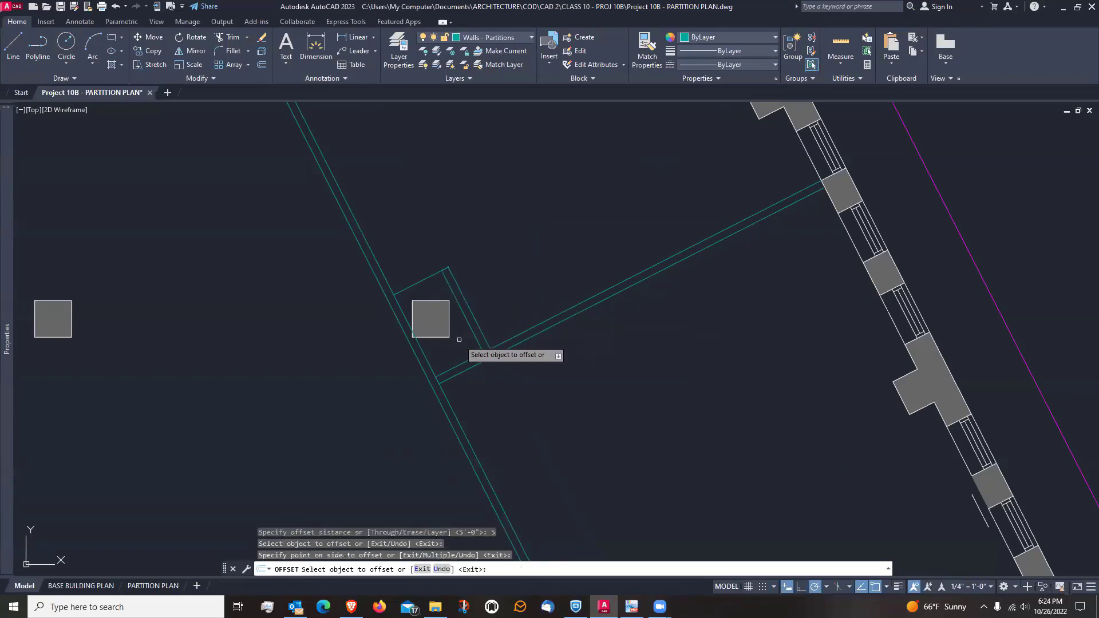
{"action": "left_click", "coordinate": [428, 279]}
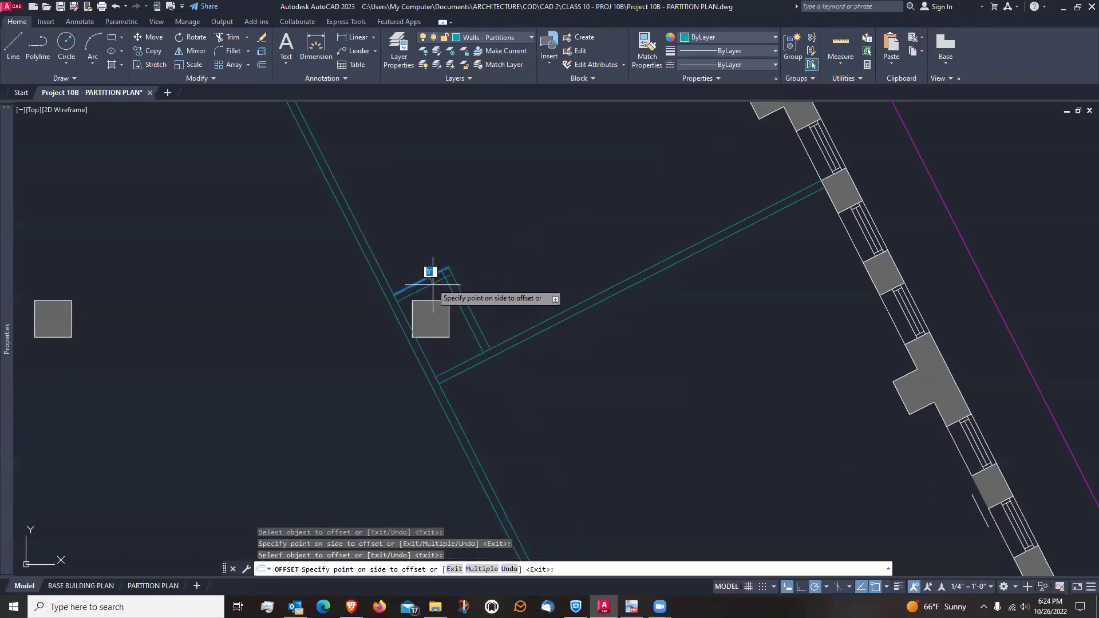
{"action": "left_click", "coordinate": [435, 291]}
{"action": "key", "text": "Return"}
Fillet the two inner enclosure lines with a zero radius into a clean inside corner
{"action": "type", "text": "f"}
{"action": "key", "text": "Return"}
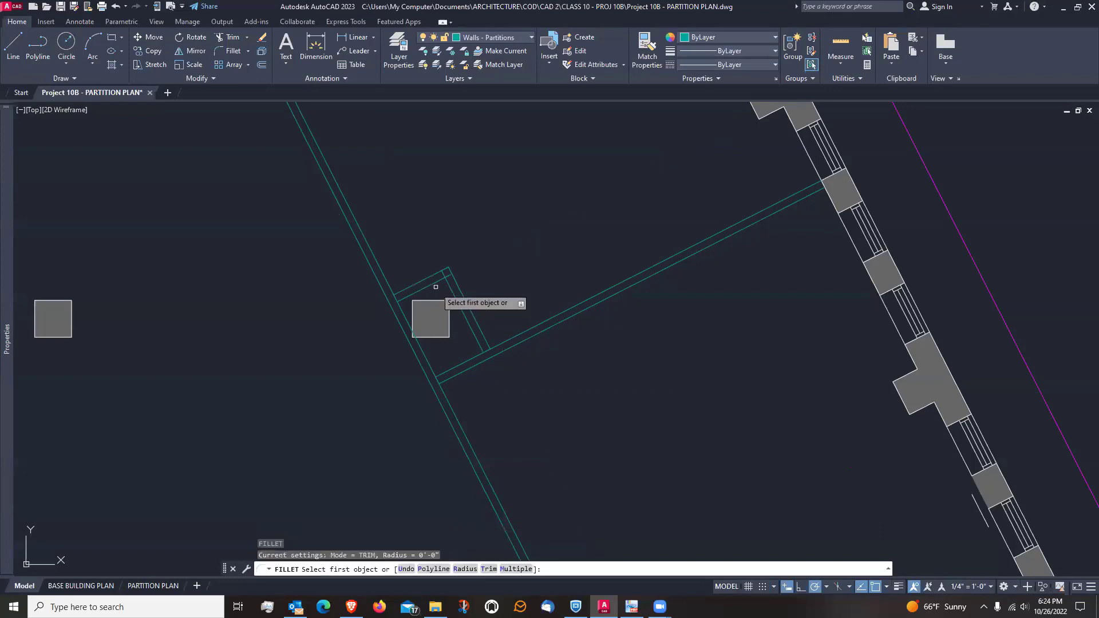
{"action": "left_click", "coordinate": [436, 282]}
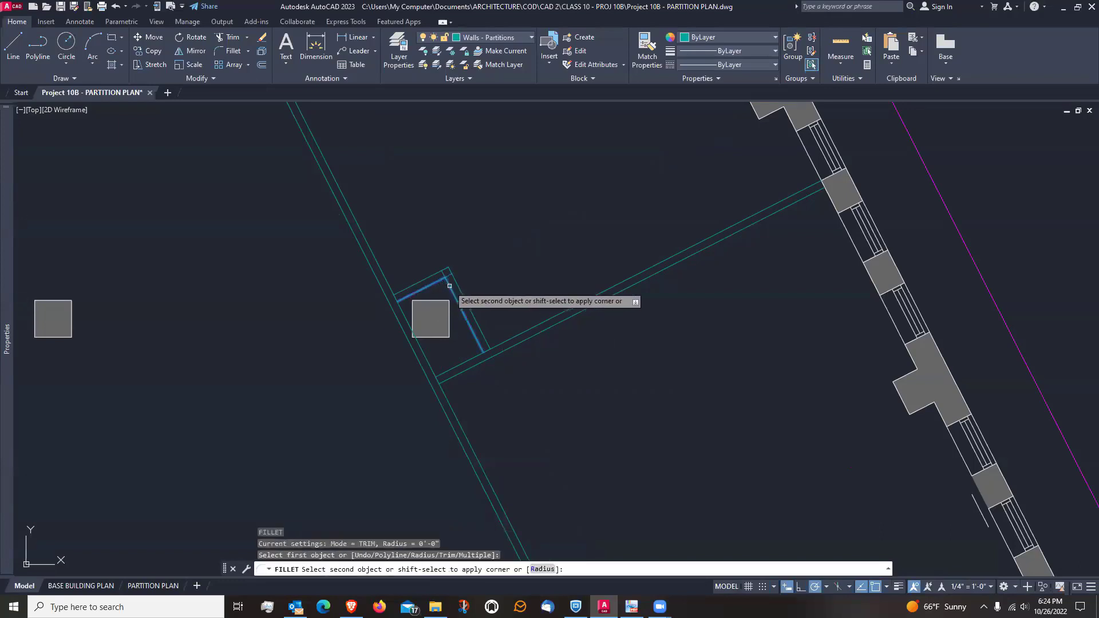
{"action": "left_click", "coordinate": [455, 286]}
{"action": "scroll", "coordinate": [482, 371], "scroll_direction": "down", "scroll_amount": 2}
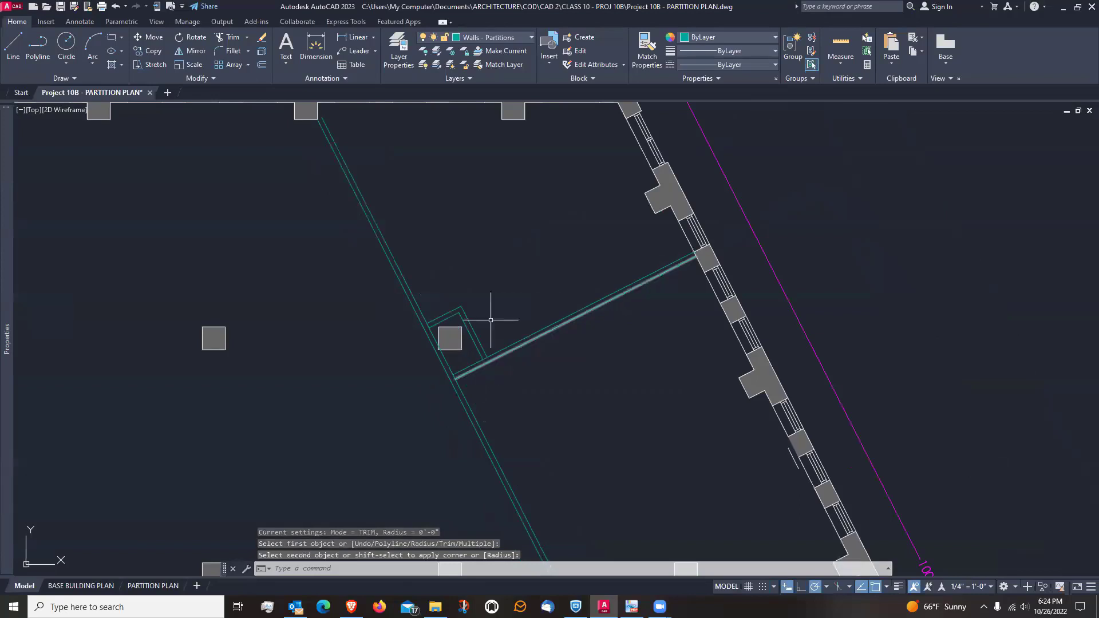
Trim the line segments crossing the wall junctions where the column enclosure, cross partition and angled partition meet
{"action": "scroll", "coordinate": [458, 319], "scroll_direction": "up", "scroll_amount": 2}
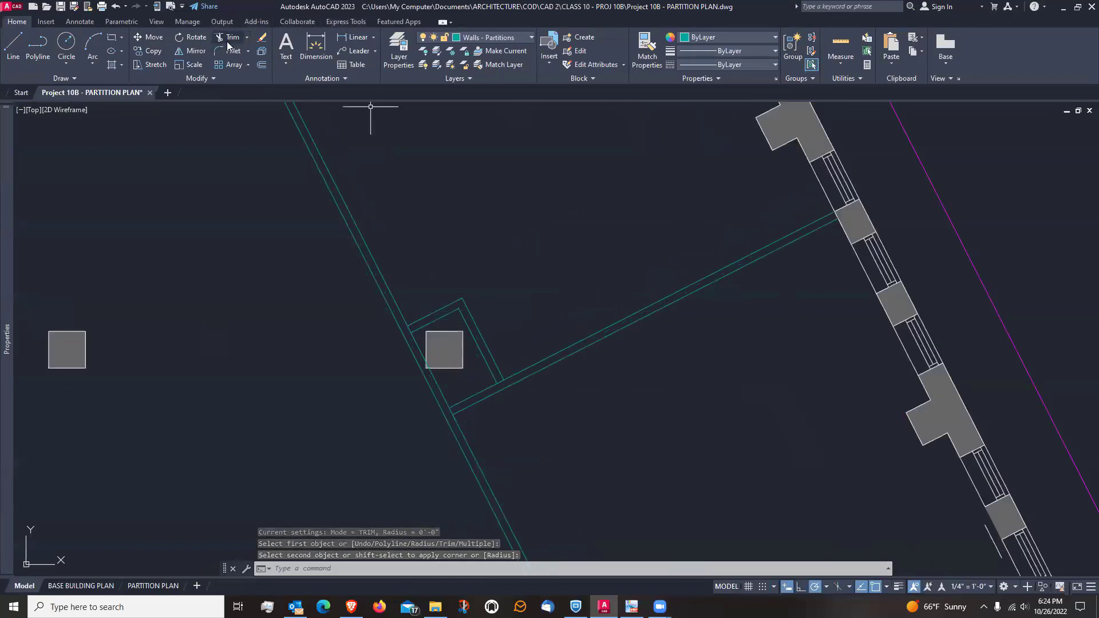
{"action": "key", "text": "Escape"}
{"action": "type", "text": "tr"}
{"action": "key", "text": "Return"}
{"action": "scroll", "coordinate": [398, 348], "scroll_direction": "up", "scroll_amount": 2}
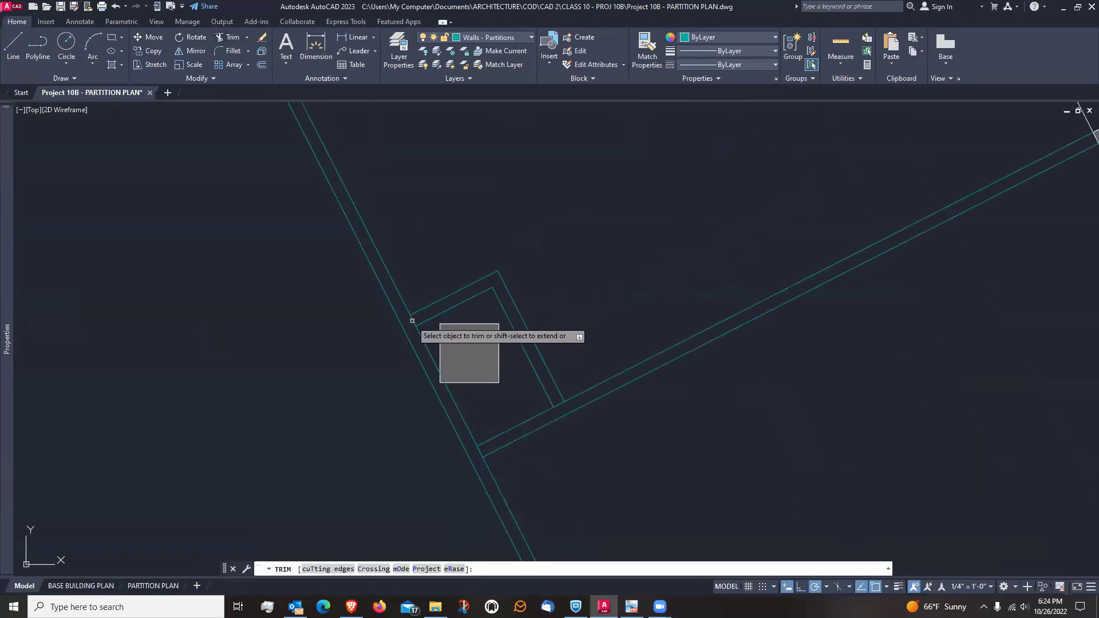
{"action": "left_click", "coordinate": [413, 320]}
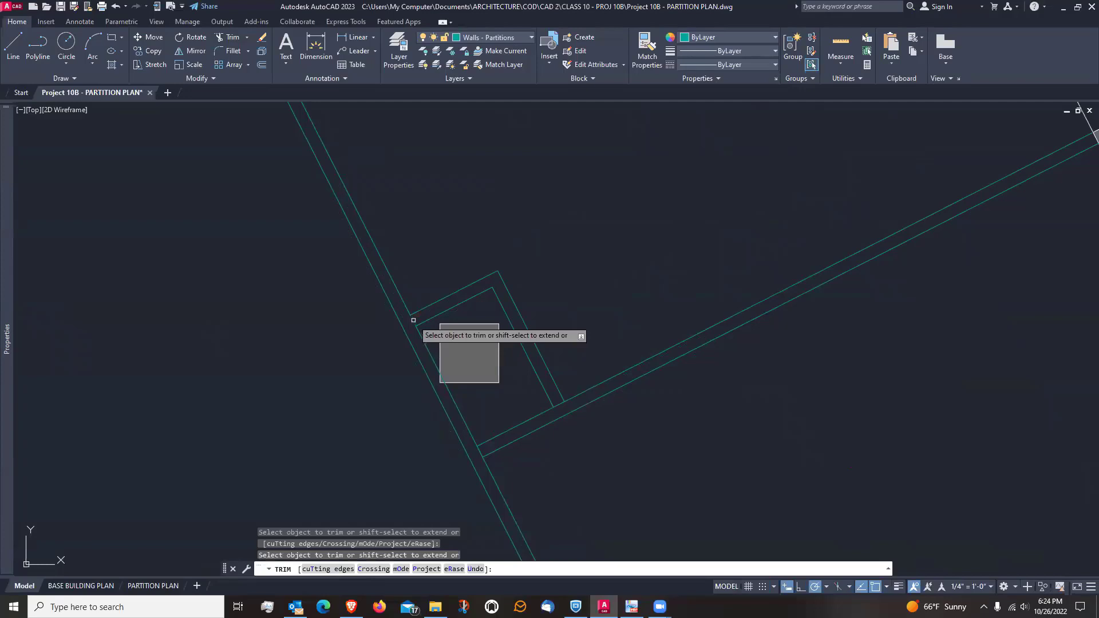
{"action": "left_click", "coordinate": [559, 404]}
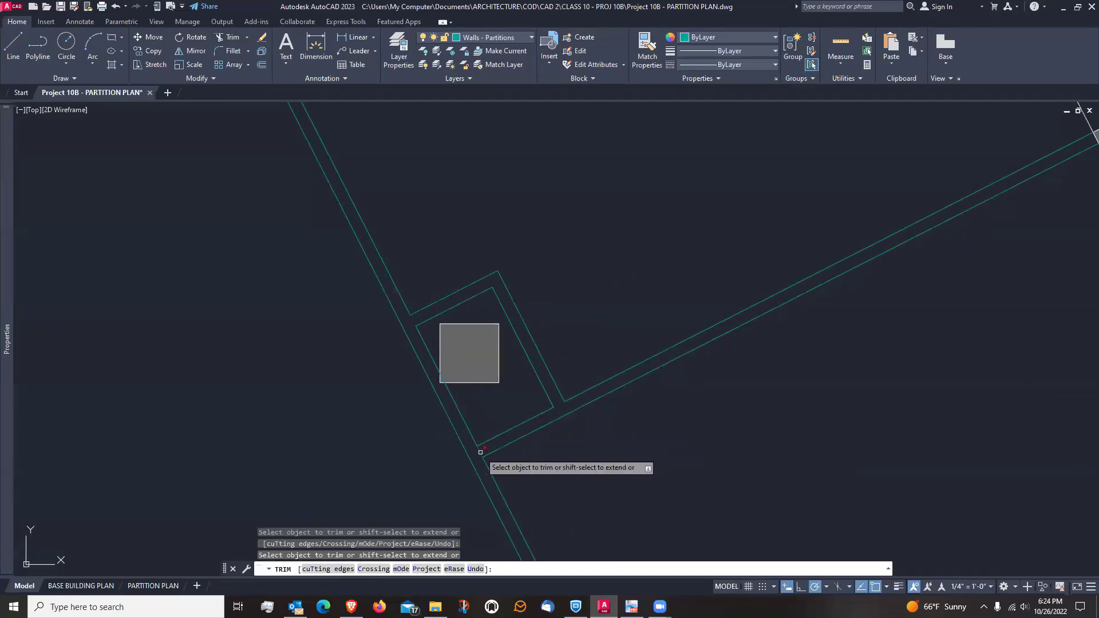
{"action": "key", "text": "Return"}
{"action": "scroll", "coordinate": [385, 411], "scroll_direction": "down", "scroll_amount": 2}
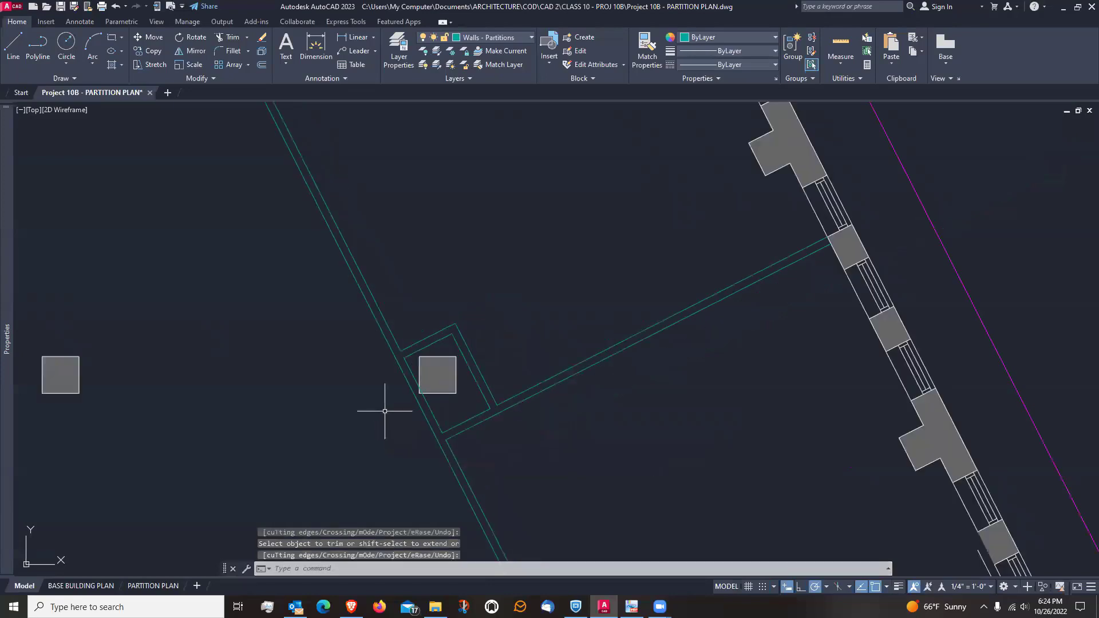
Extend the angled partition's shorter line up to the side of the pier on the upper exterior wall
{"action": "scroll", "coordinate": [385, 411], "scroll_direction": "down", "scroll_amount": 2}
{"action": "scroll", "coordinate": [272, 166], "scroll_direction": "up", "scroll_amount": 4}
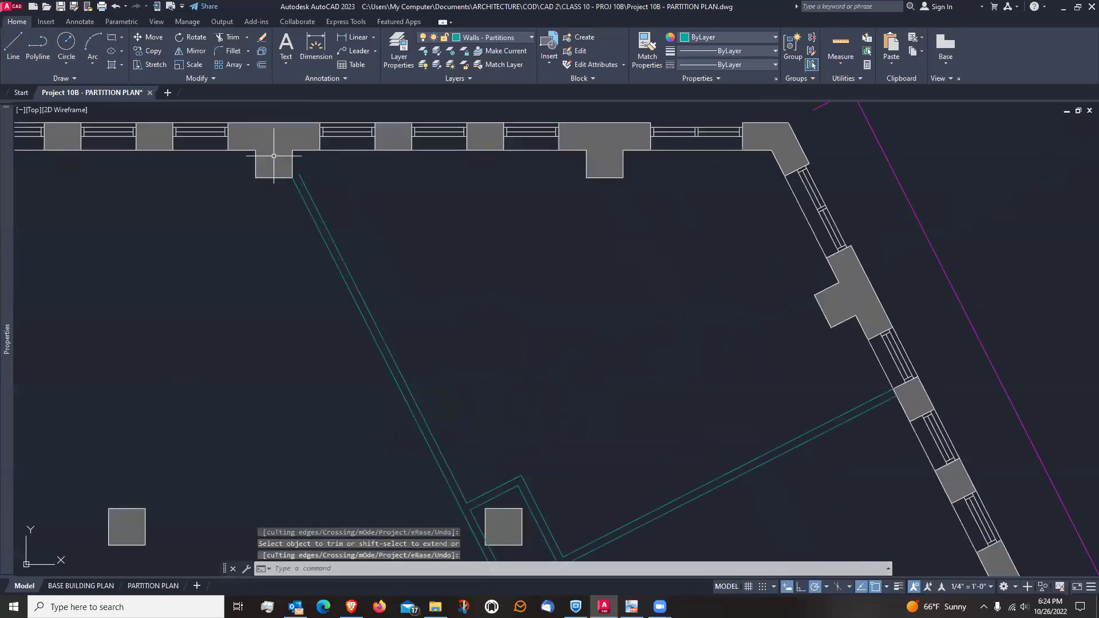
{"action": "left_click", "coordinate": [226, 37]}
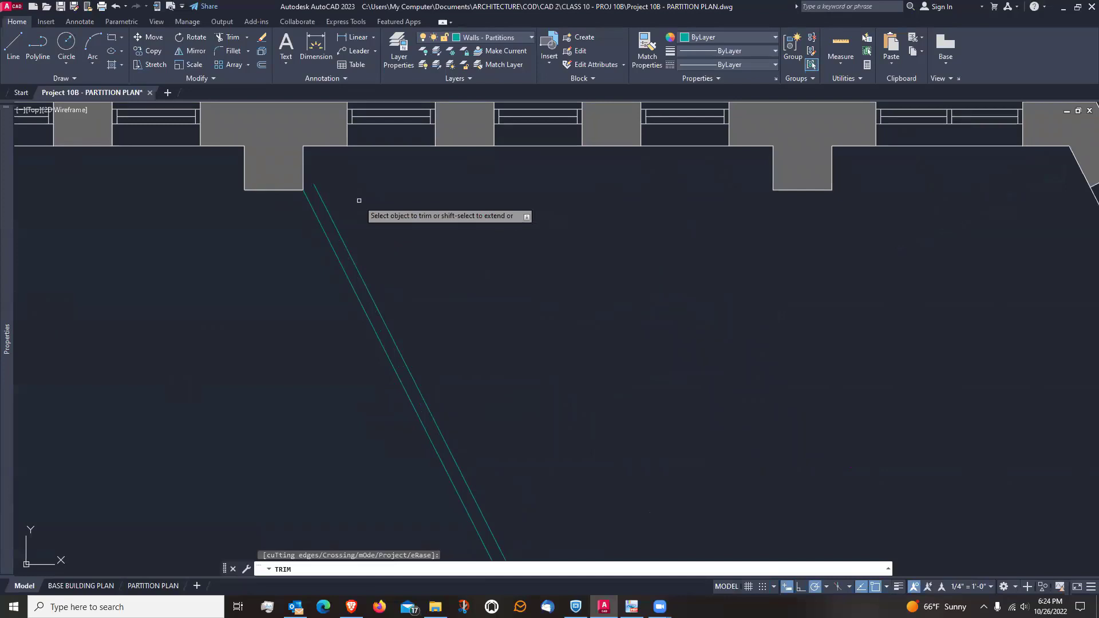
{"action": "left_click", "coordinate": [327, 210]}
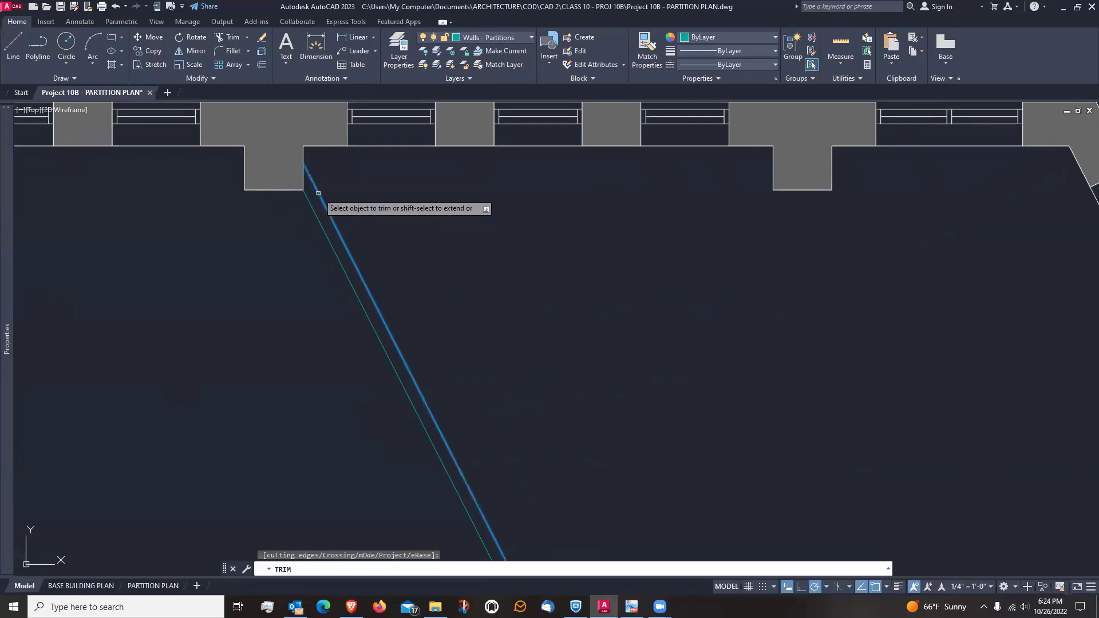
{"action": "left_click", "coordinate": [319, 193]}
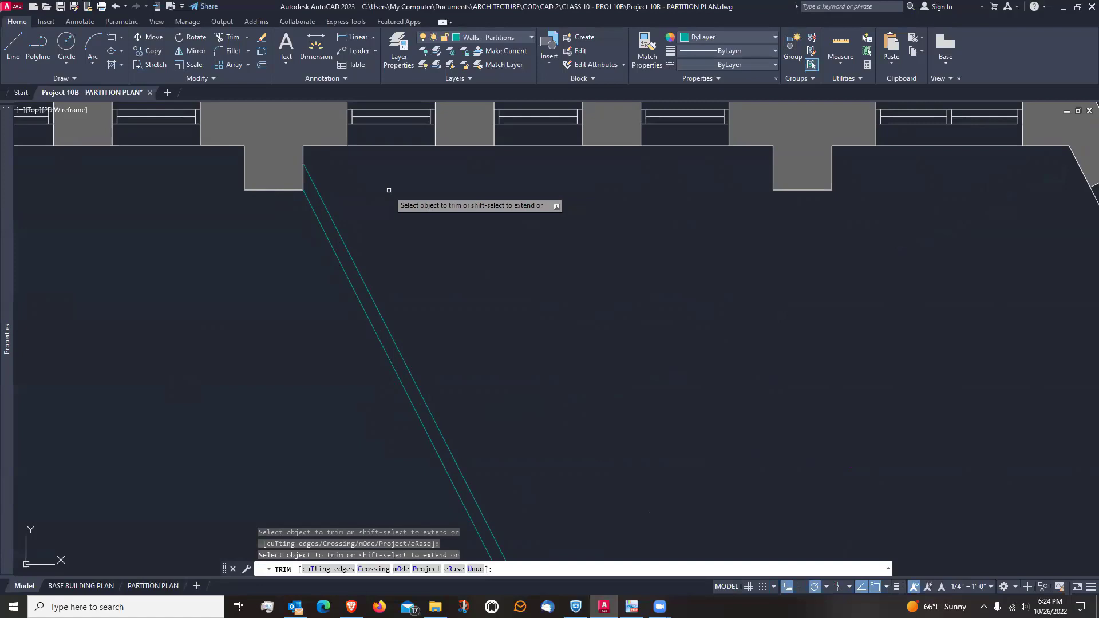
{"action": "left_click", "coordinate": [248, 38]}
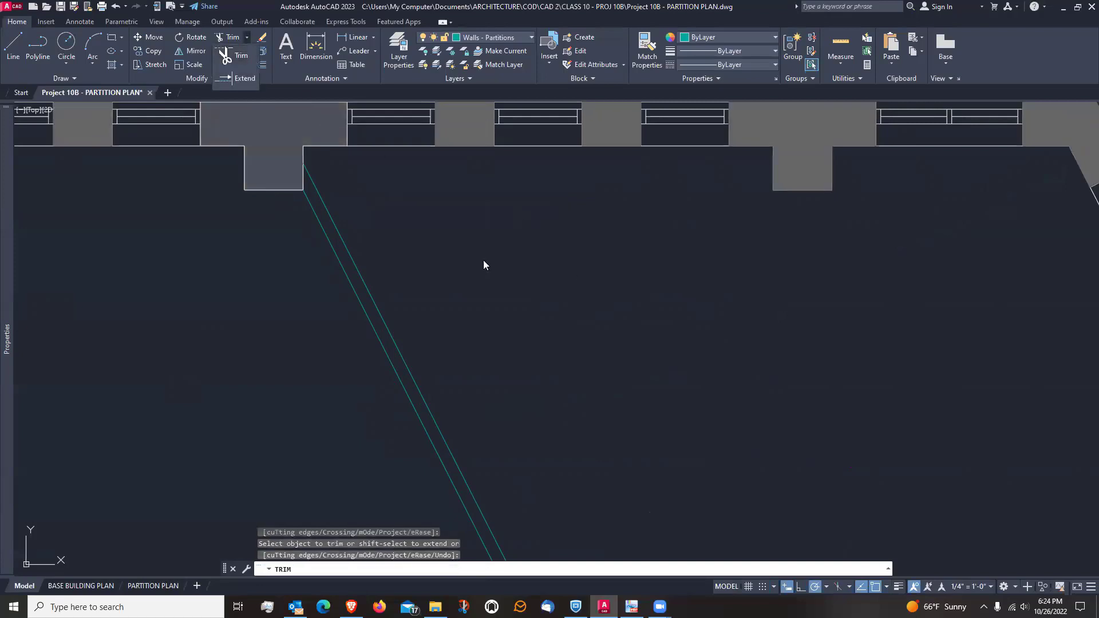
{"action": "left_click", "coordinate": [228, 56]}
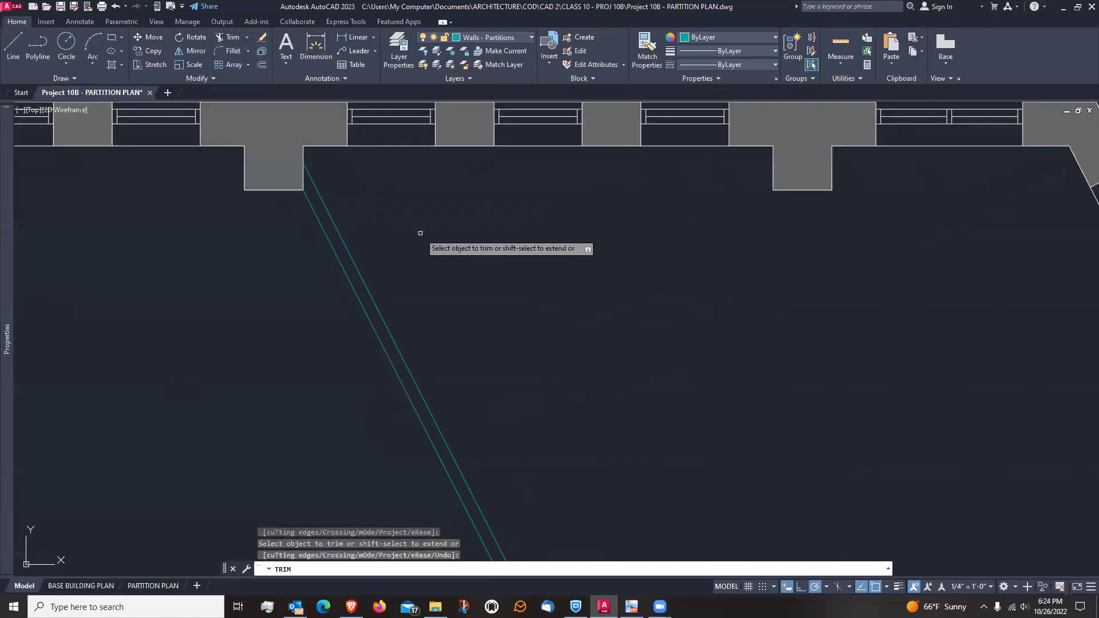
{"action": "key", "text": "Escape"}
Examine the angled partition, the column enclosure and the cross partition in relation to the exterior wall piers and columns
{"action": "scroll", "coordinate": [420, 233], "scroll_direction": "down", "scroll_amount": 2}
{"action": "scroll", "coordinate": [428, 227], "scroll_direction": "down", "scroll_amount": 2}
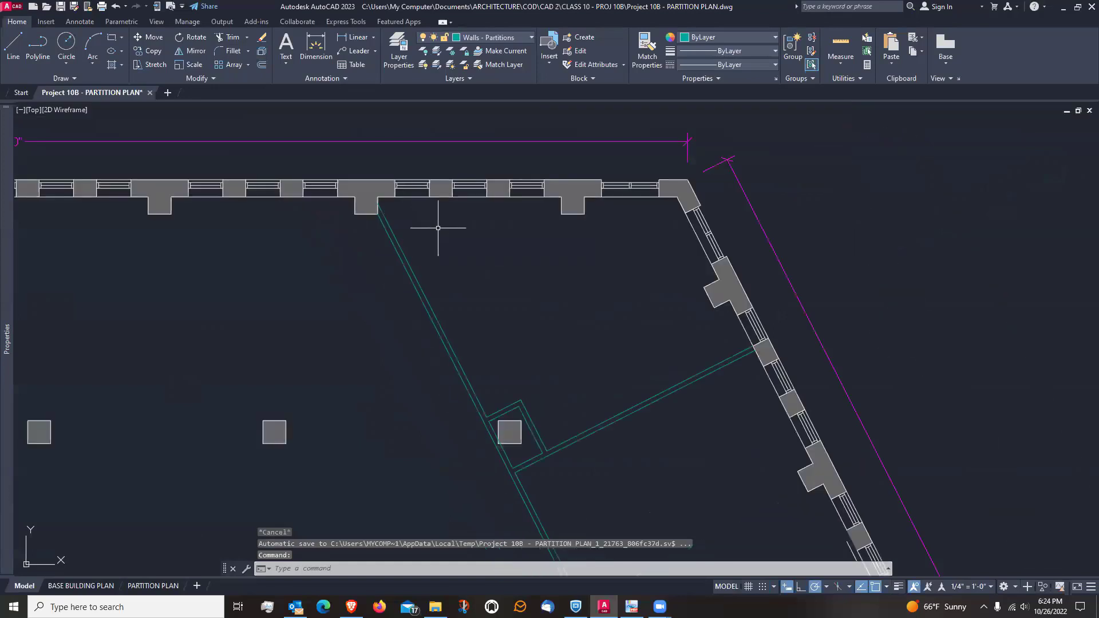
{"action": "middle_click_drag", "start_coordinate": [497, 304], "coordinate": [481, 269]}
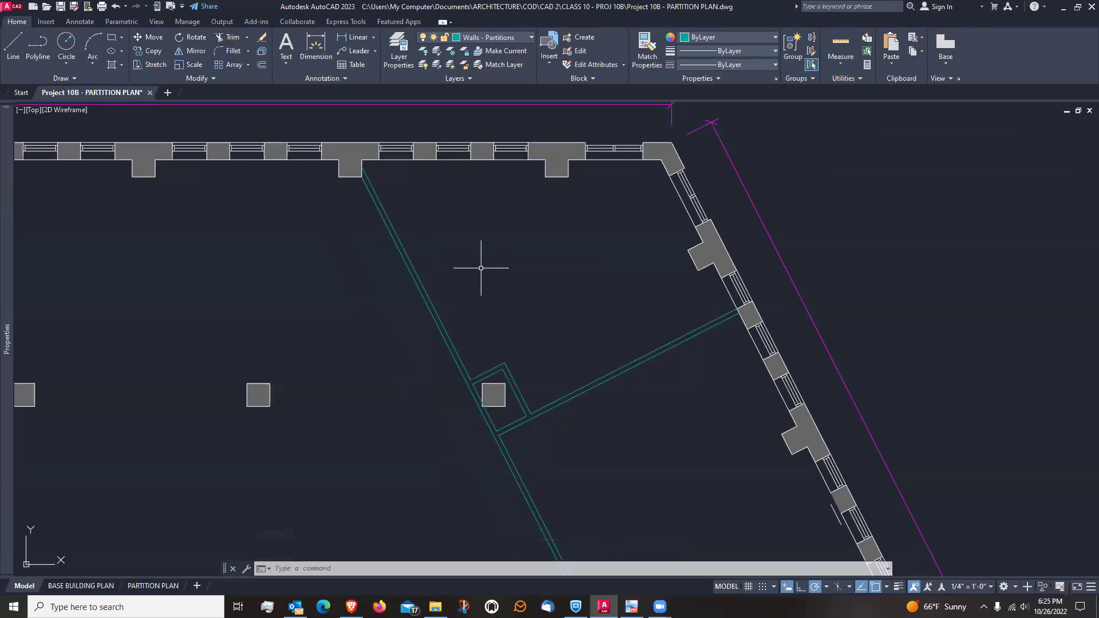
{"action": "middle_click_drag", "start_coordinate": [213, 299], "coordinate": [408, 301]}
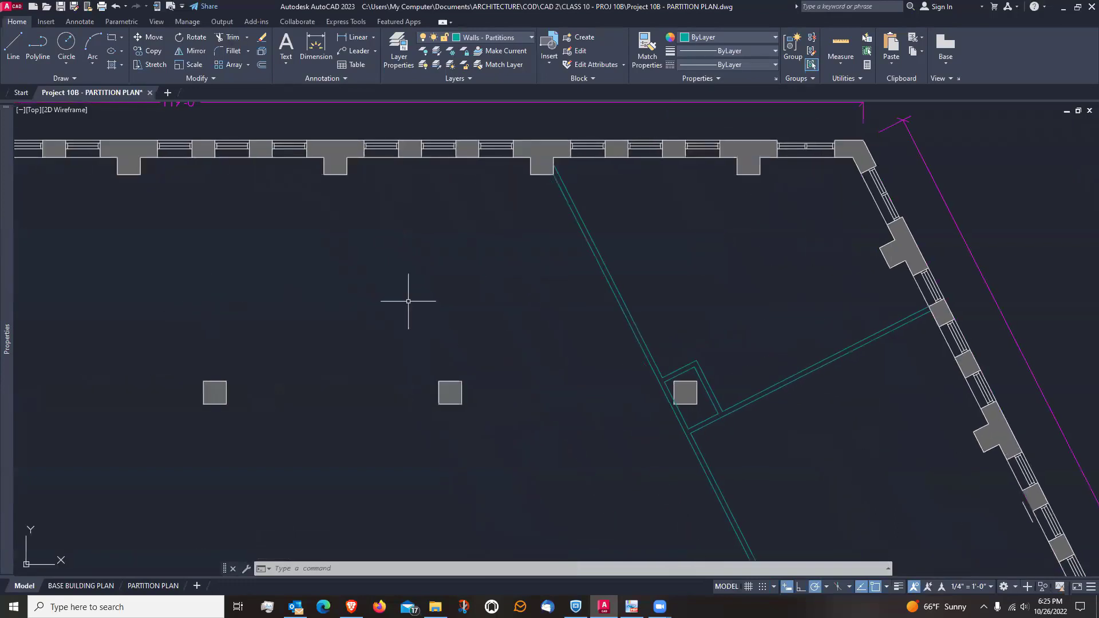
{"action": "scroll", "coordinate": [383, 301], "scroll_direction": "down", "scroll_amount": 2}
{"action": "scroll", "coordinate": [699, 434], "scroll_direction": "up", "scroll_amount": 4}
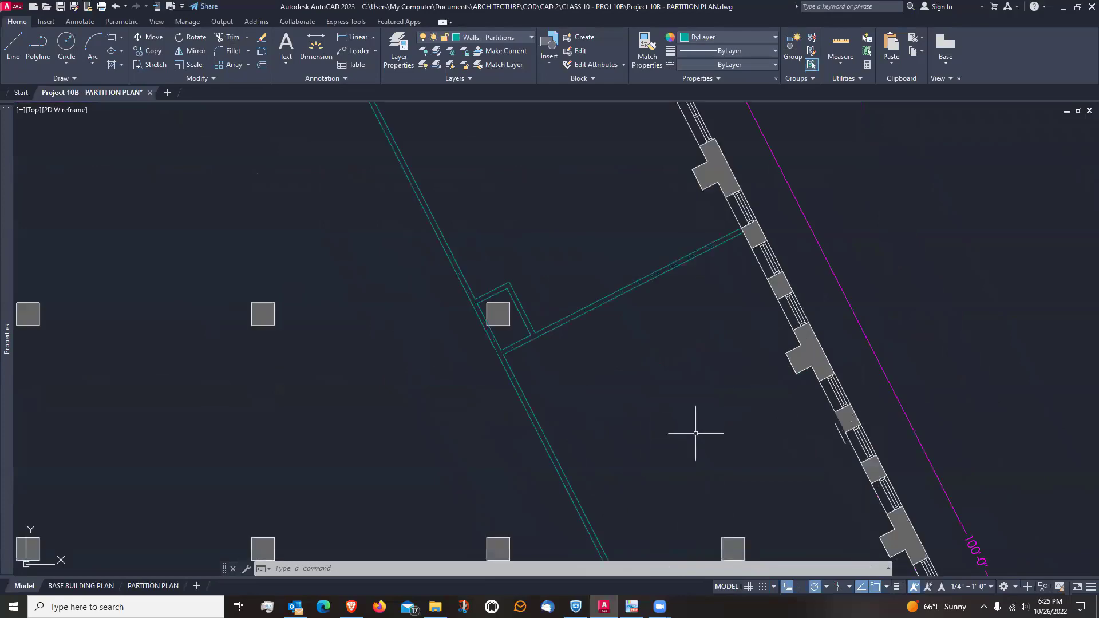
{"action": "scroll", "coordinate": [640, 408], "scroll_direction": "down", "scroll_amount": 4}
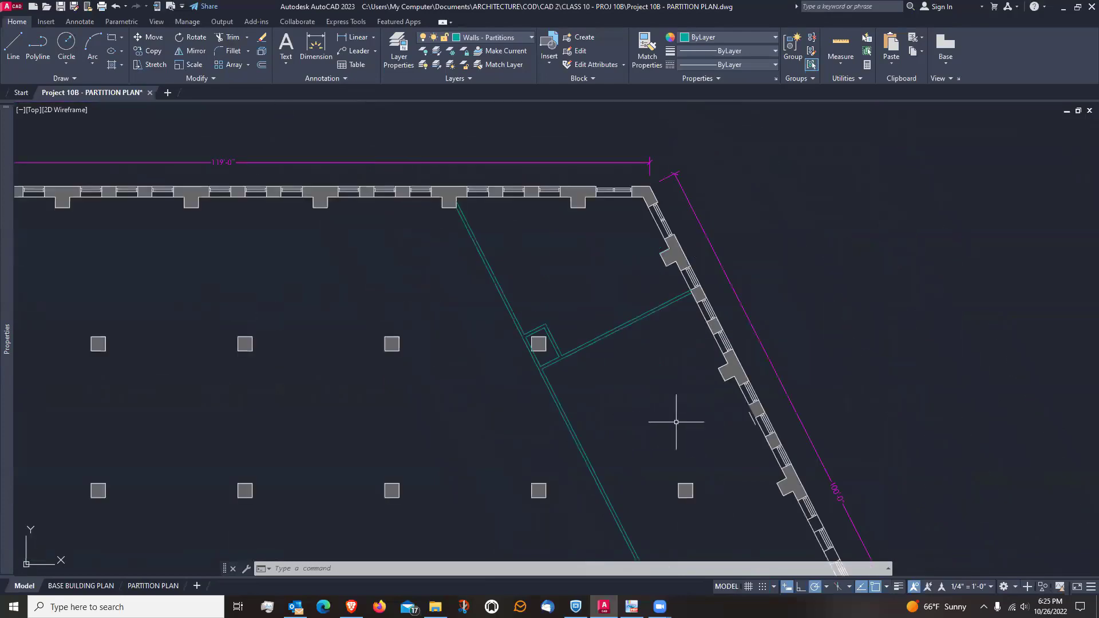
{"action": "scroll", "coordinate": [496, 264], "scroll_direction": "up", "scroll_amount": 3}
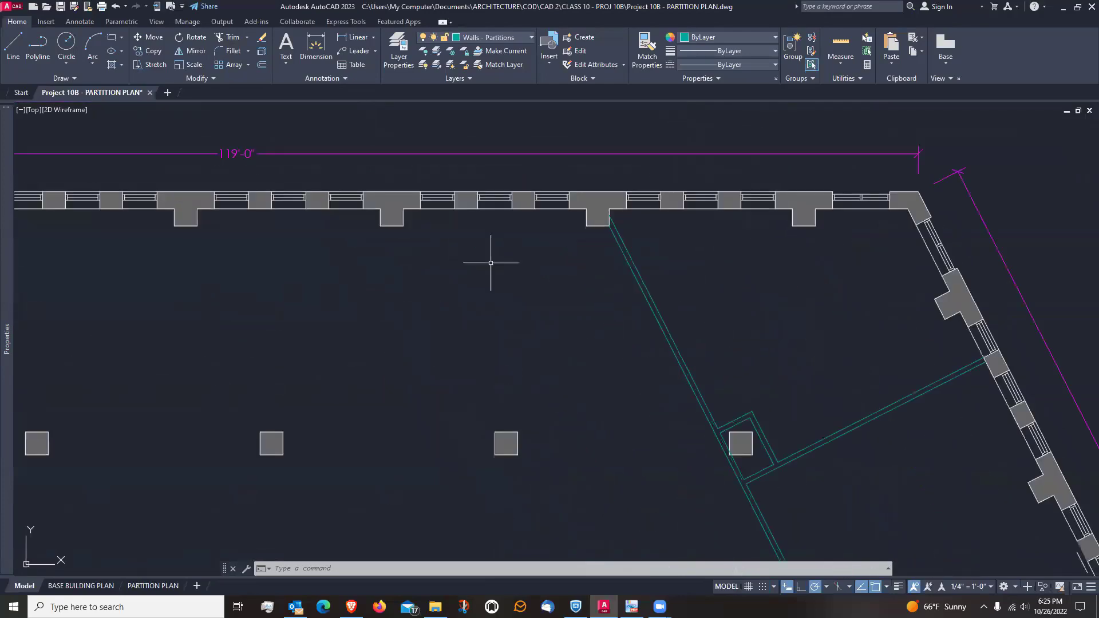
{"action": "scroll", "coordinate": [490, 263], "scroll_direction": "down", "scroll_amount": 4}
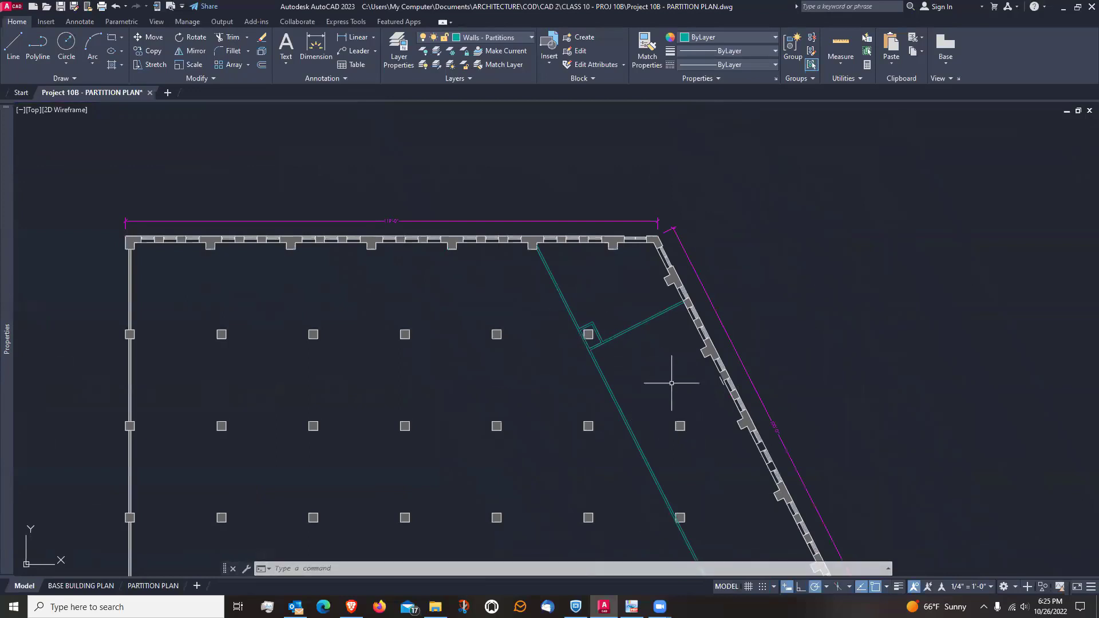
{"action": "scroll", "coordinate": [533, 290], "scroll_direction": "up", "scroll_amount": 4}
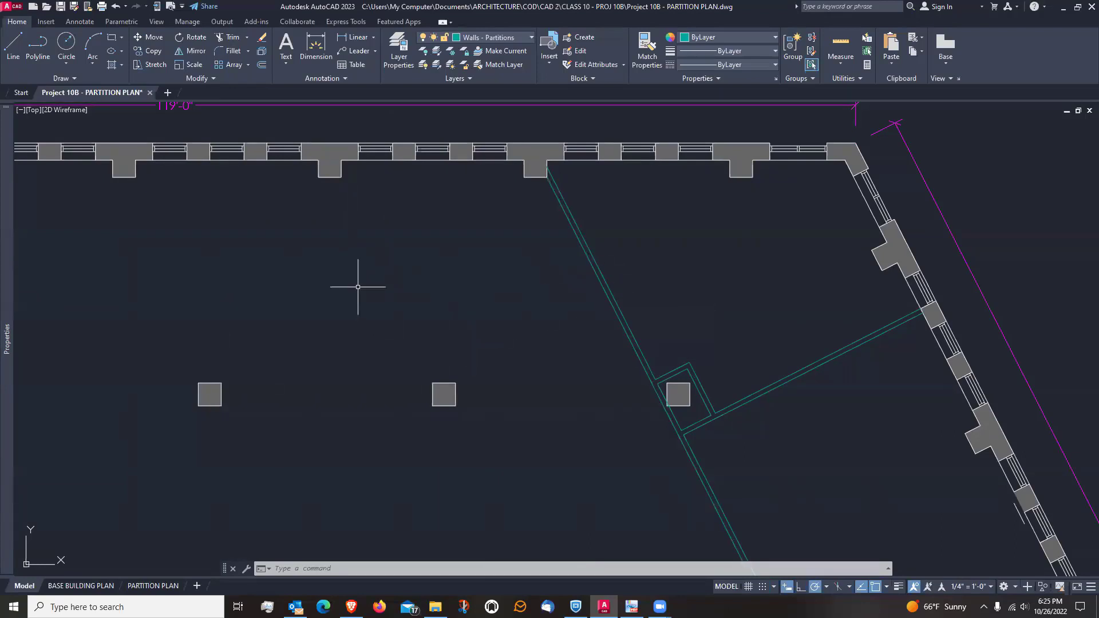
{"action": "scroll", "coordinate": [358, 286], "scroll_direction": "up", "scroll_amount": 2}
{"action": "scroll", "coordinate": [358, 286], "scroll_direction": "down", "scroll_amount": 2}
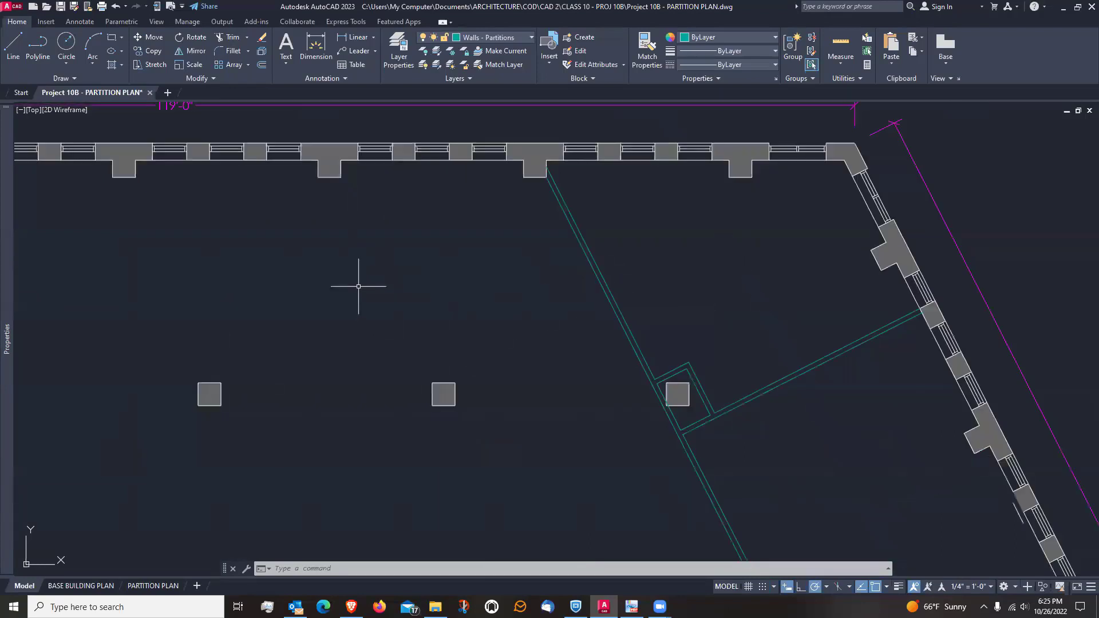
Draw a partition centerline at 297° from the midpoint of the adjacent pier's inner face, parallel to the existing angled partition
{"action": "scroll", "coordinate": [331, 178], "scroll_direction": "up", "scroll_amount": 3}
{"action": "left_click", "coordinate": [325, 175]}
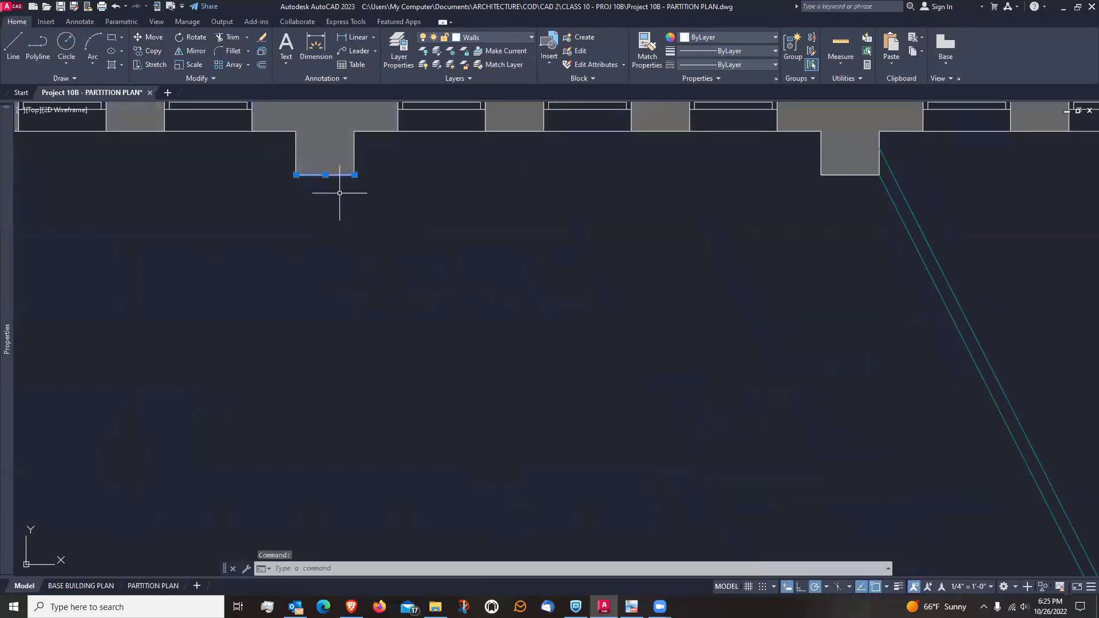
{"action": "key", "text": "Escape"}
{"action": "scroll", "coordinate": [340, 193], "scroll_direction": "down", "scroll_amount": 2}
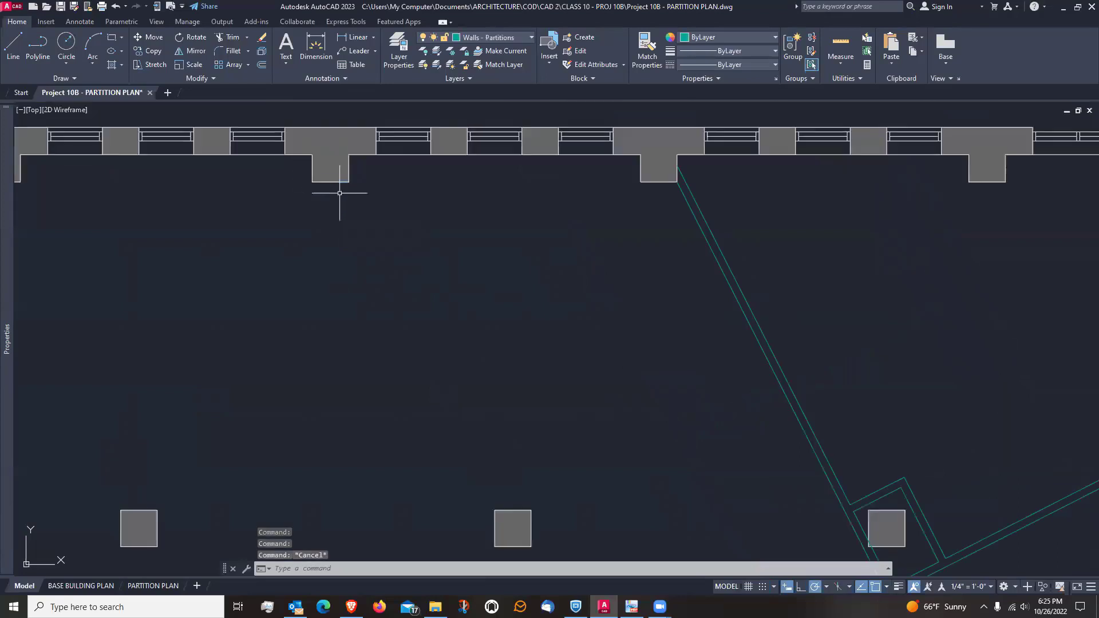
{"action": "scroll", "coordinate": [339, 193], "scroll_direction": "up", "scroll_amount": 2}
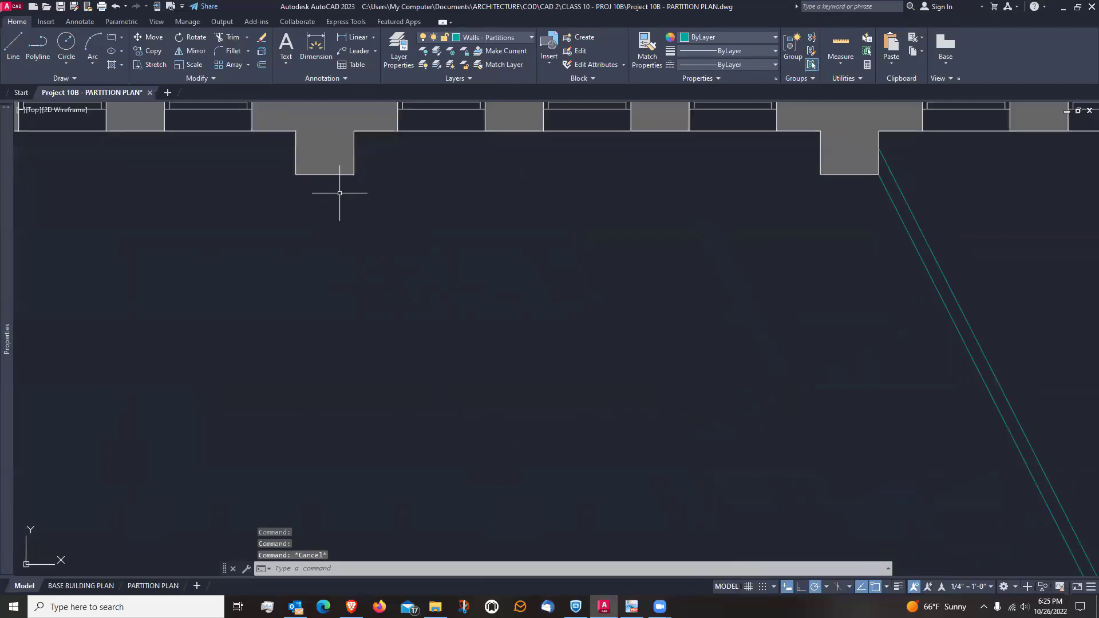
{"action": "type", "text": "l"}
{"action": "key", "text": "Return"}
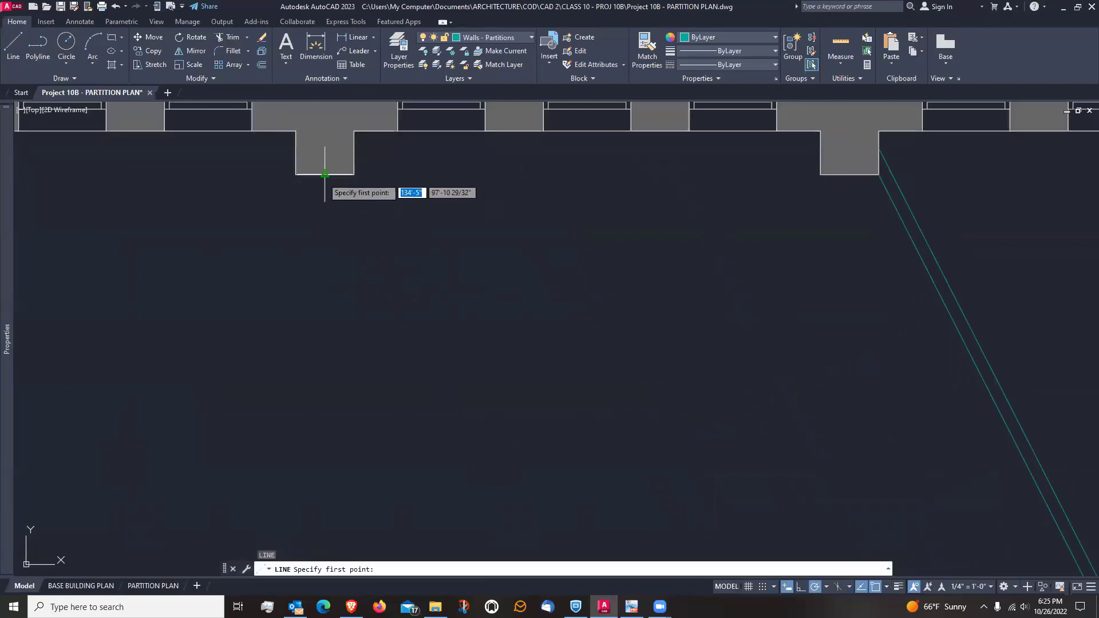
{"action": "left_click", "coordinate": [325, 173]}
{"action": "scroll", "coordinate": [325, 175], "scroll_direction": "down", "scroll_amount": 2}
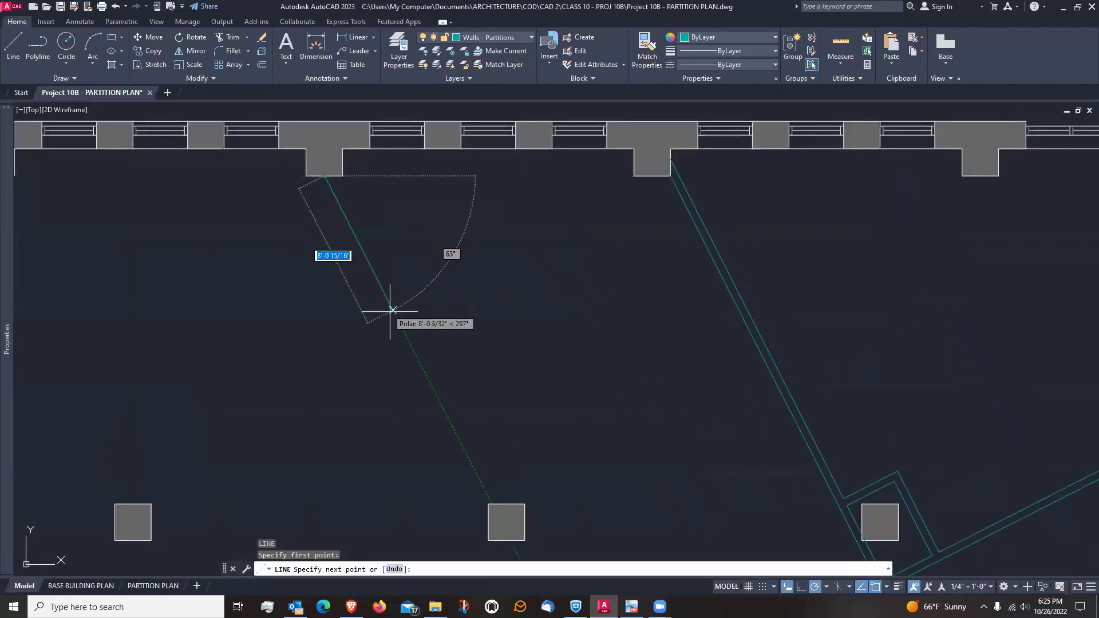
{"action": "left_click", "coordinate": [456, 434]}
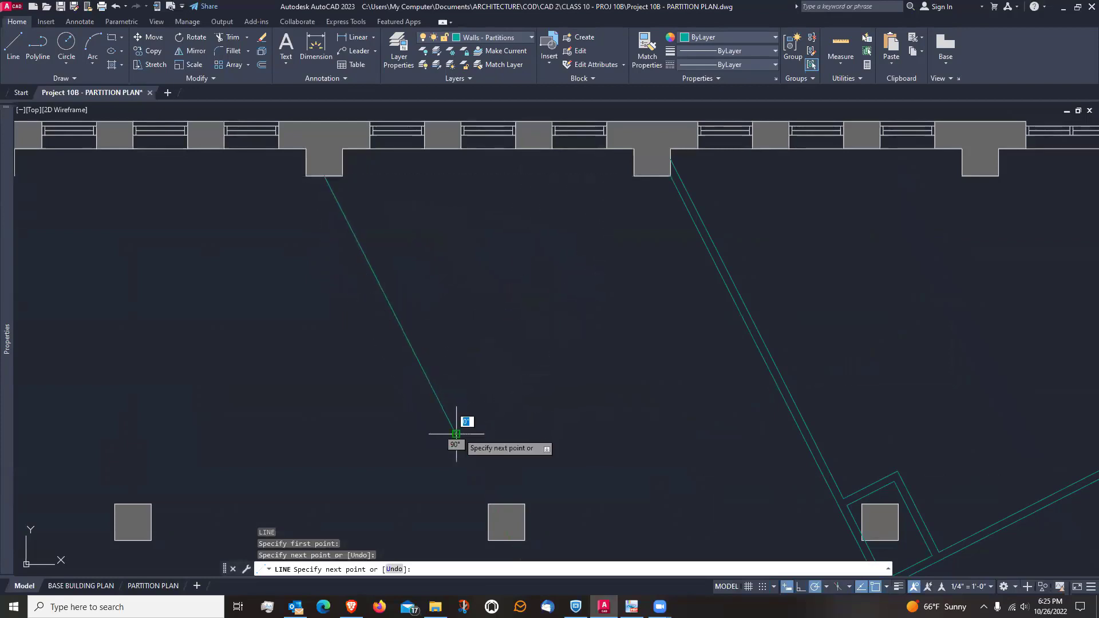
{"action": "key", "text": "Return"}
Offset the new partition centerline by 2.5" to both sides
{"action": "scroll", "coordinate": [294, 172], "scroll_direction": "up", "scroll_amount": 1}
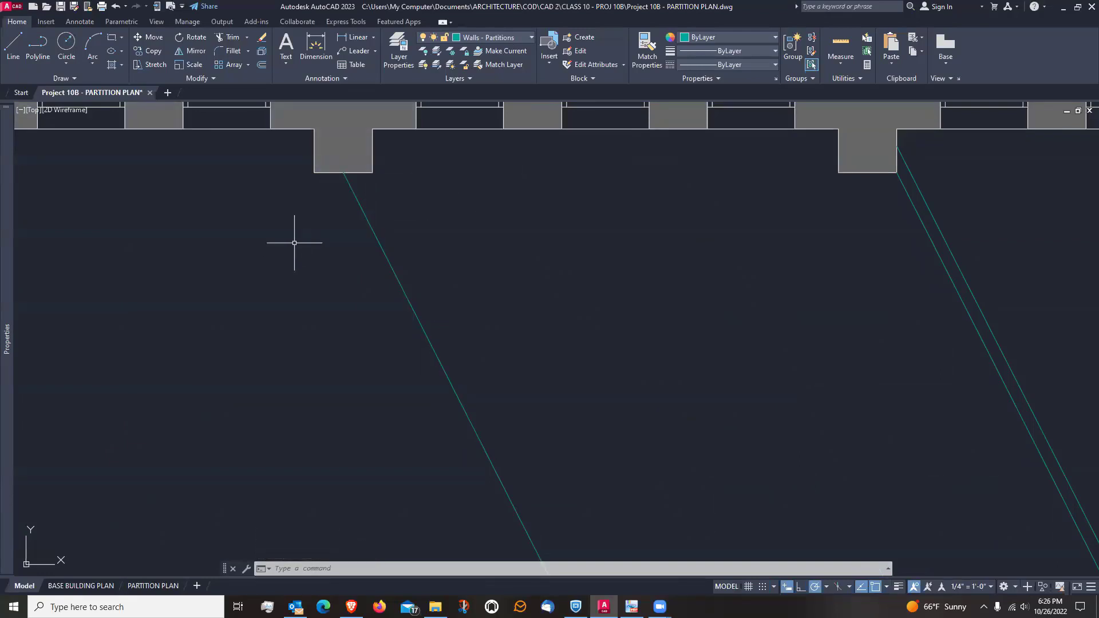
{"action": "type", "text": "o"}
{"action": "key", "text": "Return"}
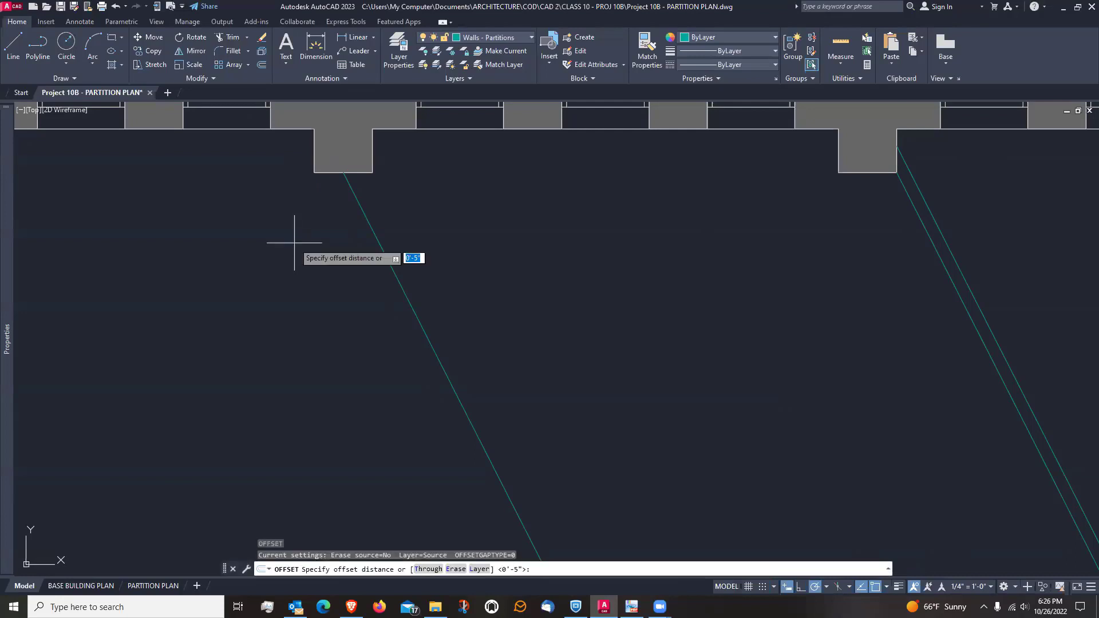
{"action": "type", "text": "2.5"}
{"action": "key", "text": "Return"}
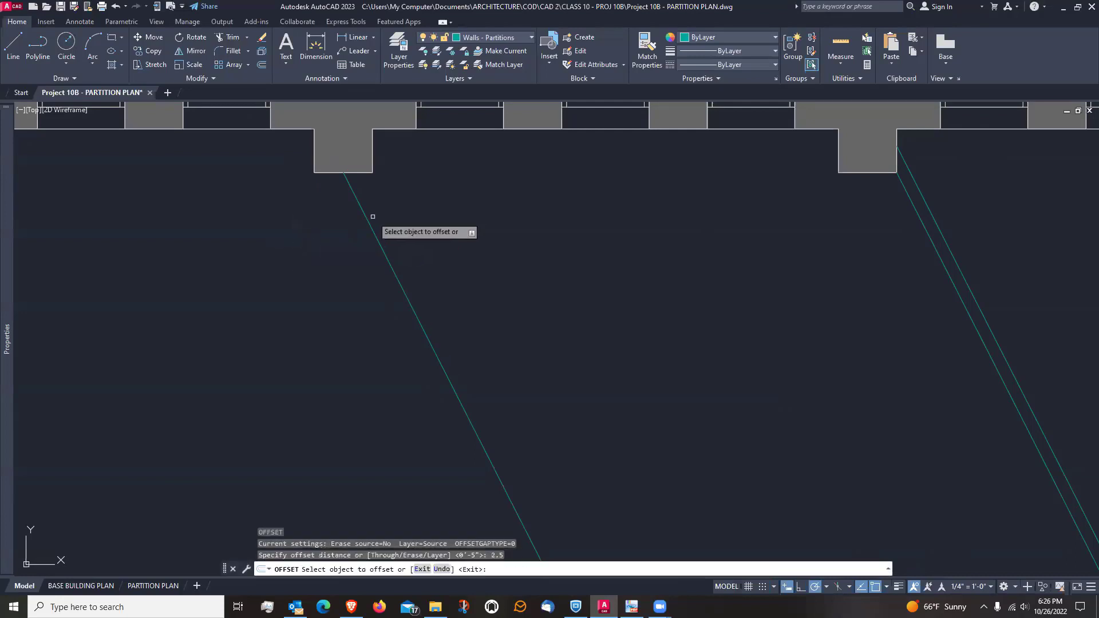
{"action": "left_click", "coordinate": [373, 232]}
{"action": "left_click", "coordinate": [409, 208]}
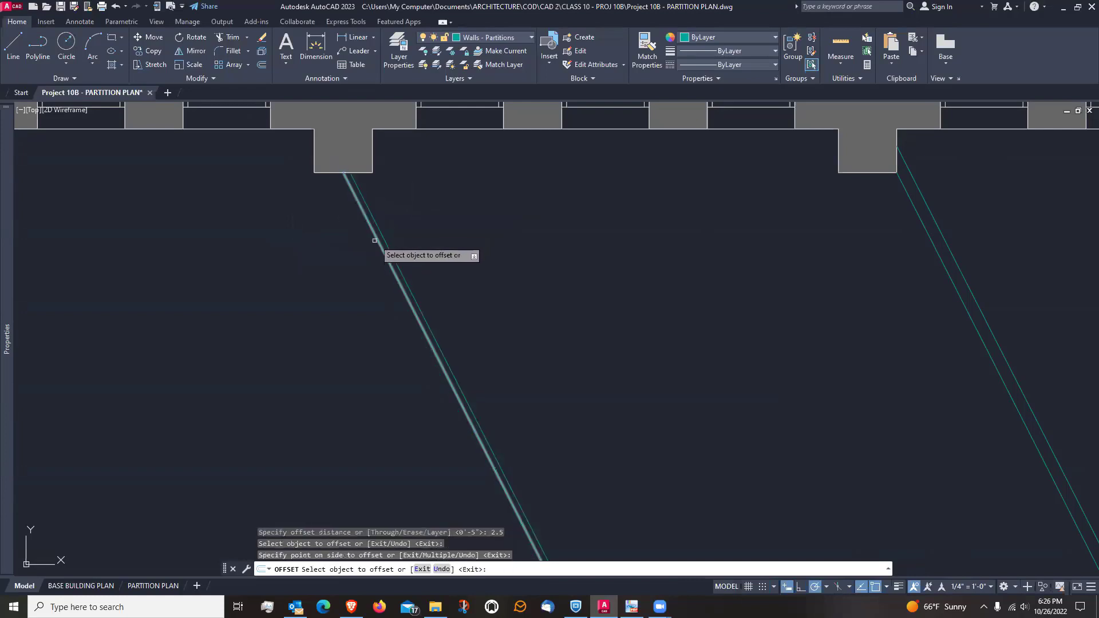
{"action": "left_click", "coordinate": [383, 248]}
{"action": "left_click", "coordinate": [335, 252]}
{"action": "key", "text": "Return"}
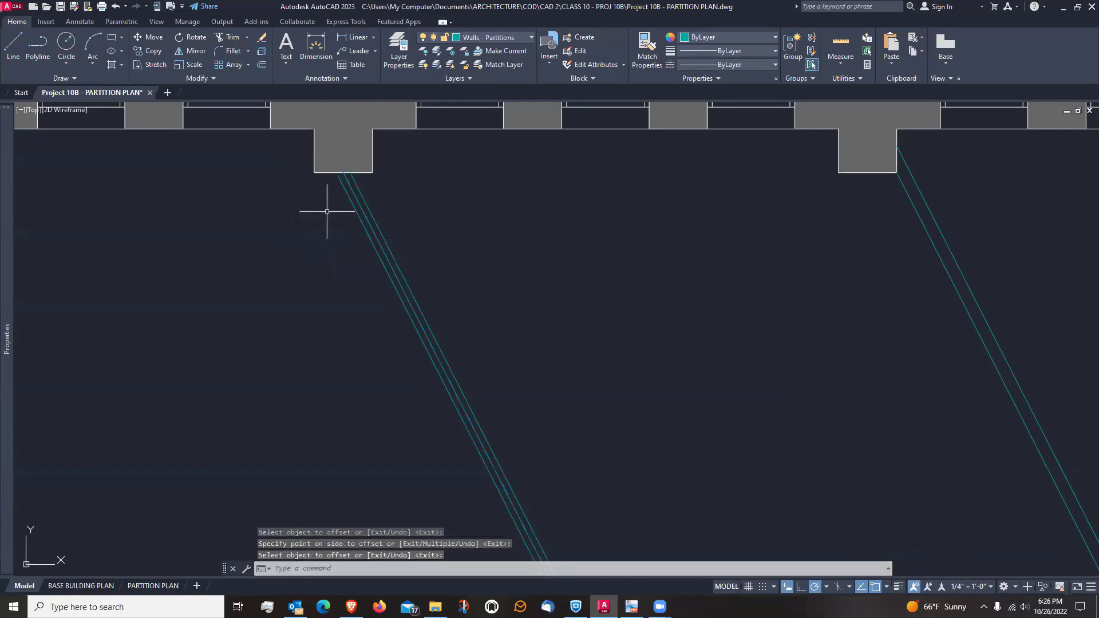
Trim and extend the two offset partition lines so both end exactly on the pier's inner face
{"action": "scroll", "coordinate": [325, 177], "scroll_direction": "up", "scroll_amount": 4}
{"action": "left_click", "coordinate": [228, 37]}
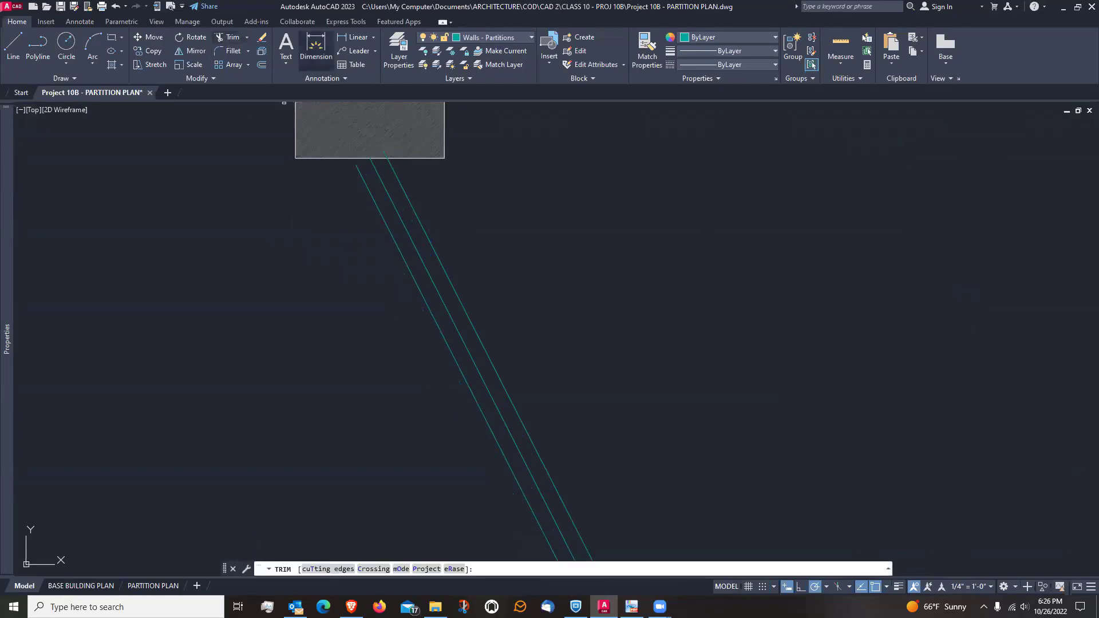
{"action": "scroll", "coordinate": [393, 127], "scroll_direction": "up", "scroll_amount": 2}
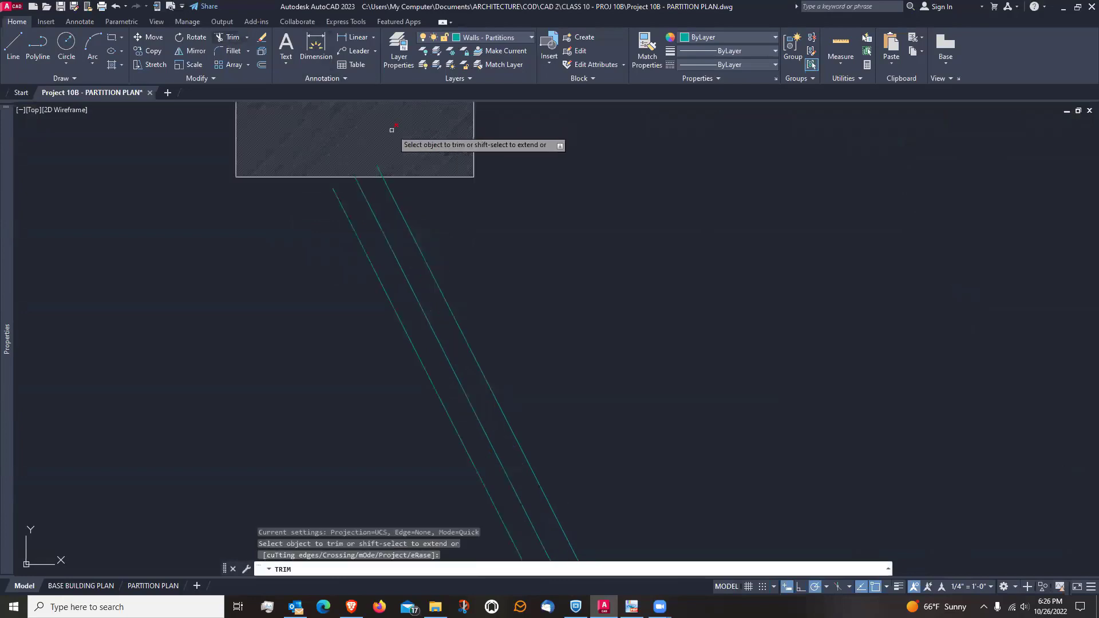
{"action": "left_click", "coordinate": [381, 171]}
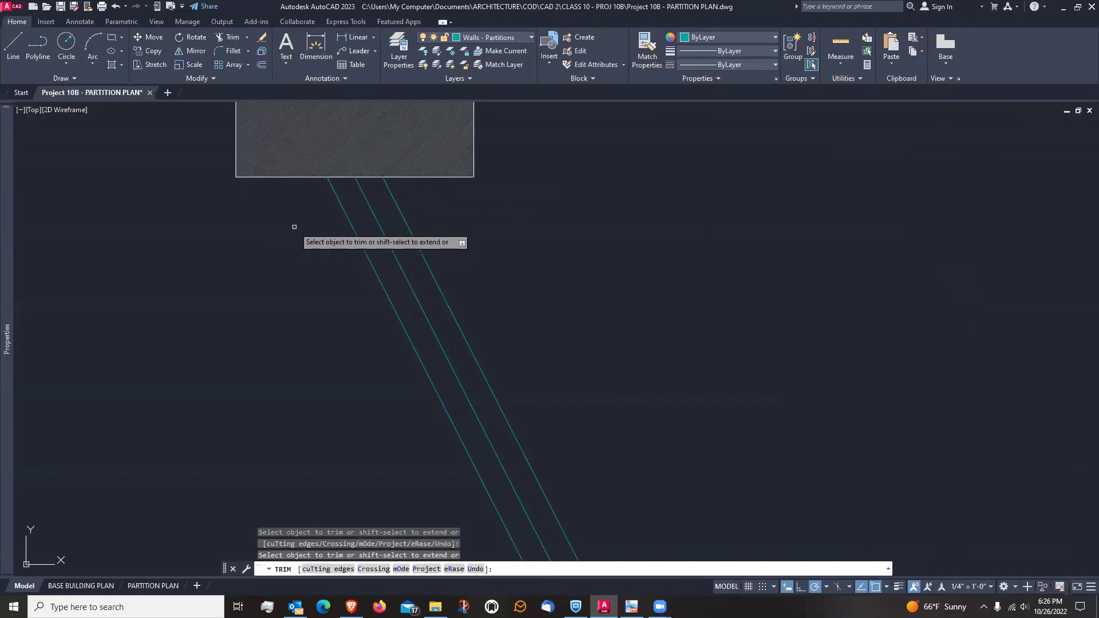
{"action": "key", "text": "Escape"}
Erase the centerline between the two new partition lines
{"action": "type", "text": "e"}
{"action": "key", "text": "Return"}
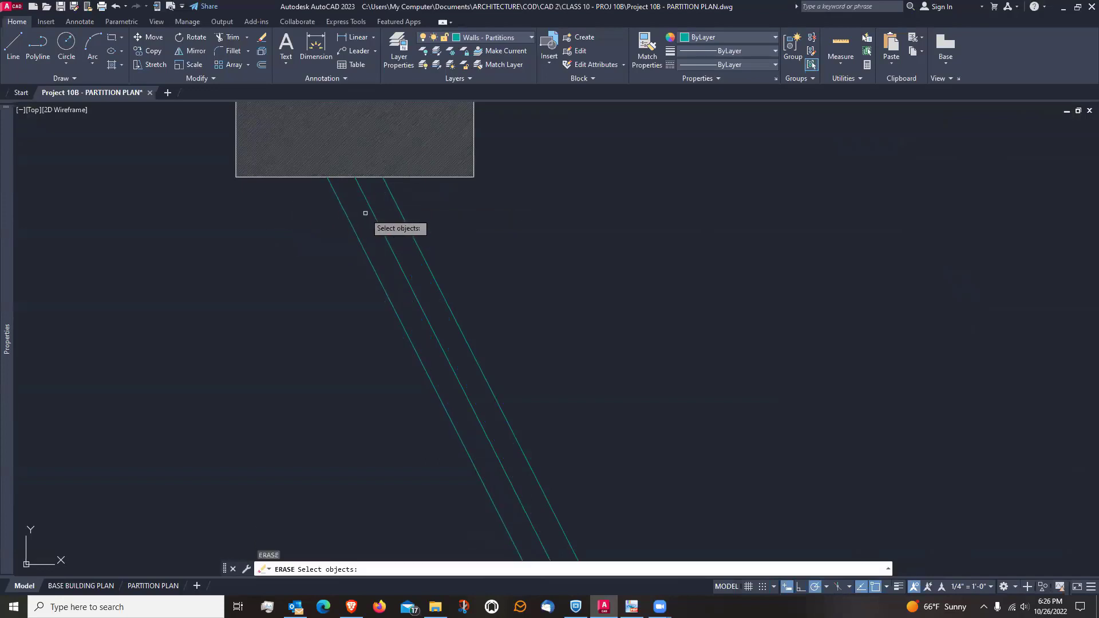
{"action": "left_click", "coordinate": [372, 207]}
{"action": "key", "text": "Return"}
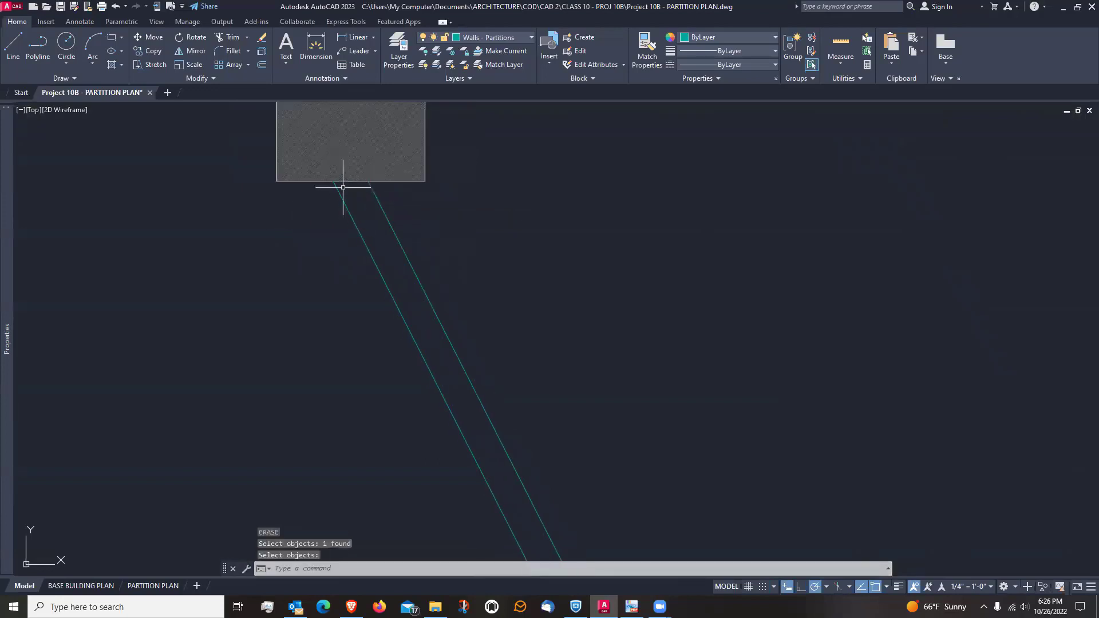
Draw a short guide line at 207° from the pier end of the new partition's left line, perpendicular to the partition
{"action": "scroll", "coordinate": [340, 192], "scroll_direction": "down", "scroll_amount": 6}
{"action": "middle_click_drag", "start_coordinate": [257, 279], "coordinate": [254, 301]}
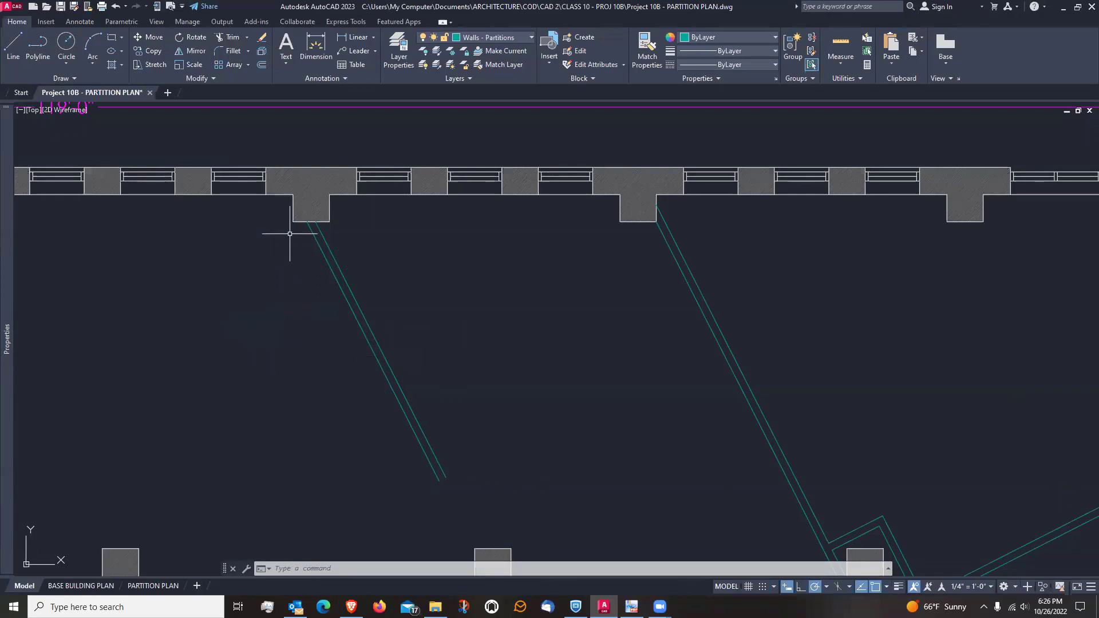
{"action": "scroll", "coordinate": [290, 235], "scroll_direction": "up", "scroll_amount": 2}
{"action": "scroll", "coordinate": [290, 238], "scroll_direction": "down", "scroll_amount": 5}
{"action": "scroll", "coordinate": [289, 297], "scroll_direction": "up", "scroll_amount": 3}
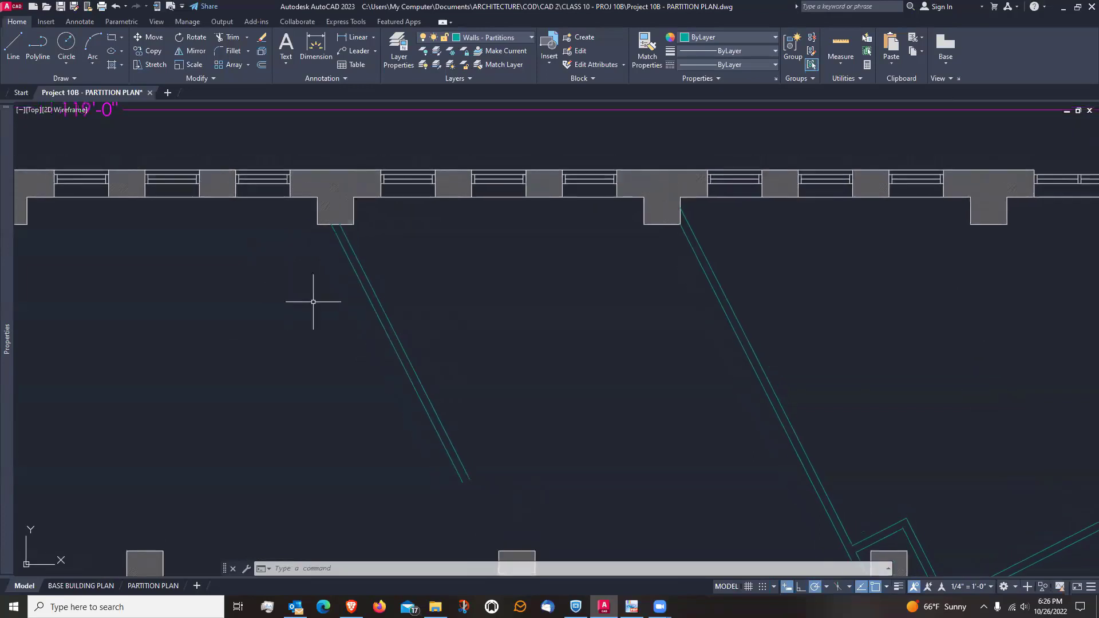
{"action": "type", "text": "l"}
{"action": "key", "text": "Return"}
{"action": "scroll", "coordinate": [319, 290], "scroll_direction": "up", "scroll_amount": 2}
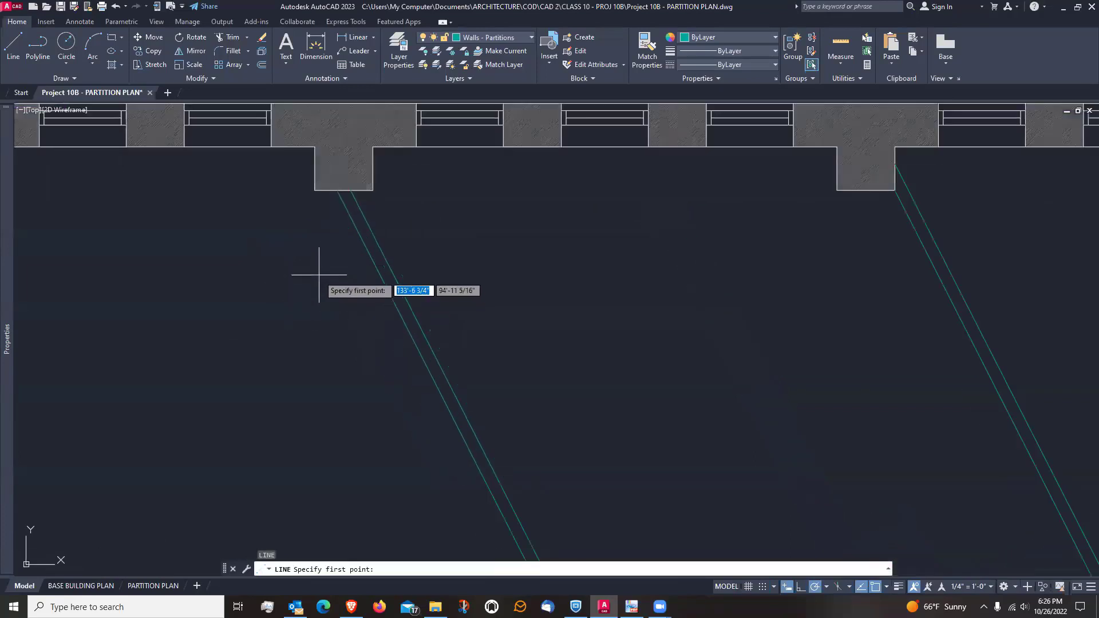
{"action": "left_click", "coordinate": [338, 191]}
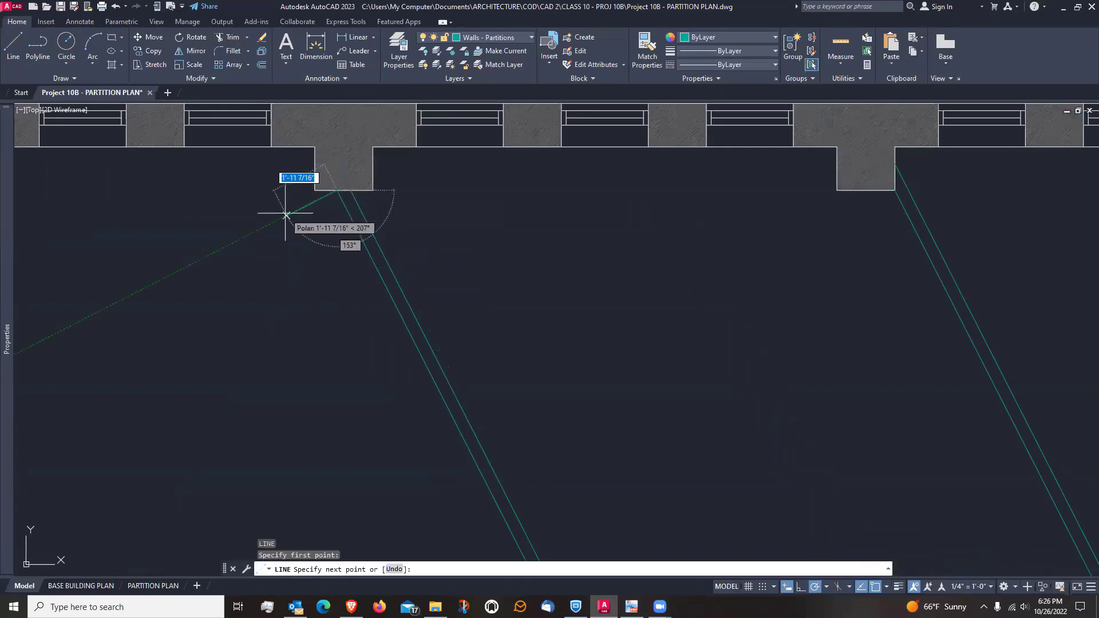
{"action": "left_click", "coordinate": [241, 235]}
{"action": "key", "text": "Return"}
Offset the short perpendicular guide line 16'-1" along the partition, away from the exterior wall
{"action": "scroll", "coordinate": [302, 251], "scroll_direction": "down", "scroll_amount": 3}
{"action": "scroll", "coordinate": [298, 286], "scroll_direction": "up", "scroll_amount": 1}
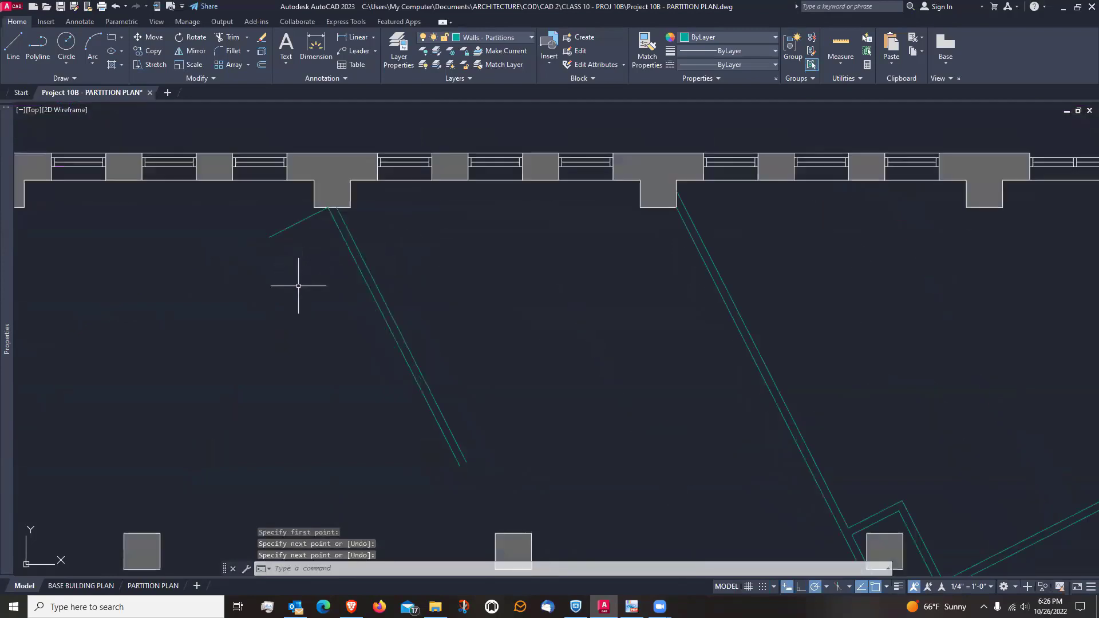
{"action": "middle_click_drag", "start_coordinate": [298, 286], "coordinate": [293, 273]}
{"action": "type", "text": "o"}
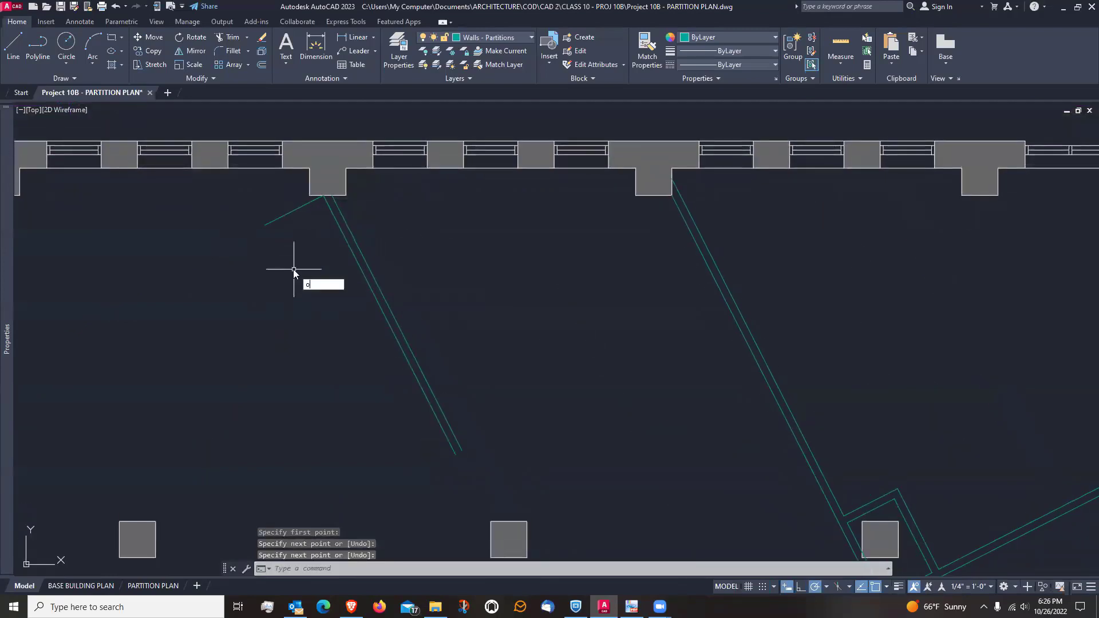
{"action": "key", "text": "Return"}
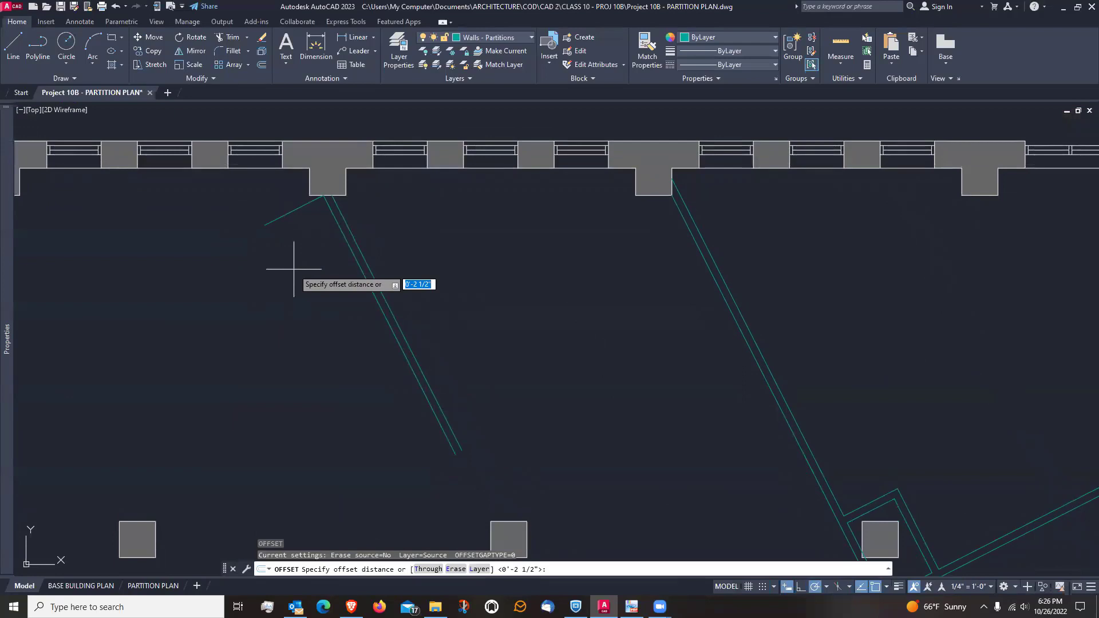
{"action": "type", "text": "16'1"}
{"action": "key", "text": "Return"}
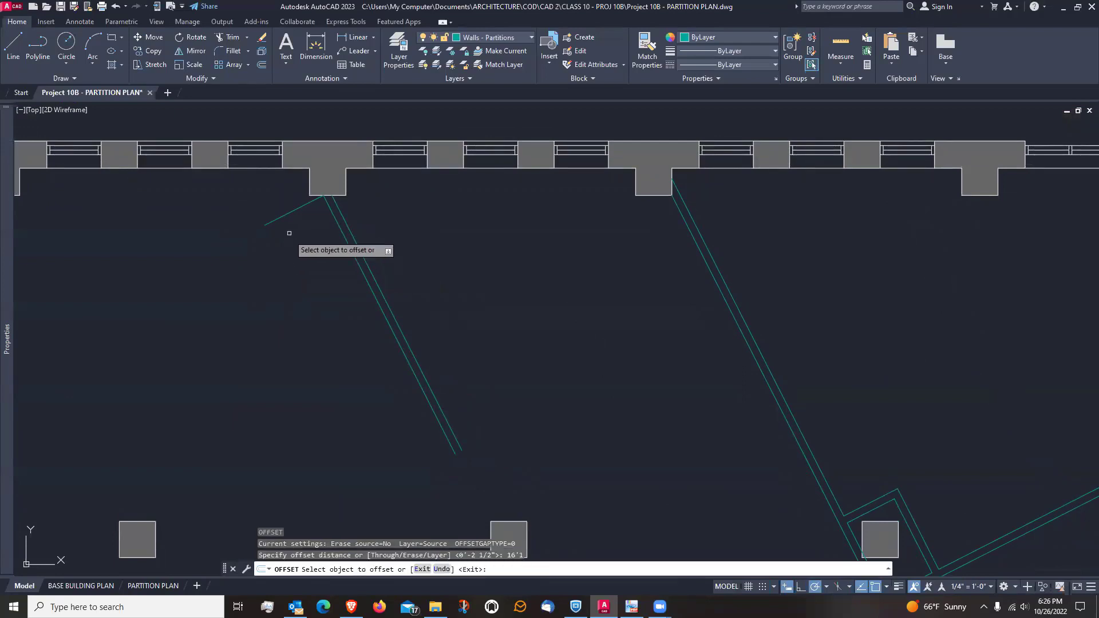
{"action": "left_click", "coordinate": [290, 213]}
{"action": "left_click", "coordinate": [327, 342]}
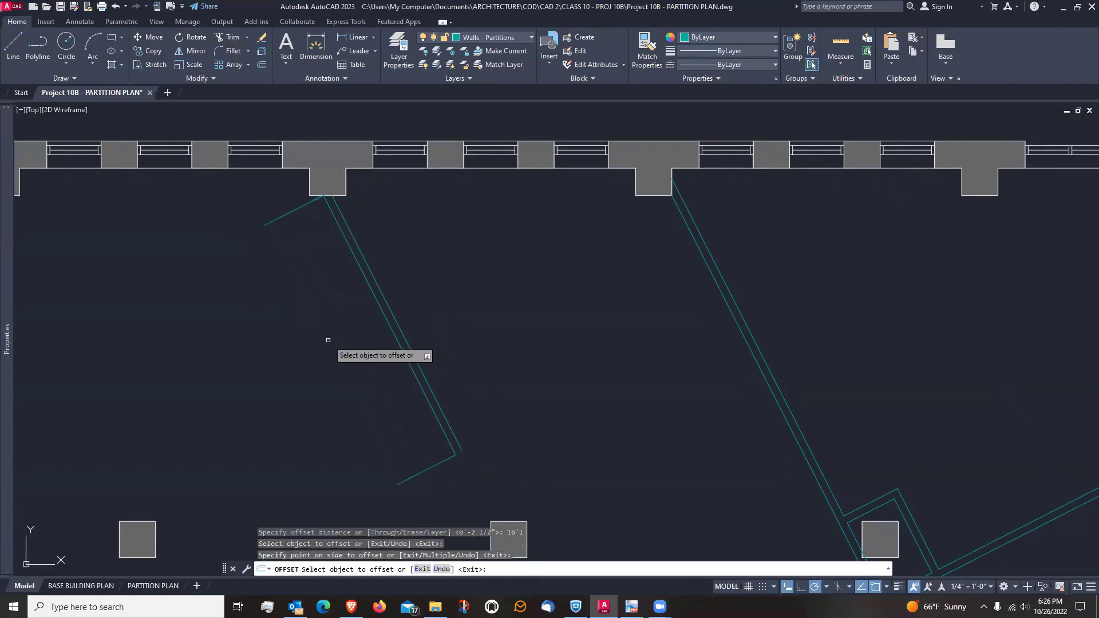
{"action": "key", "text": "Return"}
Extend the offset line across to the nearest face of the neighboring angled partition
{"action": "scroll", "coordinate": [457, 456], "scroll_direction": "up", "scroll_amount": 4}
{"action": "scroll", "coordinate": [352, 439], "scroll_direction": "down", "scroll_amount": 4}
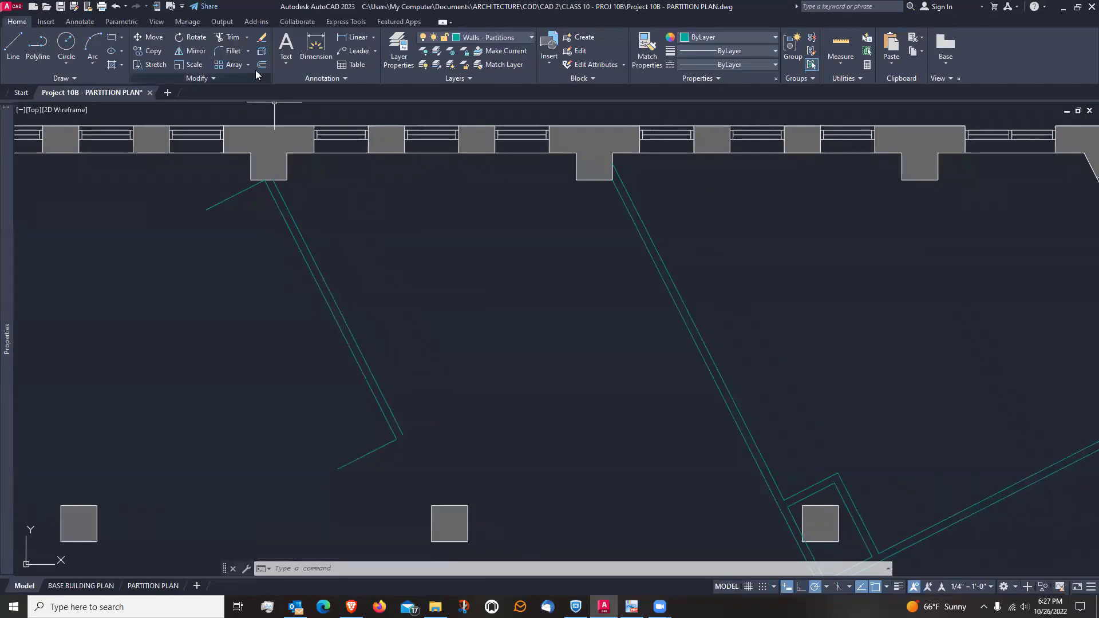
{"action": "left_click", "coordinate": [229, 37]}
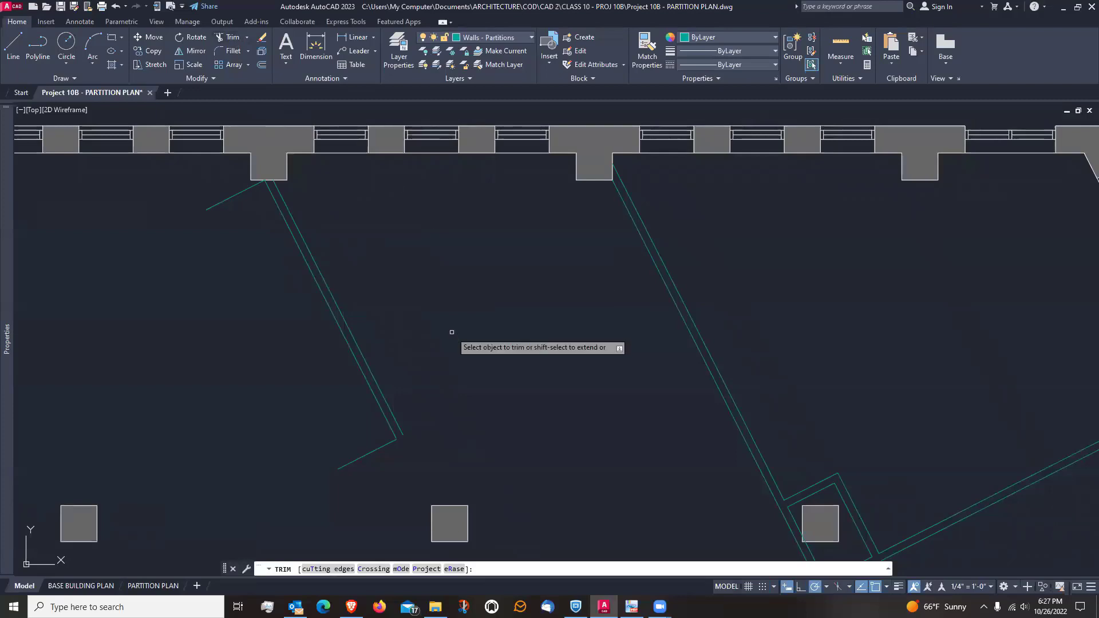
{"action": "left_click", "coordinate": [389, 443], "text": "shift"}
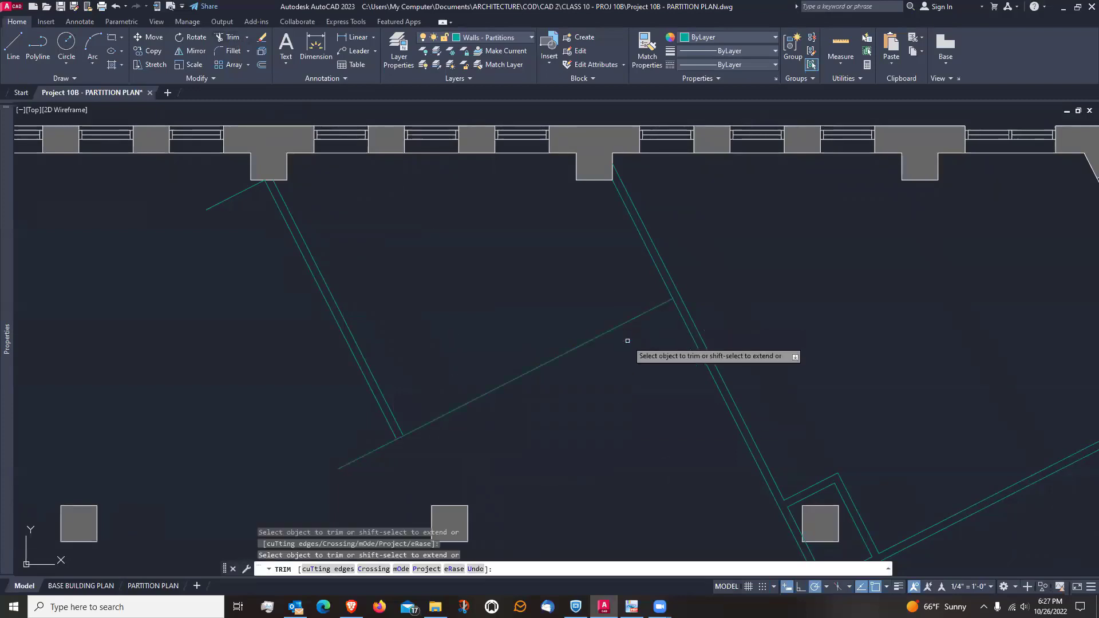
{"action": "key", "text": "Escape"}
Offset the extended cross partition line 5" toward the exterior wall to form the wall's second face
{"action": "type", "text": "o"}
{"action": "key", "text": "Return"}
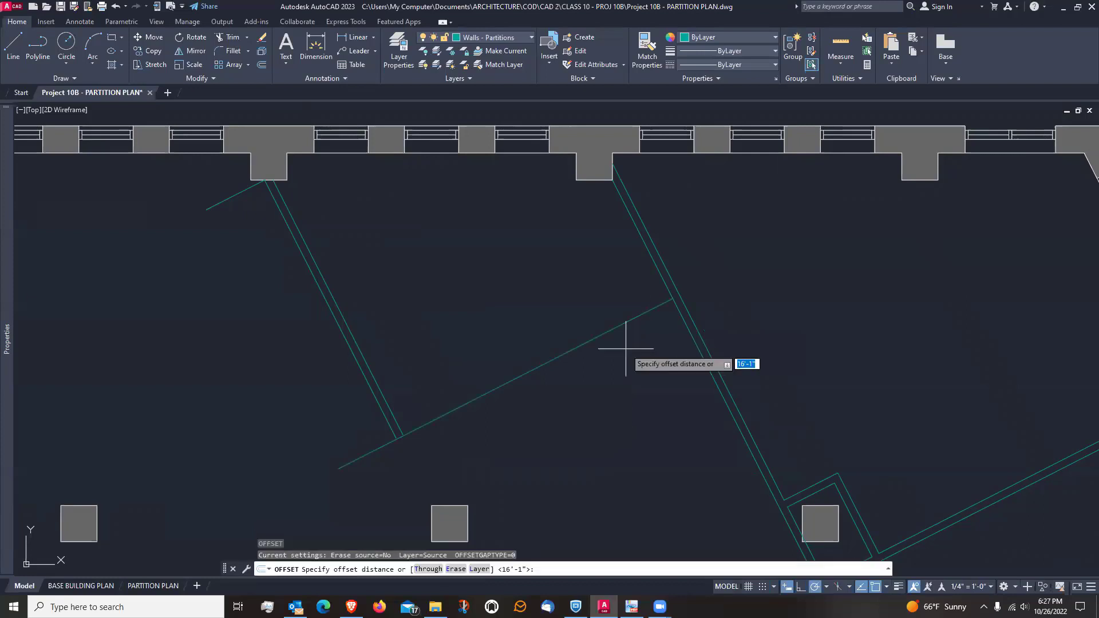
{"action": "type", "text": "5"}
{"action": "key", "text": "Return"}
{"action": "left_click", "coordinate": [622, 326]}
{"action": "left_click", "coordinate": [600, 300]}
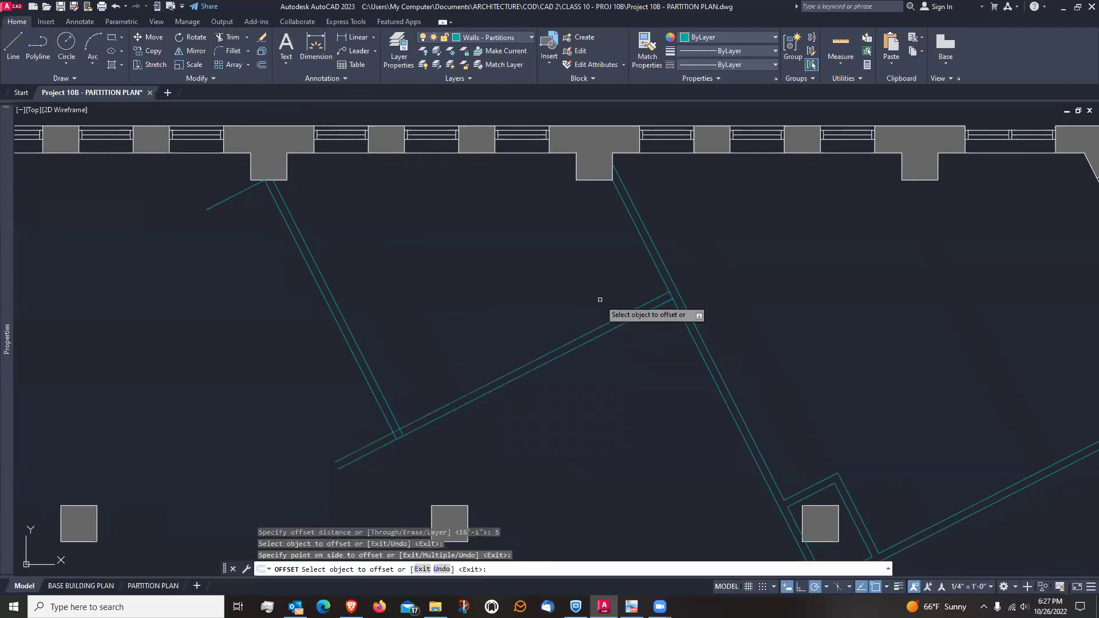
{"action": "key", "text": "Return"}
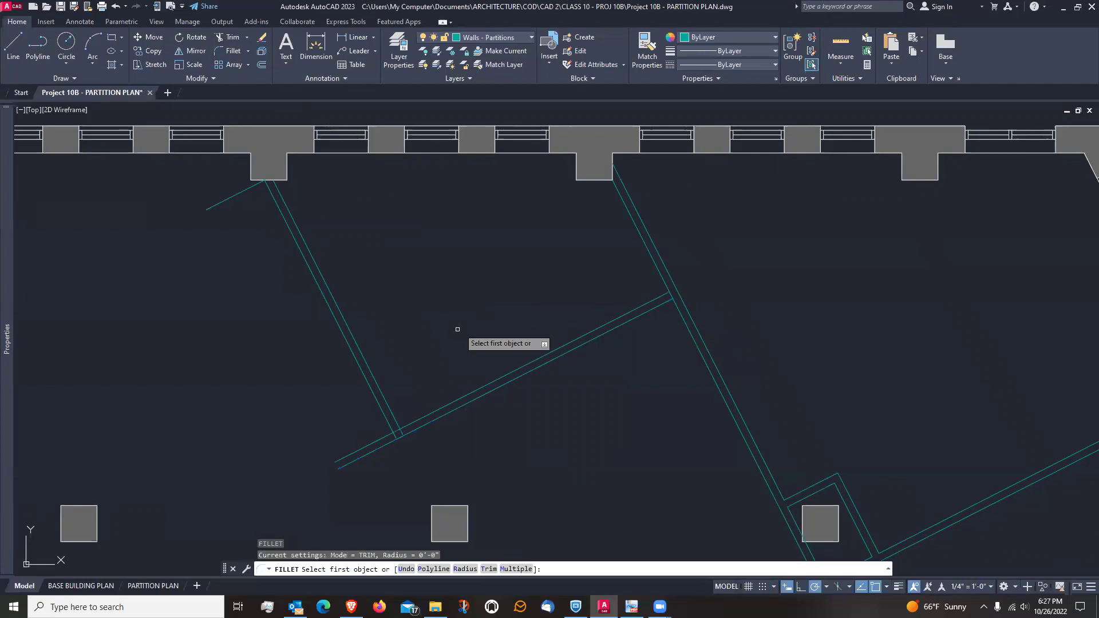
Fillet the inner and outer line pairs with radius 0 to form the corner between the angled partition and the cross partition
{"action": "left_click", "coordinate": [388, 404]}
{"action": "left_click", "coordinate": [413, 419]}
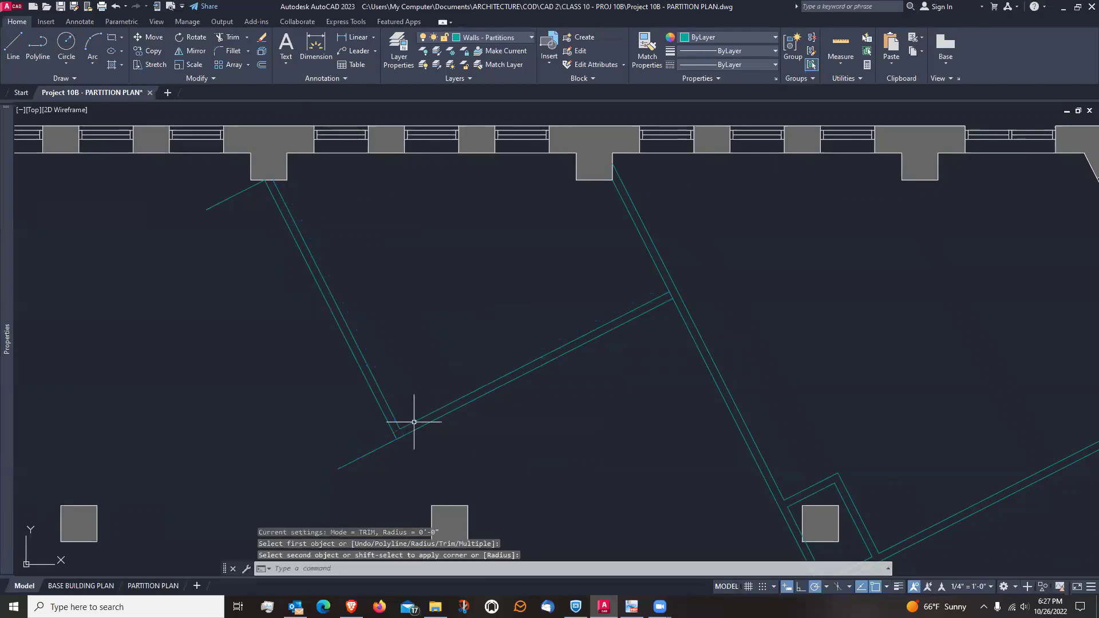
{"action": "key", "text": "Return"}
{"action": "left_click", "coordinate": [387, 422]}
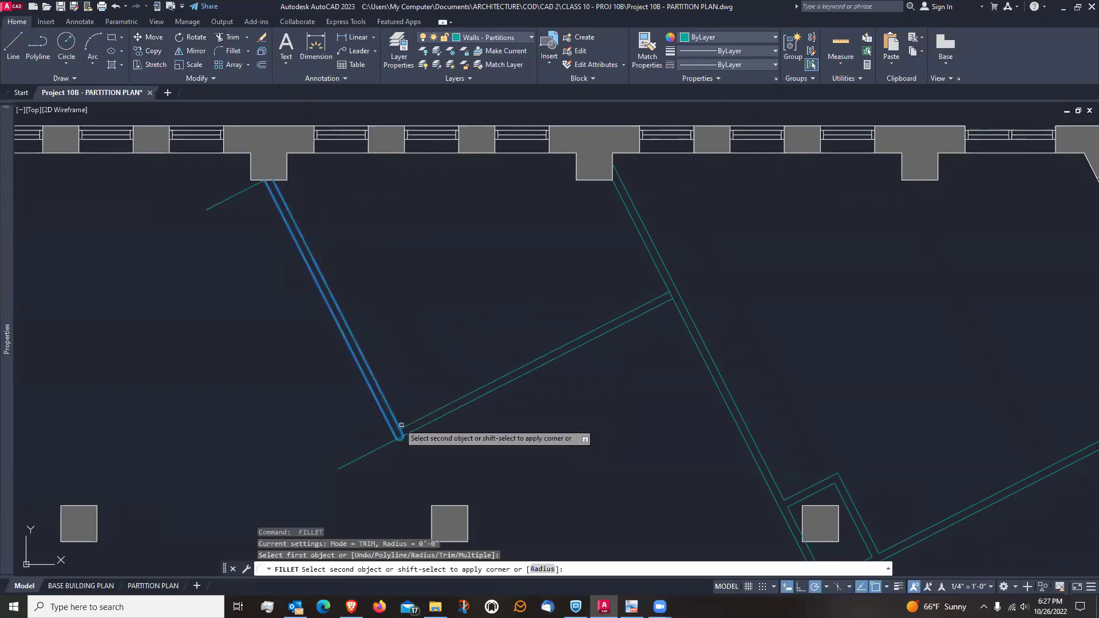
{"action": "left_click", "coordinate": [404, 439]}
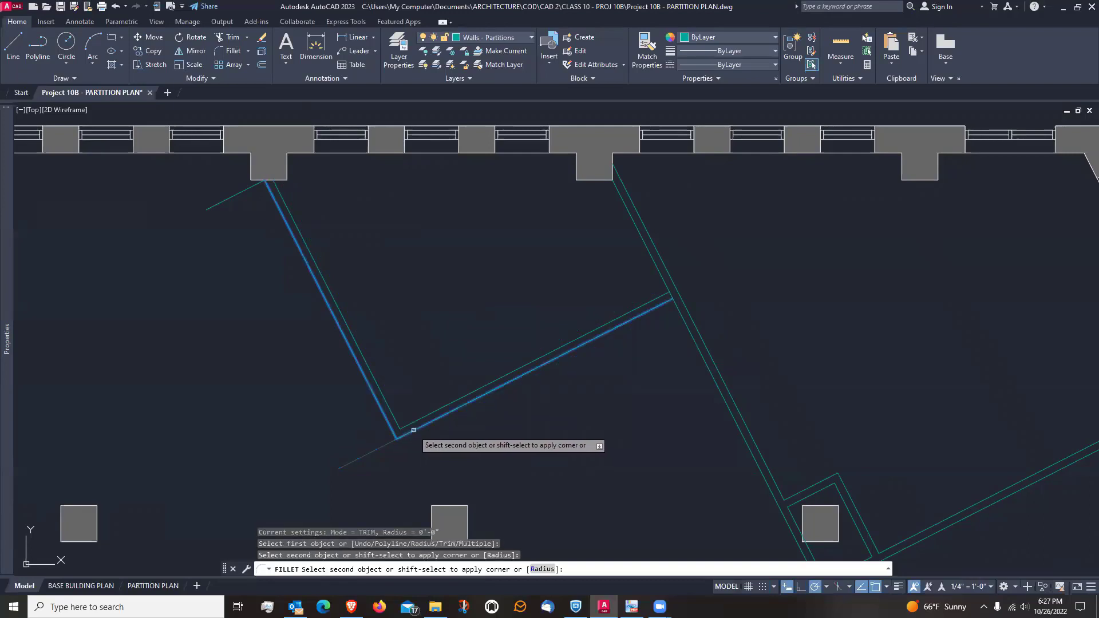
{"action": "left_click", "coordinate": [407, 425]}
{"action": "key", "text": "Escape"}
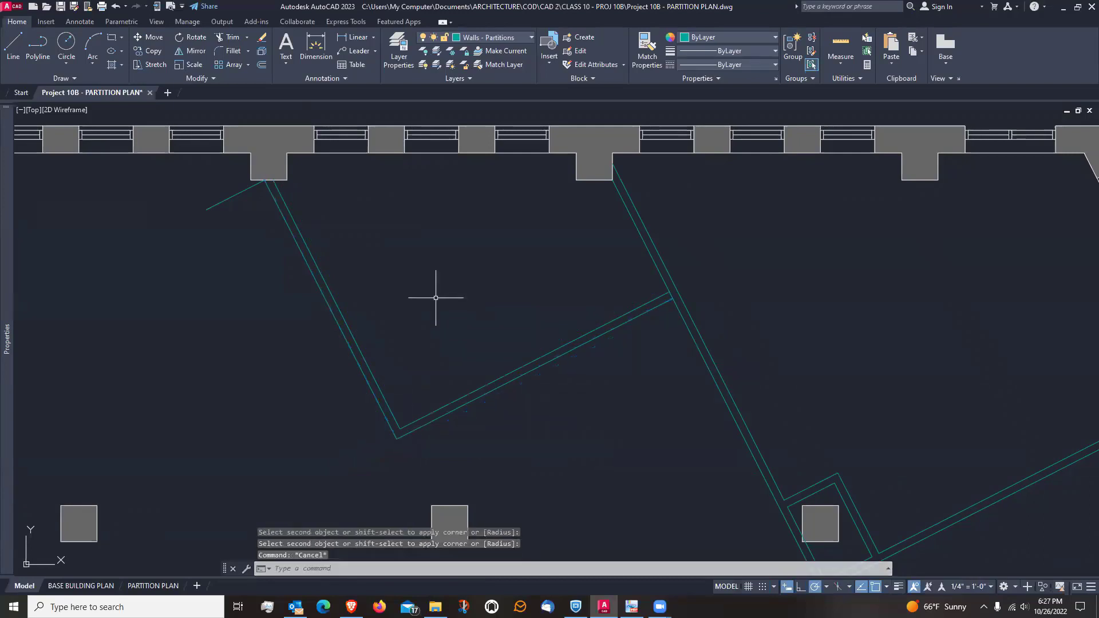
Erase the short guide line at the pier
{"action": "type", "text": "e"}
{"action": "key", "text": "Return"}
{"action": "left_click", "coordinate": [268, 260]}
{"action": "left_click", "coordinate": [200, 175]}
{"action": "scroll", "coordinate": [322, 299], "scroll_direction": "down", "scroll_amount": 2}
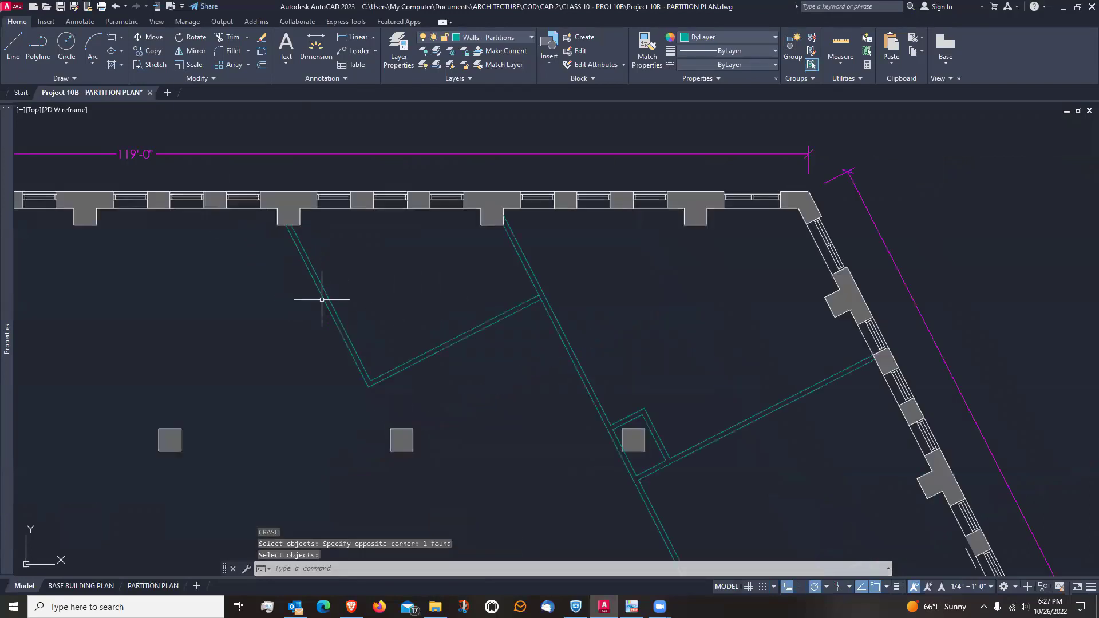
Trim the angled partition's face between the two cross partition lines to open the wall junction
{"action": "scroll", "coordinate": [608, 439], "scroll_direction": "up", "scroll_amount": 2}
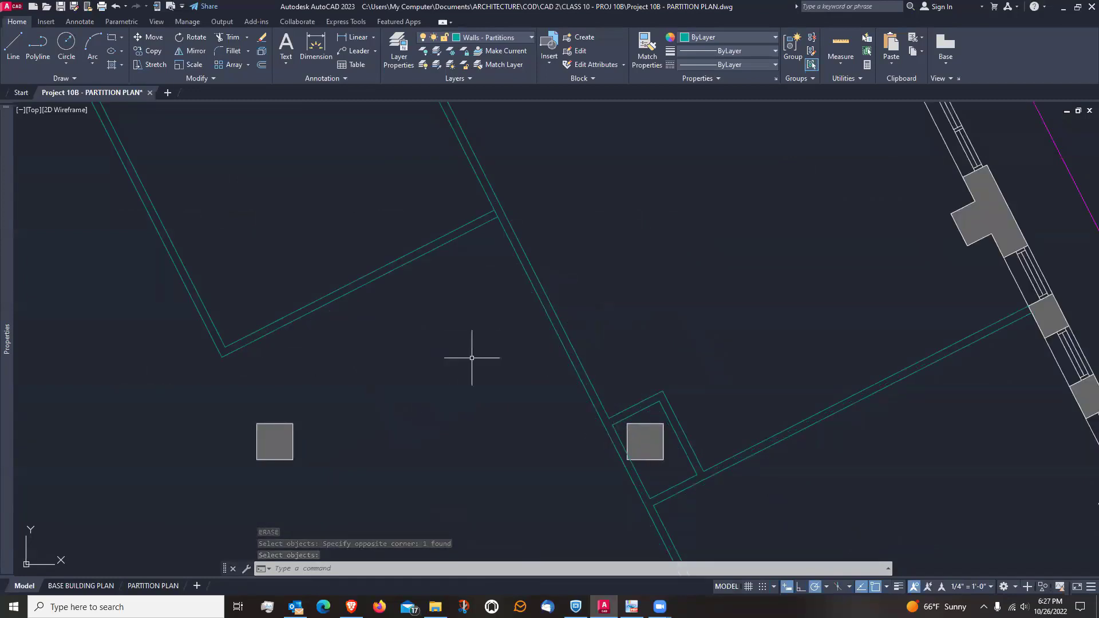
{"action": "scroll", "coordinate": [544, 393], "scroll_direction": "down", "scroll_amount": 2}
{"action": "scroll", "coordinate": [514, 285], "scroll_direction": "up", "scroll_amount": 2}
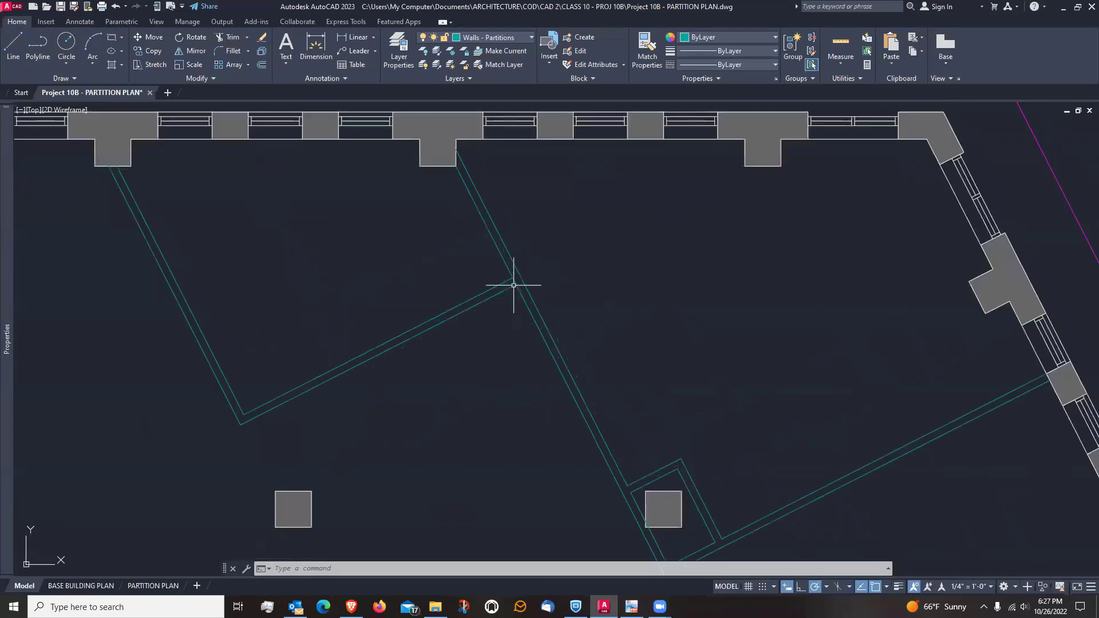
{"action": "scroll", "coordinate": [513, 285], "scroll_direction": "up", "scroll_amount": 2}
{"action": "scroll", "coordinate": [513, 285], "scroll_direction": "down", "scroll_amount": 2}
{"action": "left_click", "coordinate": [227, 38]}
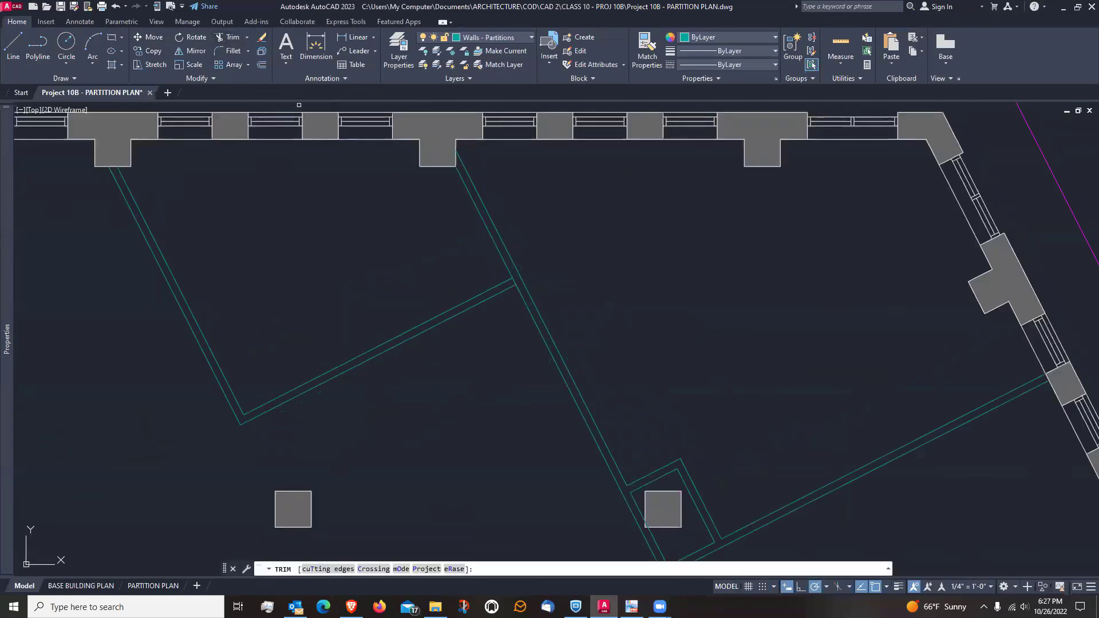
{"action": "scroll", "coordinate": [552, 277], "scroll_direction": "up", "scroll_amount": 2}
{"action": "left_click", "coordinate": [485, 286]}
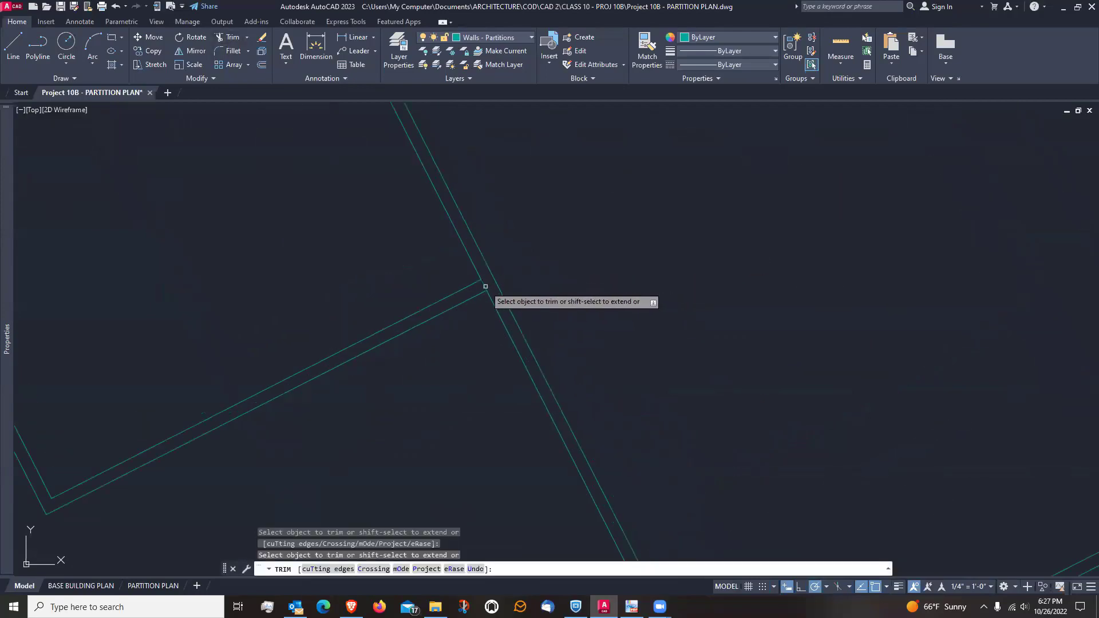
{"action": "scroll", "coordinate": [674, 306], "scroll_direction": "down", "scroll_amount": 2}
{"action": "key", "text": "Return"}
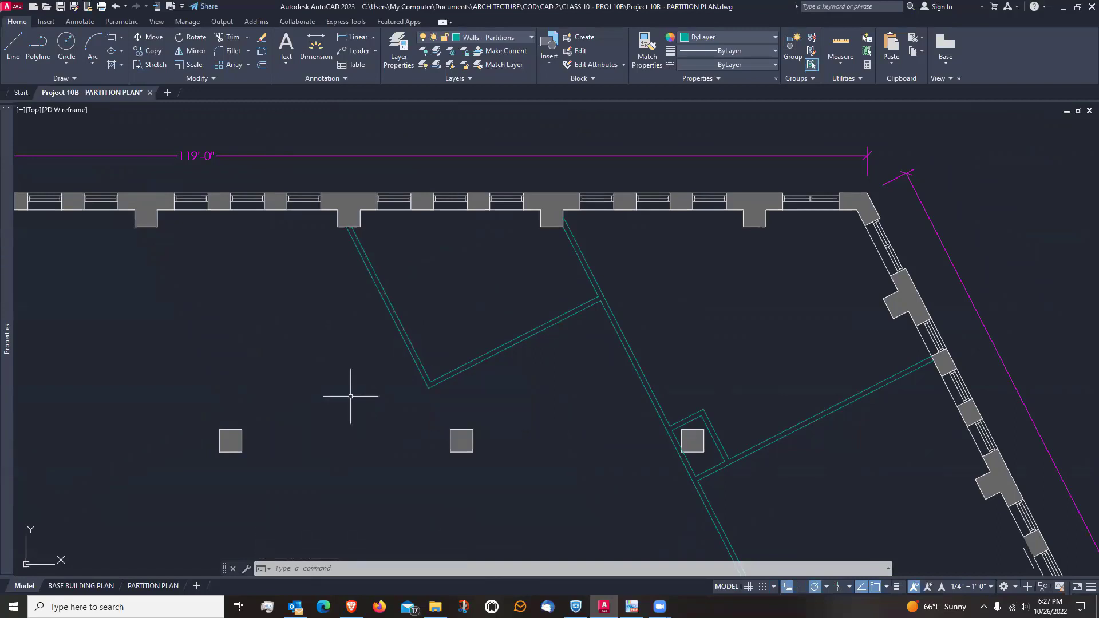
{"action": "middle_click_drag", "start_coordinate": [350, 397], "coordinate": [449, 396]}
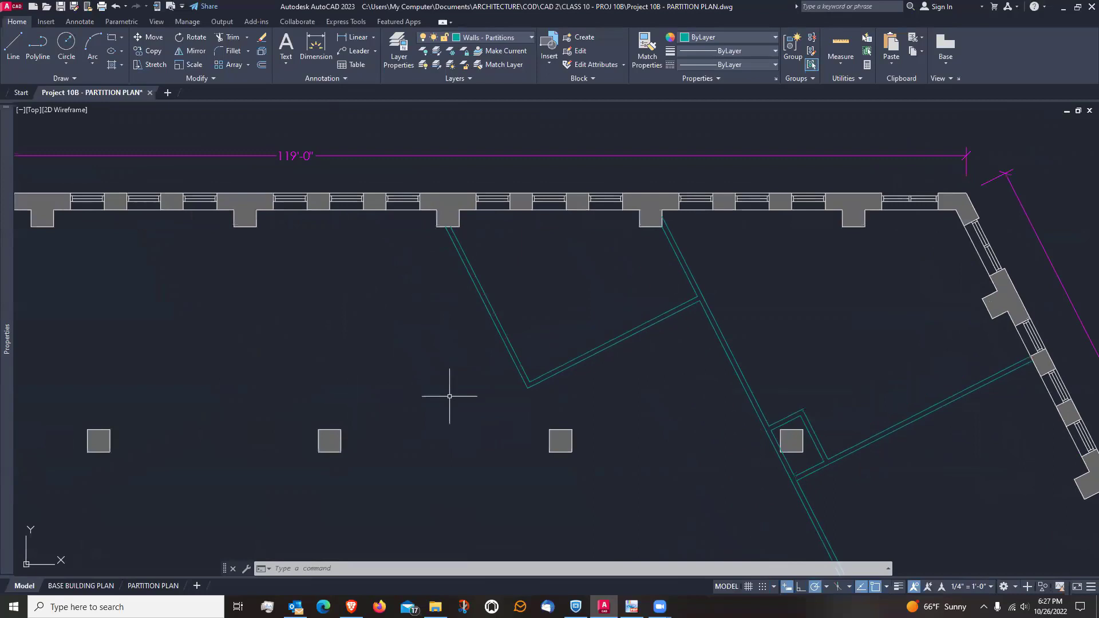
{"action": "scroll", "coordinate": [435, 378], "scroll_direction": "down", "scroll_amount": 2}
{"action": "middle_click_drag", "start_coordinate": [298, 344], "coordinate": [434, 305]}
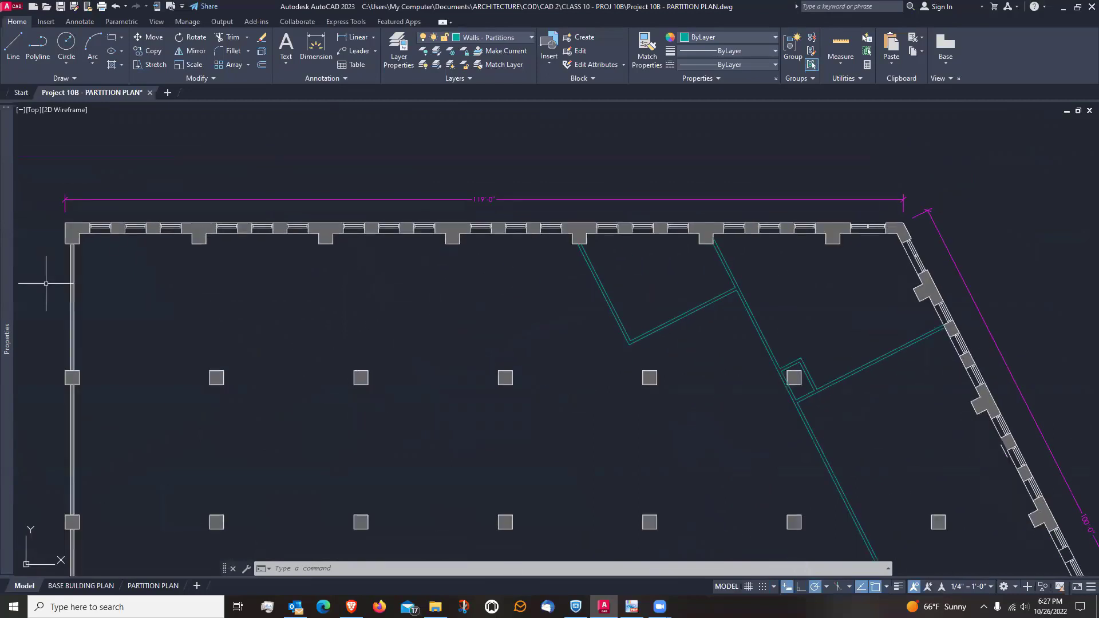
{"action": "key", "text": "alt+Tab"}
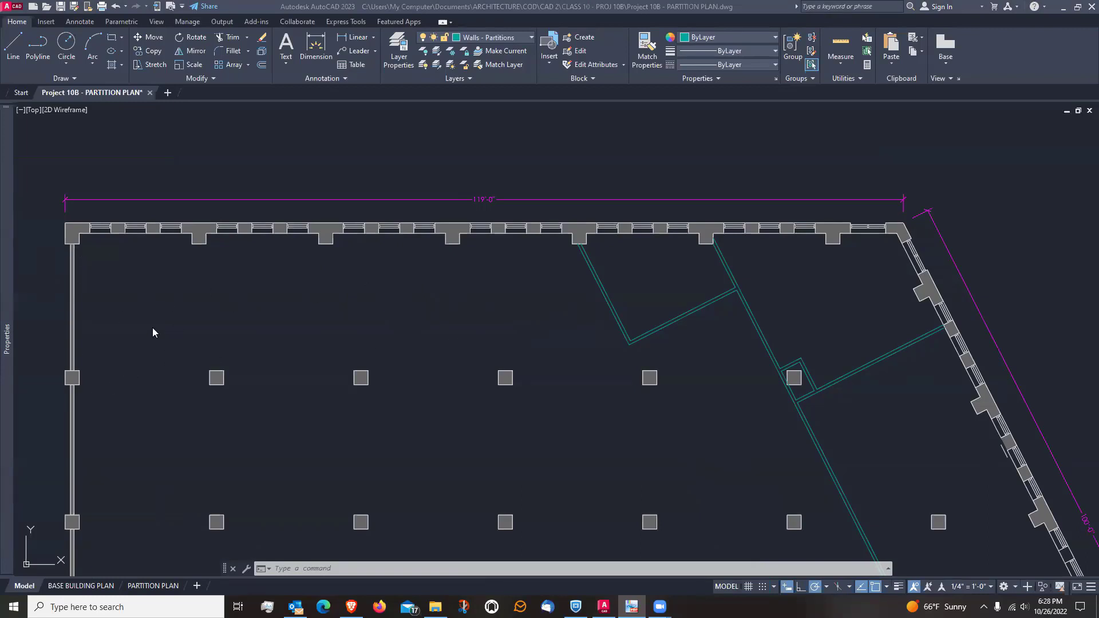
{"action": "left_click", "coordinate": [585, 342]}
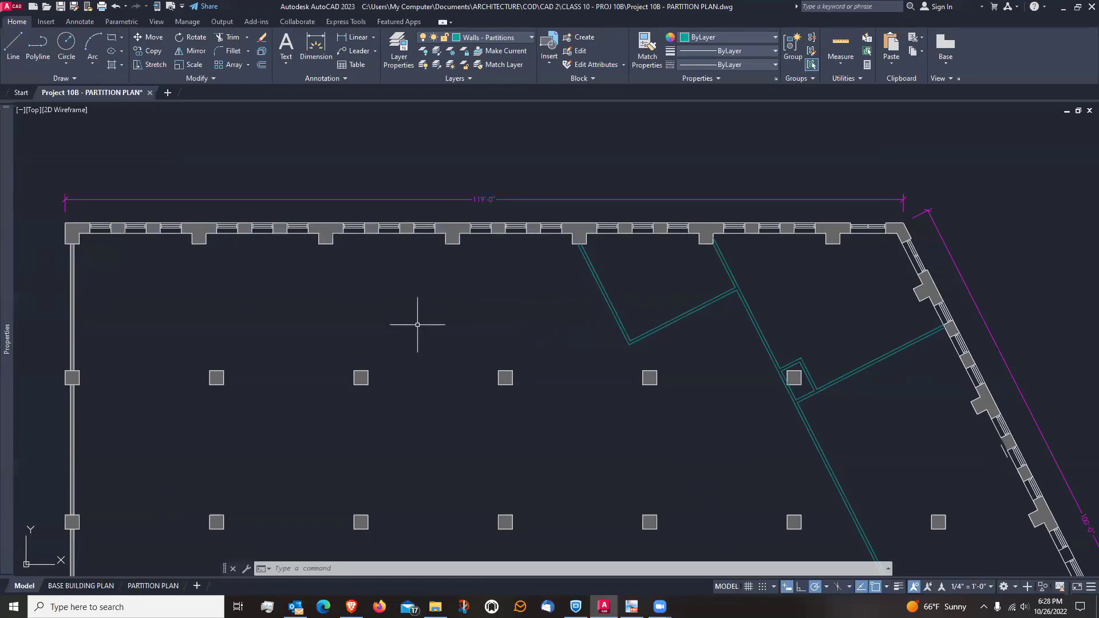
Copy the two-line angled partition that ends at the cross partition's corner, from its pier's midpoint to the adjacent pier's midpoint away from the angled exterior wall
{"action": "left_click", "coordinate": [151, 52]}
{"action": "scroll", "coordinate": [609, 298], "scroll_direction": "up", "scroll_amount": 2}
{"action": "left_click", "coordinate": [612, 247]}
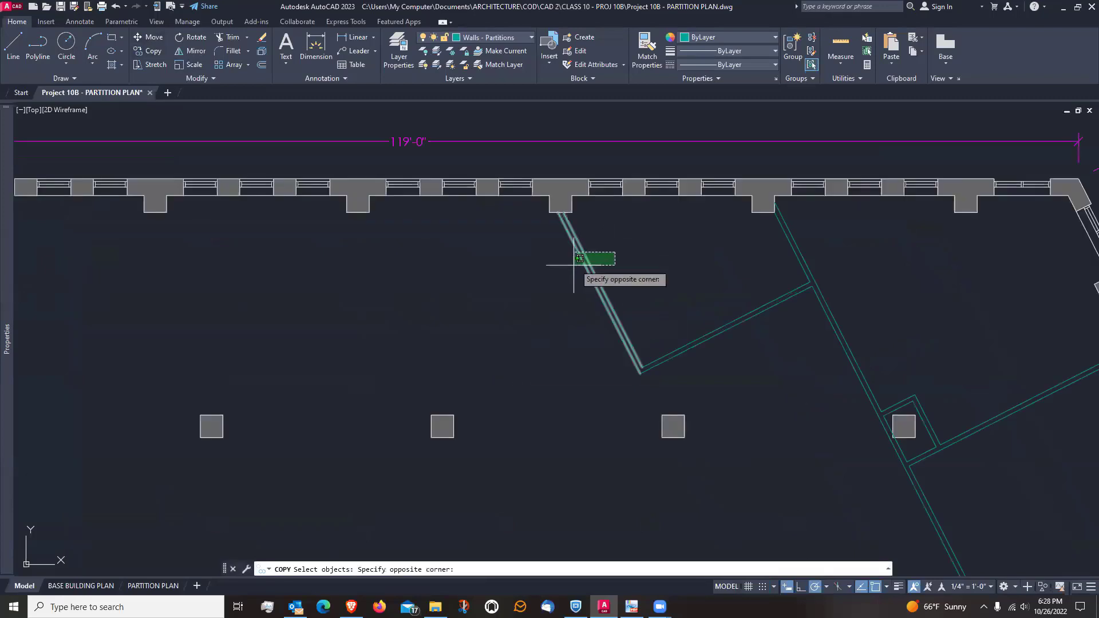
{"action": "left_click", "coordinate": [562, 267]}
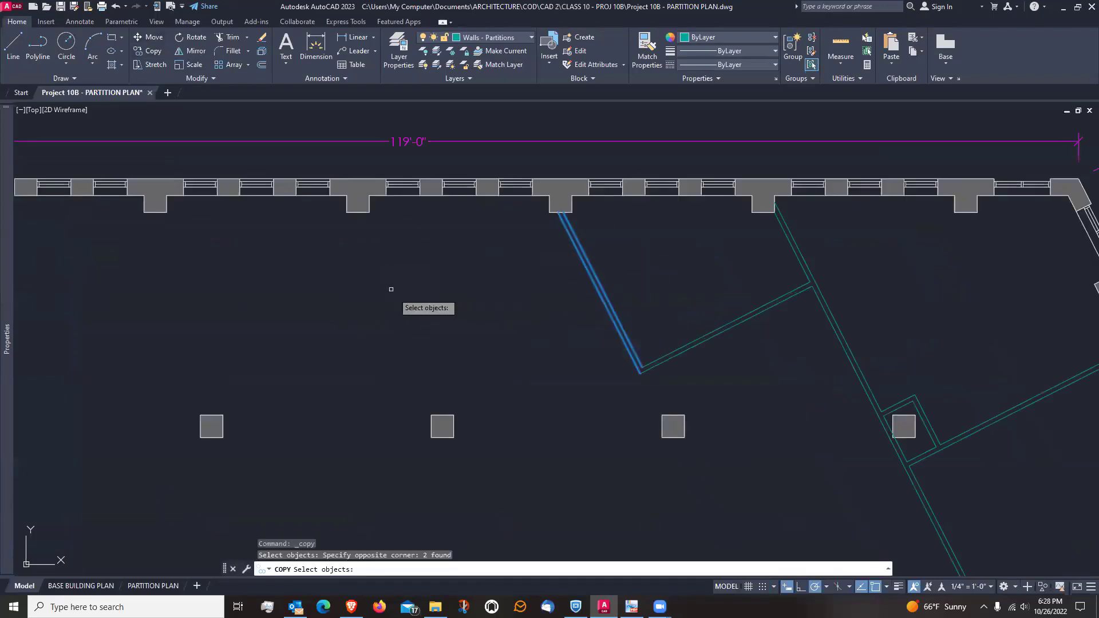
{"action": "scroll", "coordinate": [515, 317], "scroll_direction": "up", "scroll_amount": 4}
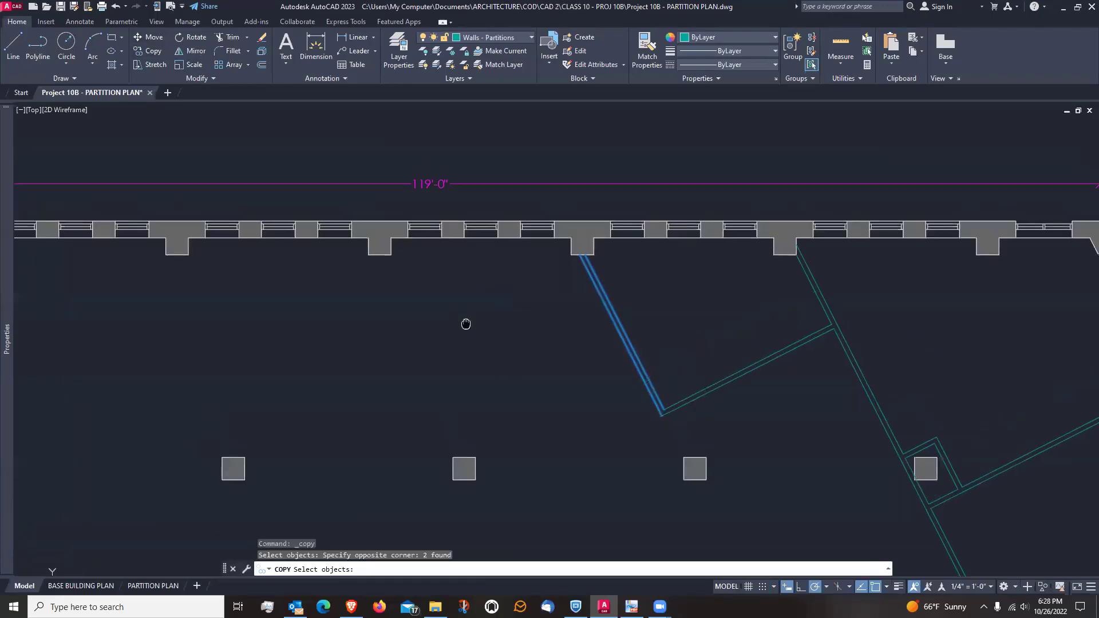
{"action": "scroll", "coordinate": [554, 315], "scroll_direction": "down", "scroll_amount": 2}
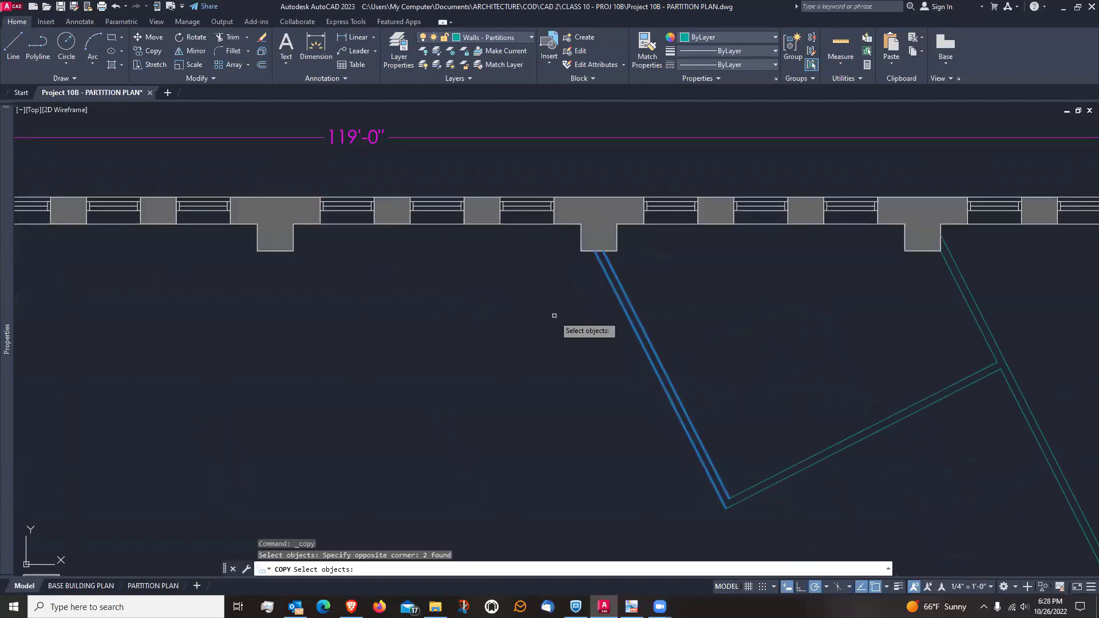
{"action": "key", "text": "Return"}
{"action": "scroll", "coordinate": [642, 229], "scroll_direction": "up", "scroll_amount": 3}
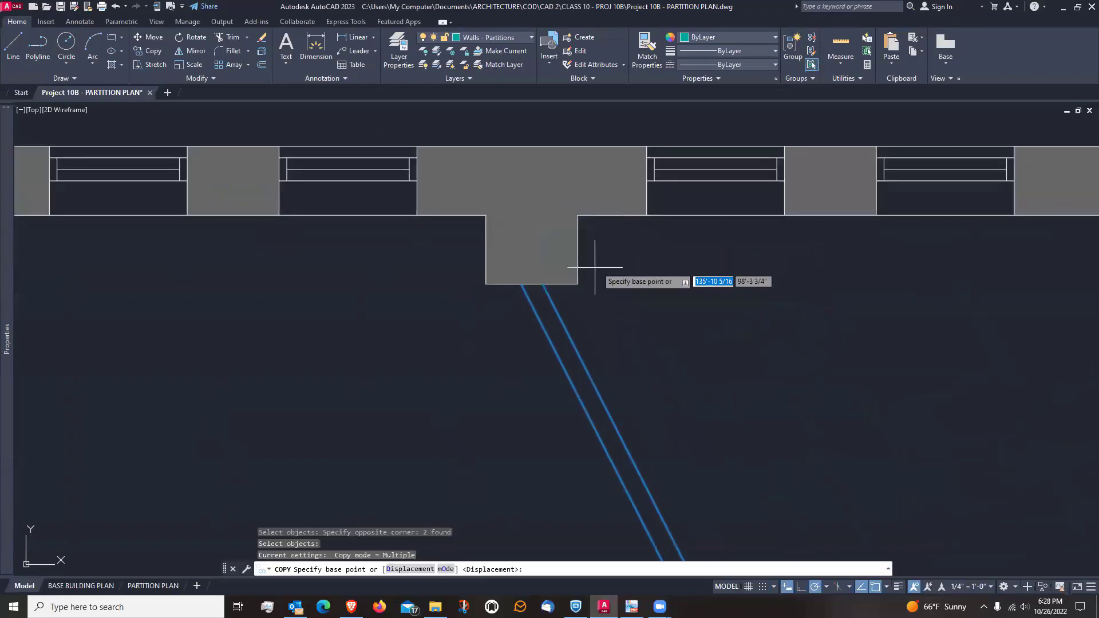
{"action": "left_click", "coordinate": [531, 283]}
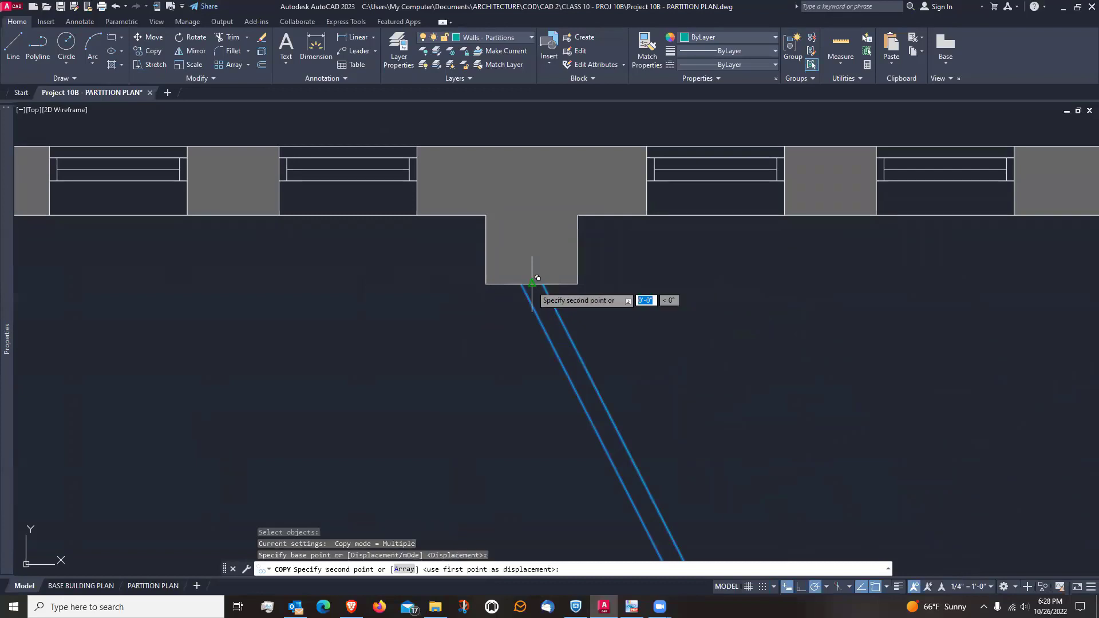
{"action": "scroll", "coordinate": [532, 283], "scroll_direction": "down", "scroll_amount": 5}
{"action": "scroll", "coordinate": [405, 319], "scroll_direction": "down", "scroll_amount": 2}
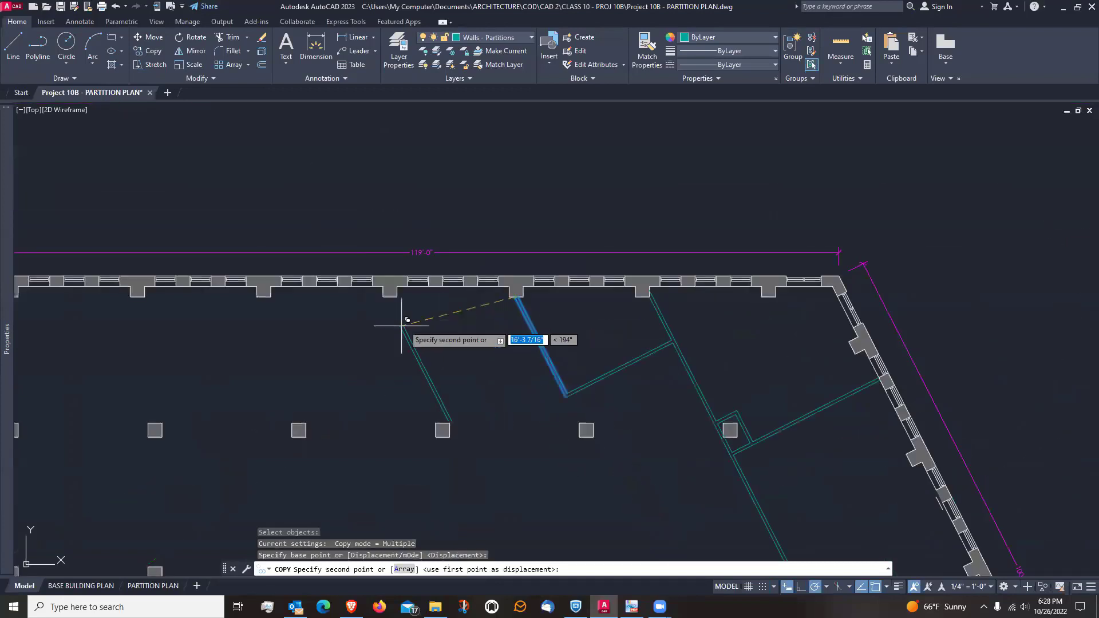
{"action": "scroll", "coordinate": [393, 315], "scroll_direction": "up", "scroll_amount": 7}
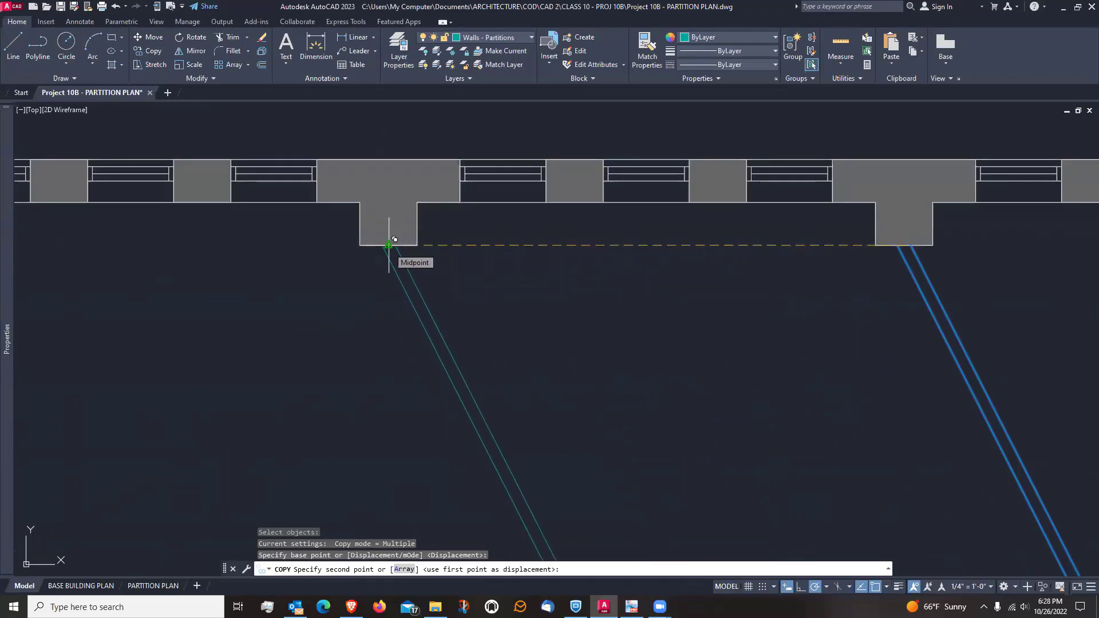
{"action": "left_click", "coordinate": [394, 240]}
Place two more copies of the angled partition at the bottom midpoints of the following two piers along the 119'-0" wall
{"action": "scroll", "coordinate": [663, 302], "scroll_direction": "down", "scroll_amount": 4}
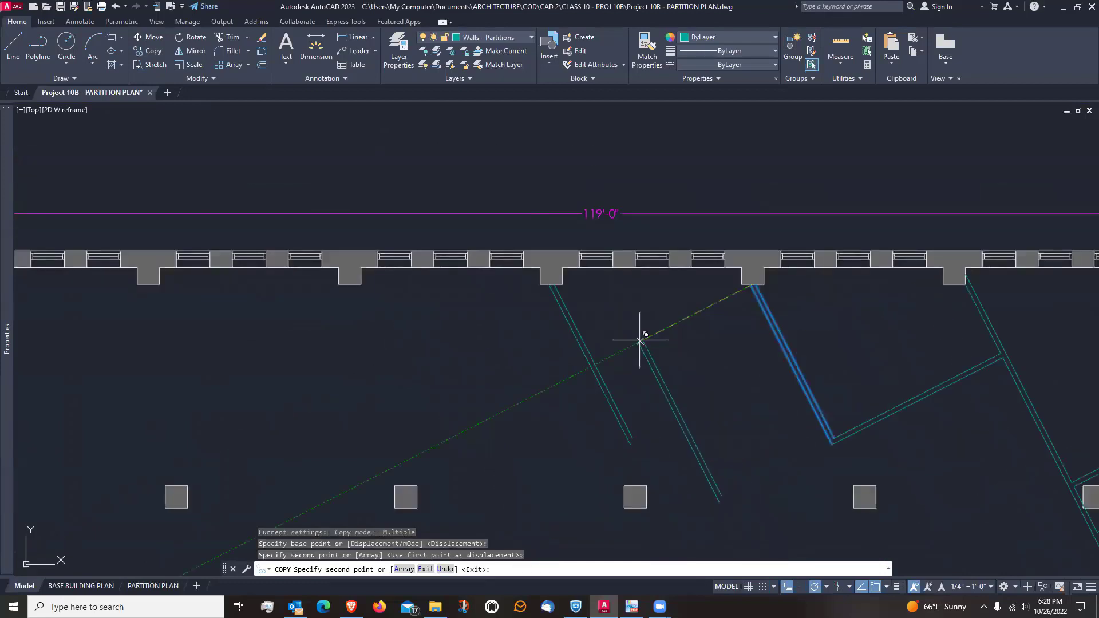
{"action": "scroll", "coordinate": [378, 318], "scroll_direction": "up", "scroll_amount": 2}
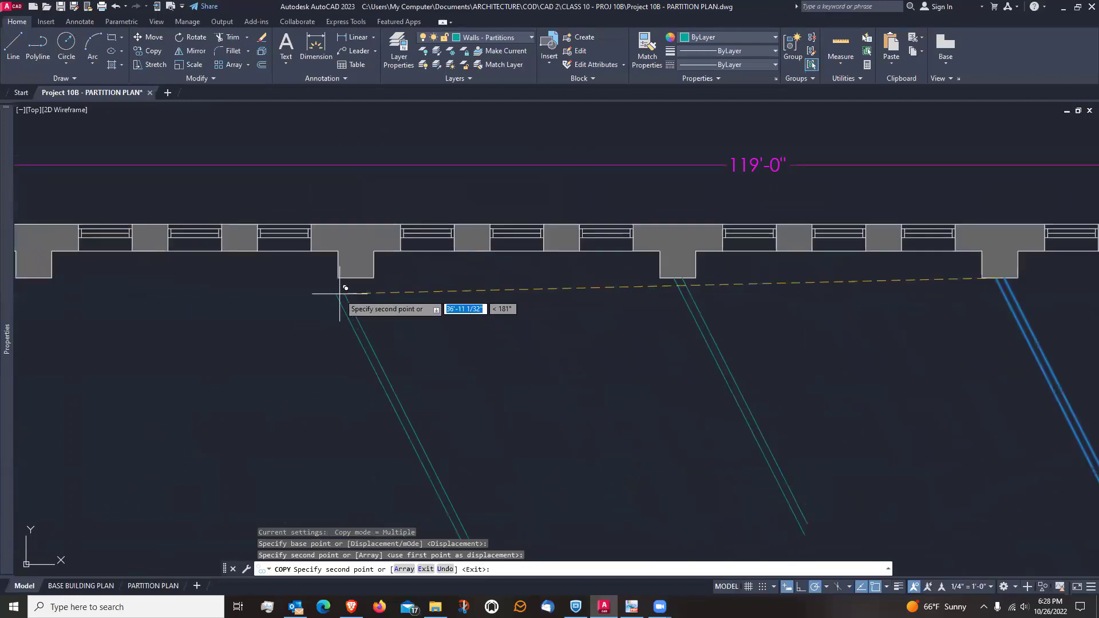
{"action": "left_click", "coordinate": [356, 278]}
{"action": "scroll", "coordinate": [356, 279], "scroll_direction": "down", "scroll_amount": 2}
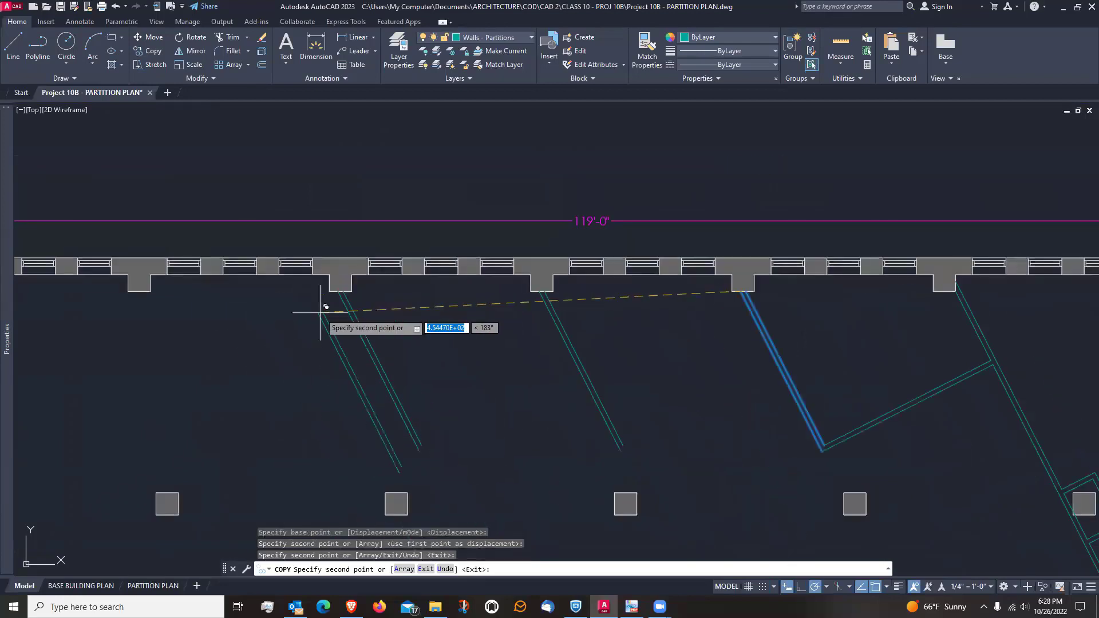
{"action": "scroll", "coordinate": [146, 281], "scroll_direction": "up", "scroll_amount": 4}
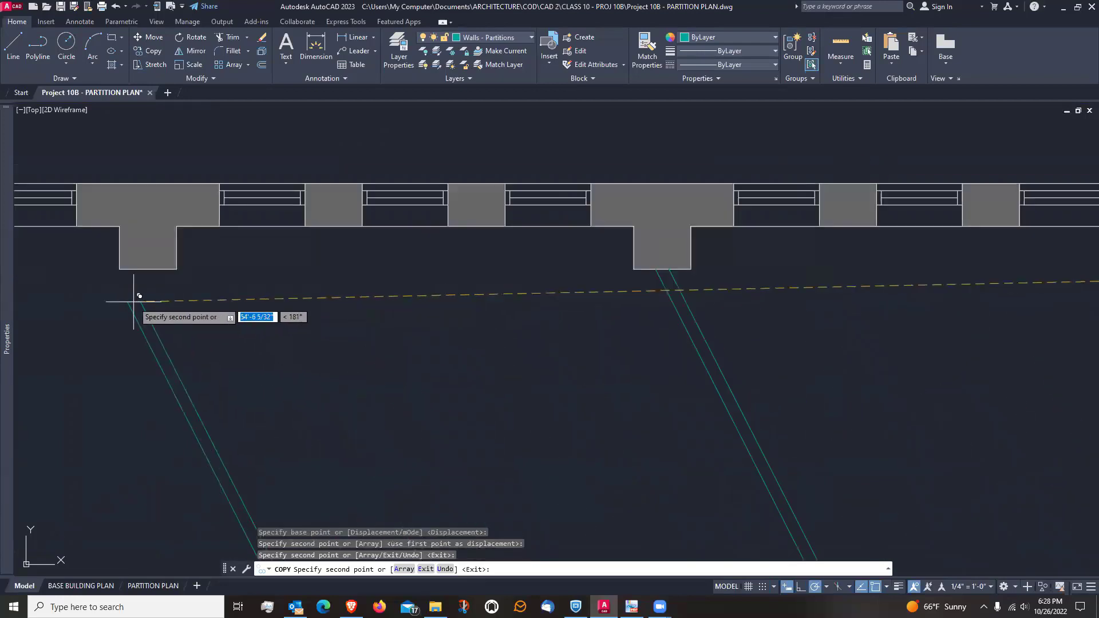
{"action": "left_click", "coordinate": [148, 270]}
{"action": "scroll", "coordinate": [336, 304], "scroll_direction": "down", "scroll_amount": 3}
{"action": "key", "text": "Return"}
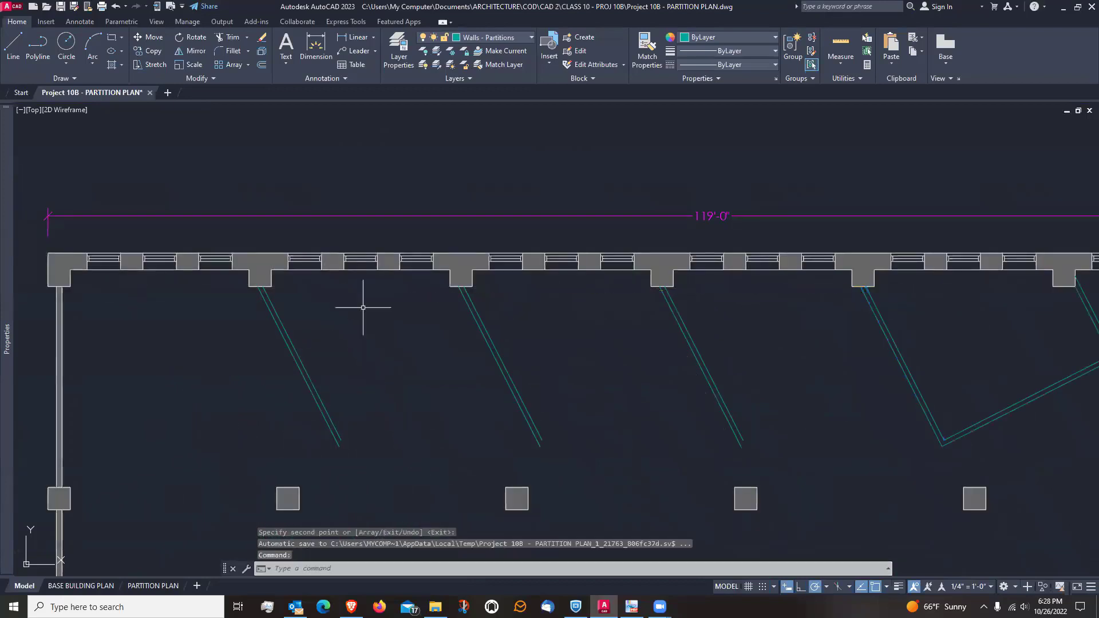
Draw a guide line about 14'-5" long at 207° from the pier end of the first copied partition's right face, perpendicular to it
{"action": "middle_click_drag", "start_coordinate": [584, 347], "coordinate": [529, 311]}
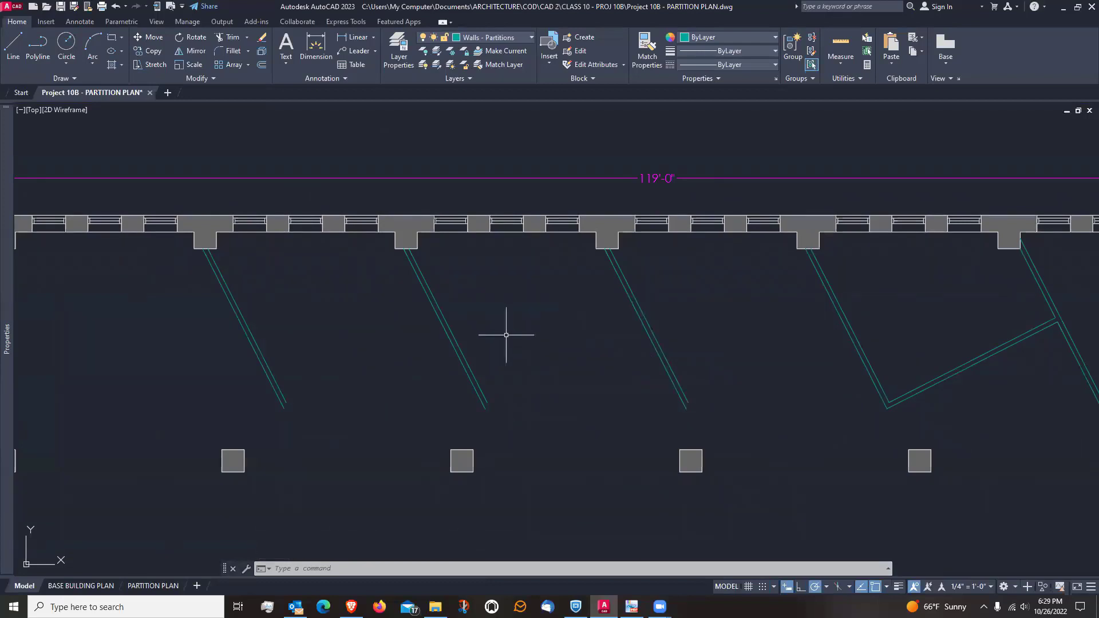
{"action": "scroll", "coordinate": [609, 265], "scroll_direction": "up", "scroll_amount": 4}
{"action": "scroll", "coordinate": [596, 274], "scroll_direction": "down", "scroll_amount": 4}
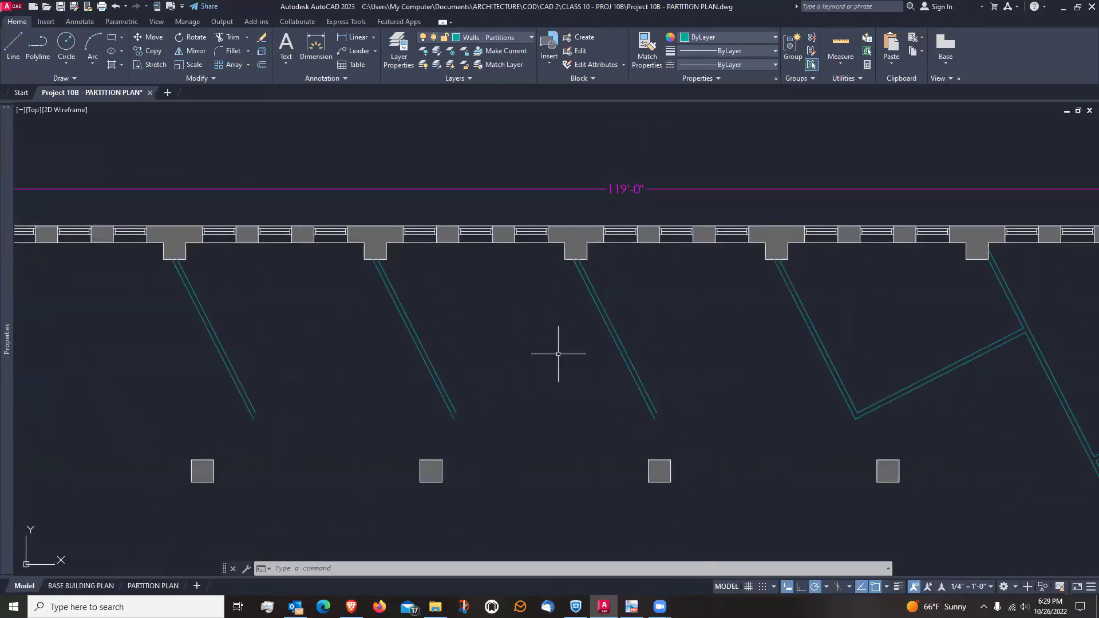
{"action": "scroll", "coordinate": [580, 260], "scroll_direction": "up", "scroll_amount": 3}
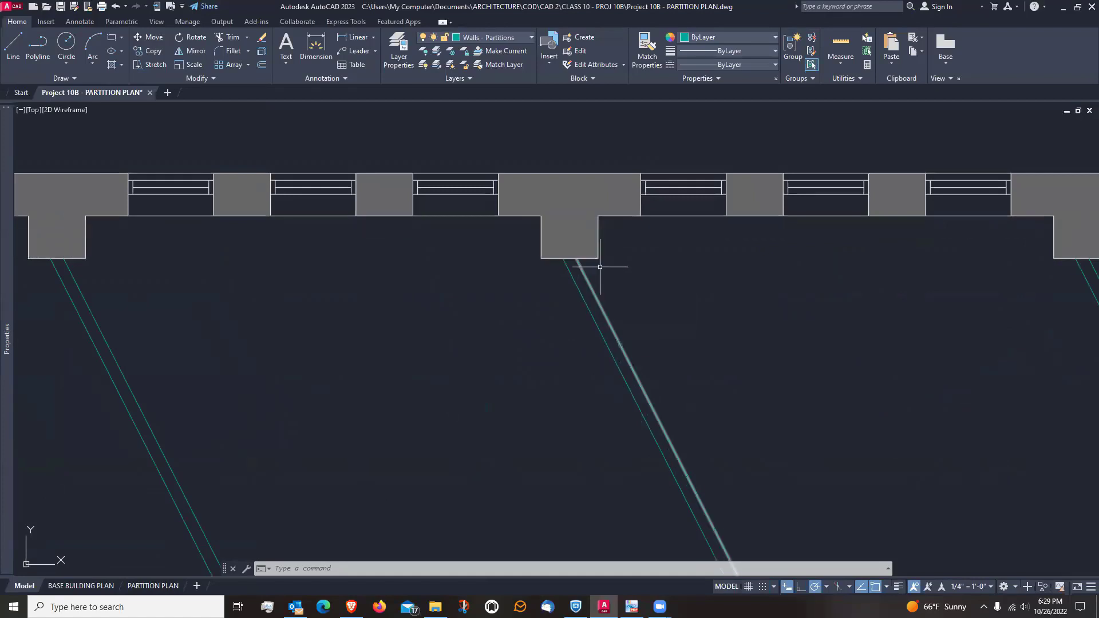
{"action": "middle_click_drag", "start_coordinate": [669, 284], "coordinate": [675, 289]}
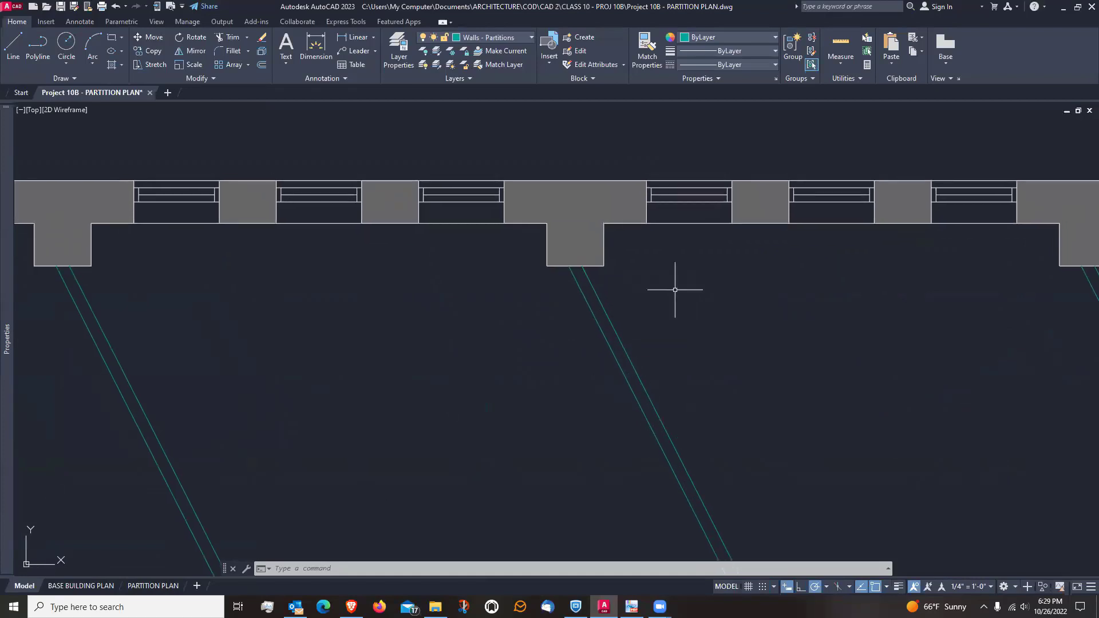
{"action": "type", "text": "l"}
{"action": "key", "text": "Return"}
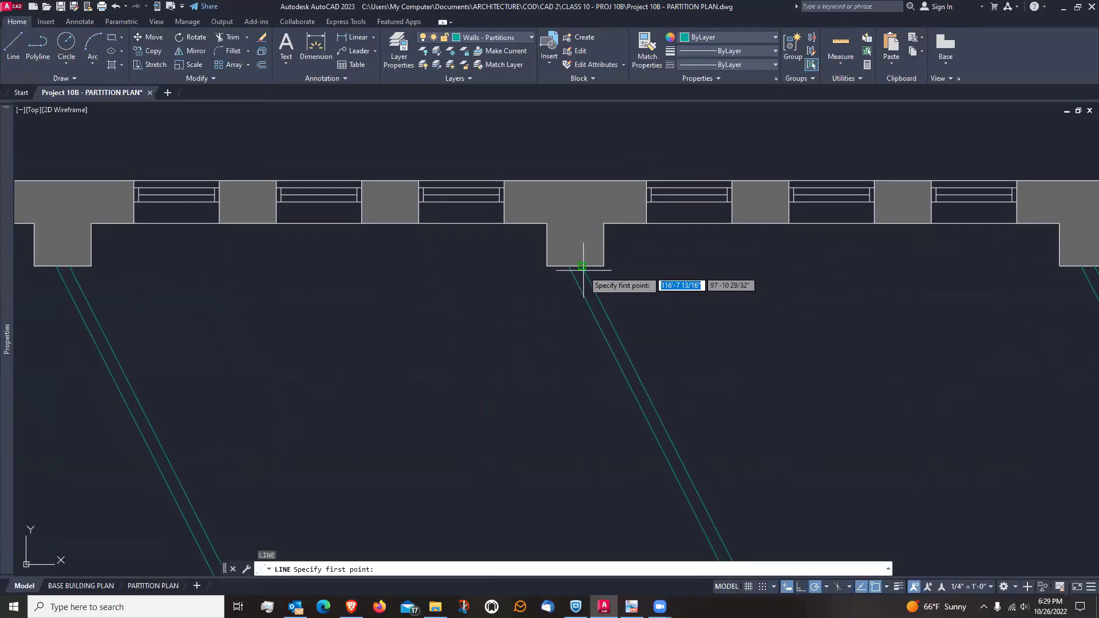
{"action": "left_click", "coordinate": [570, 270]}
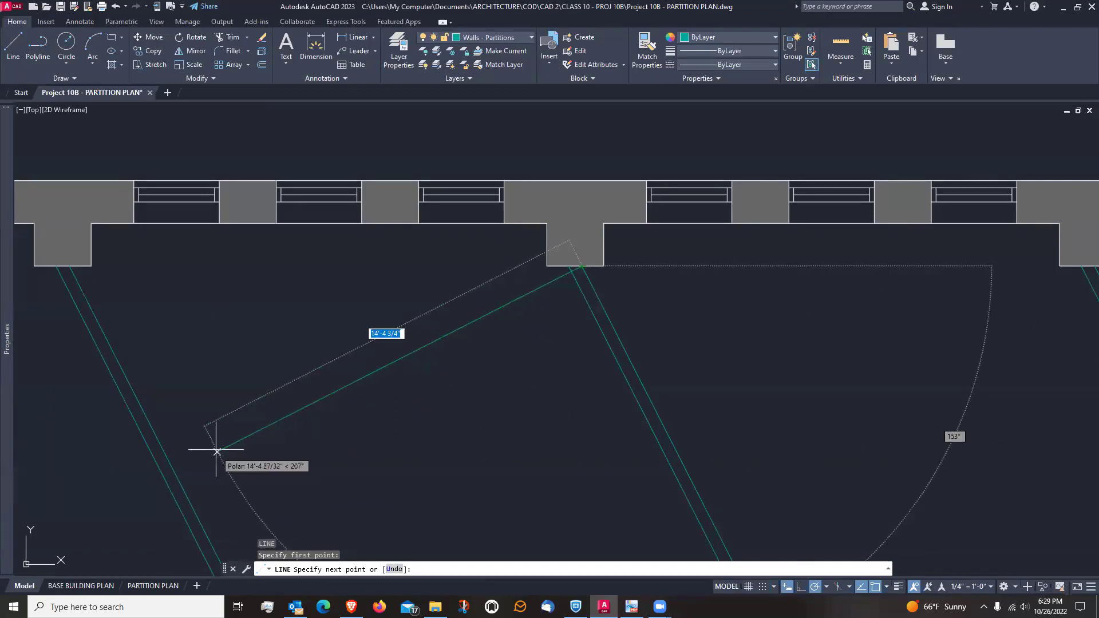
{"action": "left_click", "coordinate": [217, 451]}
{"action": "key", "text": "Return"}
{"action": "scroll", "coordinate": [566, 287], "scroll_direction": "down", "scroll_amount": 2}
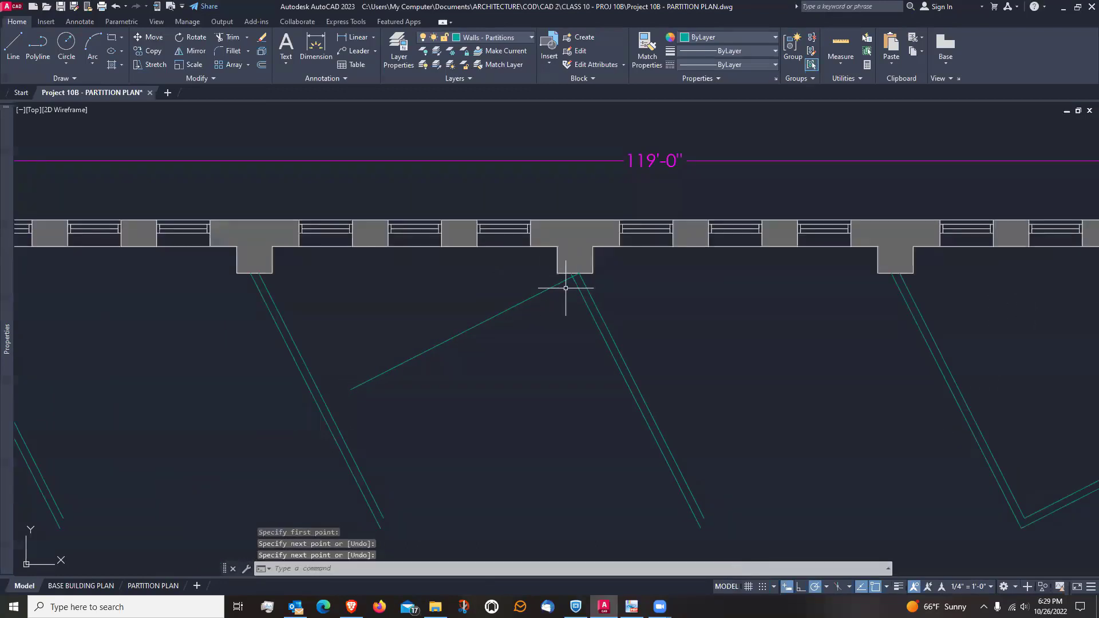
Offset the perpendicular guide line 6' into the room, away from the exterior wall
{"action": "middle_click_drag", "start_coordinate": [566, 288], "coordinate": [566, 339]}
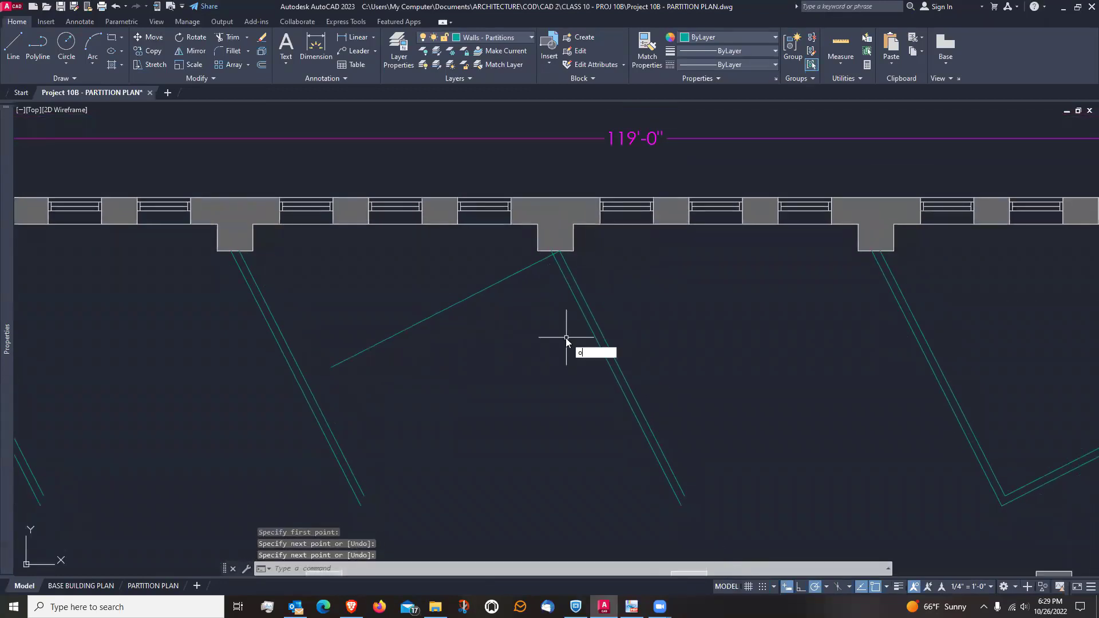
{"action": "type", "text": "o"}
{"action": "key", "text": "Return"}
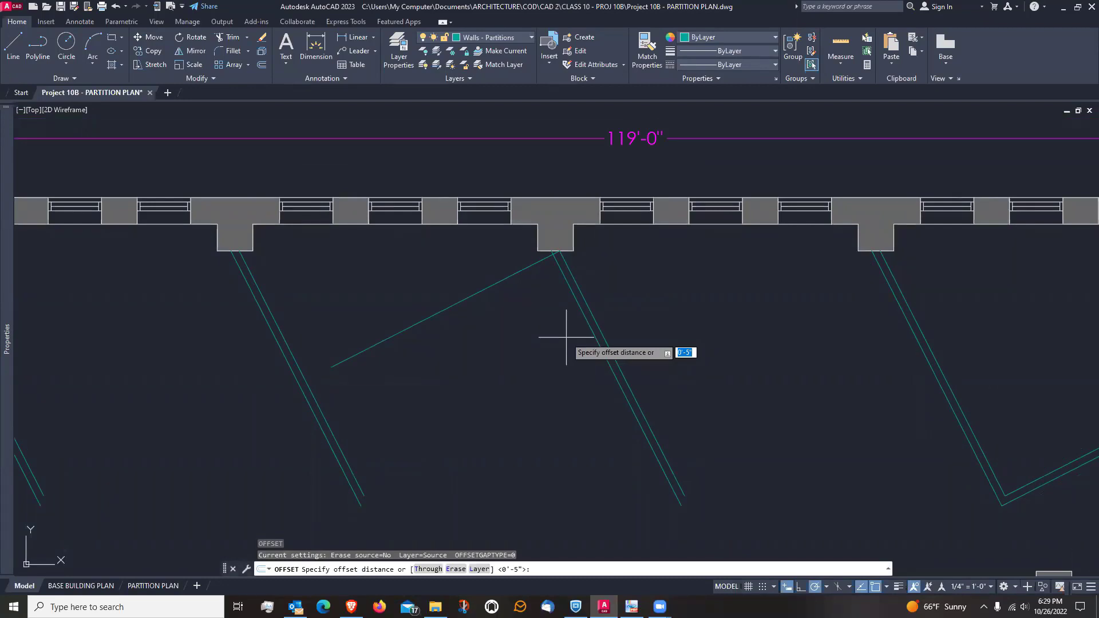
{"action": "type", "text": "6'"}
{"action": "key", "text": "Return"}
{"action": "left_click", "coordinate": [533, 265]}
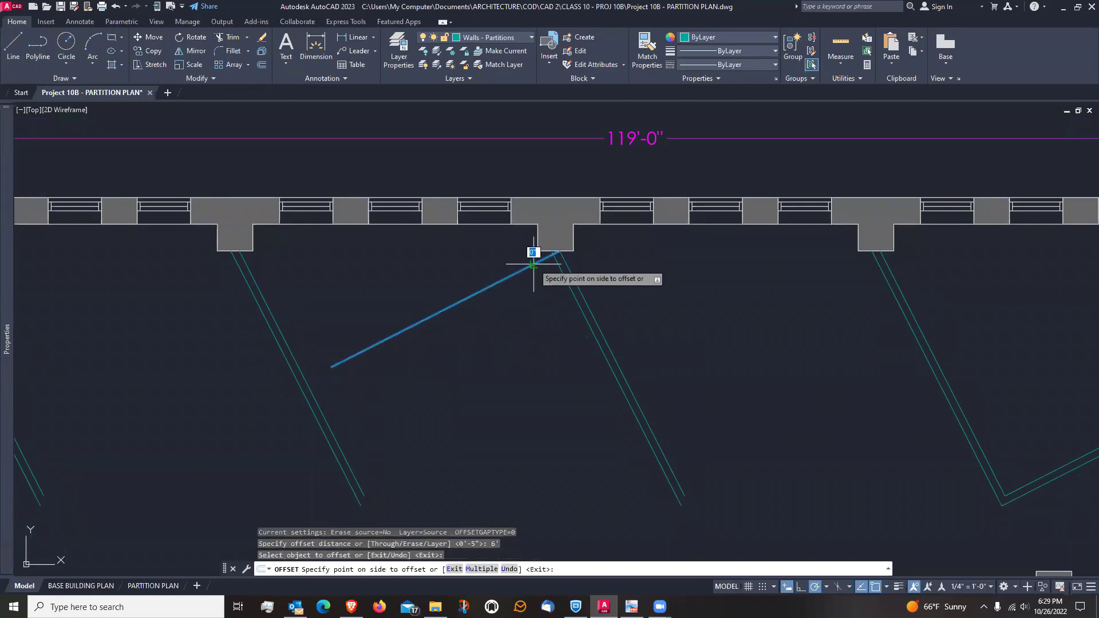
{"action": "left_click", "coordinate": [594, 341]}
{"action": "scroll", "coordinate": [601, 349], "scroll_direction": "up", "scroll_amount": 4}
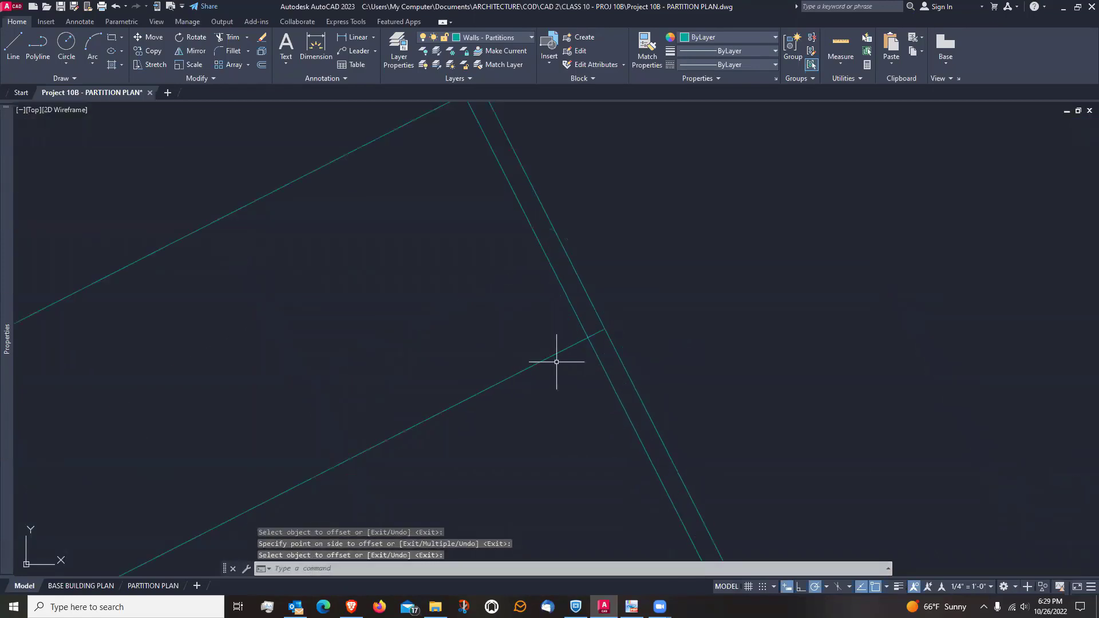
{"action": "scroll", "coordinate": [556, 360], "scroll_direction": "down", "scroll_amount": 1}
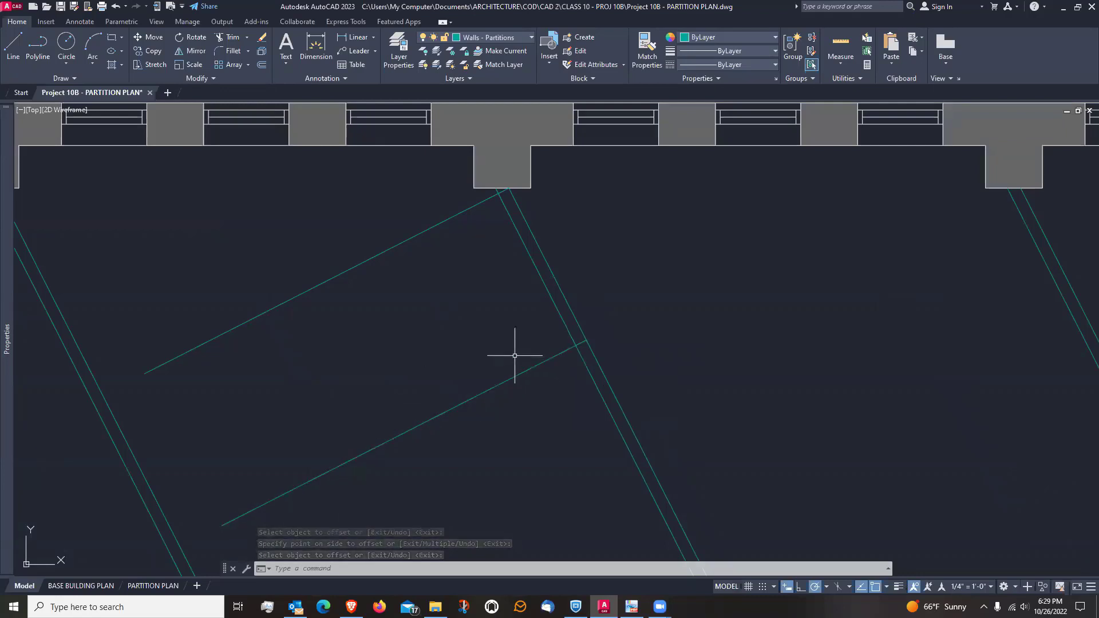
Offset the new cross partition line 5" back toward the exterior wall to form the wall's second face
{"action": "key", "text": "Return"}
{"action": "key", "text": "Return"}
{"action": "type", "text": "5"}
{"action": "key", "text": "Return"}
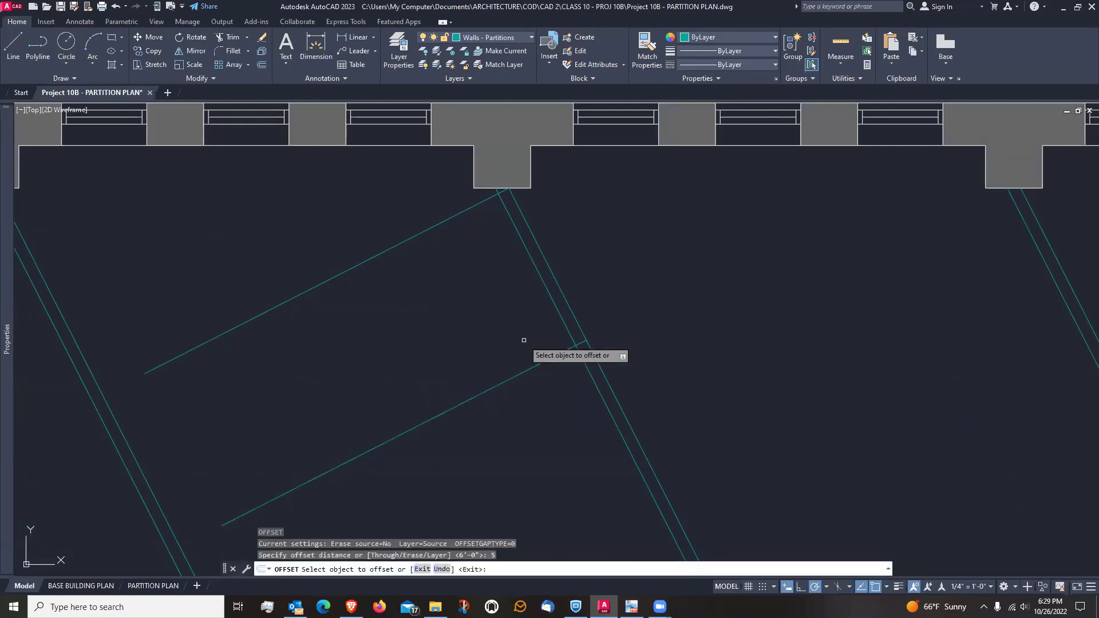
{"action": "left_click", "coordinate": [539, 367]}
{"action": "left_click", "coordinate": [528, 351]}
{"action": "key", "text": "Return"}
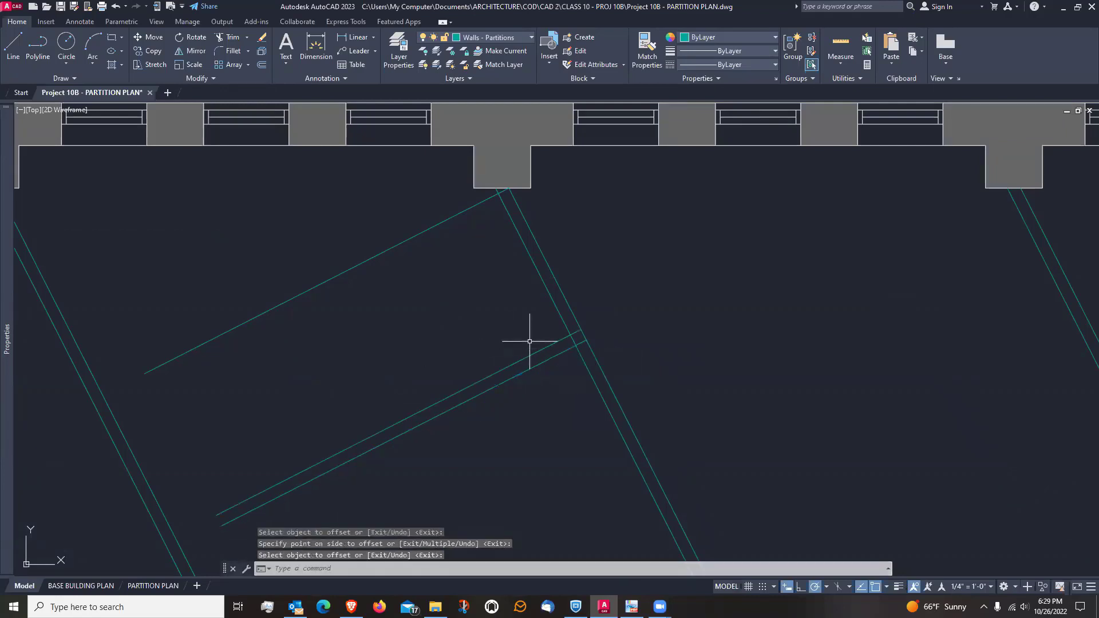
Fillet the inner and outer line pairs of the first copied partition and its cross partition with radius 0 to form their corner
{"action": "type", "text": "f"}
{"action": "key", "text": "Return"}
{"action": "left_click", "coordinate": [573, 331]}
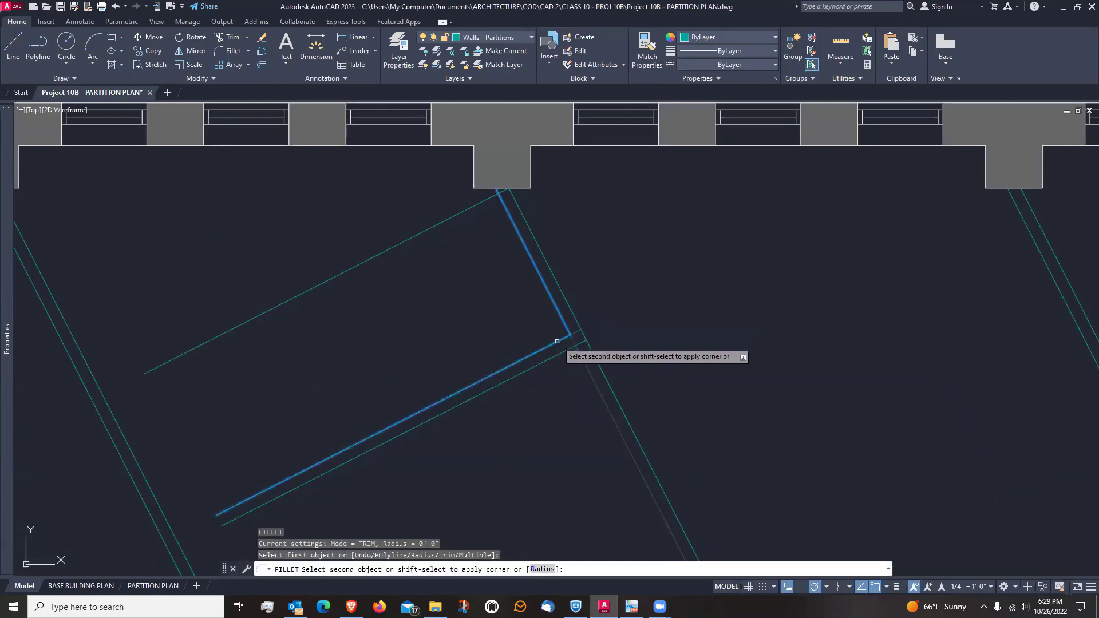
{"action": "left_click", "coordinate": [557, 342]}
{"action": "key", "text": "Return"}
{"action": "left_click", "coordinate": [571, 311]}
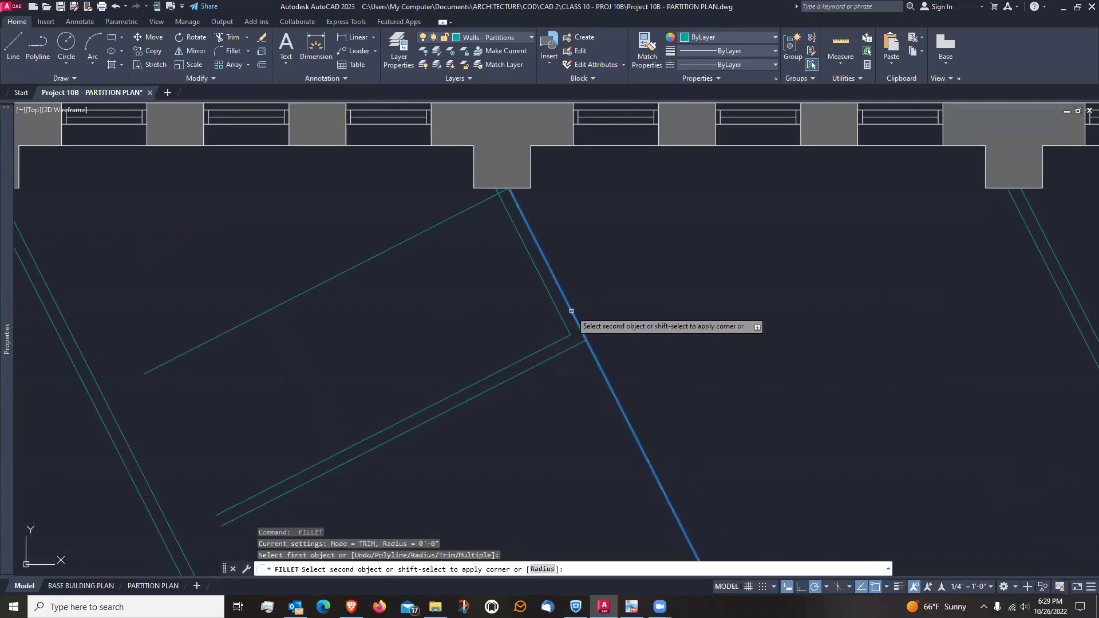
{"action": "left_click", "coordinate": [570, 347]}
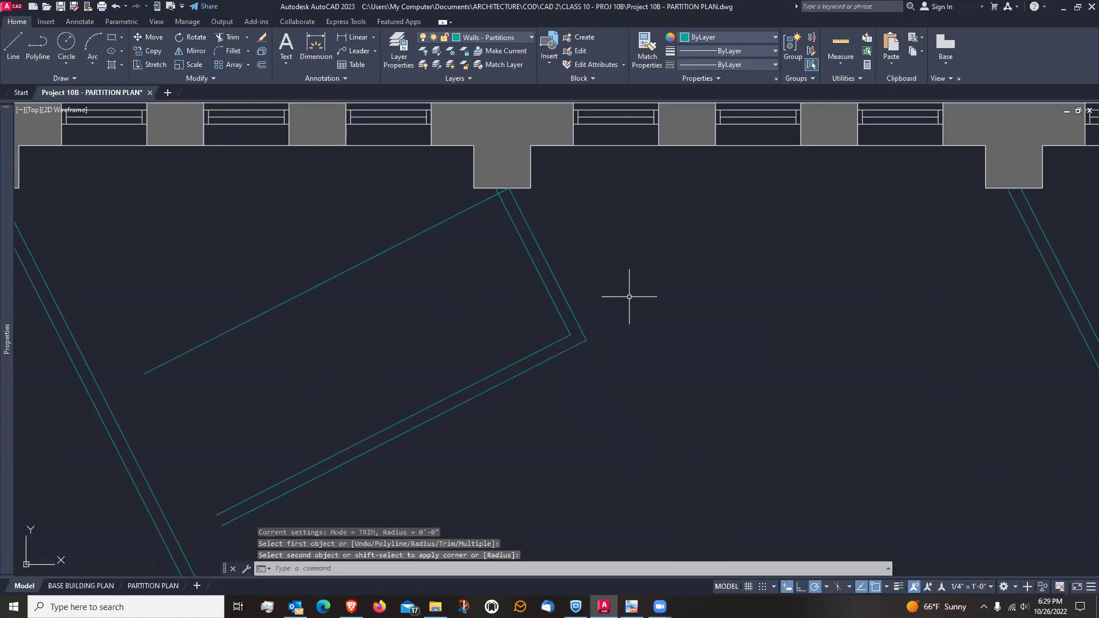
Erase the perpendicular guide line at the pier
{"action": "type", "text": "e"}
{"action": "key", "text": "Return"}
{"action": "left_click", "coordinate": [398, 278]}
{"action": "left_click", "coordinate": [349, 229]}
{"action": "key", "text": "Return"}
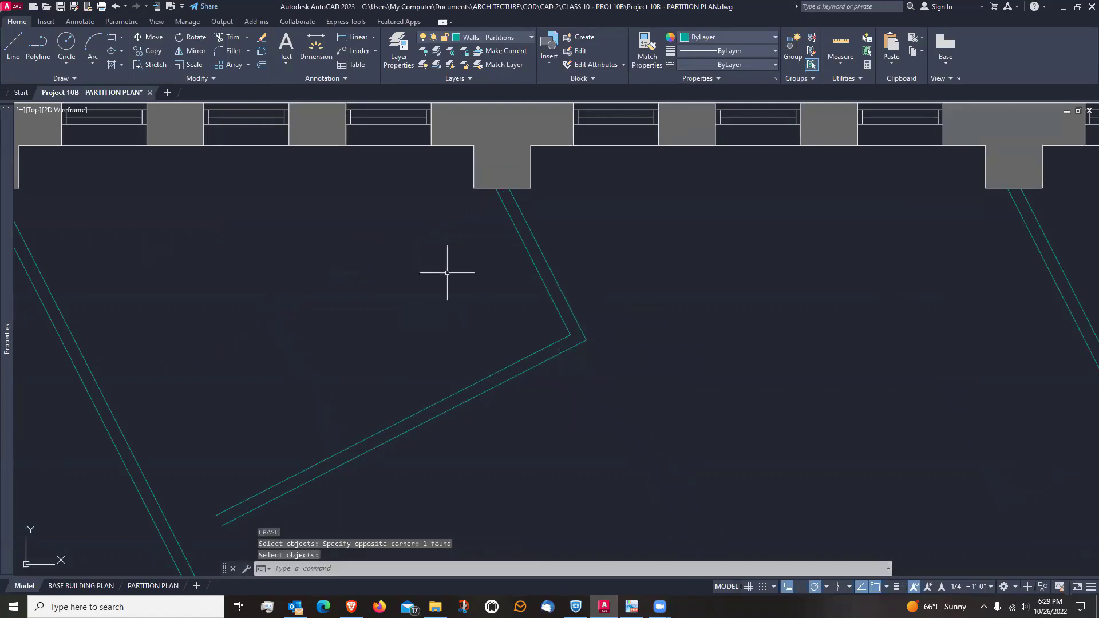
Fillet the inner and outer lines of the neighboring copied partition with the cross partition's open end at radius 0 to form their corner
{"action": "scroll", "coordinate": [572, 295], "scroll_direction": "down", "scroll_amount": 2}
{"action": "scroll", "coordinate": [510, 312], "scroll_direction": "up", "scroll_amount": 2}
{"action": "scroll", "coordinate": [512, 313], "scroll_direction": "down", "scroll_amount": 2}
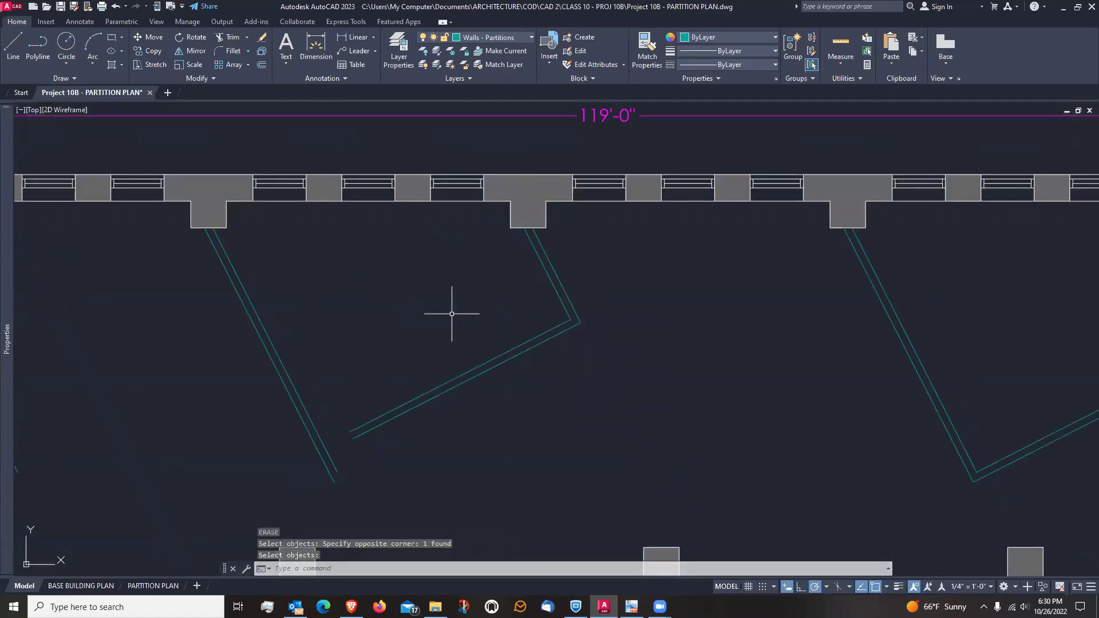
{"action": "middle_click_drag", "start_coordinate": [452, 314], "coordinate": [496, 305]}
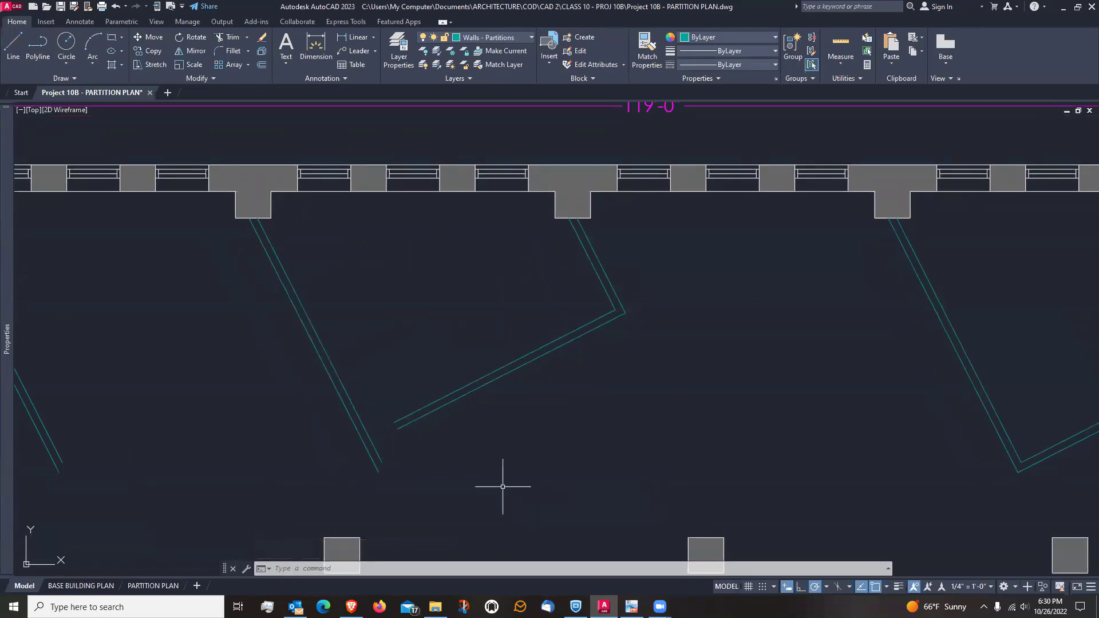
{"action": "type", "text": "f"}
{"action": "key", "text": "Return"}
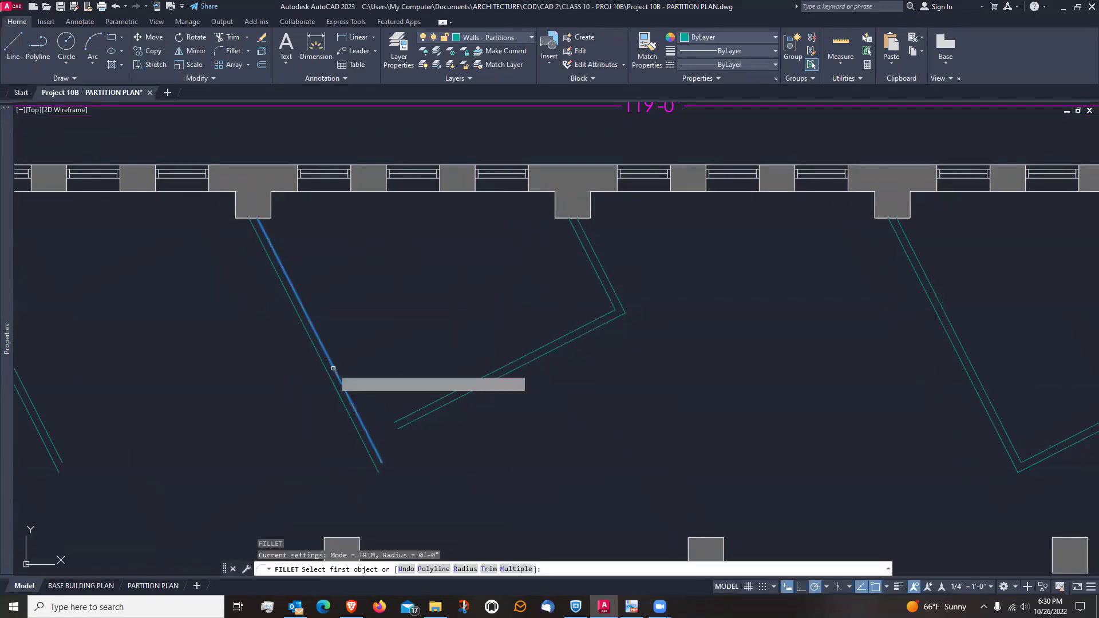
{"action": "left_click", "coordinate": [333, 369]}
{"action": "left_click", "coordinate": [428, 395]}
{"action": "key", "text": "Return"}
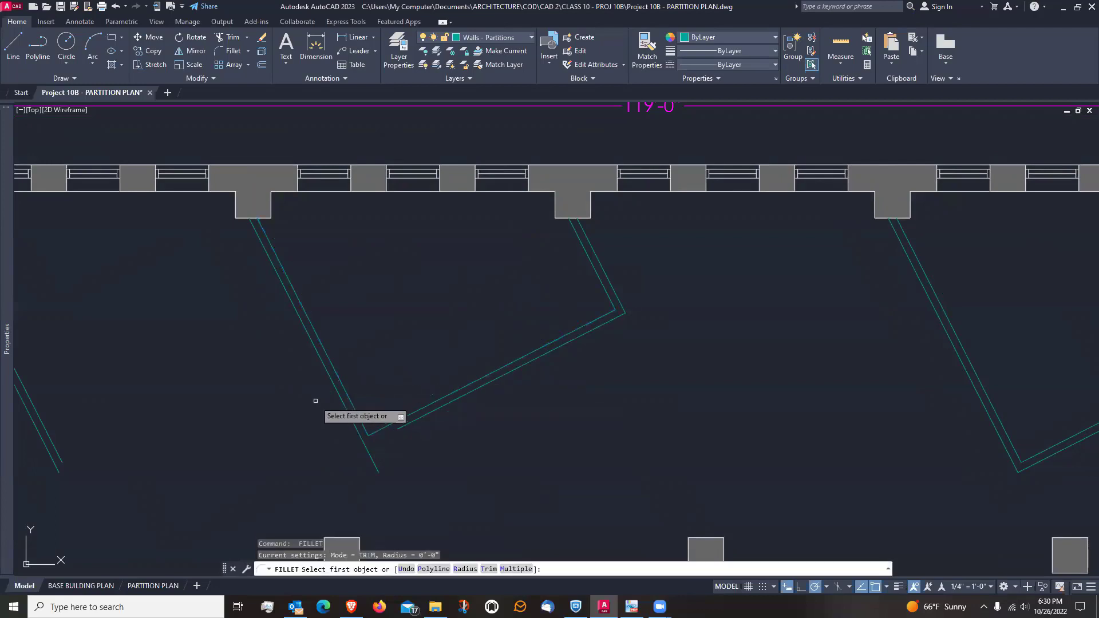
{"action": "left_click", "coordinate": [335, 393]}
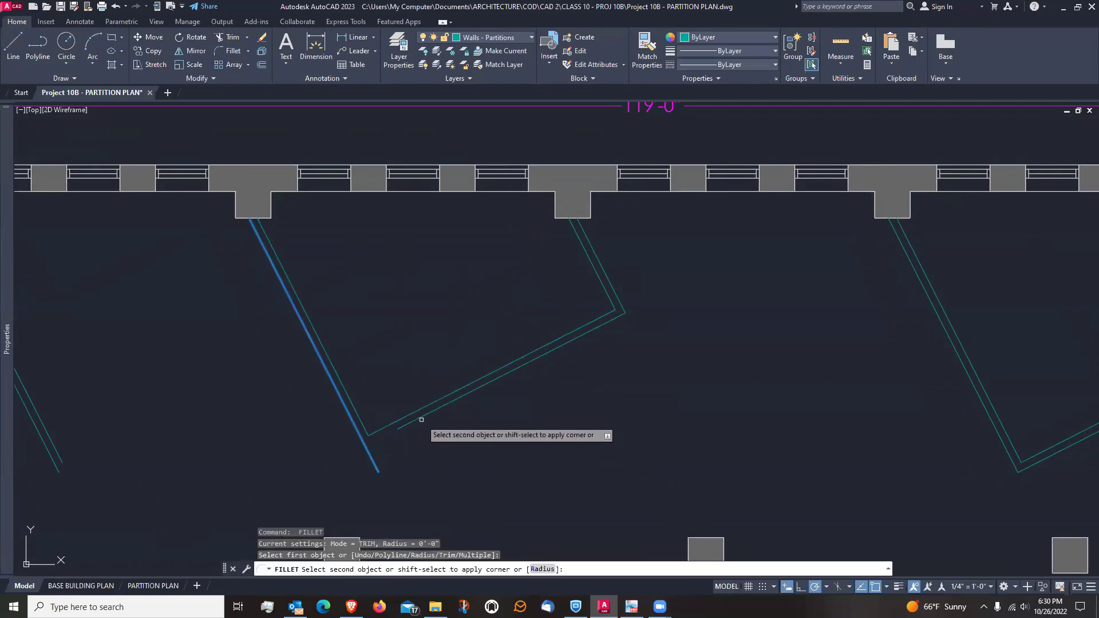
{"action": "key", "text": "Escape"}
{"action": "scroll", "coordinate": [538, 413], "scroll_direction": "down", "scroll_amount": 2}
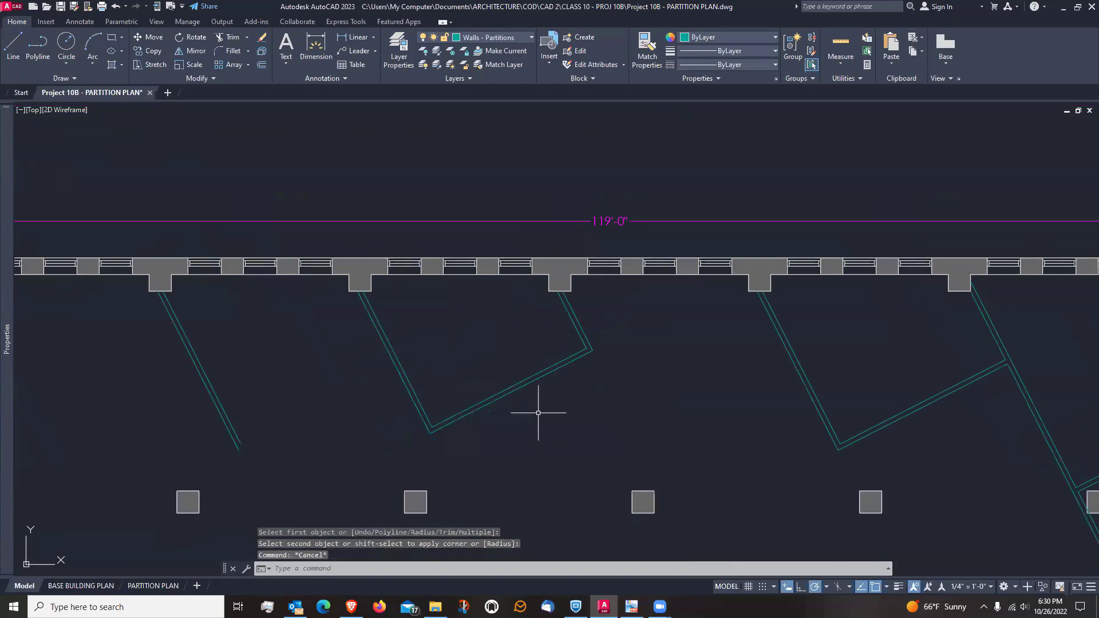
Draw a line from the upper-right corner of the first interior column perpendicular to the near face of the adjoining angled partition
{"action": "mouse_move", "coordinate": [330, 450]}
{"action": "middle_mouse_down"}
{"action": "mouse_move", "coordinate": [361, 417]}
{"action": "mouse_move", "coordinate": [389, 415]}
{"action": "mouse_move", "coordinate": [428, 388]}
{"action": "middle_mouse_up"}
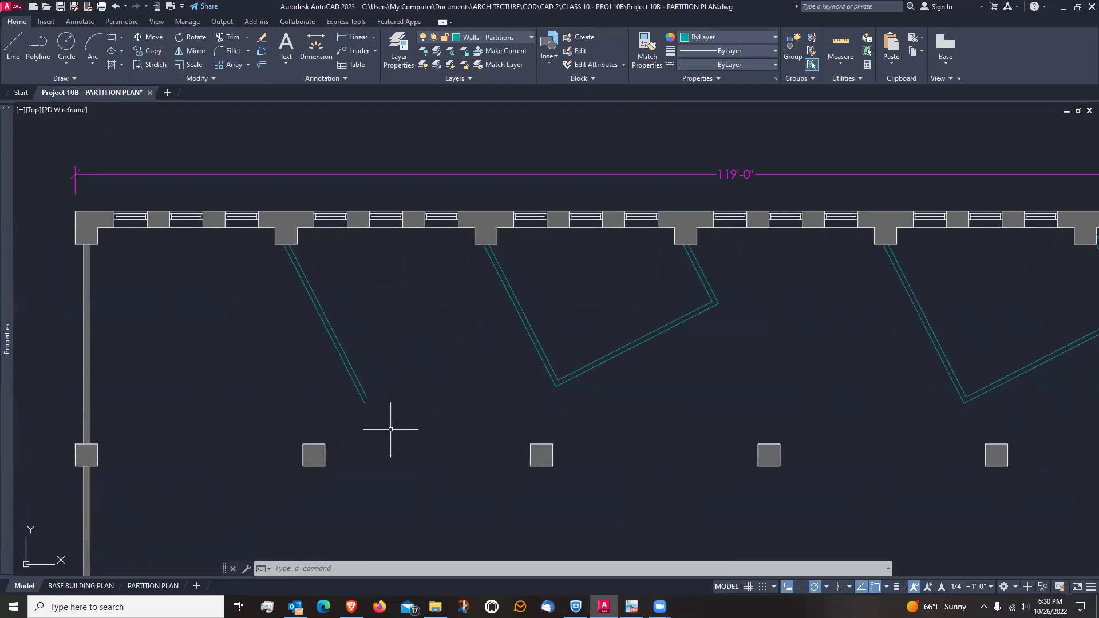
{"action": "type", "text": "l"}
{"action": "key", "text": "Return"}
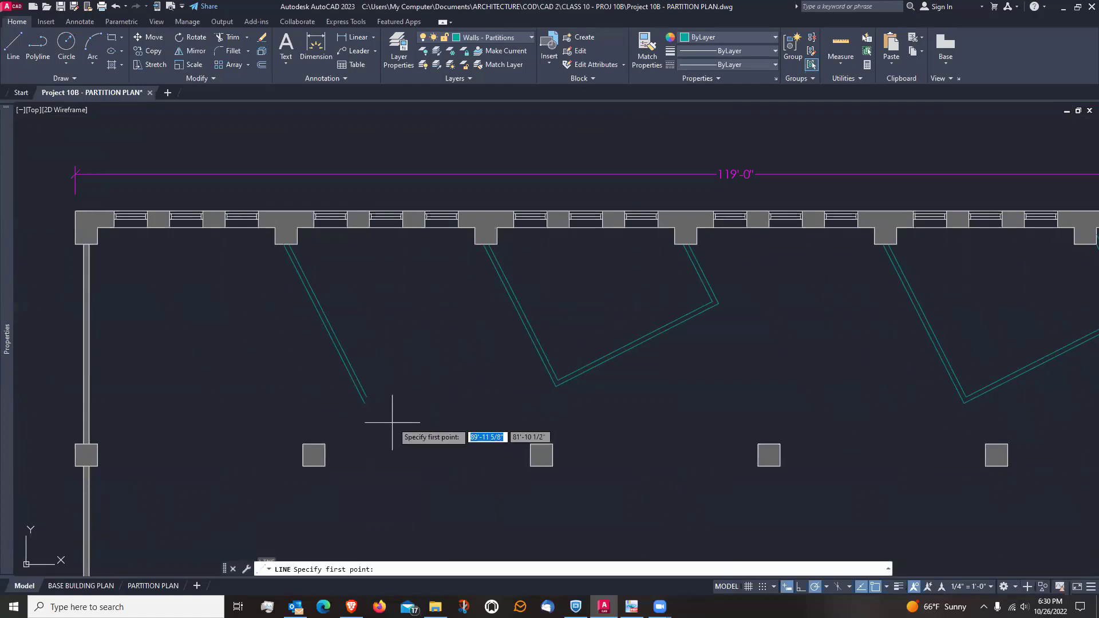
{"action": "left_click", "coordinate": [325, 444]}
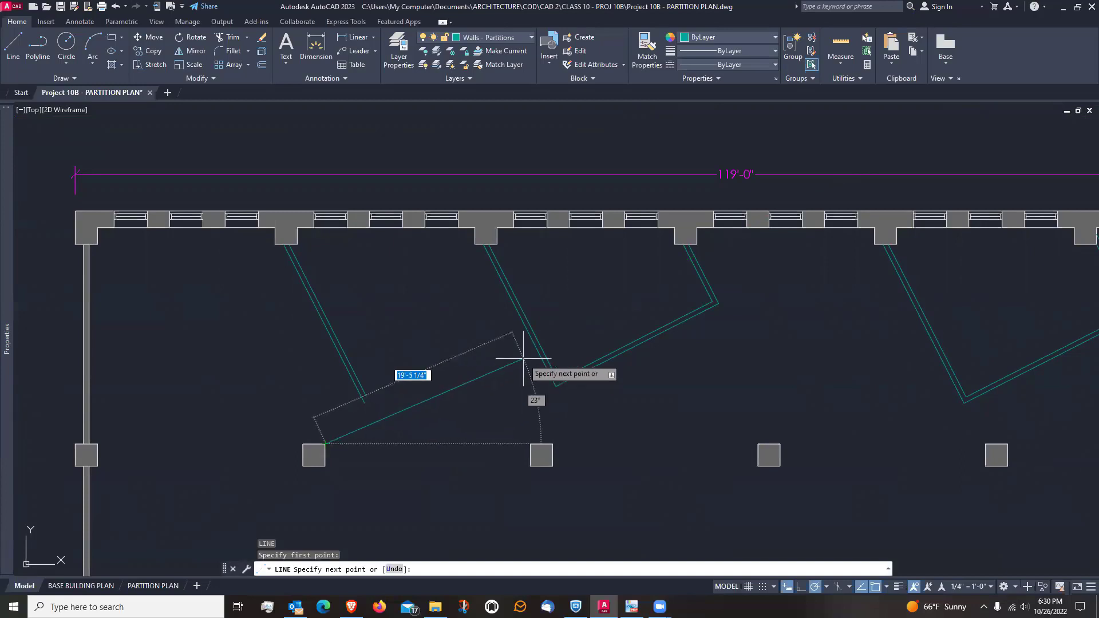
{"action": "scroll", "coordinate": [526, 343], "scroll_direction": "up", "scroll_amount": 4}
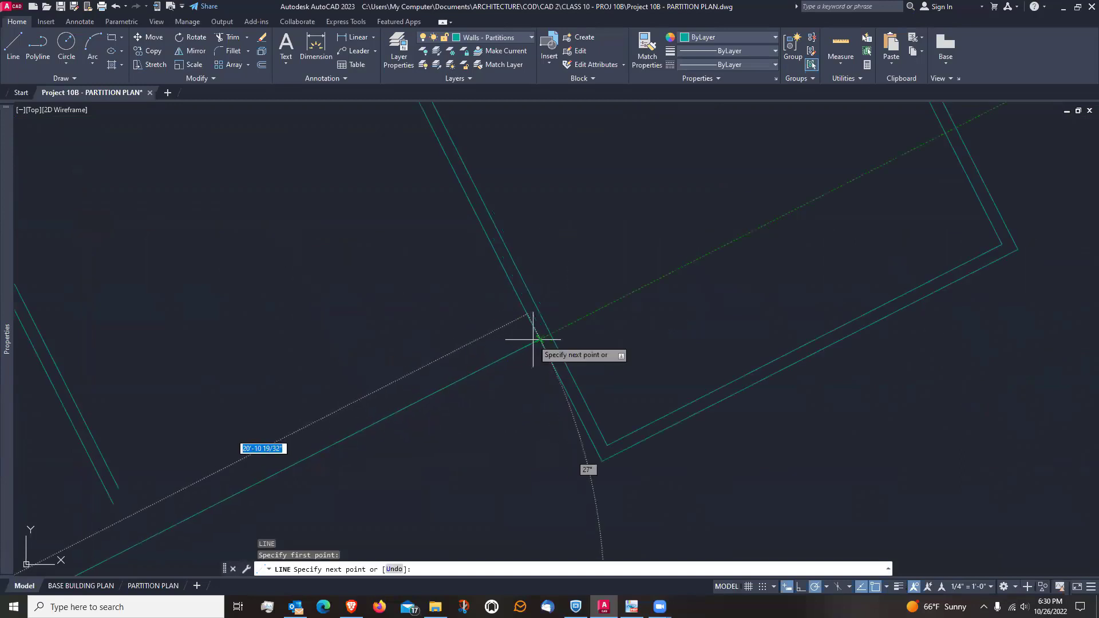
{"action": "scroll", "coordinate": [535, 335], "scroll_direction": "up", "scroll_amount": 2}
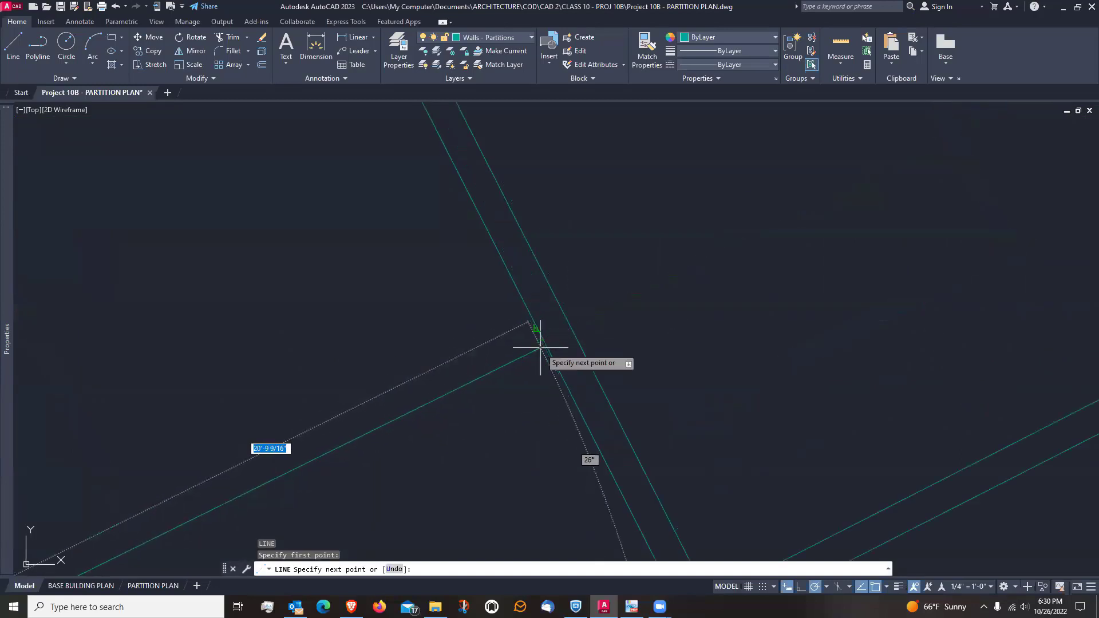
{"action": "left_click", "coordinate": [536, 331]}
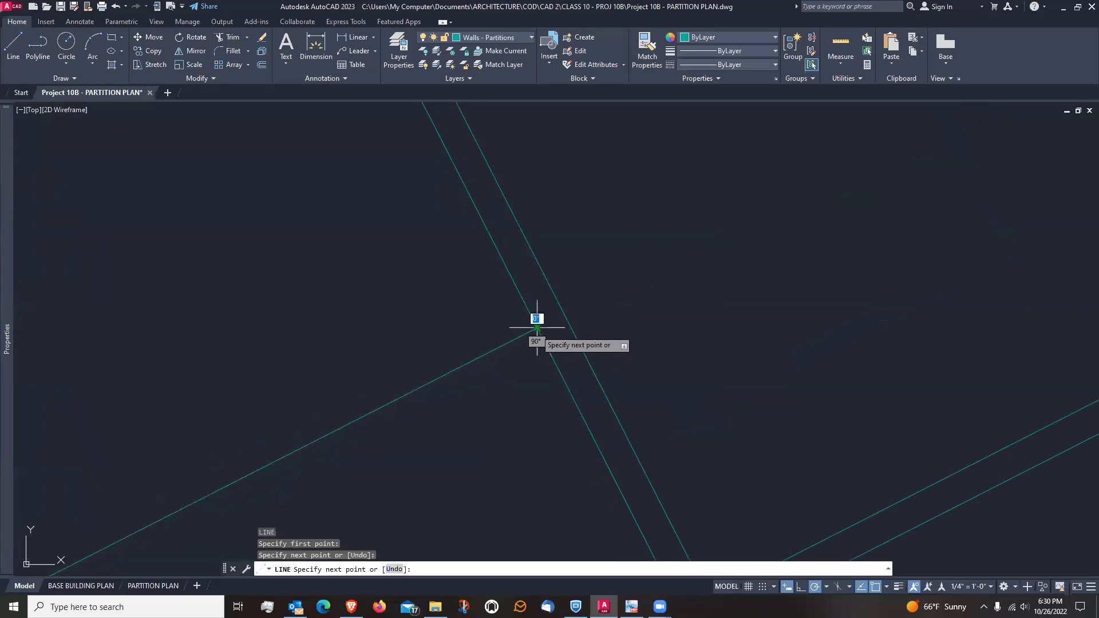
{"action": "key", "text": "Return"}
Offset the new angled line 5" toward the windowed exterior wall to form the cross partition's second face
{"action": "scroll", "coordinate": [572, 312], "scroll_direction": "down", "scroll_amount": 5}
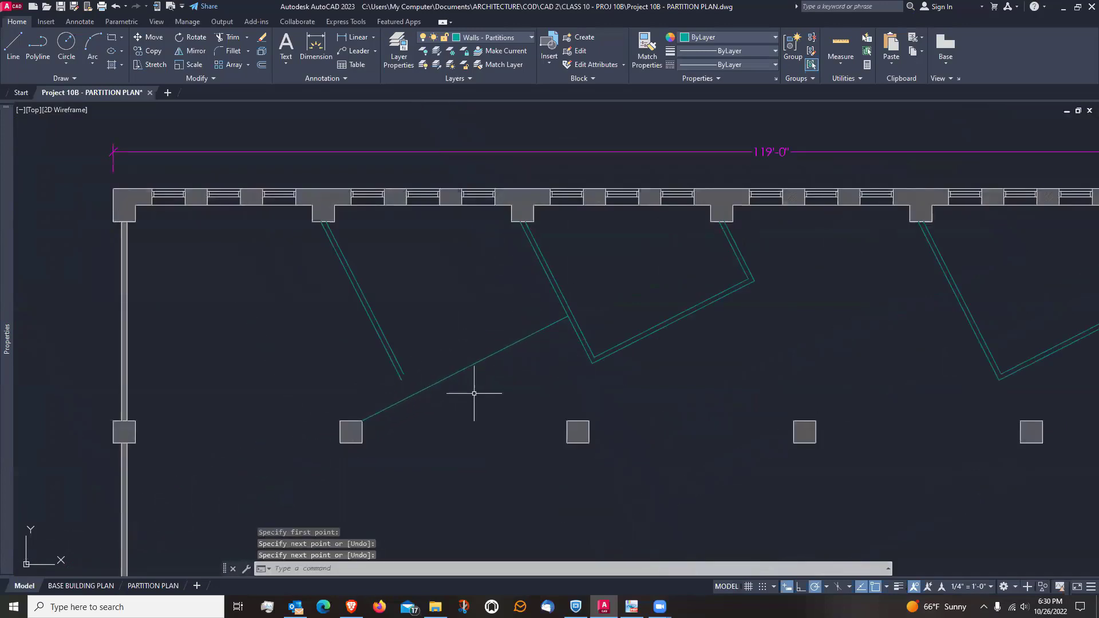
{"action": "type", "text": "o"}
{"action": "key", "text": "Return"}
{"action": "type", "text": "5"}
{"action": "key", "text": "Return"}
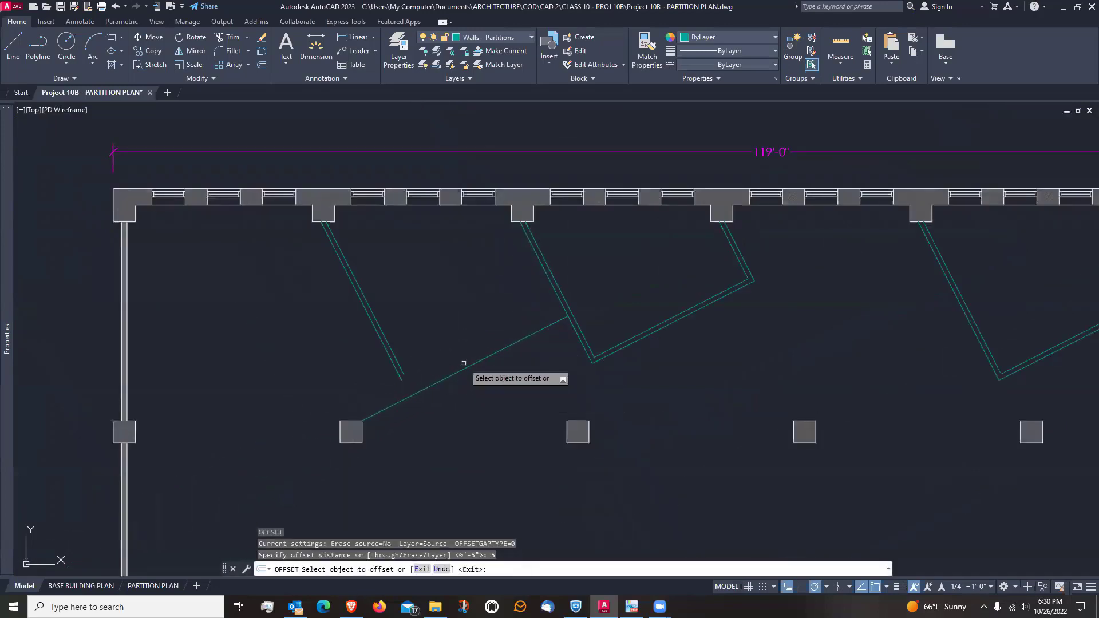
{"action": "left_click", "coordinate": [466, 367]}
{"action": "left_click", "coordinate": [456, 350]}
{"action": "key", "text": "Return"}
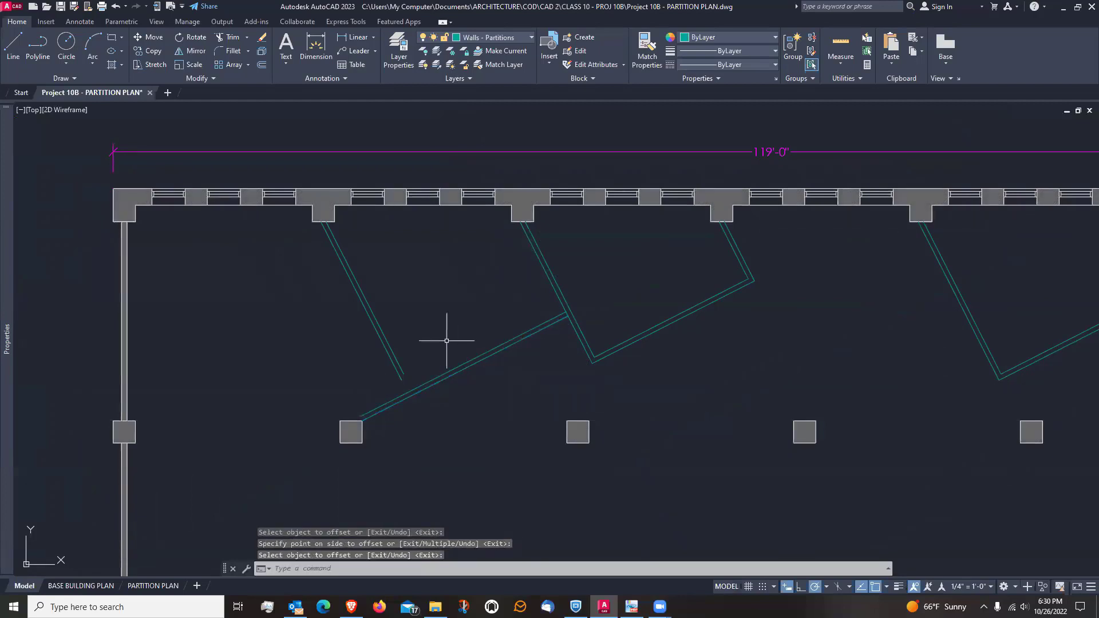
Extend the leftmost angled partition to the new cross partition, cleaning up their T-junction and carrying the offset face to the column
{"action": "type", "text": "tr"}
{"action": "key", "text": "Return"}
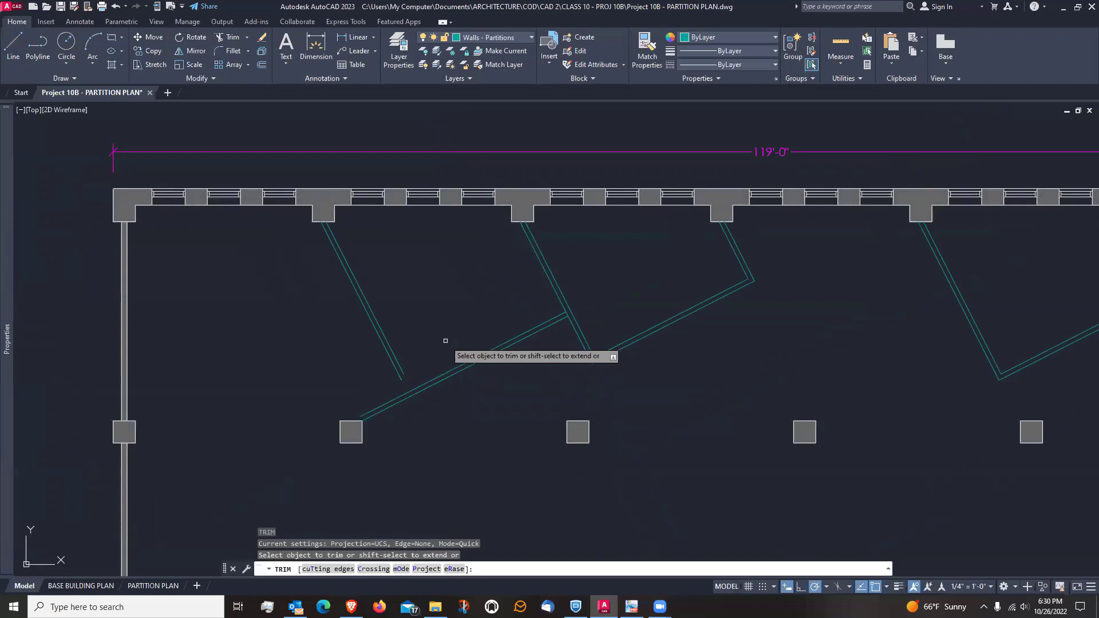
{"action": "left_click", "coordinate": [400, 369], "text": "shift"}
{"action": "left_click", "coordinate": [398, 370], "text": "shift"}
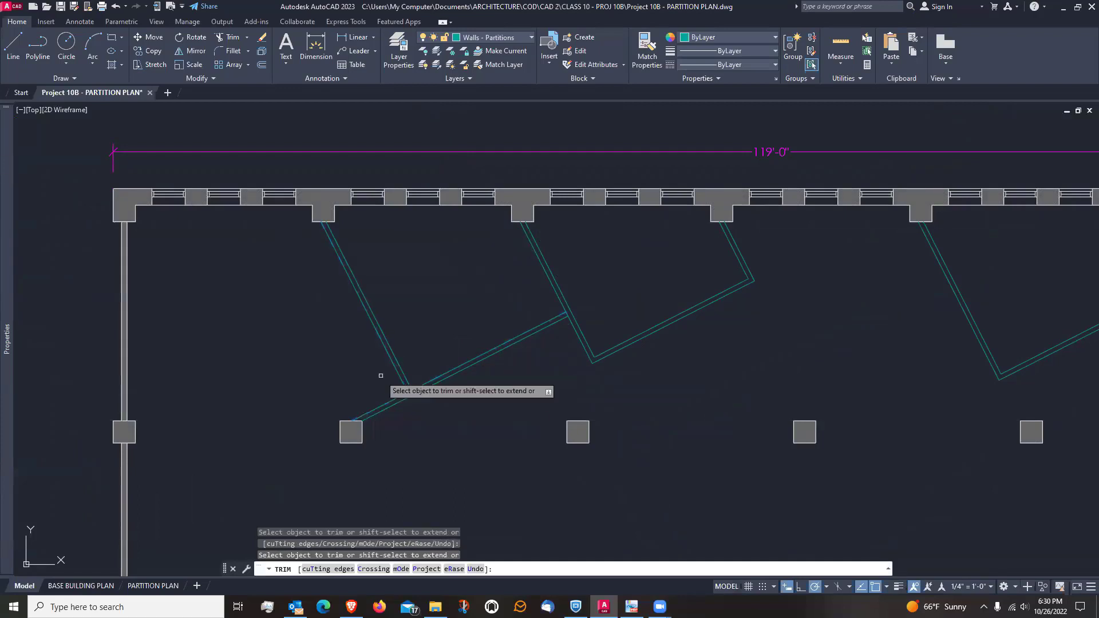
{"action": "scroll", "coordinate": [408, 390], "scroll_direction": "up", "scroll_amount": 2}
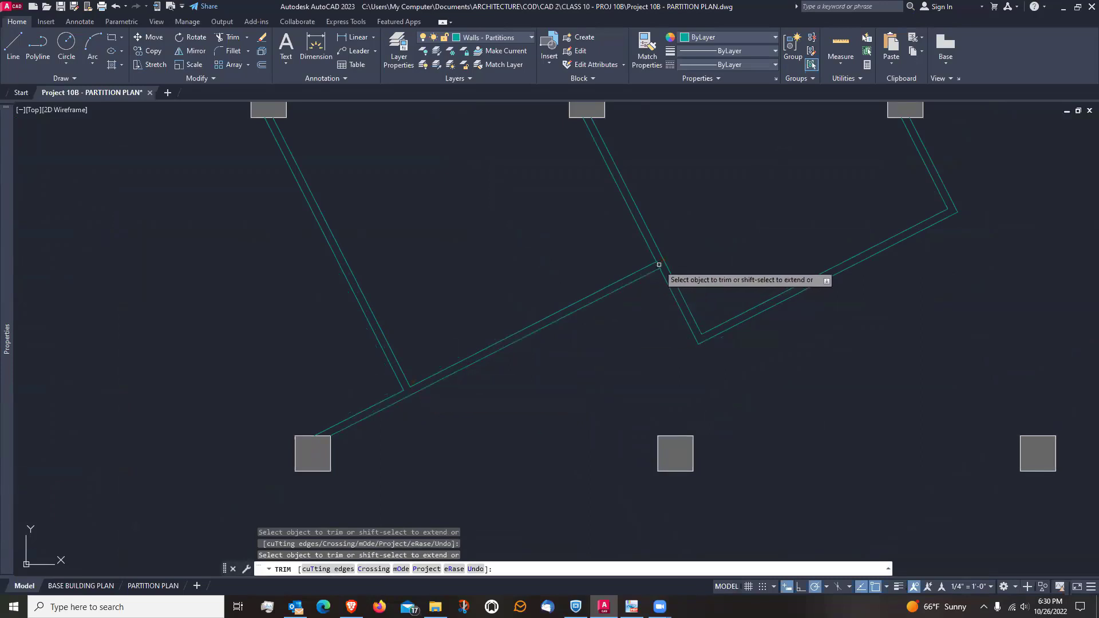
{"action": "scroll", "coordinate": [624, 297], "scroll_direction": "down", "scroll_amount": 5}
{"action": "key", "text": "Escape"}
{"action": "middle_click_drag", "start_coordinate": [575, 361], "coordinate": [568, 312]}
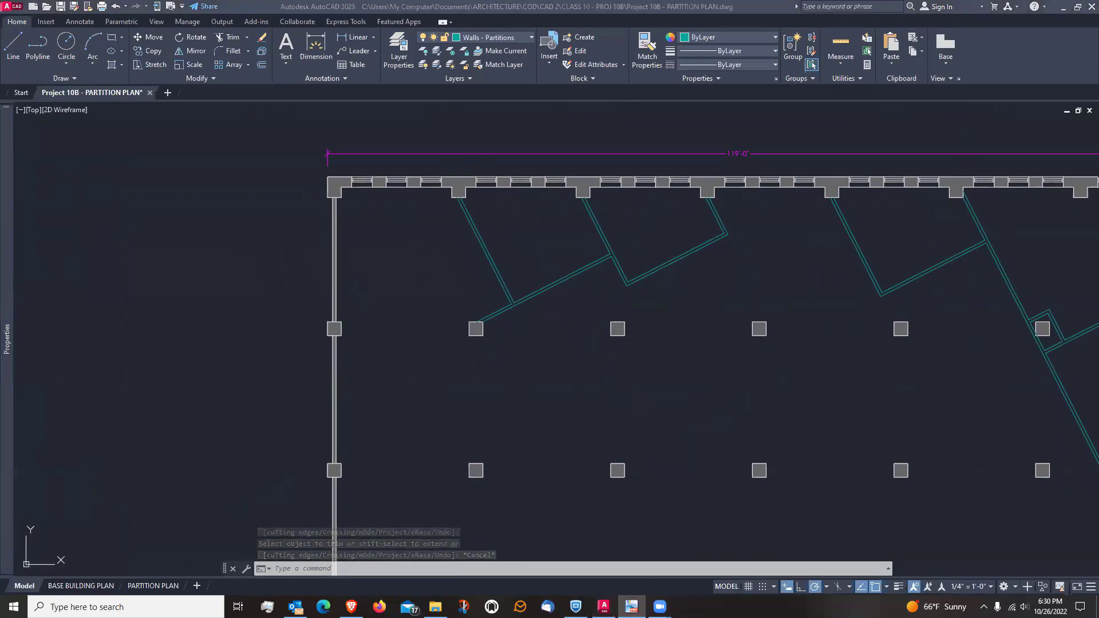
Draw a horizontal line between the lower corners of the side-wall column and the first interior column
{"action": "left_click", "coordinate": [415, 367]}
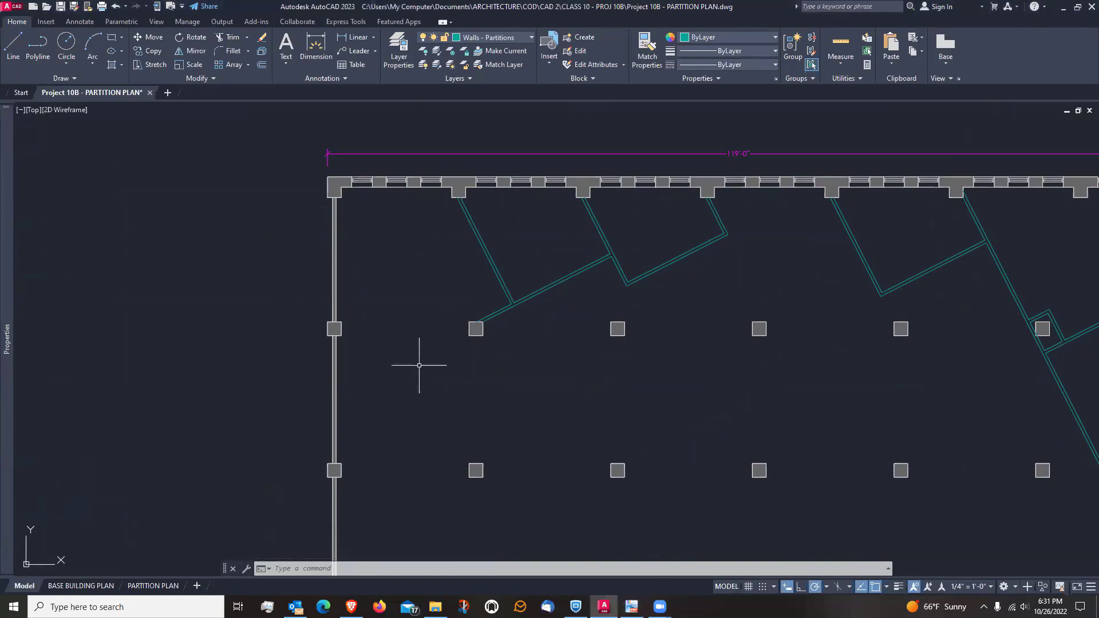
{"action": "scroll", "coordinate": [442, 356], "scroll_direction": "up", "scroll_amount": 2}
{"action": "middle_click_drag", "start_coordinate": [394, 362], "coordinate": [422, 400]}
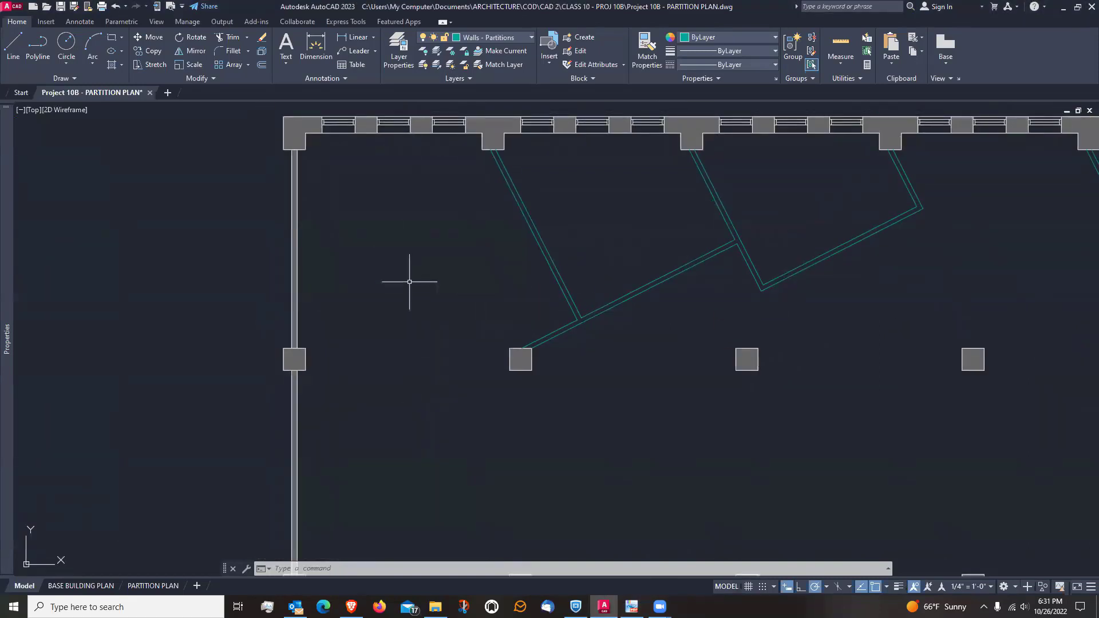
{"action": "type", "text": "l"}
{"action": "key", "text": "Return"}
{"action": "left_click", "coordinate": [305, 370]}
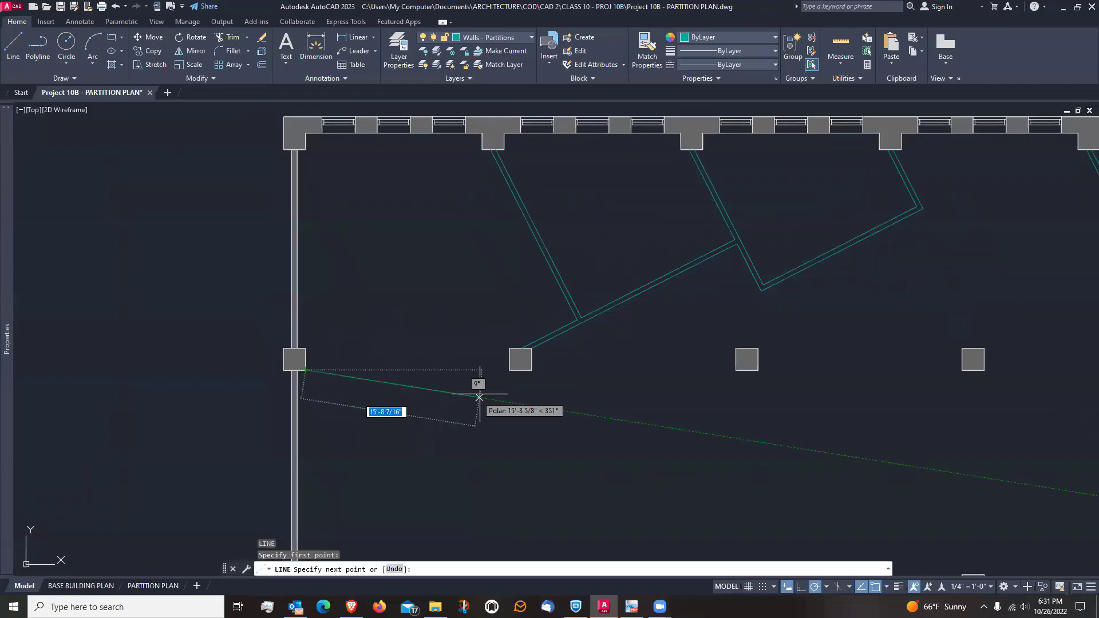
{"action": "left_click", "coordinate": [509, 370]}
{"action": "key", "text": "Return"}
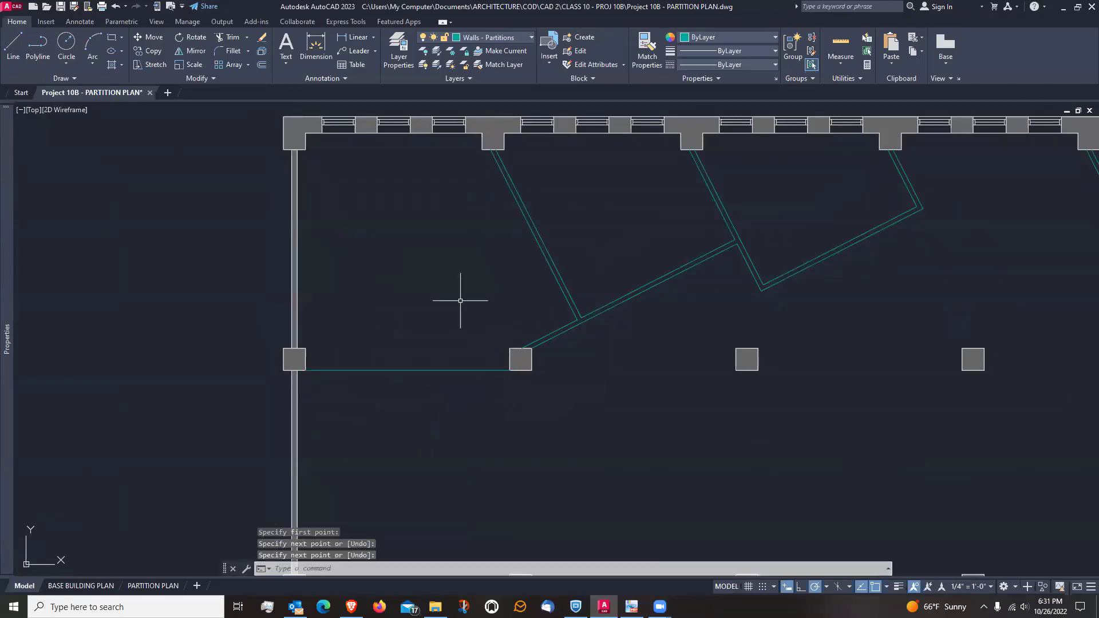
Offset the horizontal line between the two columns 5" upward to form the partition's second face
{"action": "type", "text": "o"}
{"action": "key", "text": "Return"}
{"action": "type", "text": "5"}
{"action": "key", "text": "Return"}
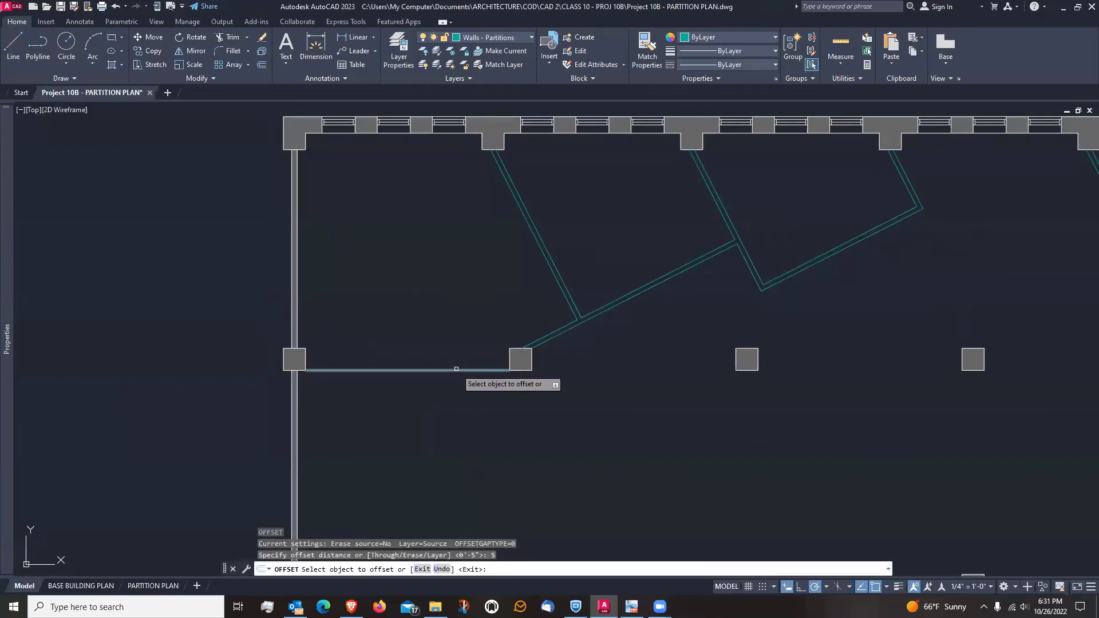
{"action": "left_click", "coordinate": [457, 369]}
{"action": "left_click", "coordinate": [454, 338]}
{"action": "key", "text": "Return"}
{"action": "scroll", "coordinate": [454, 303], "scroll_direction": "down", "scroll_amount": 2}
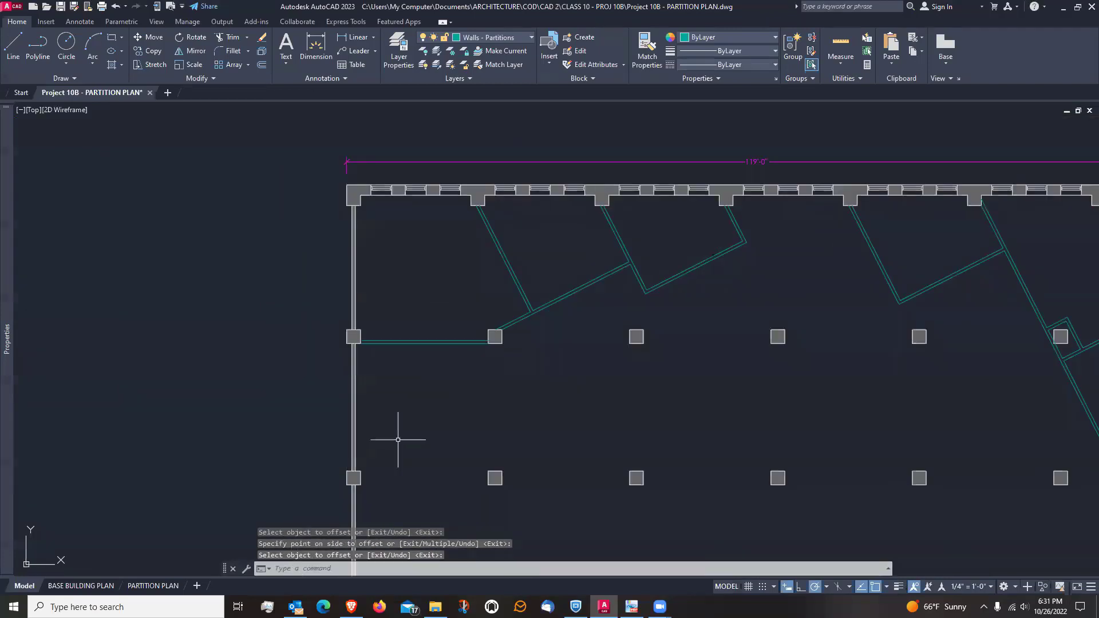
Draw an 11' horizontal line inward from the side wall's inner face, starting 1'8" above the second side-wall column
{"action": "middle_click_drag", "start_coordinate": [398, 440], "coordinate": [414, 360]}
{"action": "scroll", "coordinate": [452, 379], "scroll_direction": "up", "scroll_amount": 2}
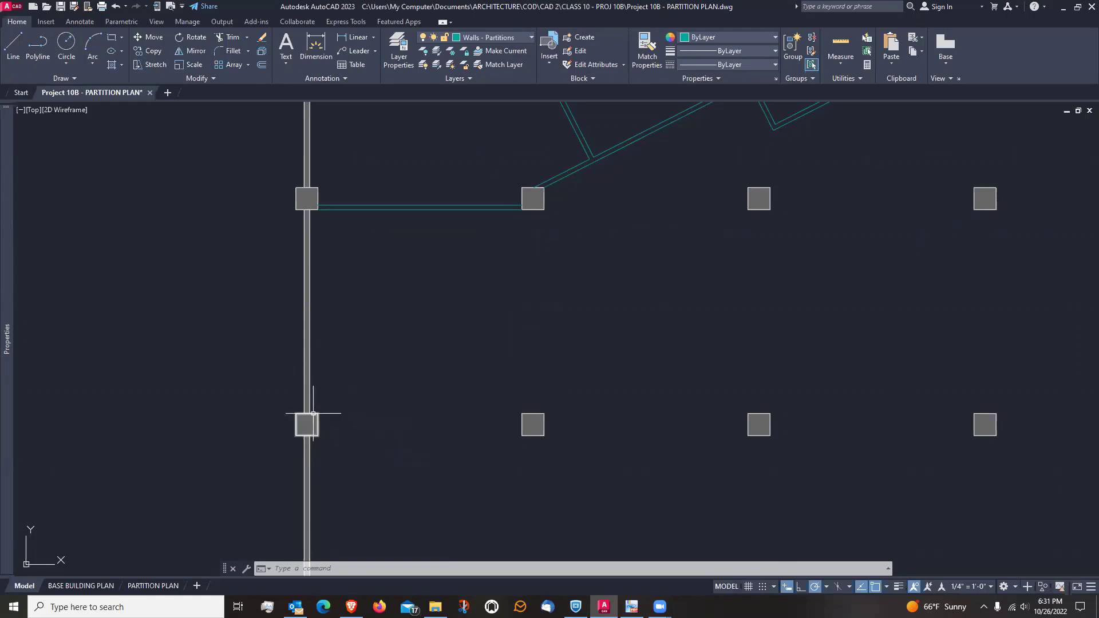
{"action": "scroll", "coordinate": [312, 416], "scroll_direction": "up", "scroll_amount": 4}
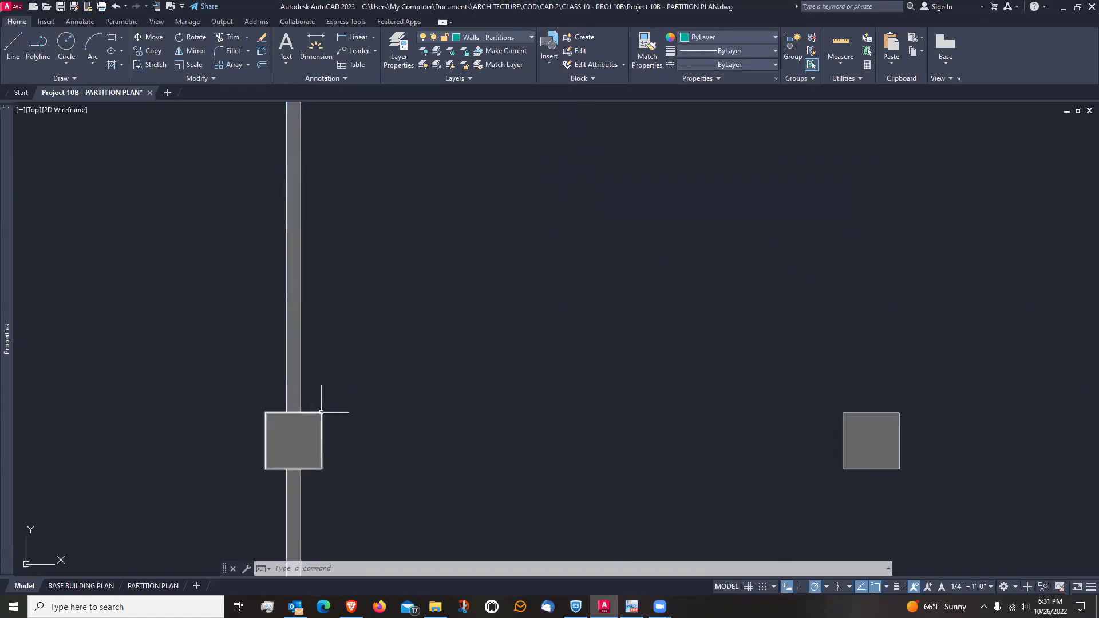
{"action": "scroll", "coordinate": [378, 450], "scroll_direction": "down", "scroll_amount": 2}
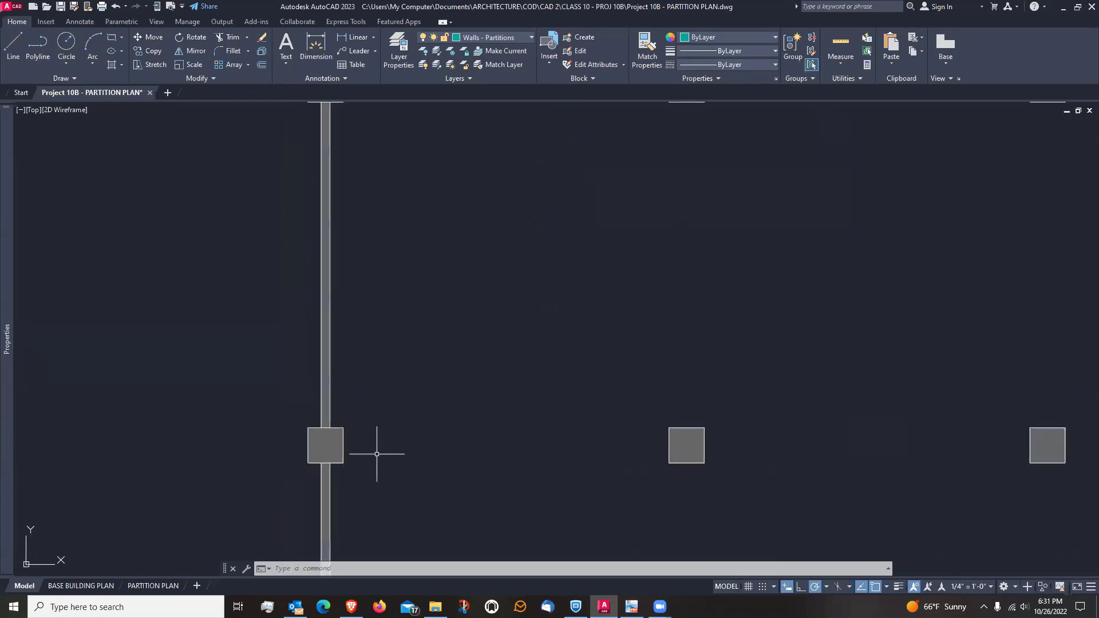
{"action": "middle_click_drag", "start_coordinate": [390, 381], "coordinate": [375, 425]}
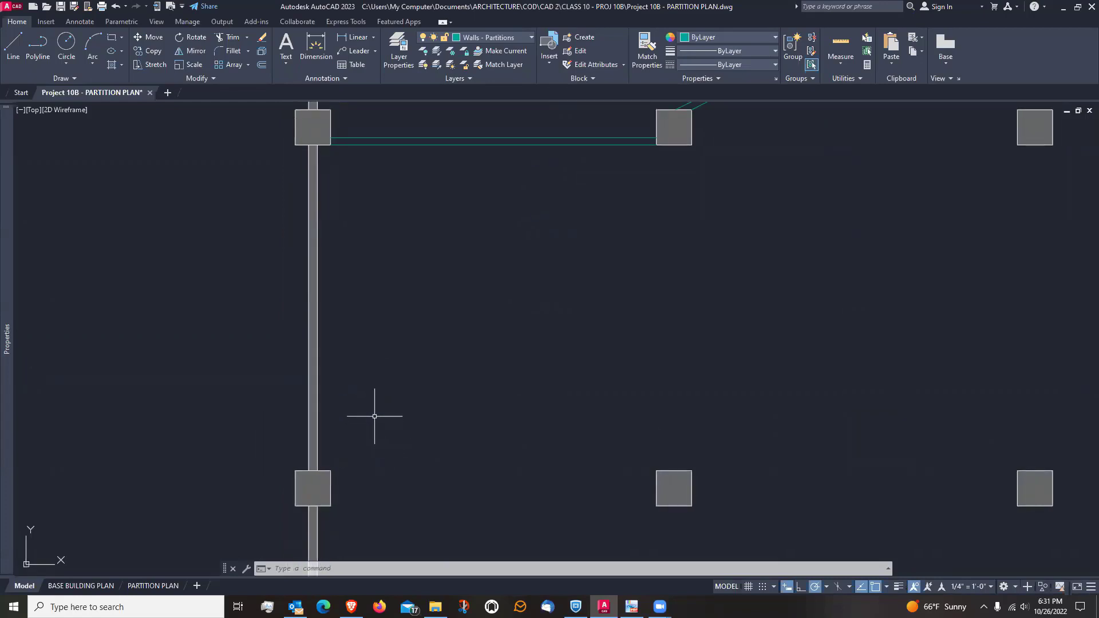
{"action": "type", "text": "l"}
{"action": "key", "text": "Return"}
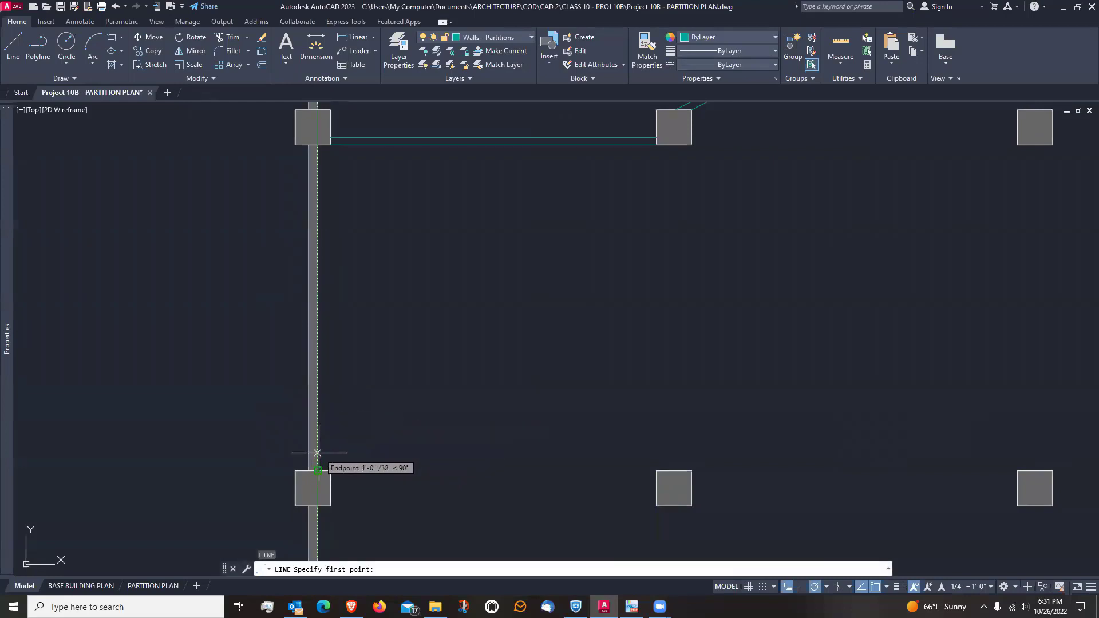
{"action": "type", "text": "1"}
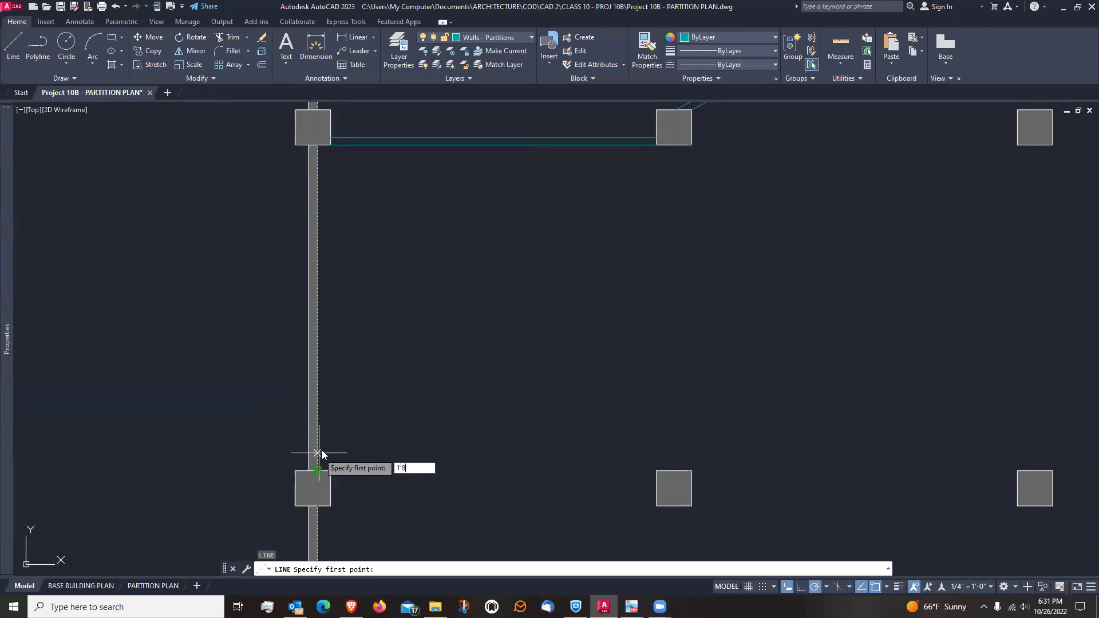
{"action": "type", "text": "'8"}
{"action": "key", "text": "Return"}
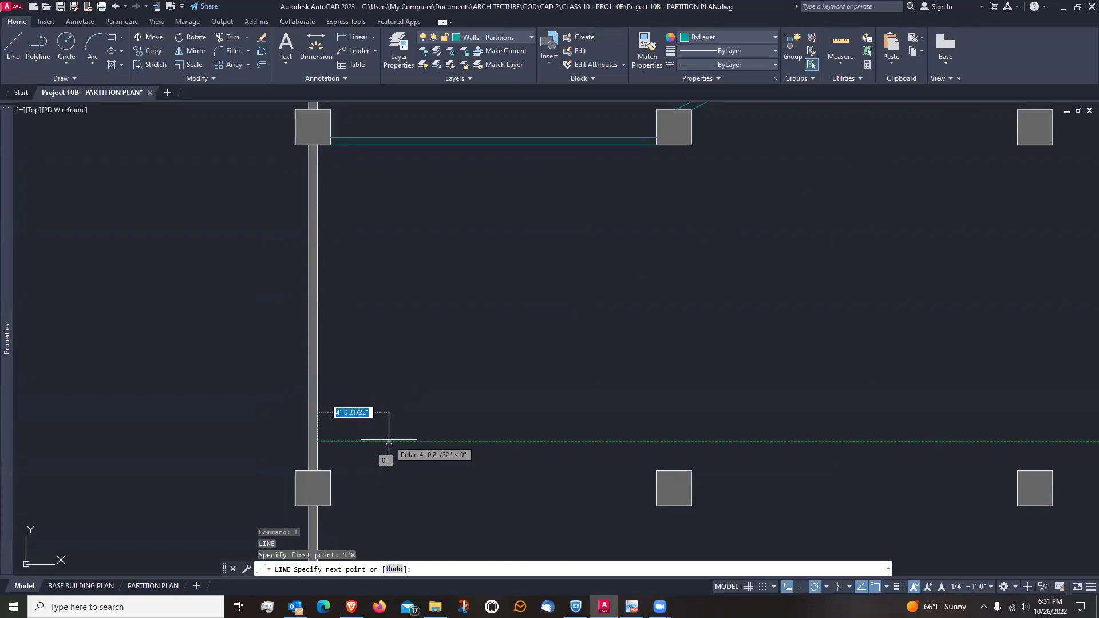
{"action": "type", "text": "11"}
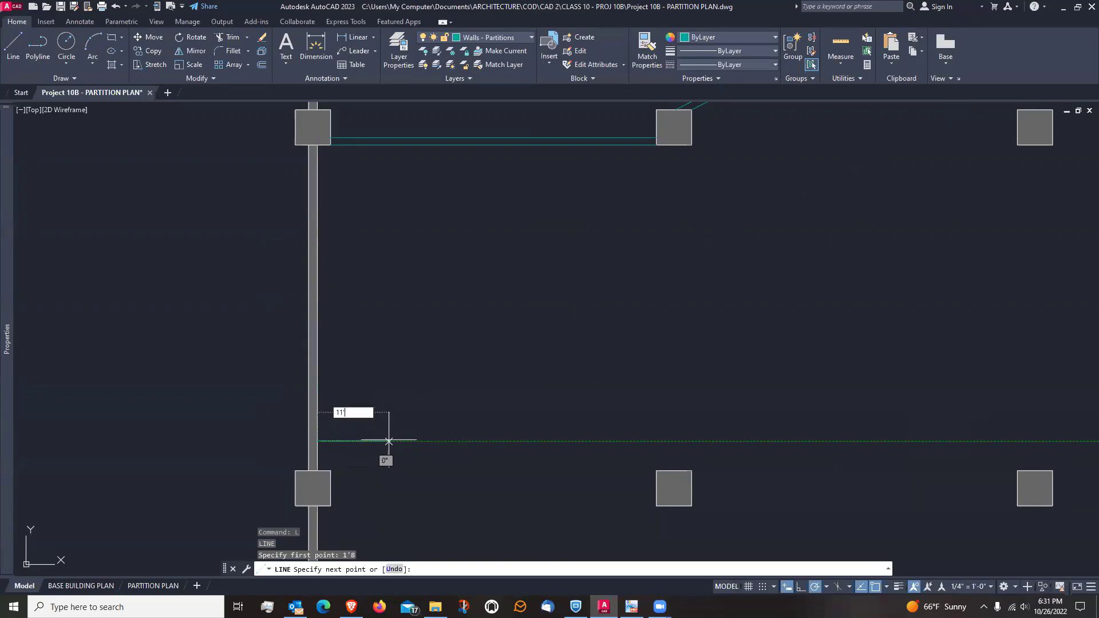
{"action": "type", "text": "'"}
{"action": "key", "text": "Return"}
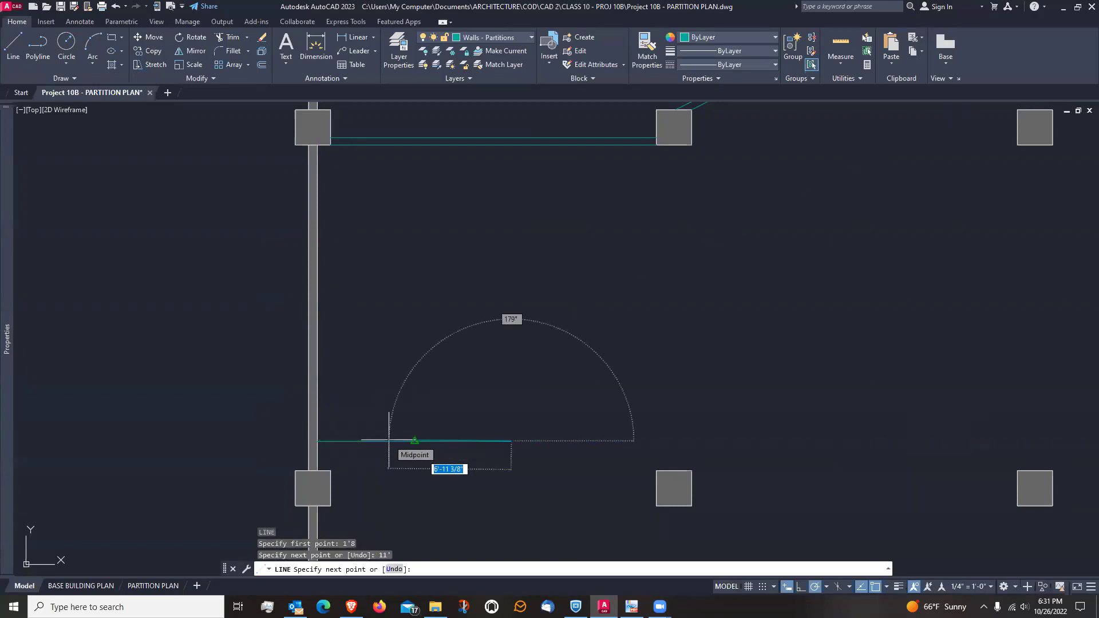
Continue the line at 27° until it aligns with the first interior column's right edge, then straight up to that column's lower-right corner
{"action": "scroll", "coordinate": [547, 416], "scroll_direction": "down", "scroll_amount": 2}
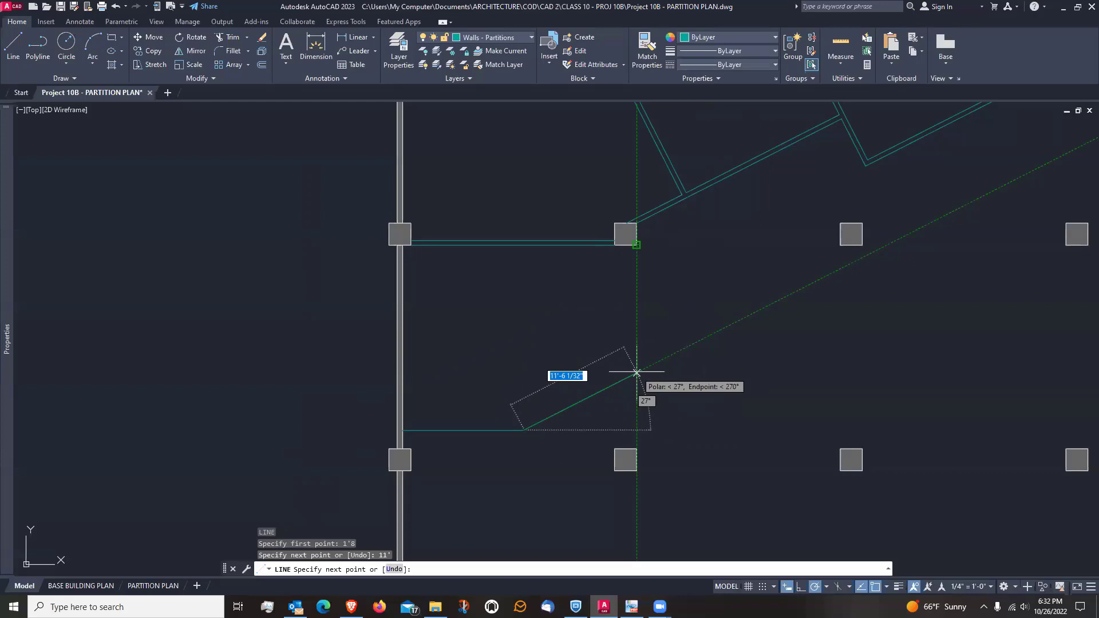
{"action": "left_click", "coordinate": [637, 373]}
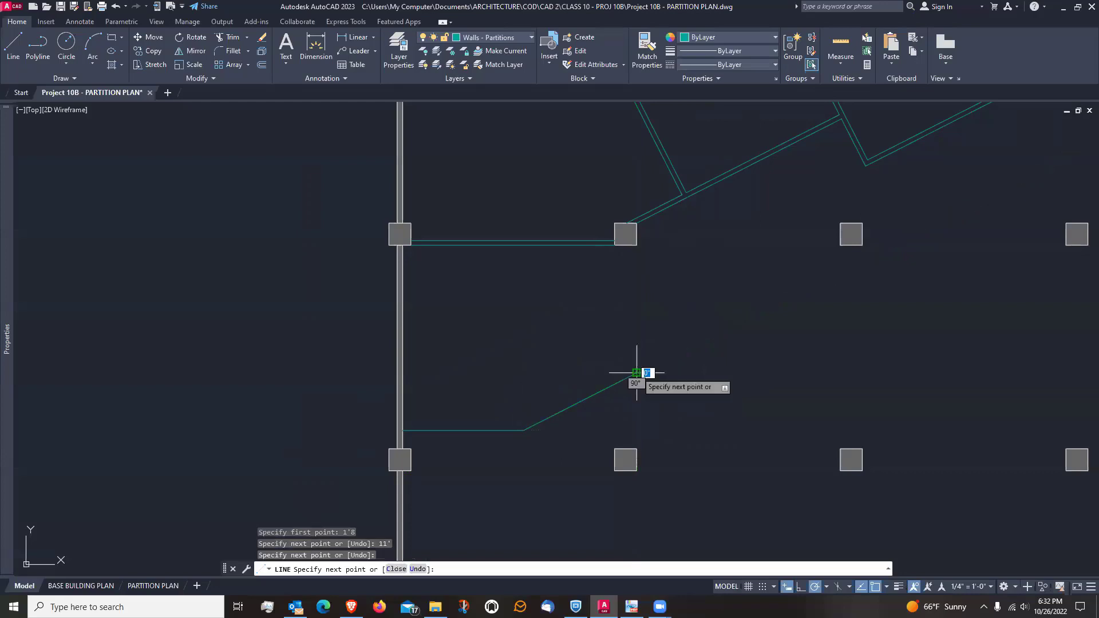
{"action": "left_click", "coordinate": [636, 245]}
{"action": "key", "text": "Escape"}
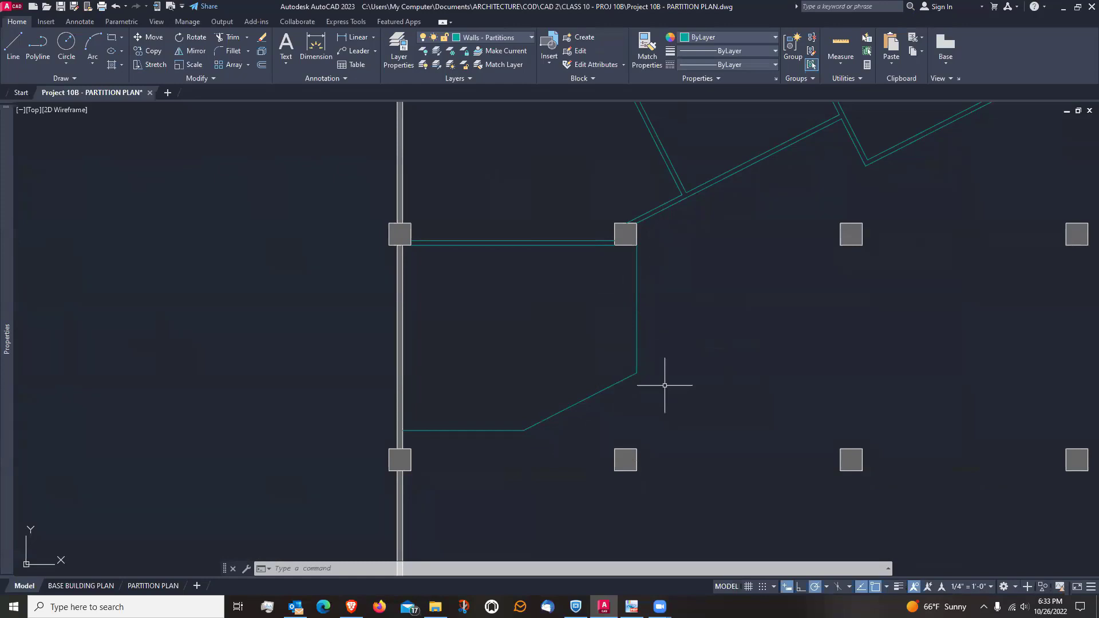
Offset the vertical, angled and horizontal lines of the new room 5" inward to form the partitions' second faces
{"action": "type", "text": "o"}
{"action": "key", "text": "Return"}
{"action": "type", "text": "5"}
{"action": "key", "text": "Return"}
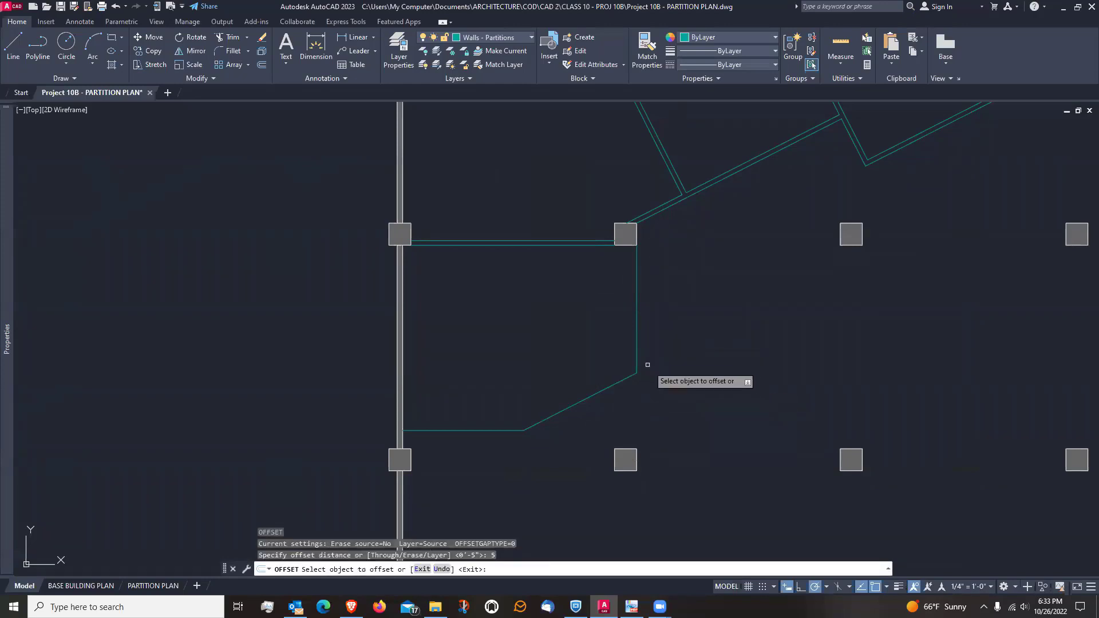
{"action": "left_click", "coordinate": [635, 354]}
{"action": "left_click", "coordinate": [618, 355]}
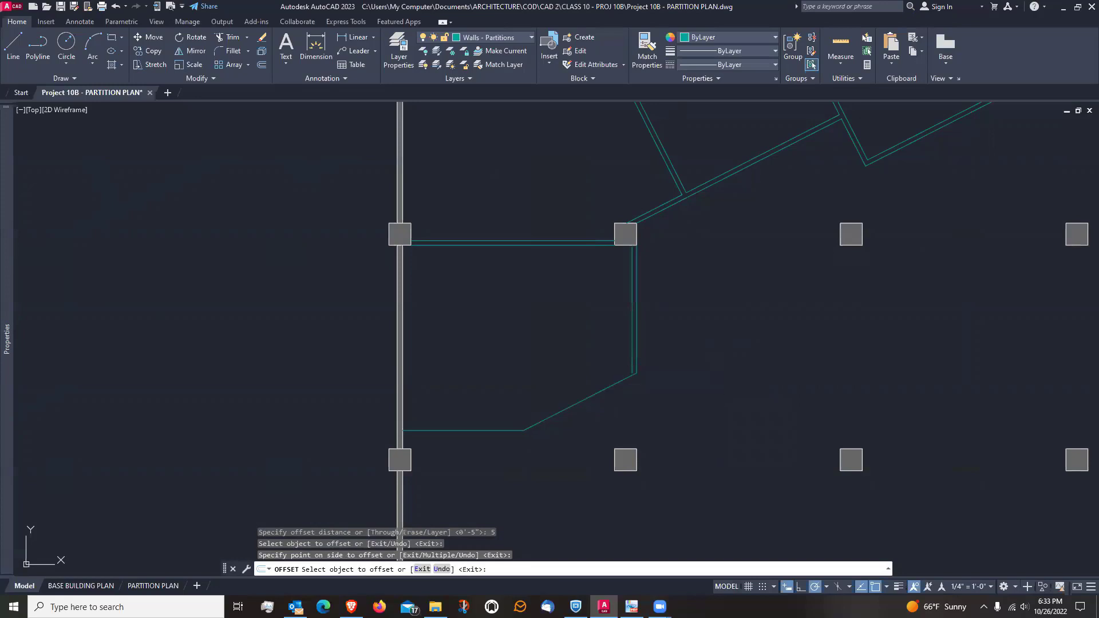
{"action": "left_click", "coordinate": [618, 380]}
{"action": "left_click", "coordinate": [611, 368]}
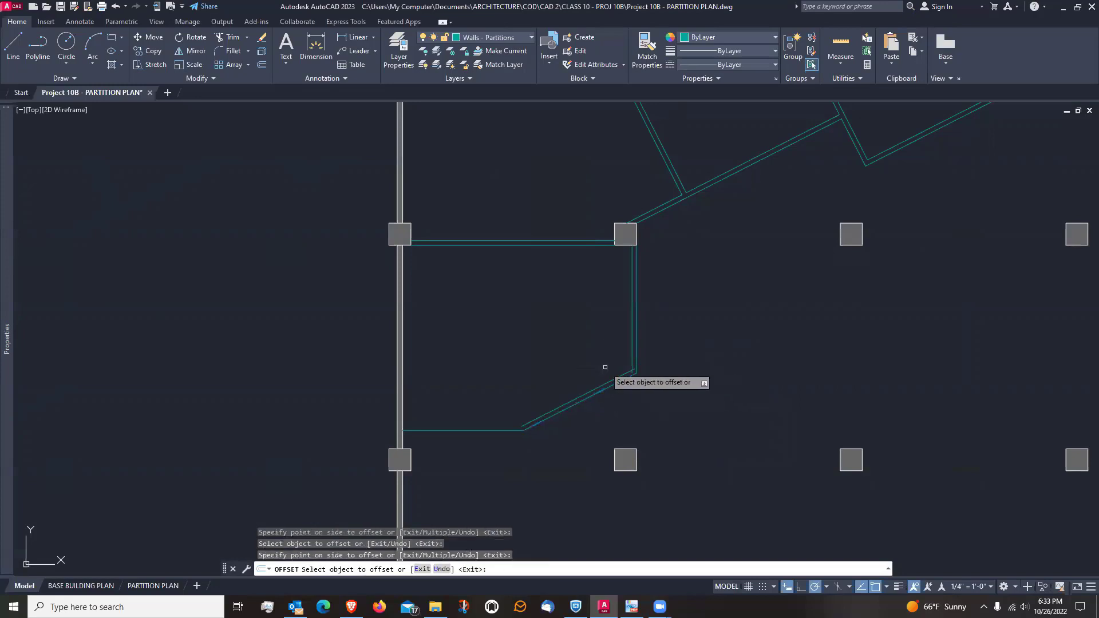
{"action": "left_click", "coordinate": [475, 431]}
{"action": "left_click", "coordinate": [475, 409]}
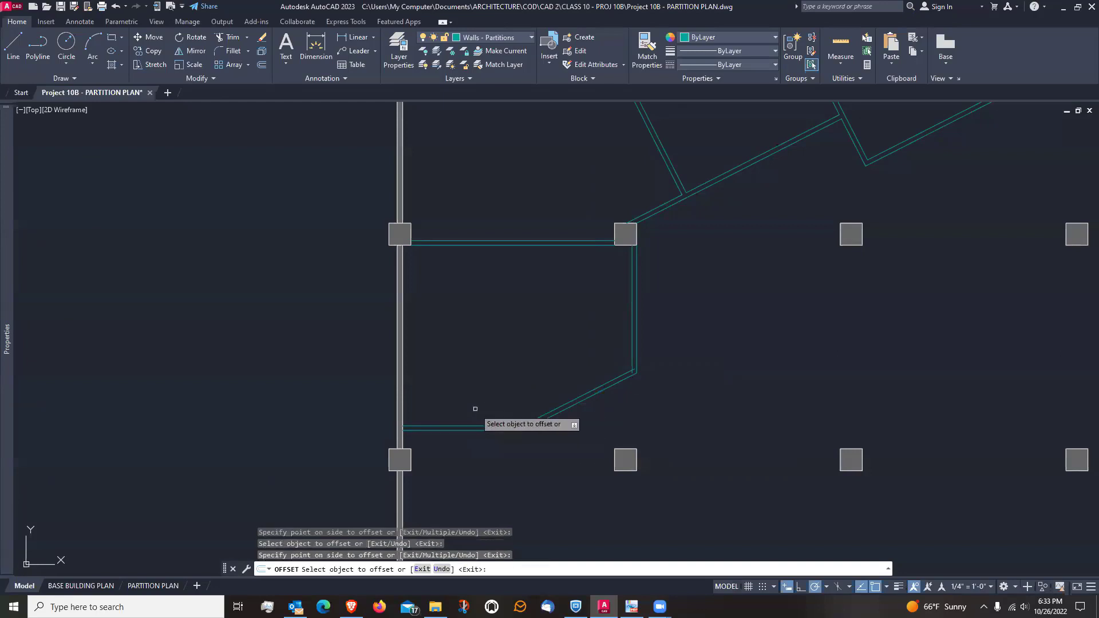
{"action": "key", "text": "Return"}
Fillet the inner faces at radius 0 where the angled partition meets the horizontal one and the vertical one
{"action": "scroll", "coordinate": [530, 441], "scroll_direction": "up", "scroll_amount": 6}
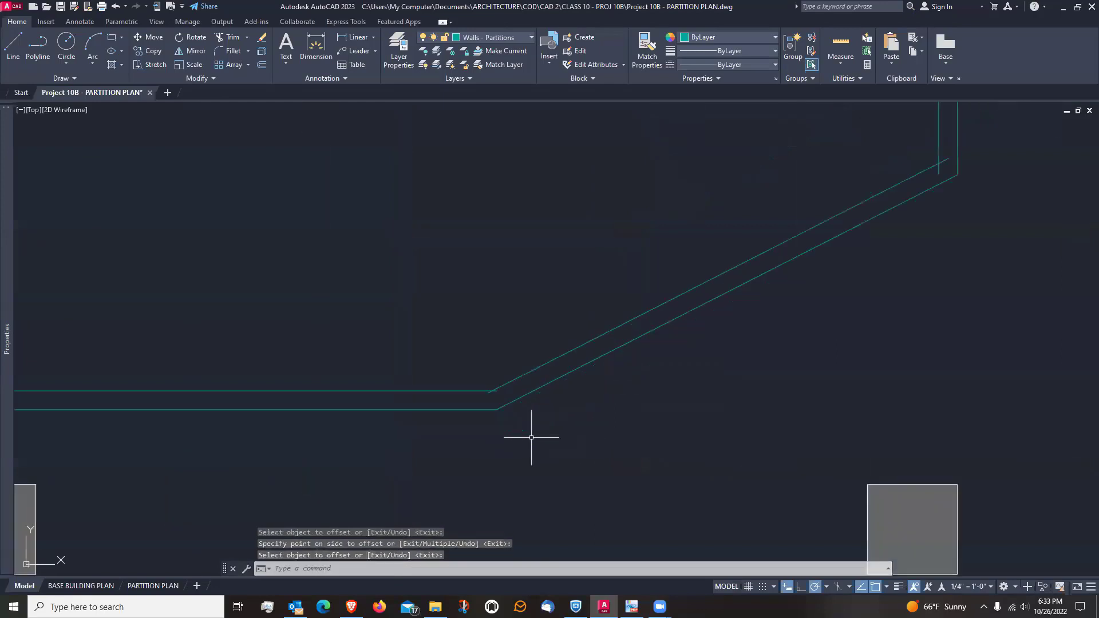
{"action": "type", "text": "f"}
{"action": "key", "text": "Return"}
{"action": "left_click", "coordinate": [468, 391]}
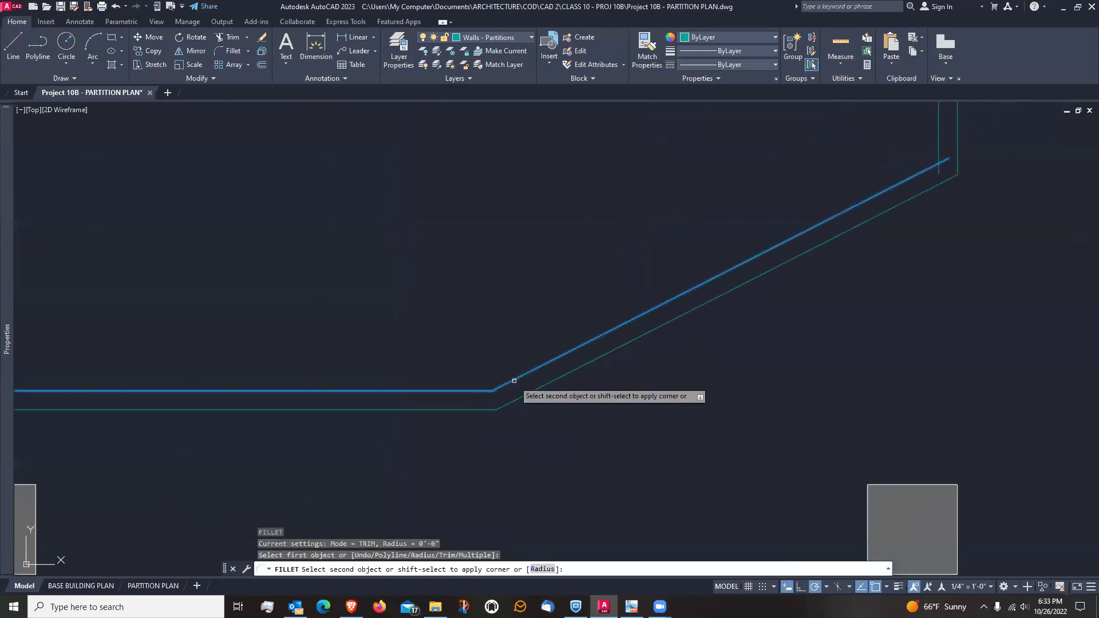
{"action": "left_click", "coordinate": [514, 381]}
{"action": "scroll", "coordinate": [555, 470], "scroll_direction": "down", "scroll_amount": 2}
{"action": "key", "text": "Return"}
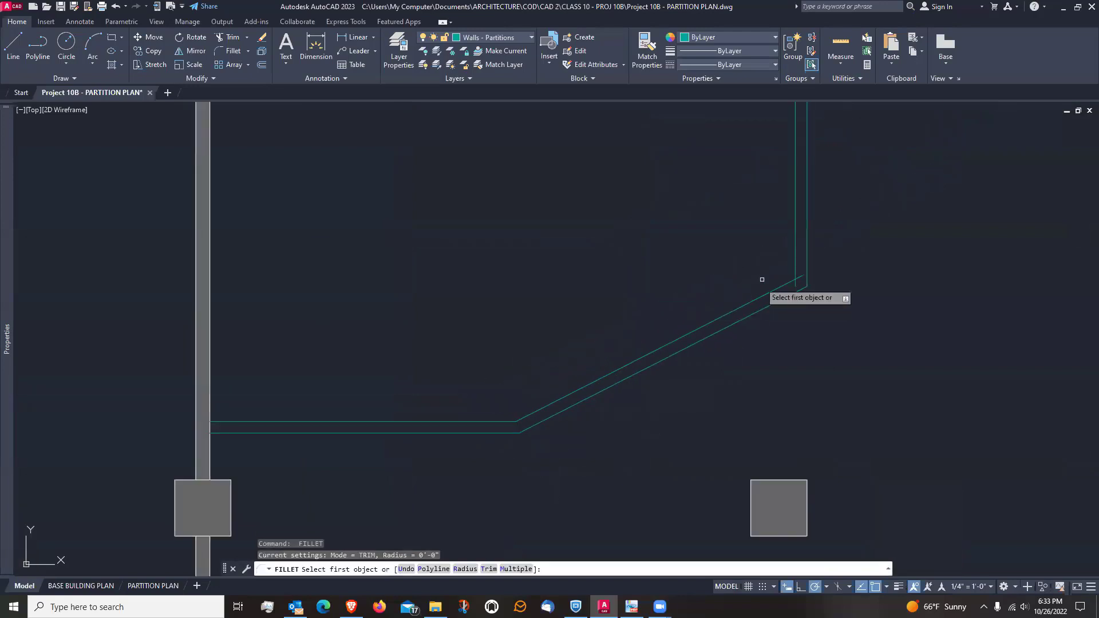
{"action": "left_click", "coordinate": [797, 248]}
{"action": "left_click", "coordinate": [786, 289]}
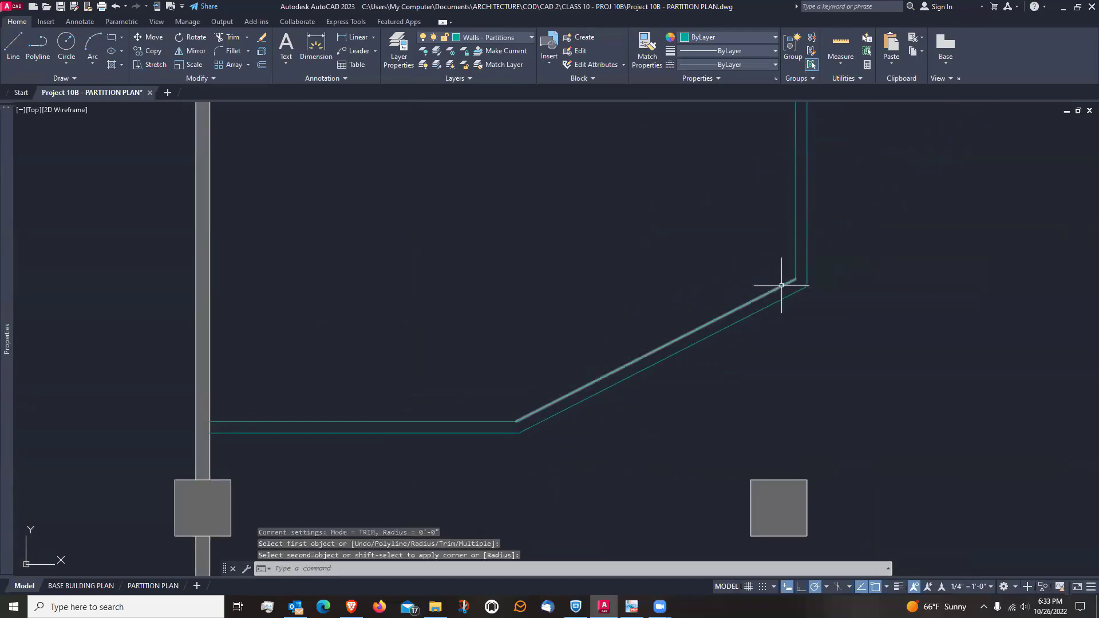
Draw a line about 11' long at 297° from the outer corner where the horizontal and angled partitions meet
{"action": "scroll", "coordinate": [754, 360], "scroll_direction": "down", "scroll_amount": 2}
{"action": "mouse_move", "coordinate": [754, 375]}
{"action": "middle_mouse_down"}
{"action": "mouse_move", "coordinate": [741, 304]}
{"action": "mouse_move", "coordinate": [716, 336]}
{"action": "mouse_move", "coordinate": [724, 294]}
{"action": "middle_mouse_up"}
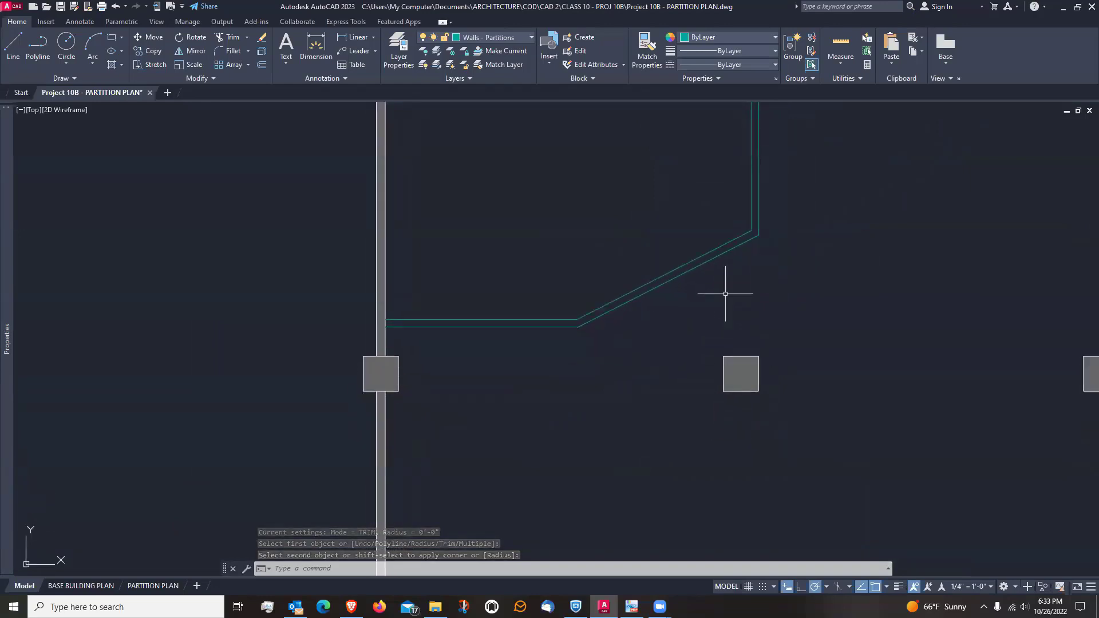
{"action": "middle_click_drag", "start_coordinate": [651, 343], "coordinate": [664, 314]}
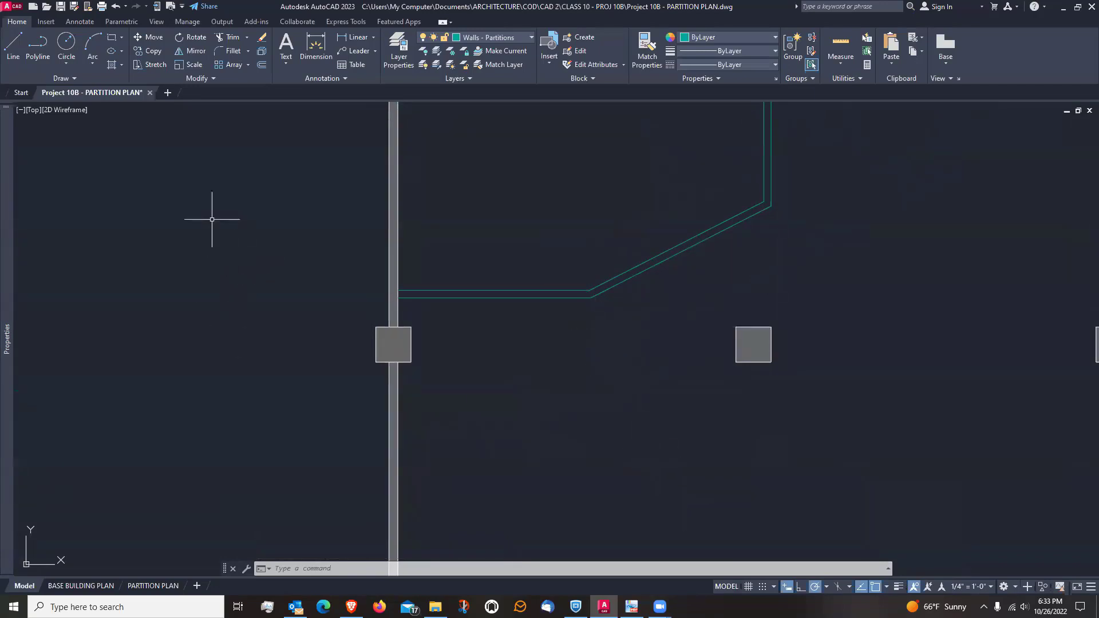
{"action": "left_click", "coordinate": [13, 50]}
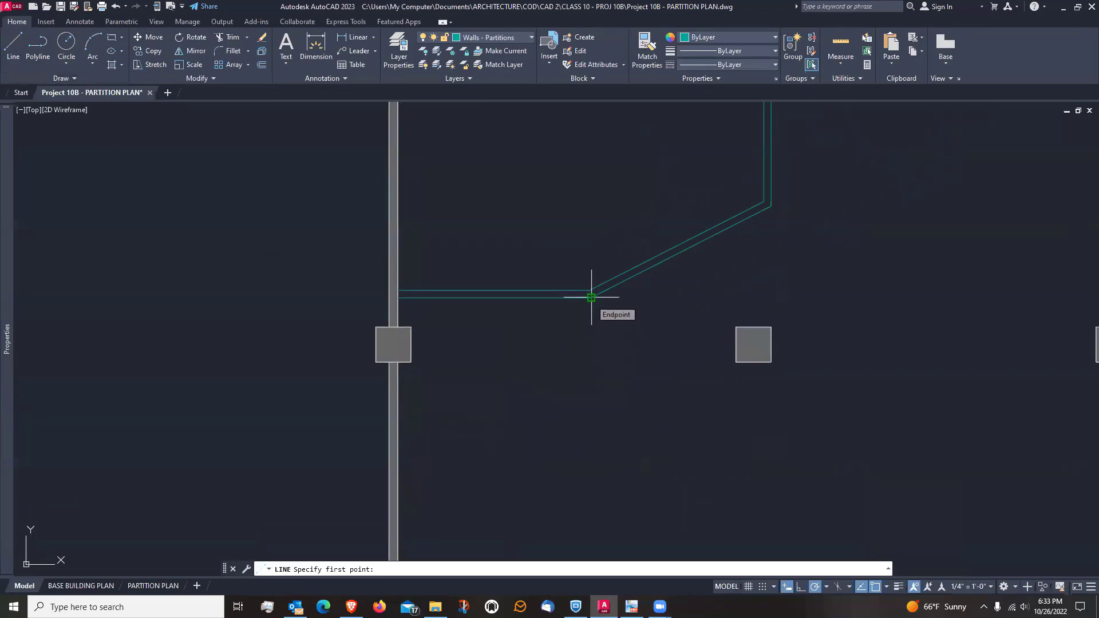
{"action": "left_click", "coordinate": [591, 297]}
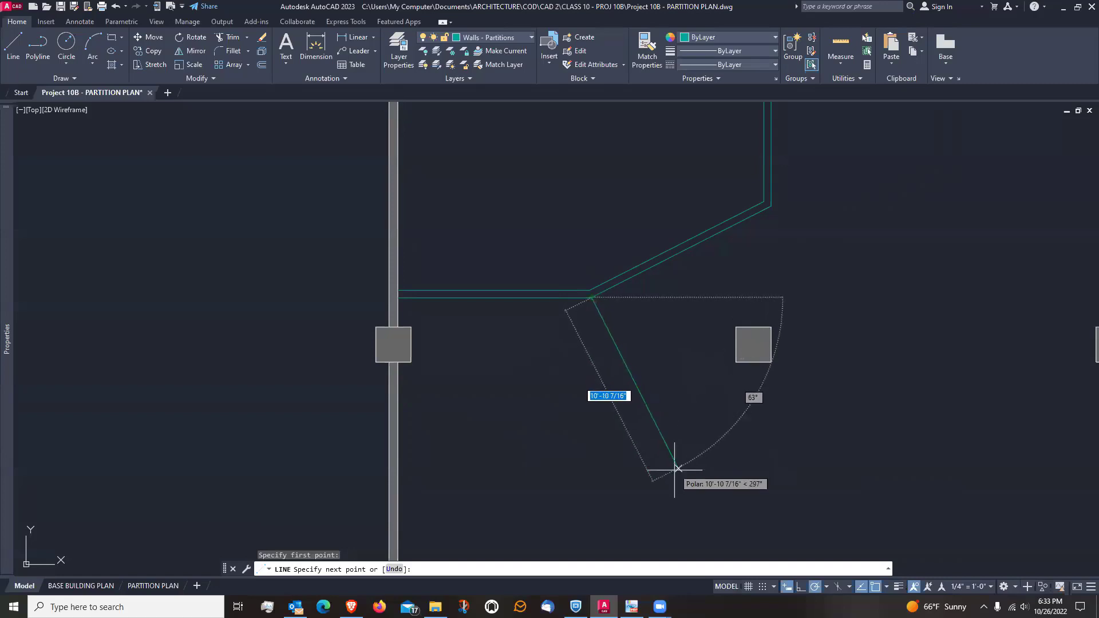
{"action": "left_click", "coordinate": [682, 475]}
{"action": "key", "text": "Return"}
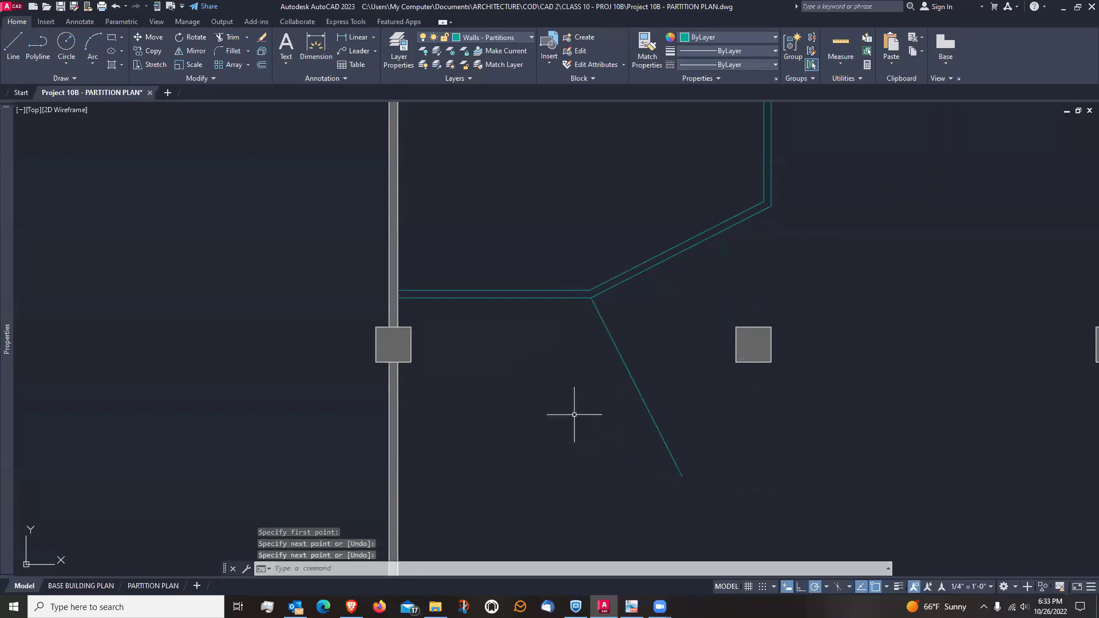
Draw an 11' horizontal line inward from the side wall's inner face, starting 8'10" below the second side-wall column
{"action": "middle_click_drag", "start_coordinate": [575, 414], "coordinate": [576, 365]}
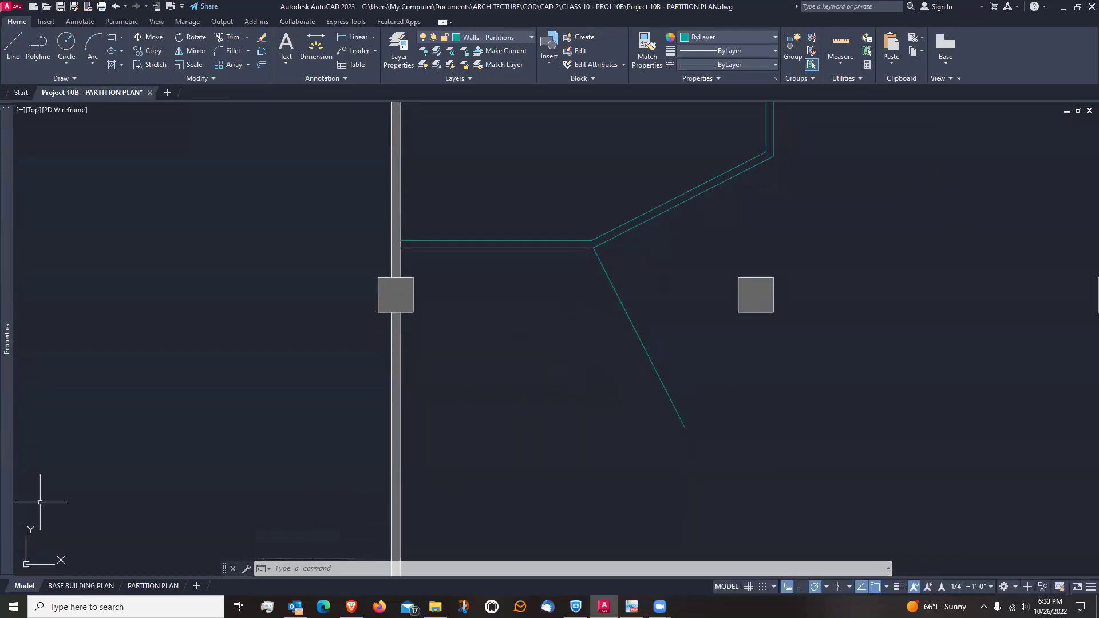
{"action": "scroll", "coordinate": [426, 335], "scroll_direction": "down", "scroll_amount": 2}
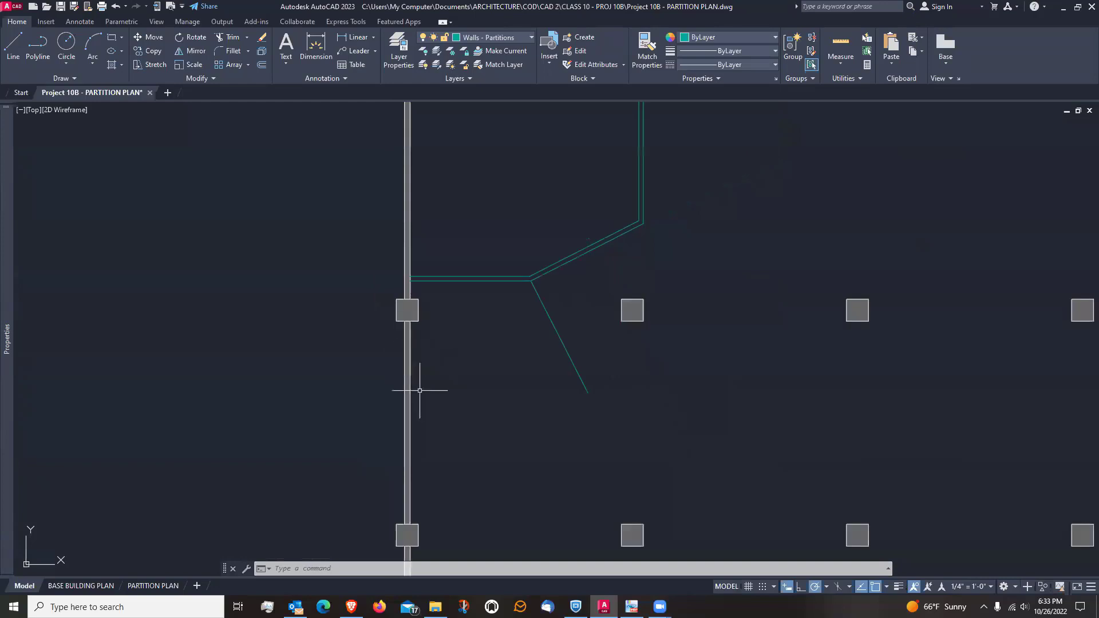
{"action": "middle_click_drag", "start_coordinate": [422, 387], "coordinate": [427, 380]}
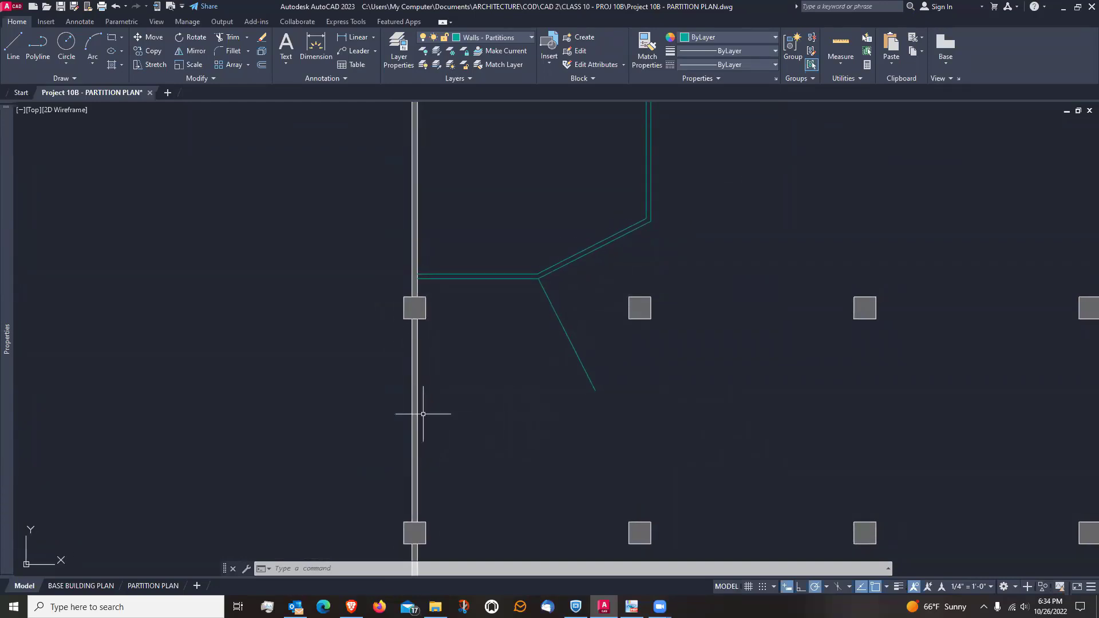
{"action": "left_click", "coordinate": [12, 46]}
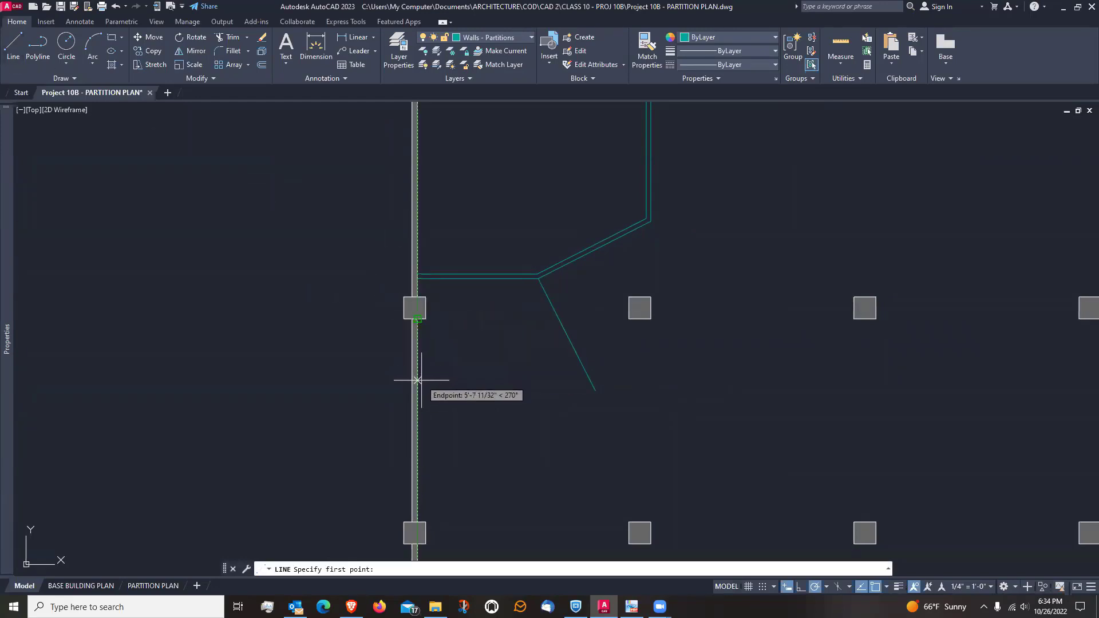
{"action": "type", "text": "8'10"}
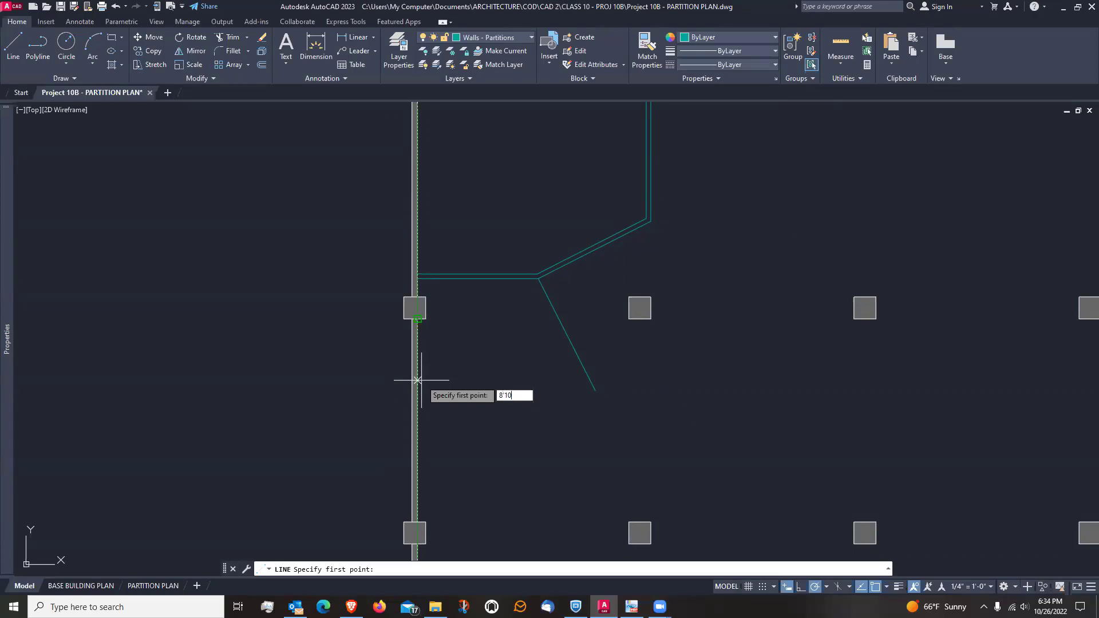
{"action": "key", "text": "Return"}
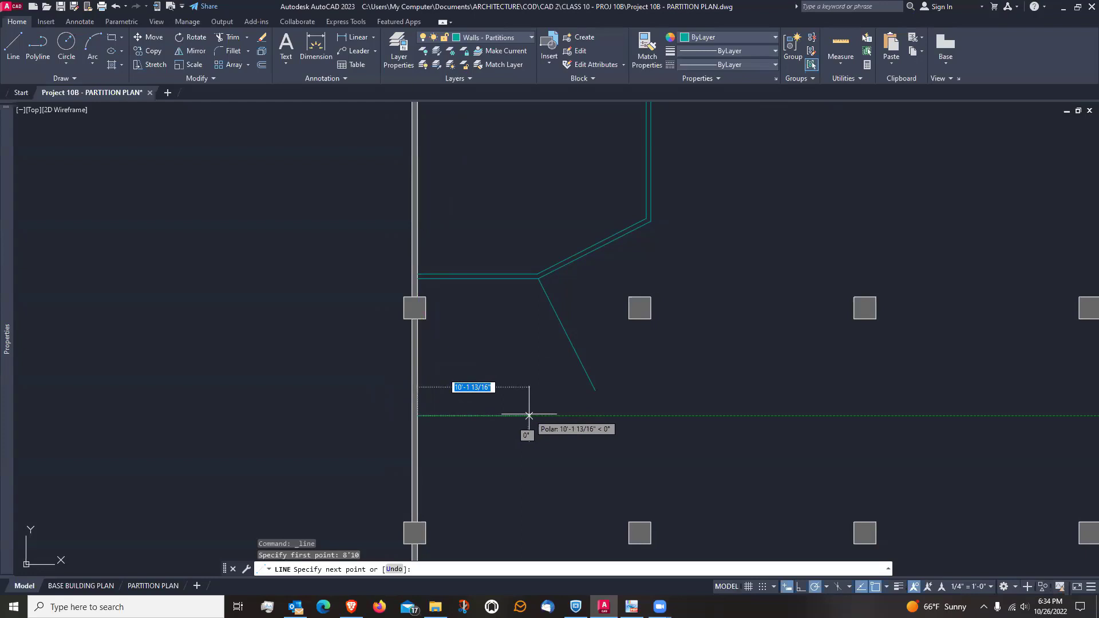
{"action": "type", "text": "11"}
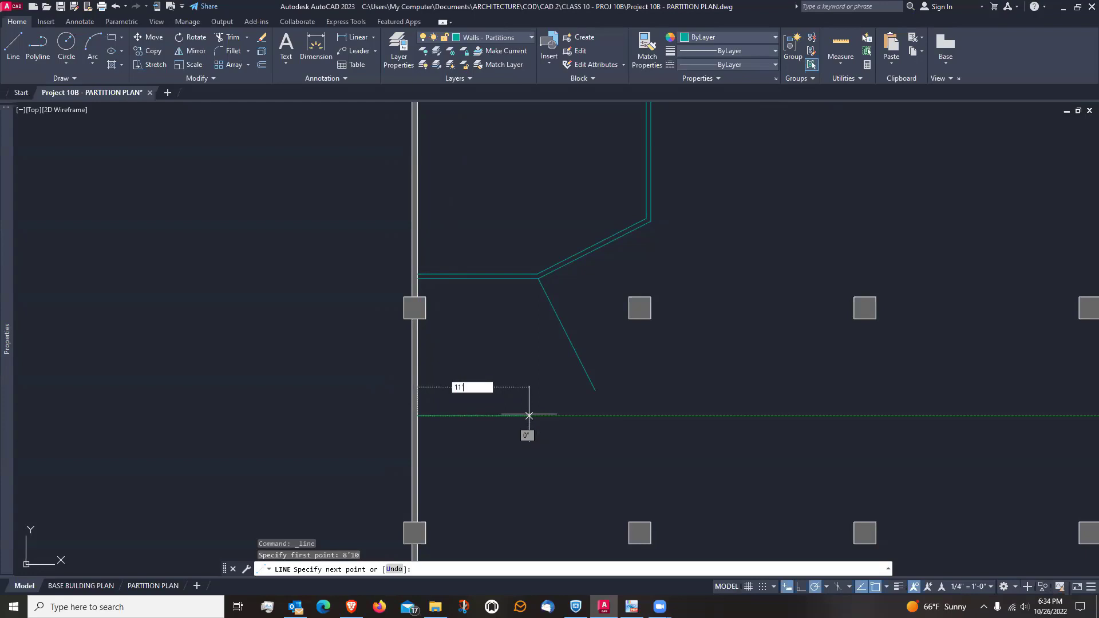
{"action": "type", "text": "'"}
{"action": "key", "text": "Return"}
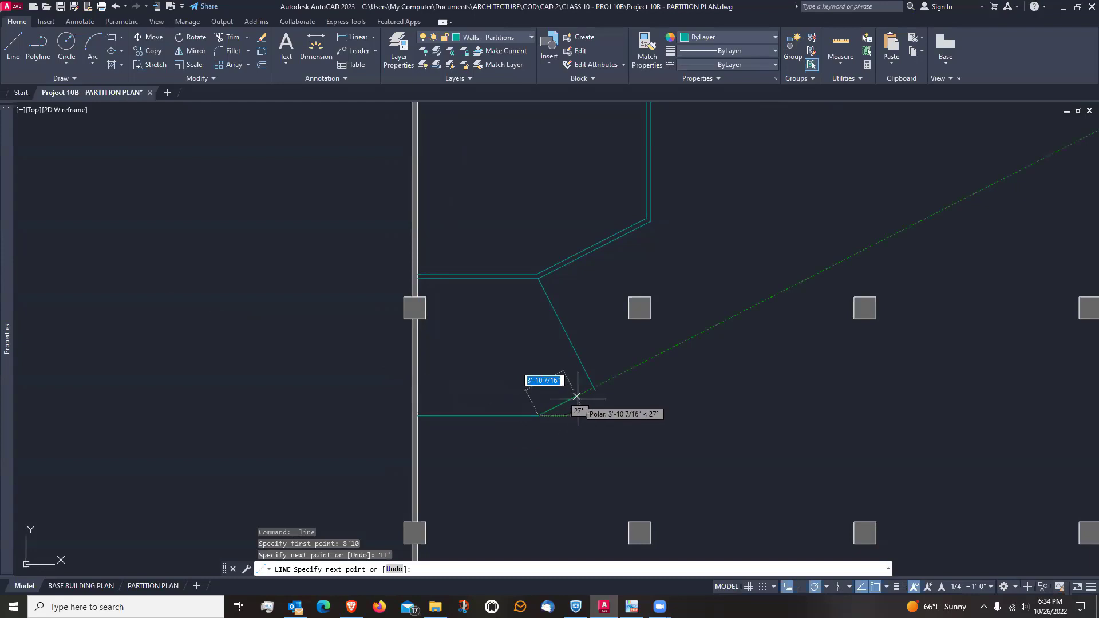
Continue the lower horizontal line at 27° to meet the 297° line perpendicularly
{"action": "scroll", "coordinate": [583, 393], "scroll_direction": "up", "scroll_amount": 4}
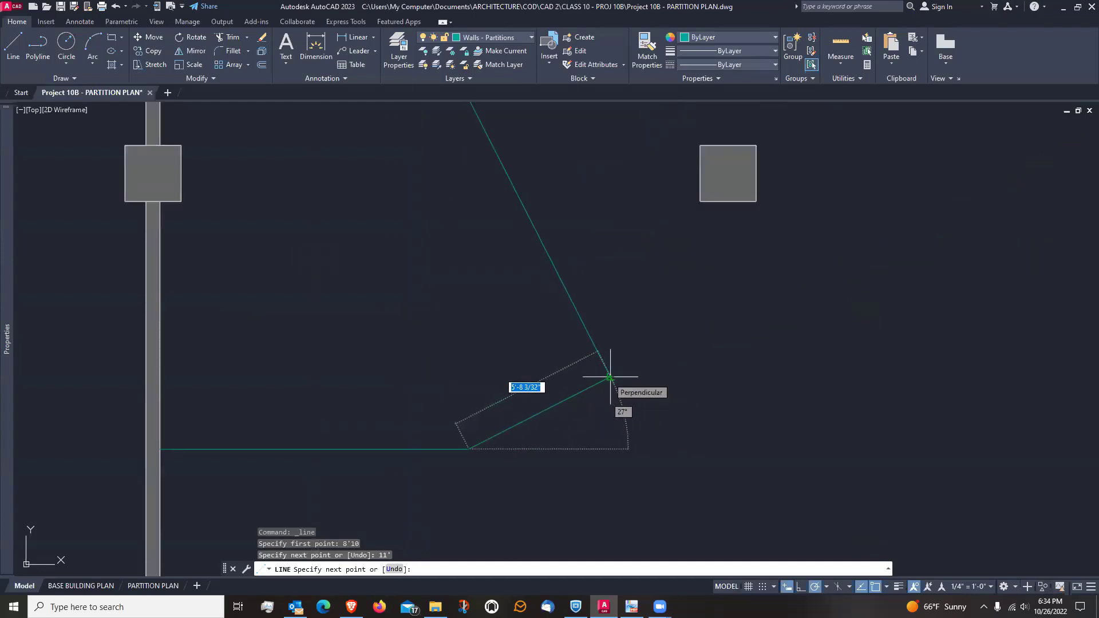
{"action": "left_click", "coordinate": [610, 377]}
{"action": "key", "text": "Escape"}
Offset the 297° line 5" toward the side wall to form the partition's second face
{"action": "scroll", "coordinate": [572, 412], "scroll_direction": "down", "scroll_amount": 3}
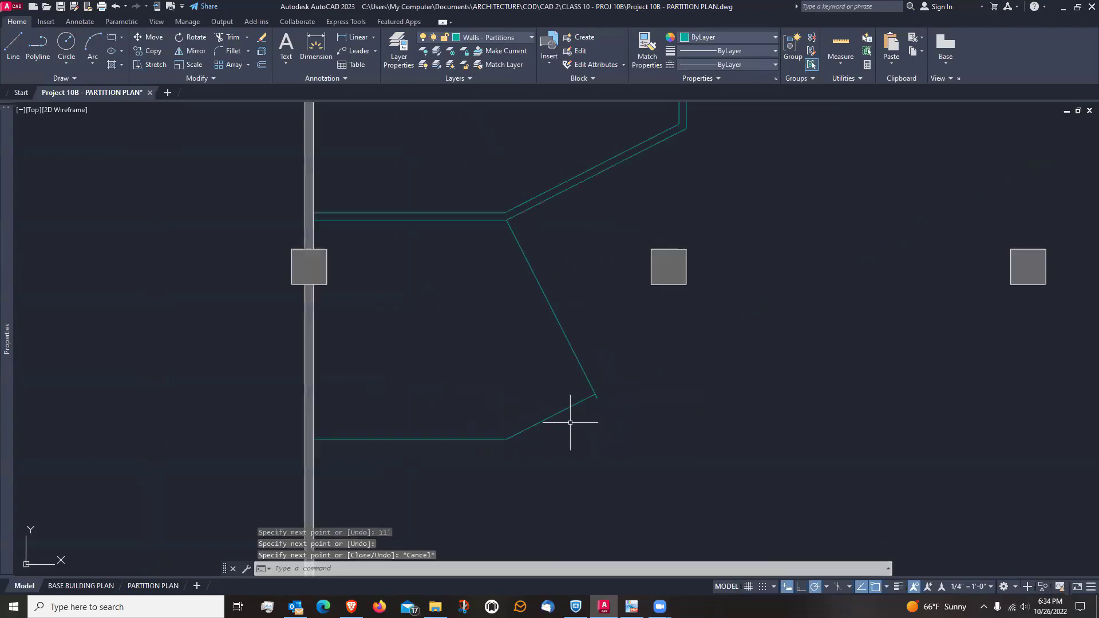
{"action": "middle_click_drag", "start_coordinate": [476, 350], "coordinate": [492, 350]}
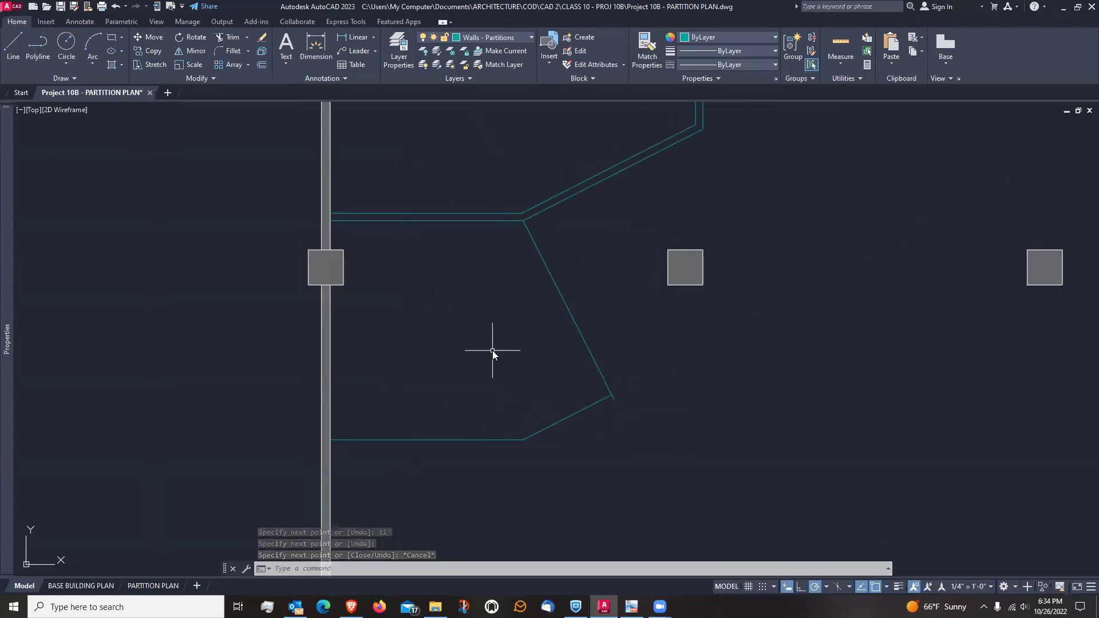
{"action": "type", "text": "o"}
{"action": "key", "text": "Return"}
{"action": "type", "text": "5"}
{"action": "key", "text": "Return"}
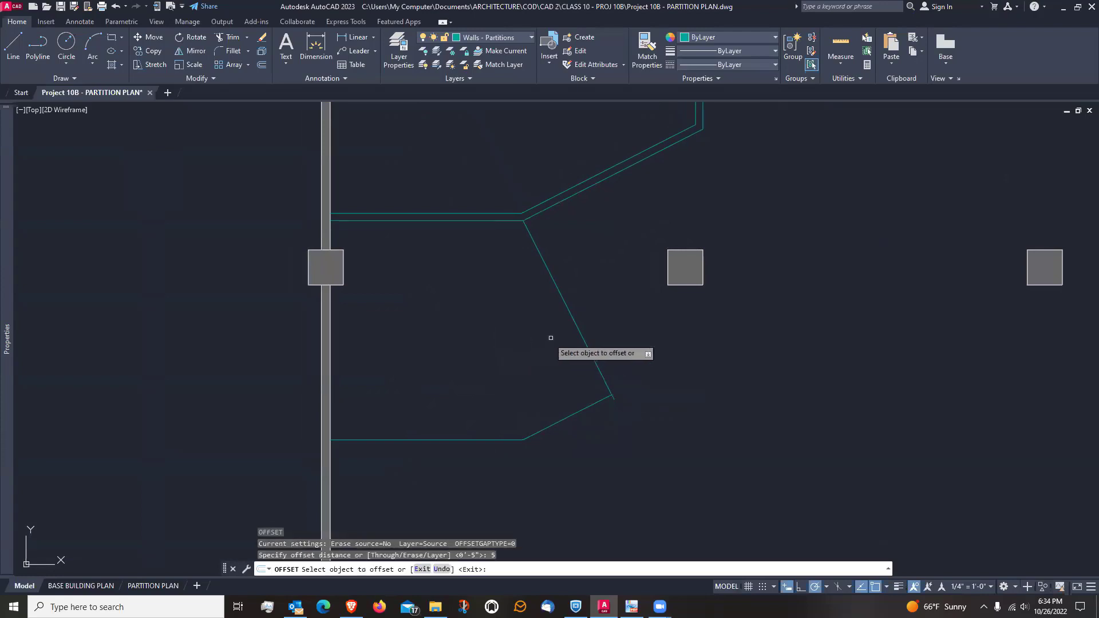
{"action": "left_click", "coordinate": [575, 325]}
{"action": "left_click", "coordinate": [565, 329]}
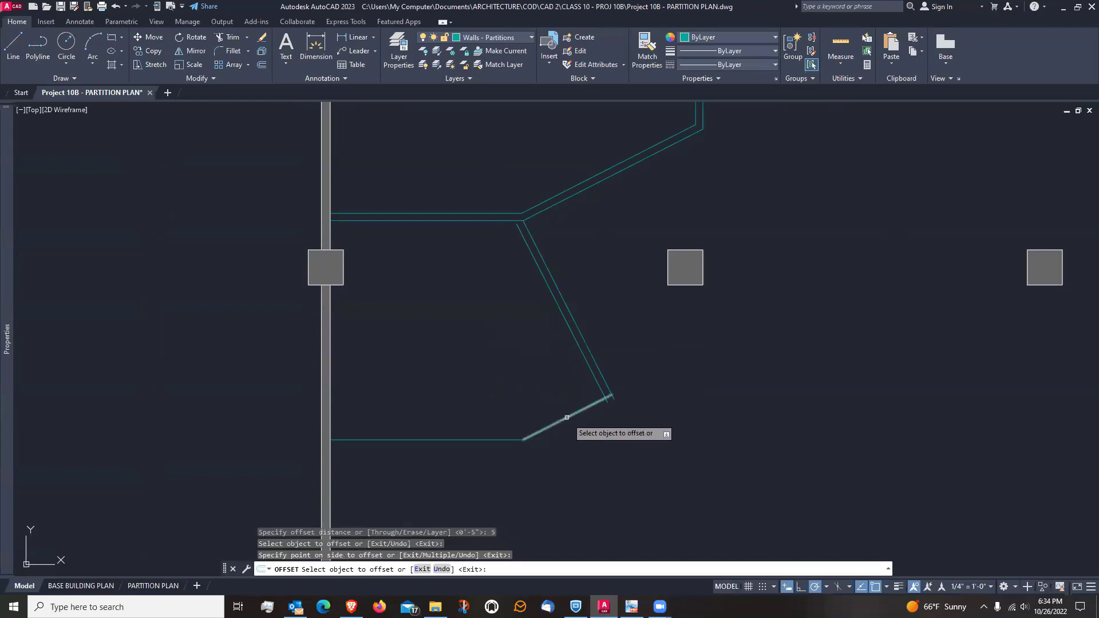
Offset the lower diagonal partition line 5" toward the room's interior and the bottom horizontal partition line 5" downward
{"action": "left_click", "coordinate": [567, 417]}
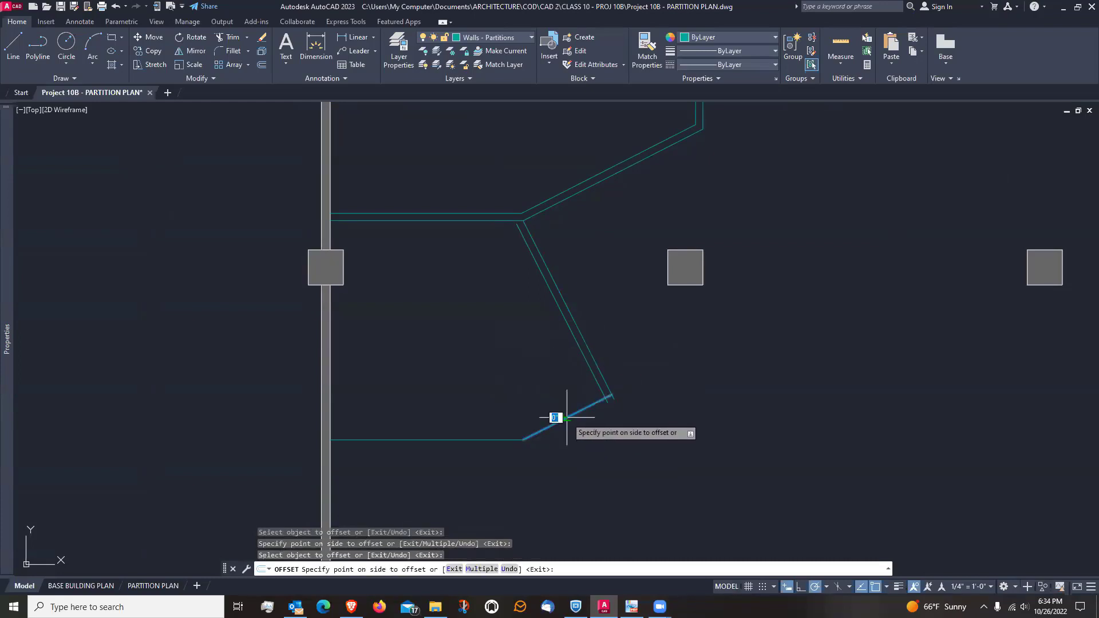
{"action": "left_click", "coordinate": [554, 394]}
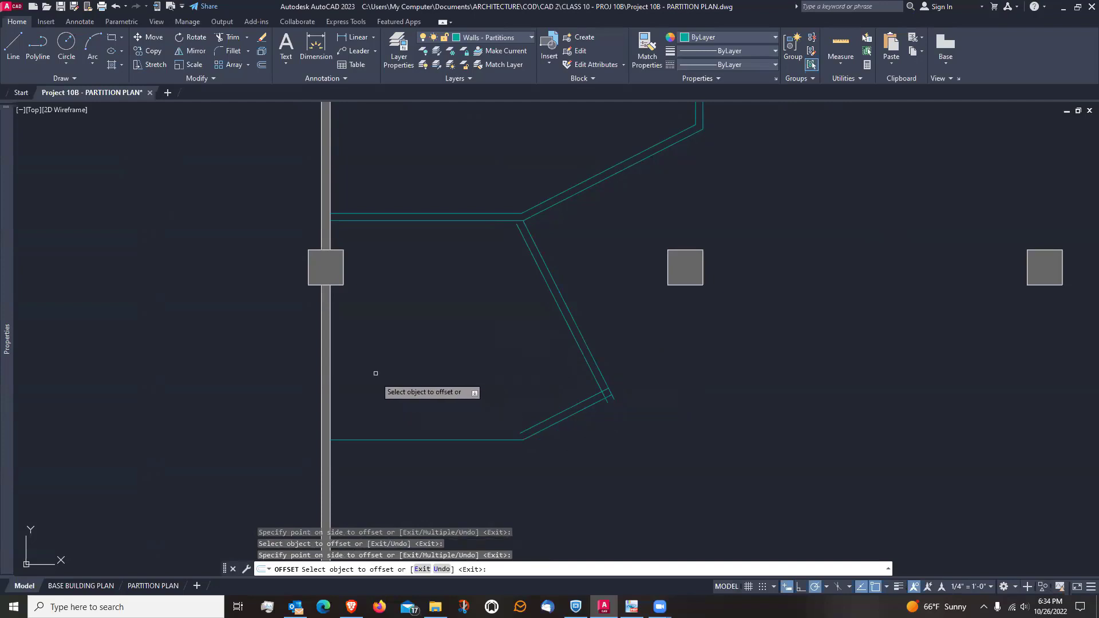
{"action": "left_click", "coordinate": [341, 439]}
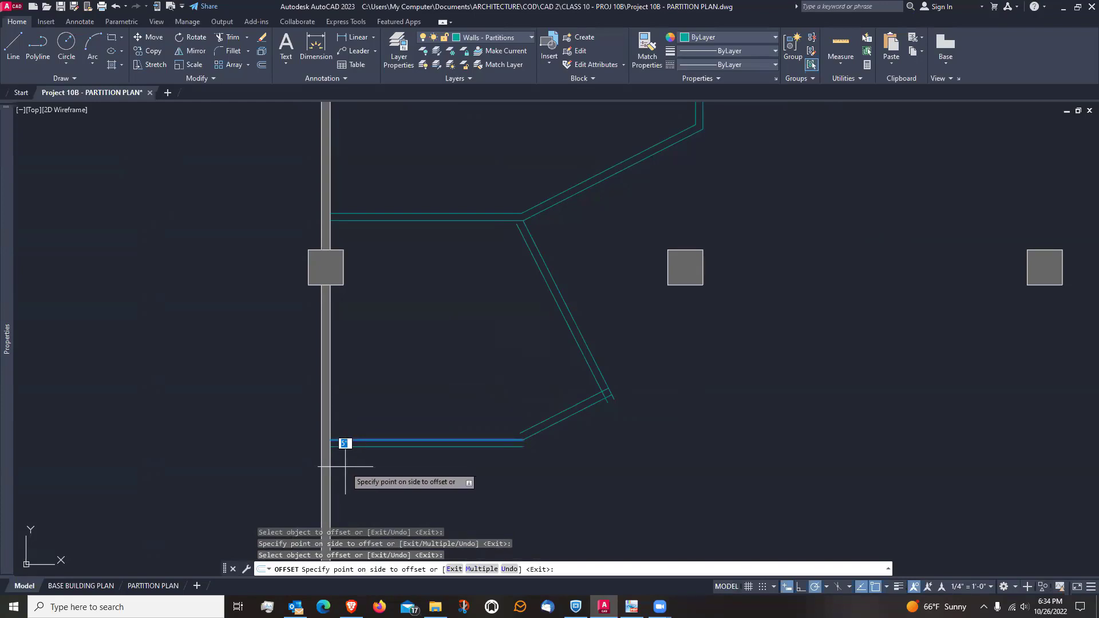
{"action": "left_click", "coordinate": [345, 466]}
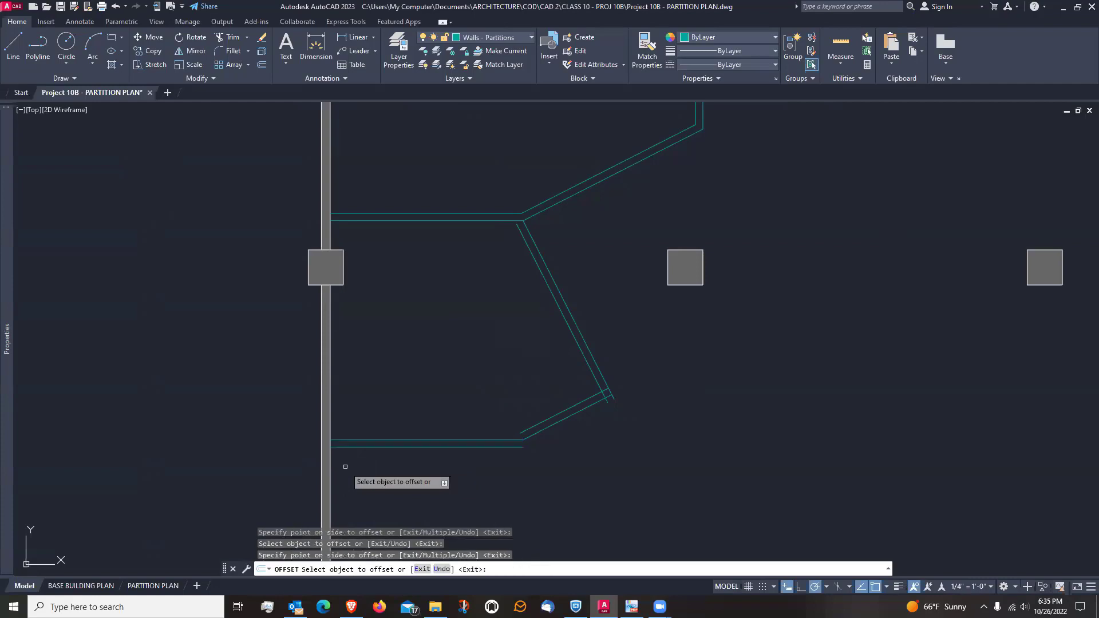
{"action": "key", "text": "Return"}
{"action": "scroll", "coordinate": [507, 464], "scroll_direction": "up", "scroll_amount": 2}
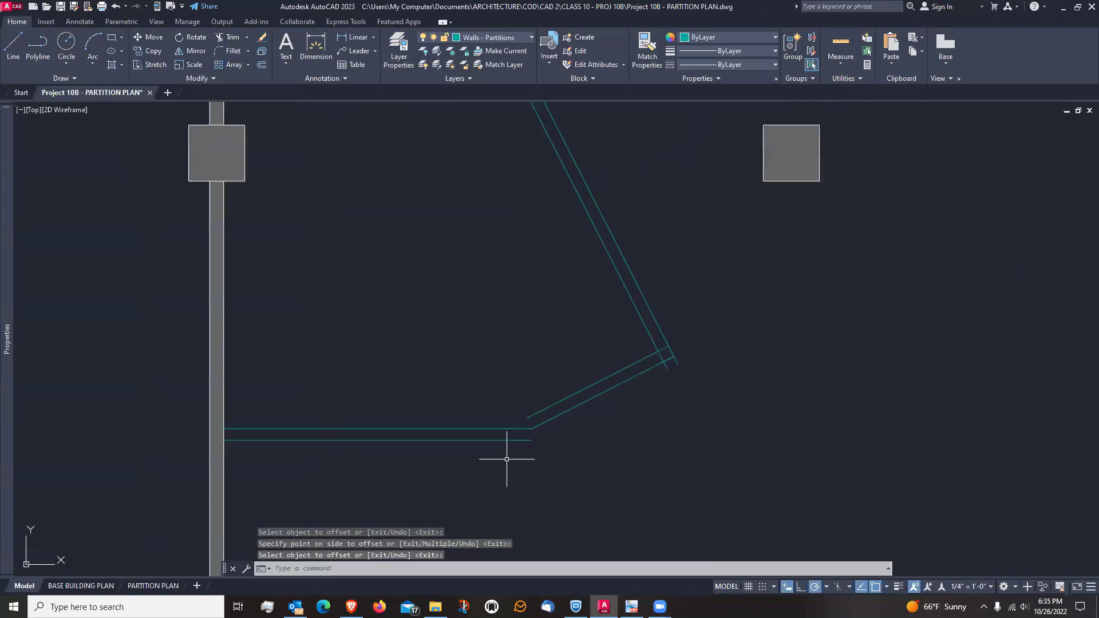
{"action": "type", "text": "f"}
{"action": "key", "text": "Return"}
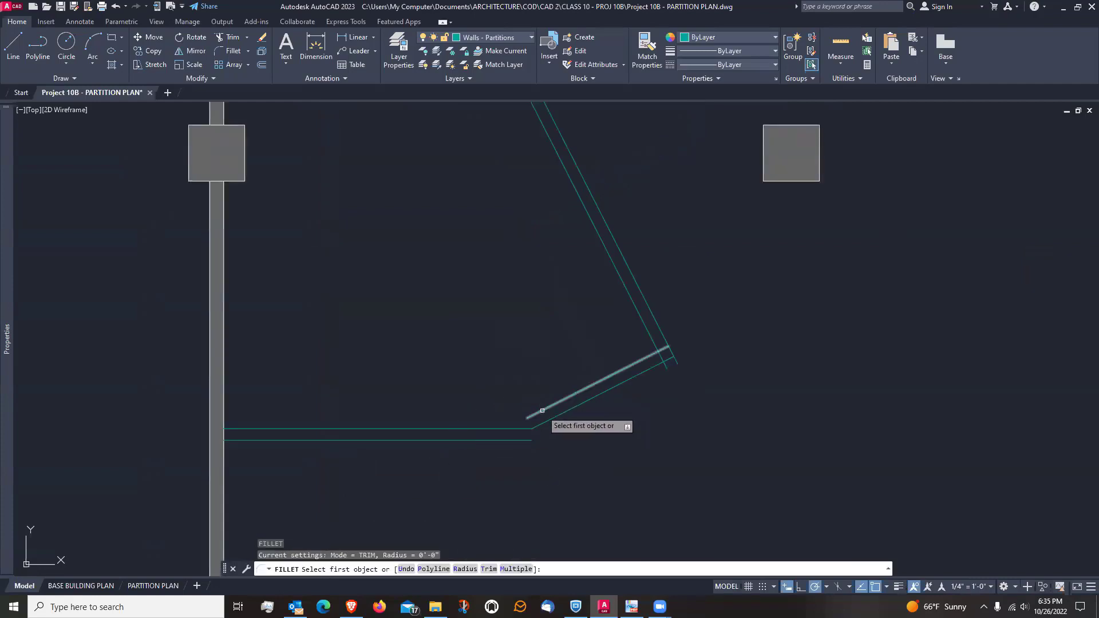
{"action": "key", "text": "Escape"}
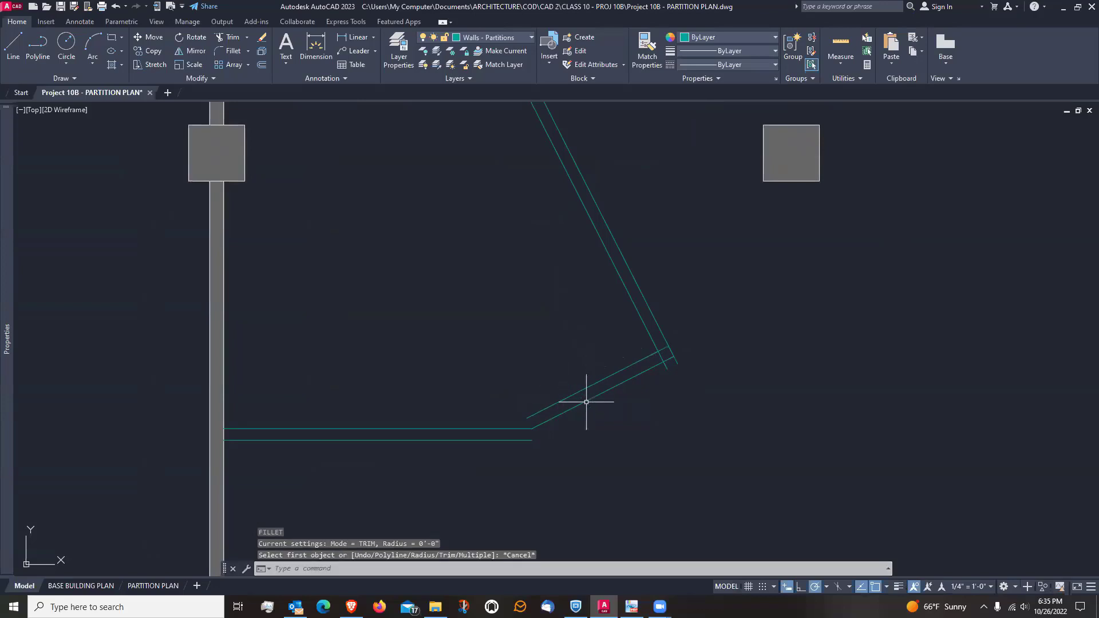
Erase the offset copy on the interior side of the lower diagonal partition line
{"action": "scroll", "coordinate": [595, 423], "scroll_direction": "down", "scroll_amount": 2}
{"action": "scroll", "coordinate": [598, 437], "scroll_direction": "up", "scroll_amount": 2}
{"action": "type", "text": "e"}
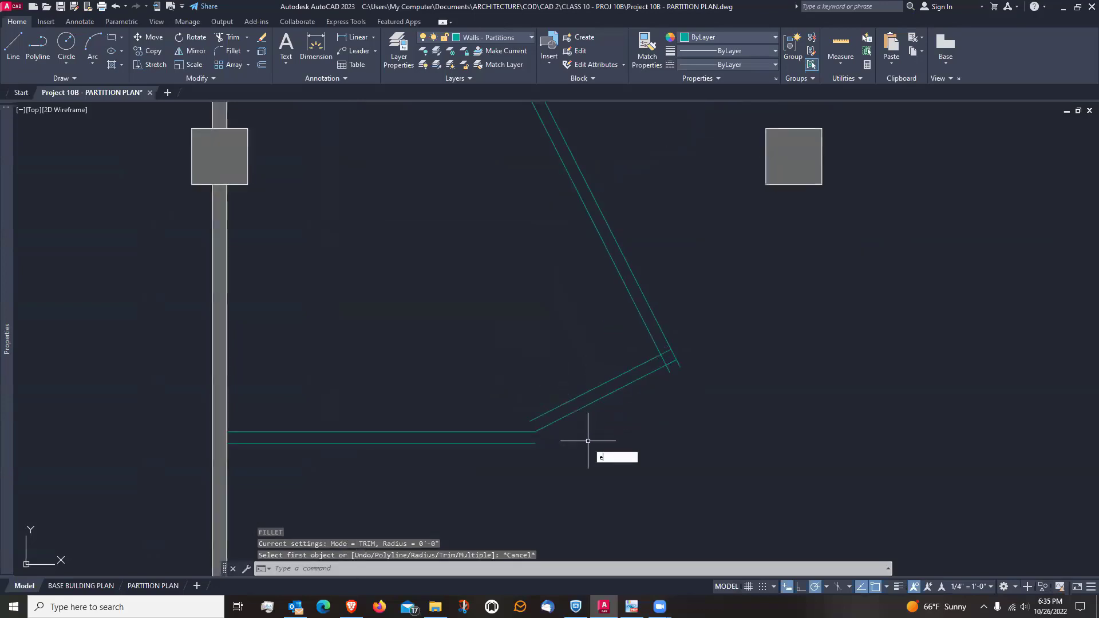
{"action": "key", "text": "Return"}
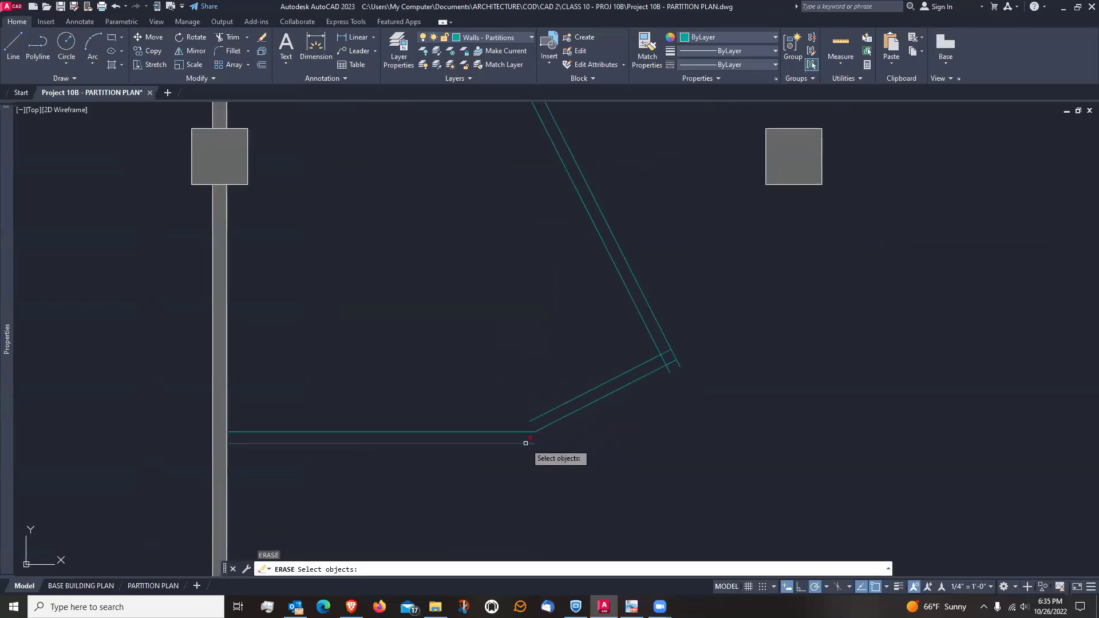
{"action": "left_click", "coordinate": [525, 443]}
{"action": "key", "text": "Escape"}
{"action": "key", "text": "Return"}
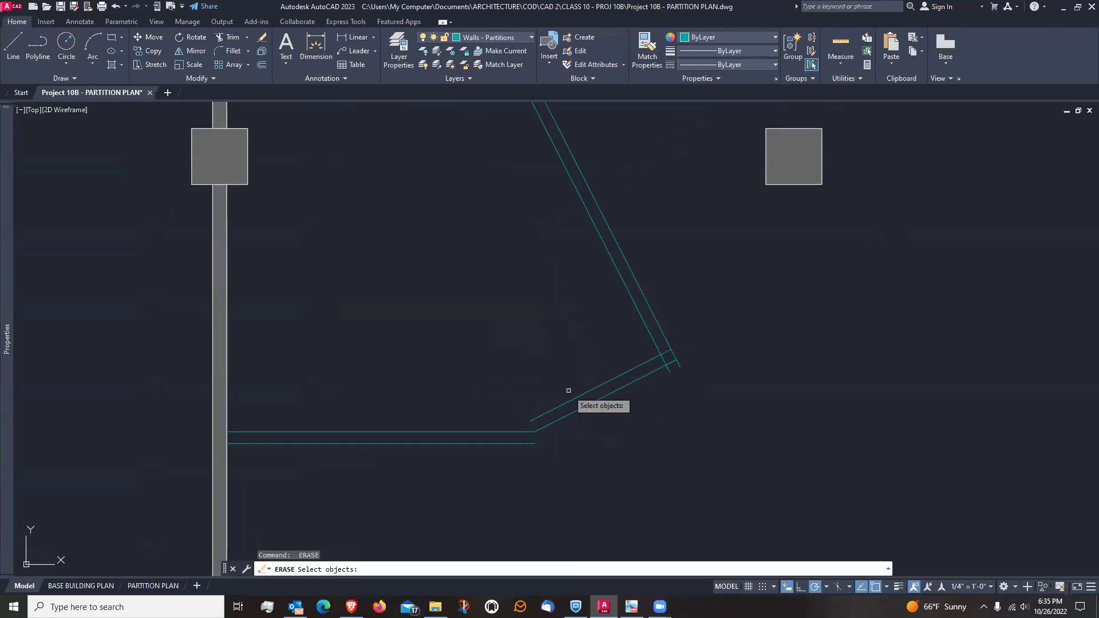
{"action": "left_click", "coordinate": [571, 400]}
{"action": "key", "text": "Return"}
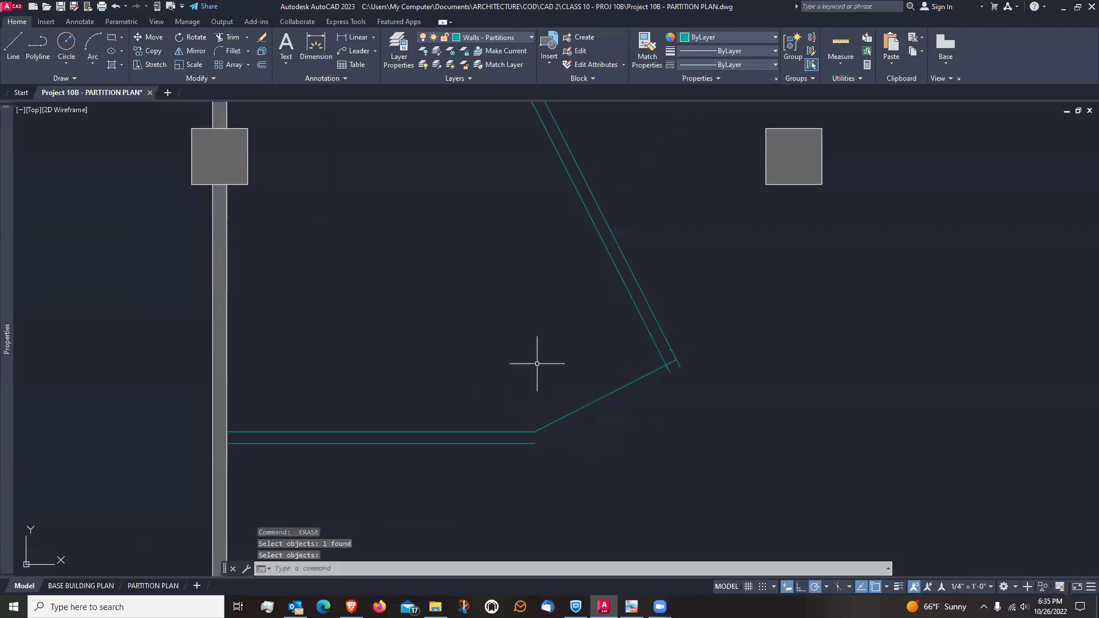
Offset the lower diagonal partition line 5" toward the outside of the room
{"action": "type", "text": "o"}
{"action": "key", "text": "Return"}
{"action": "key", "text": "Return"}
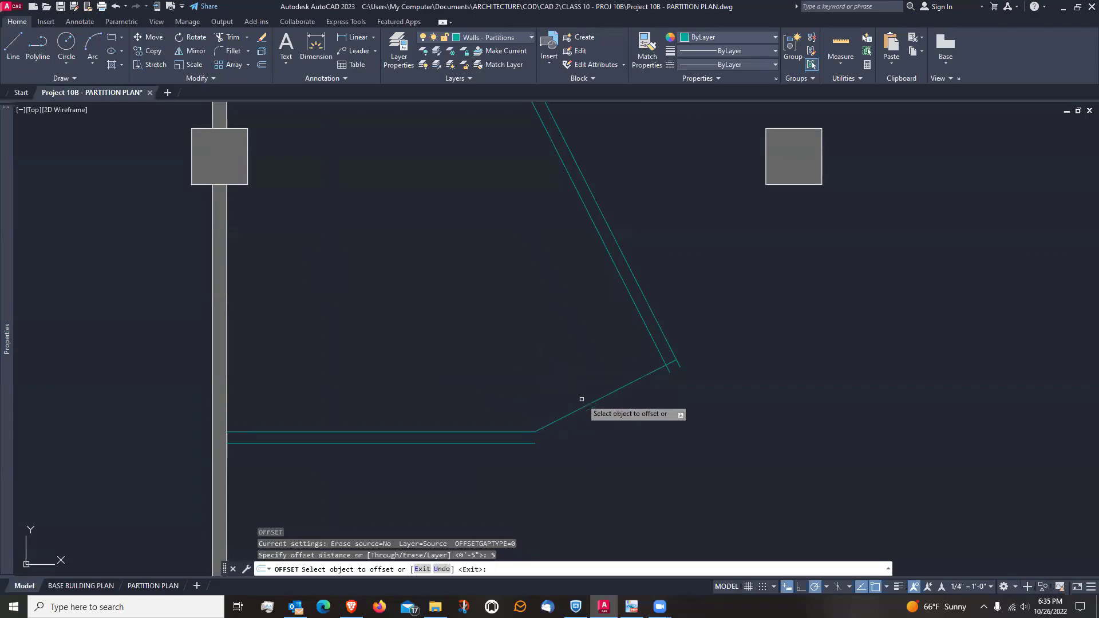
{"action": "left_click", "coordinate": [583, 409]}
{"action": "left_click", "coordinate": [595, 428]}
{"action": "key", "text": "Return"}
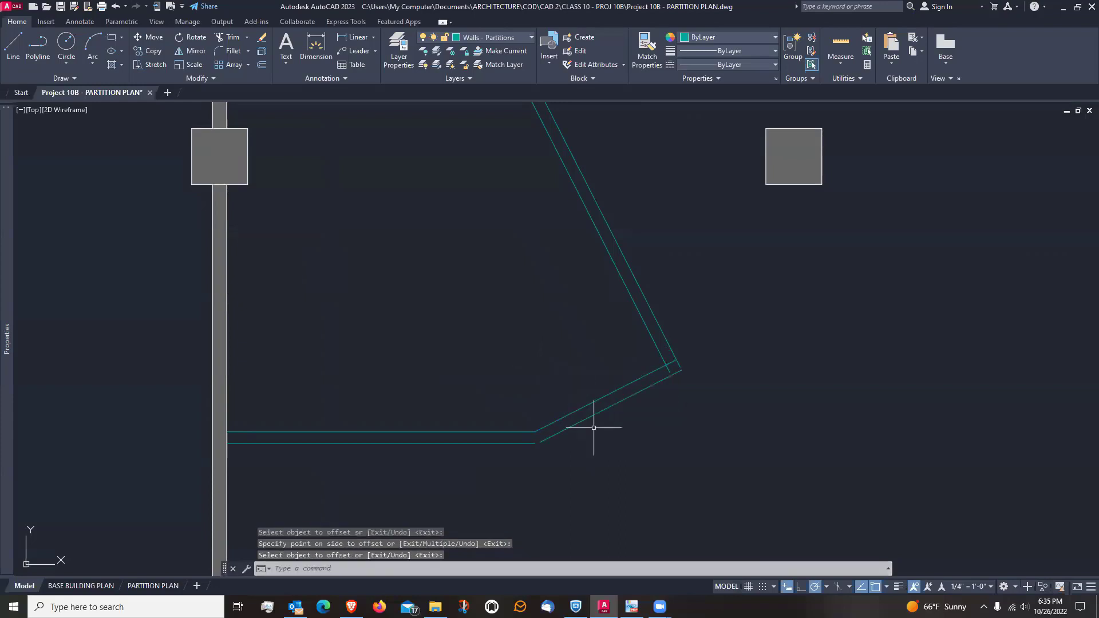
Fillet the inner and outer line pairs with zero radius where the bottom horizontal partition meets the short diagonal
{"action": "type", "text": "f"}
{"action": "key", "text": "Return"}
{"action": "left_click", "coordinate": [522, 432]}
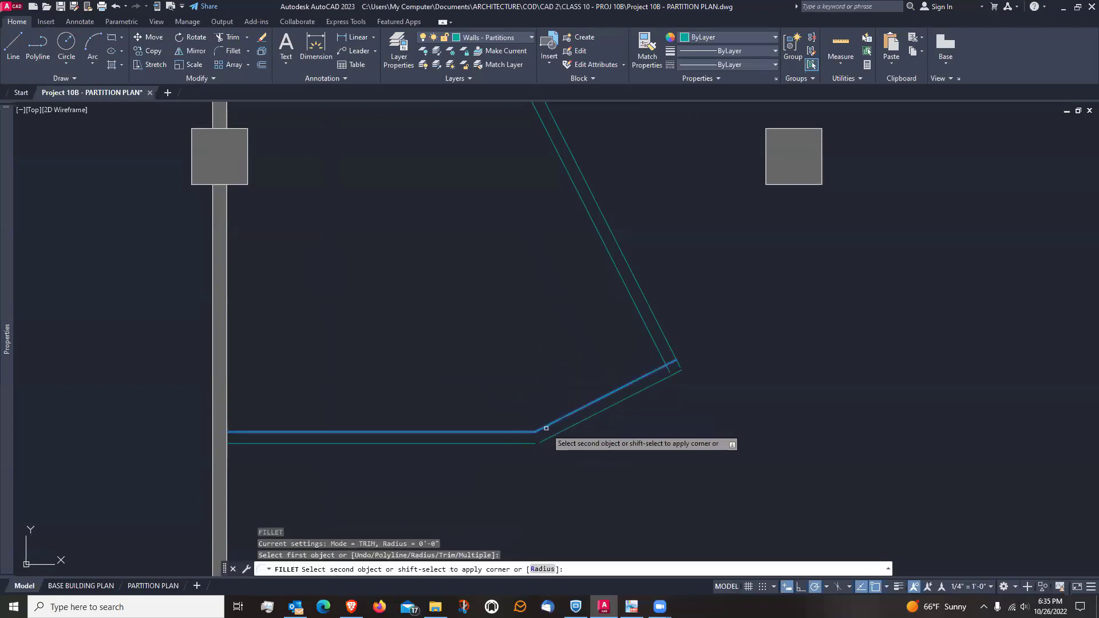
{"action": "key", "text": "Return"}
{"action": "left_click", "coordinate": [514, 443]}
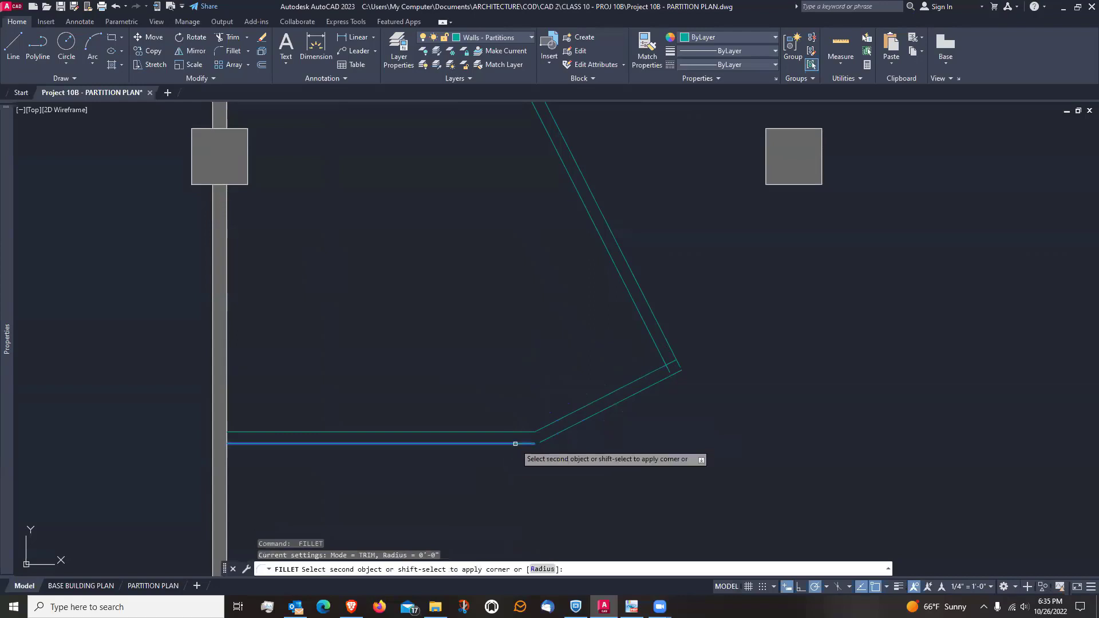
{"action": "left_click", "coordinate": [546, 437]}
Fillet the inner and outer line pairs with zero radius where the short diagonal partition meets the long slanted one
{"action": "key", "text": "Return"}
{"action": "left_click", "coordinate": [650, 374]}
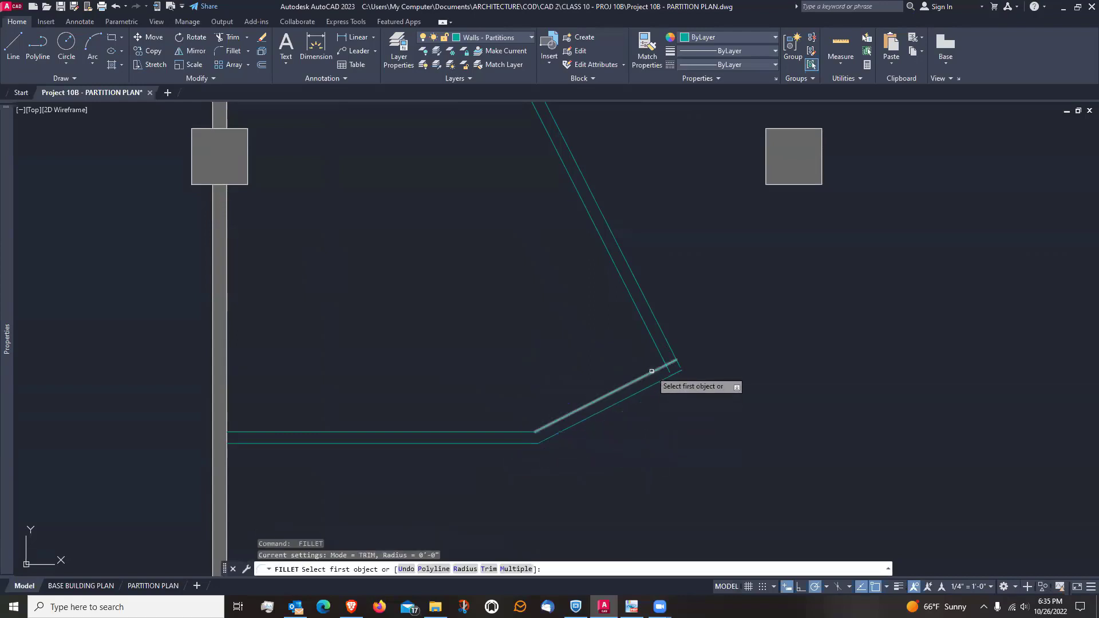
{"action": "left_click", "coordinate": [659, 354]}
{"action": "key", "text": "Return"}
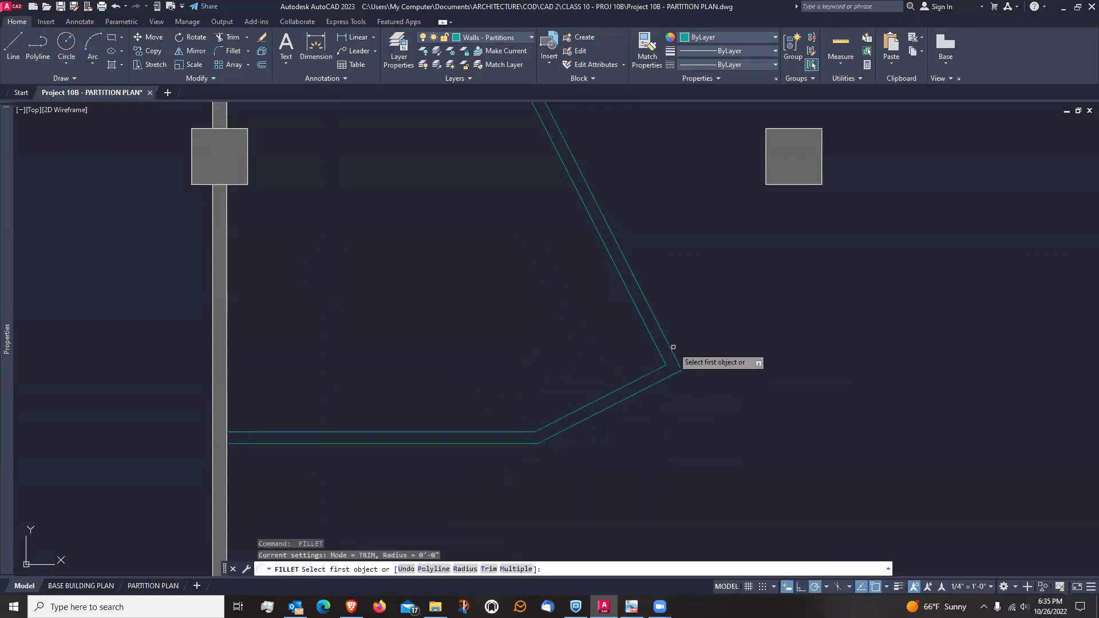
{"action": "left_click", "coordinate": [671, 349]}
{"action": "left_click", "coordinate": [668, 373]}
Extend the slanted partition's inner line to the upper horizontal partition and trim the segment crossing the junction
{"action": "scroll", "coordinate": [590, 429], "scroll_direction": "down", "scroll_amount": 2}
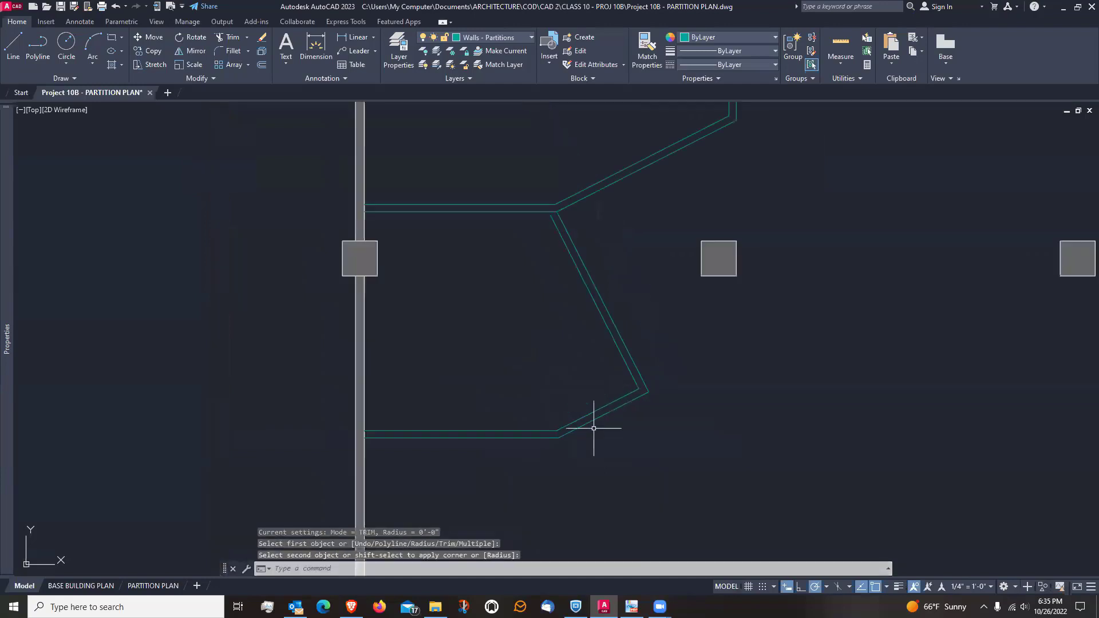
{"action": "scroll", "coordinate": [550, 203], "scroll_direction": "up", "scroll_amount": 4}
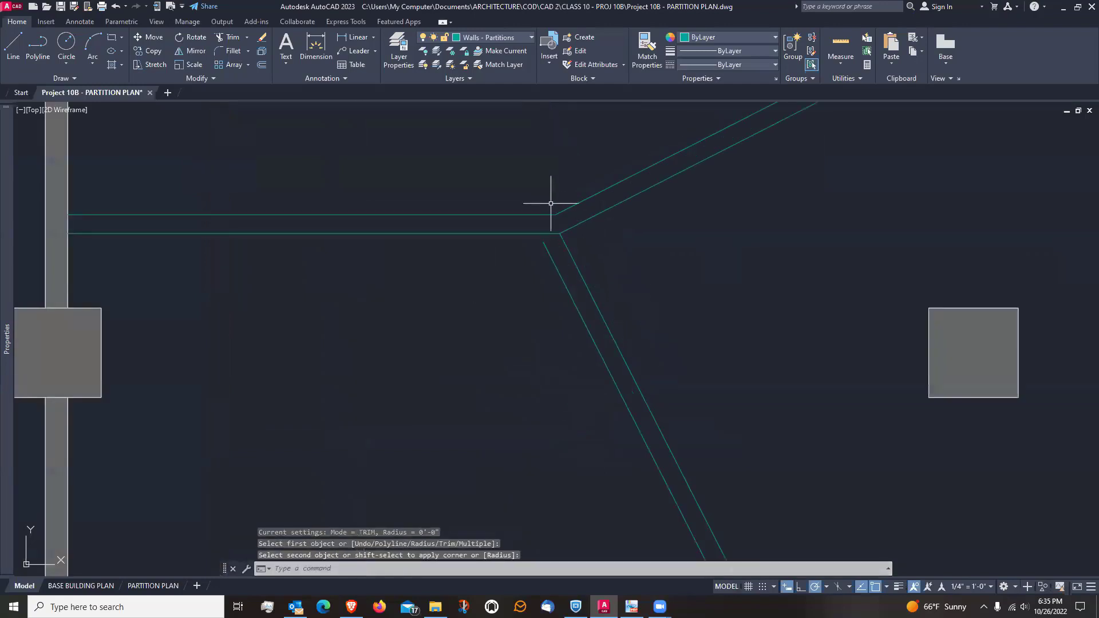
{"action": "type", "text": "tr"}
{"action": "key", "text": "Return"}
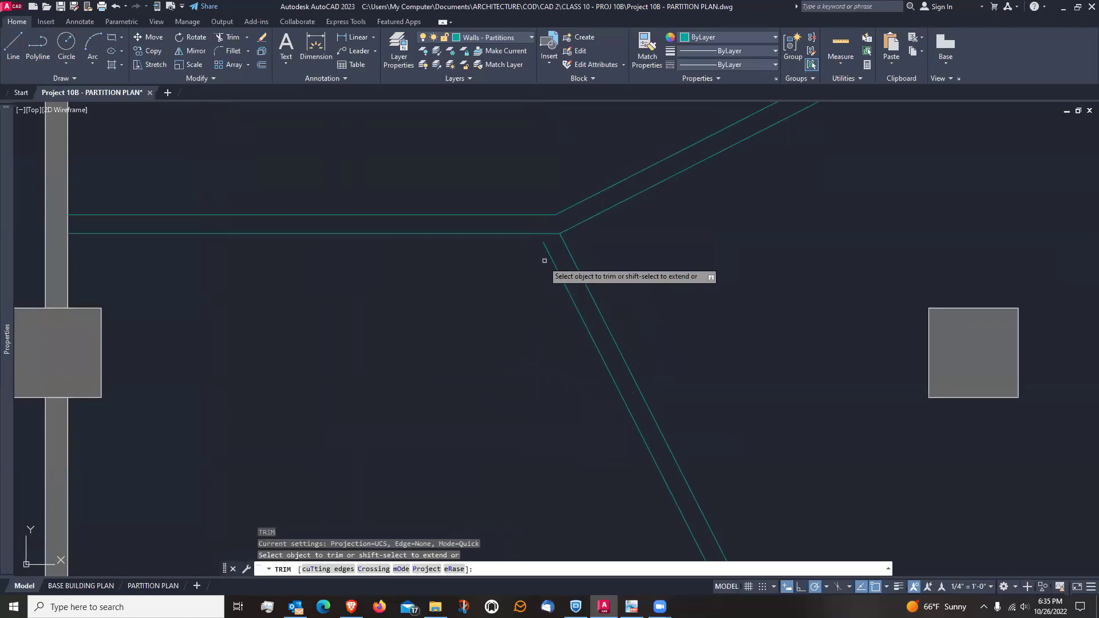
{"action": "left_click", "coordinate": [549, 245]}
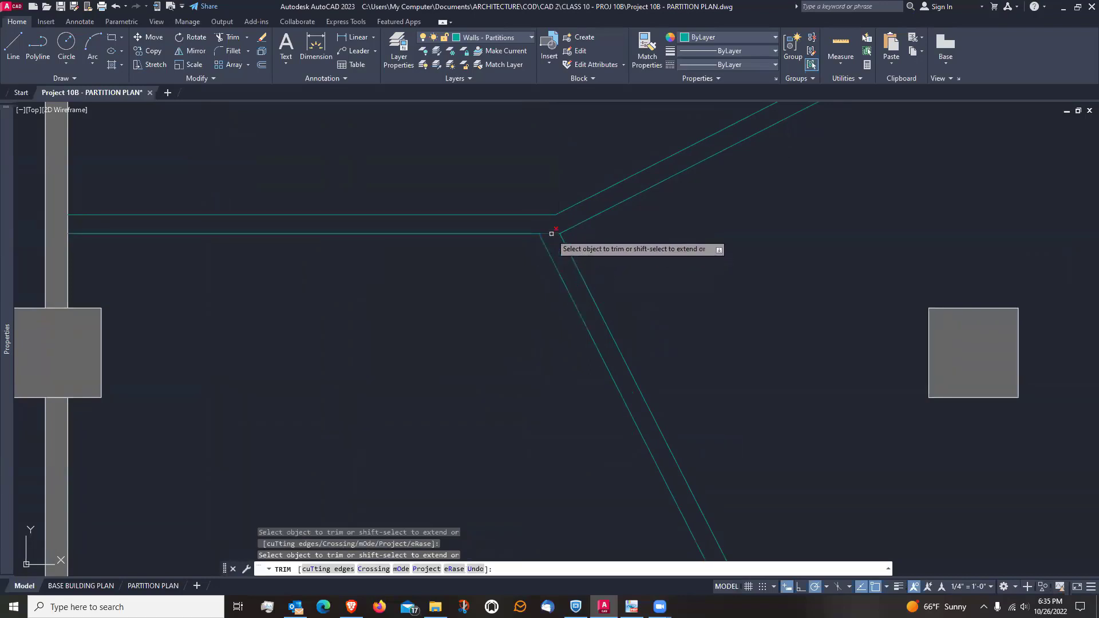
{"action": "scroll", "coordinate": [527, 240], "scroll_direction": "down", "scroll_amount": 4}
{"action": "middle_click_drag", "start_coordinate": [493, 355], "coordinate": [516, 321]}
{"action": "key", "text": "Escape"}
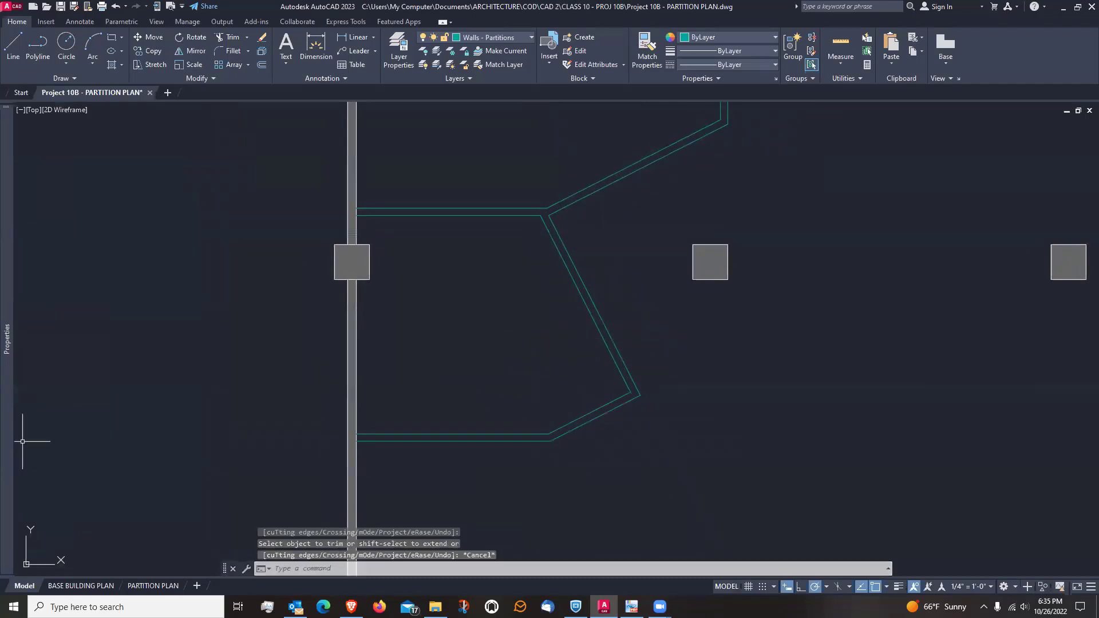
Draw a horizontal line 10'9" to the right, starting on the exterior wall's inner face 1'10" below the next column down
{"action": "scroll", "coordinate": [493, 303], "scroll_direction": "down", "scroll_amount": 7}
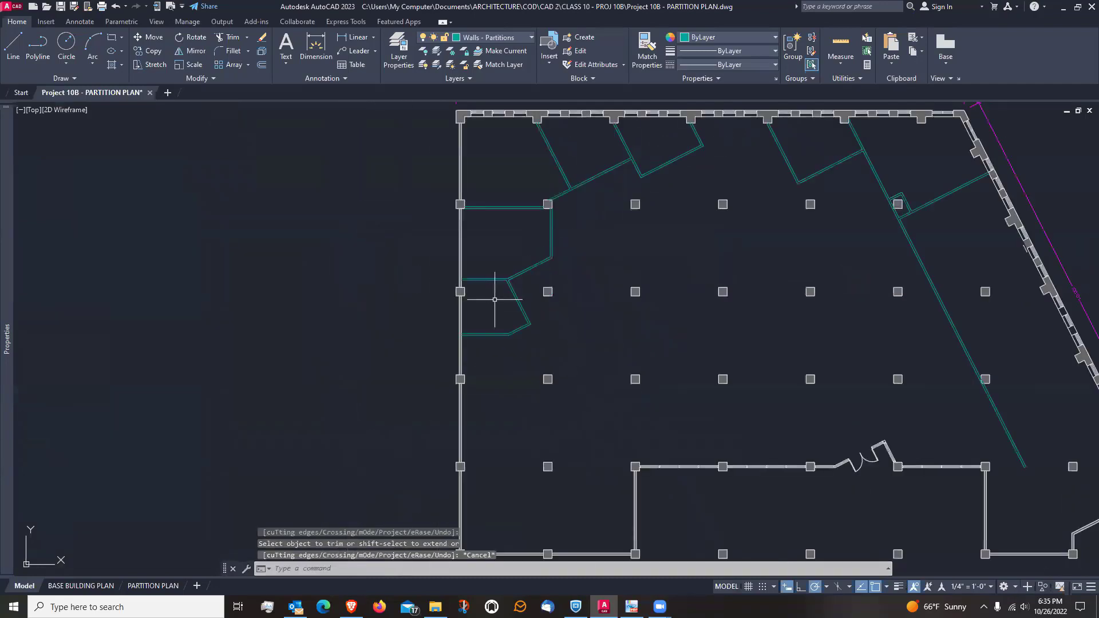
{"action": "scroll", "coordinate": [478, 372], "scroll_direction": "up", "scroll_amount": 5}
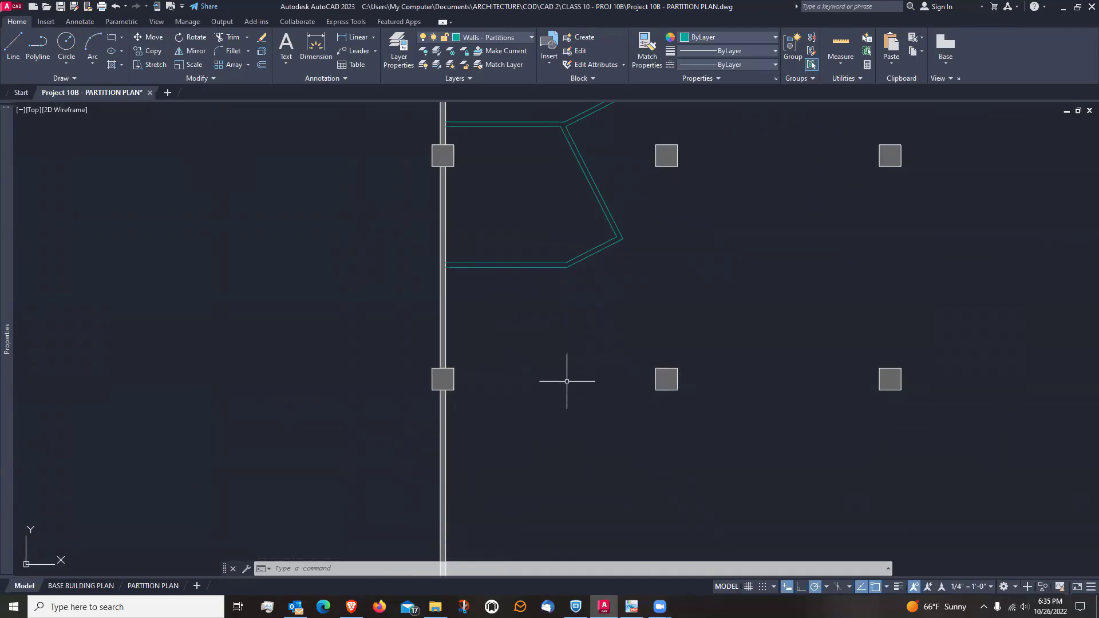
{"action": "middle_click_drag", "start_coordinate": [525, 400], "coordinate": [525, 322]}
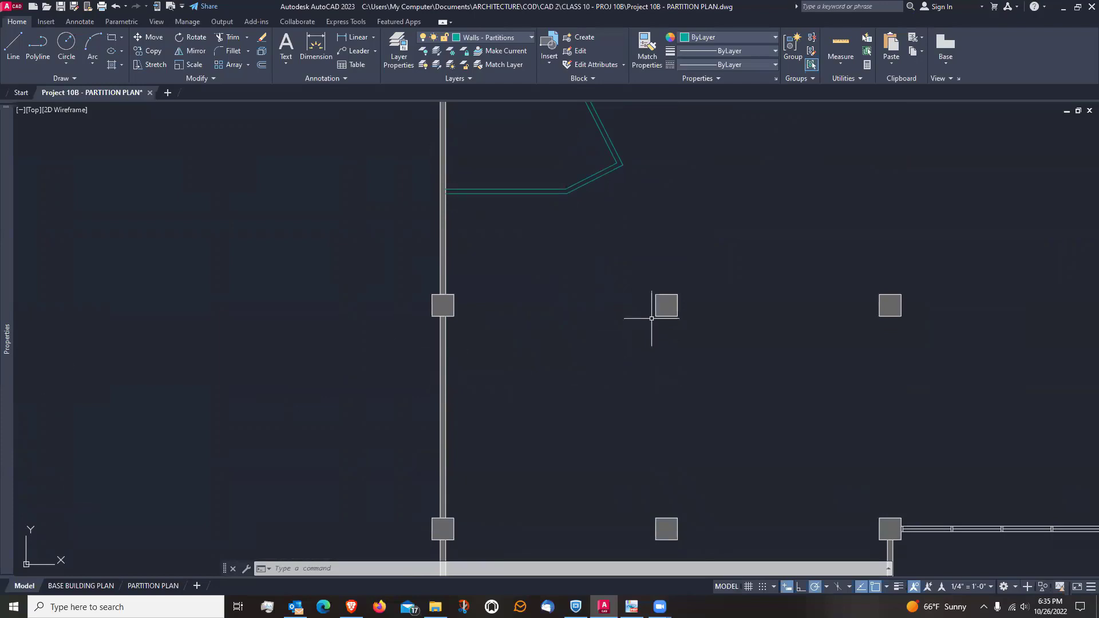
{"action": "scroll", "coordinate": [575, 297], "scroll_direction": "down", "scroll_amount": 1}
{"action": "scroll", "coordinate": [642, 223], "scroll_direction": "up", "scroll_amount": 1}
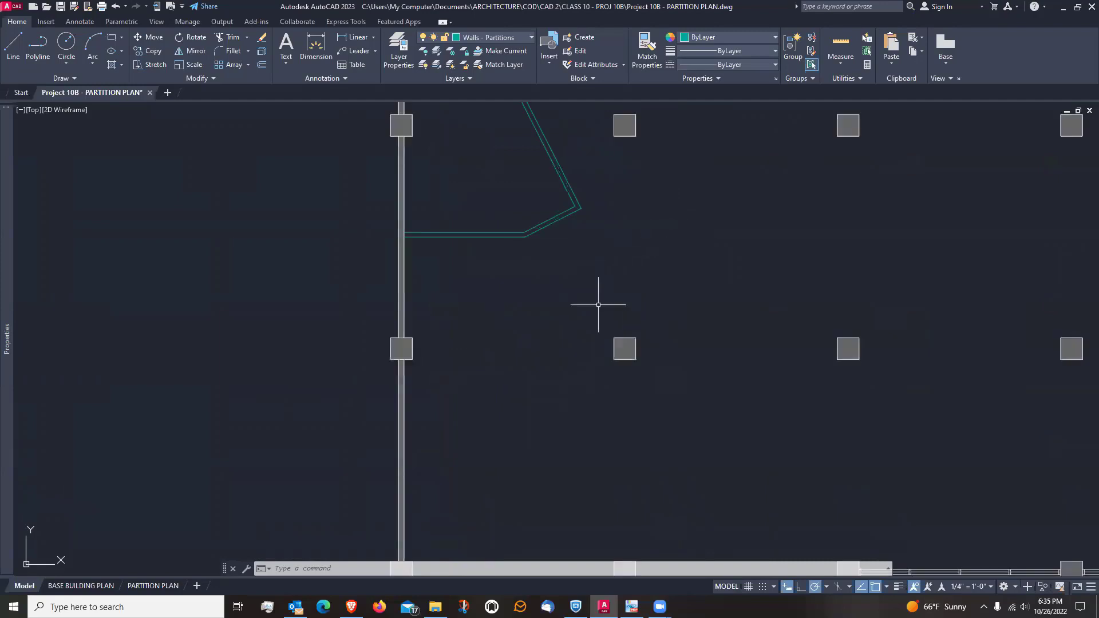
{"action": "mouse_move", "coordinate": [598, 301]}
{"action": "middle_mouse_down"}
{"action": "mouse_move", "coordinate": [606, 273]}
{"action": "mouse_move", "coordinate": [620, 322]}
{"action": "middle_mouse_up"}
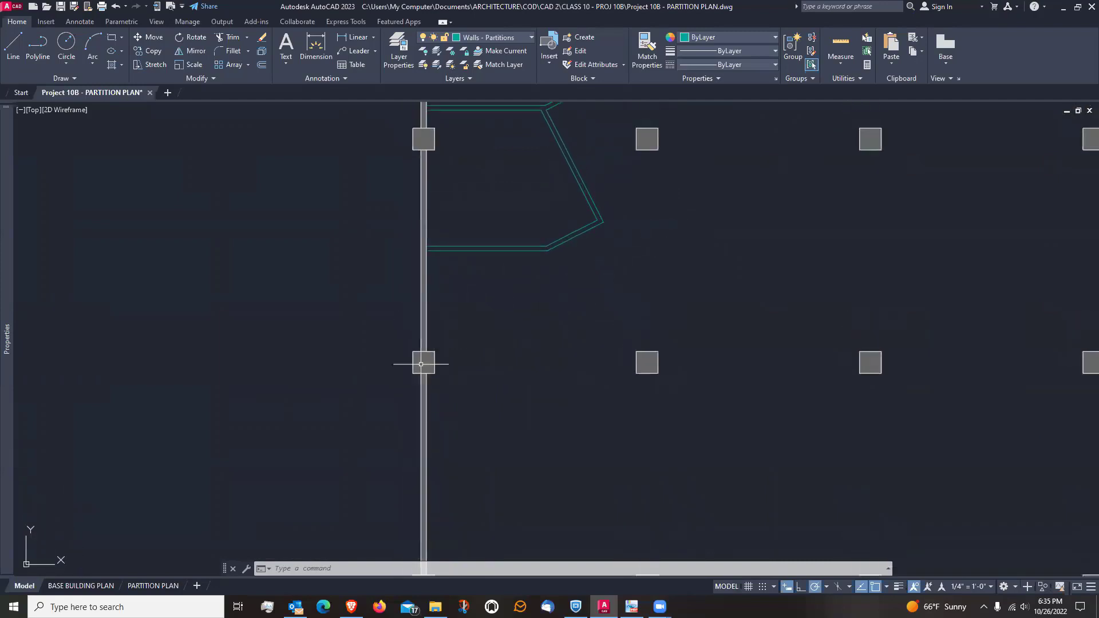
{"action": "scroll", "coordinate": [422, 403], "scroll_direction": "up", "scroll_amount": 1}
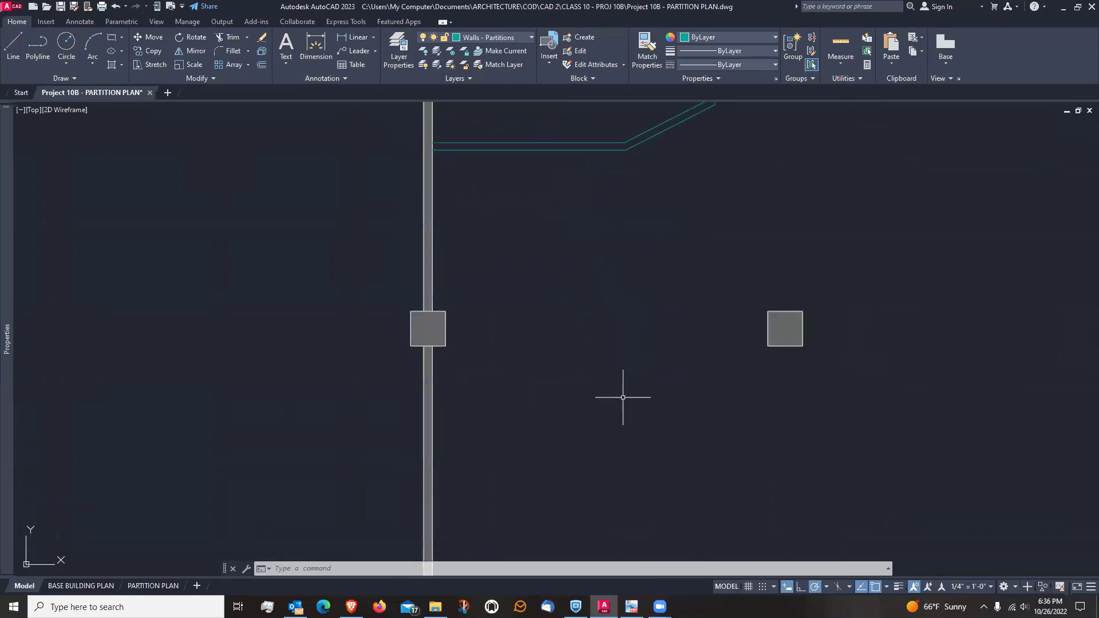
{"action": "key", "text": "l"}
{"action": "key", "text": "Return"}
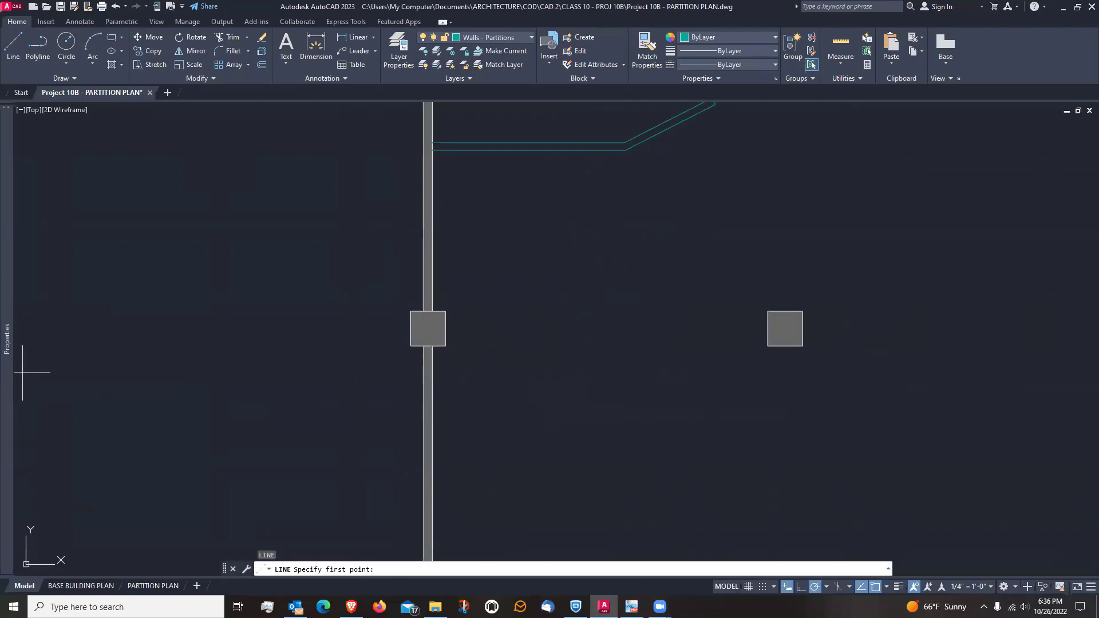
{"action": "middle_click_drag", "start_coordinate": [427, 367], "coordinate": [424, 364]}
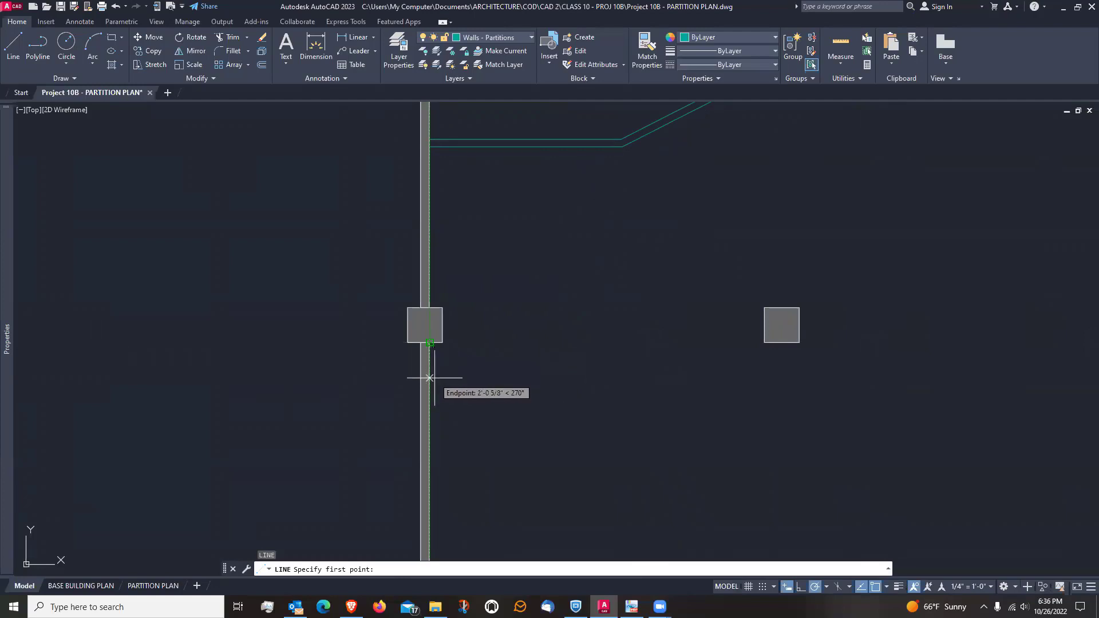
{"action": "type", "text": "1'19"}
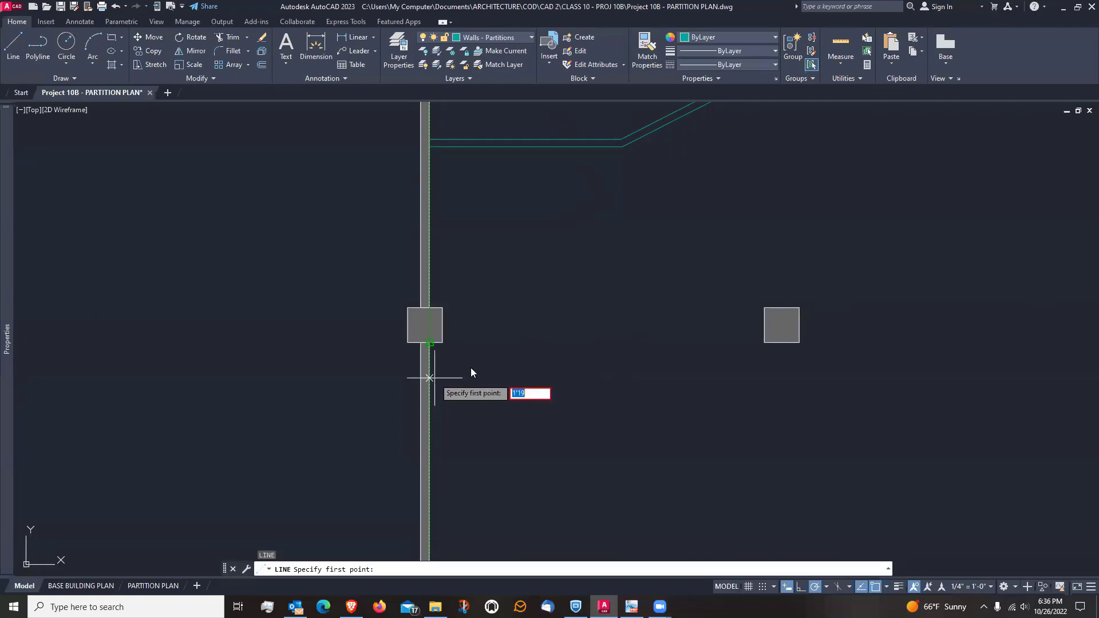
{"action": "left_click", "coordinate": [530, 394]}
{"action": "key", "text": "Return"}
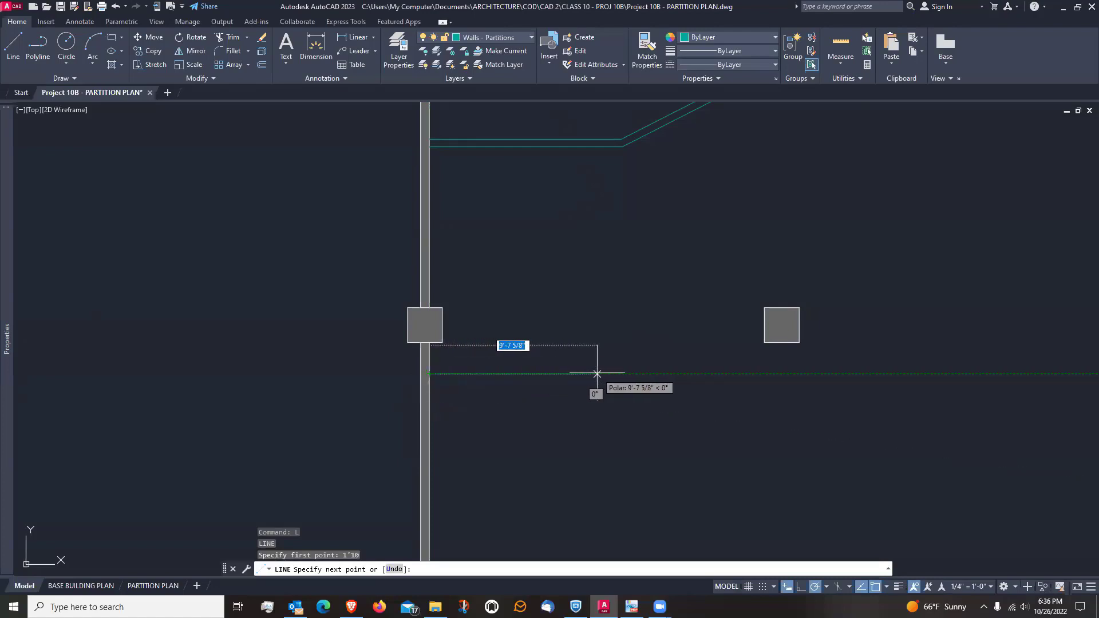
{"action": "type", "text": "10'9"}
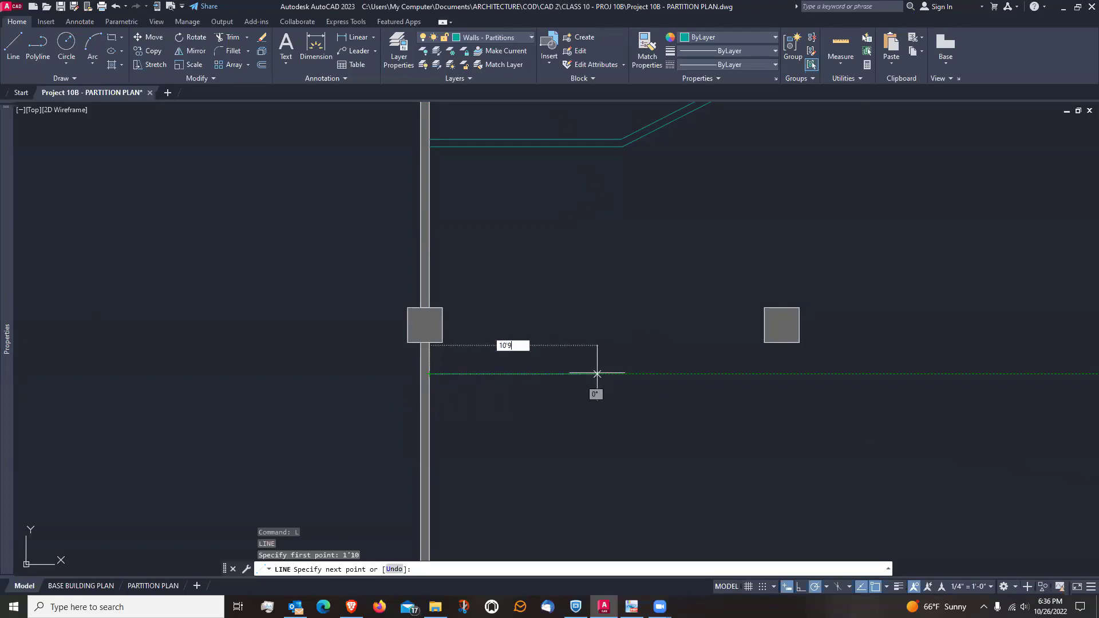
{"action": "key", "text": "Return"}
Continue the line from the horizontal segment's end down to the upper-left corner of the nearest interior column below
{"action": "scroll", "coordinate": [744, 229], "scroll_direction": "down", "scroll_amount": 4}
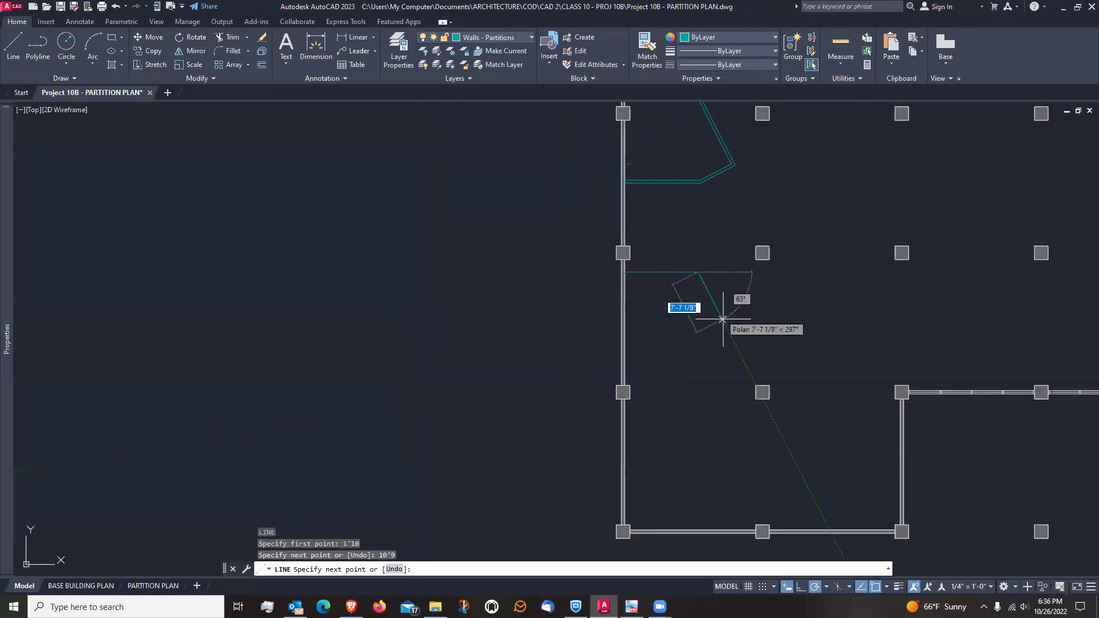
{"action": "scroll", "coordinate": [762, 366], "scroll_direction": "up", "scroll_amount": 2}
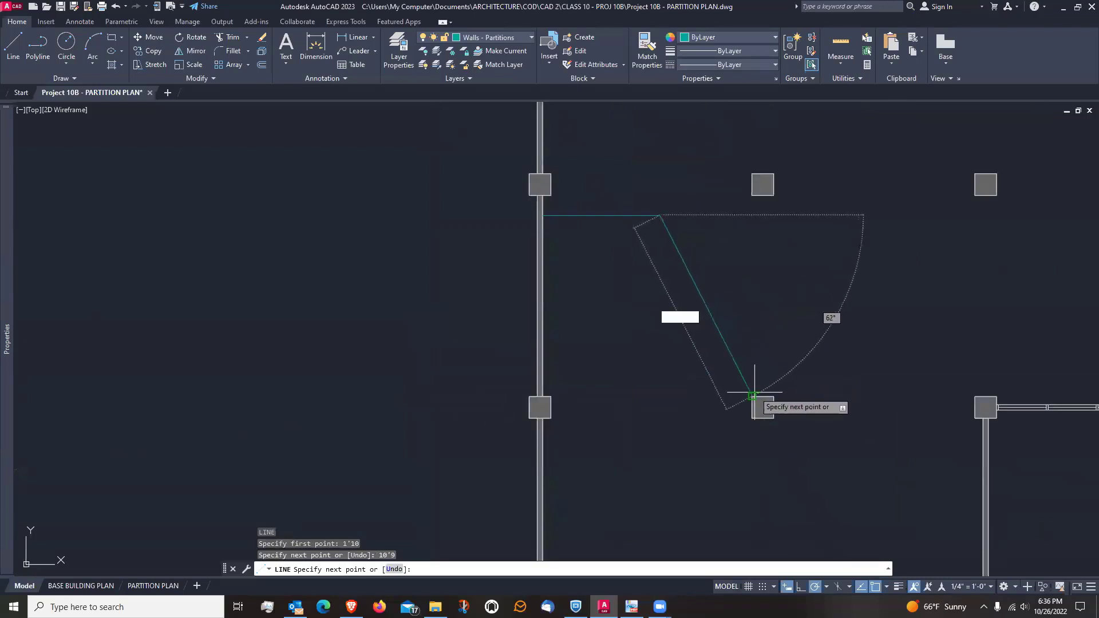
{"action": "scroll", "coordinate": [752, 396], "scroll_direction": "up", "scroll_amount": 3}
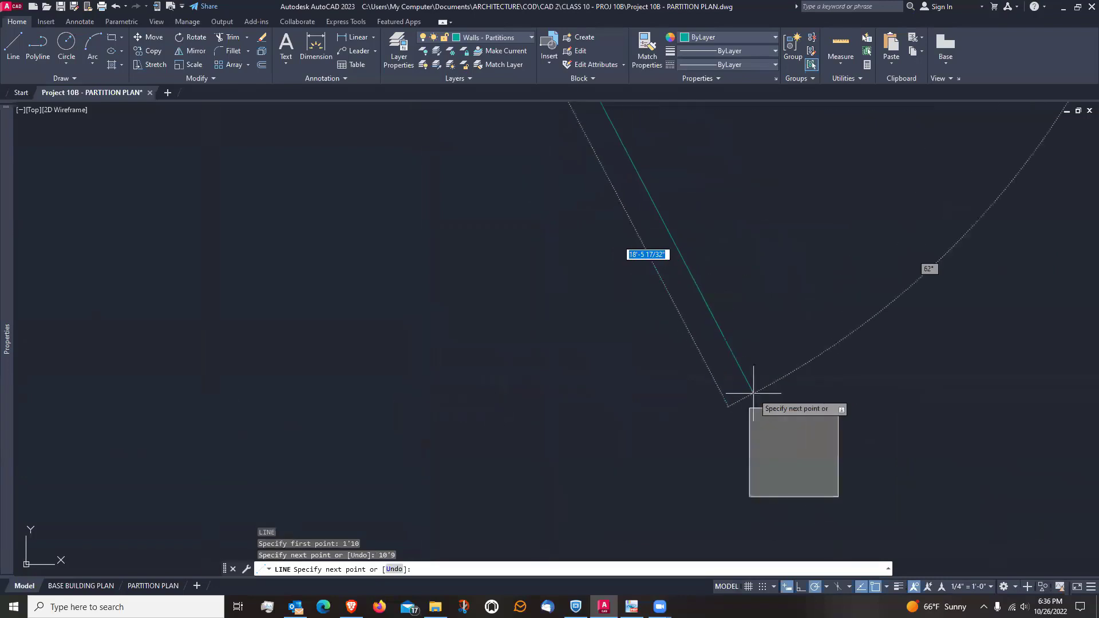
{"action": "left_click", "coordinate": [750, 408]}
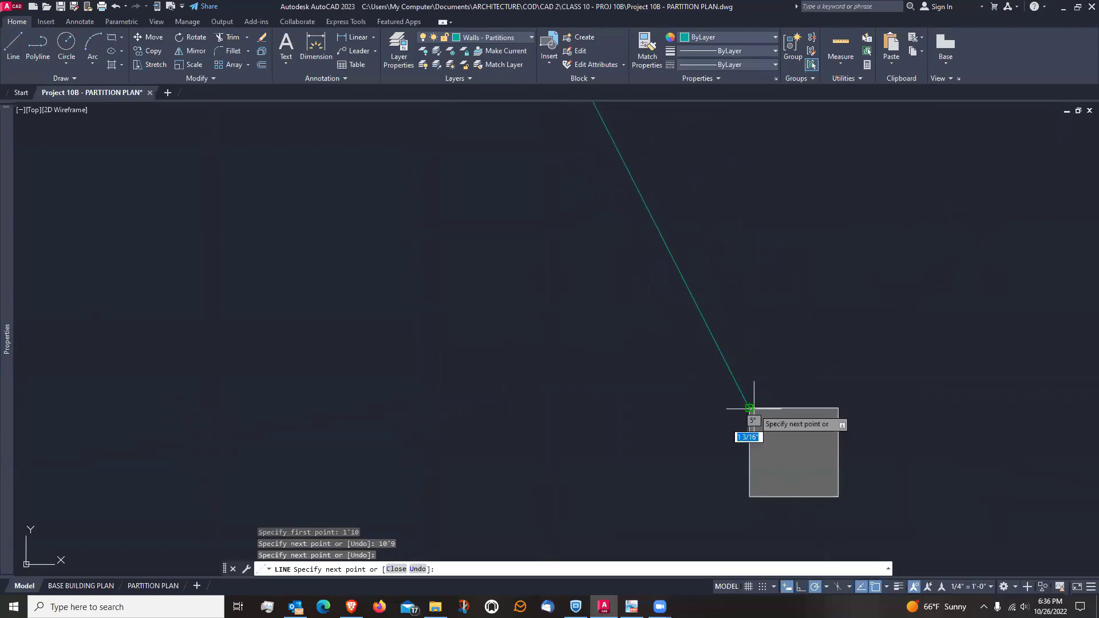
{"action": "key", "text": "Return"}
{"action": "scroll", "coordinate": [641, 389], "scroll_direction": "down", "scroll_amount": 6}
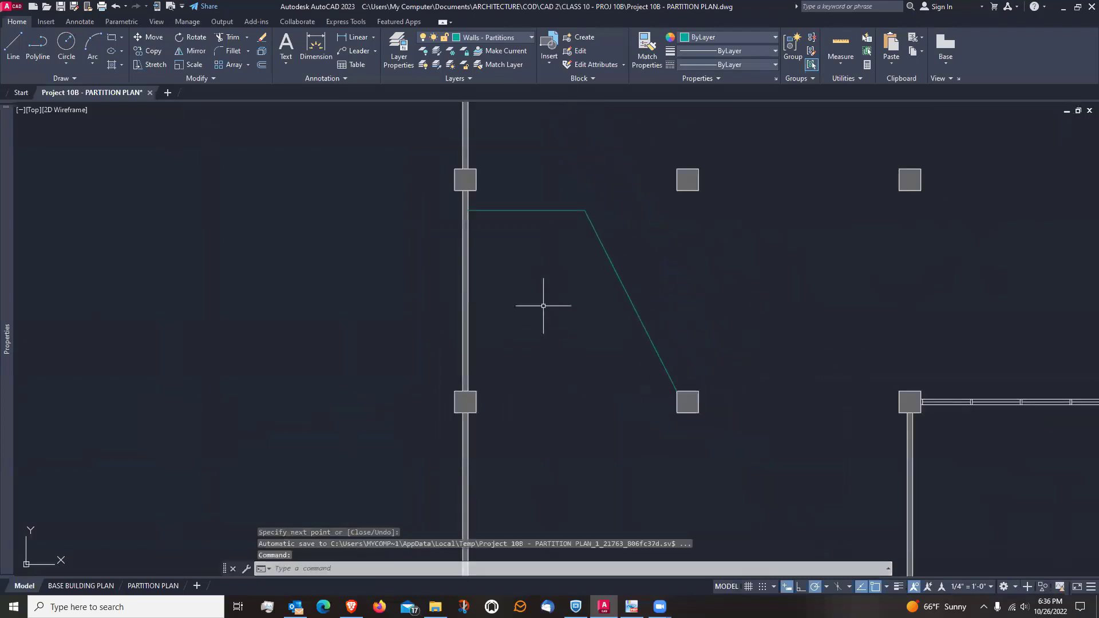
{"action": "key", "text": "Escape"}
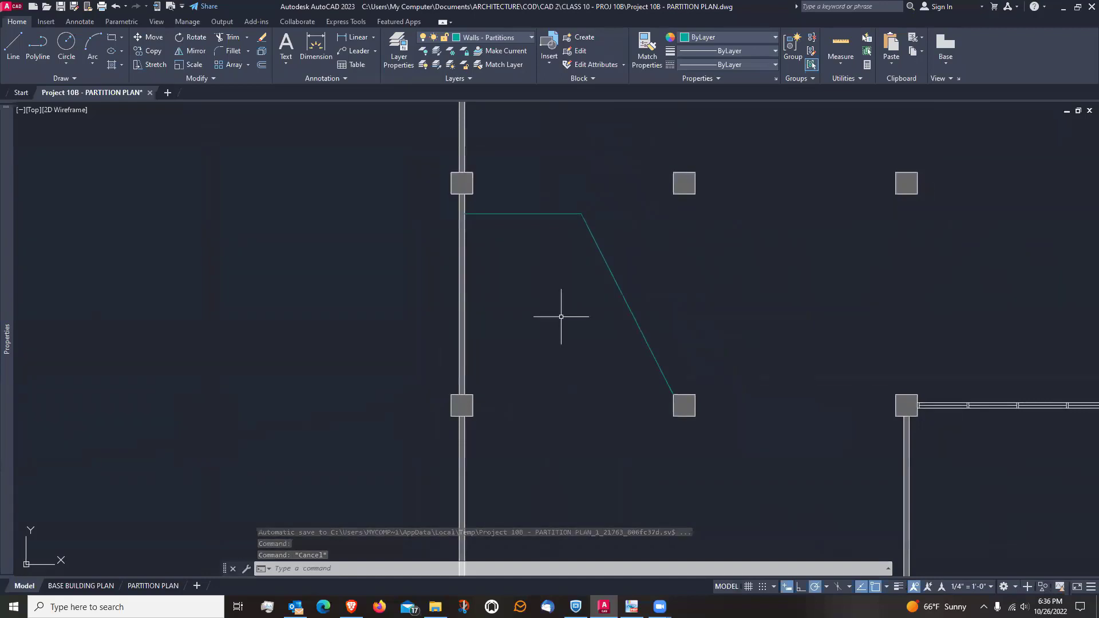
Offset the new slanted and horizontal partition lines 5" toward the inside of the room
{"action": "type", "text": "o"}
{"action": "key", "text": "Return"}
{"action": "type", "text": "5"}
{"action": "key", "text": "Return"}
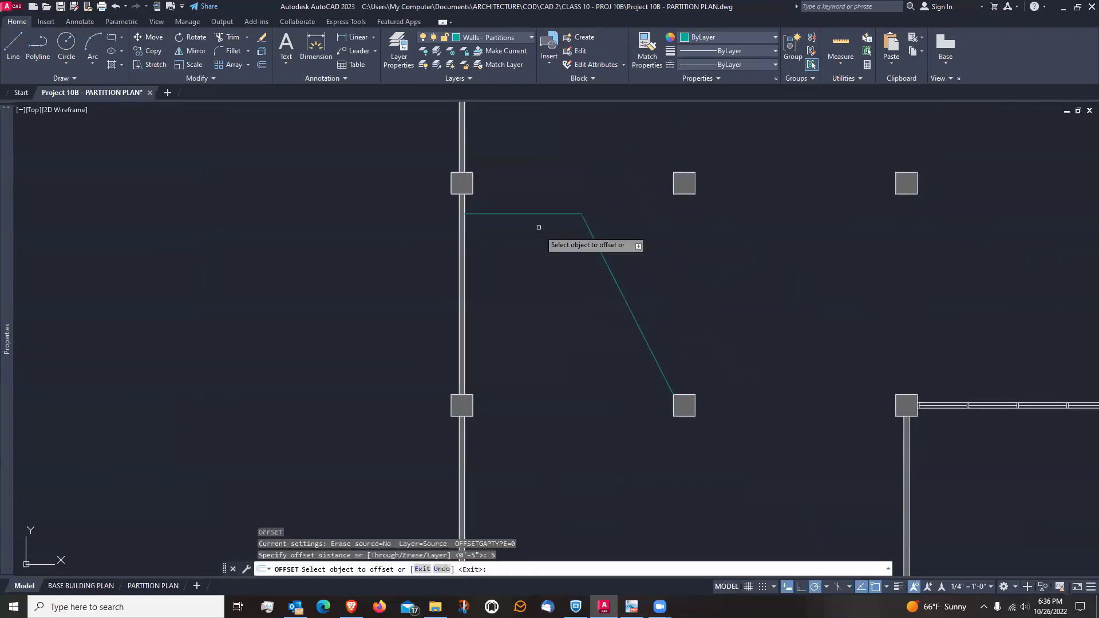
{"action": "left_click", "coordinate": [589, 227]}
{"action": "left_click", "coordinate": [561, 240]}
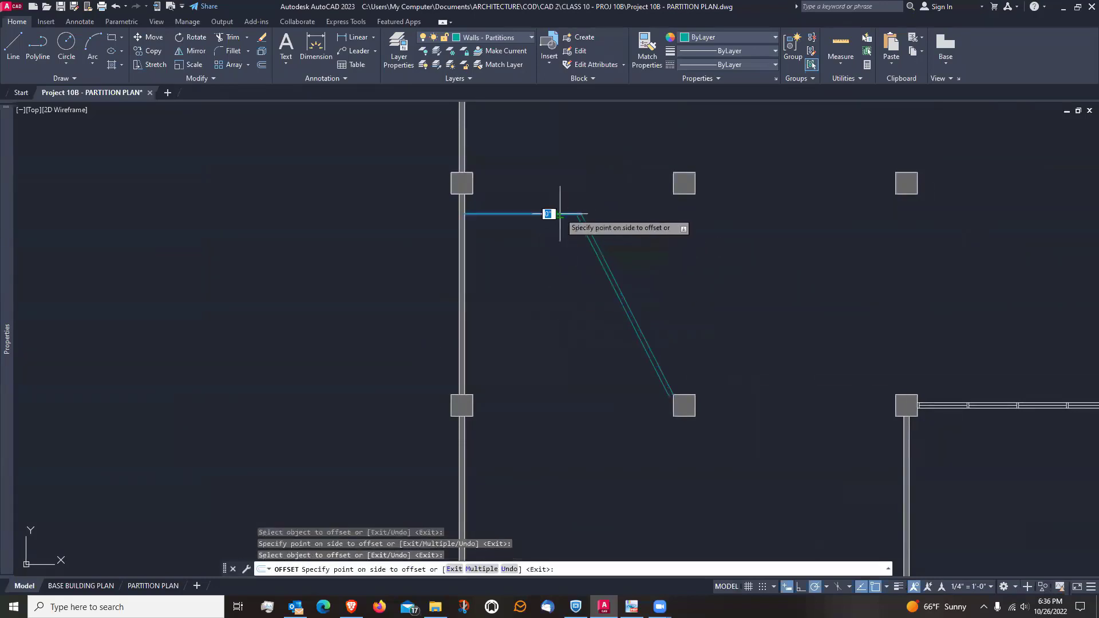
{"action": "key", "text": "Return"}
Fillet the inner horizontal and slanted lines with zero radius where the two partitions meet
{"action": "type", "text": "f"}
{"action": "key", "text": "Return"}
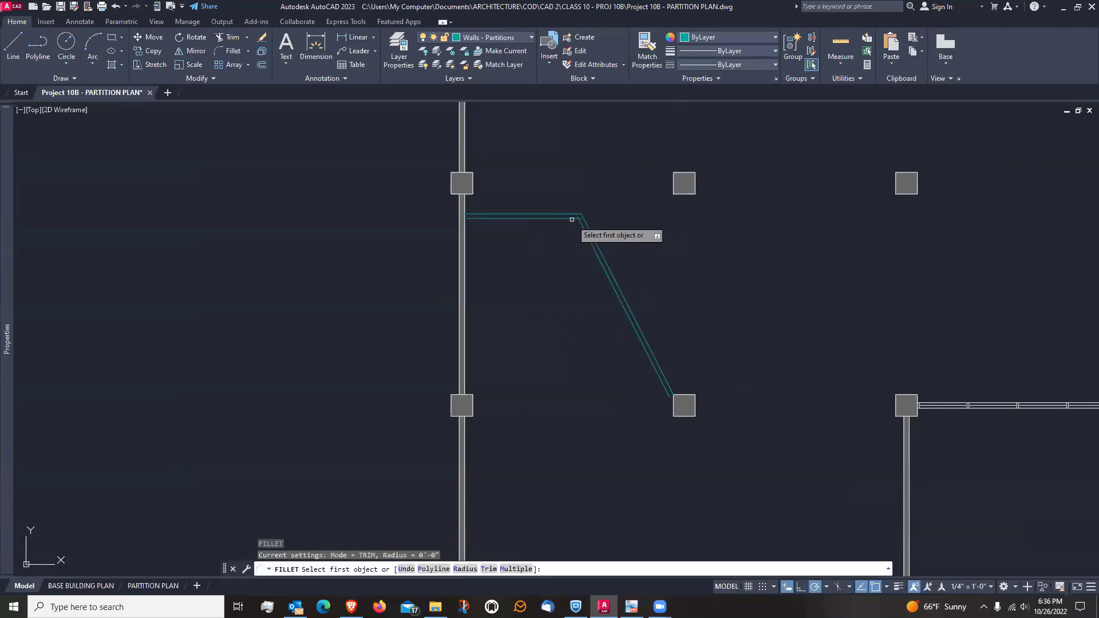
{"action": "left_click", "coordinate": [572, 217]}
{"action": "left_click", "coordinate": [580, 225]}
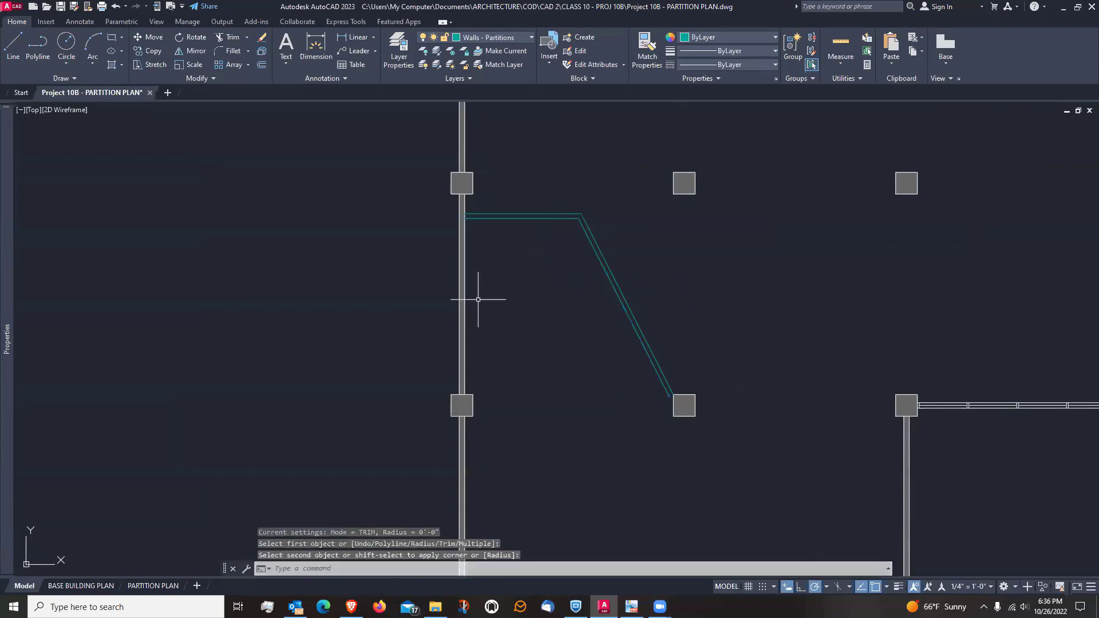
{"action": "key", "text": "Escape"}
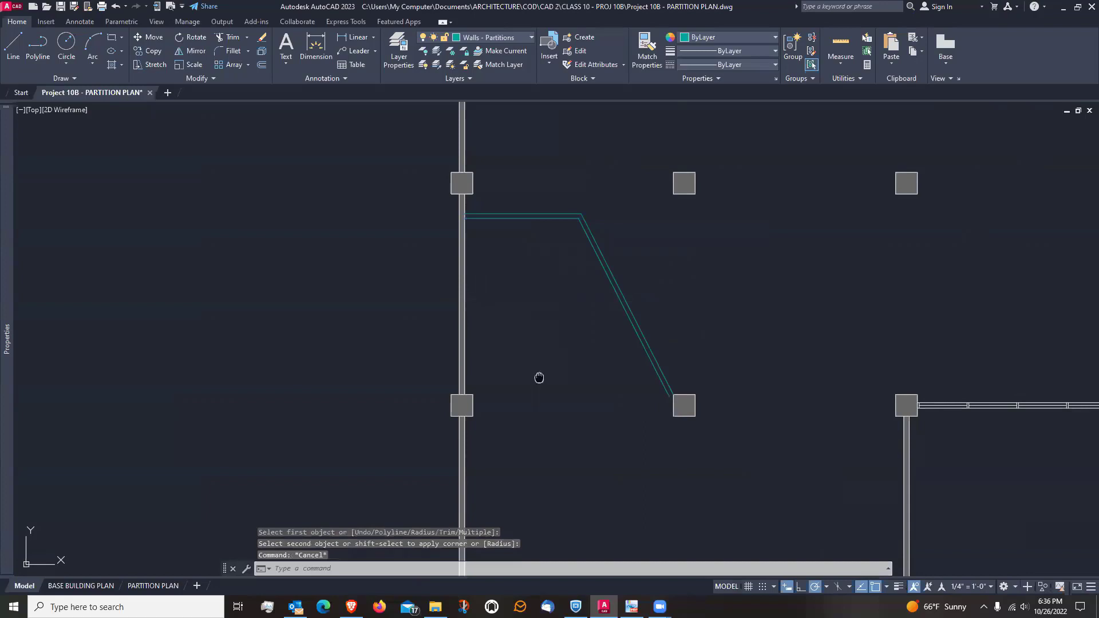
Draw a vertical line from the interior column's lower-right corner down to the upper-right corner of the column on the bottom exterior wall
{"action": "middle_click_drag", "start_coordinate": [539, 377], "coordinate": [547, 327]}
{"action": "scroll", "coordinate": [555, 343], "scroll_direction": "down", "scroll_amount": 4}
{"action": "scroll", "coordinate": [489, 431], "scroll_direction": "up", "scroll_amount": 2}
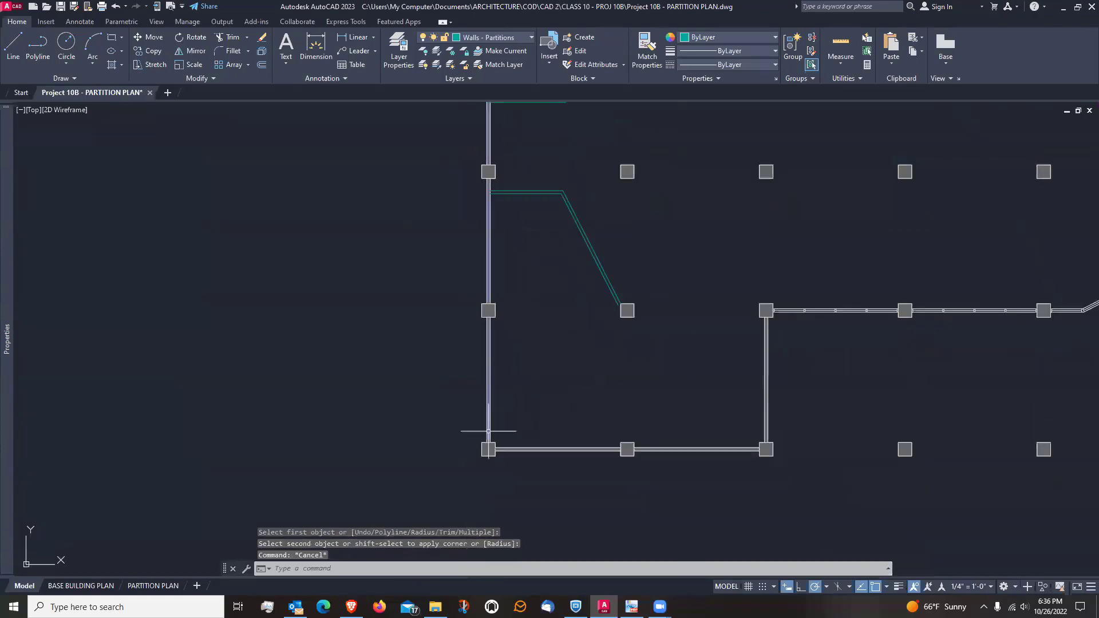
{"action": "scroll", "coordinate": [561, 372], "scroll_direction": "up", "scroll_amount": 2}
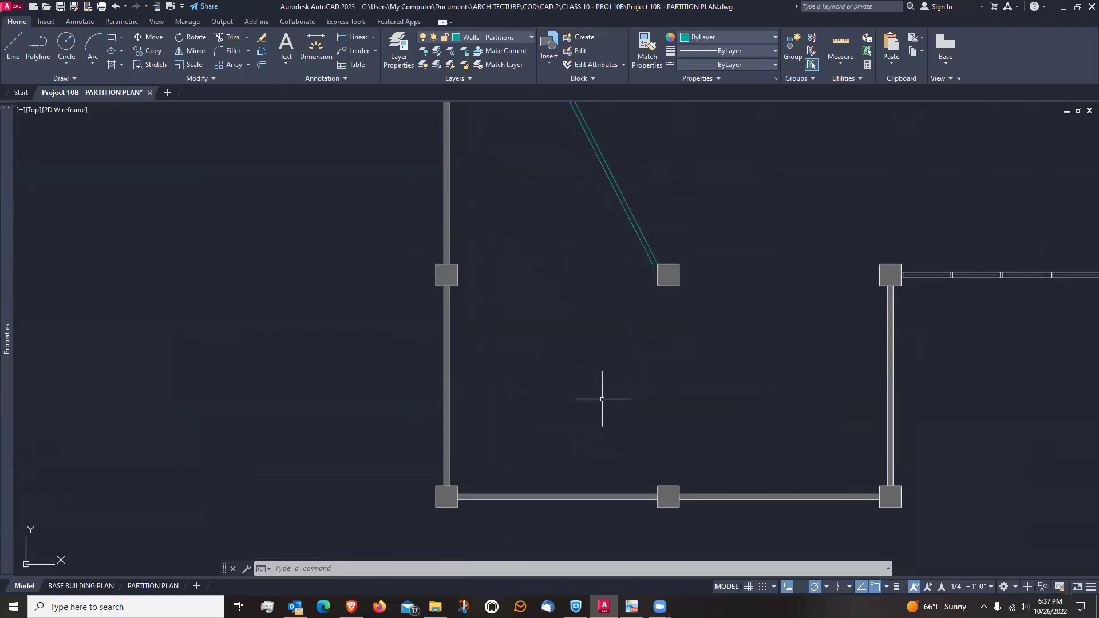
{"action": "type", "text": "l"}
{"action": "key", "text": "Return"}
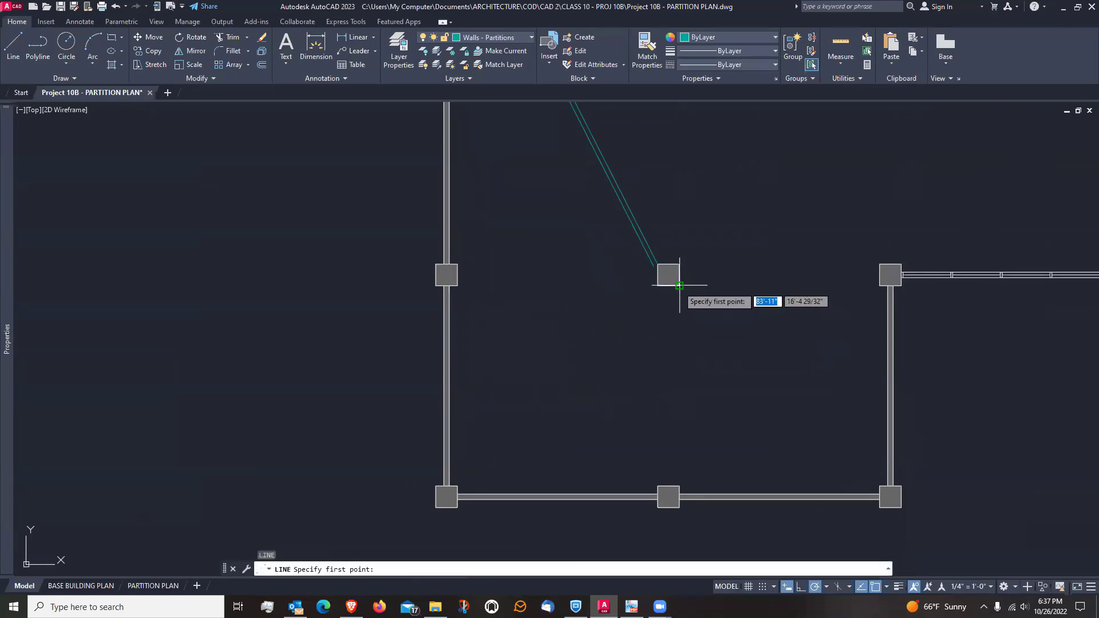
{"action": "left_click", "coordinate": [679, 285]}
{"action": "left_click", "coordinate": [679, 486]}
{"action": "key", "text": "Return"}
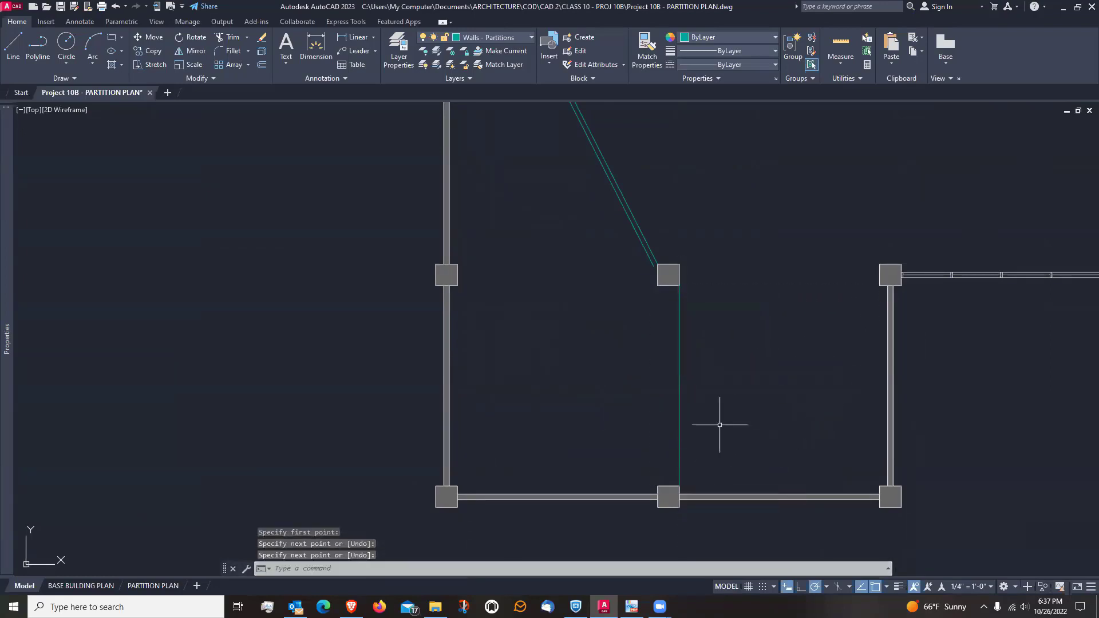
Offset the vertical line between the two columns 5" to the left
{"action": "type", "text": "o"}
{"action": "key", "text": "Return"}
{"action": "type", "text": "5"}
{"action": "key", "text": "Return"}
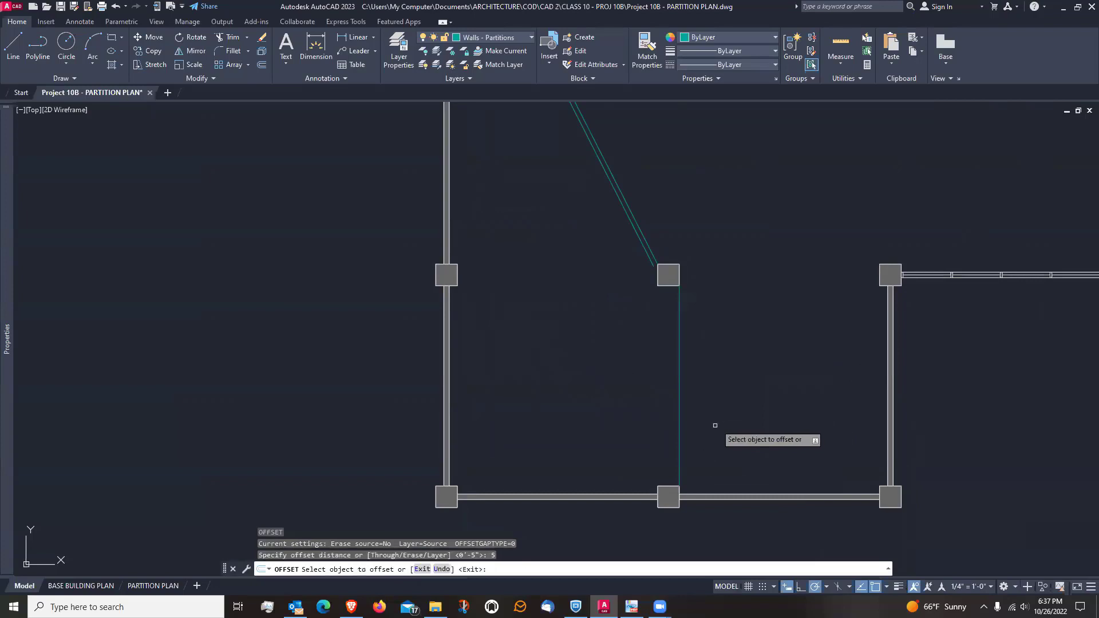
{"action": "left_click", "coordinate": [680, 442]}
{"action": "left_click", "coordinate": [650, 441]}
{"action": "key", "text": "Return"}
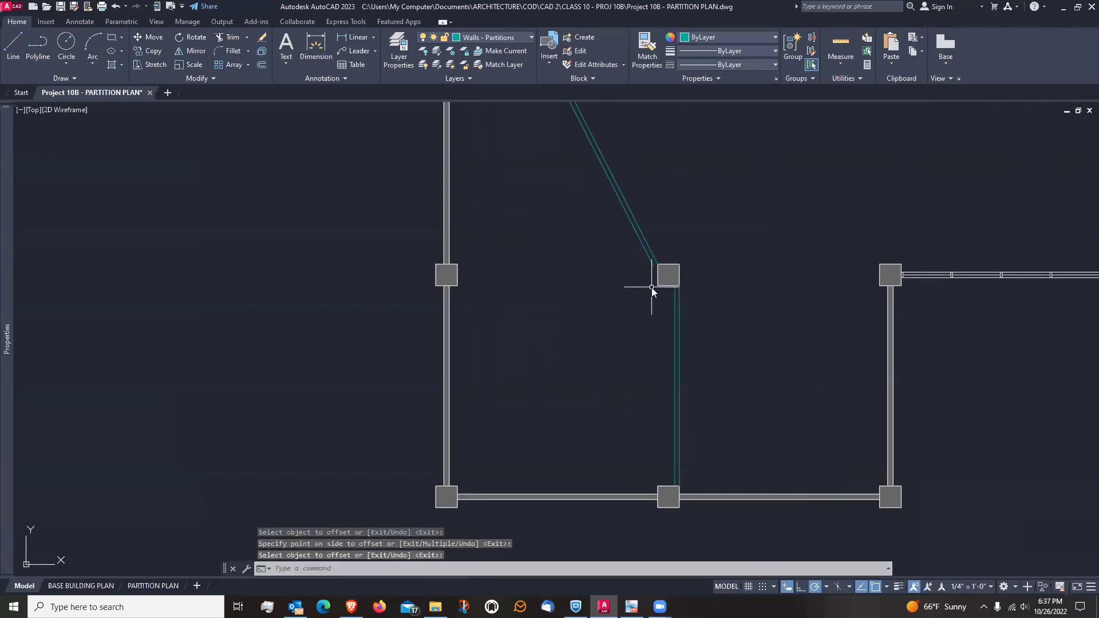
Extend the slanted partition's inner line to the left face of the interior column
{"action": "type", "text": "tr"}
{"action": "key", "text": "Return"}
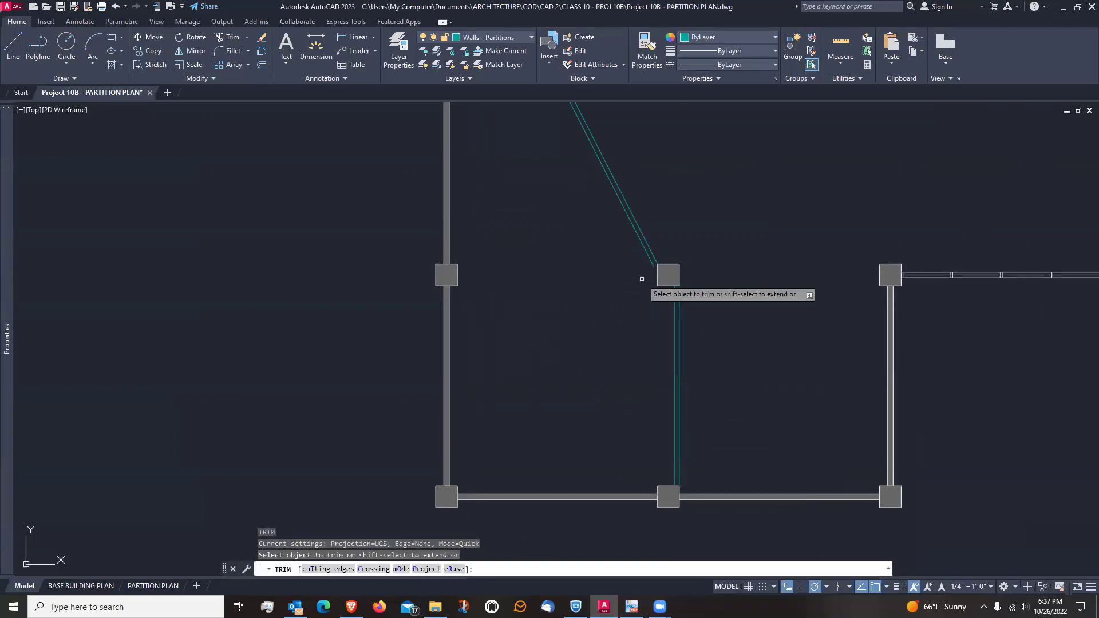
{"action": "left_click", "coordinate": [641, 243]}
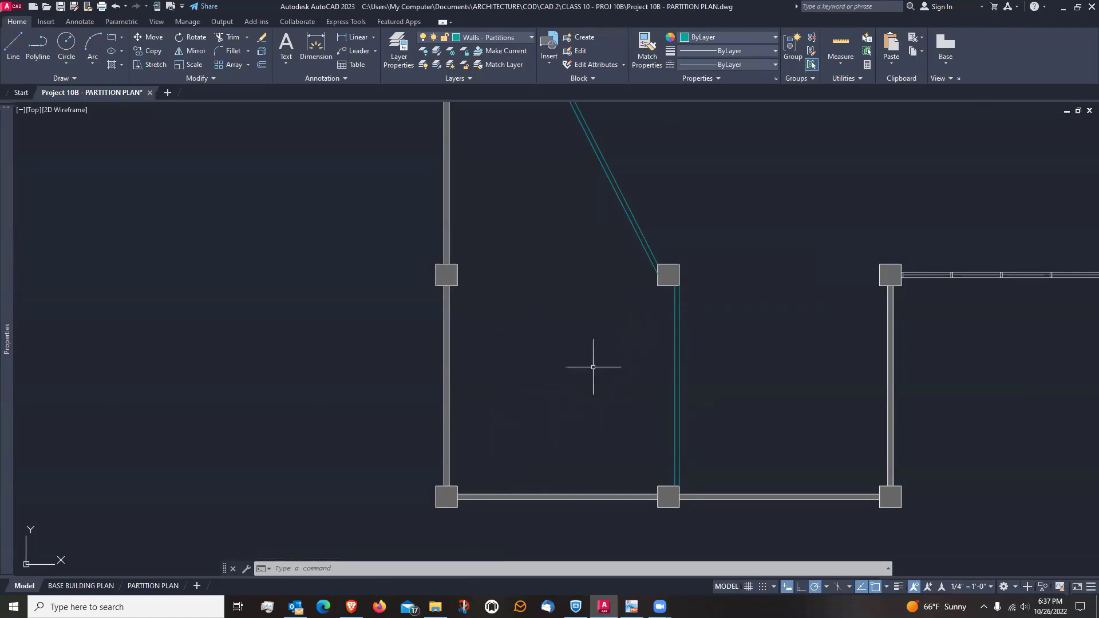
Draw an 11'1" line rightward from the exterior wall's inner face, 10' above the corner column, and continue it up to the right about 7'7"
{"action": "left_click", "coordinate": [13, 43]}
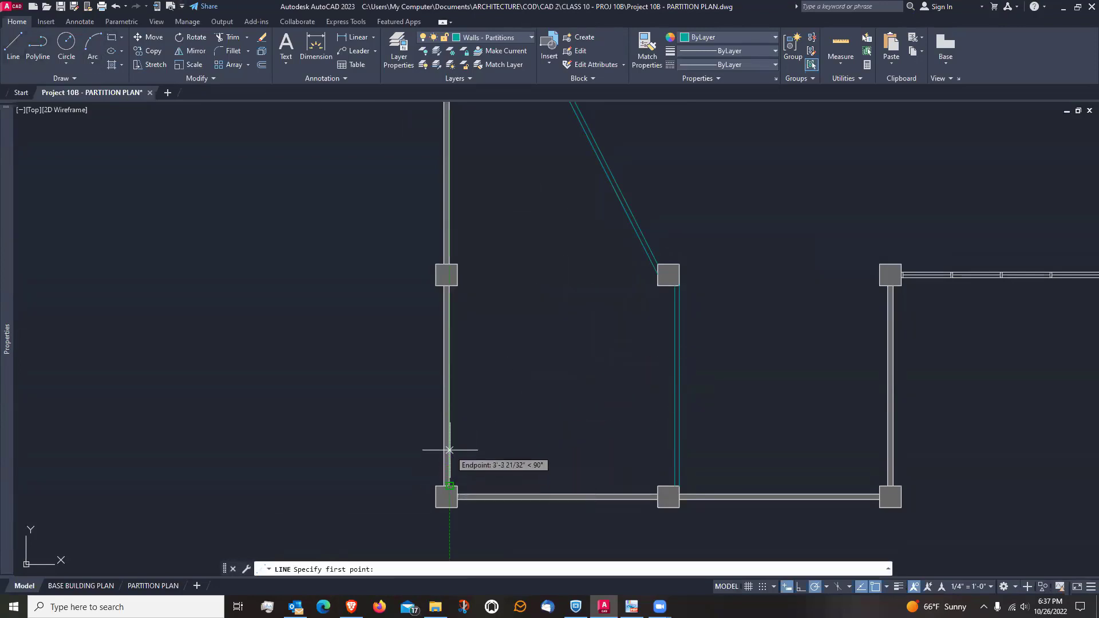
{"action": "type", "text": "1"}
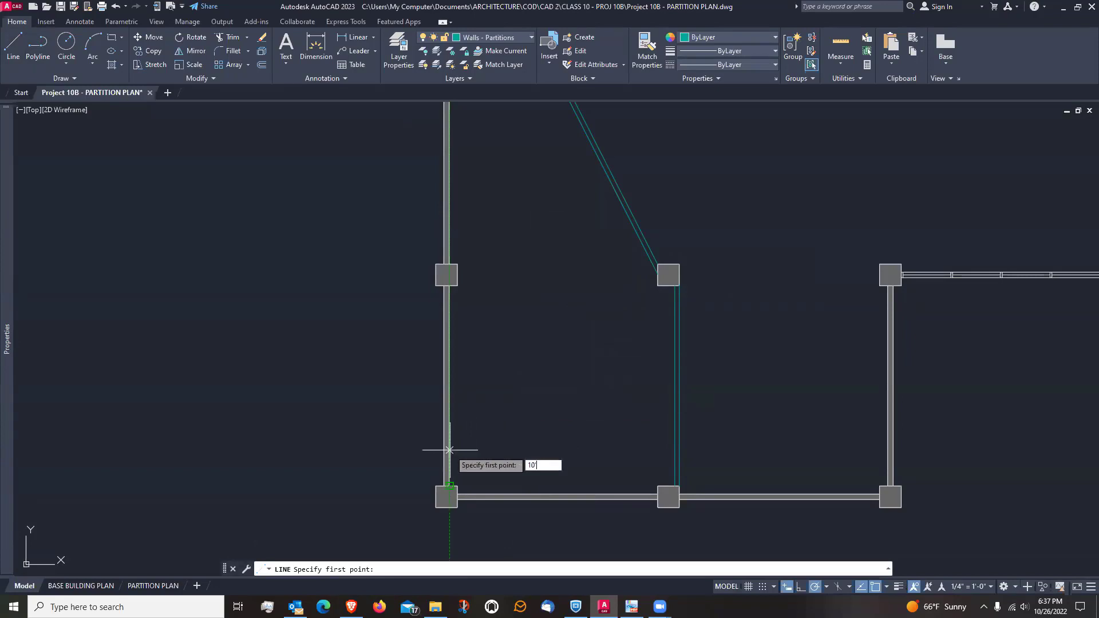
{"action": "type", "text": "0'"}
{"action": "key", "text": "Return"}
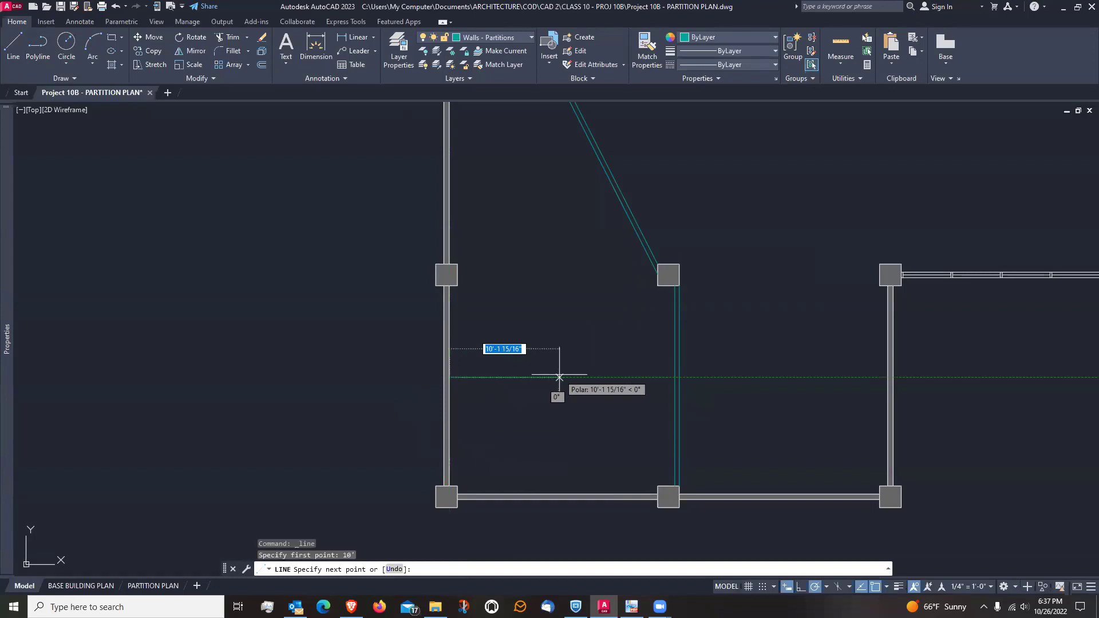
{"action": "type", "text": "1"}
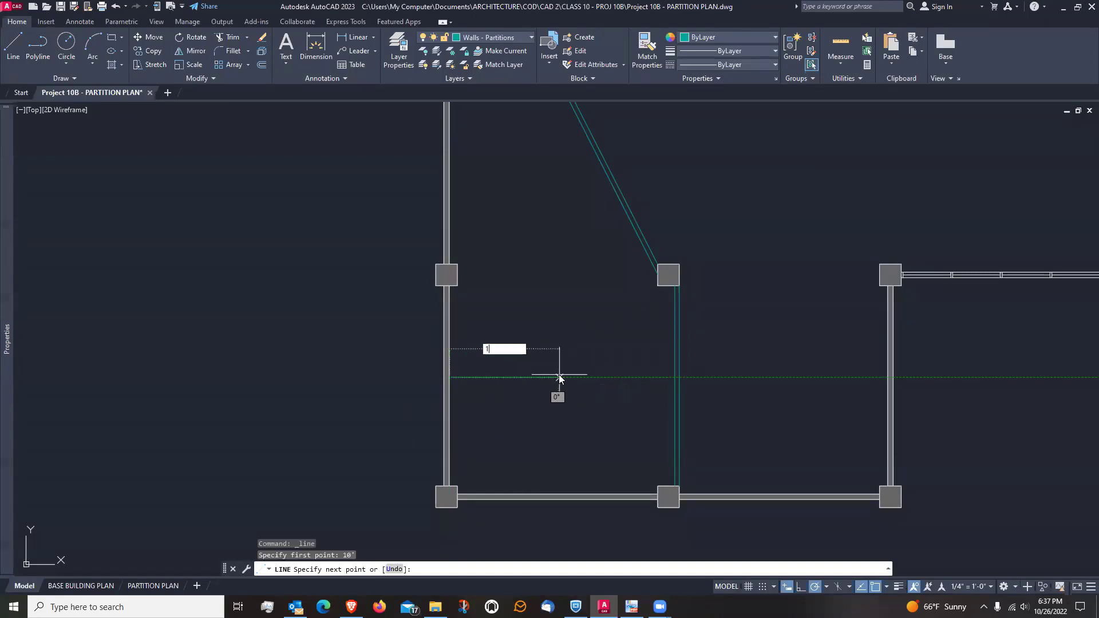
{"action": "type", "text": "1'1"}
{"action": "key", "text": "Return"}
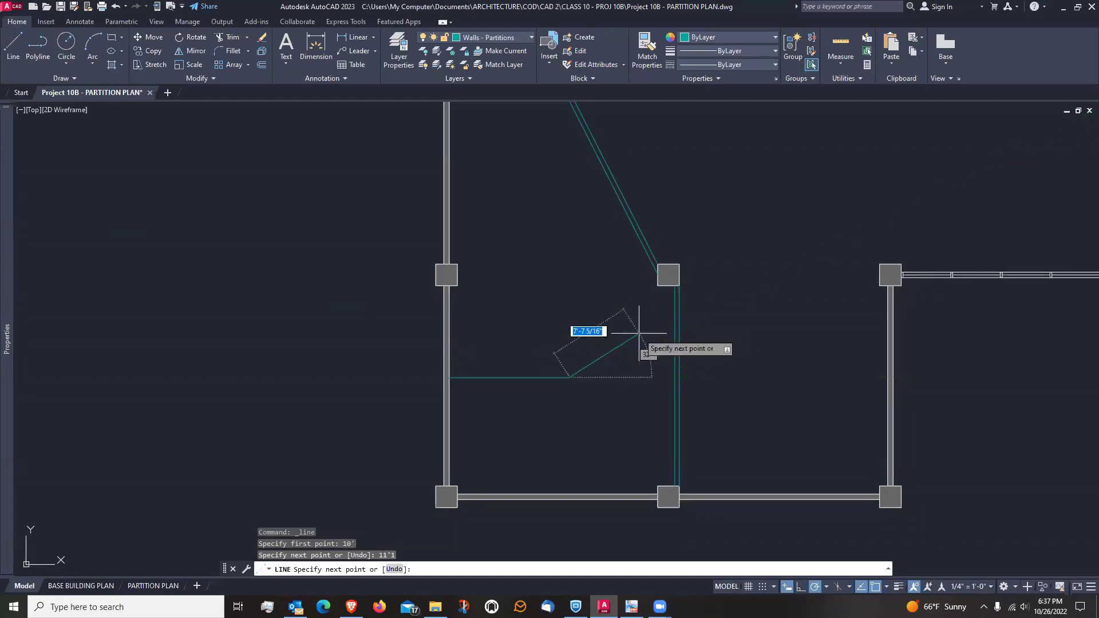
{"action": "left_click", "coordinate": [638, 334]}
{"action": "key", "text": "Escape"}
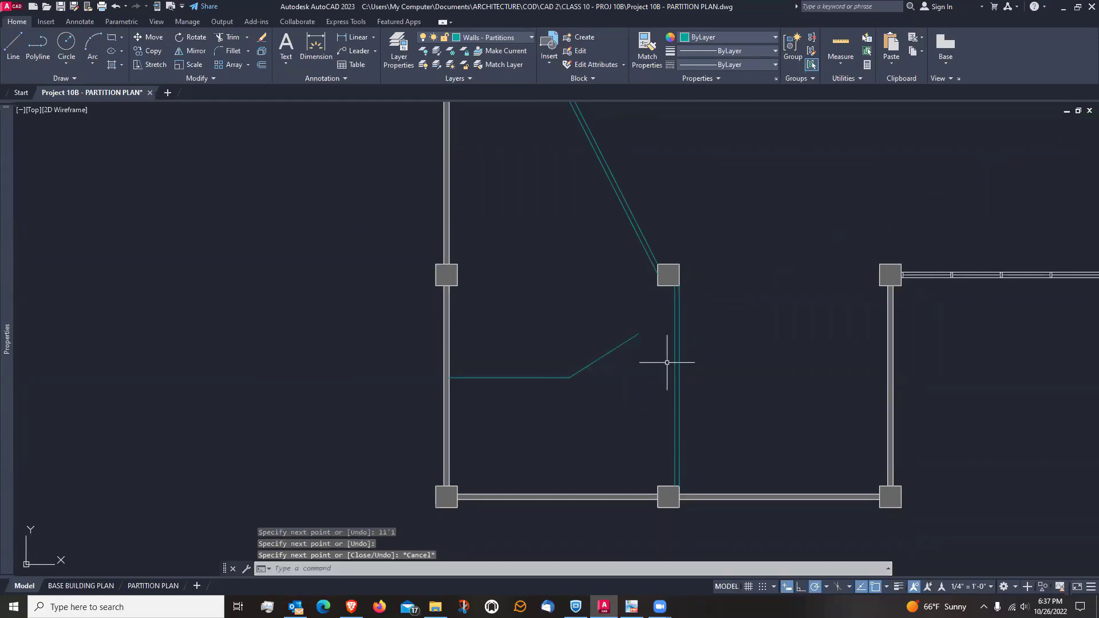
Switch to the partition plan PDF in PDF-XChange Viewer and examine the dimensions of the lower-left rooms
{"action": "scroll", "coordinate": [667, 363], "scroll_direction": "up", "scroll_amount": 2}
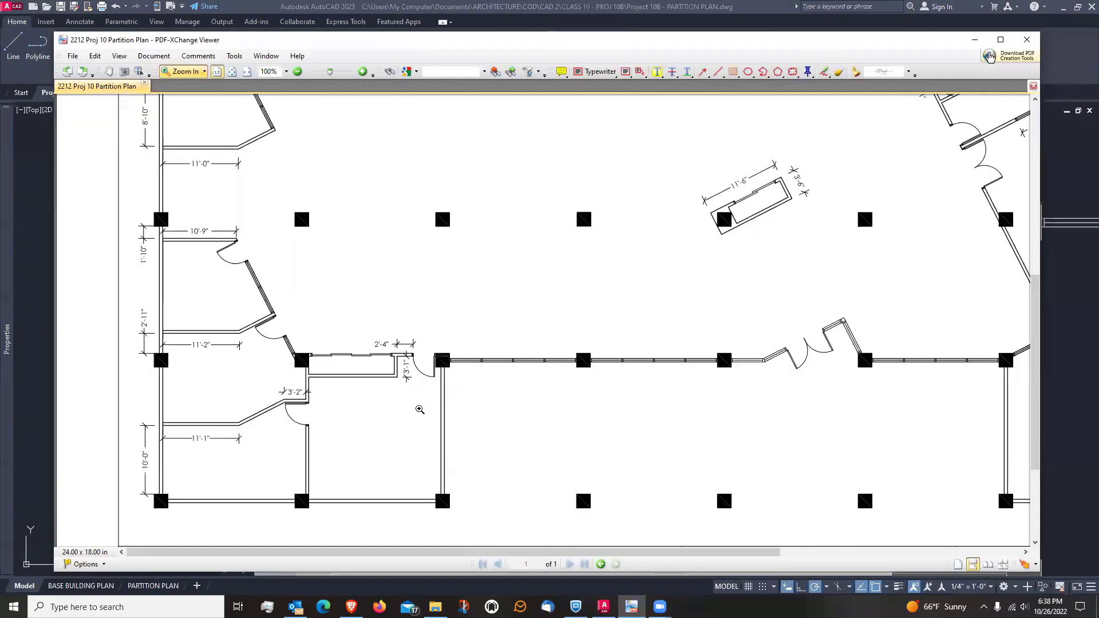
{"action": "left_click_drag", "start_coordinate": [80, 538], "coordinate": [614, 172]}
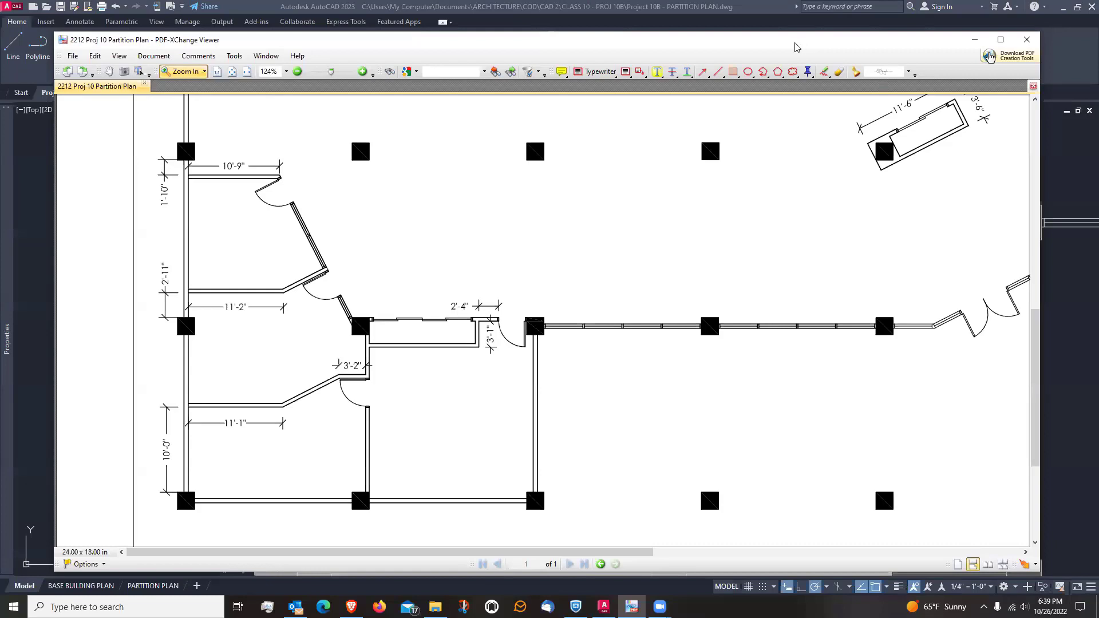
{"action": "left_click_drag", "start_coordinate": [794, 43], "coordinate": [115, 38]}
{"action": "left_click", "coordinate": [184, 44]}
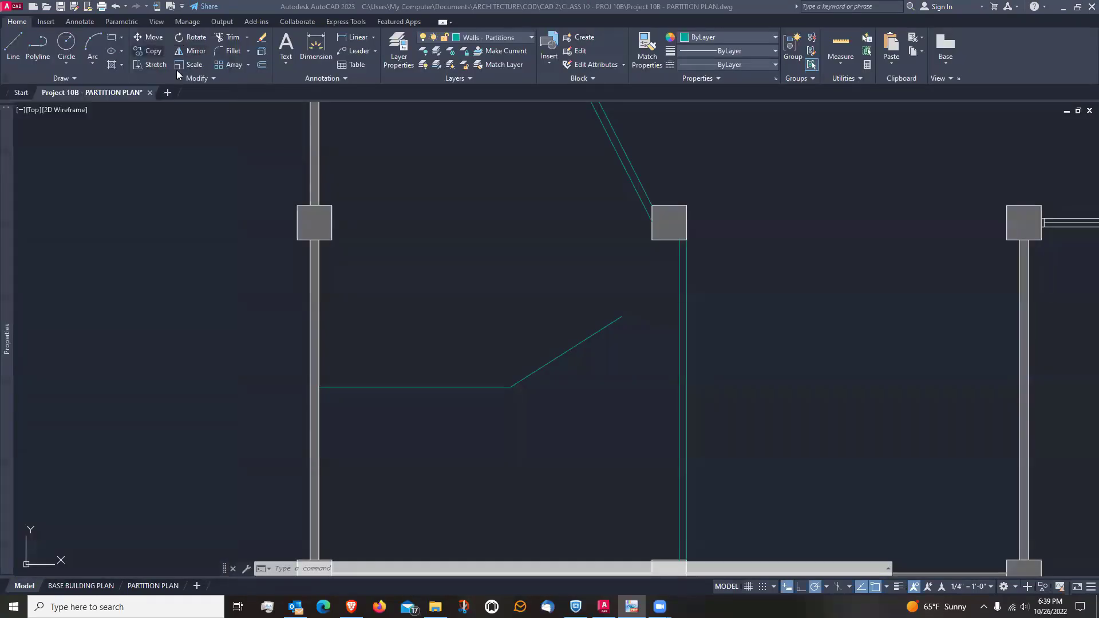
Offset the lower room's horizontal and slanted partition lines 5" upward
{"action": "scroll", "coordinate": [544, 380], "scroll_direction": "down", "scroll_amount": 2}
{"action": "scroll", "coordinate": [567, 331], "scroll_direction": "up", "scroll_amount": 4}
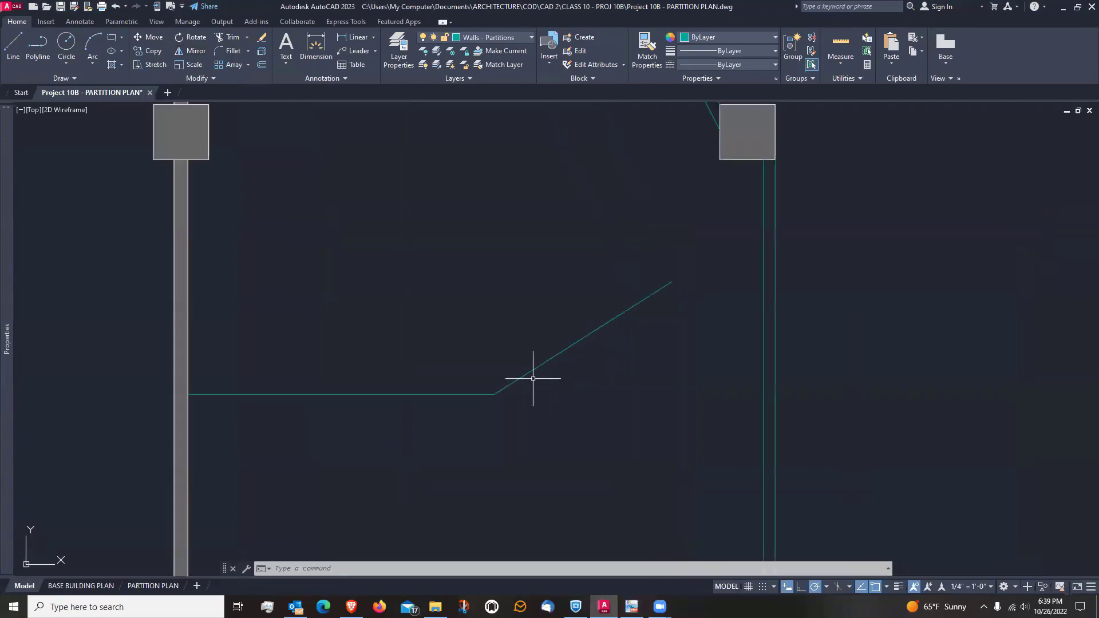
{"action": "scroll", "coordinate": [530, 380], "scroll_direction": "down", "scroll_amount": 2}
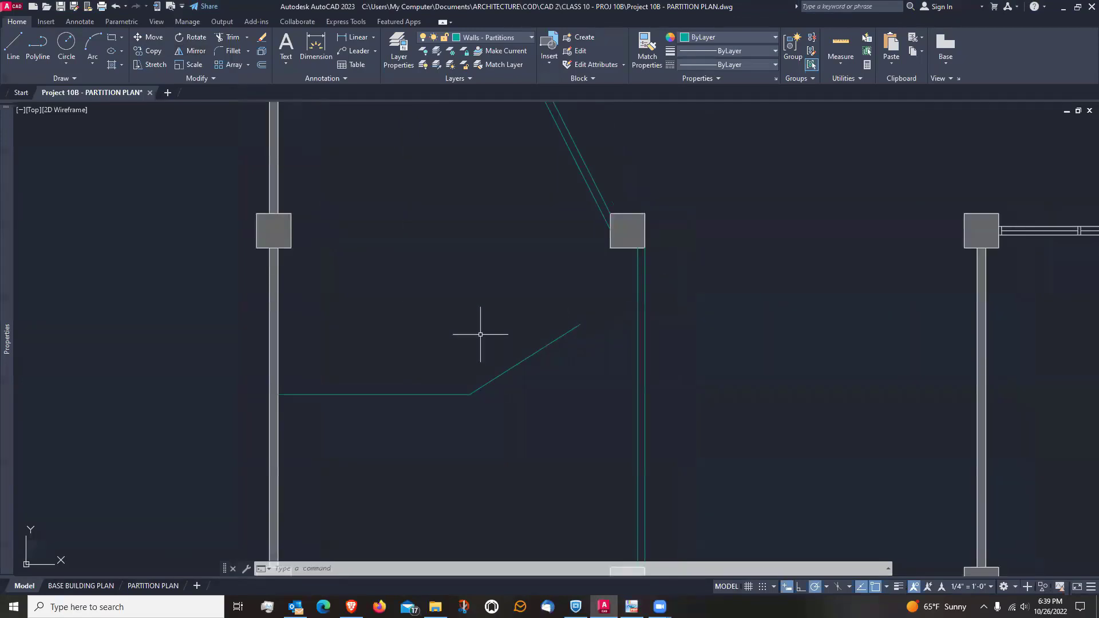
{"action": "type", "text": "o"}
{"action": "key", "text": "Return"}
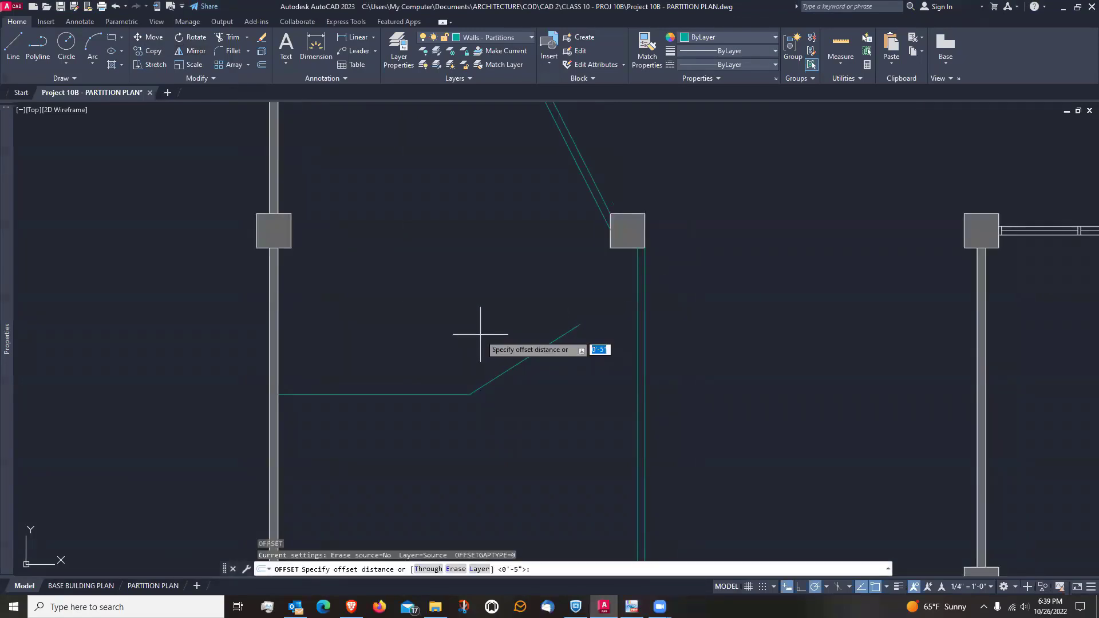
{"action": "type", "text": "5"}
{"action": "key", "text": "Return"}
{"action": "left_click", "coordinate": [465, 394]}
{"action": "left_click", "coordinate": [450, 386]}
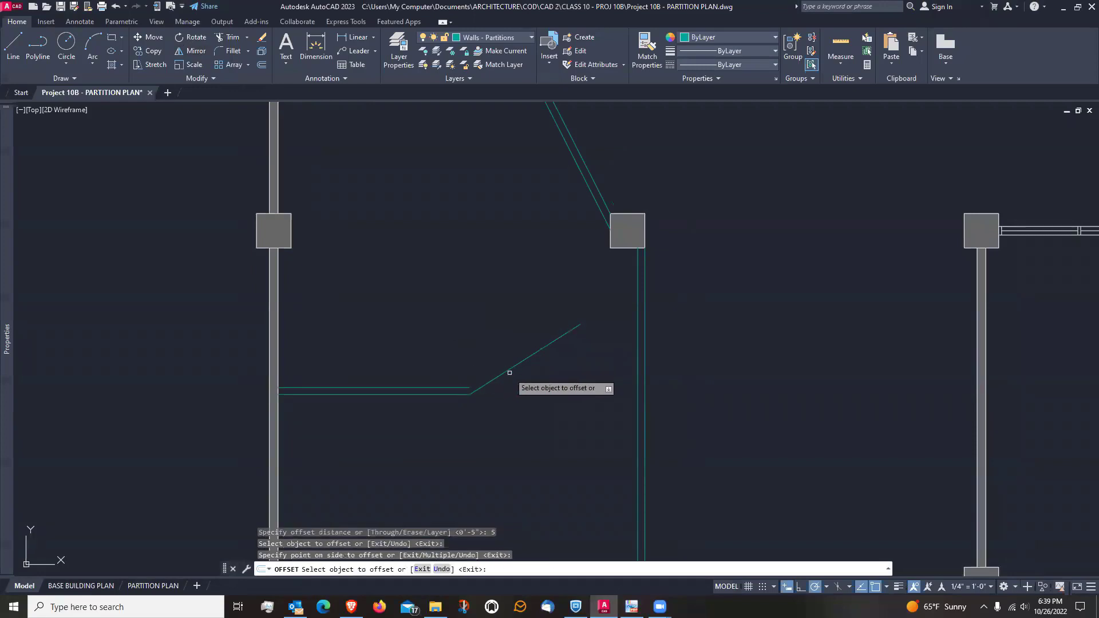
{"action": "left_click", "coordinate": [510, 373]}
{"action": "left_click", "coordinate": [498, 355]}
{"action": "key", "text": "Return"}
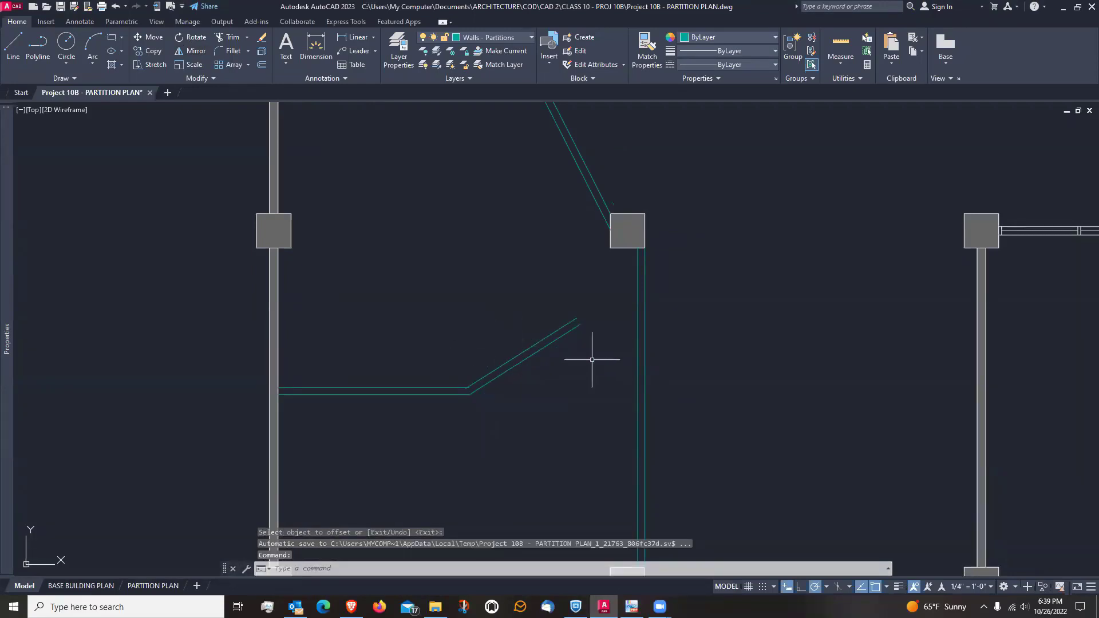
Offset the inner line of the vertical partition below the interior column 3'2" to the left
{"action": "middle_click_drag", "start_coordinate": [579, 369], "coordinate": [584, 353]}
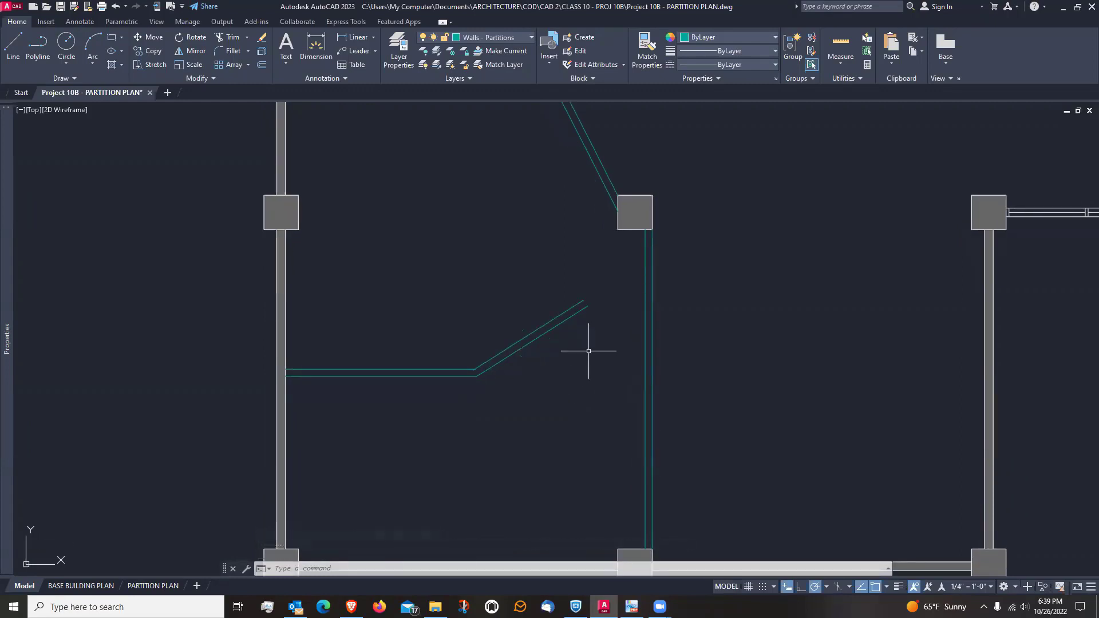
{"action": "type", "text": "o"}
{"action": "key", "text": "Return"}
{"action": "type", "text": "3"}
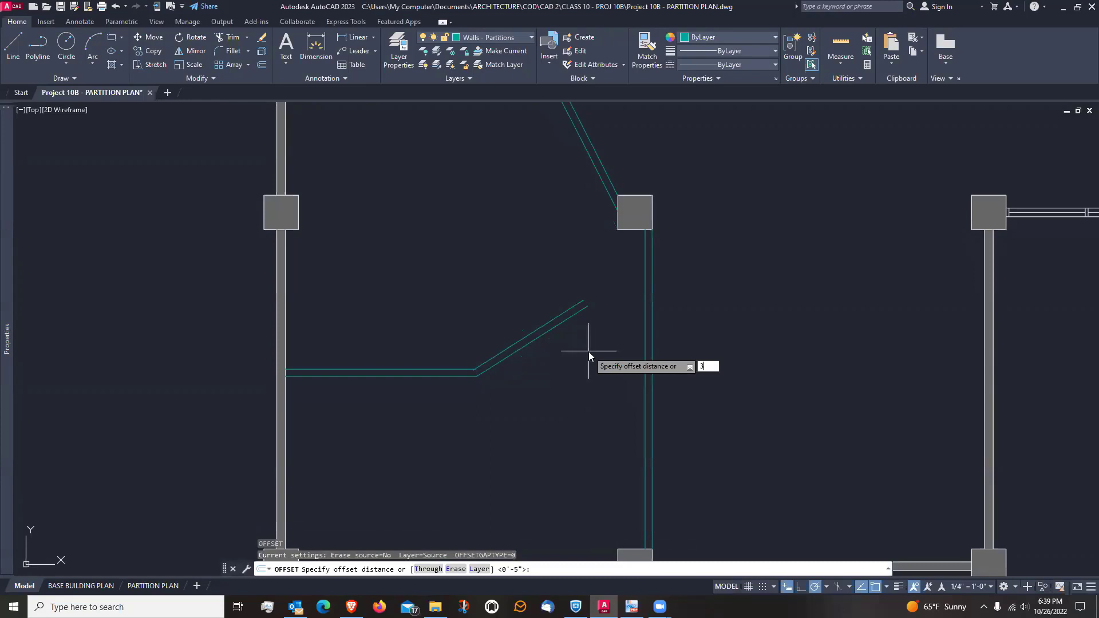
{"action": "type", "text": "'2"}
{"action": "key", "text": "Return"}
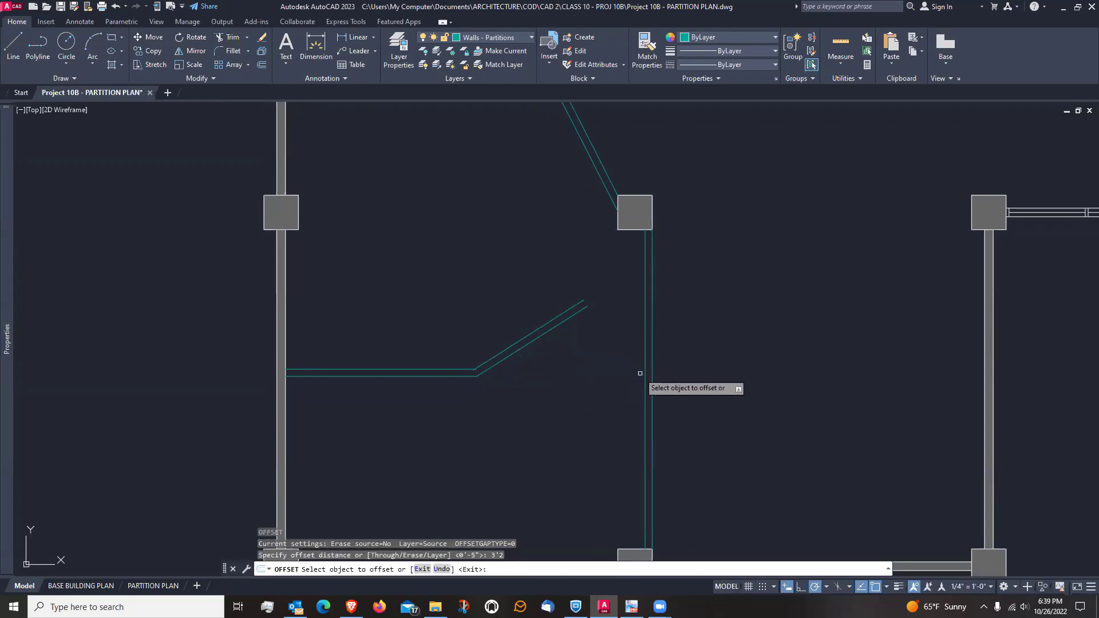
{"action": "left_click", "coordinate": [645, 373]}
{"action": "left_click", "coordinate": [588, 368]}
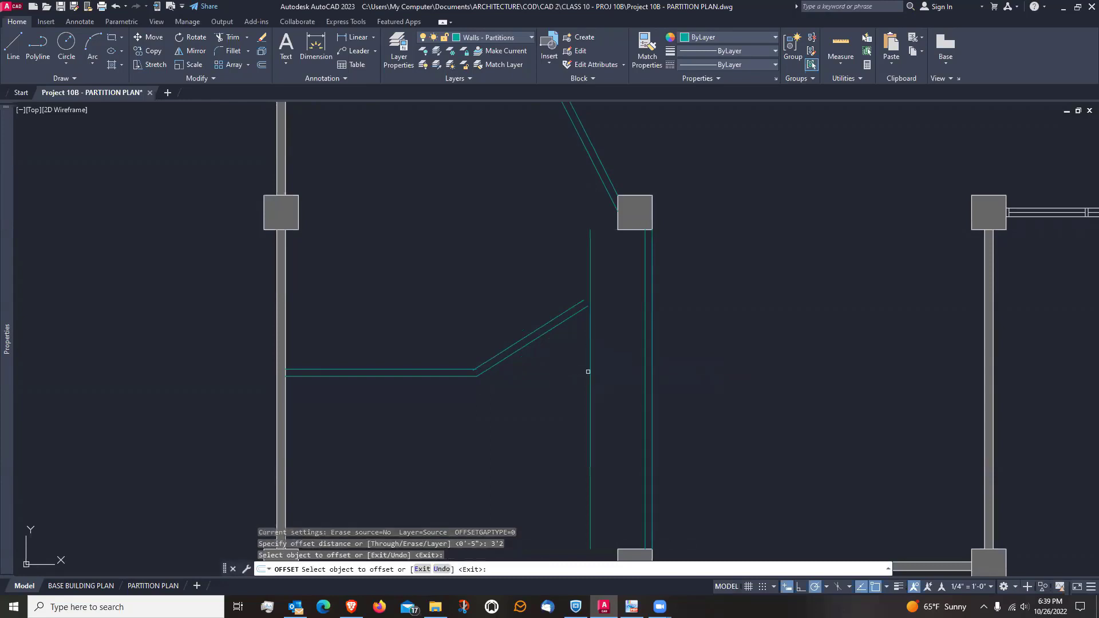
{"action": "key", "text": "Return"}
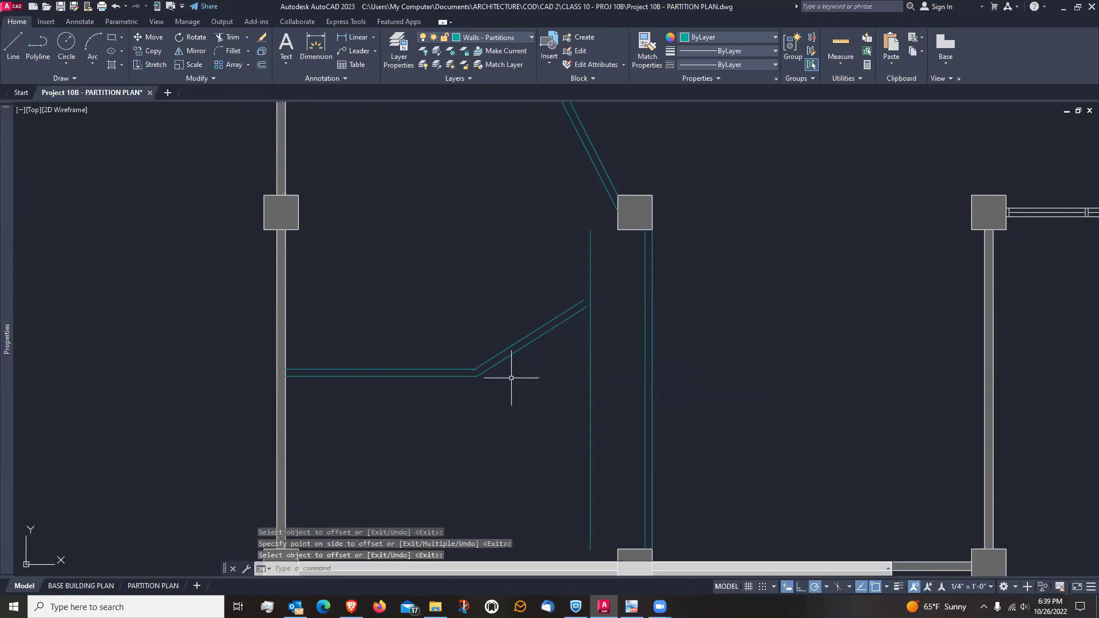
Extend the lower line of the lower room's slanted partition to the vertical offset line
{"action": "middle_click_drag", "start_coordinate": [511, 378], "coordinate": [513, 363]}
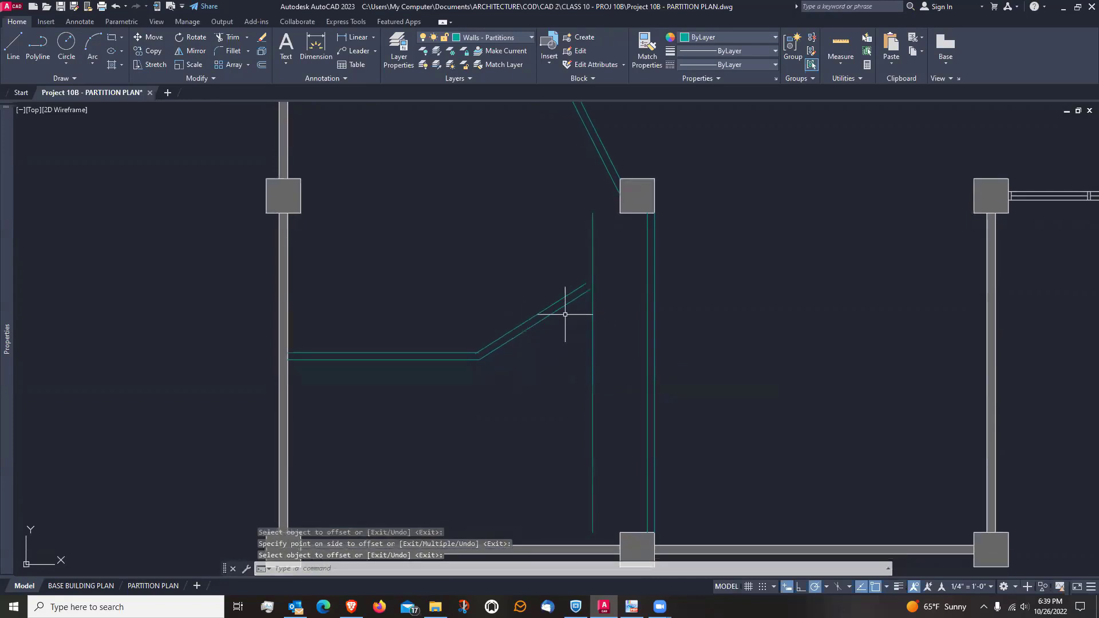
{"action": "type", "text": "TR"}
{"action": "key", "text": "Return"}
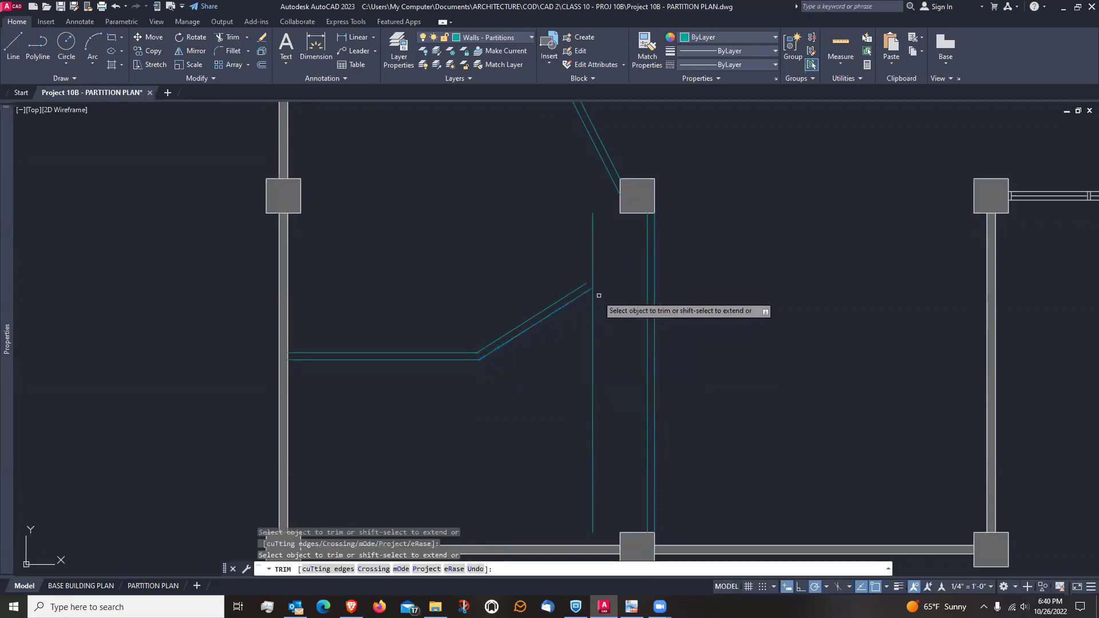
{"action": "key", "text": "Escape"}
{"action": "scroll", "coordinate": [595, 292], "scroll_direction": "up", "scroll_amount": 2}
{"action": "scroll", "coordinate": [595, 292], "scroll_direction": "up", "scroll_amount": 2}
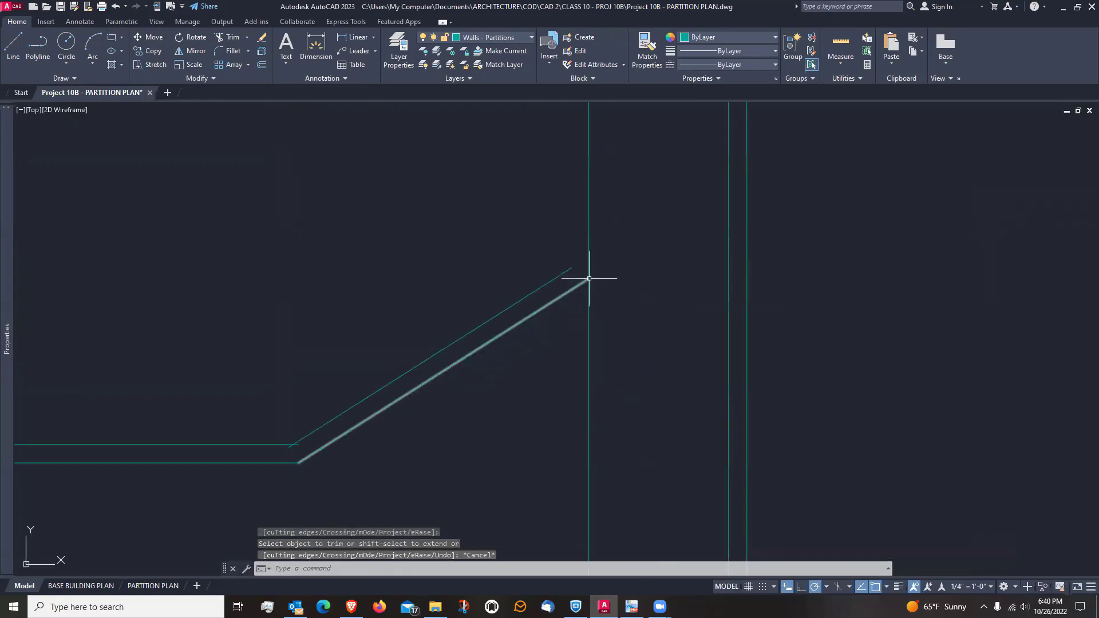
{"action": "left_click", "coordinate": [586, 282]}
{"action": "key", "text": "Escape"}
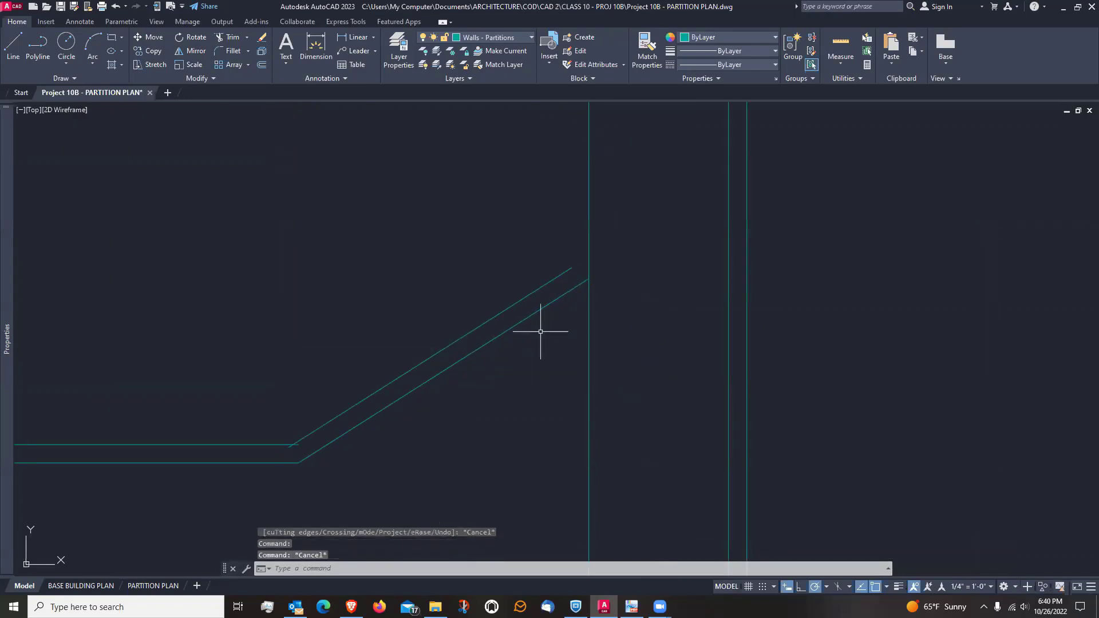
Draw a horizontal line from the end of the slanted partition's lower line to the vertical partition's inner line
{"action": "scroll", "coordinate": [541, 331], "scroll_direction": "down", "scroll_amount": 2}
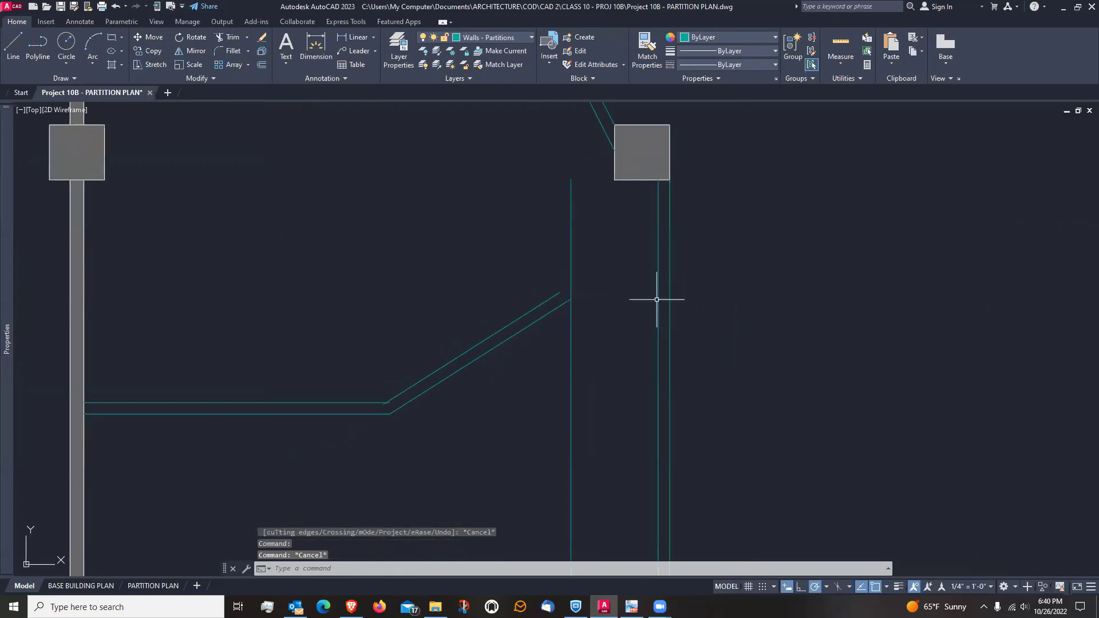
{"action": "type", "text": "l"}
{"action": "key", "text": "Return"}
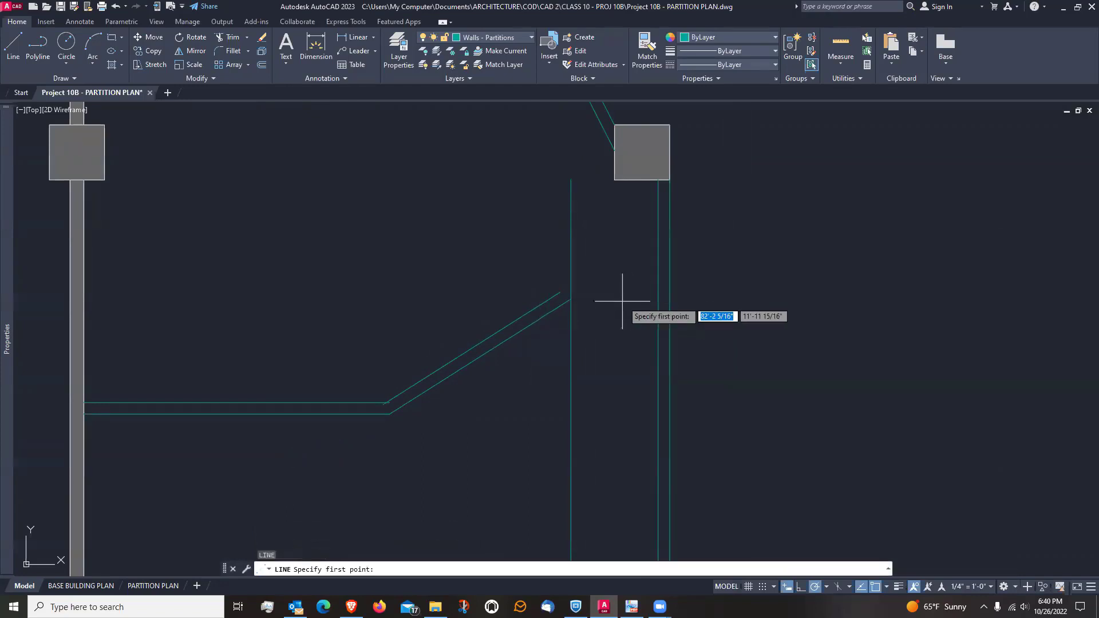
{"action": "left_click", "coordinate": [570, 298]}
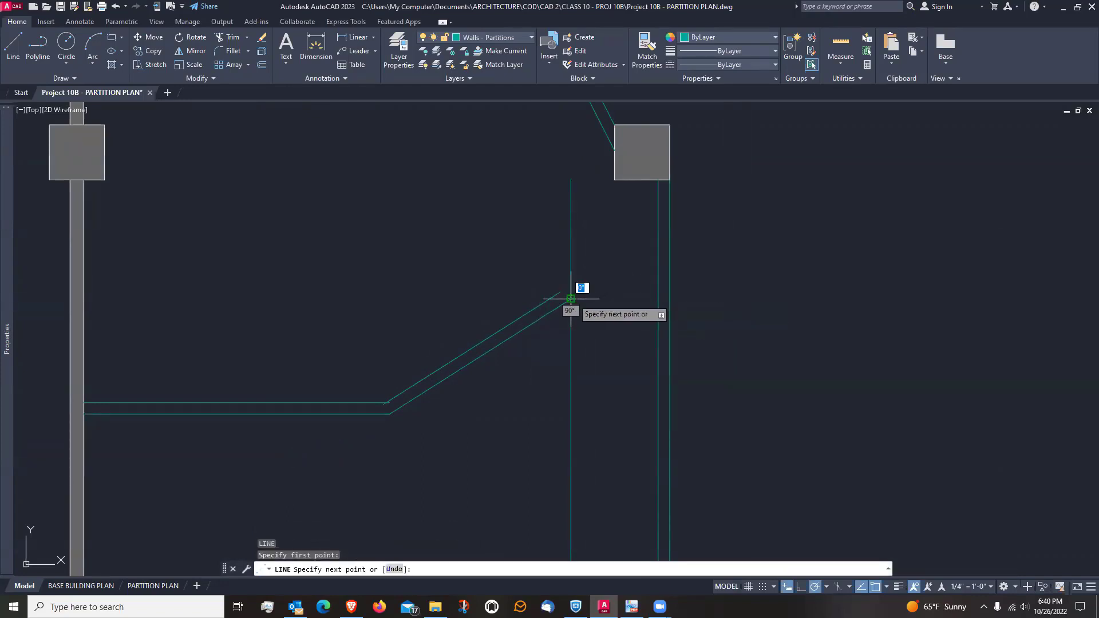
{"action": "left_click", "coordinate": [657, 298]}
{"action": "key", "text": "Return"}
Offset the short horizontal partition line 5" upward
{"action": "type", "text": "o"}
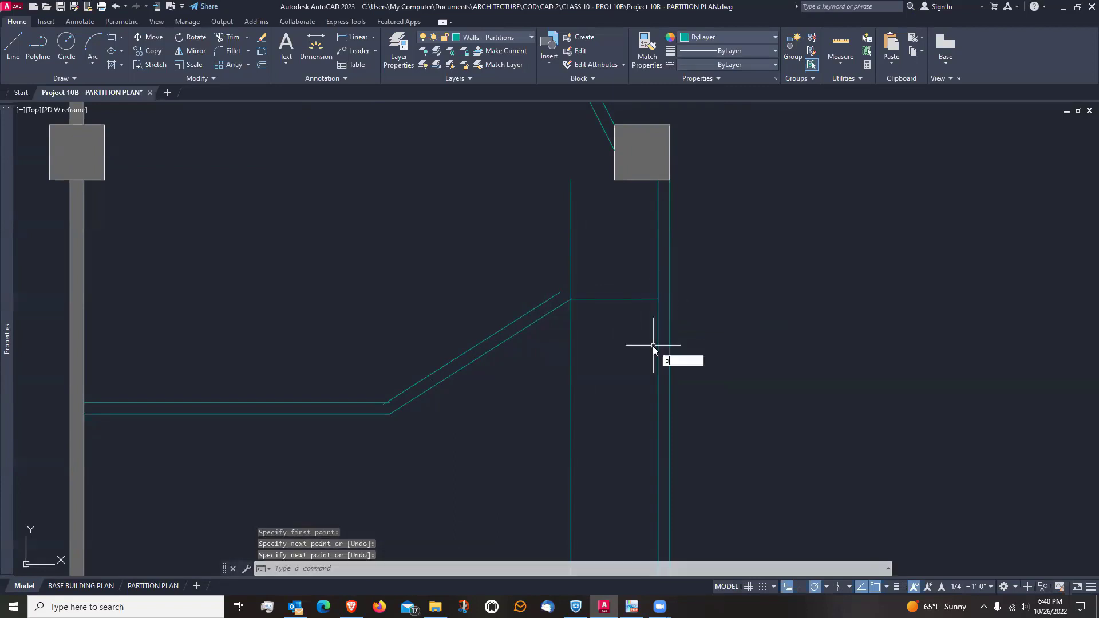
{"action": "key", "text": "Return"}
{"action": "type", "text": "5"}
{"action": "key", "text": "Return"}
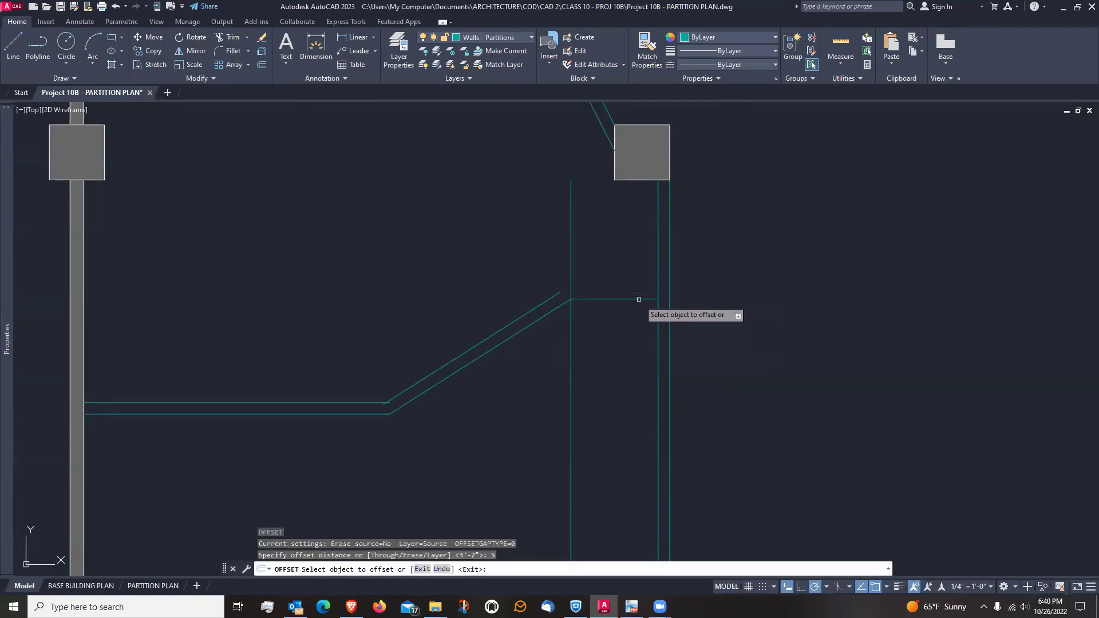
{"action": "left_click", "coordinate": [638, 298]}
{"action": "left_click", "coordinate": [633, 269]}
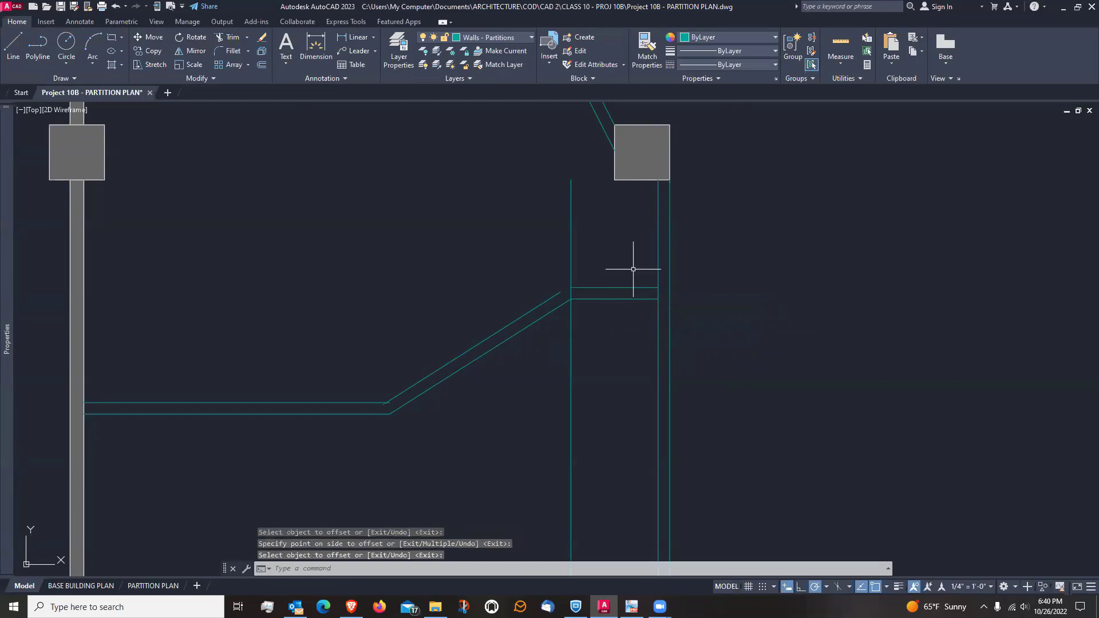
Fillet the slanted partition's upper line with the upper horizontal lines at both of its ends, using a zero radius
{"action": "type", "text": "f"}
{"action": "key", "text": "Return"}
{"action": "left_click", "coordinate": [599, 288]}
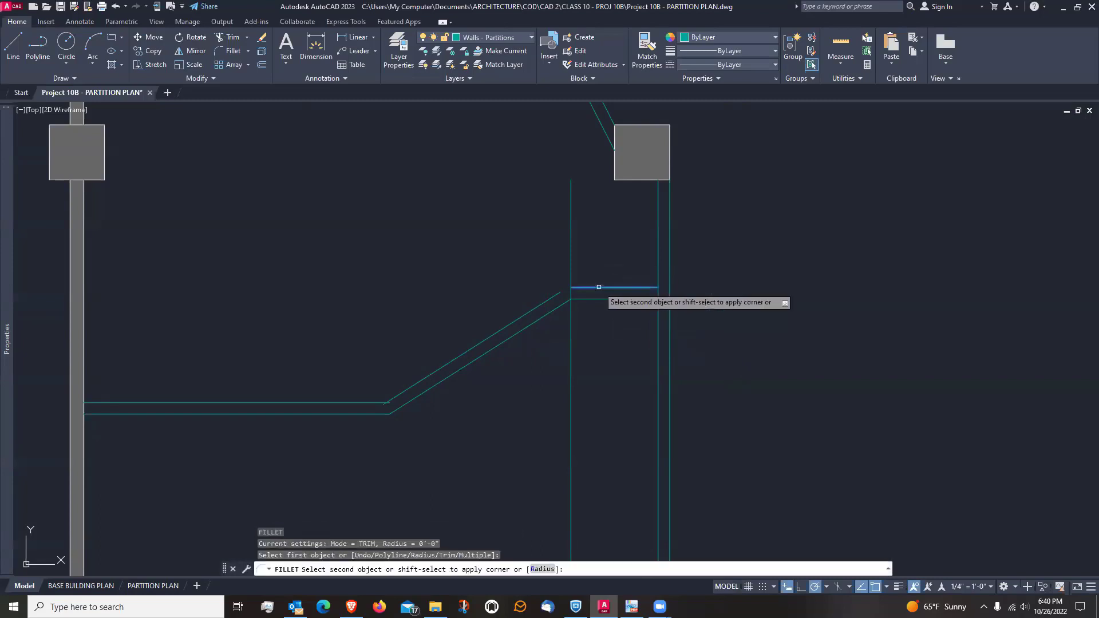
{"action": "left_click", "coordinate": [554, 296]}
{"action": "key", "text": "Return"}
{"action": "left_click", "coordinate": [429, 377]}
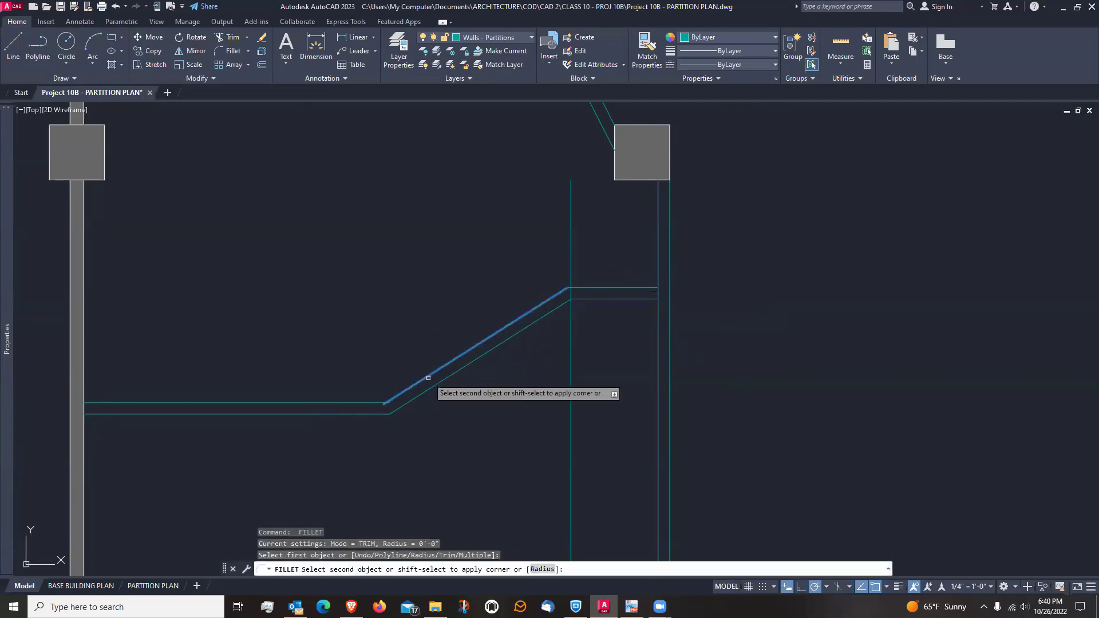
{"action": "key", "text": "Escape"}
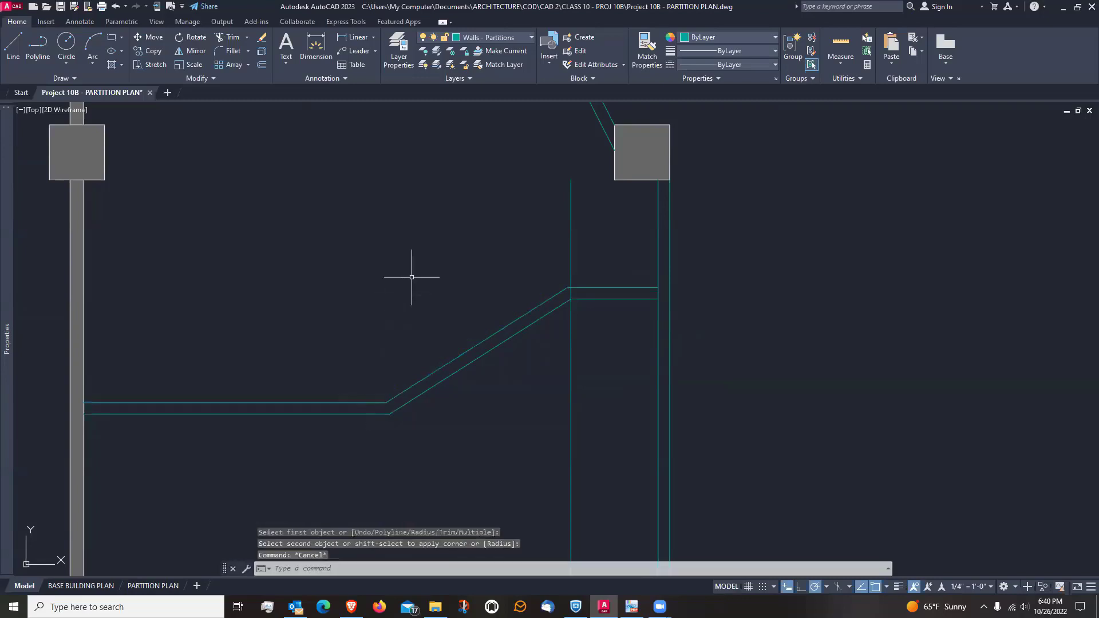
Erase the vertical construction line crossing the bend of the new partition
{"action": "type", "text": "e"}
{"action": "key", "text": "Return"}
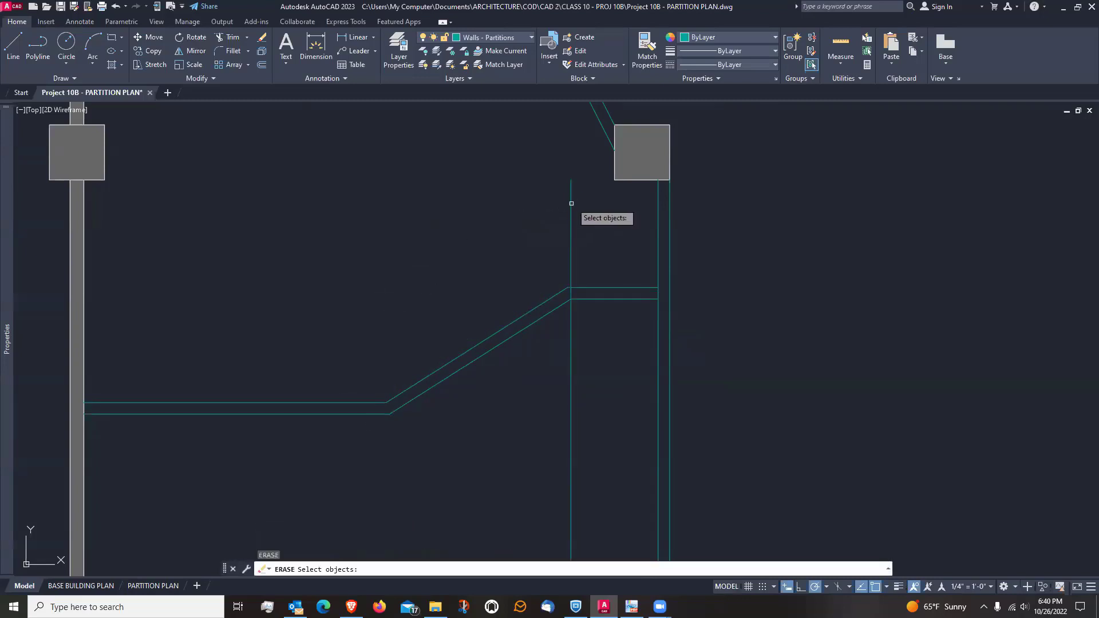
{"action": "left_click", "coordinate": [570, 204]}
{"action": "key", "text": "Return"}
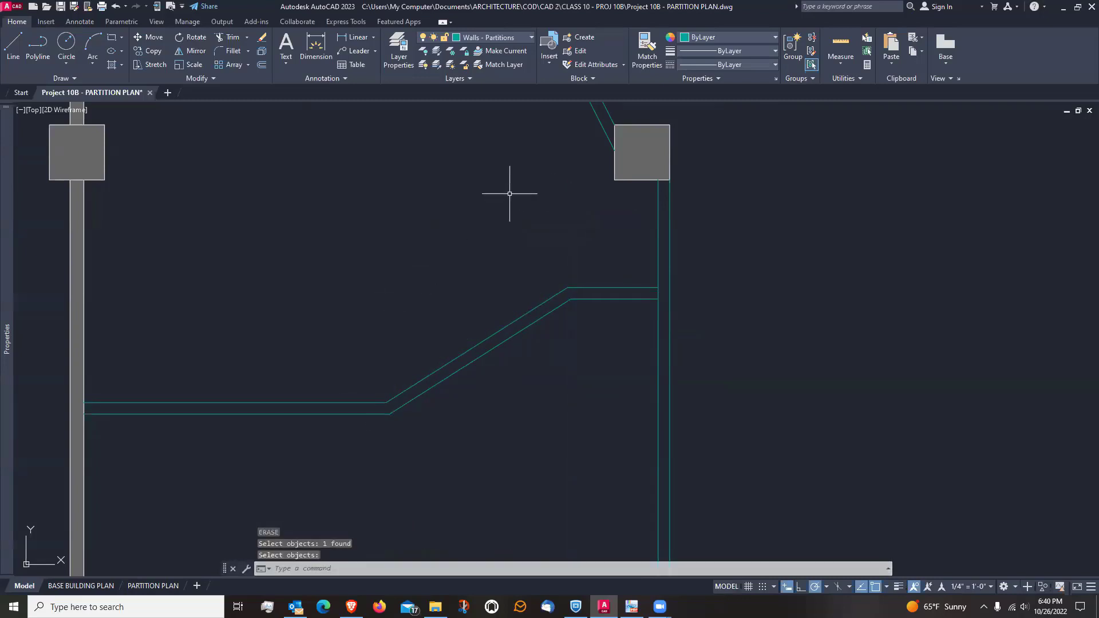
Measure the slanted and short horizontal segments of the new partition
{"action": "left_click", "coordinate": [841, 45]}
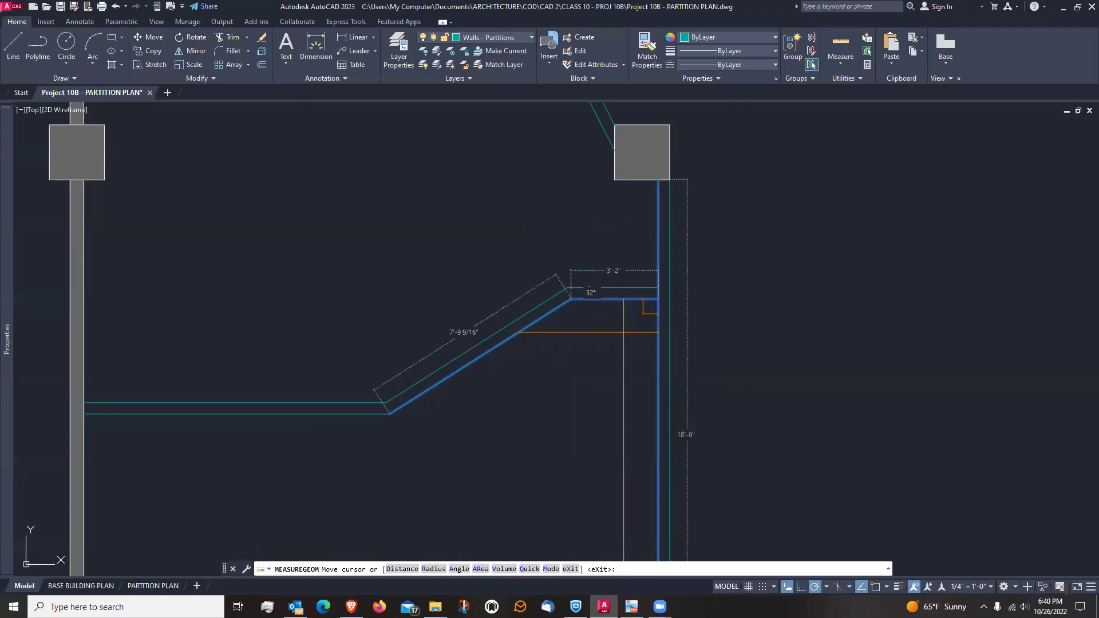
{"action": "key", "text": "Escape"}
{"action": "scroll", "coordinate": [630, 349], "scroll_direction": "down", "scroll_amount": 2}
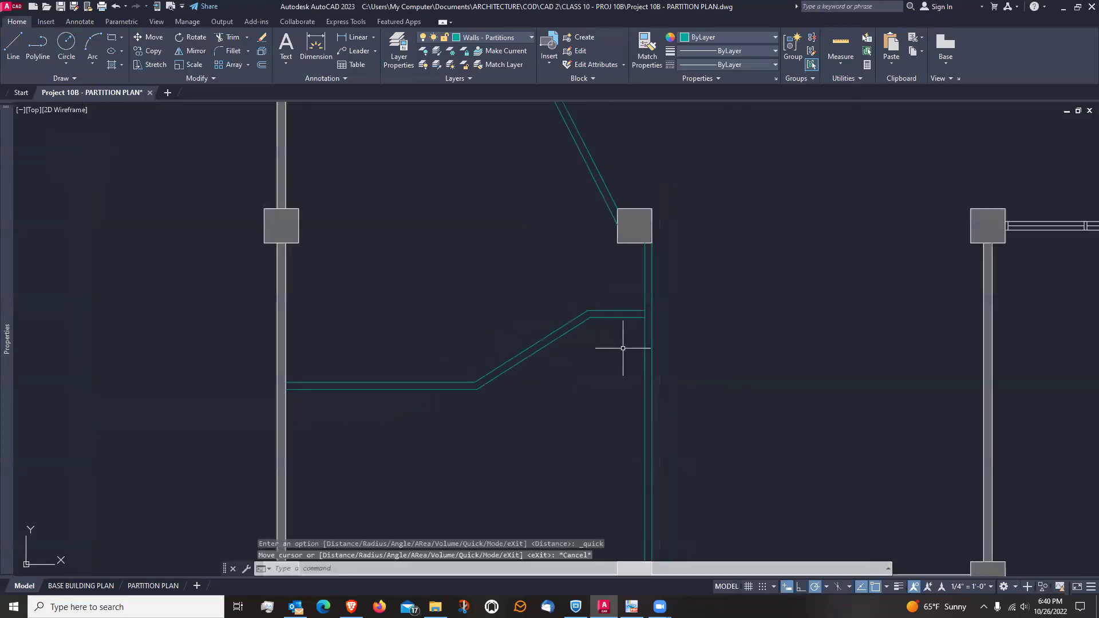
Trim the vertical partition's inner line between the two short horizontal lines to open the wall junction
{"action": "middle_click_drag", "start_coordinate": [583, 393], "coordinate": [584, 373]}
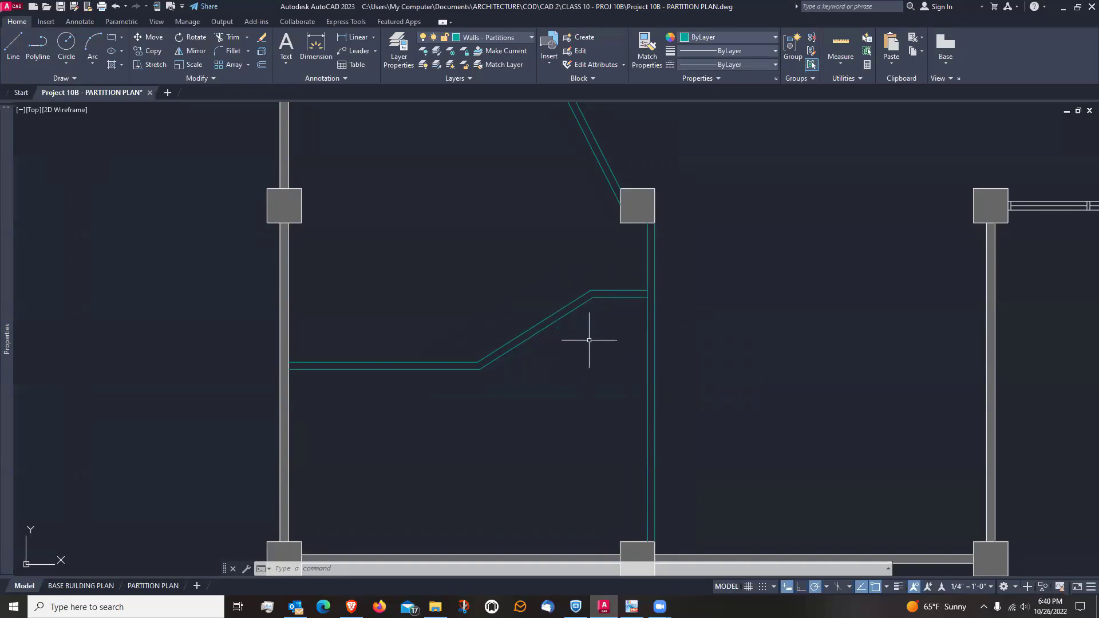
{"action": "left_click", "coordinate": [229, 38]}
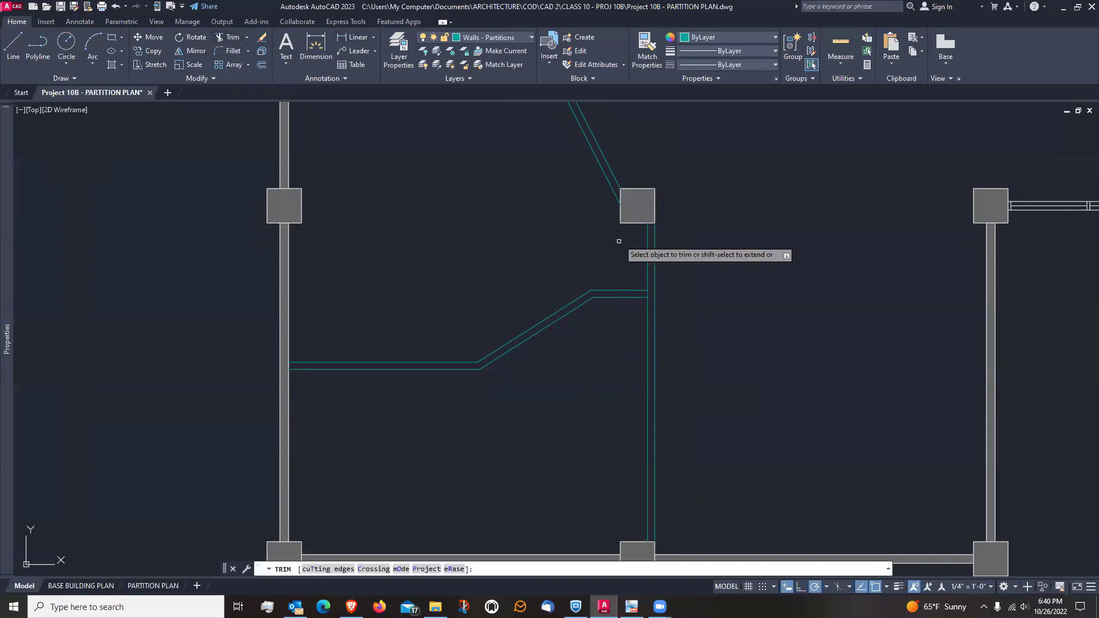
{"action": "scroll", "coordinate": [619, 250], "scroll_direction": "up", "scroll_amount": 2}
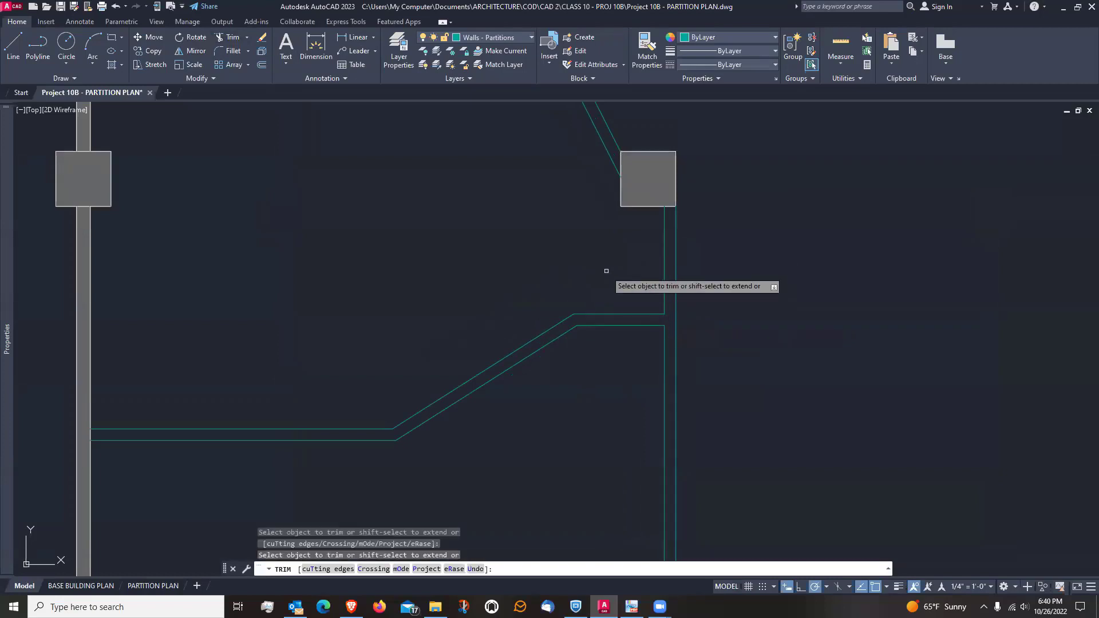
{"action": "scroll", "coordinate": [604, 275], "scroll_direction": "down", "scroll_amount": 2}
{"action": "key", "text": "Escape"}
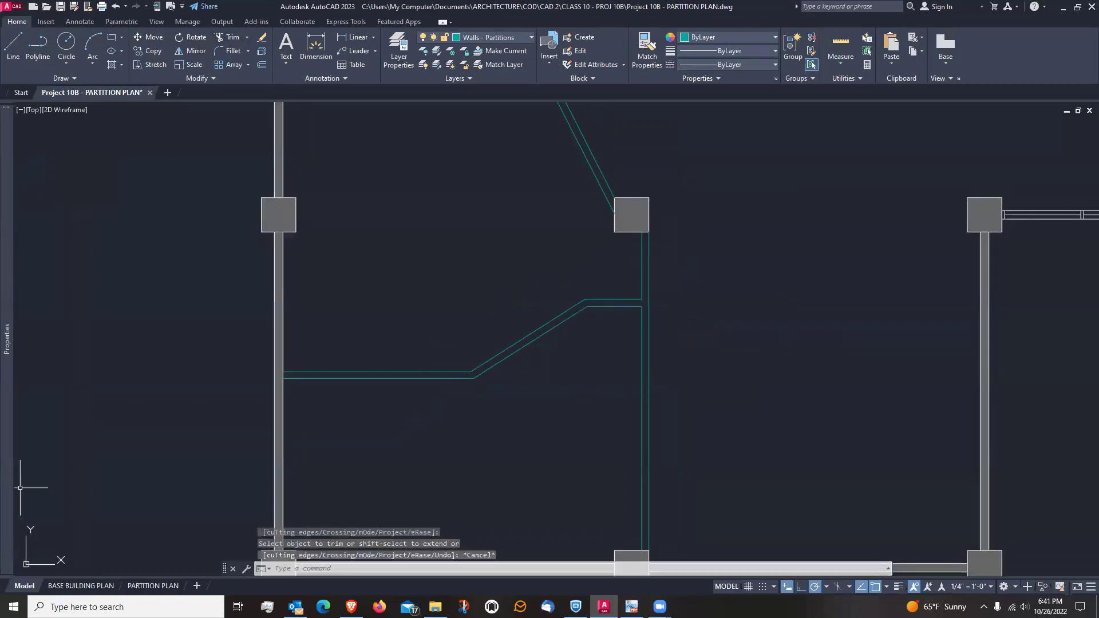
{"action": "left_click", "coordinate": [515, 245]}
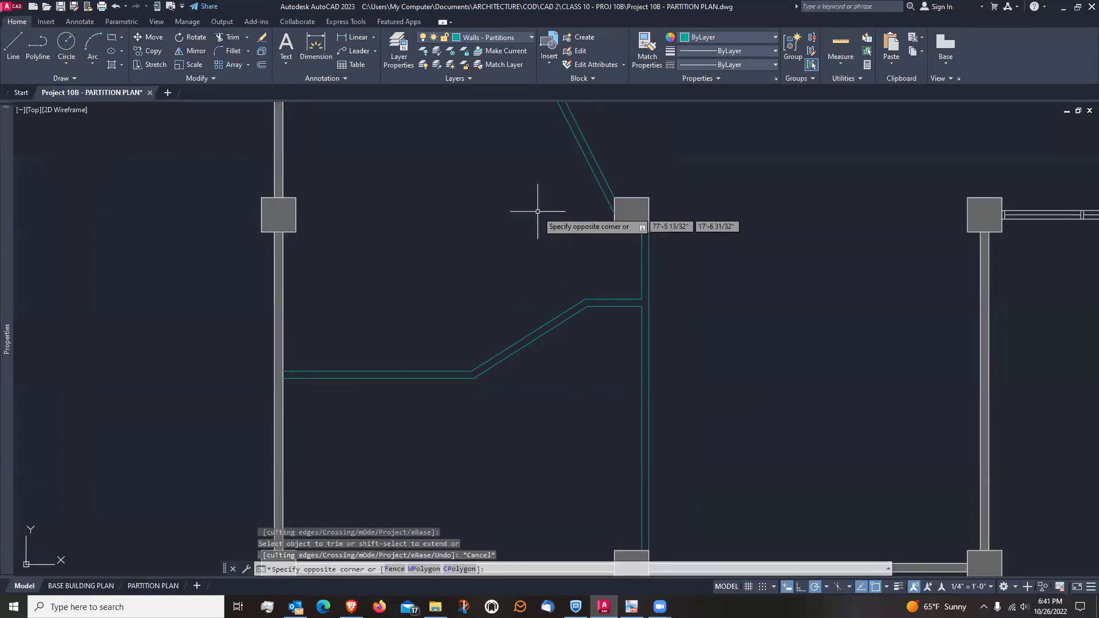
{"action": "key", "text": "Escape"}
Draw an 11'2" line rightward from the exterior wall's inner face, starting 2'11" above the wall column of the upper room
{"action": "mouse_move", "coordinate": [508, 228]}
{"action": "middle_mouse_down"}
{"action": "mouse_move", "coordinate": [567, 488]}
{"action": "mouse_move", "coordinate": [542, 372]}
{"action": "middle_mouse_up"}
{"action": "scroll", "coordinate": [536, 454], "scroll_direction": "down", "scroll_amount": 2}
{"action": "scroll", "coordinate": [470, 381], "scroll_direction": "up", "scroll_amount": 2}
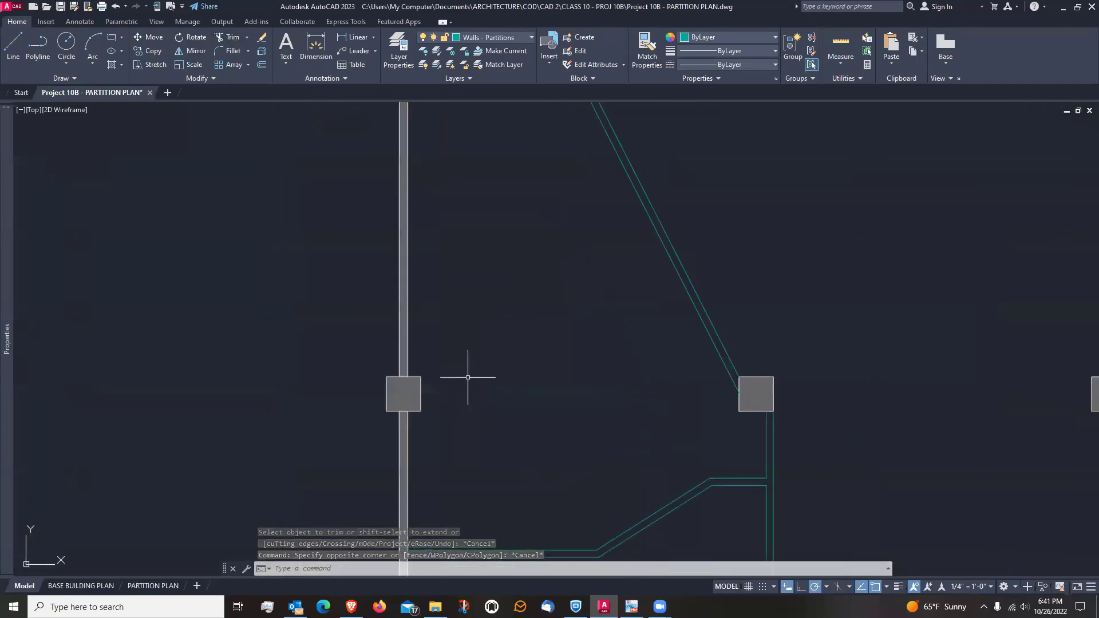
{"action": "scroll", "coordinate": [458, 344], "scroll_direction": "down", "scroll_amount": 4}
{"action": "scroll", "coordinate": [447, 332], "scroll_direction": "up", "scroll_amount": 2}
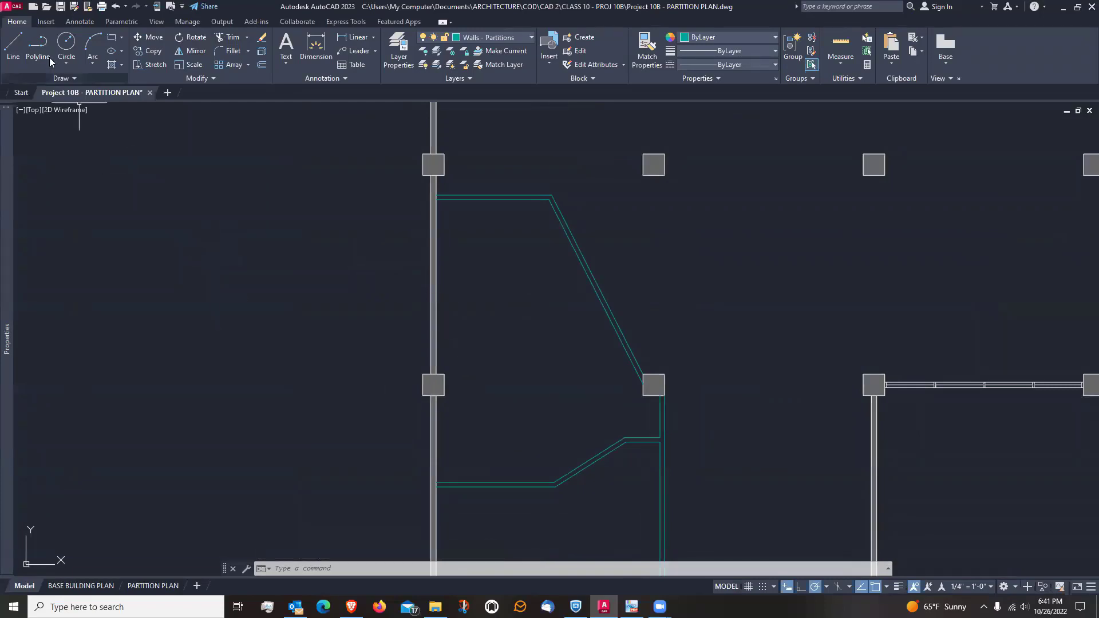
{"action": "left_click", "coordinate": [13, 46]}
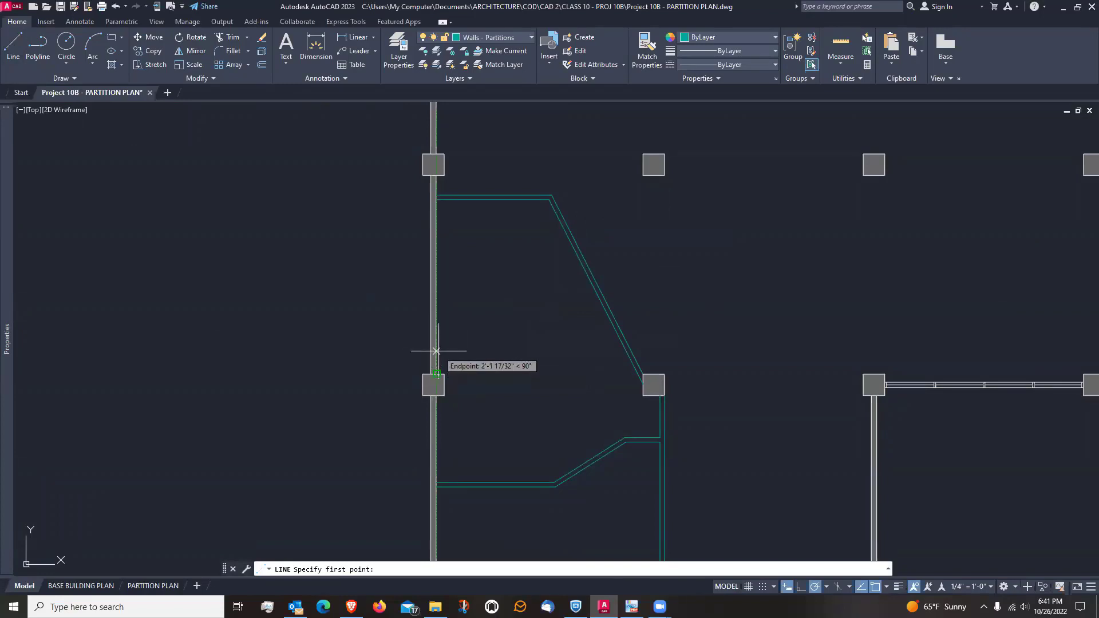
{"action": "type", "text": "2"}
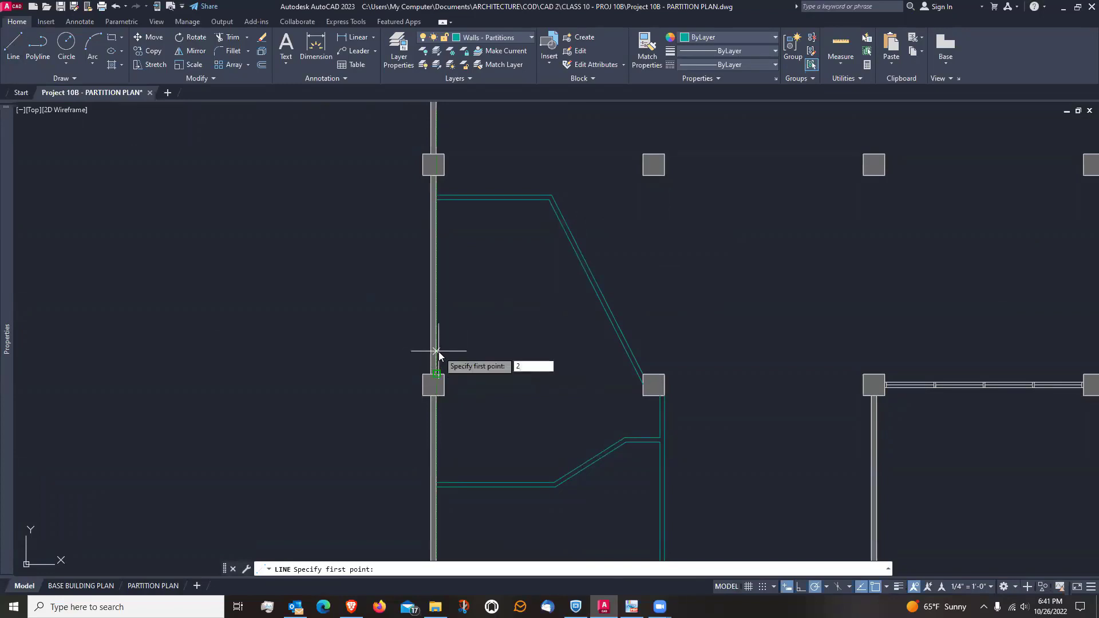
{"action": "type", "text": "'11"}
{"action": "key", "text": "Return"}
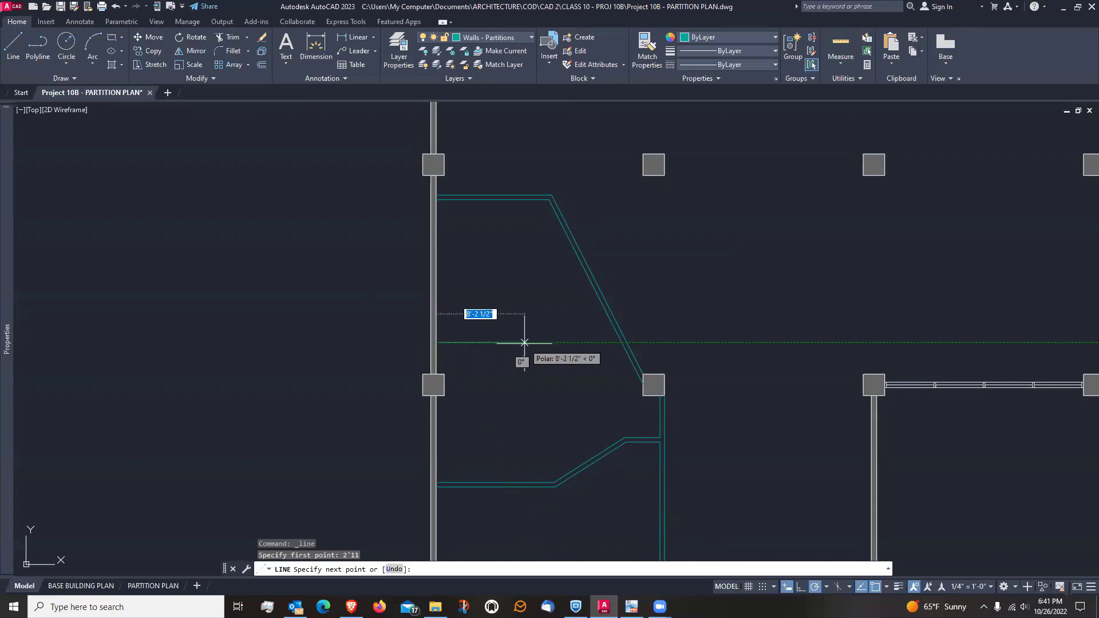
{"action": "type", "text": "11'2"}
{"action": "key", "text": "Return"}
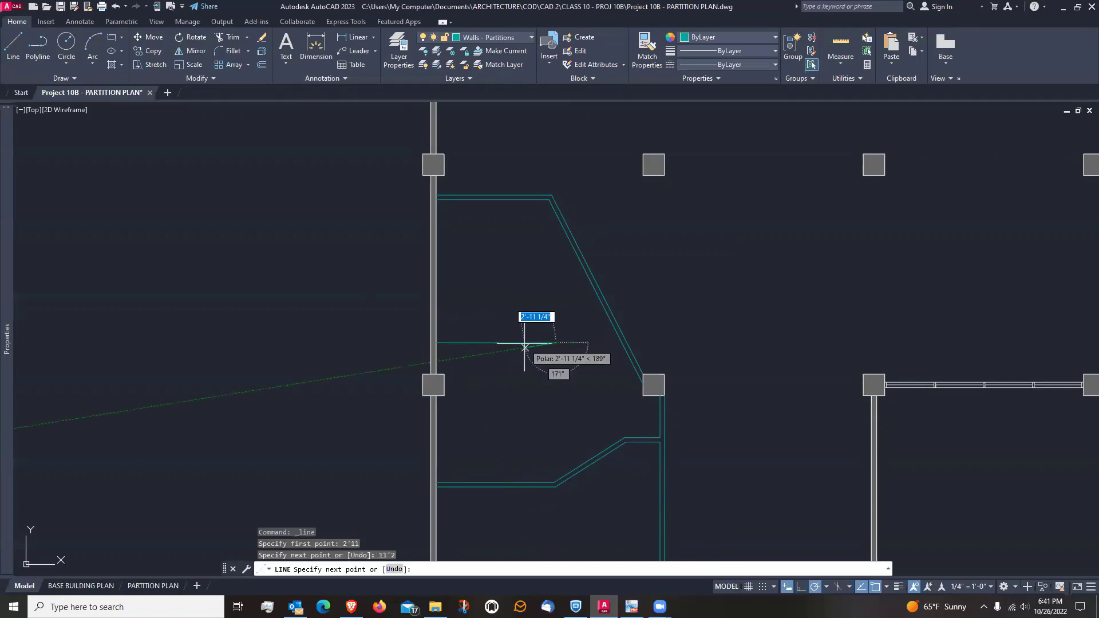
Continue the line up to the right, perpendicular to the inner line of the upper room's slanted partition
{"action": "scroll", "coordinate": [582, 320], "scroll_direction": "up", "scroll_amount": 2}
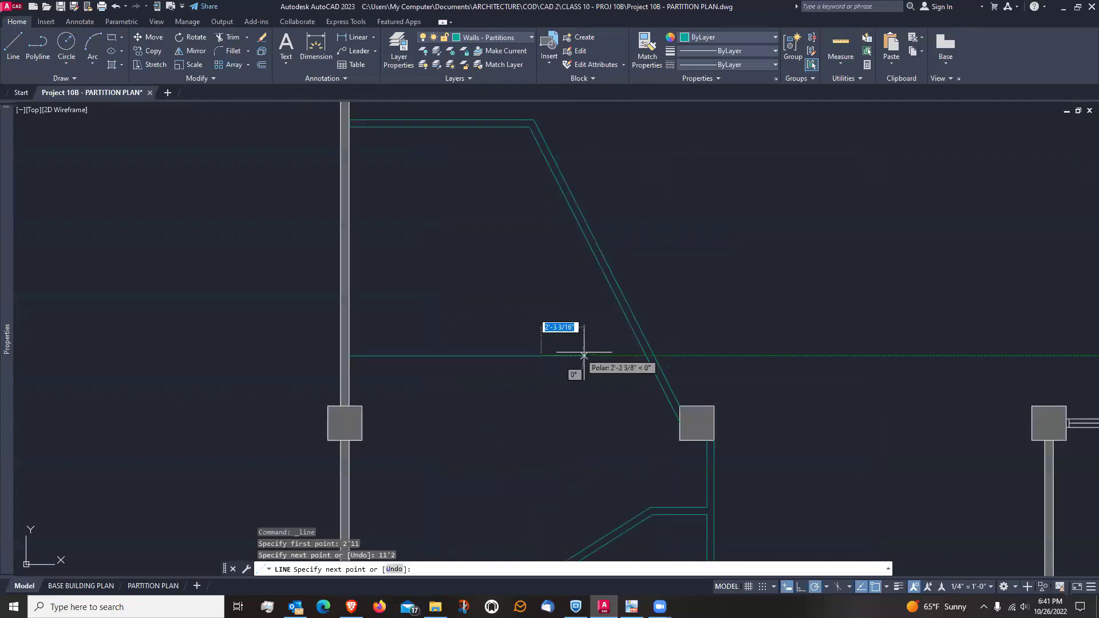
{"action": "left_click", "coordinate": [624, 314]}
{"action": "key", "text": "Return"}
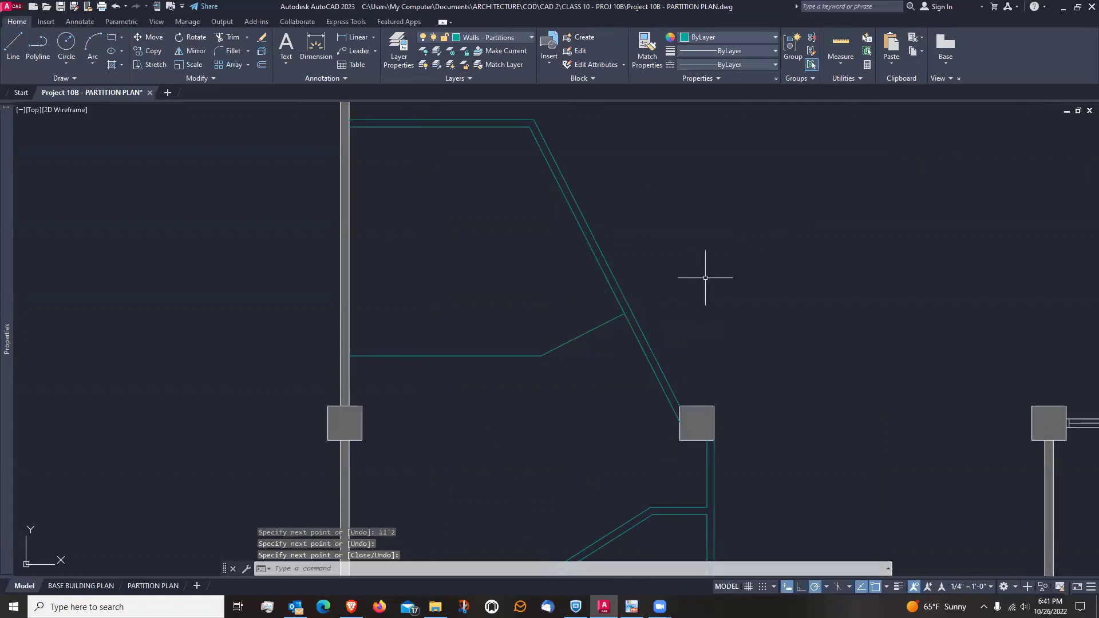
Offset the new dividing partition's slanted and horizontal lines 5" upward to form its second face
{"action": "type", "text": "o"}
{"action": "key", "text": "Return"}
{"action": "type", "text": "5"}
{"action": "key", "text": "Return"}
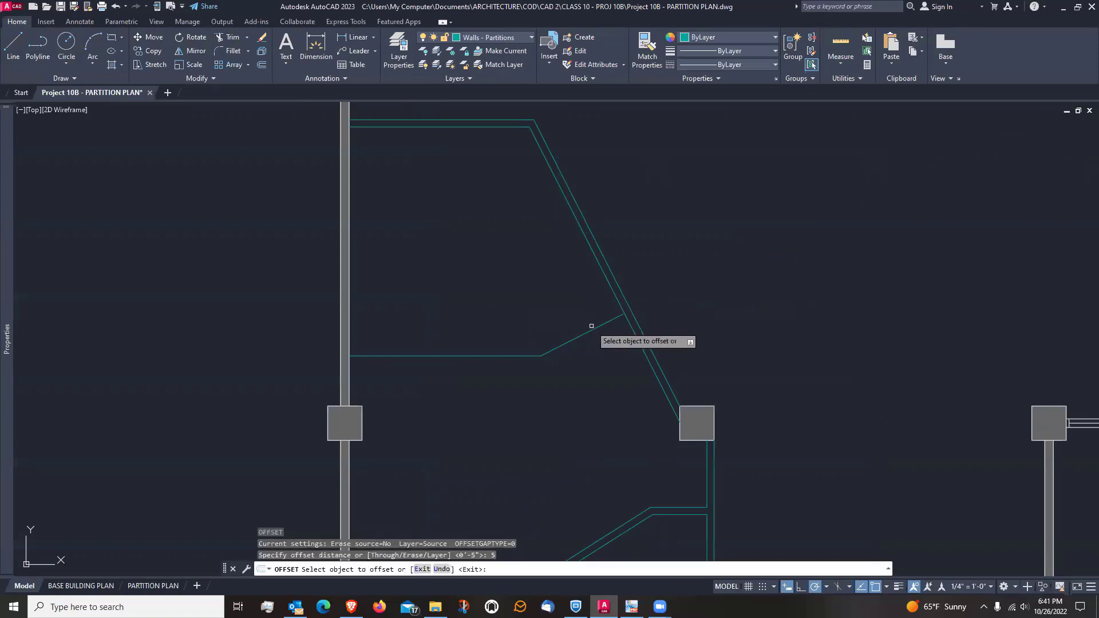
{"action": "left_click", "coordinate": [591, 326]}
{"action": "left_click", "coordinate": [595, 307]}
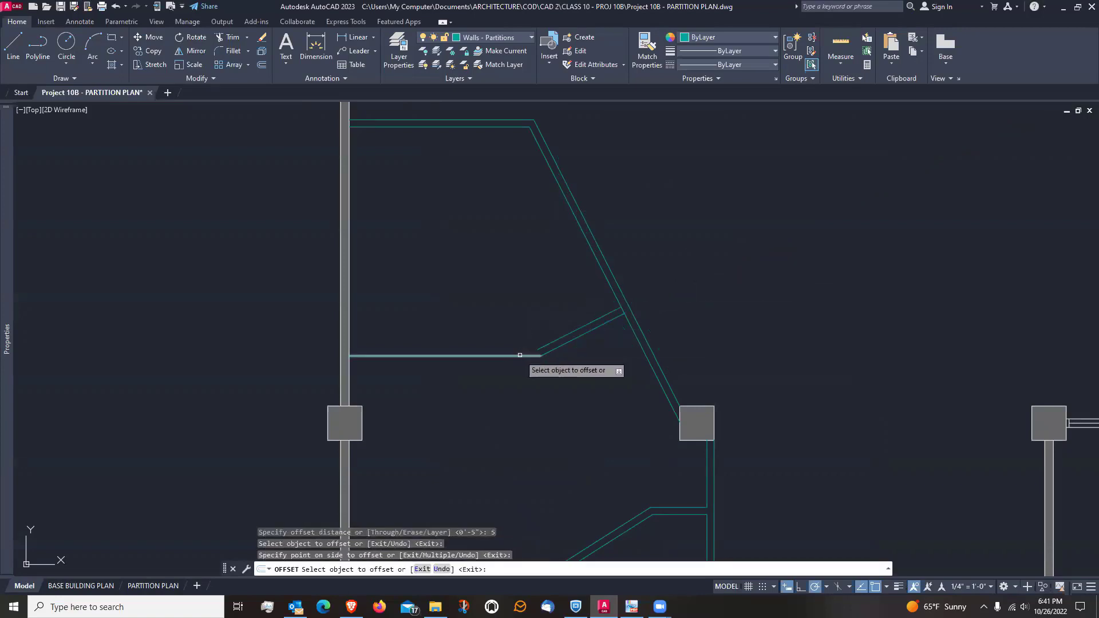
{"action": "left_click", "coordinate": [520, 355]}
{"action": "left_click", "coordinate": [536, 304]}
{"action": "key", "text": "Return"}
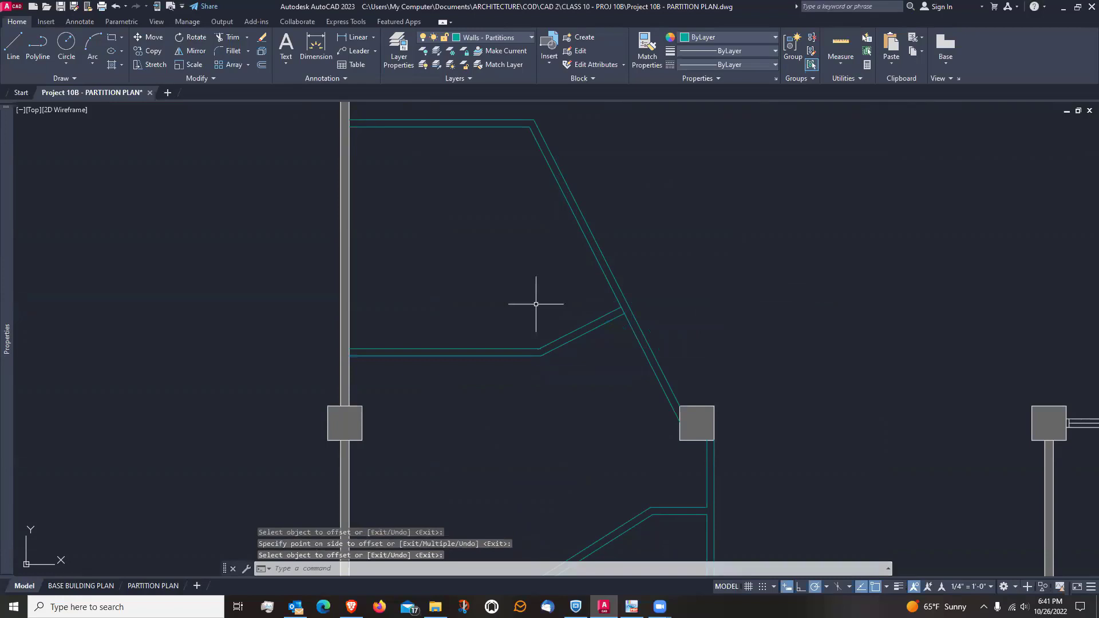
Fillet the two offset lines with a zero radius to join them at the bend
{"action": "type", "text": "f"}
{"action": "key", "text": "Return"}
{"action": "left_click", "coordinate": [529, 348]}
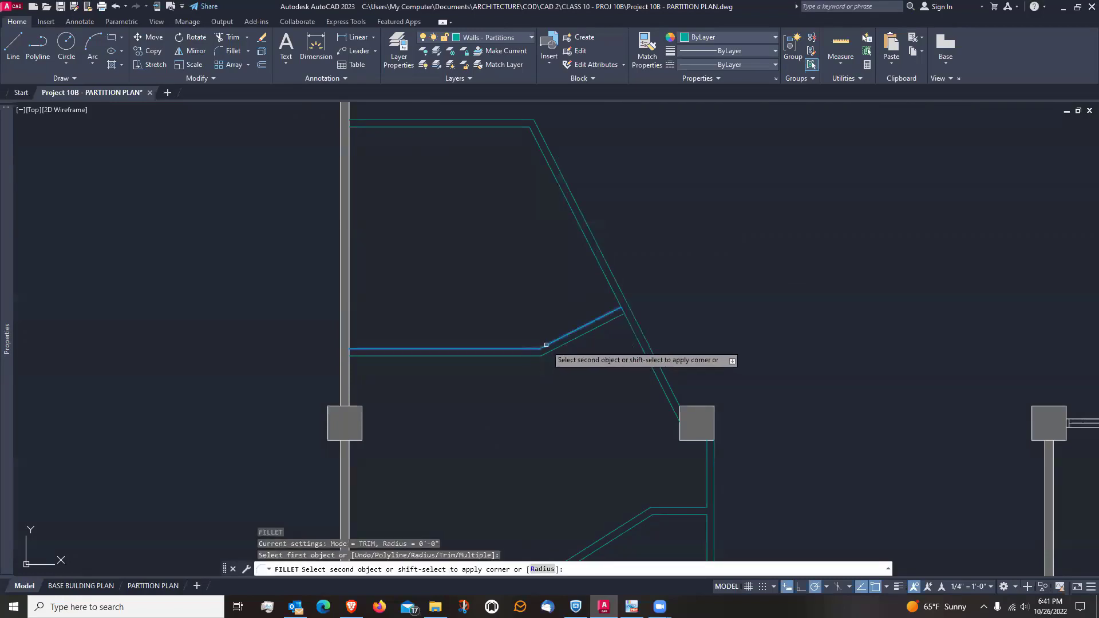
{"action": "left_click", "coordinate": [546, 346]}
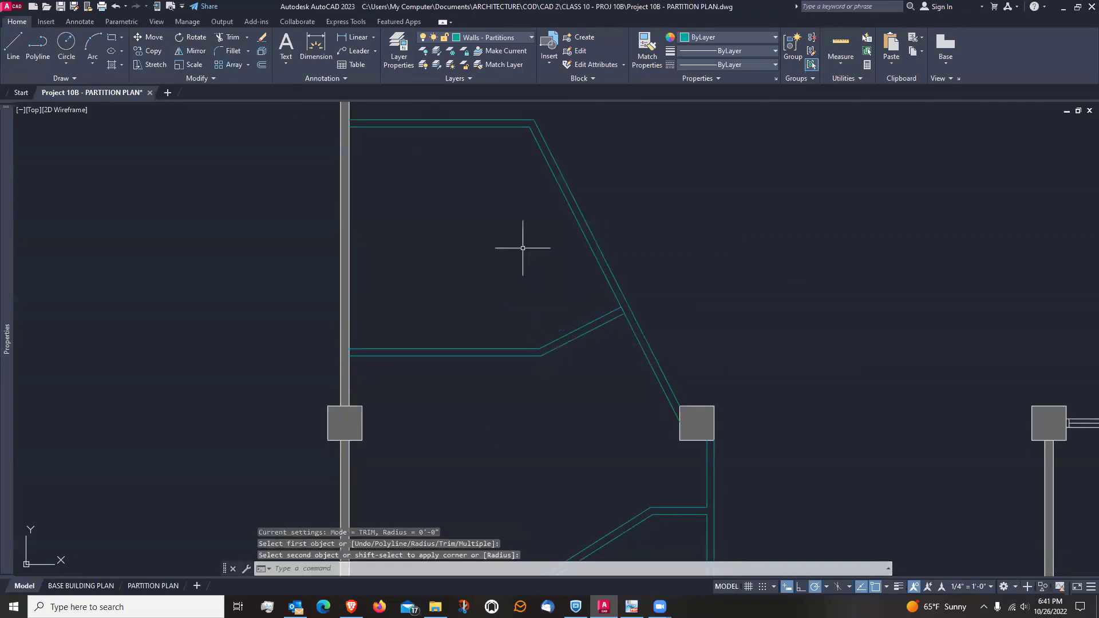
Trim the long slanted partition's inner line between the dividing partition's two faces to open the junction
{"action": "left_click", "coordinate": [232, 40]}
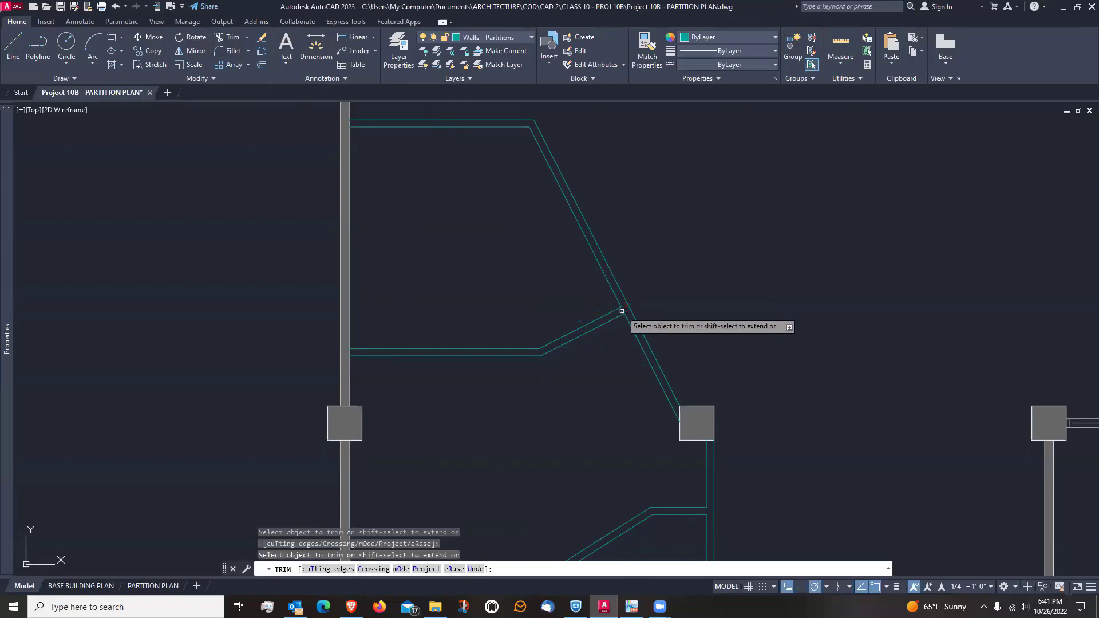
{"action": "key", "text": "Escape"}
{"action": "scroll", "coordinate": [499, 302], "scroll_direction": "down", "scroll_amount": 2}
{"action": "scroll", "coordinate": [498, 251], "scroll_direction": "up", "scroll_amount": 2}
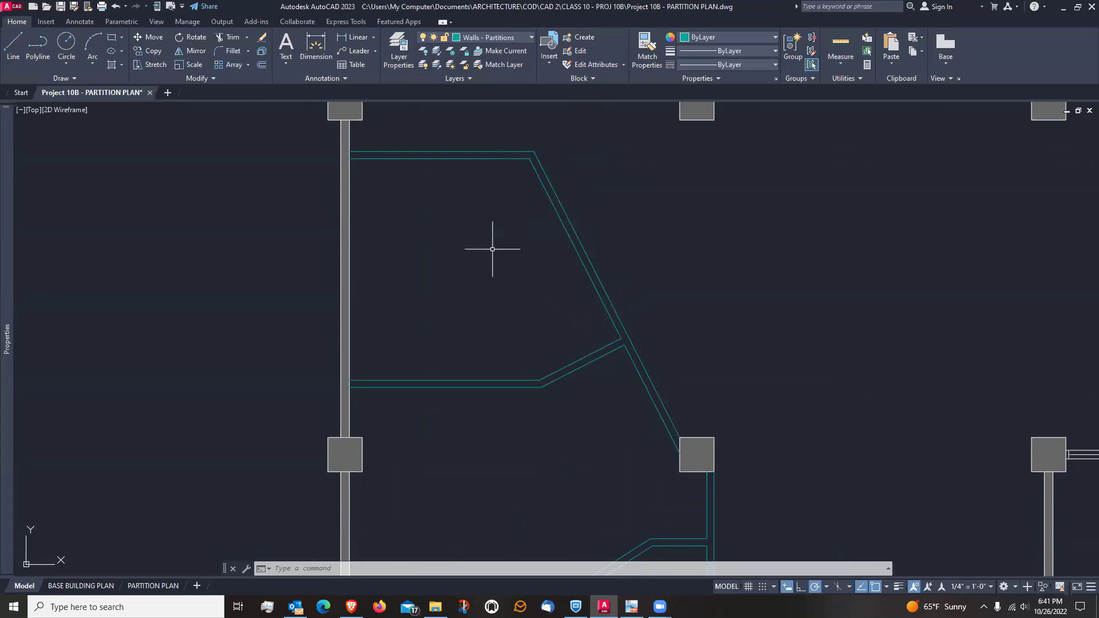
Draw a line across the slanted wall from its inner upper corner, perpendicular to the outer face
{"action": "scroll", "coordinate": [550, 138], "scroll_direction": "up", "scroll_amount": 2}
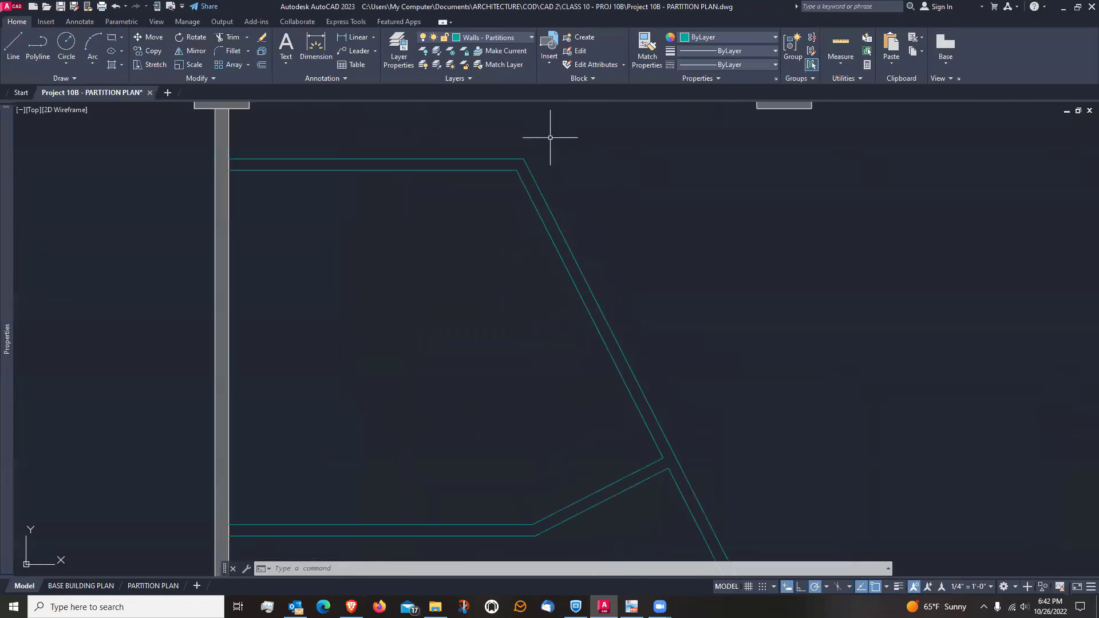
{"action": "scroll", "coordinate": [550, 138], "scroll_direction": "up", "scroll_amount": 2}
{"action": "type", "text": "l"}
{"action": "key", "text": "Return"}
{"action": "left_click", "coordinate": [499, 188]}
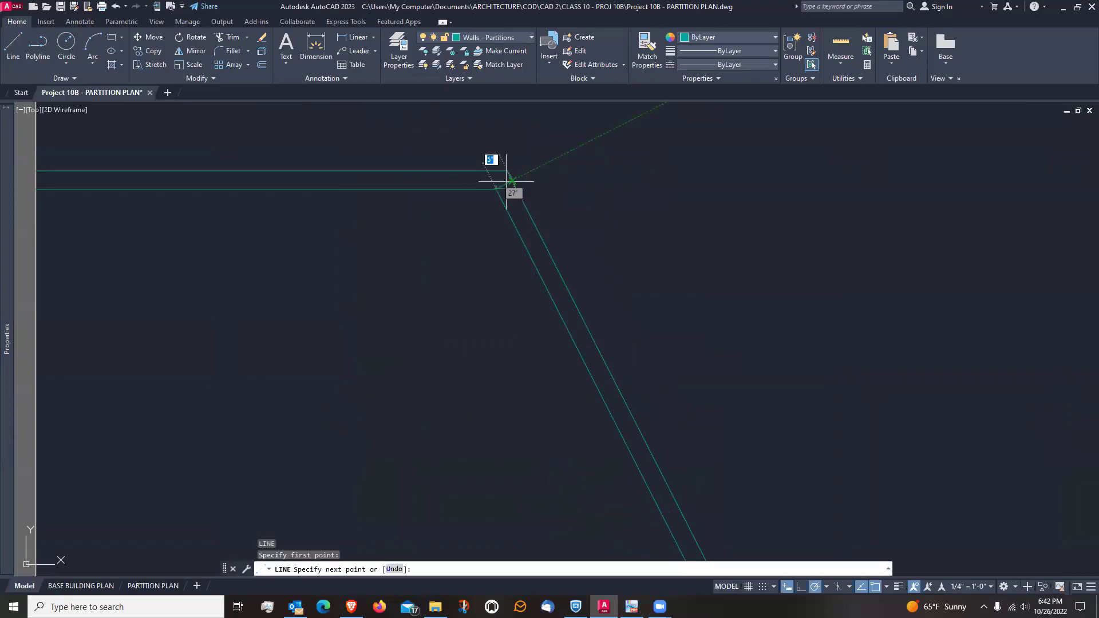
{"action": "left_click", "coordinate": [513, 181]}
{"action": "key", "text": "Return"}
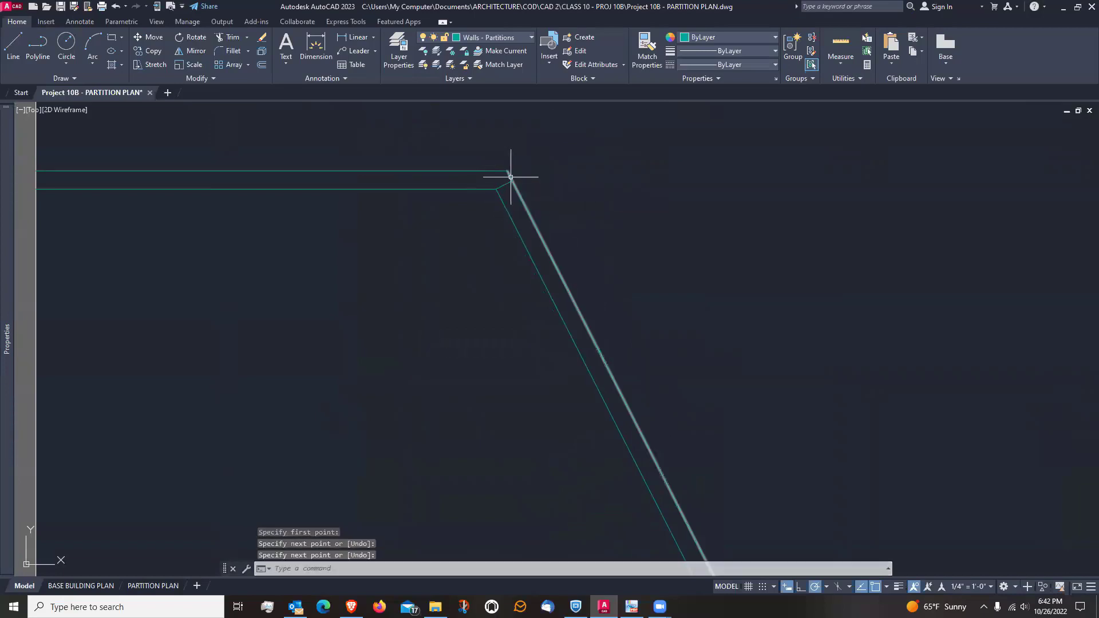
Offset the cross line at the upper corner 2" down along the slanted wall
{"action": "type", "text": "o"}
{"action": "key", "text": "Return"}
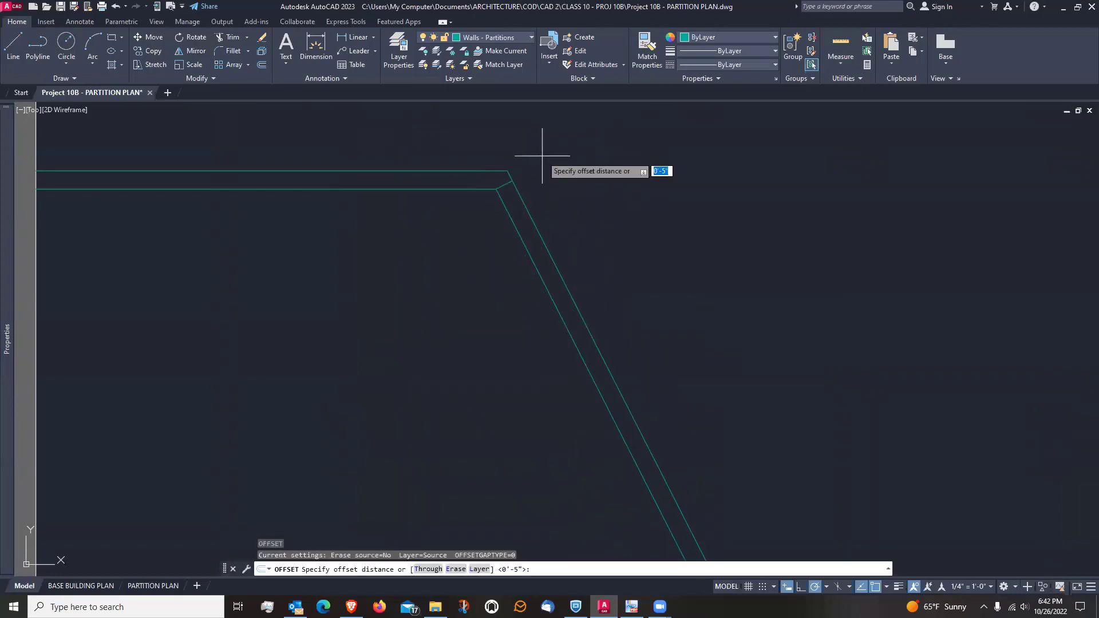
{"action": "type", "text": "2"}
{"action": "key", "text": "Return"}
{"action": "left_click", "coordinate": [506, 185]}
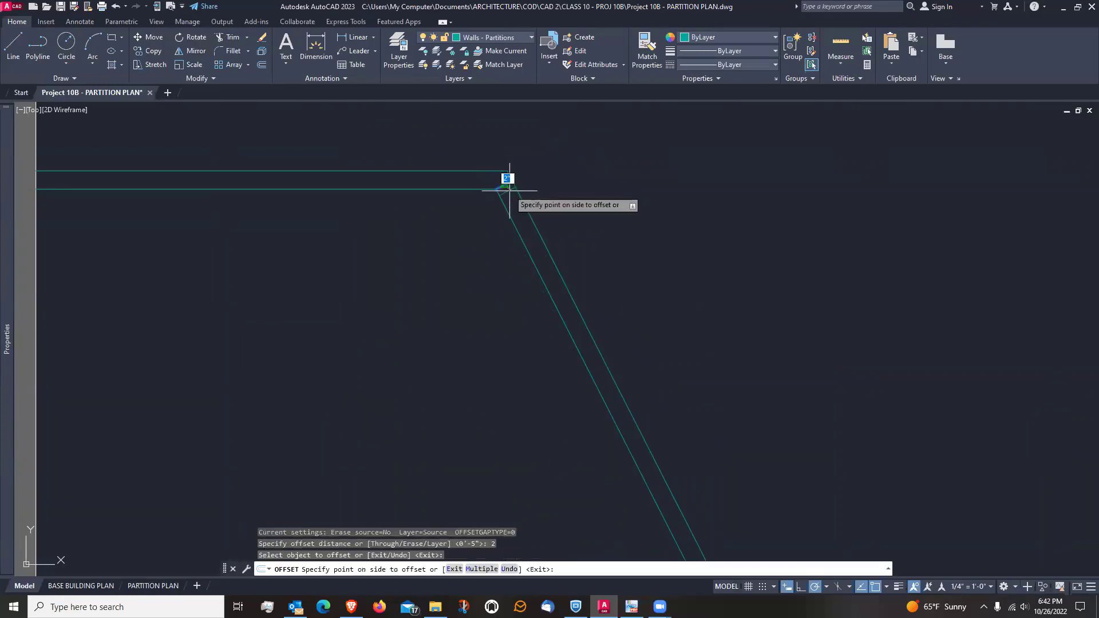
{"action": "left_click", "coordinate": [513, 203]}
{"action": "key", "text": "Return"}
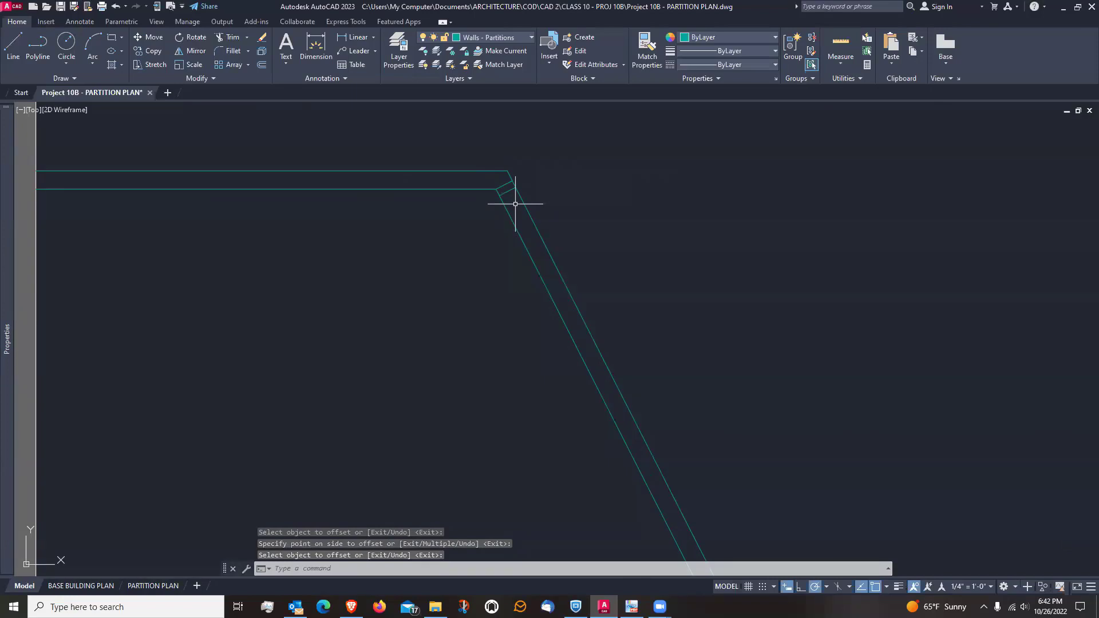
Offset the lower of the two cross lines 36" down the slanted wall to mark the door opening
{"action": "type", "text": "o"}
{"action": "key", "text": "Return"}
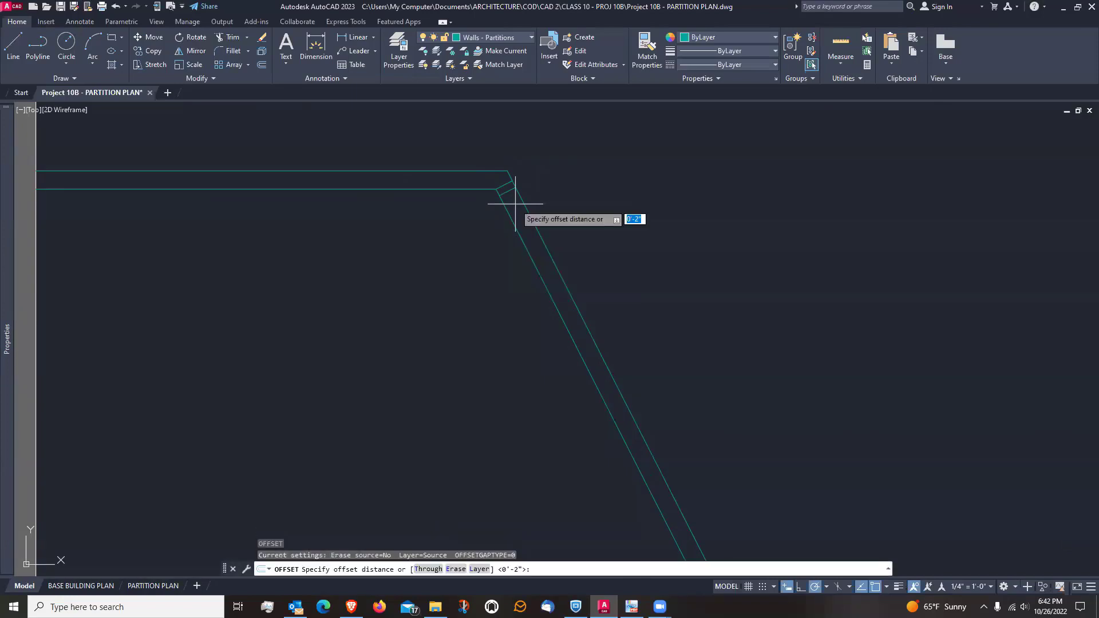
{"action": "type", "text": "36"}
{"action": "key", "text": "Return"}
{"action": "left_click", "coordinate": [507, 189]}
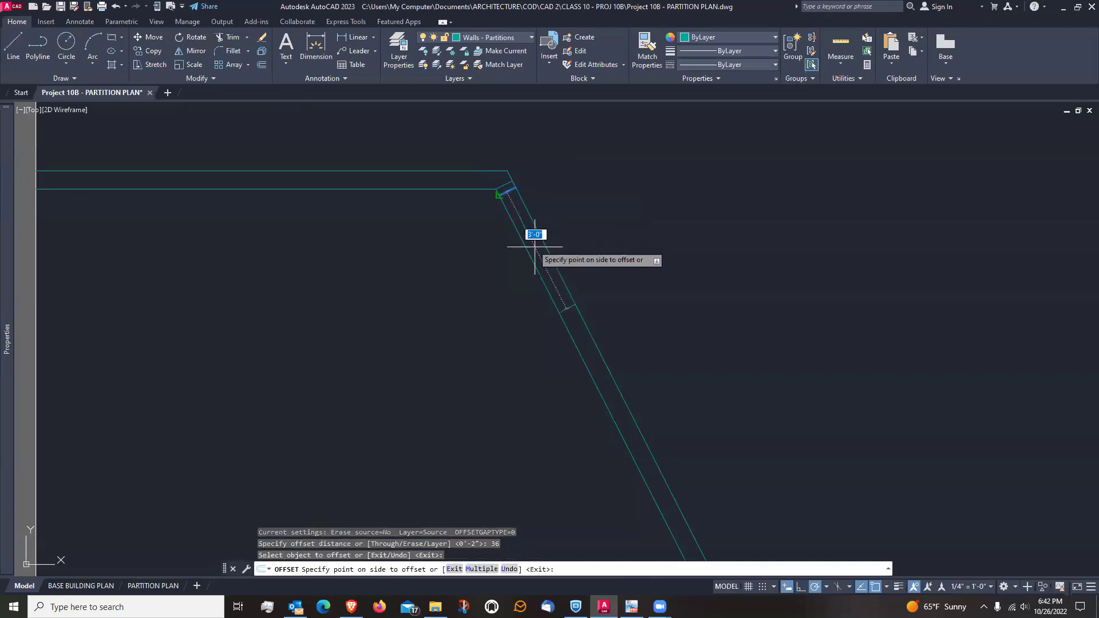
{"action": "left_click", "coordinate": [536, 247]}
{"action": "key", "text": "Return"}
Offset the cross line at the door opening's lower end 2" further down the slanted wall
{"action": "key", "text": "Return"}
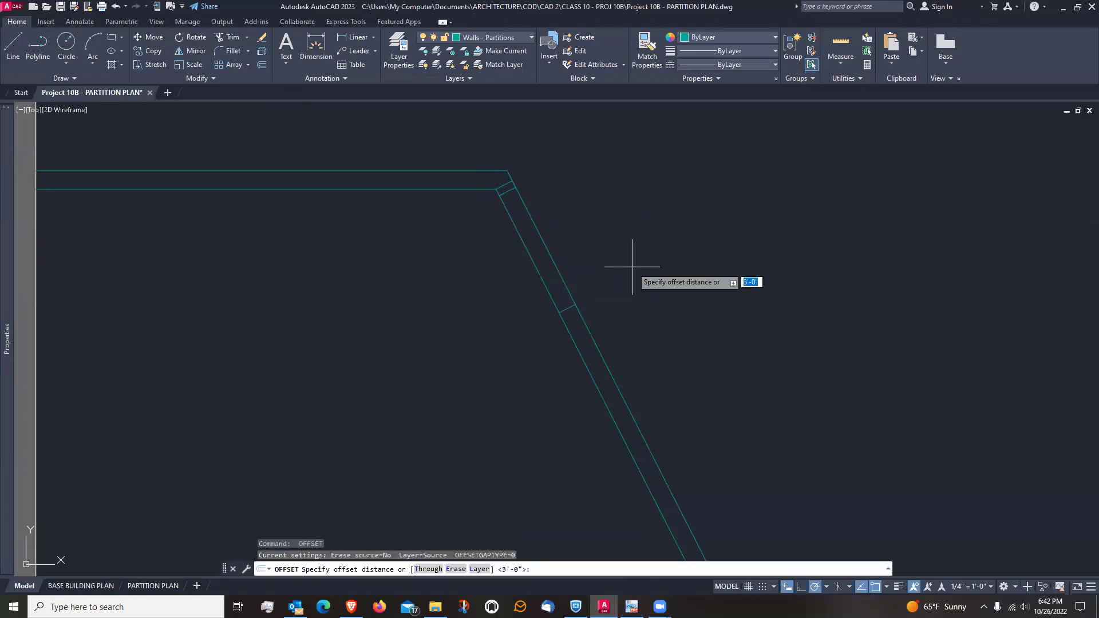
{"action": "key", "text": "Return"}
{"action": "left_click", "coordinate": [559, 309]}
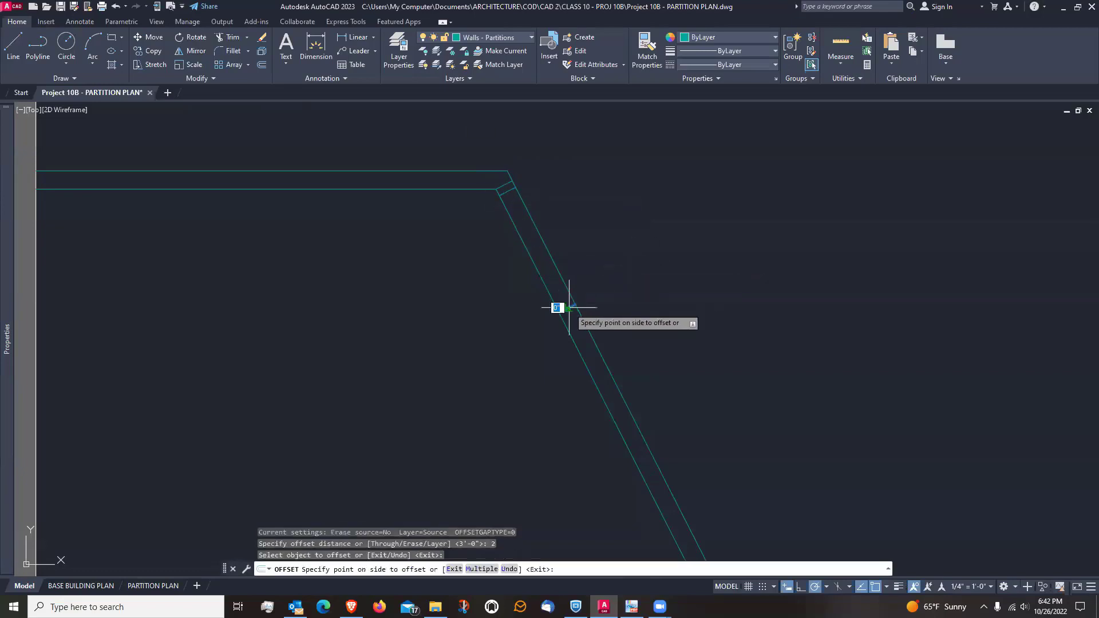
{"action": "left_click", "coordinate": [575, 321]}
{"action": "key", "text": "Return"}
Draw a line across the slanted wall from the junction's upper inner corner, perpendicular to the outer face
{"action": "scroll", "coordinate": [495, 261], "scroll_direction": "down", "scroll_amount": 2}
{"action": "scroll", "coordinate": [496, 260], "scroll_direction": "down", "scroll_amount": 2}
{"action": "scroll", "coordinate": [587, 473], "scroll_direction": "up", "scroll_amount": 4}
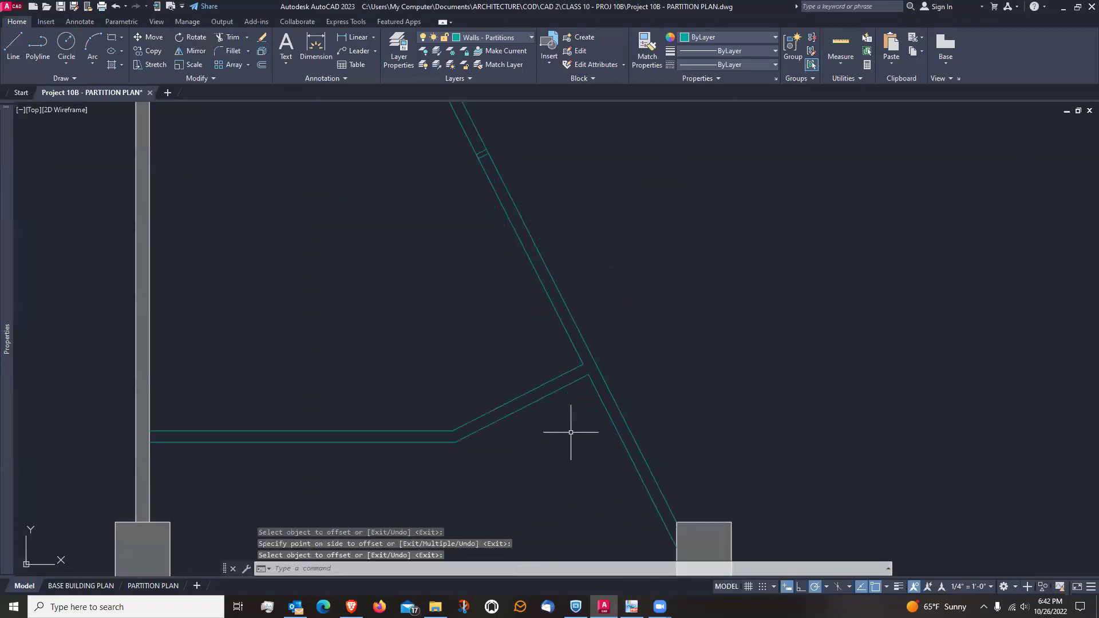
{"action": "middle_click_drag", "start_coordinate": [550, 288], "coordinate": [577, 396]}
{"action": "type", "text": "l"}
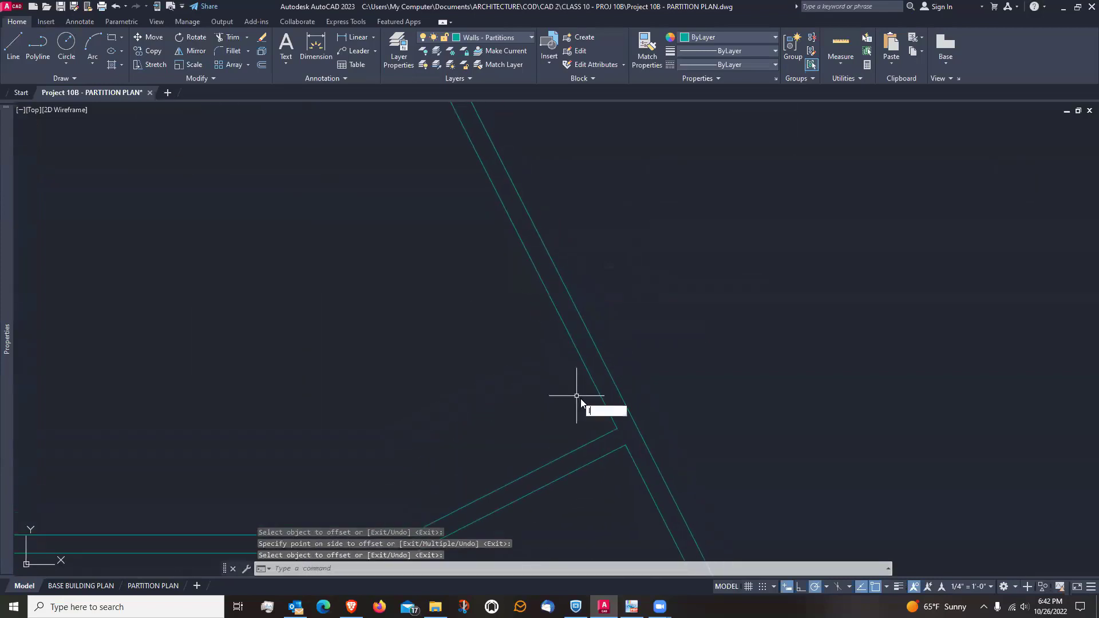
{"action": "key", "text": "Return"}
{"action": "left_click", "coordinate": [617, 428]}
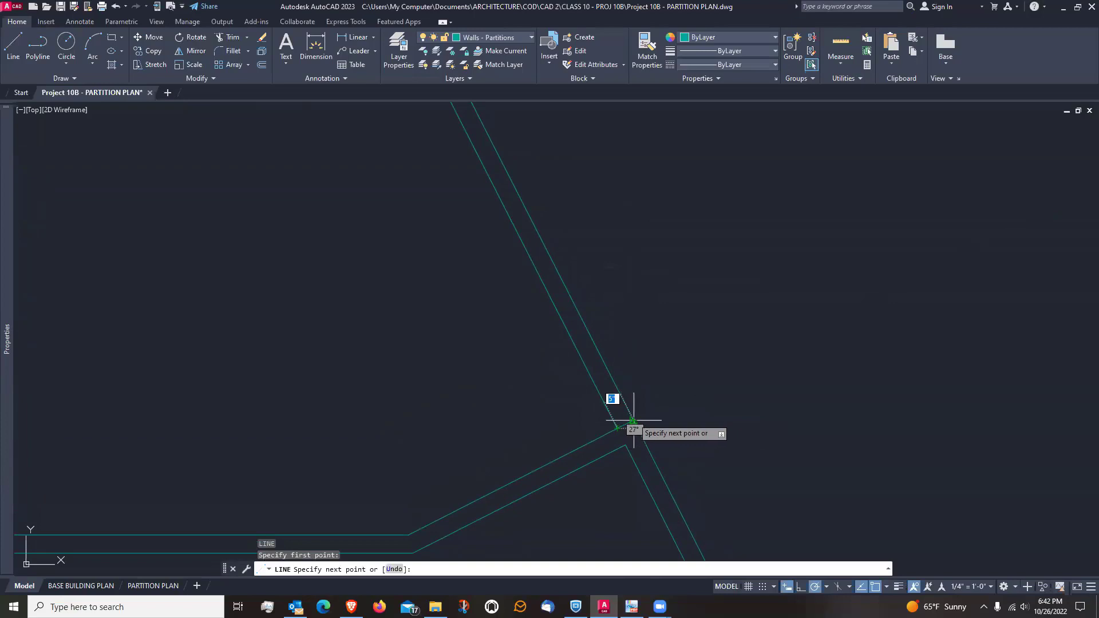
{"action": "left_click", "coordinate": [632, 421]}
{"action": "key", "text": "Return"}
Offset the cross line at the junction 2" up along the slanted wall
{"action": "type", "text": "o"}
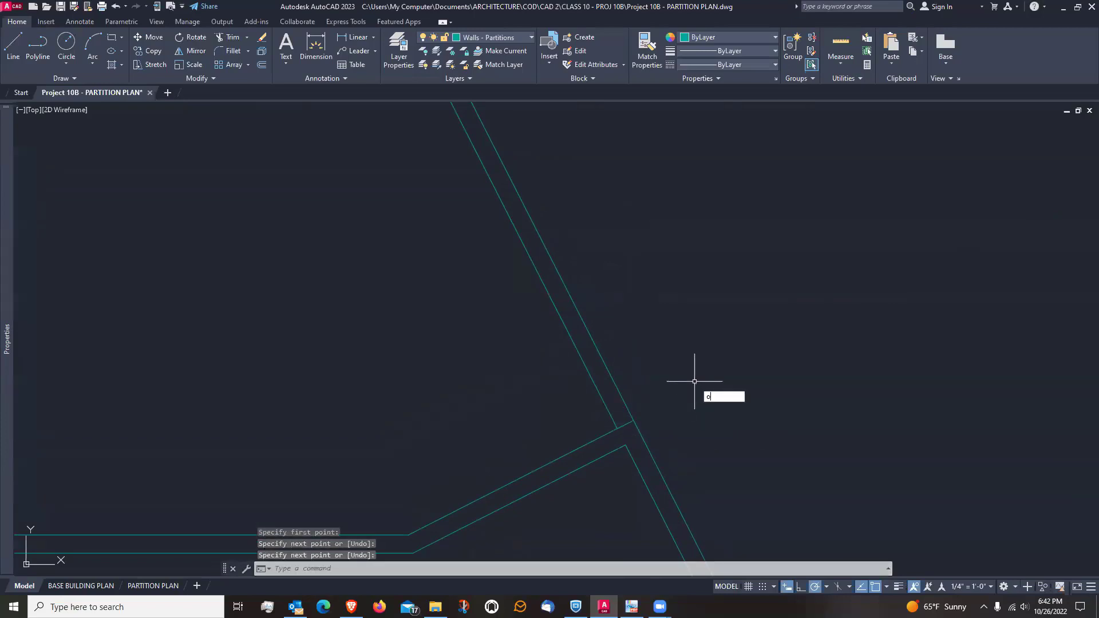
{"action": "key", "text": "Return"}
{"action": "type", "text": "2"}
{"action": "key", "text": "Return"}
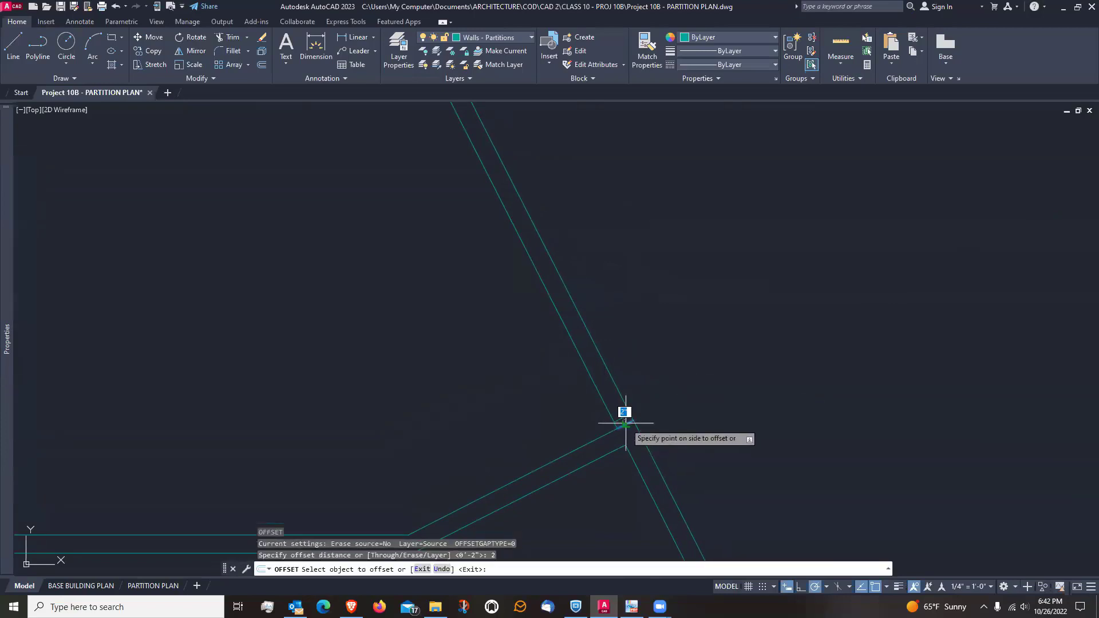
{"action": "left_click", "coordinate": [624, 425]}
{"action": "left_click", "coordinate": [620, 401]}
{"action": "key", "text": "Return"}
{"action": "scroll", "coordinate": [669, 401], "scroll_direction": "down", "scroll_amount": 2}
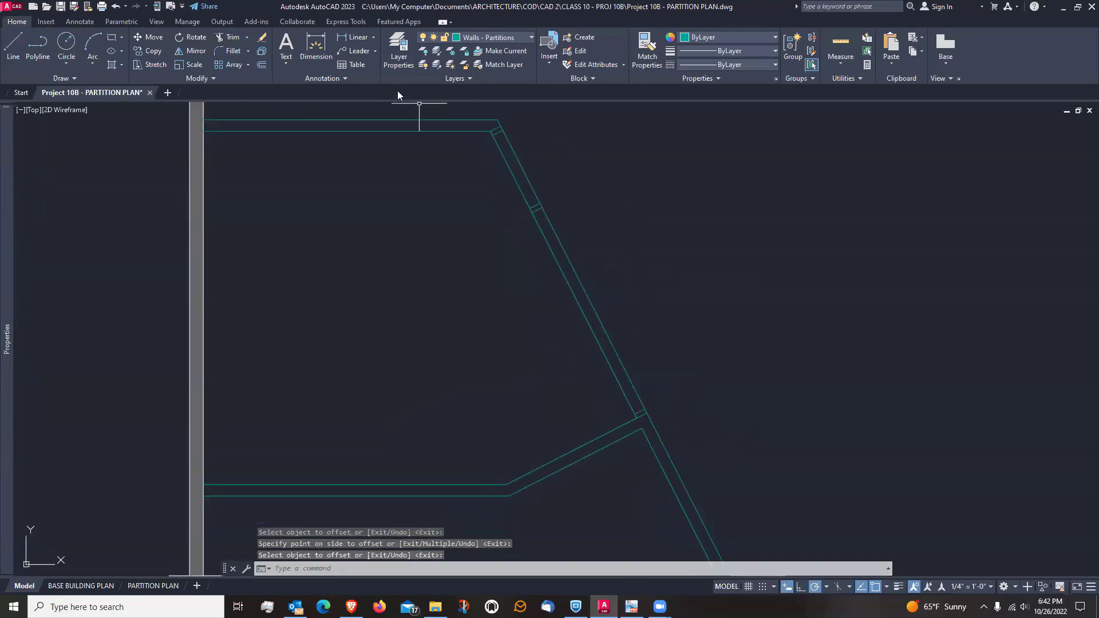
Trim both faces of the slanted wall between the door jamb lines to clear the opening
{"action": "left_click", "coordinate": [231, 40]}
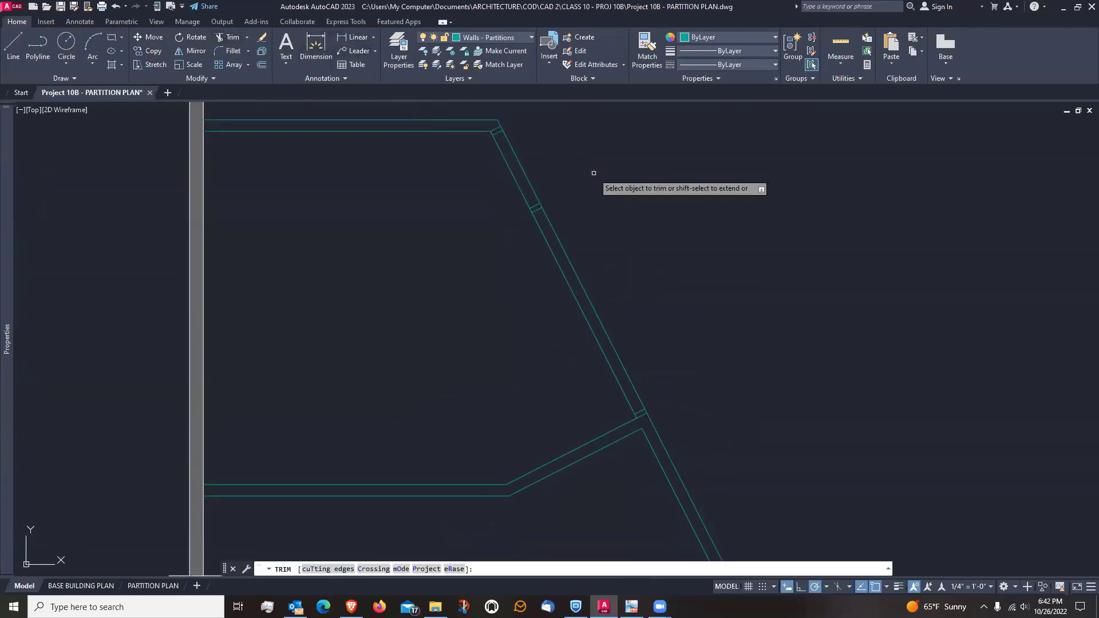
{"action": "left_click_drag", "start_coordinate": [562, 147], "coordinate": [521, 152]}
{"action": "left_click", "coordinate": [523, 175]}
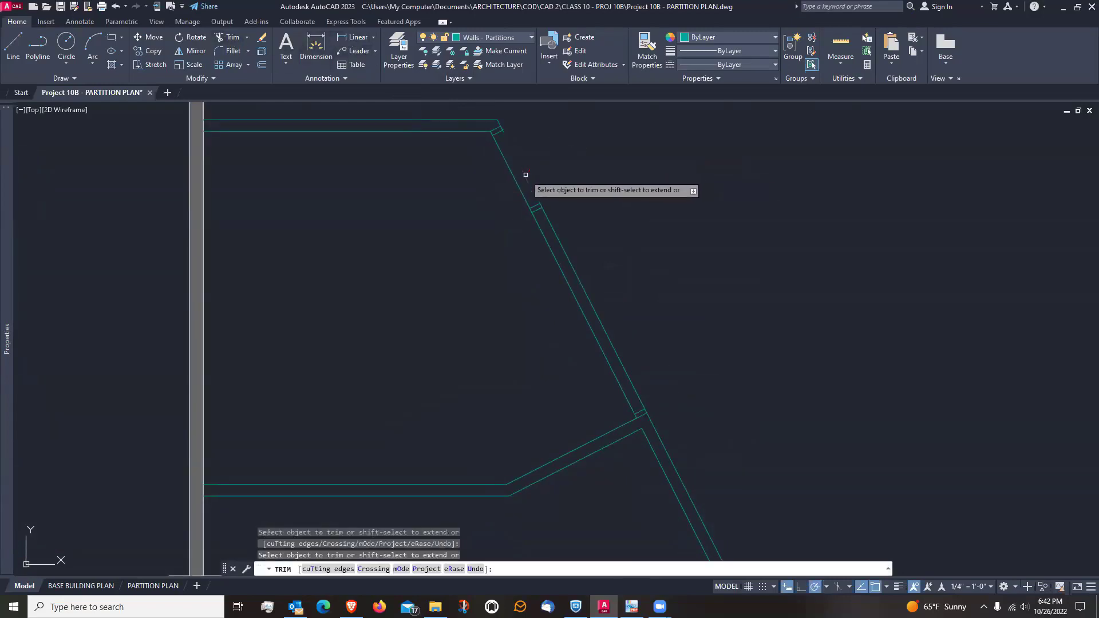
{"action": "key", "text": "Return"}
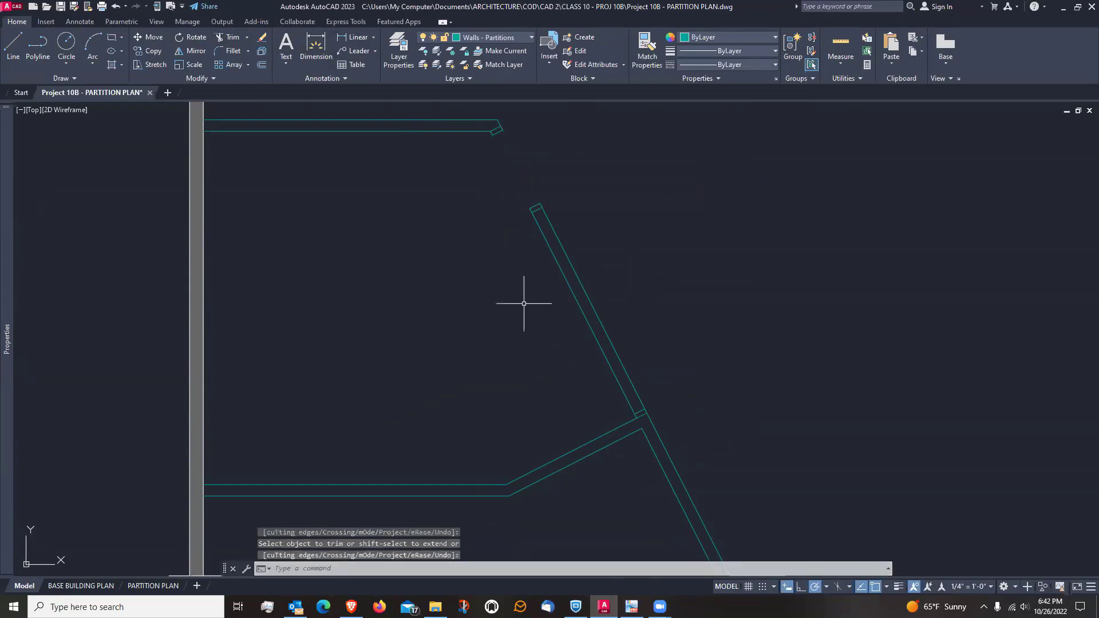
Draw a center line inside the slanted wall, joining the midpoints of the inner frame lines at its two ends
{"action": "scroll", "coordinate": [527, 301], "scroll_direction": "up", "scroll_amount": 2}
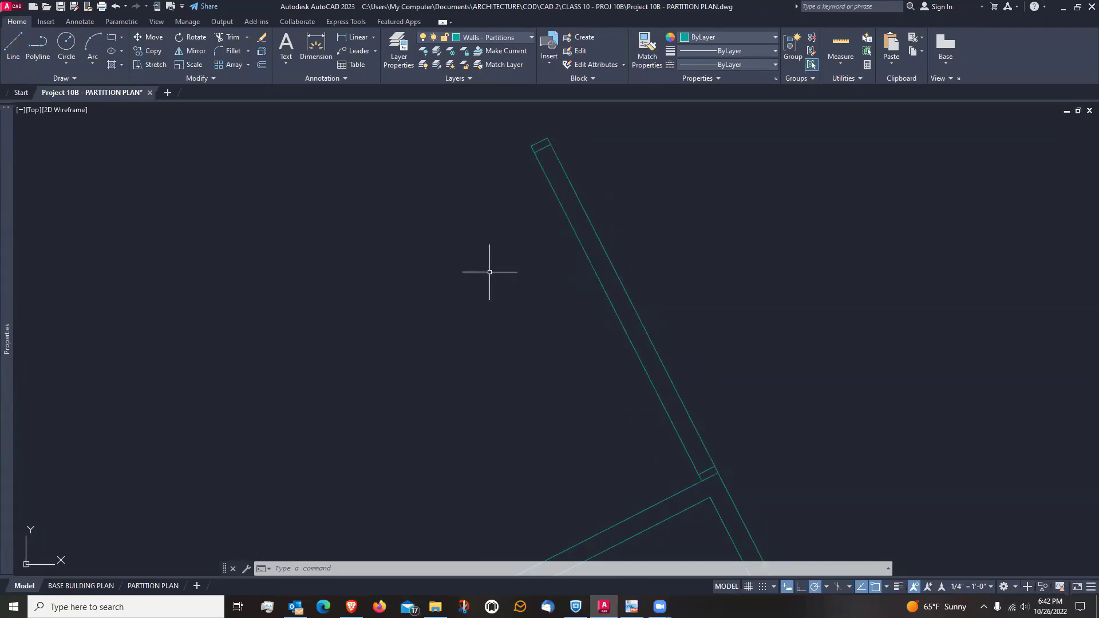
{"action": "scroll", "coordinate": [489, 272], "scroll_direction": "down", "scroll_amount": 2}
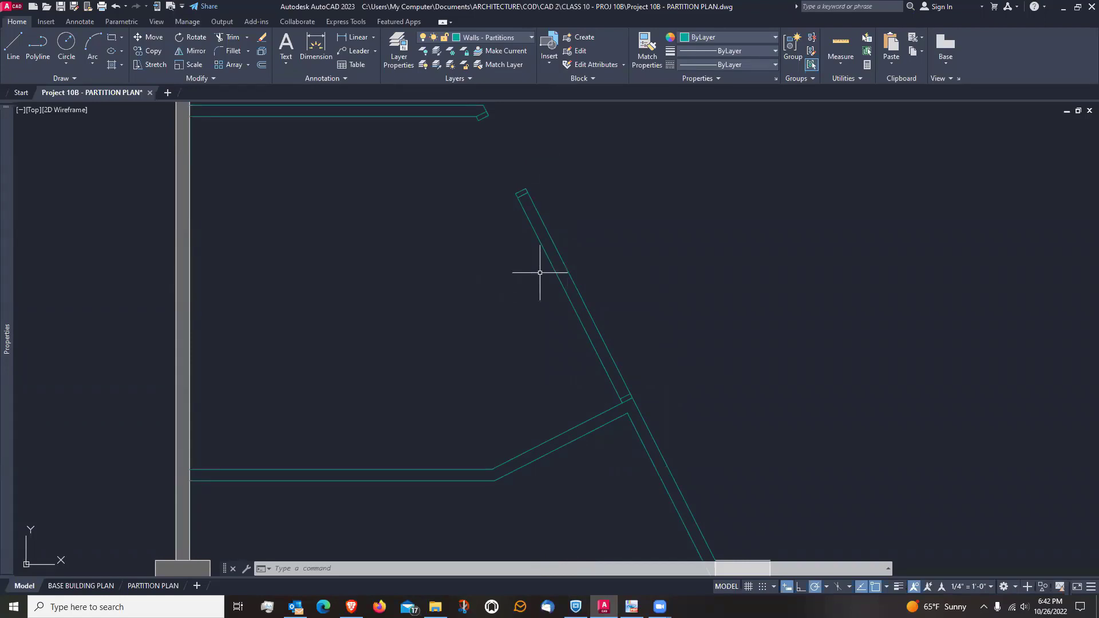
{"action": "key", "text": "l"}
{"action": "key", "text": "Return"}
{"action": "scroll", "coordinate": [559, 216], "scroll_direction": "up", "scroll_amount": 3}
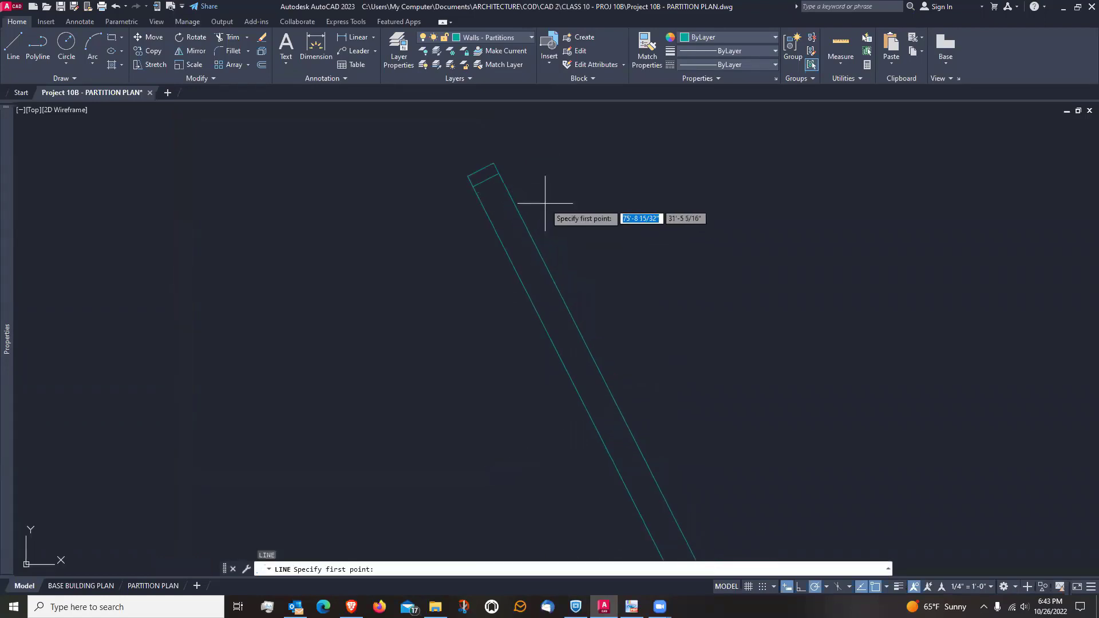
{"action": "left_click", "coordinate": [486, 180]}
{"action": "scroll", "coordinate": [486, 180], "scroll_direction": "down", "scroll_amount": 1}
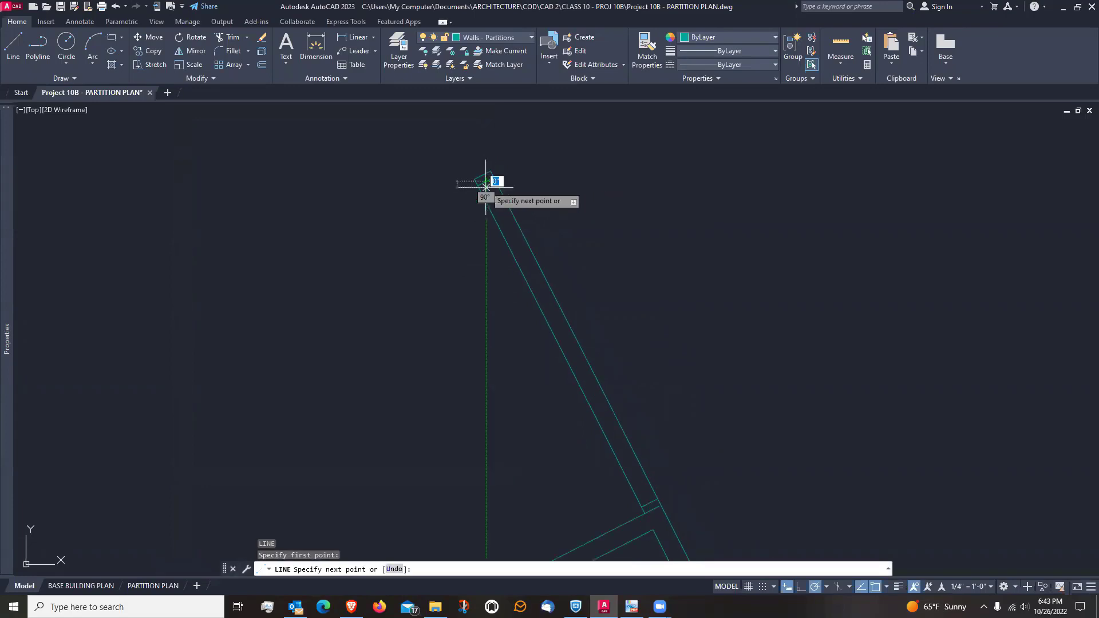
{"action": "scroll", "coordinate": [650, 505], "scroll_direction": "up", "scroll_amount": 2}
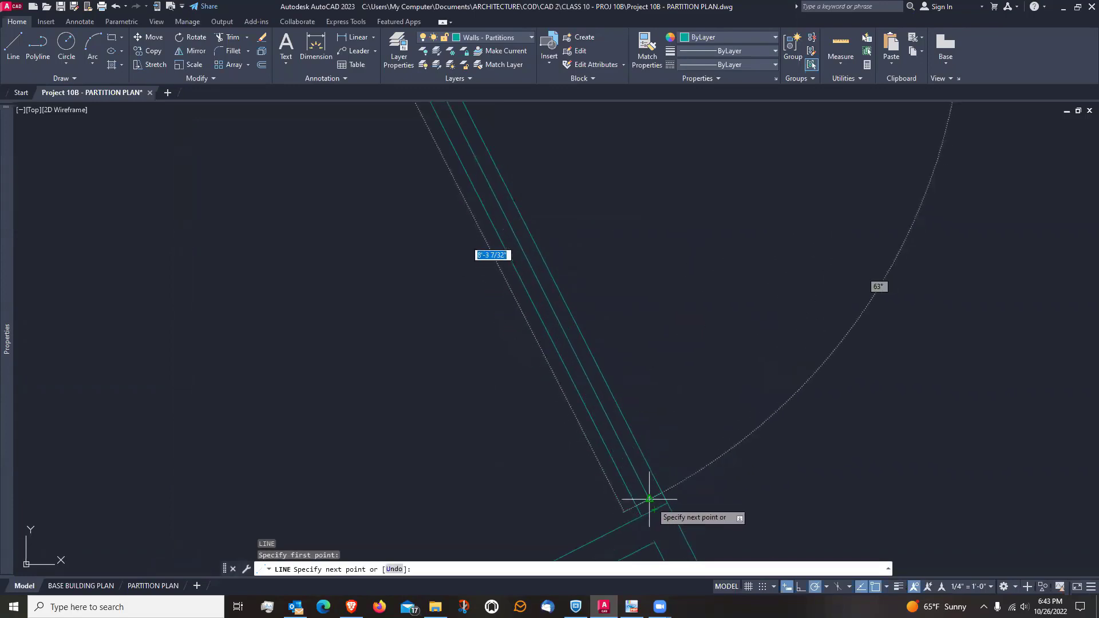
{"action": "left_click", "coordinate": [649, 499]}
{"action": "key", "text": "Return"}
{"action": "scroll", "coordinate": [666, 429], "scroll_direction": "down", "scroll_amount": 1}
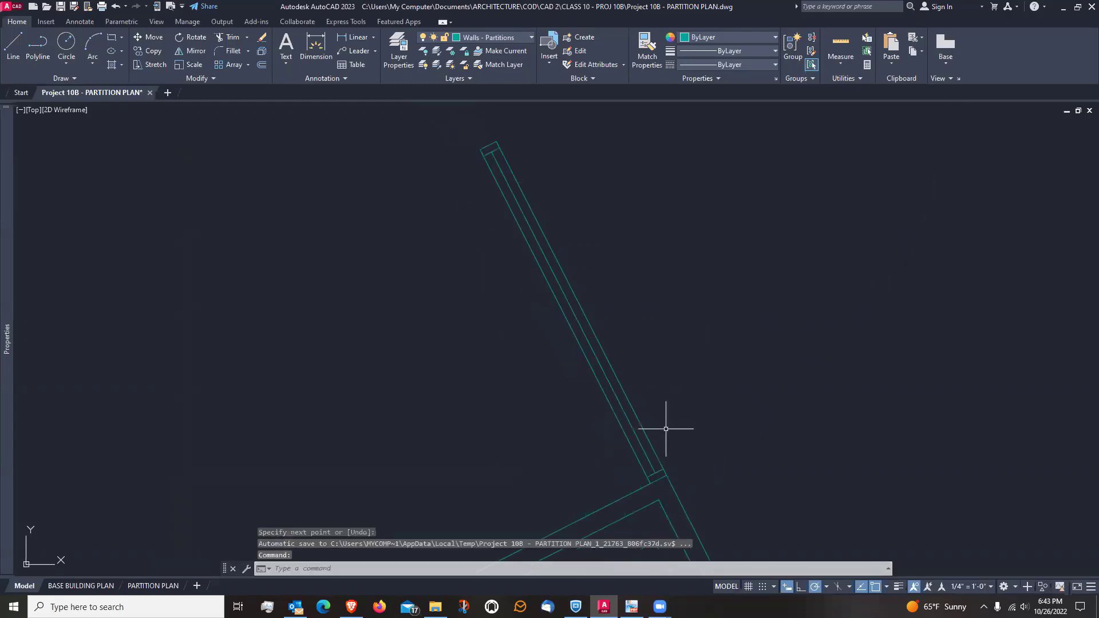
{"action": "left_click", "coordinate": [573, 314]}
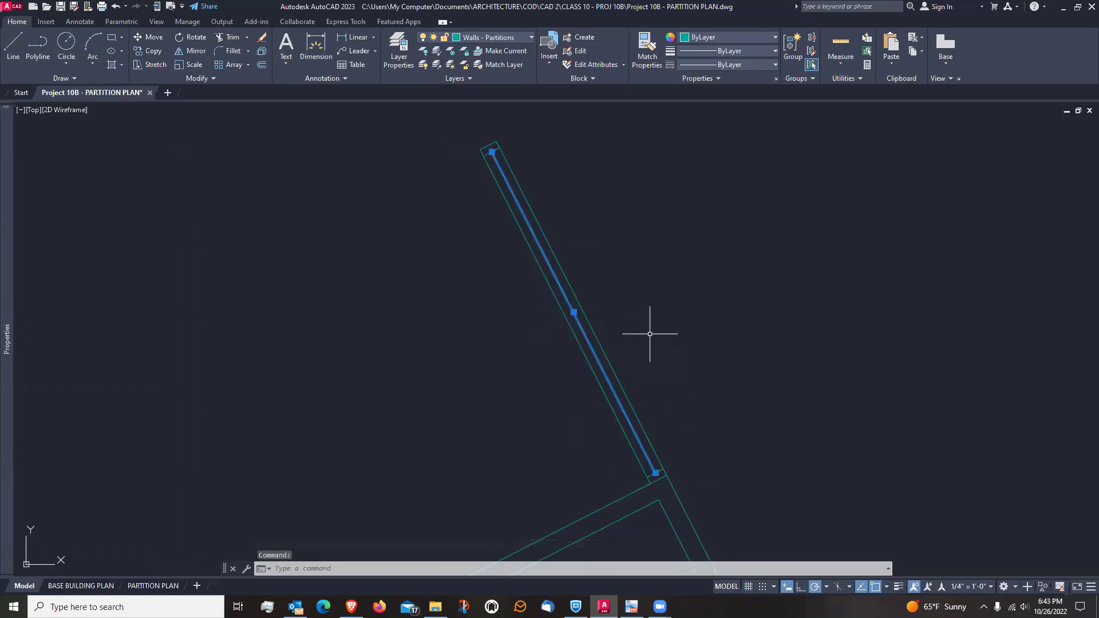
{"action": "scroll", "coordinate": [574, 314], "scroll_direction": "up", "scroll_amount": 2}
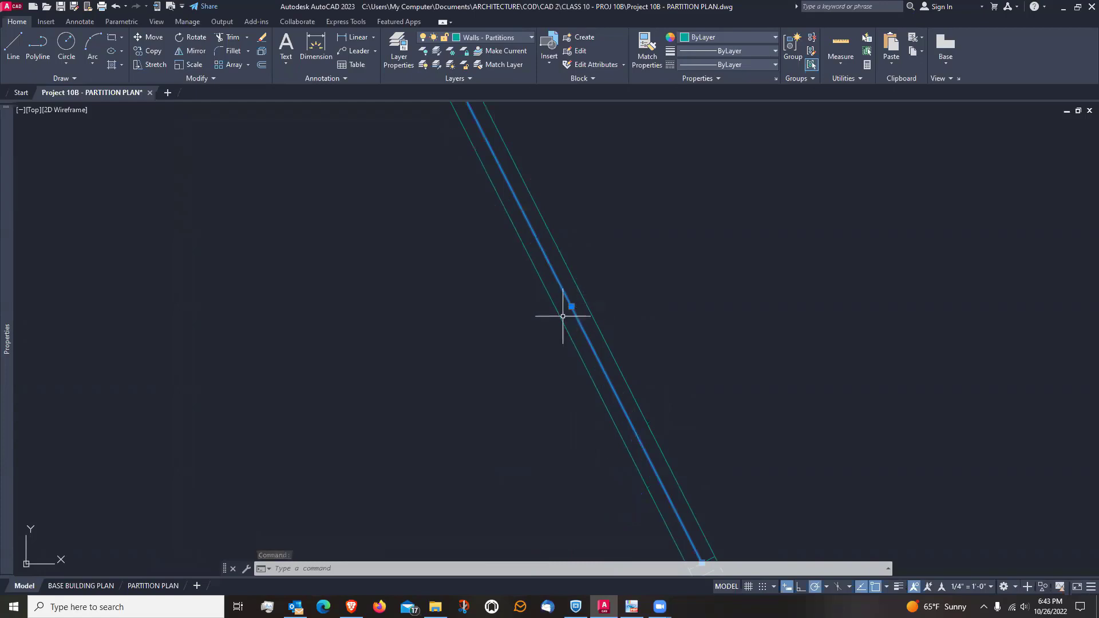
{"action": "scroll", "coordinate": [584, 351], "scroll_direction": "down", "scroll_amount": 4}
{"action": "scroll", "coordinate": [620, 365], "scroll_direction": "up", "scroll_amount": 2}
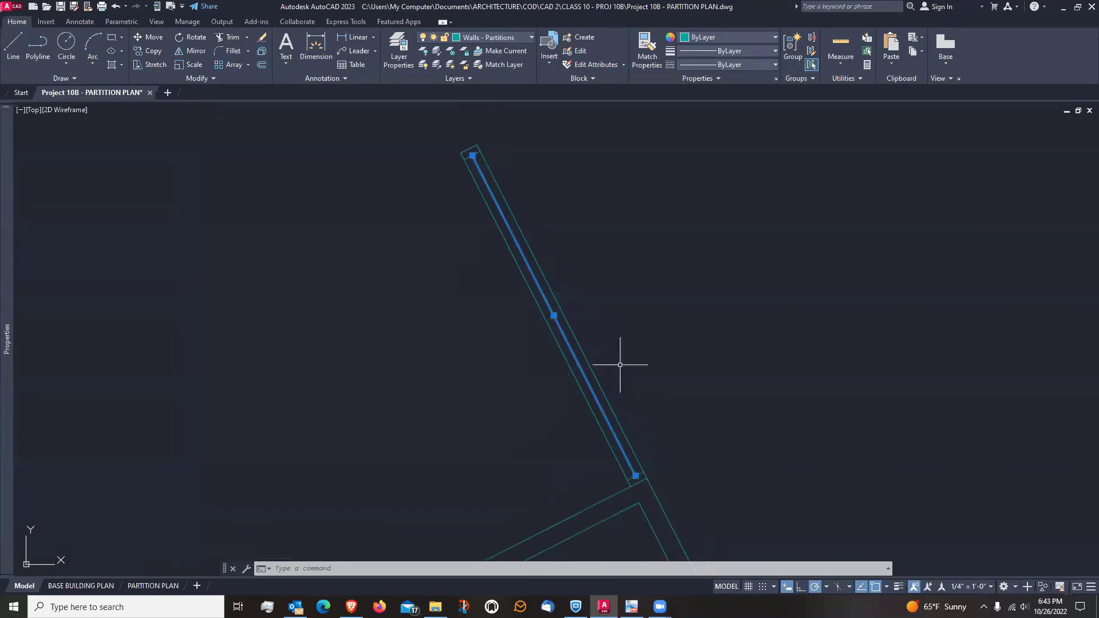
{"action": "key", "text": "Escape"}
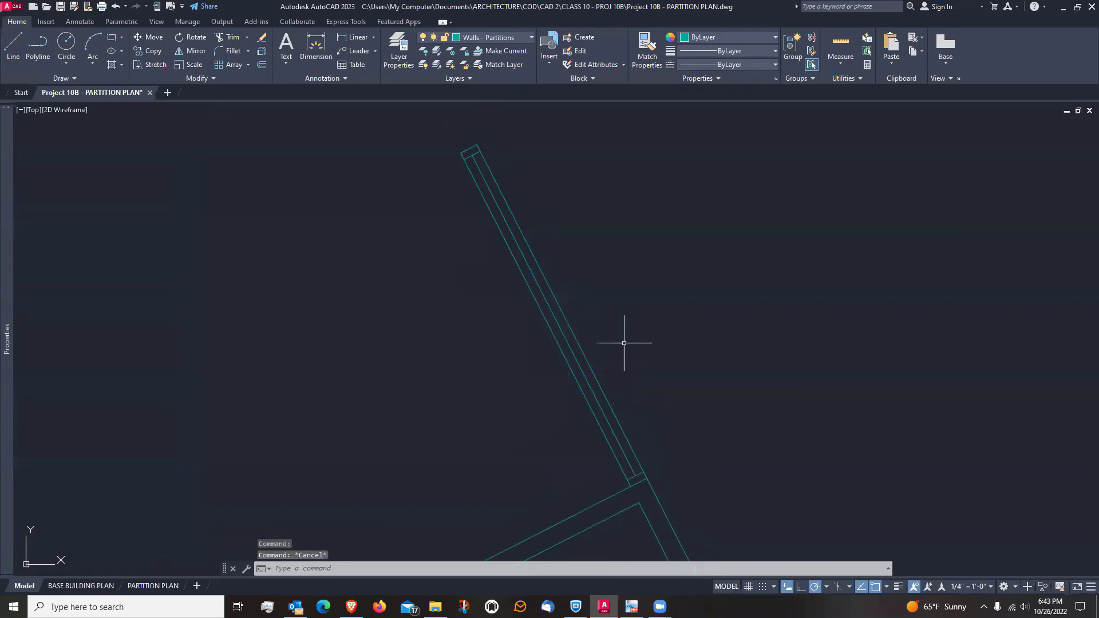
Draw a short line from the midpoint of the slanted wall's center line to the wall's outer face
{"action": "type", "text": "l"}
{"action": "key", "text": "Return"}
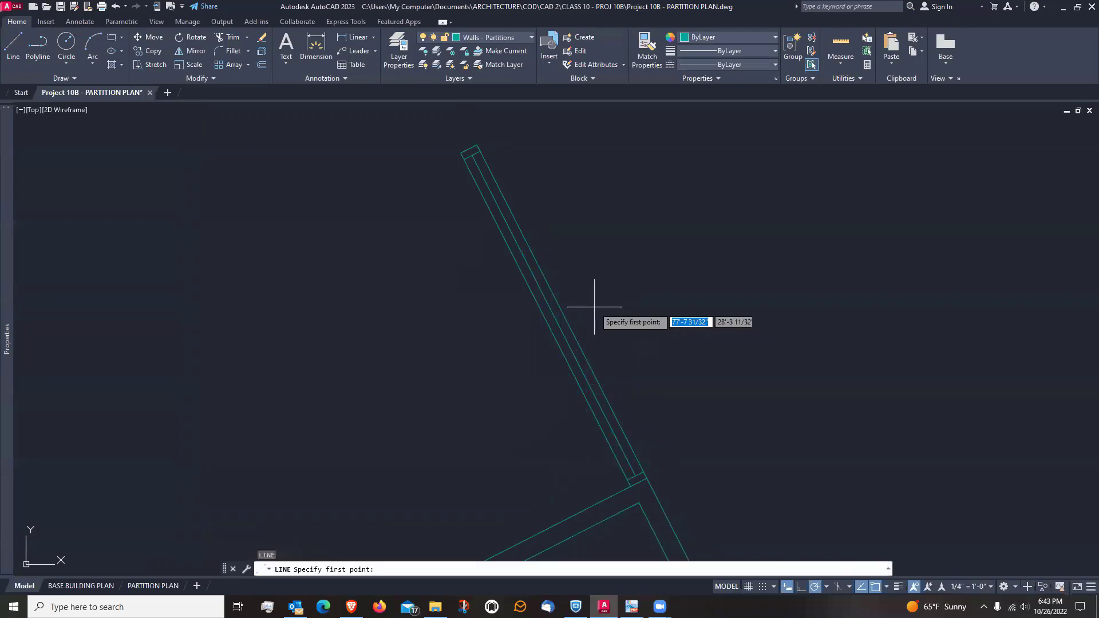
{"action": "left_click", "coordinate": [554, 315]}
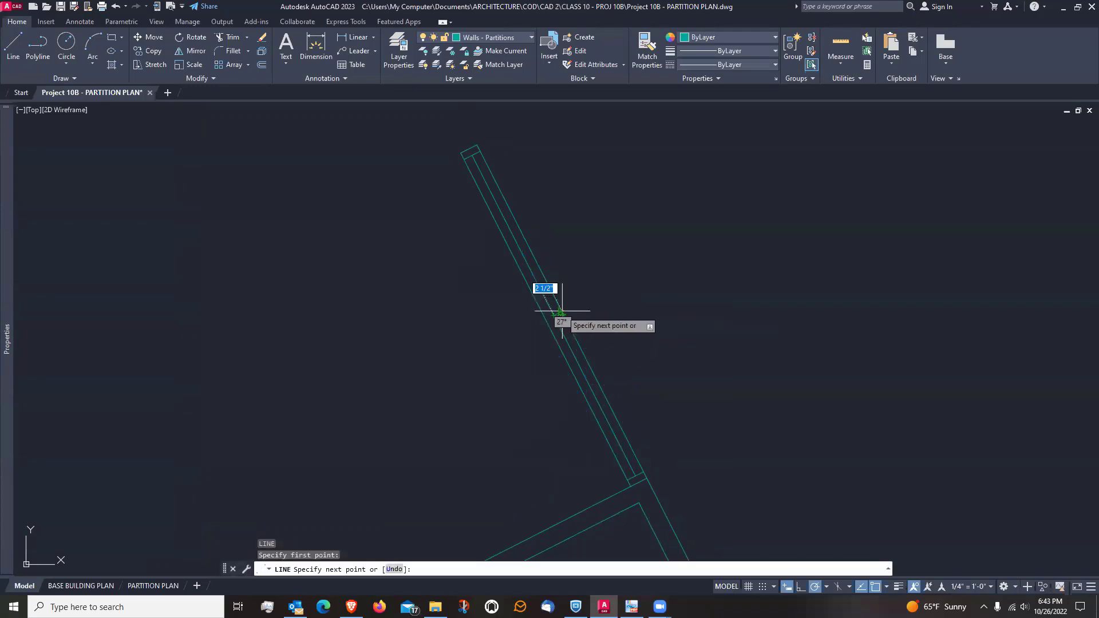
{"action": "left_click", "coordinate": [561, 312]}
{"action": "key", "text": "Return"}
Extend the short midpoint line across to the opposite face of the slanted wall
{"action": "scroll", "coordinate": [595, 310], "scroll_direction": "up", "scroll_amount": 2}
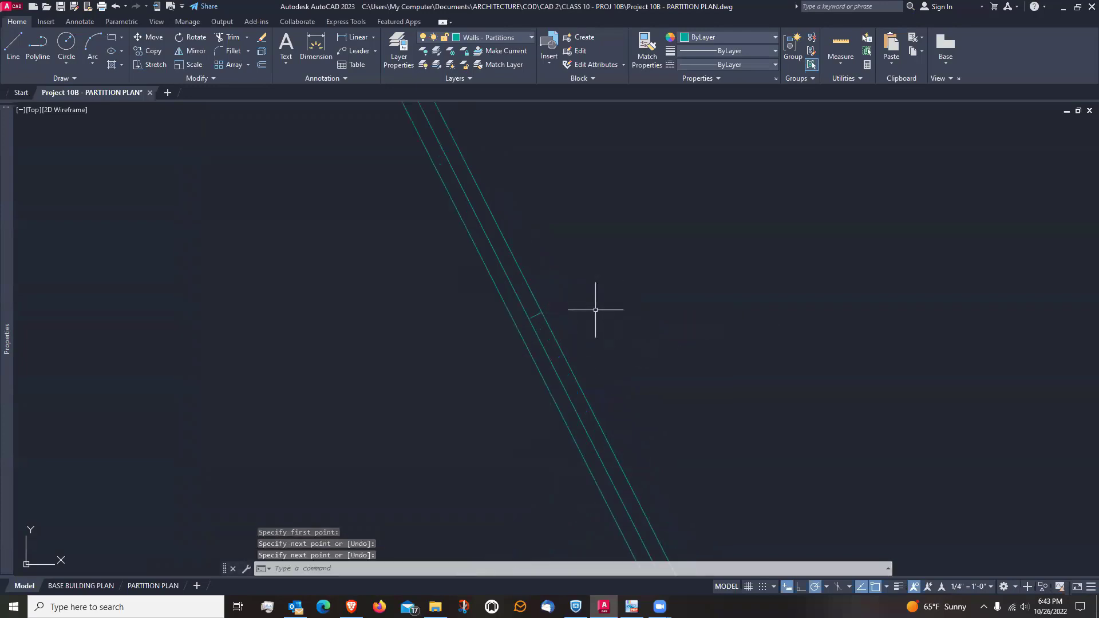
{"action": "type", "text": "tr"}
{"action": "key", "text": "Return"}
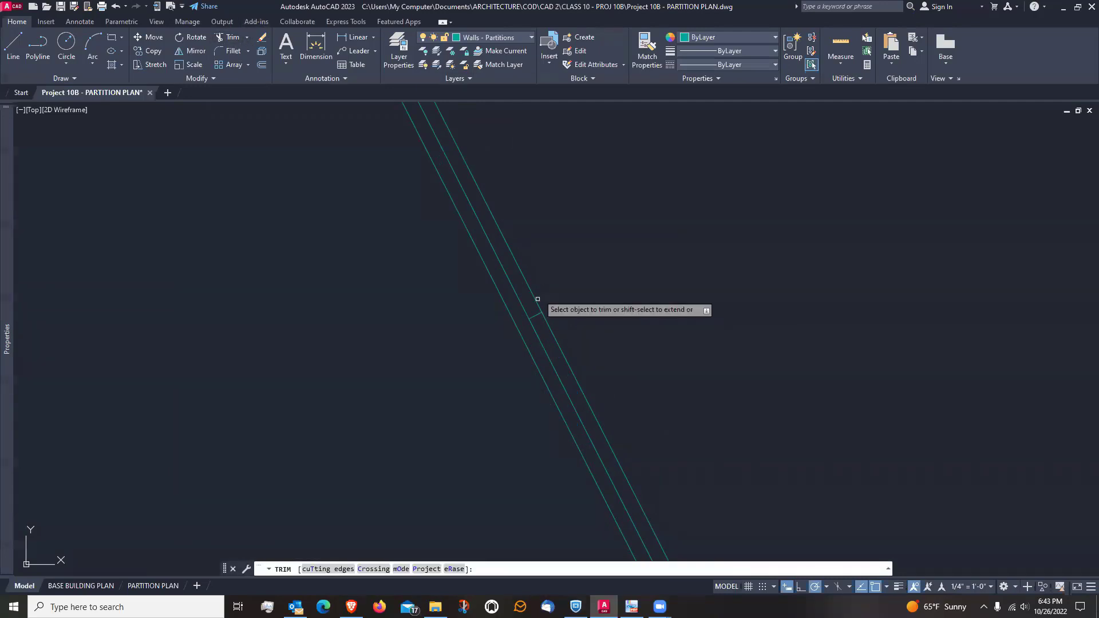
{"action": "left_click", "coordinate": [533, 316]}
{"action": "key", "text": "Escape"}
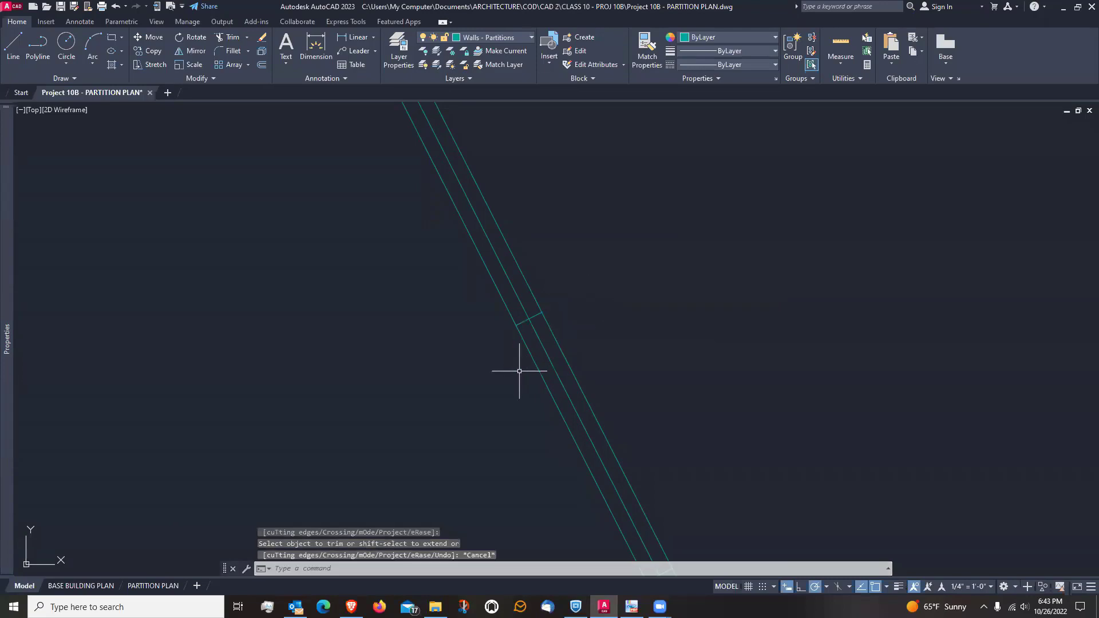
{"action": "scroll", "coordinate": [503, 331], "scroll_direction": "down", "scroll_amount": 2}
{"action": "scroll", "coordinate": [503, 355], "scroll_direction": "up", "scroll_amount": 2}
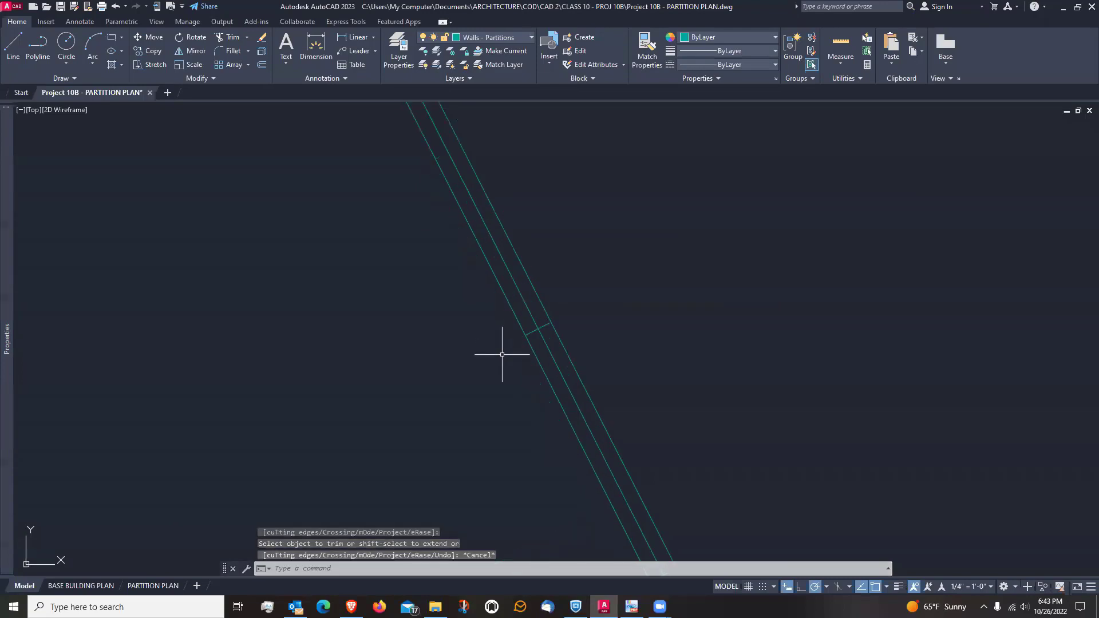
{"action": "left_click", "coordinate": [552, 351]}
{"action": "scroll", "coordinate": [474, 257], "scroll_direction": "down", "scroll_amount": 1}
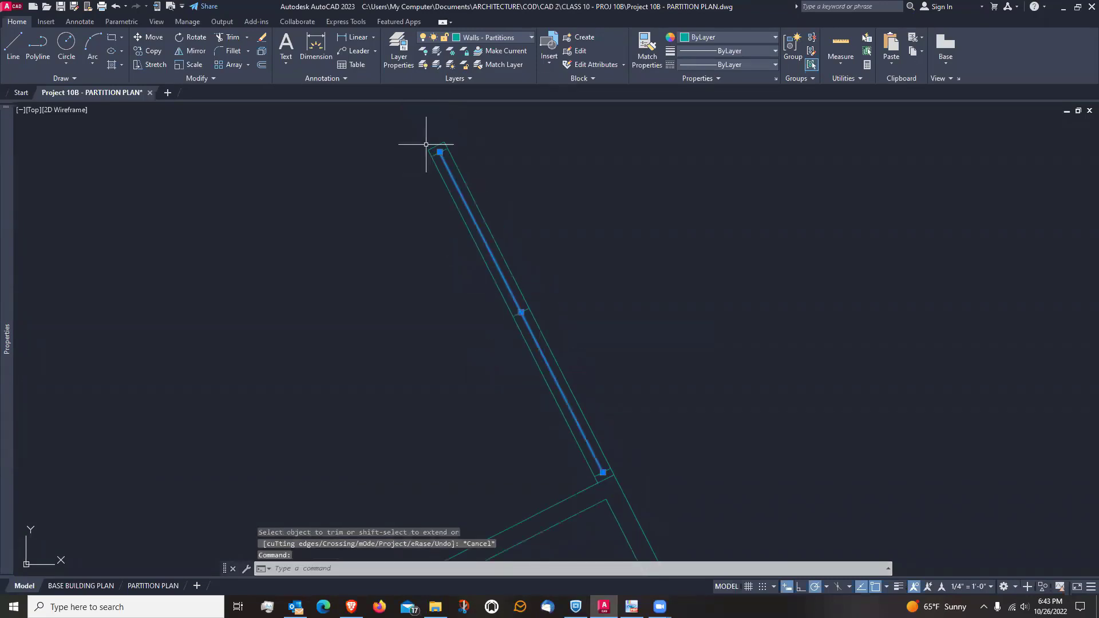
{"action": "scroll", "coordinate": [485, 287], "scroll_direction": "up", "scroll_amount": 2}
{"action": "key", "text": "Escape"}
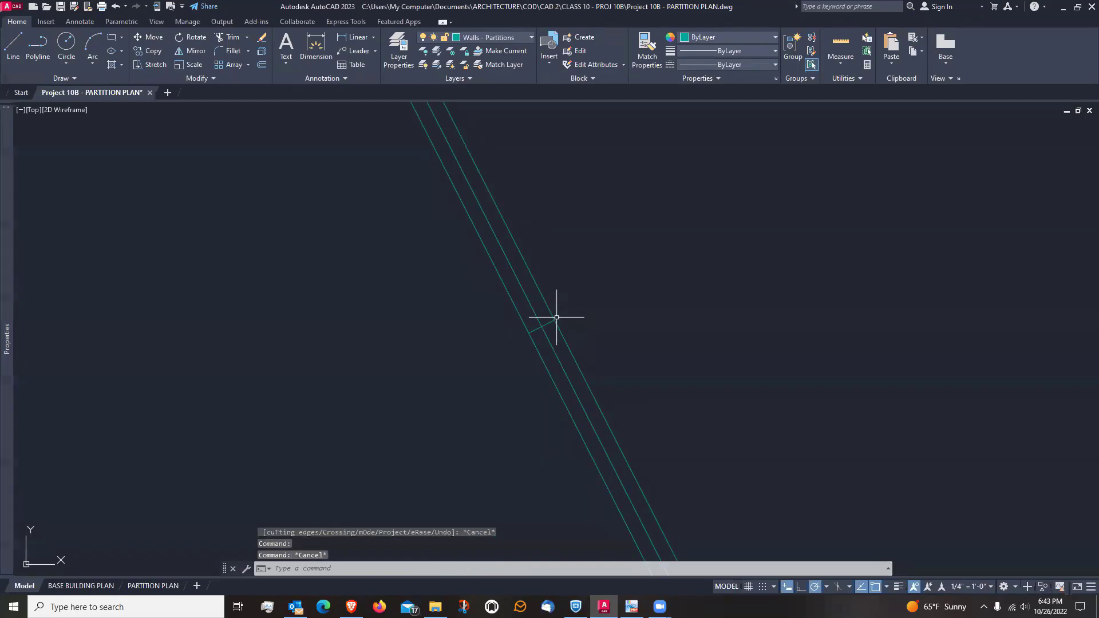
Offset the cross line at the slanted wall's midpoint 1" to both sides
{"action": "scroll", "coordinate": [544, 331], "scroll_direction": "up", "scroll_amount": 1}
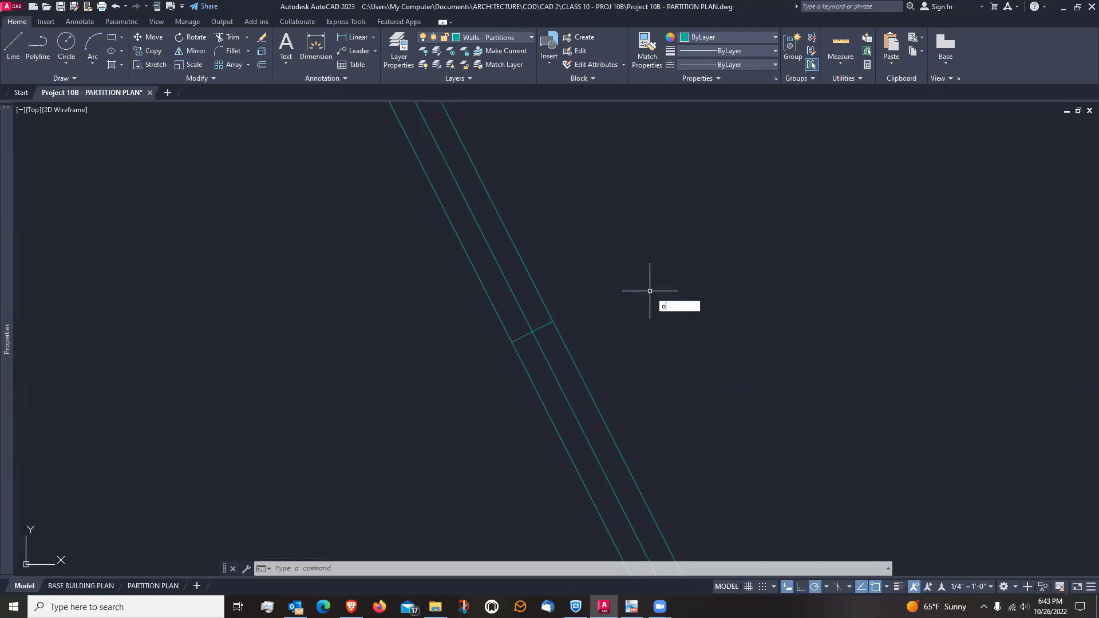
{"action": "key", "text": "Return"}
{"action": "type", "text": "1"}
{"action": "key", "text": "Return"}
{"action": "left_click", "coordinate": [544, 326]}
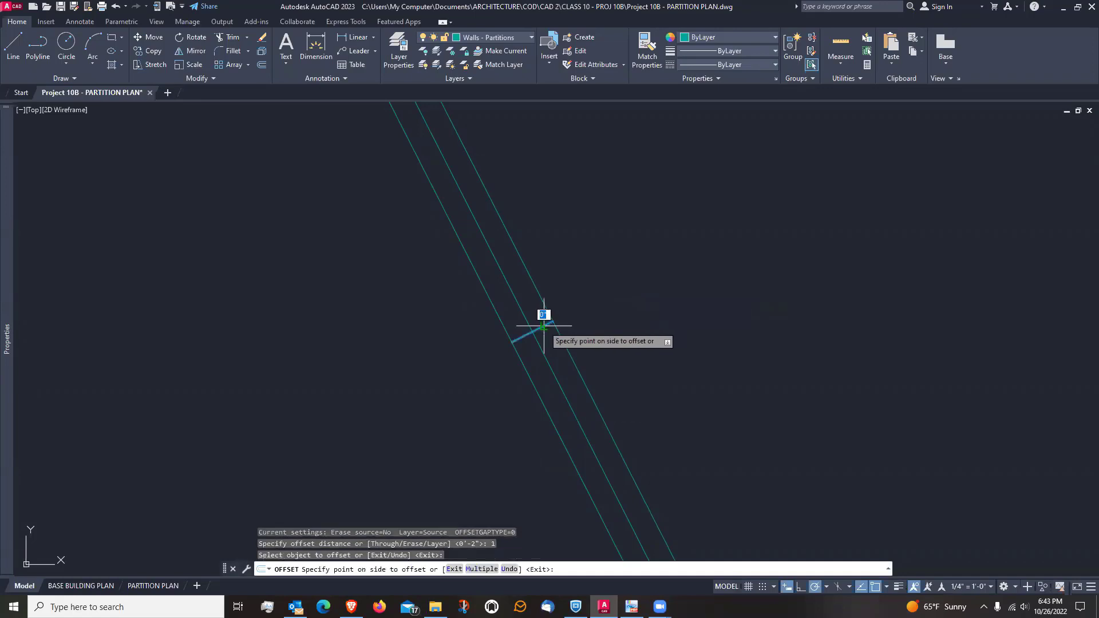
{"action": "left_click", "coordinate": [527, 297]}
{"action": "left_click", "coordinate": [545, 325]}
{"action": "left_click", "coordinate": [561, 371]}
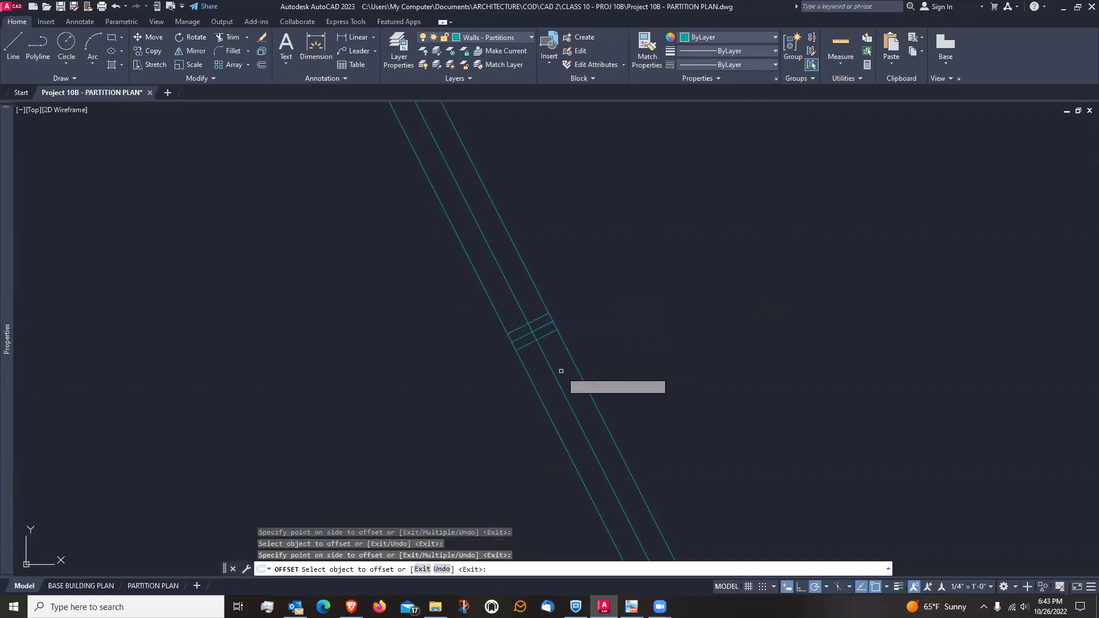
Erase the original cross line between the two offset lines
{"action": "key", "text": "Return"}
{"action": "type", "text": "e"}
{"action": "key", "text": "Return"}
{"action": "left_click", "coordinate": [538, 327]}
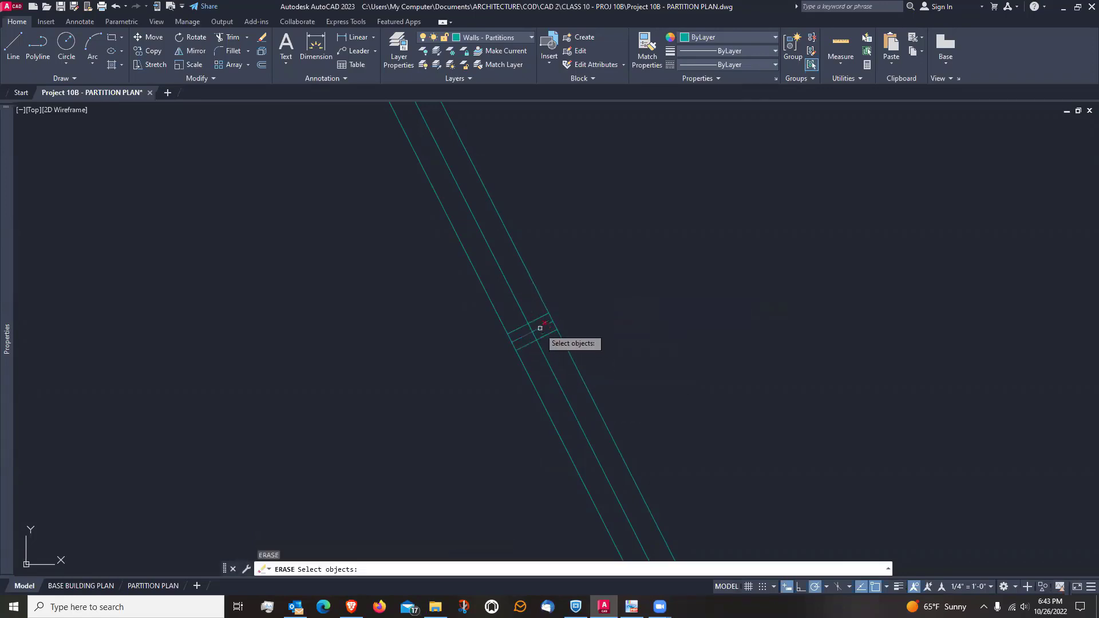
{"action": "key", "text": "Return"}
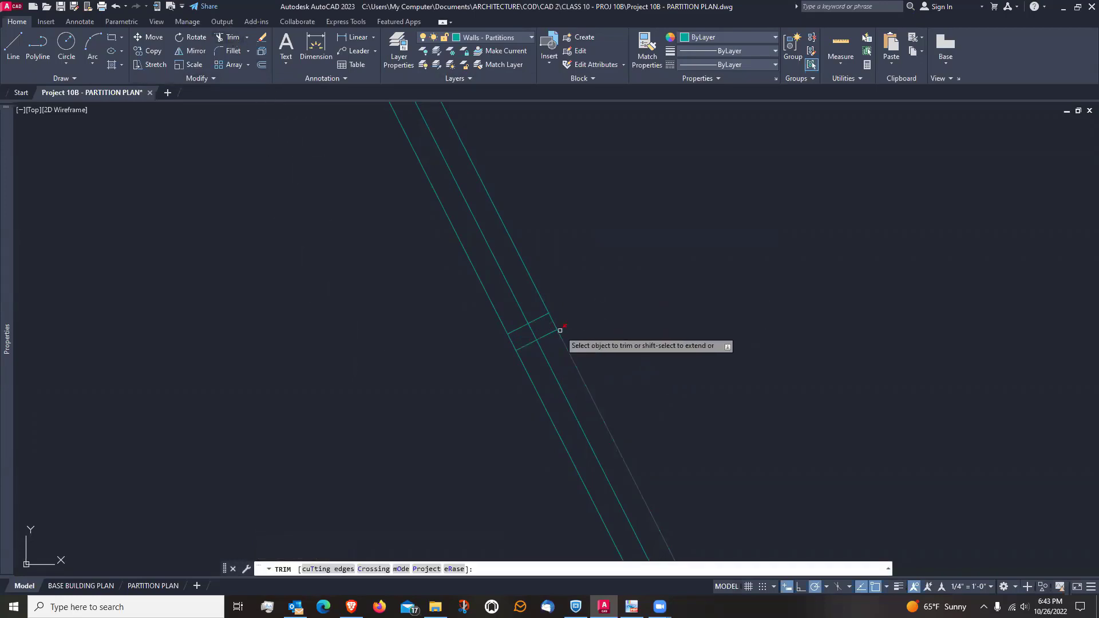
Trim the center line out between the two cross lines at the middle of the slanted wall
{"action": "left_click", "coordinate": [532, 333]}
{"action": "scroll", "coordinate": [532, 333], "scroll_direction": "down", "scroll_amount": 4}
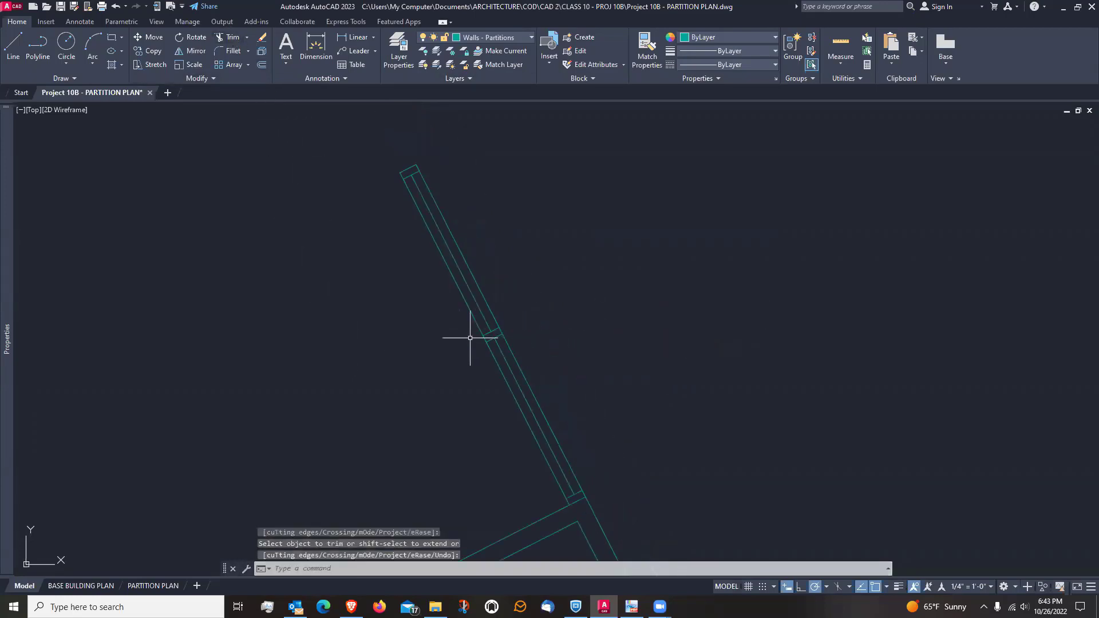
{"action": "scroll", "coordinate": [458, 298], "scroll_direction": "up", "scroll_amount": 3}
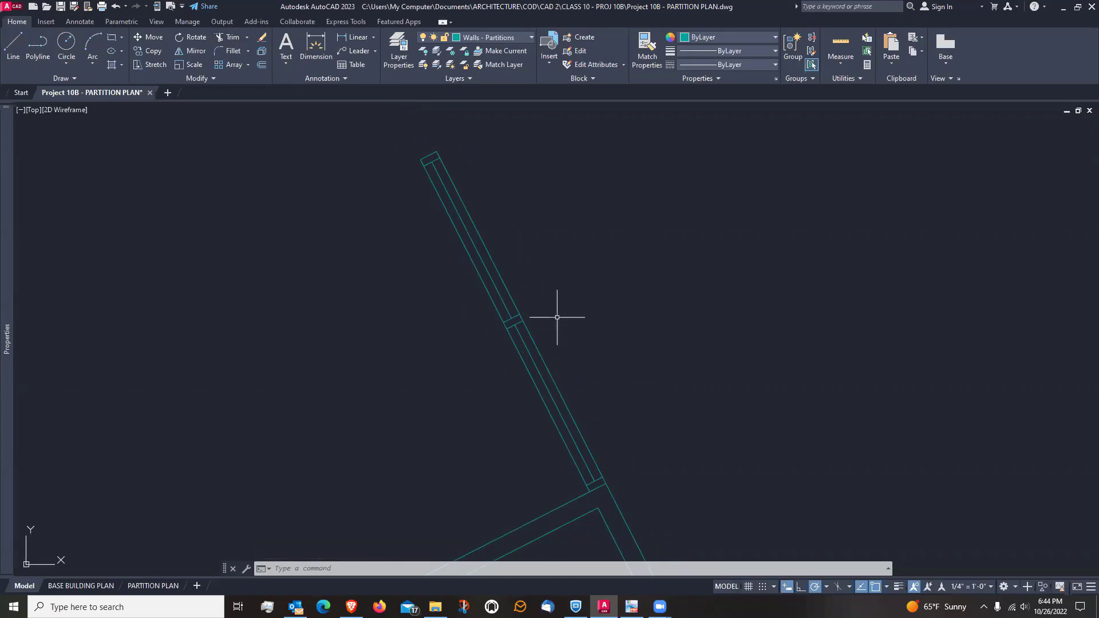
Insert the Door - Imperial block from the architectural samples in the empty area beside the slanted wall
{"action": "key", "text": "ctrl+3"}
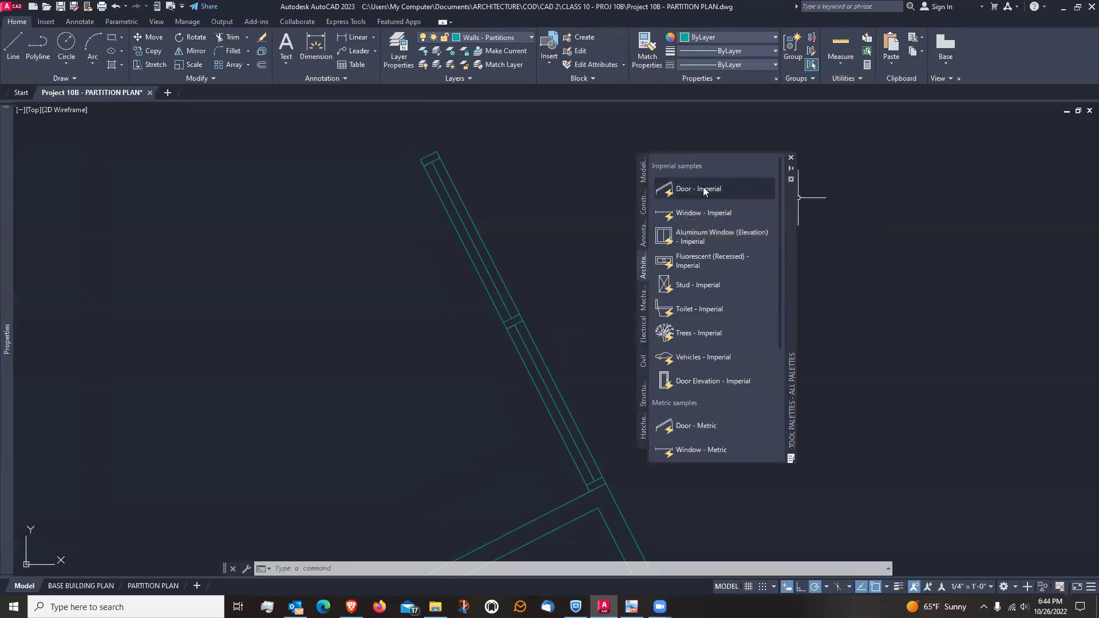
{"action": "left_click", "coordinate": [704, 191]}
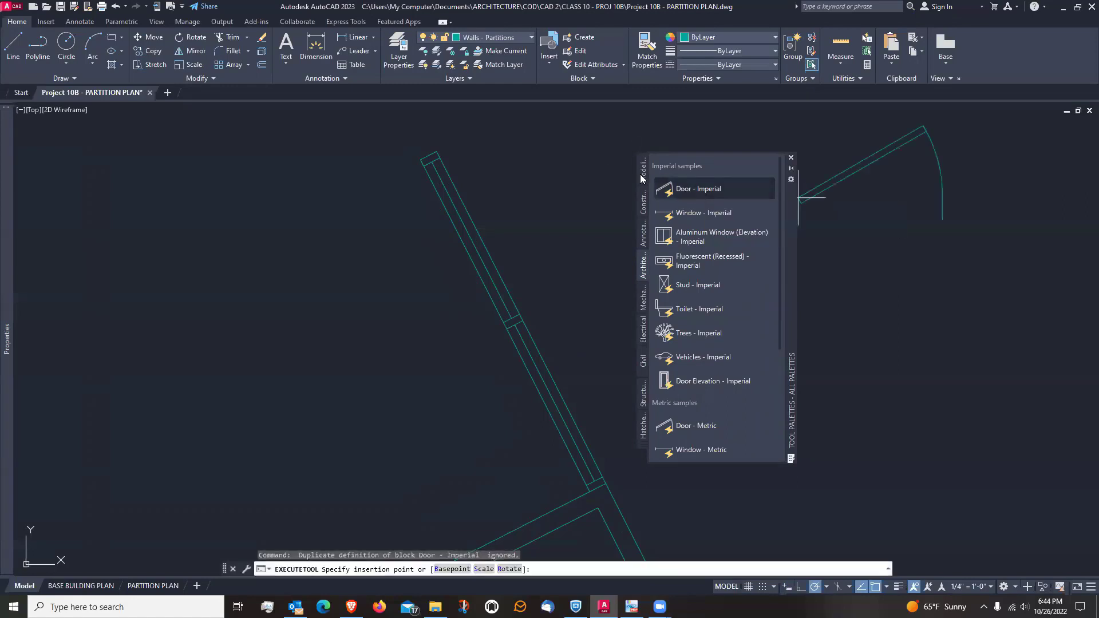
{"action": "left_click", "coordinate": [245, 277]}
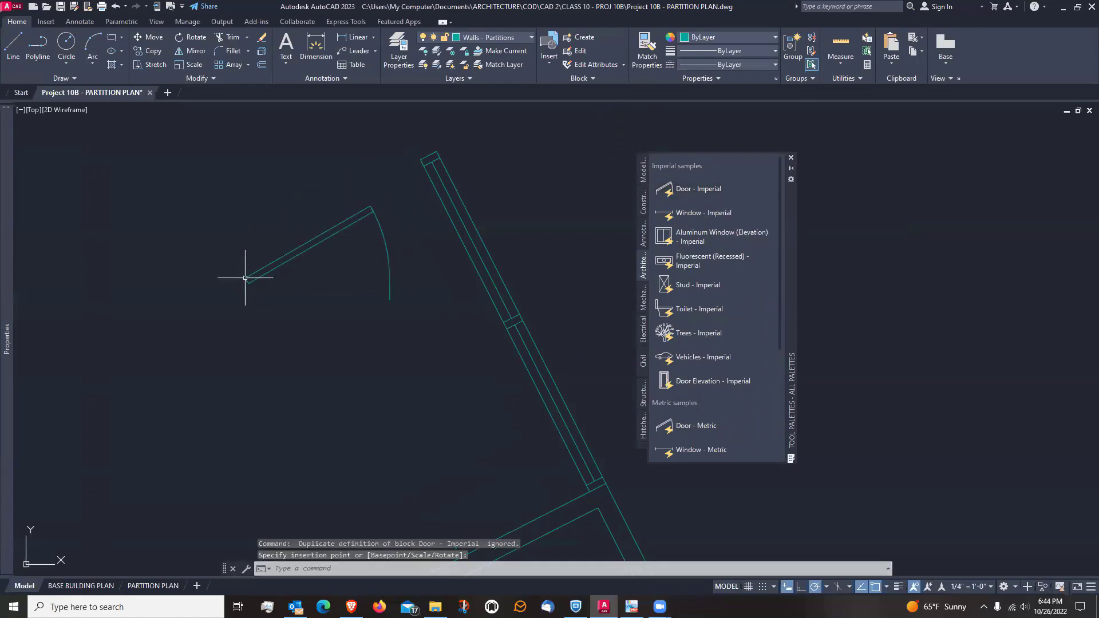
{"action": "left_click", "coordinate": [792, 157]}
Reduce the inserted door block's width and its wall thickness by one preset size each
{"action": "left_click", "coordinate": [354, 206]}
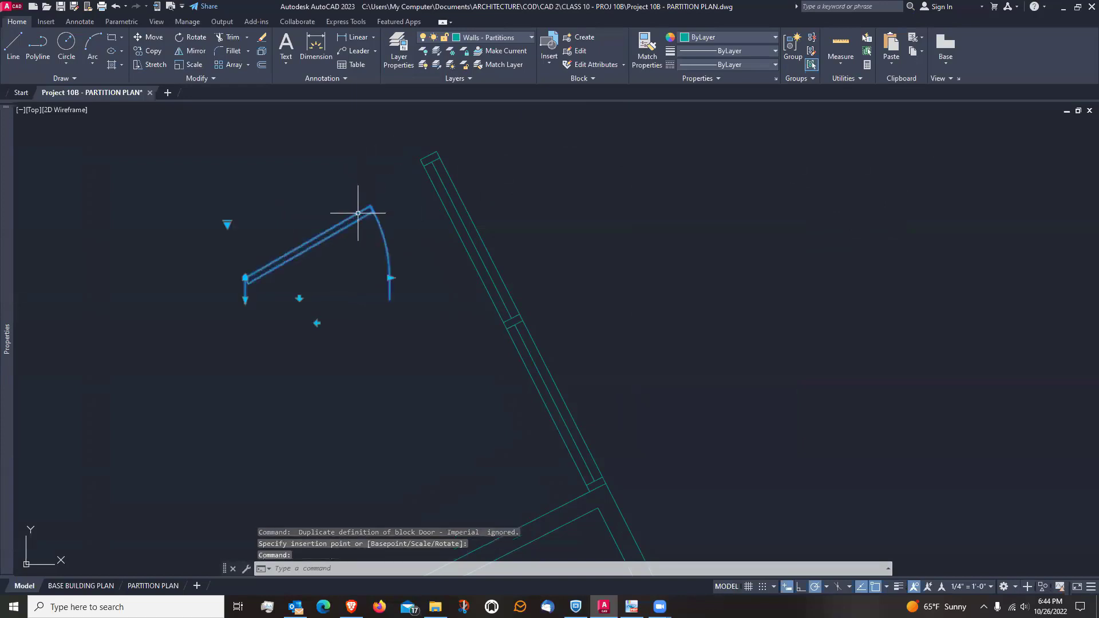
{"action": "left_click", "coordinate": [389, 278]}
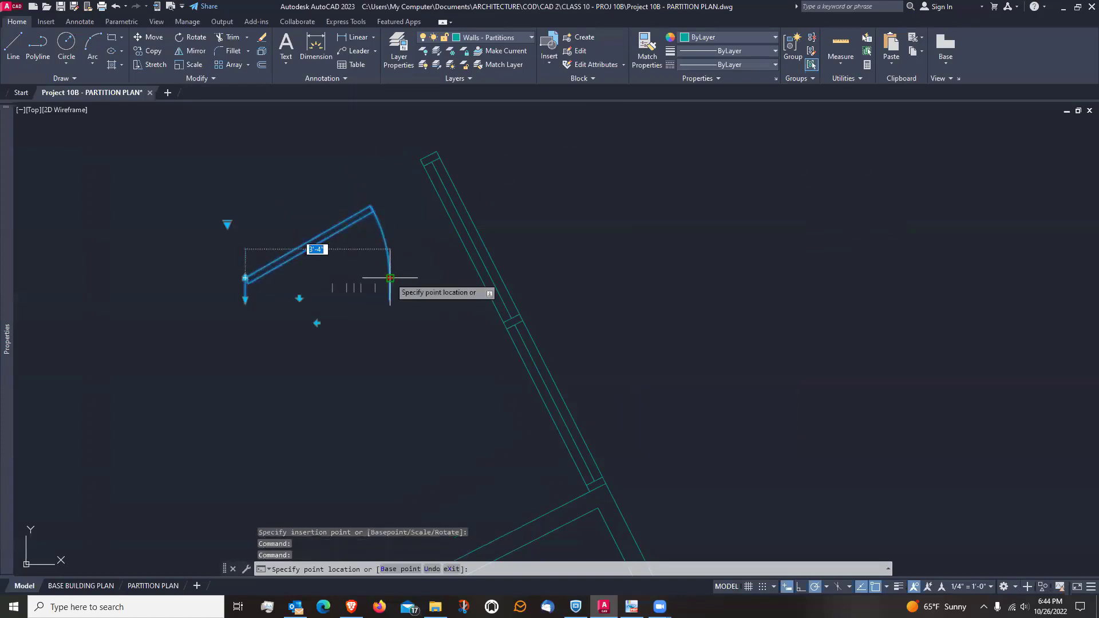
{"action": "left_click", "coordinate": [380, 278]}
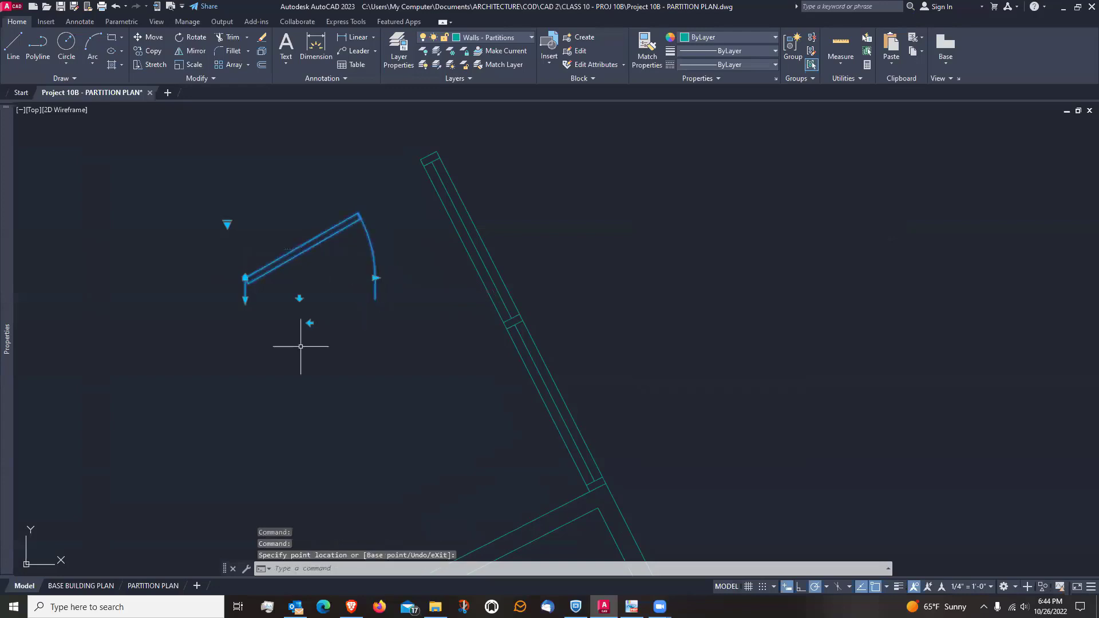
{"action": "left_click", "coordinate": [245, 299]}
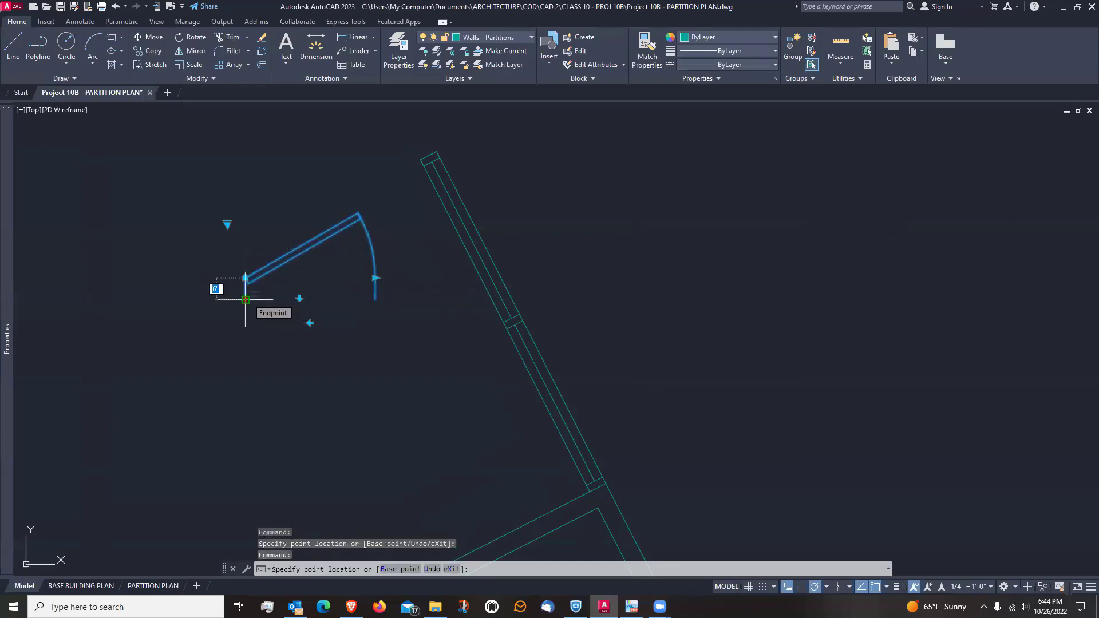
{"action": "scroll", "coordinate": [246, 292], "scroll_direction": "up", "scroll_amount": 2}
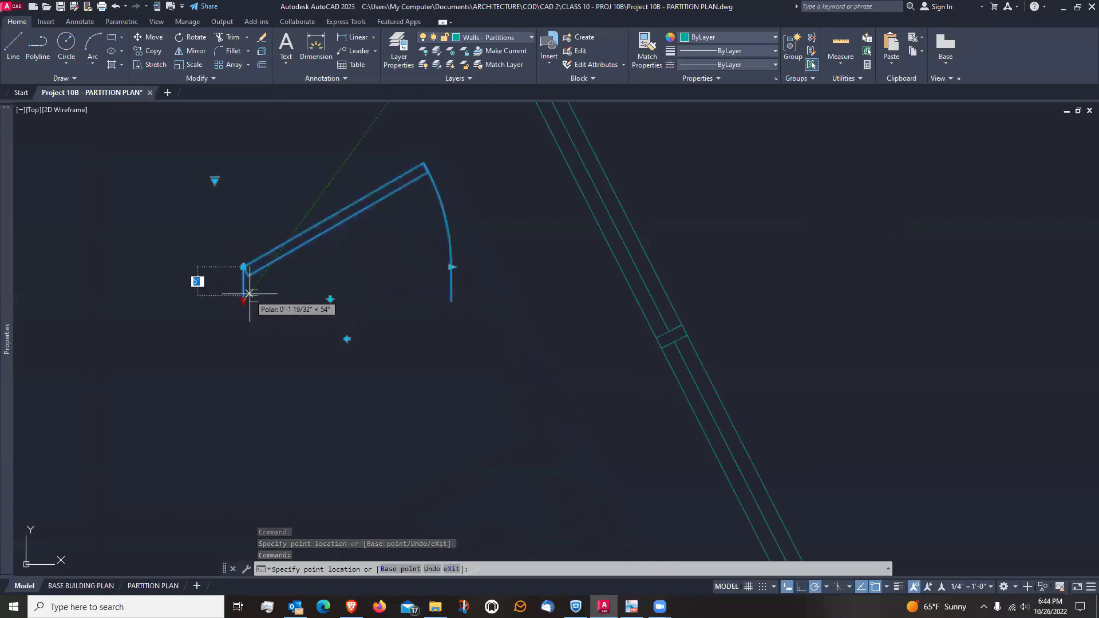
{"action": "left_click", "coordinate": [250, 293]}
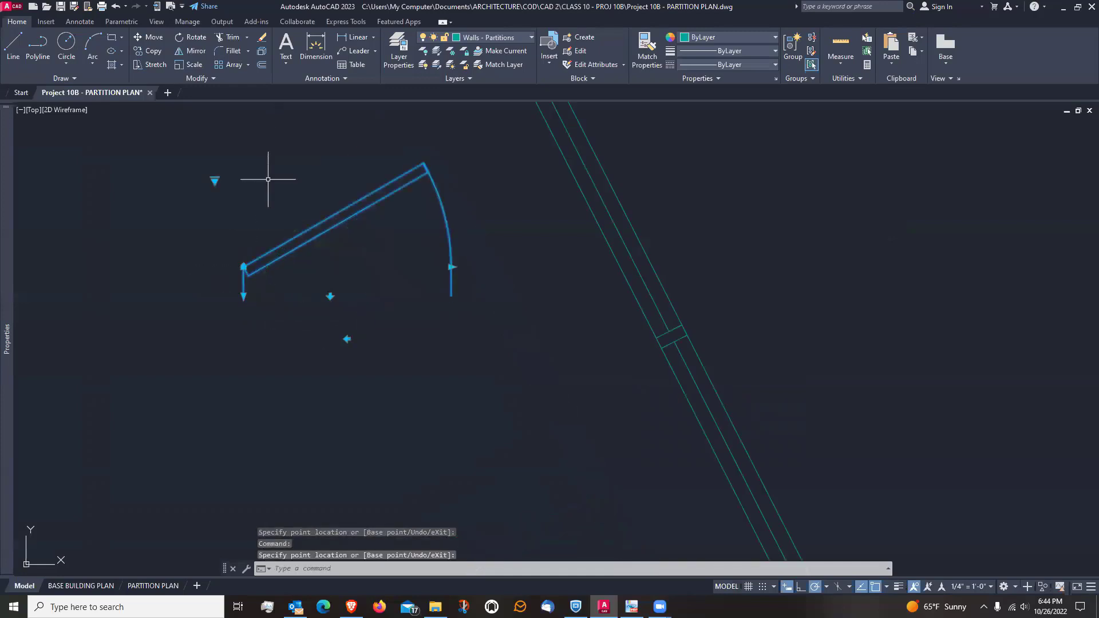
Set the door block's swing to Open 90º
{"action": "left_click", "coordinate": [215, 181]}
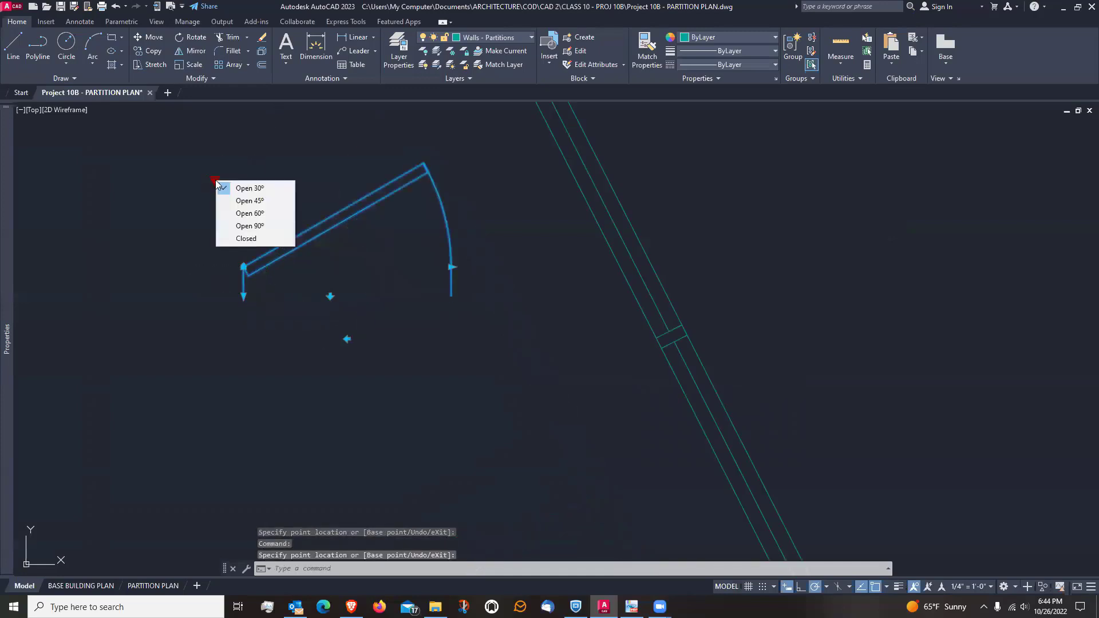
{"action": "left_click", "coordinate": [249, 225]}
{"action": "scroll", "coordinate": [373, 421], "scroll_direction": "down", "scroll_amount": 4}
{"action": "scroll", "coordinate": [373, 420], "scroll_direction": "up", "scroll_amount": 3}
{"action": "key", "text": "Escape"}
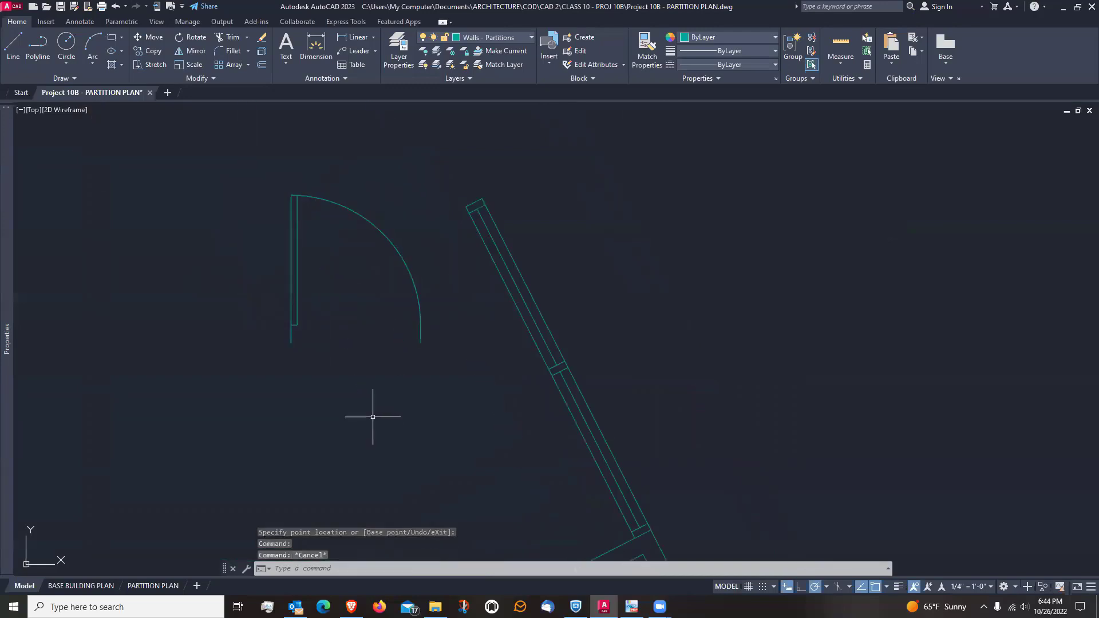
Assign the door block to the Doors layer
{"action": "left_click", "coordinate": [364, 217]}
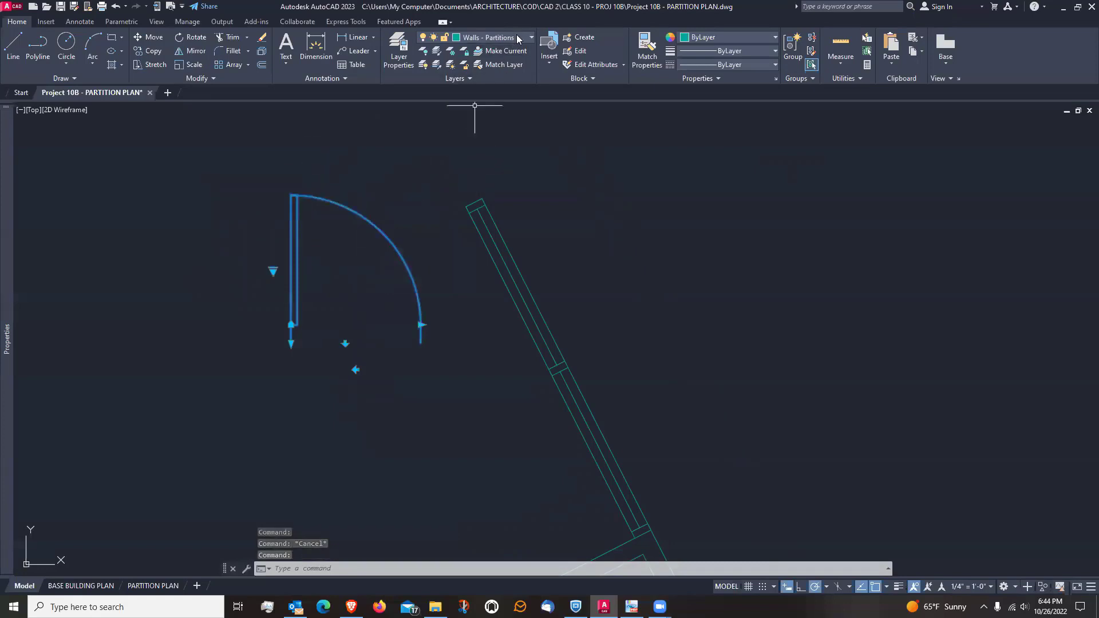
{"action": "left_click", "coordinate": [532, 35]}
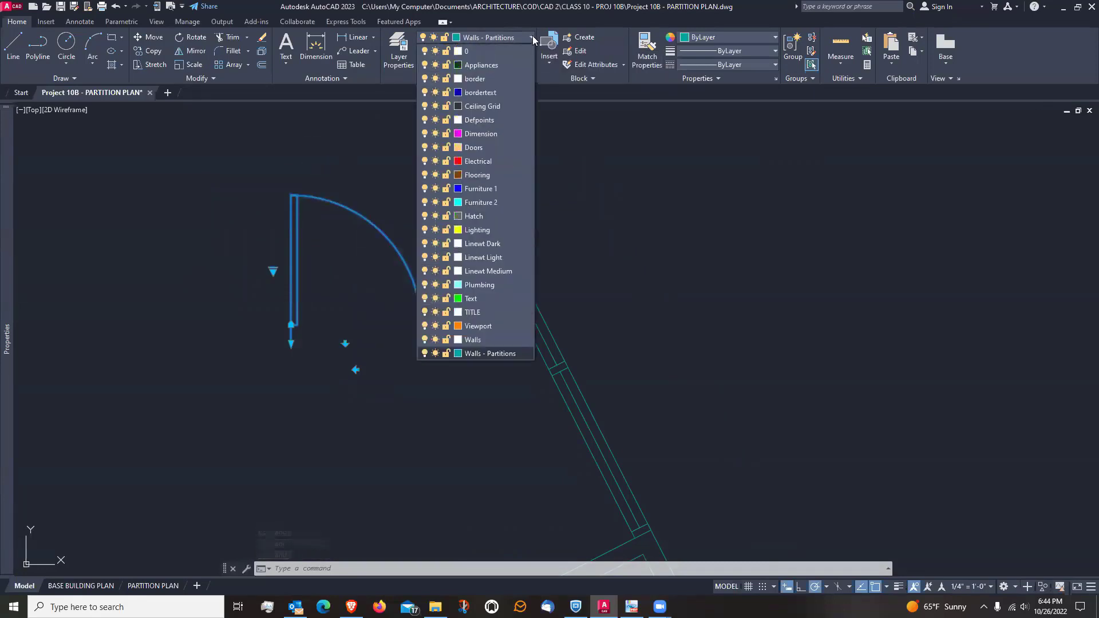
{"action": "left_click", "coordinate": [473, 147]}
{"action": "key", "text": "Escape"}
Move the door block by its hinge point onto the outer corner of the upper jamb at the slanted wall's opening
{"action": "middle_click_drag", "start_coordinate": [404, 183], "coordinate": [446, 273]}
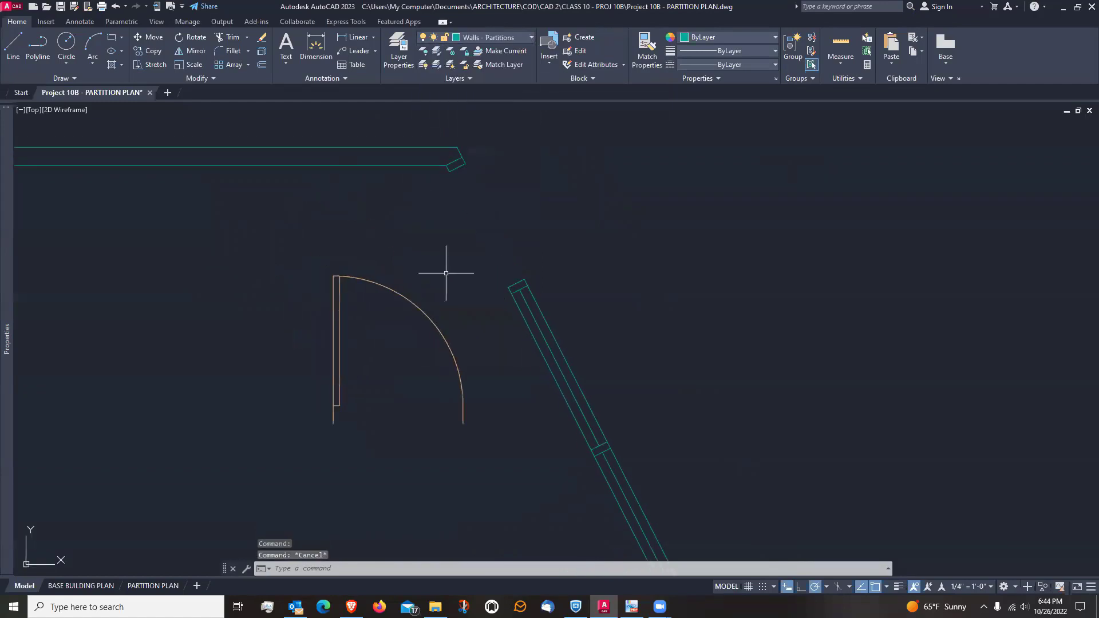
{"action": "type", "text": "m"}
{"action": "key", "text": "Return"}
{"action": "left_click_drag", "start_coordinate": [425, 277], "coordinate": [392, 351]}
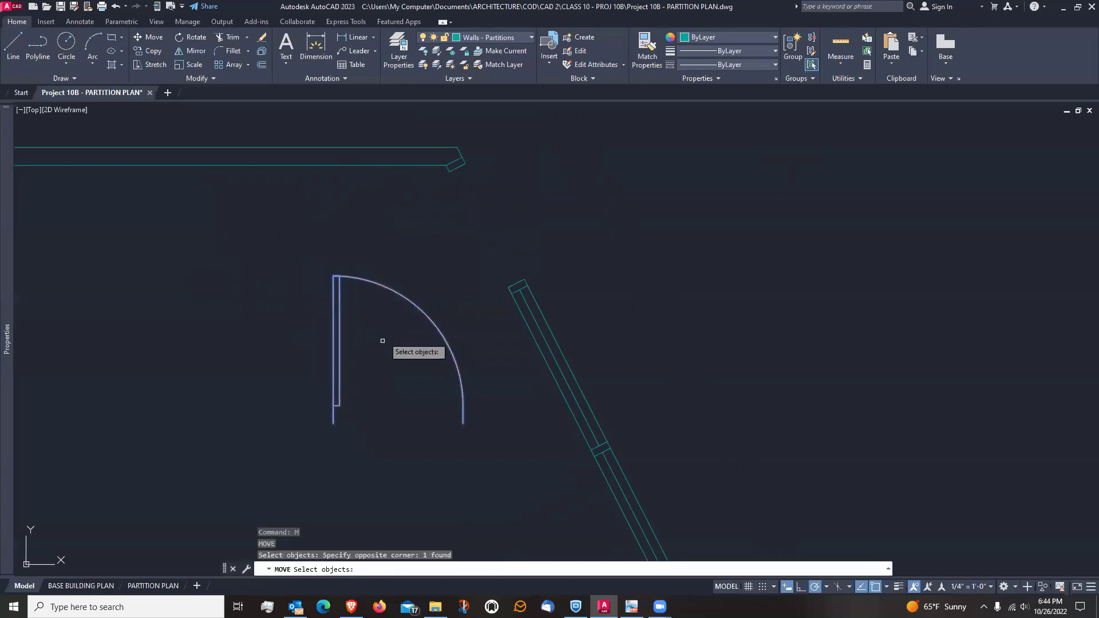
{"action": "key", "text": "Return"}
{"action": "left_click", "coordinate": [334, 404]}
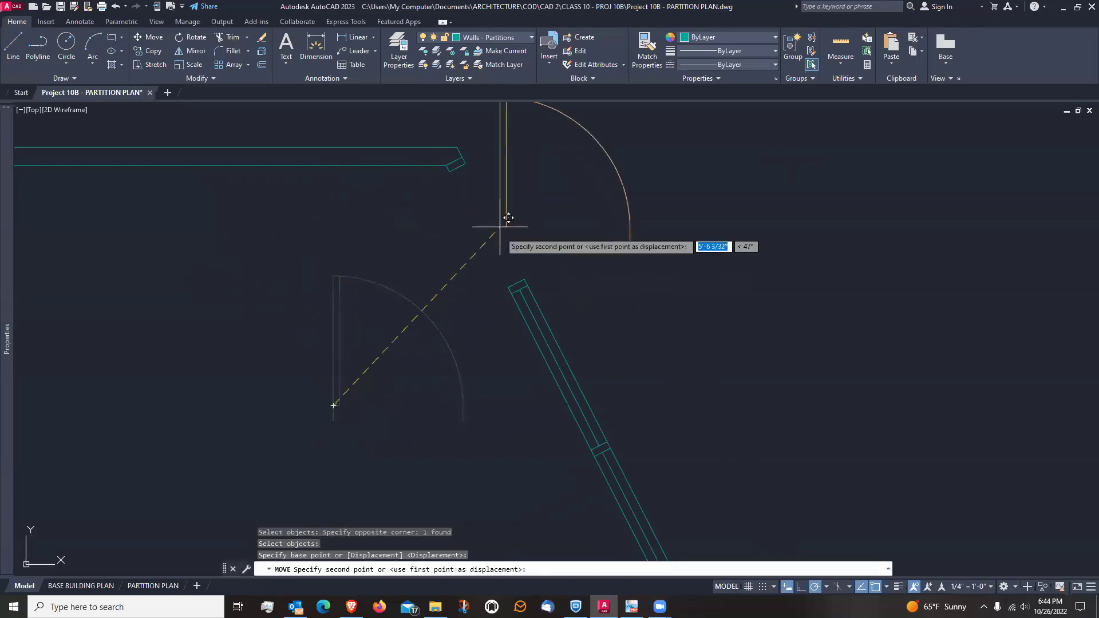
{"action": "left_click", "coordinate": [471, 165]}
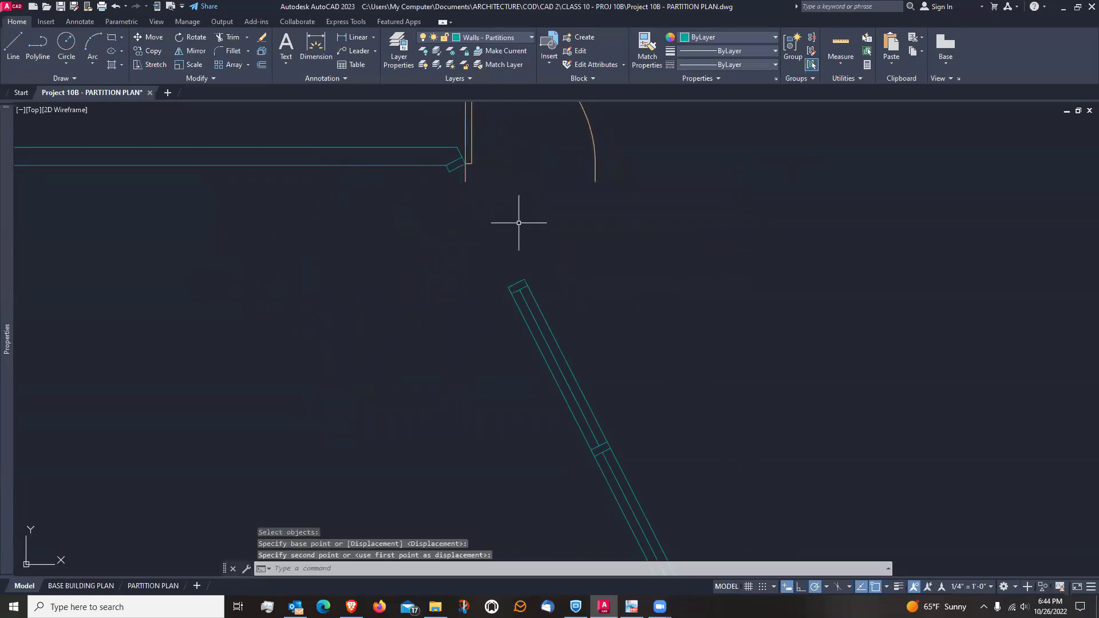
Rotate the door block about its hinge point to align it with the slanted wall across the opening
{"action": "middle_click_drag", "start_coordinate": [518, 212], "coordinate": [525, 290]}
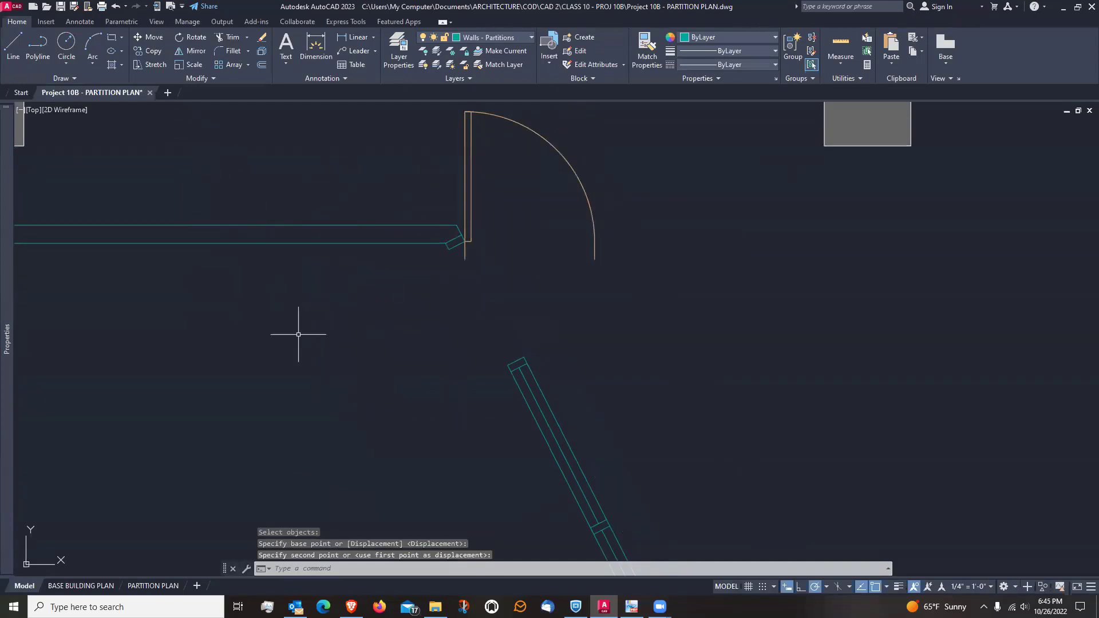
{"action": "left_click", "coordinate": [194, 36]}
{"action": "left_click", "coordinate": [573, 172]}
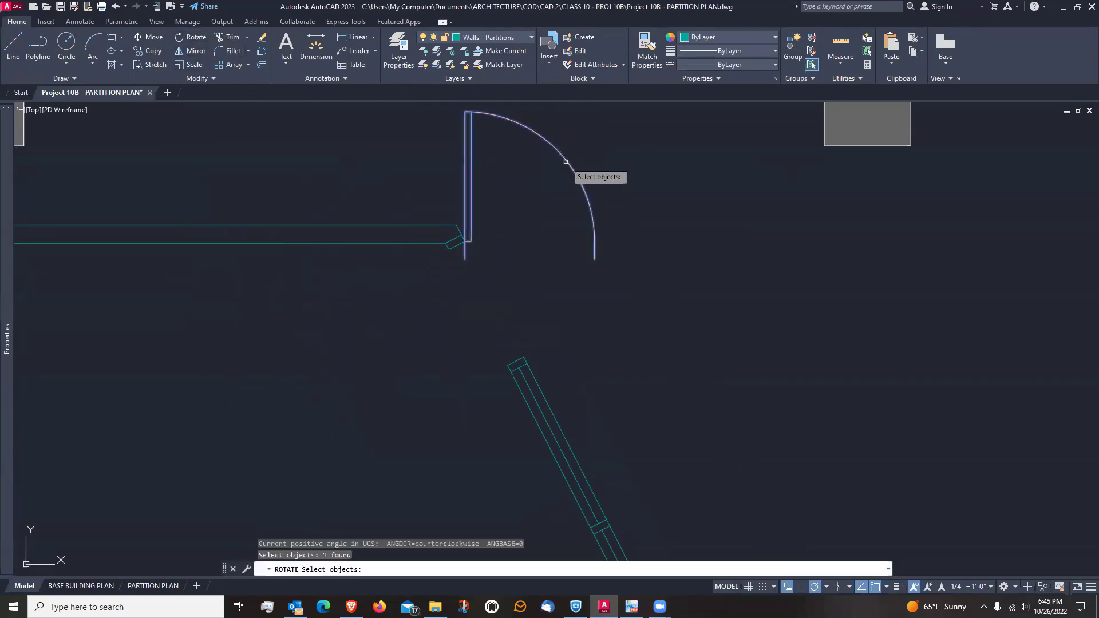
{"action": "key", "text": "Return"}
{"action": "scroll", "coordinate": [454, 245], "scroll_direction": "up", "scroll_amount": 2}
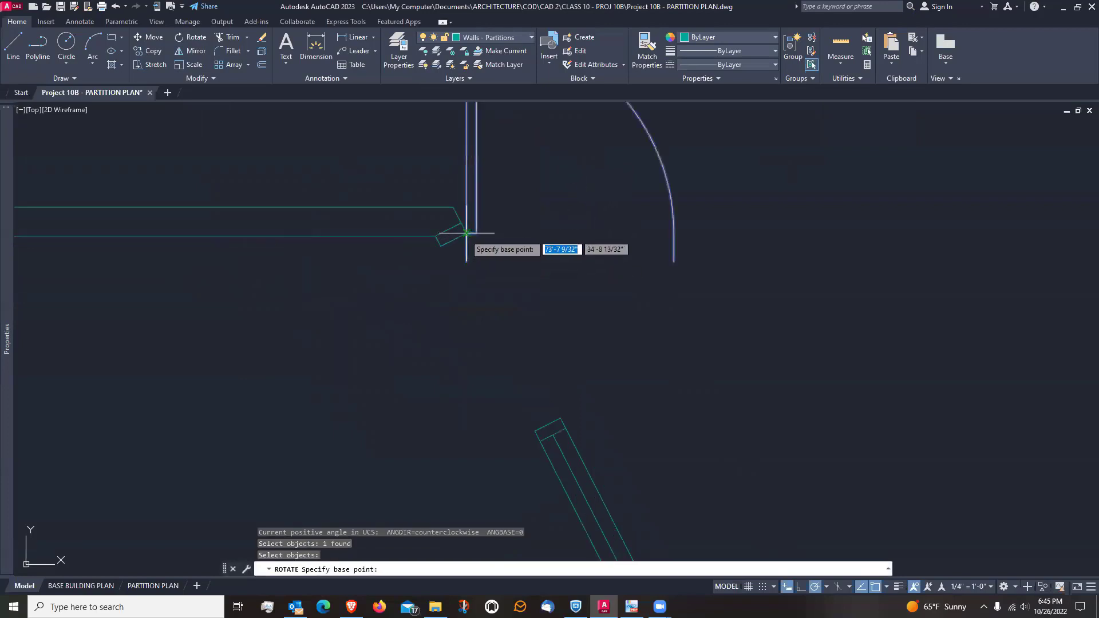
{"action": "left_click", "coordinate": [467, 233]}
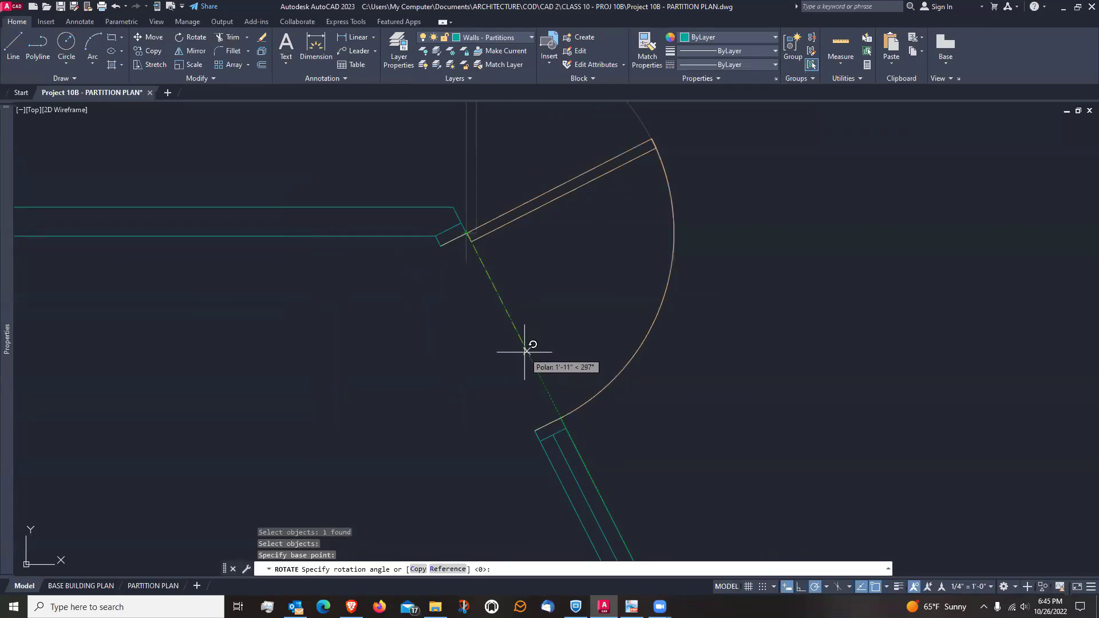
{"action": "left_click", "coordinate": [526, 351]}
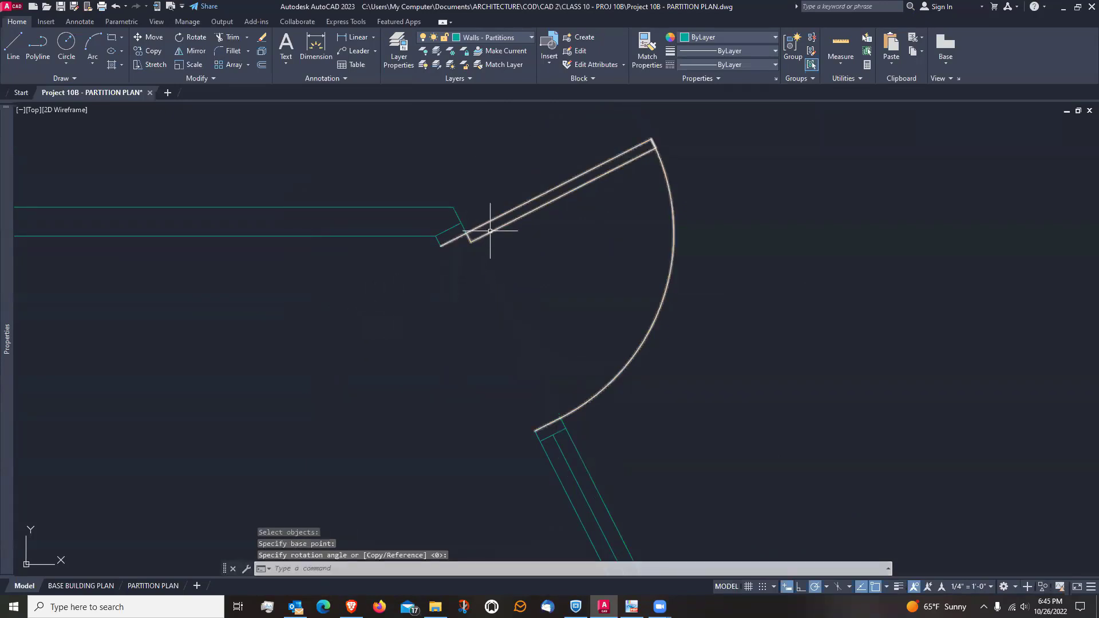
Flip the door block across the slanted wall so it swings into the office
{"action": "left_click", "coordinate": [490, 231]}
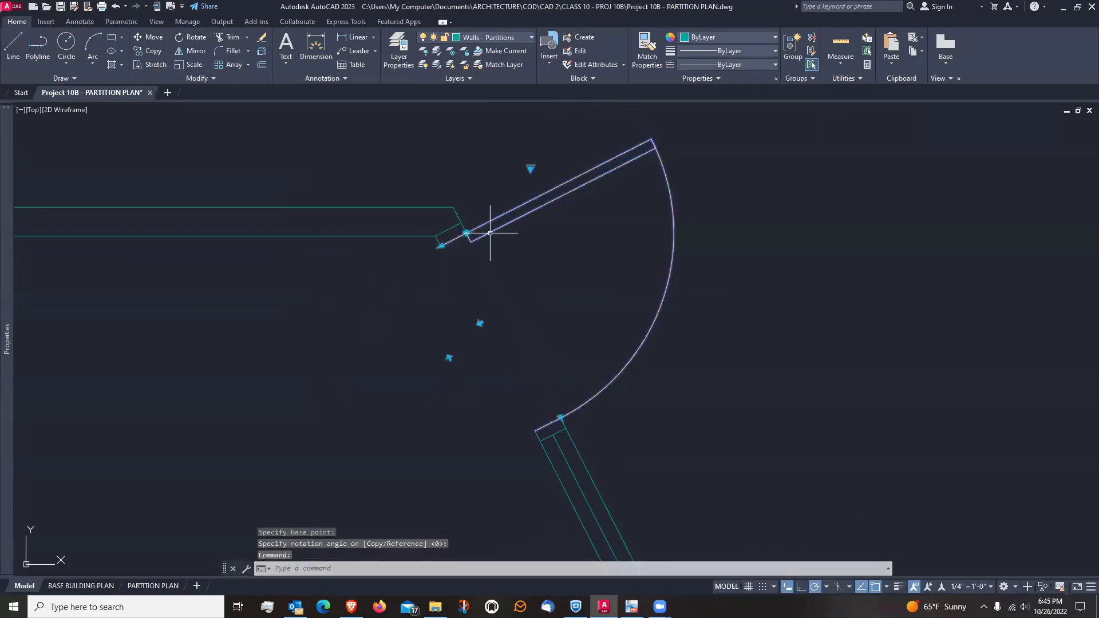
{"action": "left_click", "coordinate": [479, 322]}
{"action": "scroll", "coordinate": [510, 263], "scroll_direction": "down", "scroll_amount": 4}
{"action": "key", "text": "Escape"}
{"action": "scroll", "coordinate": [485, 238], "scroll_direction": "down", "scroll_amount": 2}
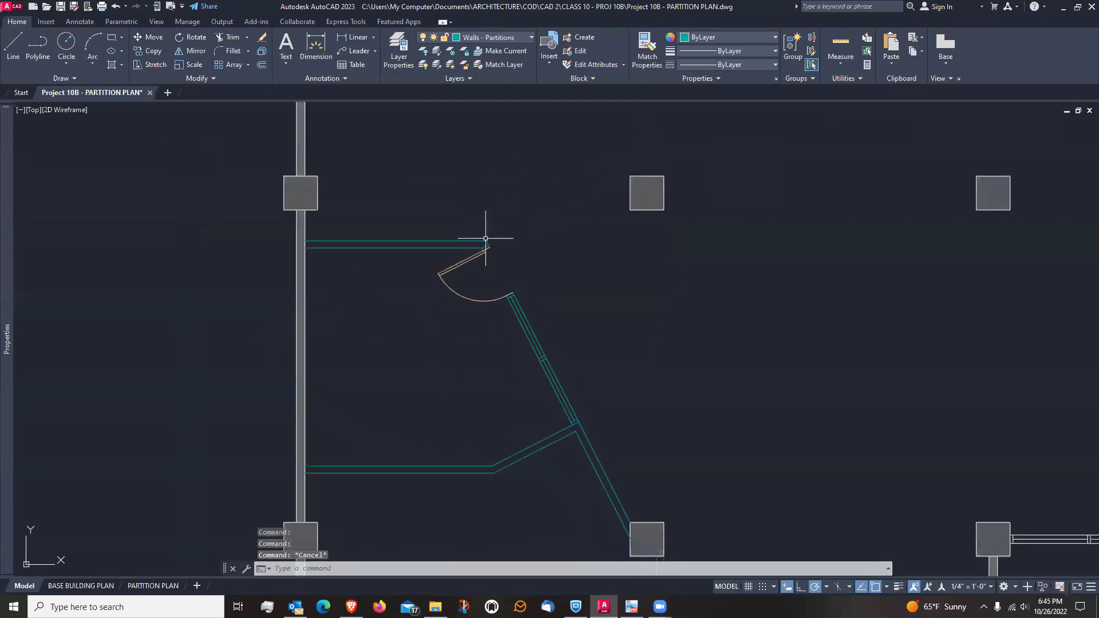
{"action": "middle_click_drag", "start_coordinate": [591, 295], "coordinate": [552, 270]}
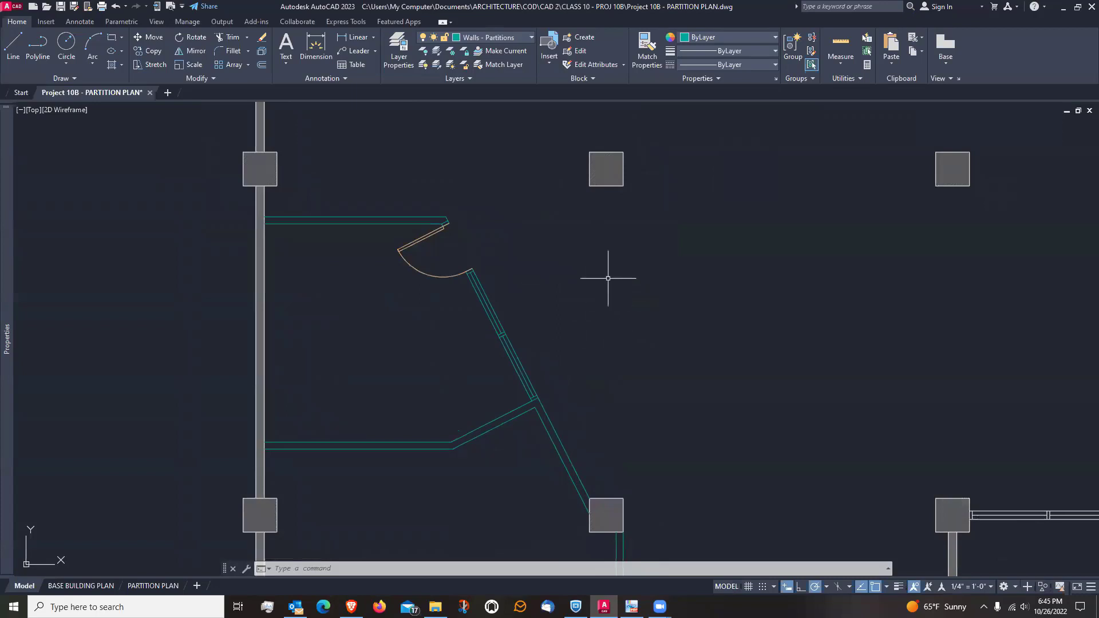
{"action": "middle_click_drag", "start_coordinate": [606, 284], "coordinate": [594, 291]}
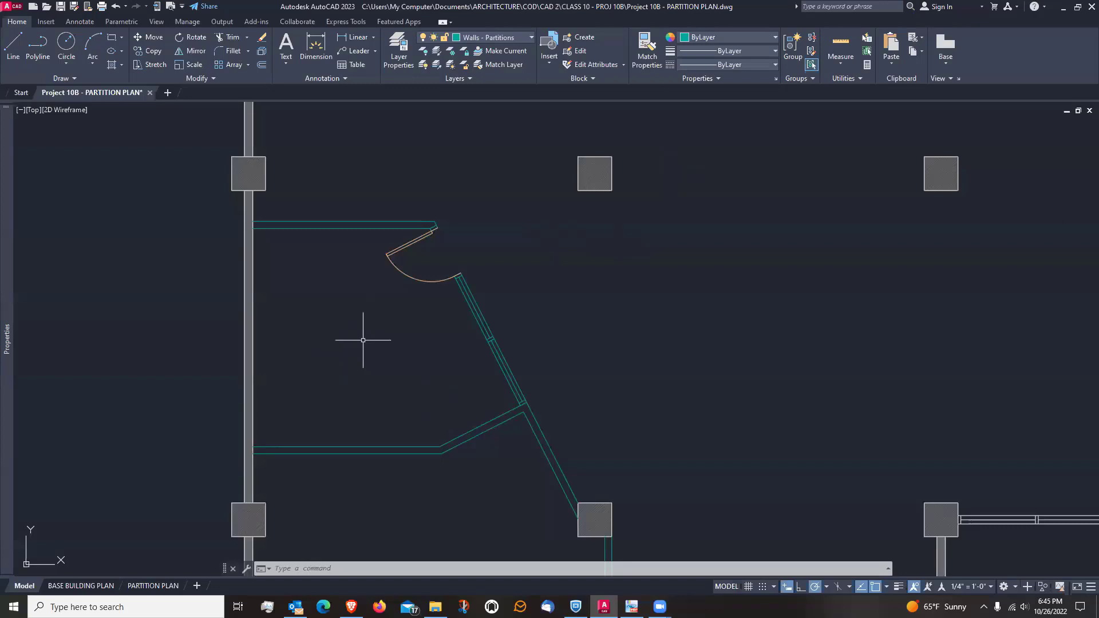
{"action": "scroll", "coordinate": [342, 298], "scroll_direction": "down", "scroll_amount": 2}
{"action": "scroll", "coordinate": [416, 411], "scroll_direction": "up", "scroll_amount": 2}
{"action": "middle_click_drag", "start_coordinate": [362, 251], "coordinate": [377, 308]}
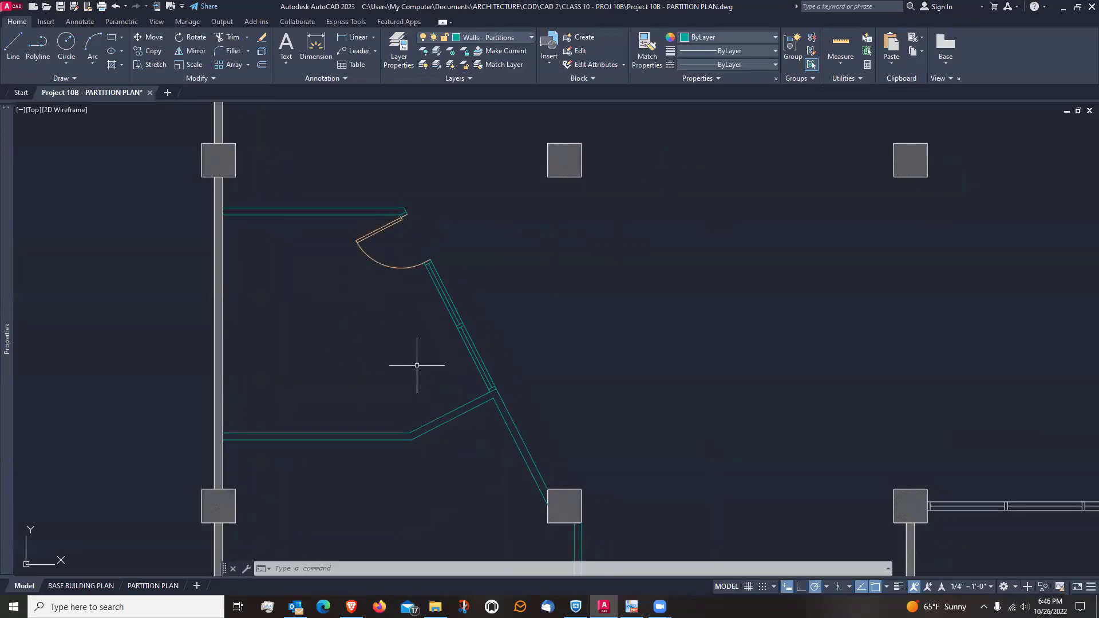
{"action": "scroll", "coordinate": [417, 365], "scroll_direction": "down", "scroll_amount": 4}
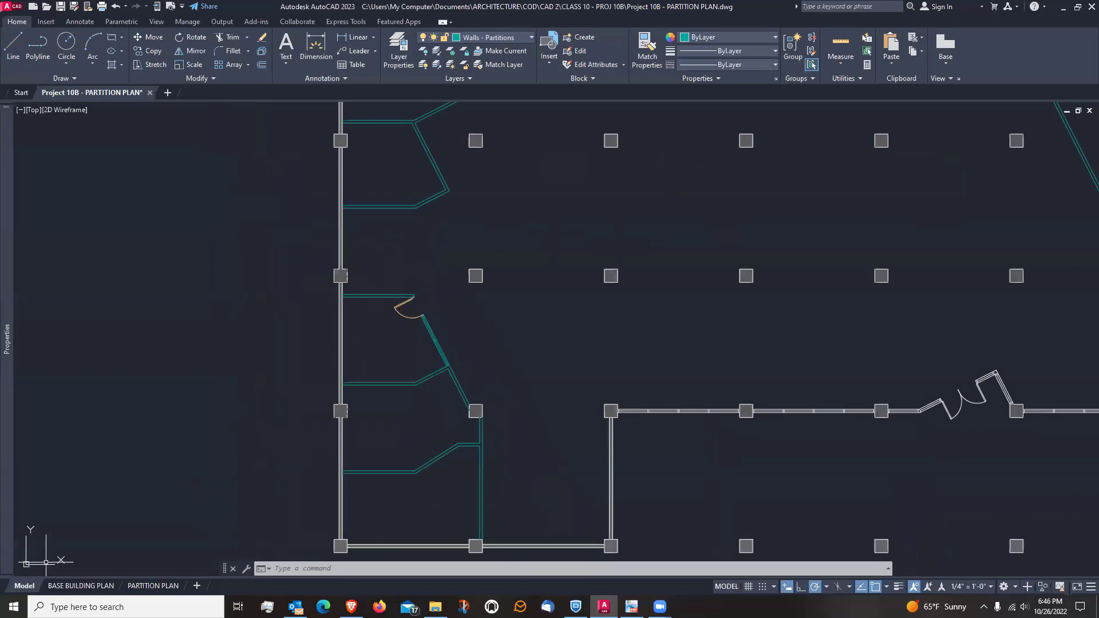
{"action": "key", "text": "alt+Tab"}
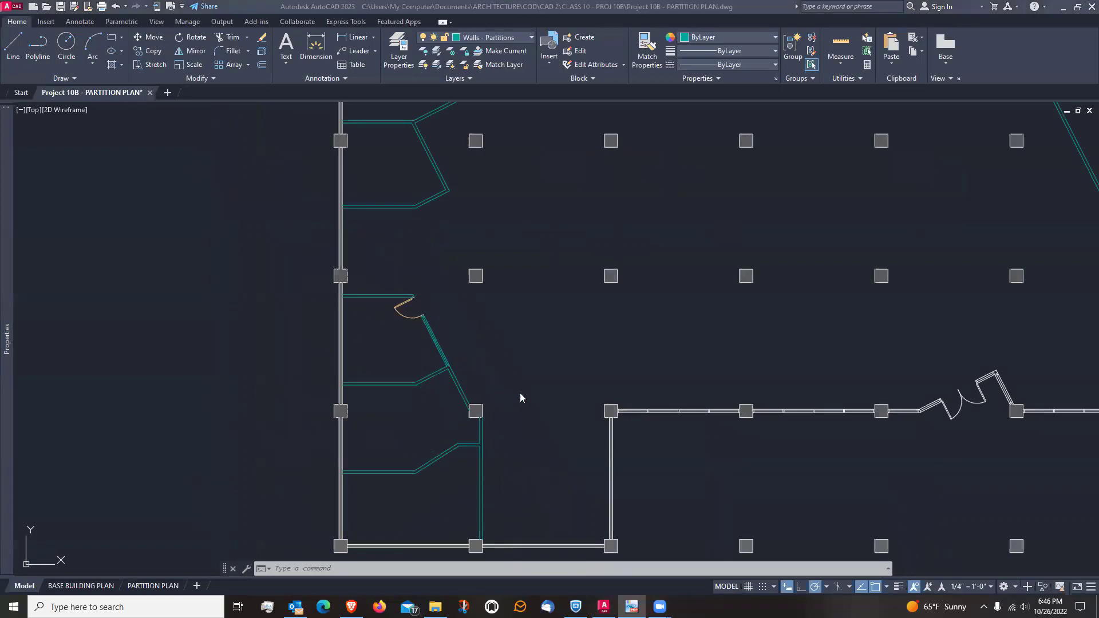
{"action": "left_click", "coordinate": [512, 406]}
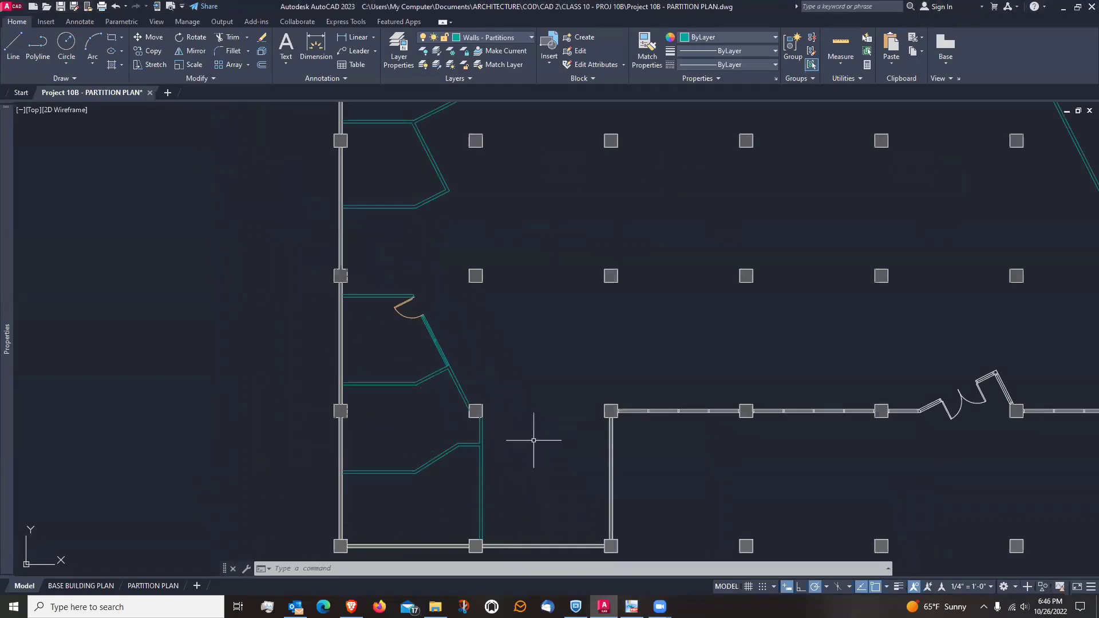
{"action": "scroll", "coordinate": [531, 437], "scroll_direction": "up", "scroll_amount": 2}
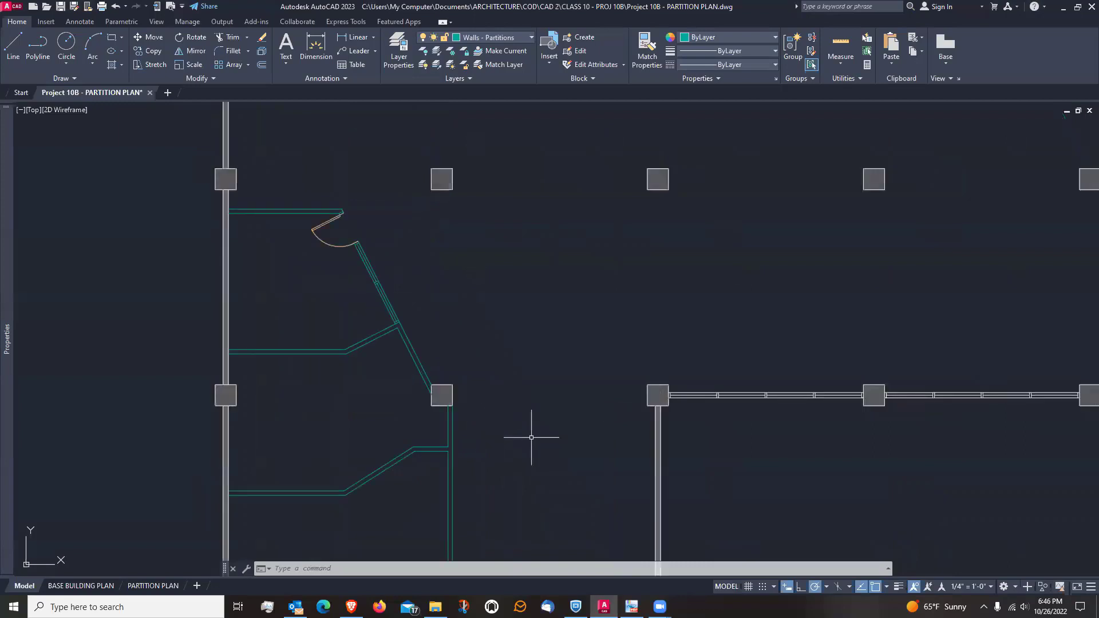
{"action": "middle_click_drag", "start_coordinate": [531, 437], "coordinate": [559, 443]}
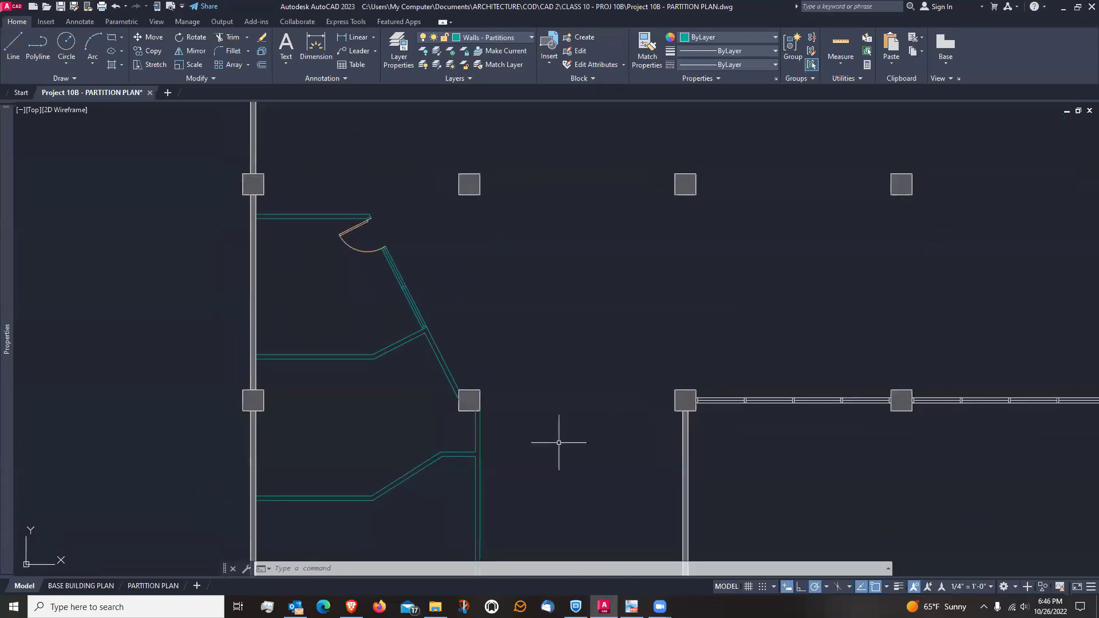
{"action": "scroll", "coordinate": [559, 443], "scroll_direction": "down", "scroll_amount": 2}
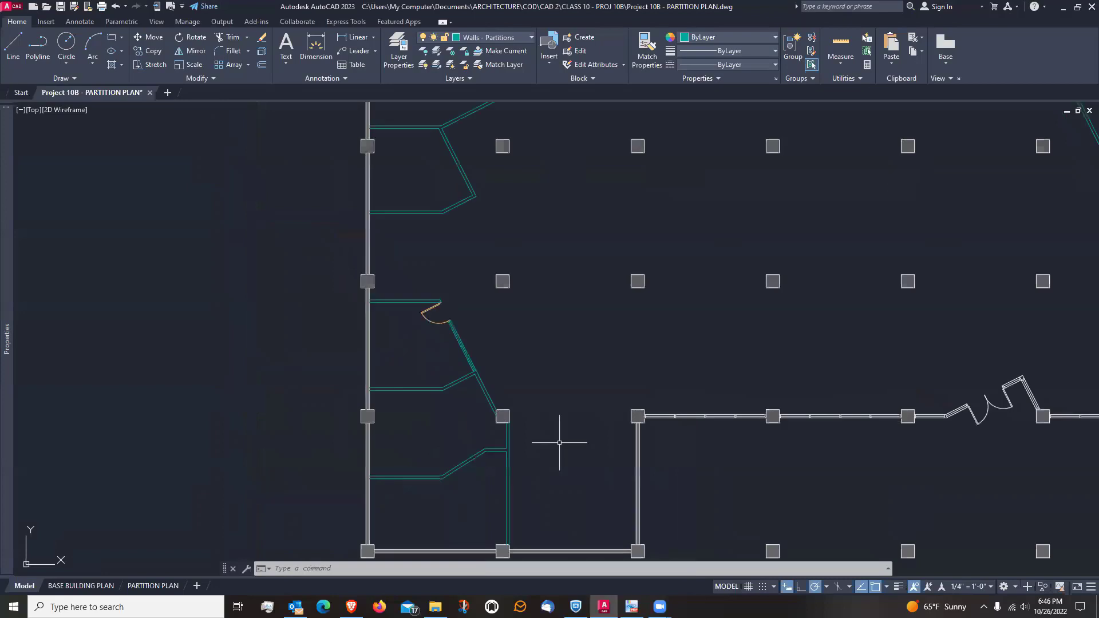
{"action": "scroll", "coordinate": [559, 442], "scroll_direction": "up", "scroll_amount": 2}
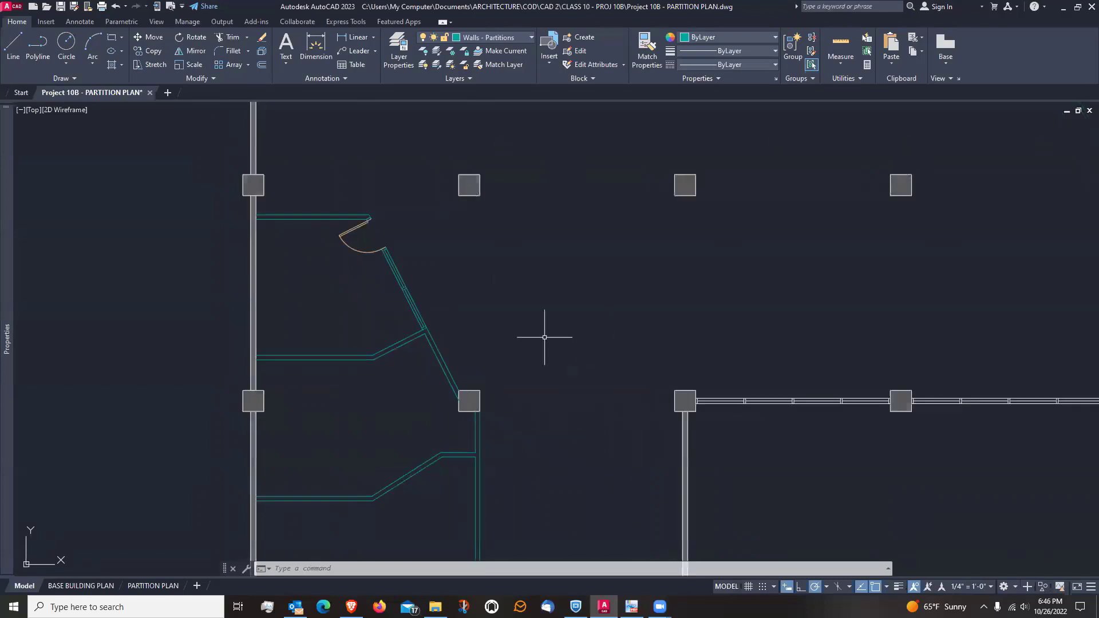
Draw a horizontal line between the facing upper corners of the two columns east of the slanted wall
{"action": "left_click", "coordinate": [12, 46]}
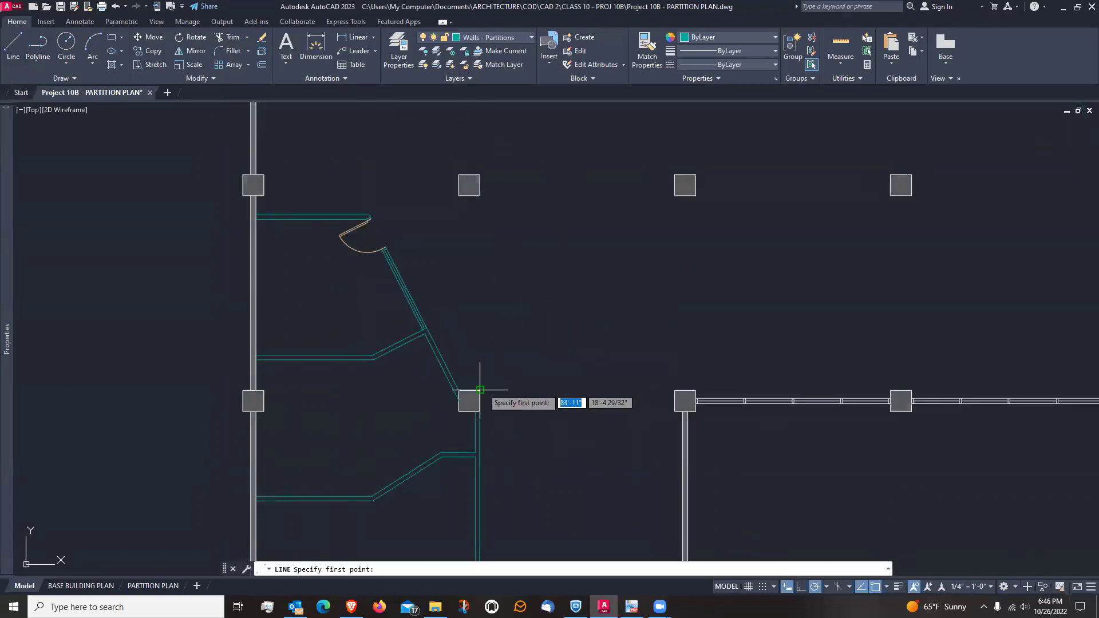
{"action": "left_click", "coordinate": [480, 390]}
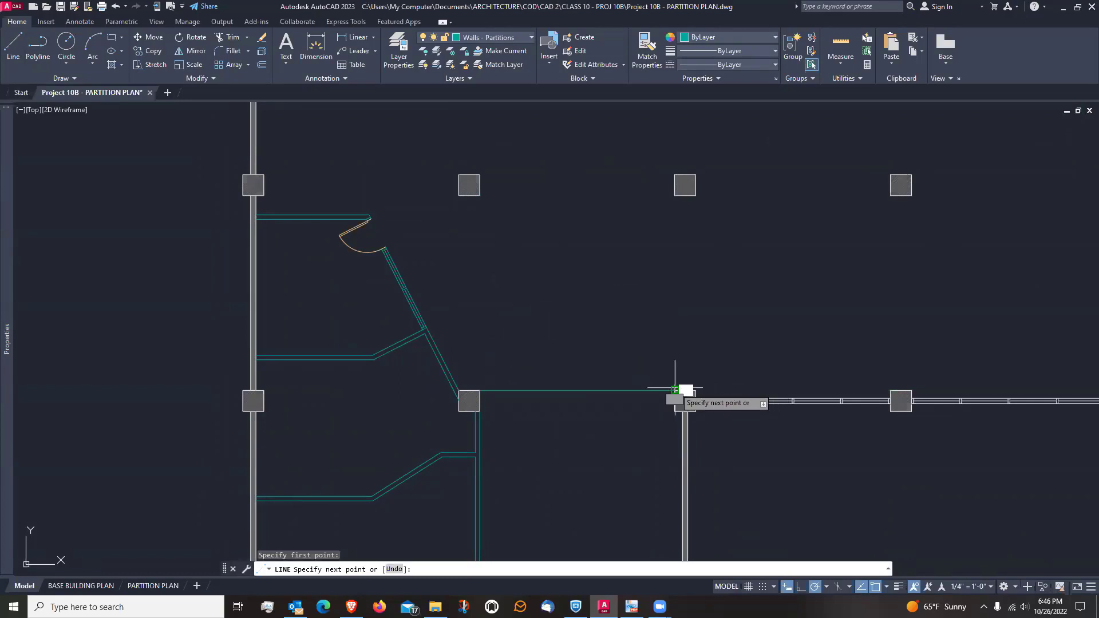
{"action": "left_click", "coordinate": [675, 390]}
{"action": "key", "text": "Return"}
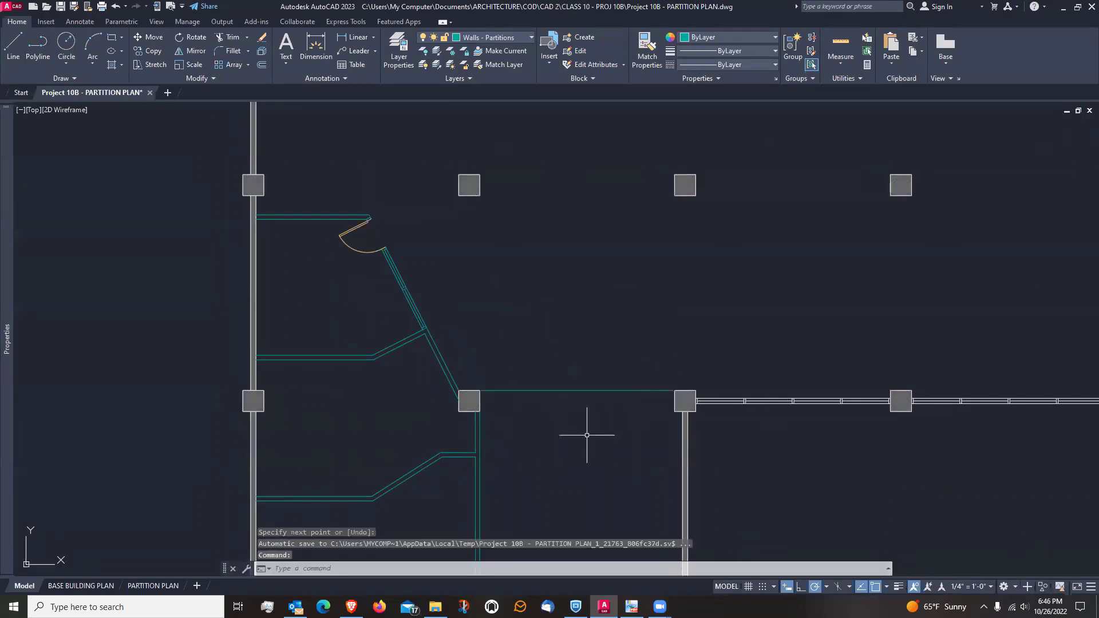
Offset the new line between the columns 5" downward to form the second face of the partition
{"action": "type", "text": "o"}
{"action": "key", "text": "Return"}
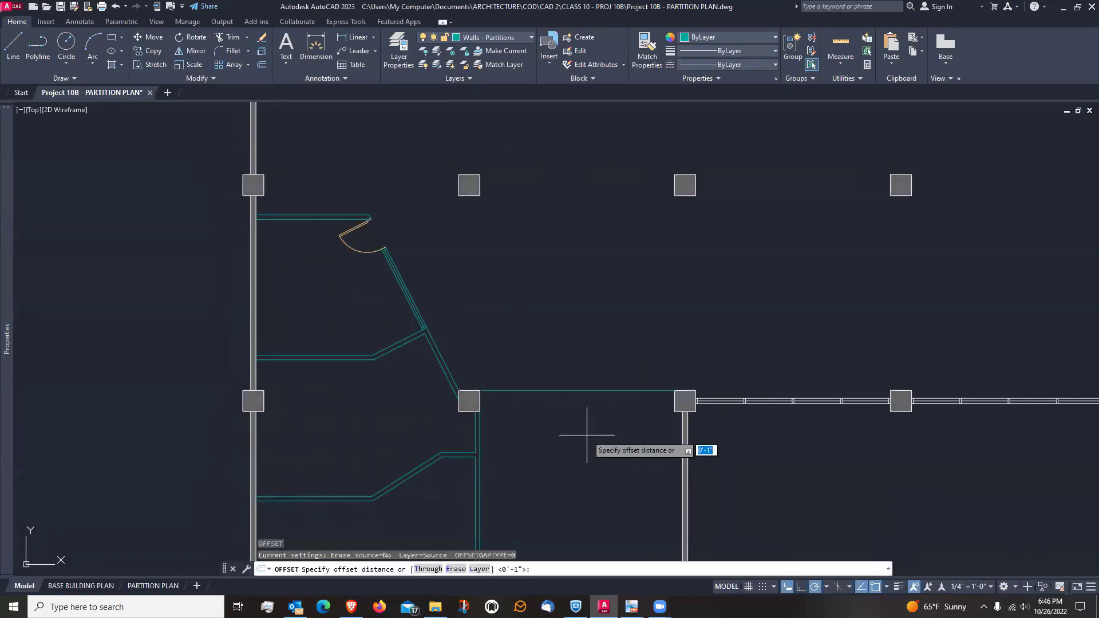
{"action": "type", "text": "5"}
{"action": "key", "text": "Return"}
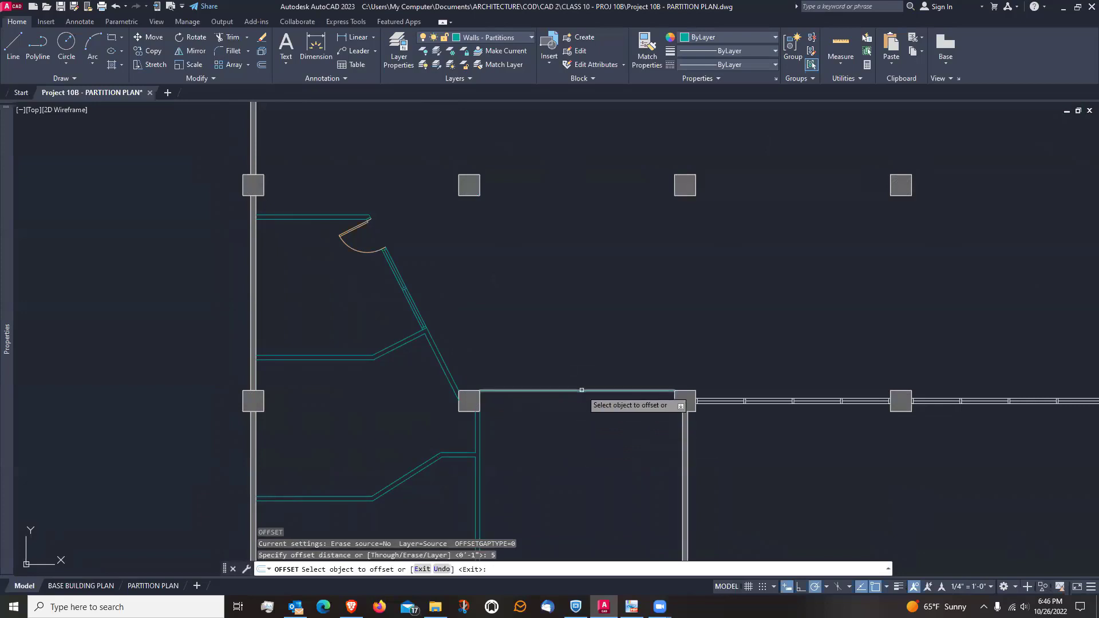
{"action": "left_click", "coordinate": [581, 391]}
{"action": "left_click", "coordinate": [580, 414]}
{"action": "key", "text": "Return"}
Draw a jamb line across the new partition 2" from the column at its east end
{"action": "scroll", "coordinate": [580, 404], "scroll_direction": "up", "scroll_amount": 2}
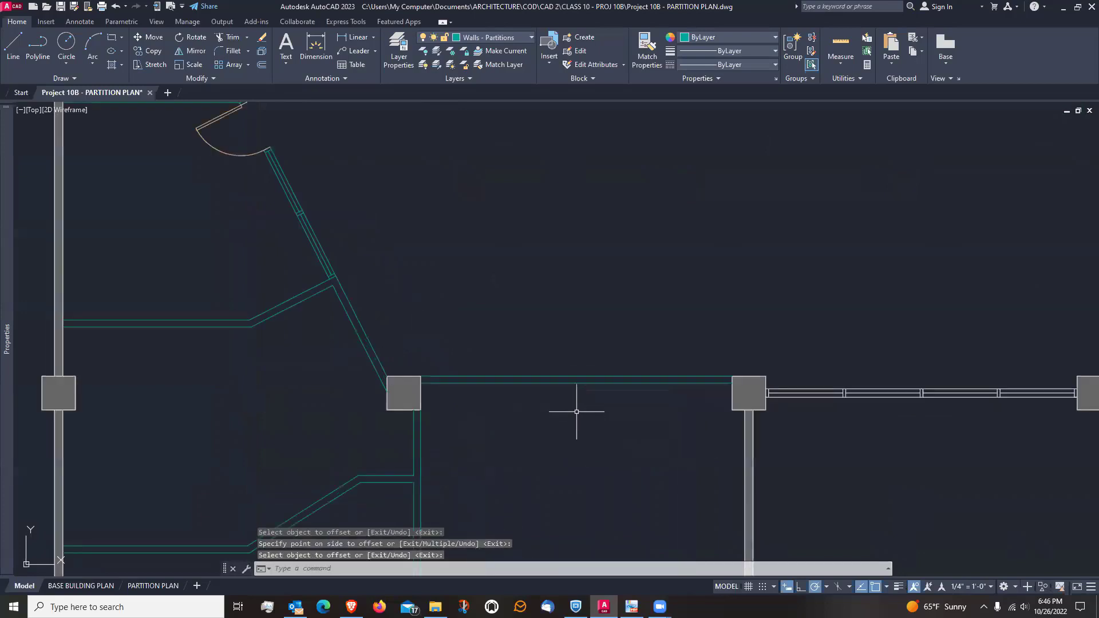
{"action": "scroll", "coordinate": [563, 401], "scroll_direction": "up", "scroll_amount": 2}
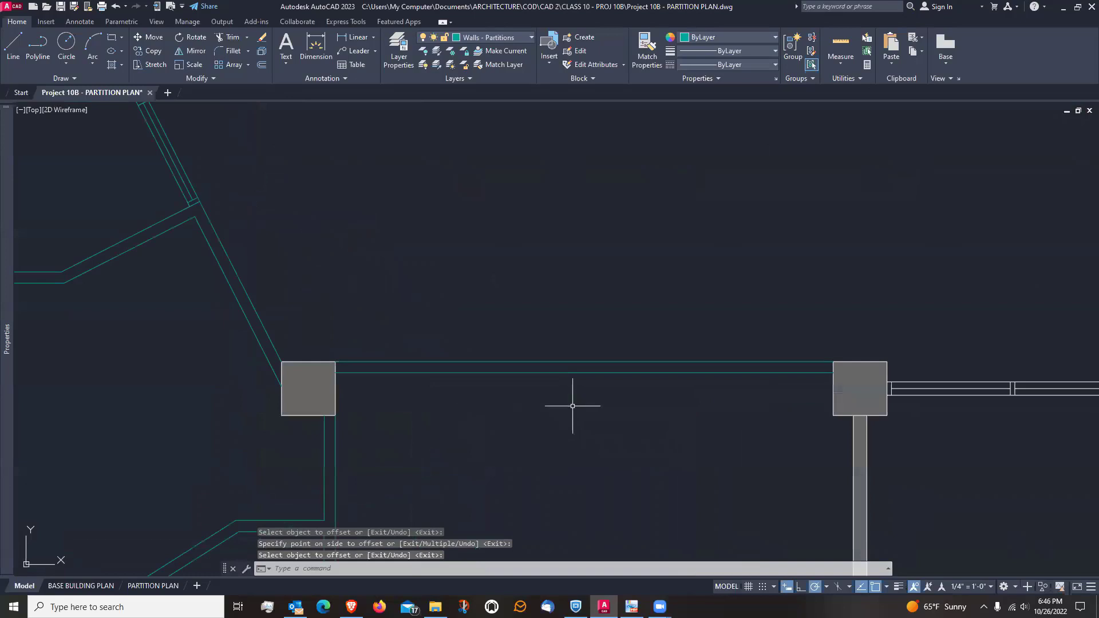
{"action": "middle_click_drag", "start_coordinate": [782, 406], "coordinate": [747, 394]}
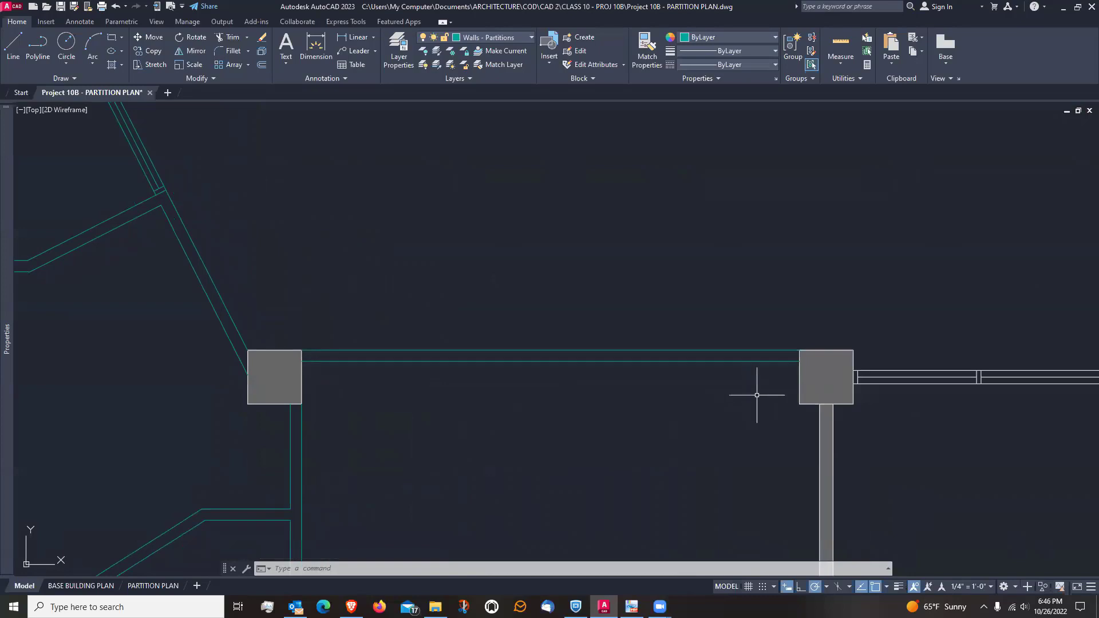
{"action": "type", "text": "l"}
{"action": "key", "text": "Return"}
{"action": "scroll", "coordinate": [800, 358], "scroll_direction": "up", "scroll_amount": 5}
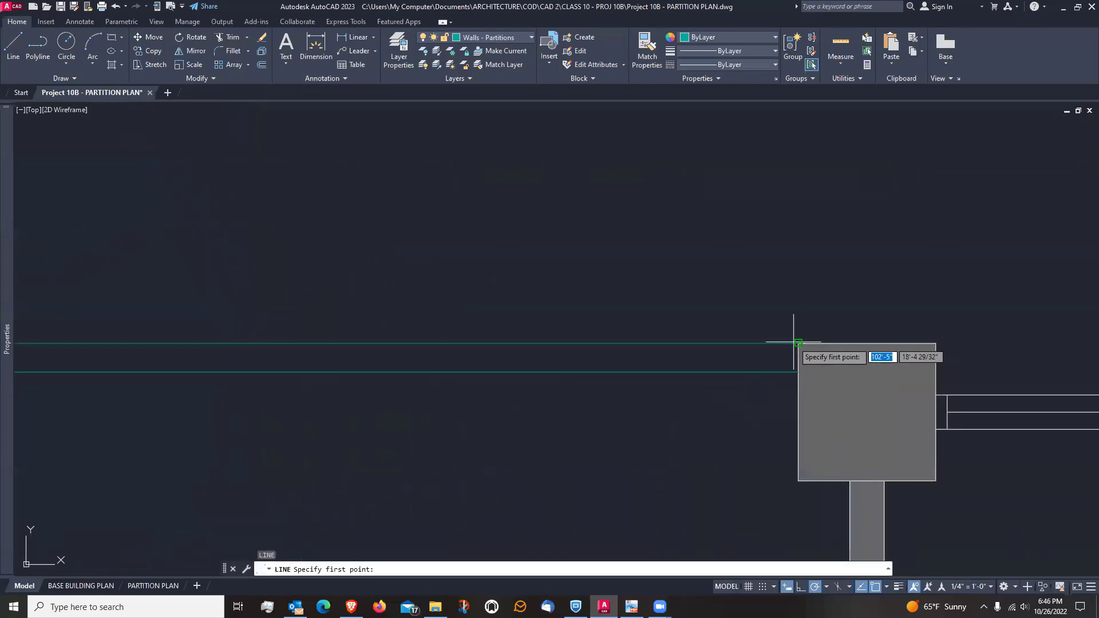
{"action": "type", "text": "2"}
{"action": "key", "text": "Return"}
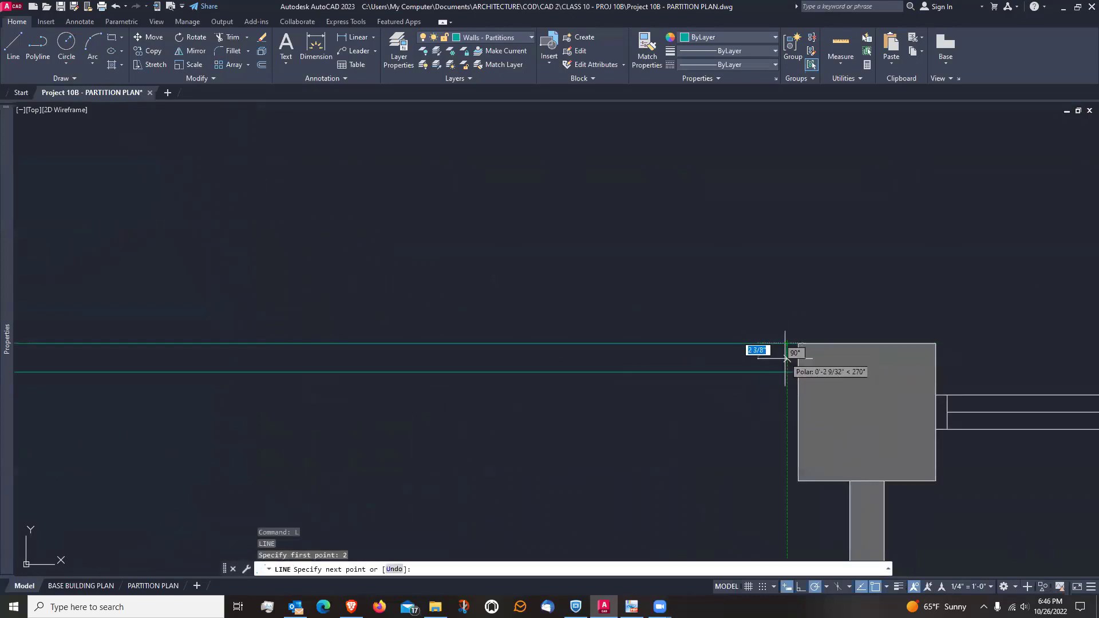
{"action": "left_click", "coordinate": [786, 343]}
{"action": "key", "text": "Return"}
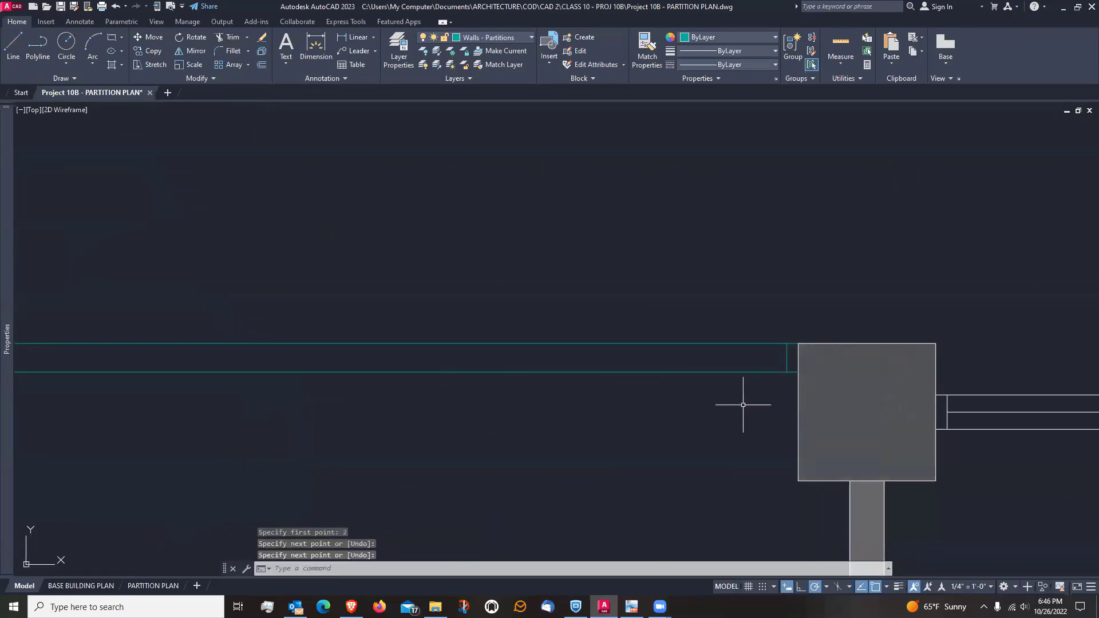
Offset the jamb line 36" away from the east column to mark the door opening's width
{"action": "type", "text": "o"}
{"action": "key", "text": "Return"}
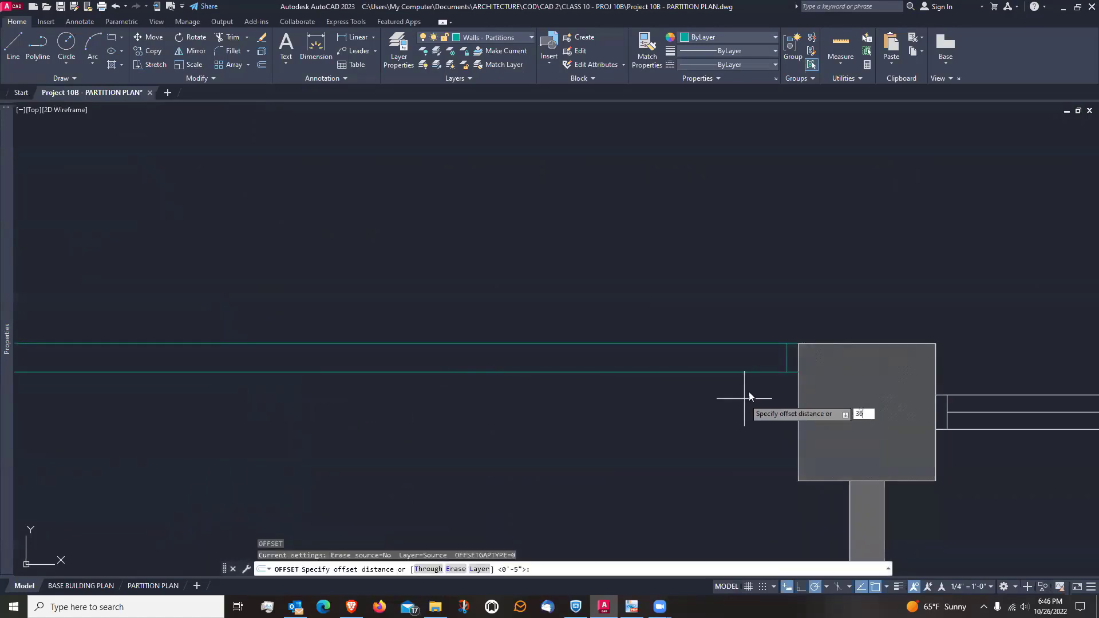
{"action": "type", "text": "36"}
{"action": "key", "text": "Return"}
{"action": "left_click", "coordinate": [786, 356]}
{"action": "left_click", "coordinate": [692, 357]}
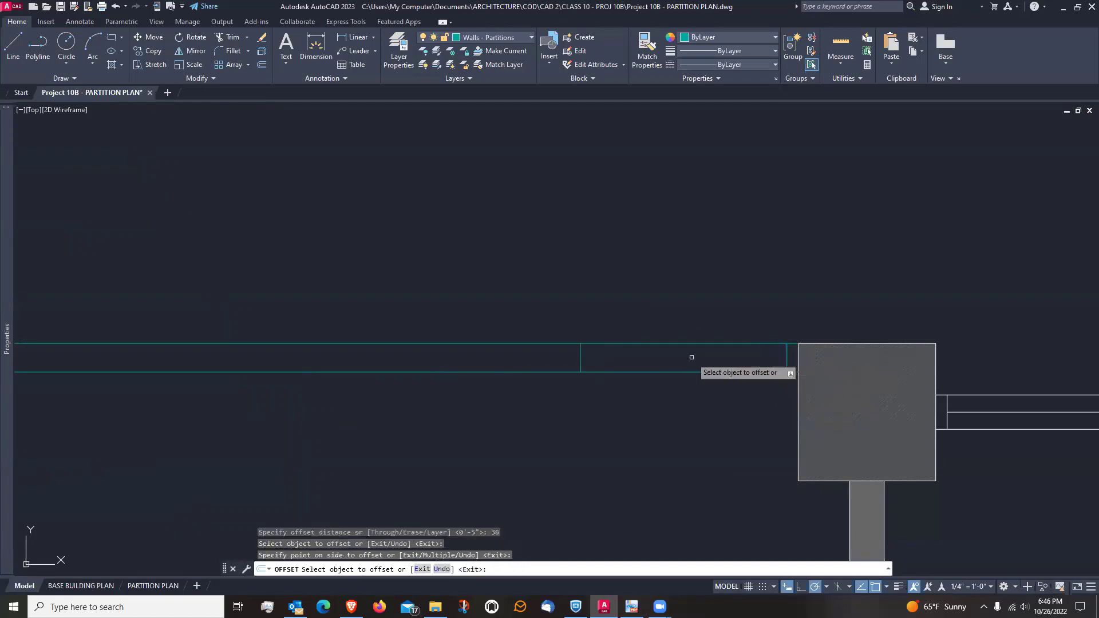
{"action": "key", "text": "Return"}
Offset the door opening's west line 2" farther west to form the second jamb
{"action": "key", "text": "Return"}
{"action": "type", "text": "2"}
{"action": "key", "text": "Return"}
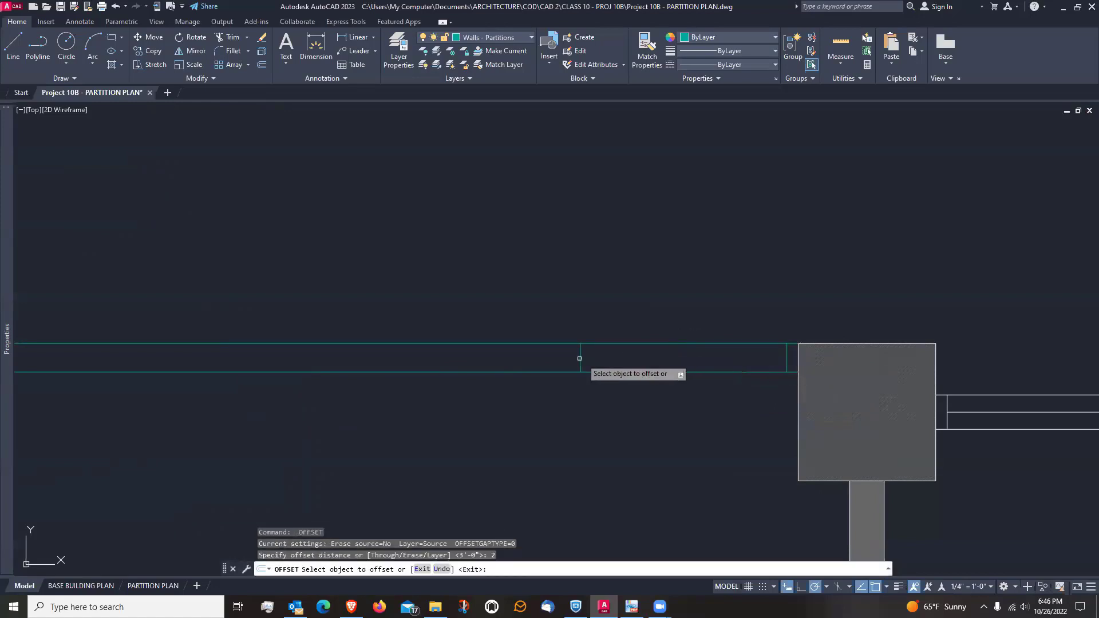
{"action": "left_click", "coordinate": [579, 358]}
{"action": "left_click", "coordinate": [565, 362]}
{"action": "key", "text": "Return"}
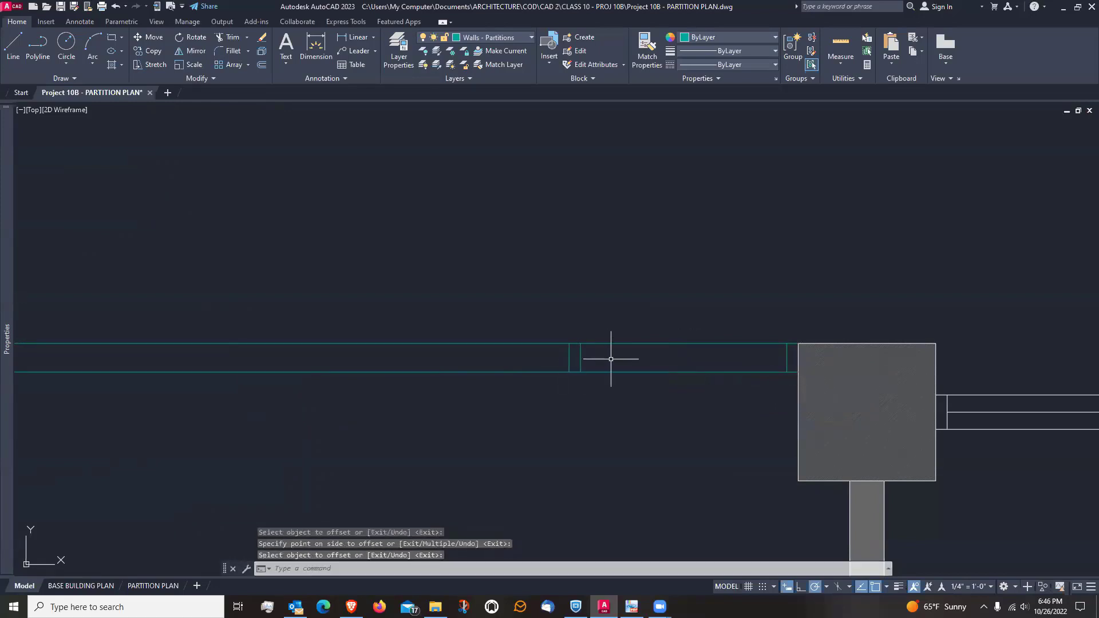
Trim both faces of the partition between the two jambs to open the doorway beside the east column
{"action": "scroll", "coordinate": [641, 355], "scroll_direction": "down", "scroll_amount": 2}
{"action": "left_click", "coordinate": [225, 37]}
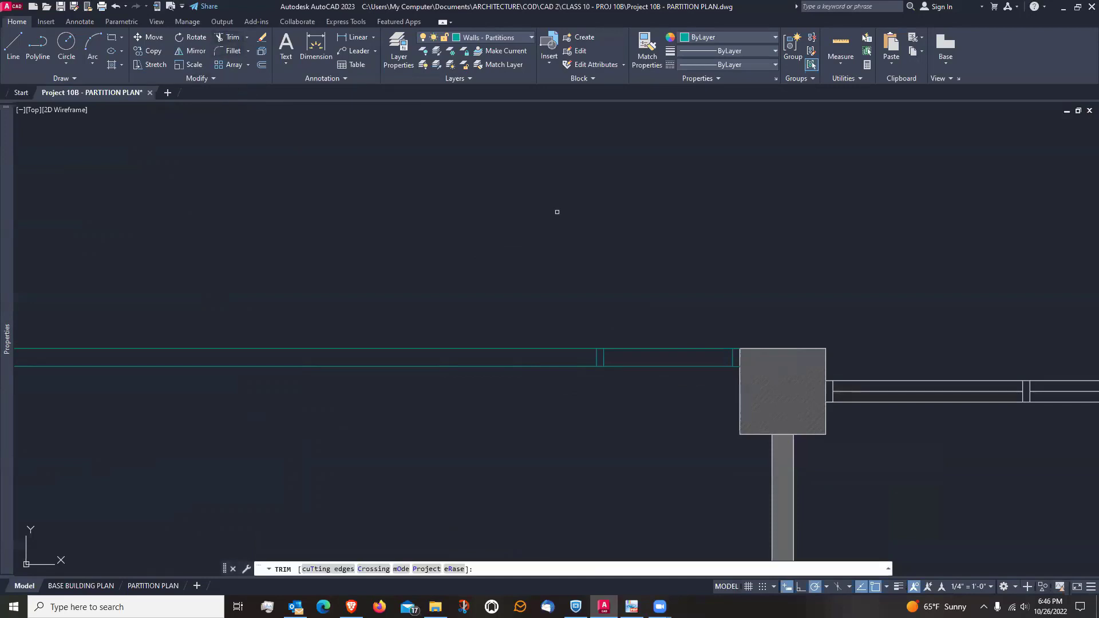
{"action": "left_click_drag", "start_coordinate": [645, 282], "coordinate": [651, 349]}
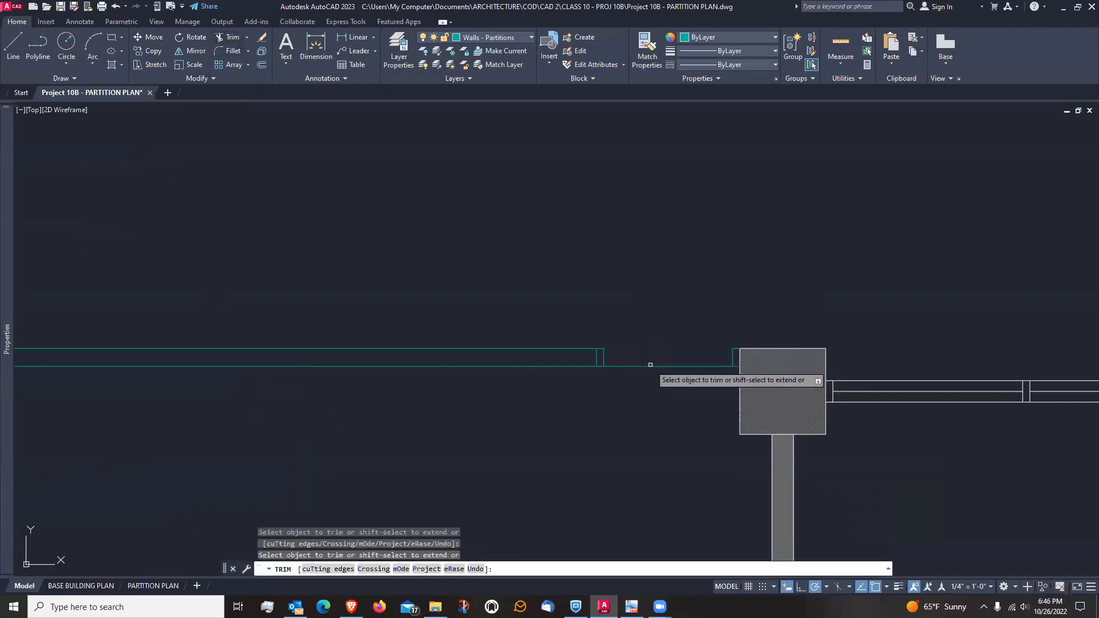
{"action": "left_click", "coordinate": [649, 367]}
{"action": "key", "text": "Return"}
{"action": "middle_click_drag", "start_coordinate": [564, 404], "coordinate": [649, 393]}
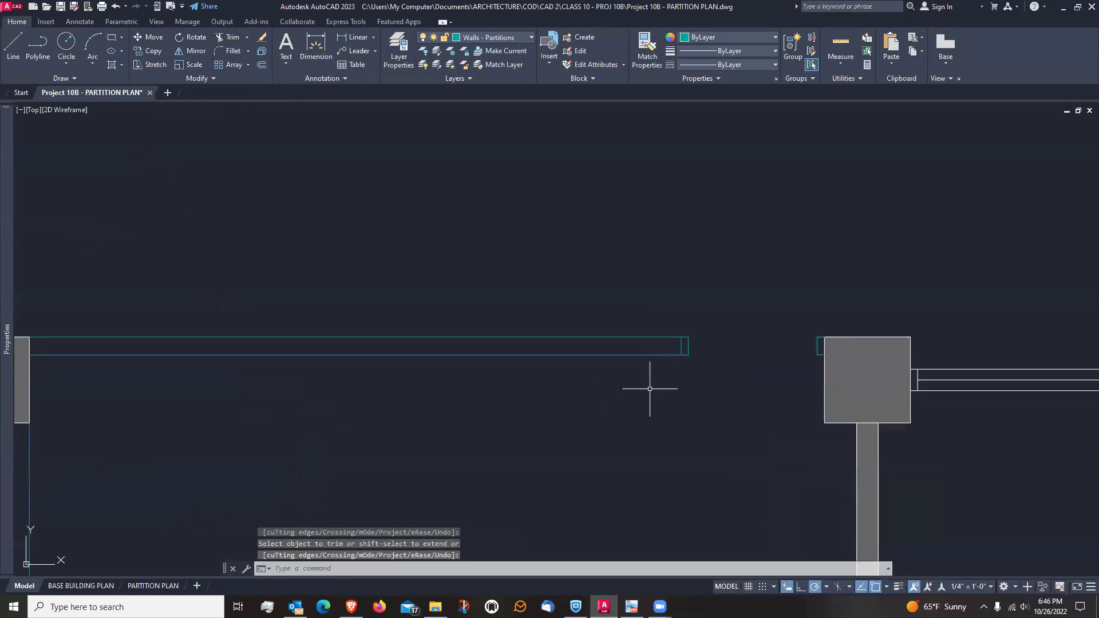
{"action": "scroll", "coordinate": [650, 388], "scroll_direction": "up", "scroll_amount": 2}
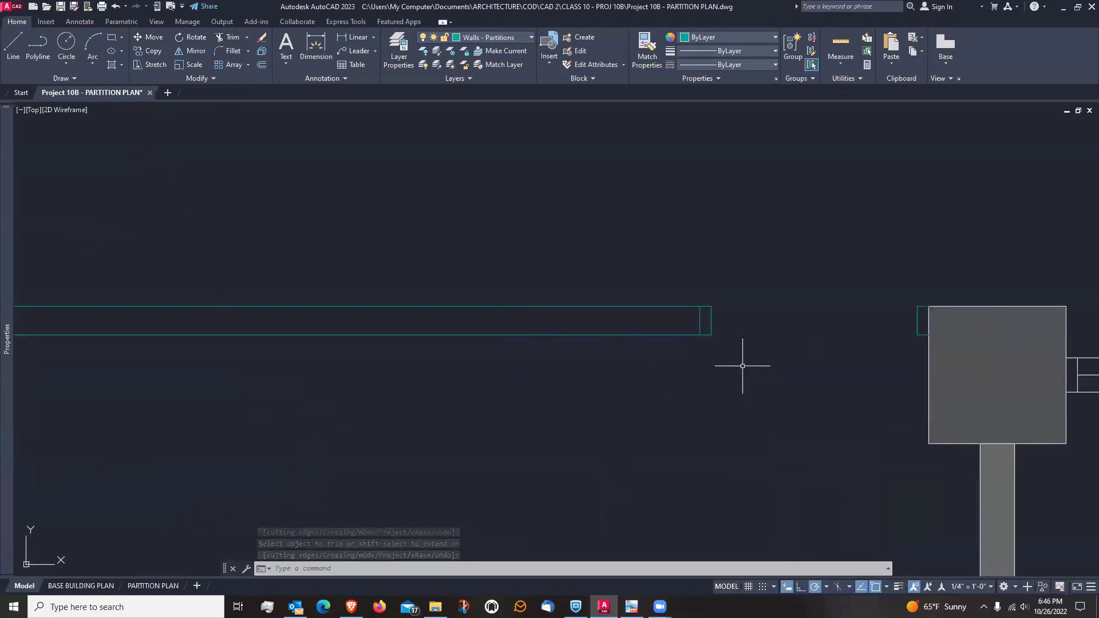
{"action": "key", "text": "Escape"}
{"action": "left_click", "coordinate": [712, 319]}
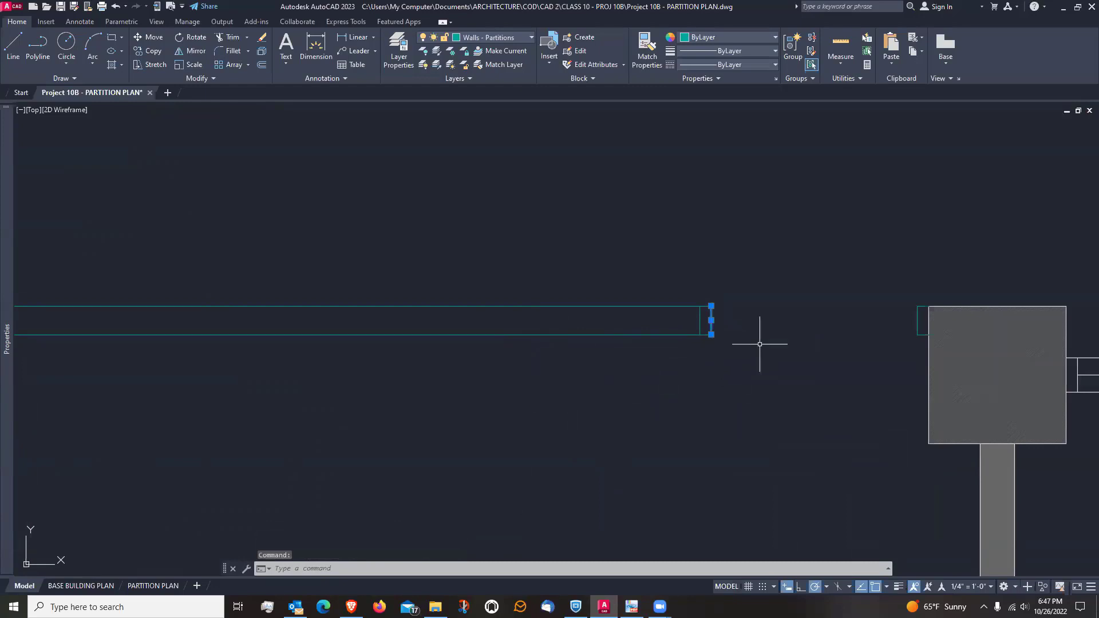
{"action": "key", "text": "Escape"}
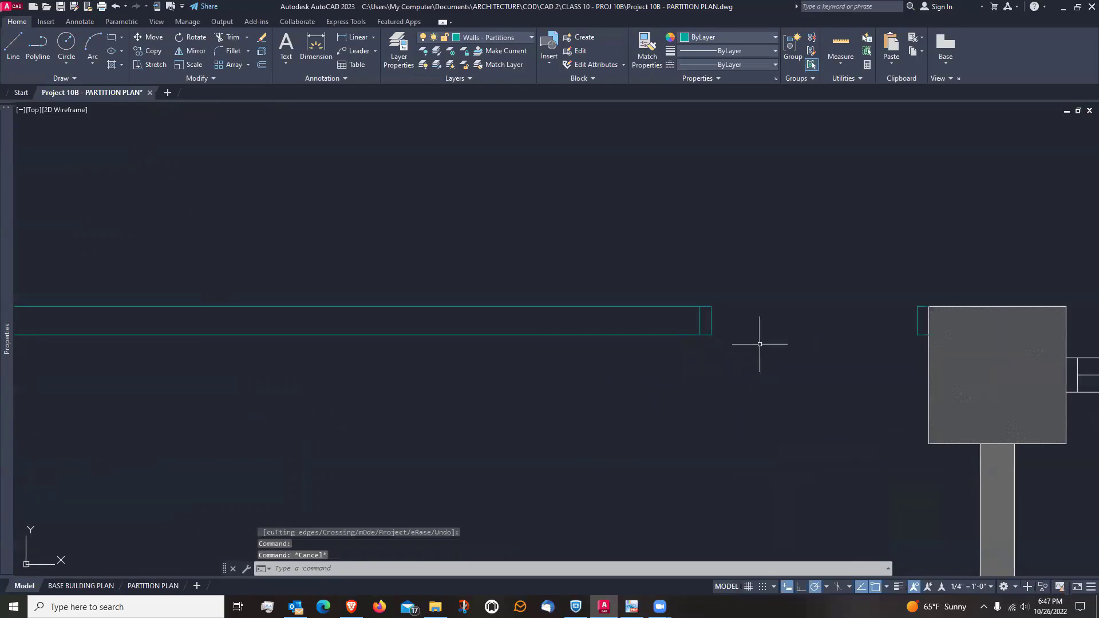
Draw a closet outline starting 2'4" west of the opening on the partition's lower face, 3'1" down and across to the vertical west partition
{"action": "left_click", "coordinate": [13, 44]}
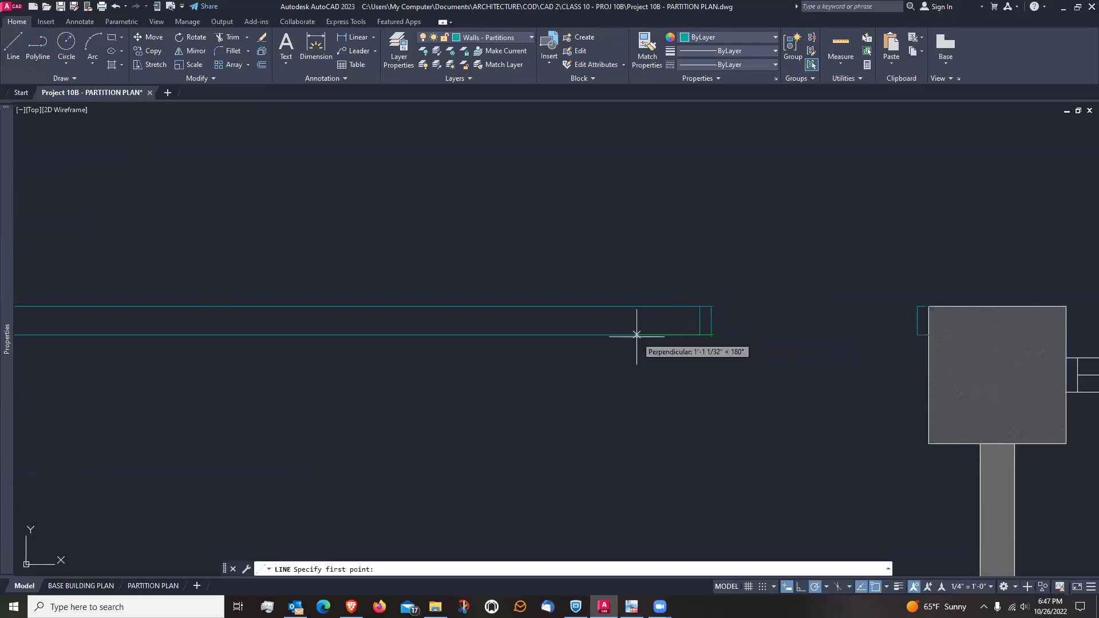
{"action": "type", "text": "2'4"}
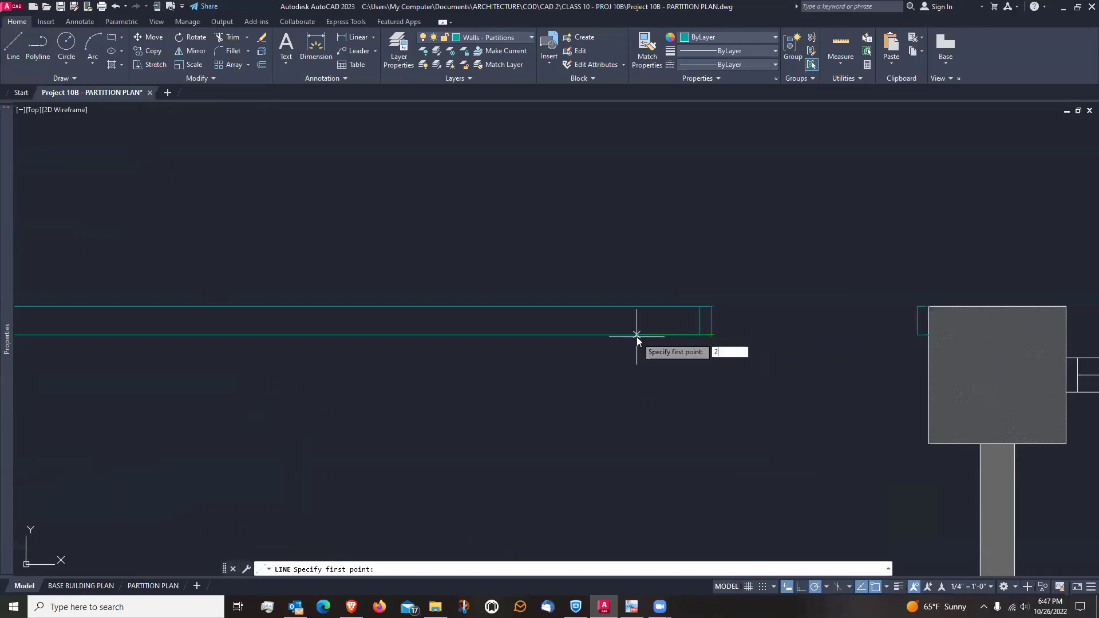
{"action": "key", "text": "Return"}
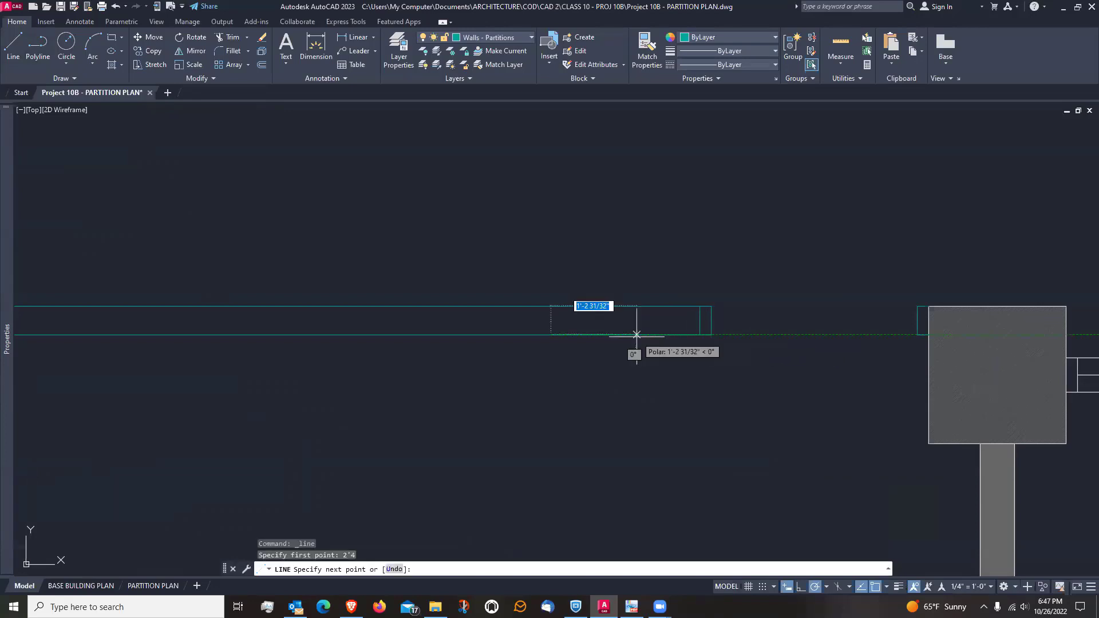
{"action": "scroll", "coordinate": [636, 320], "scroll_direction": "down", "scroll_amount": 2}
{"action": "scroll", "coordinate": [608, 362], "scroll_direction": "up", "scroll_amount": 2}
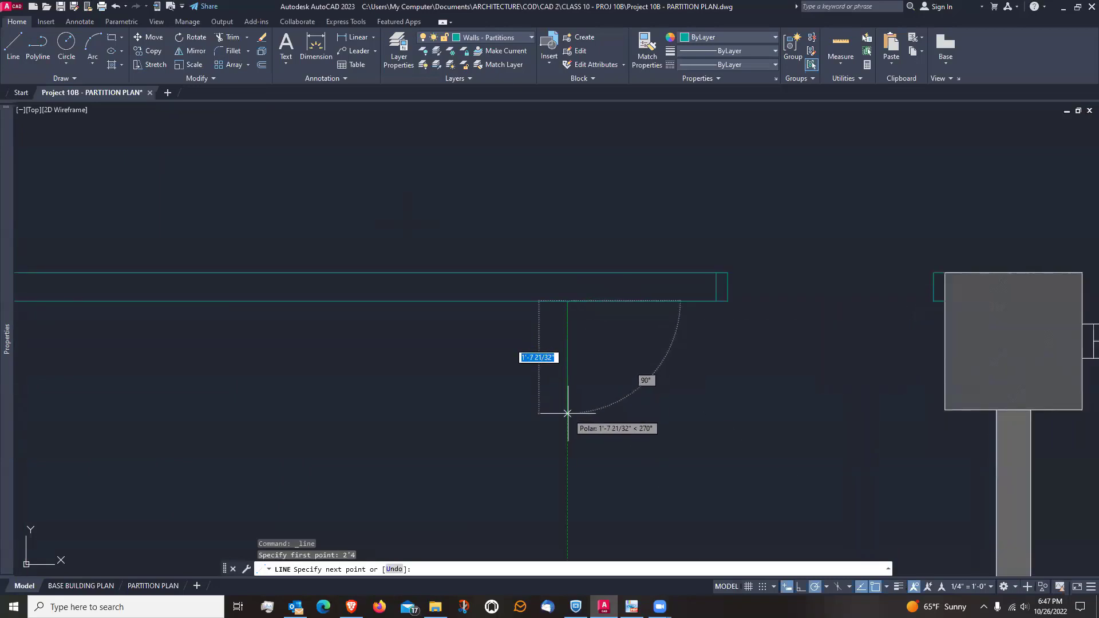
{"action": "type", "text": "3'1"}
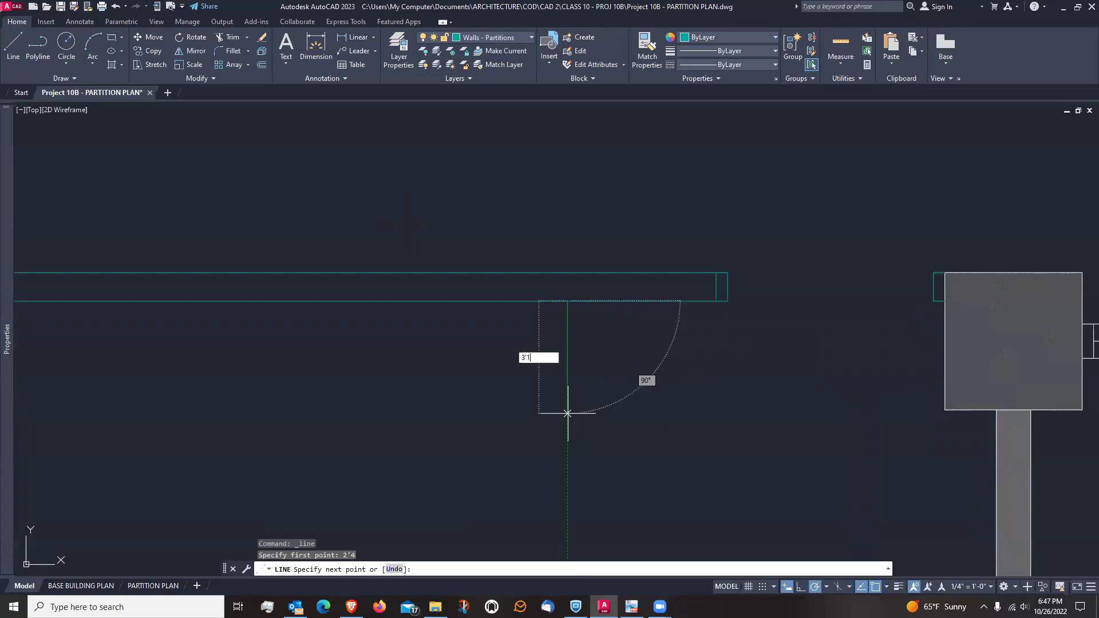
{"action": "key", "text": "Return"}
{"action": "scroll", "coordinate": [601, 290], "scroll_direction": "down", "scroll_amount": 3}
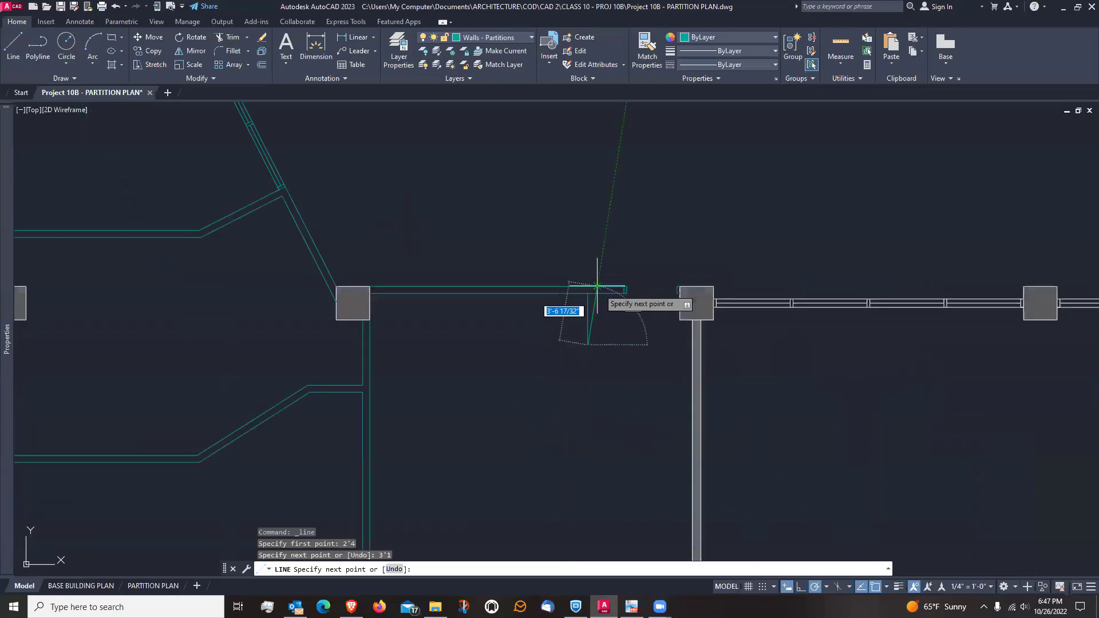
{"action": "left_click", "coordinate": [369, 345]}
{"action": "key", "text": "Return"}
Offset the closet outline's vertical and horizontal lines 5" inward to form the inner wall faces
{"action": "scroll", "coordinate": [533, 308], "scroll_direction": "up", "scroll_amount": 2}
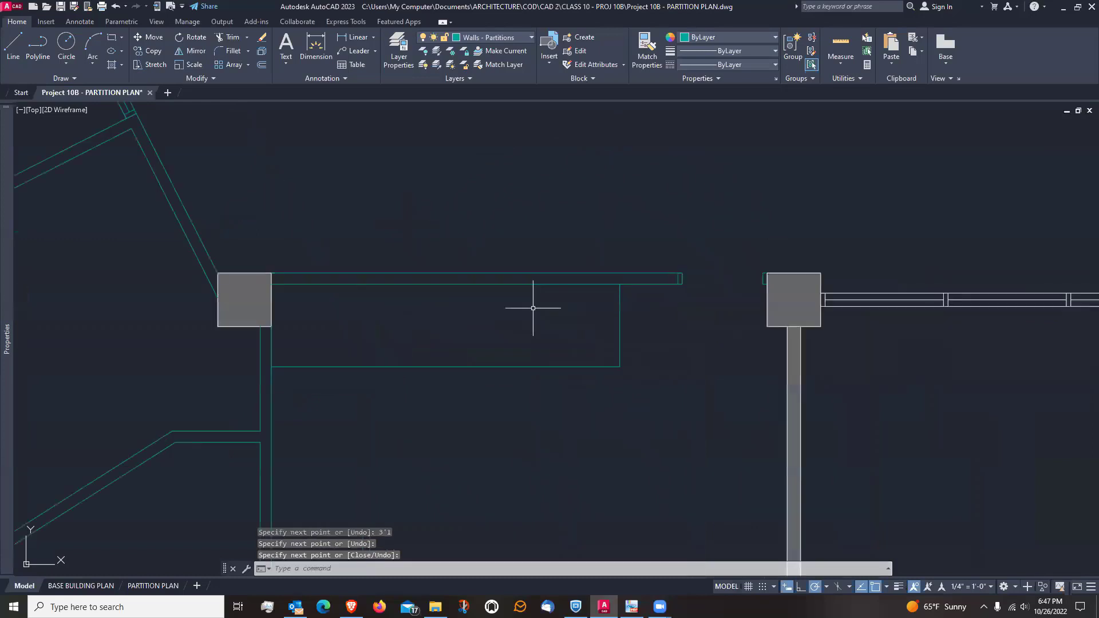
{"action": "type", "text": "o"}
{"action": "key", "text": "Return"}
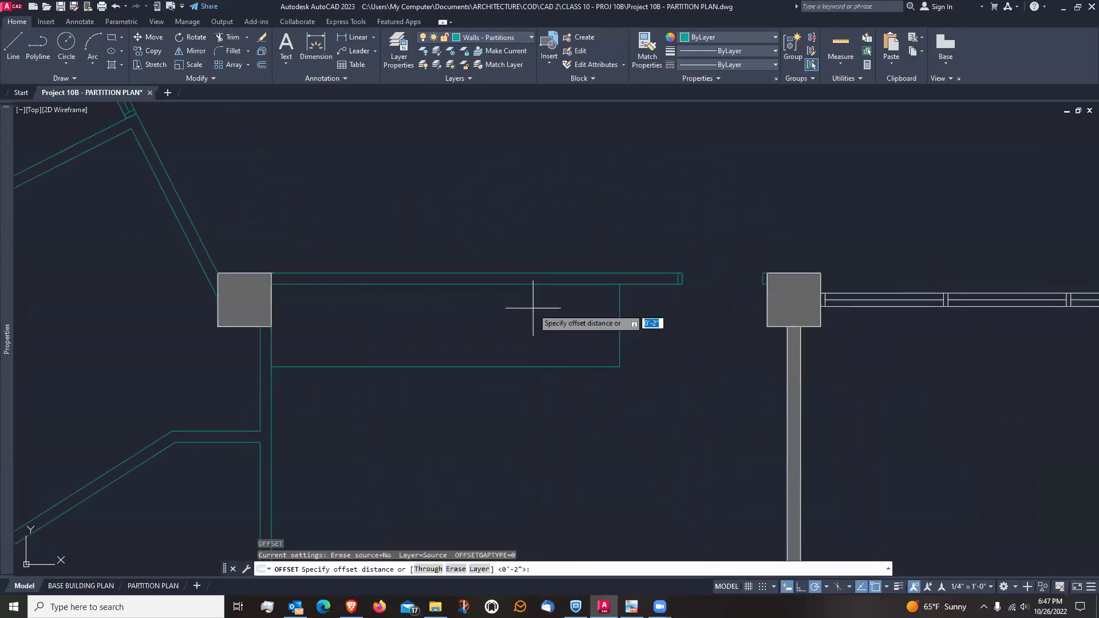
{"action": "type", "text": "5"}
{"action": "key", "text": "Return"}
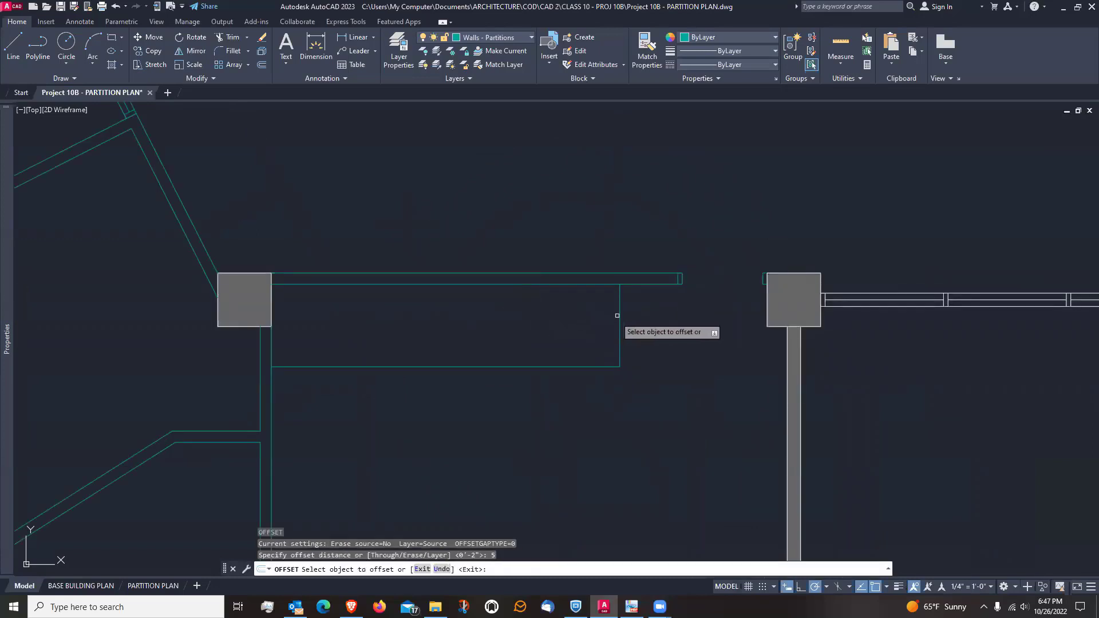
{"action": "left_click", "coordinate": [619, 316]}
{"action": "left_click", "coordinate": [583, 341]}
{"action": "left_click", "coordinate": [581, 367]}
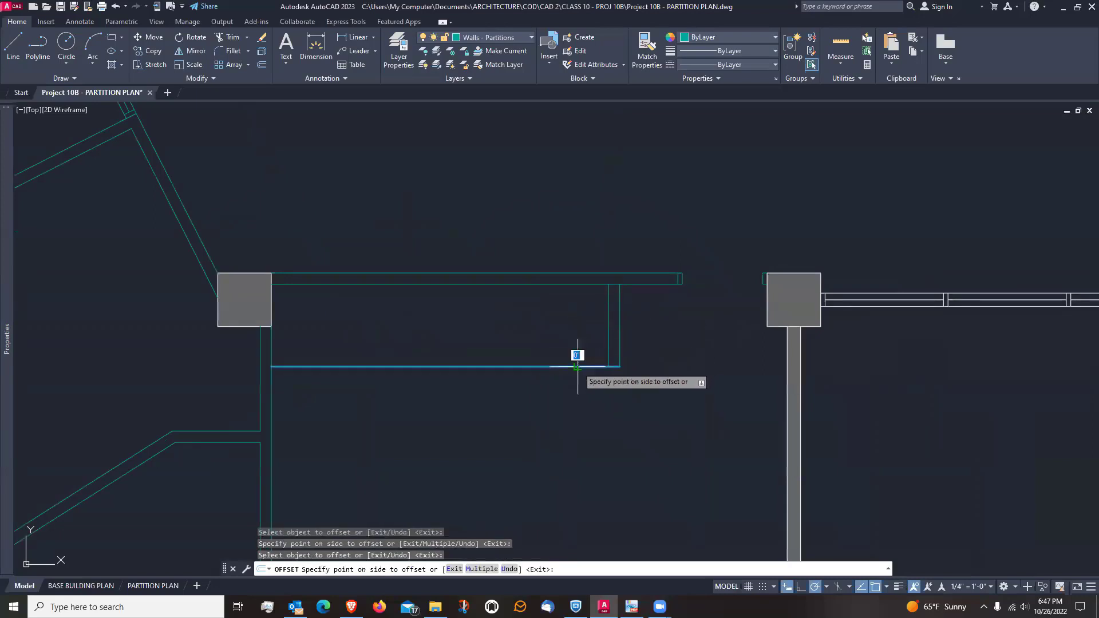
{"action": "left_click", "coordinate": [577, 352]}
{"action": "key", "text": "Return"}
Trim the overlapping line ends at the closet's corner and wall junctions to join the walls cleanly
{"action": "left_click", "coordinate": [232, 38]}
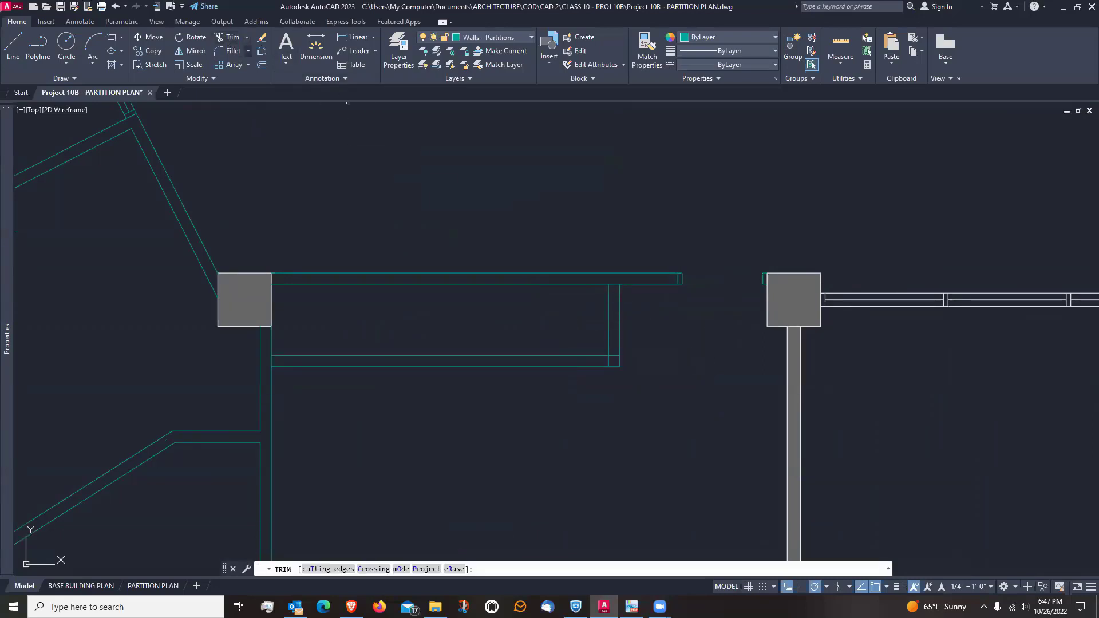
{"action": "left_click", "coordinate": [612, 285]}
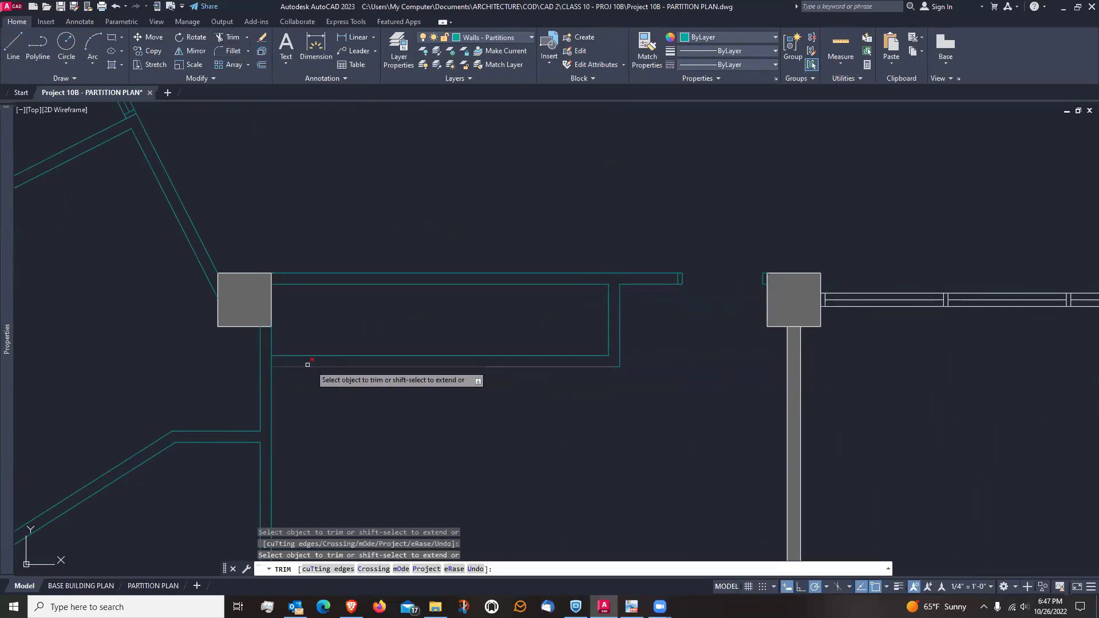
{"action": "key", "text": "Return"}
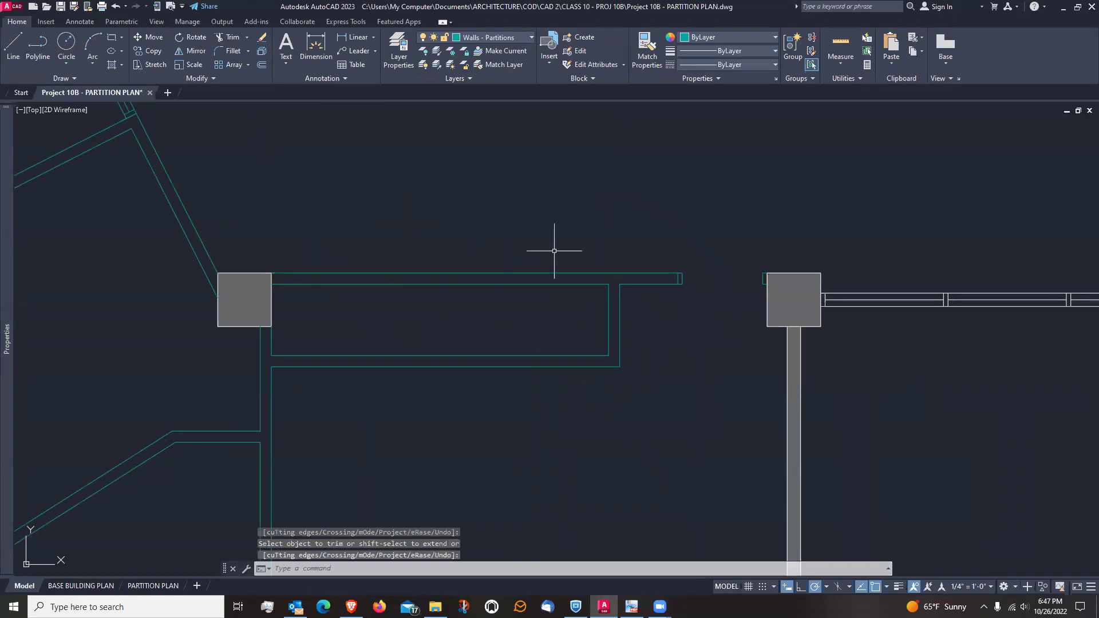
Measure the closet's interior dimensions
{"action": "middle_click_drag", "start_coordinate": [441, 211], "coordinate": [496, 258]}
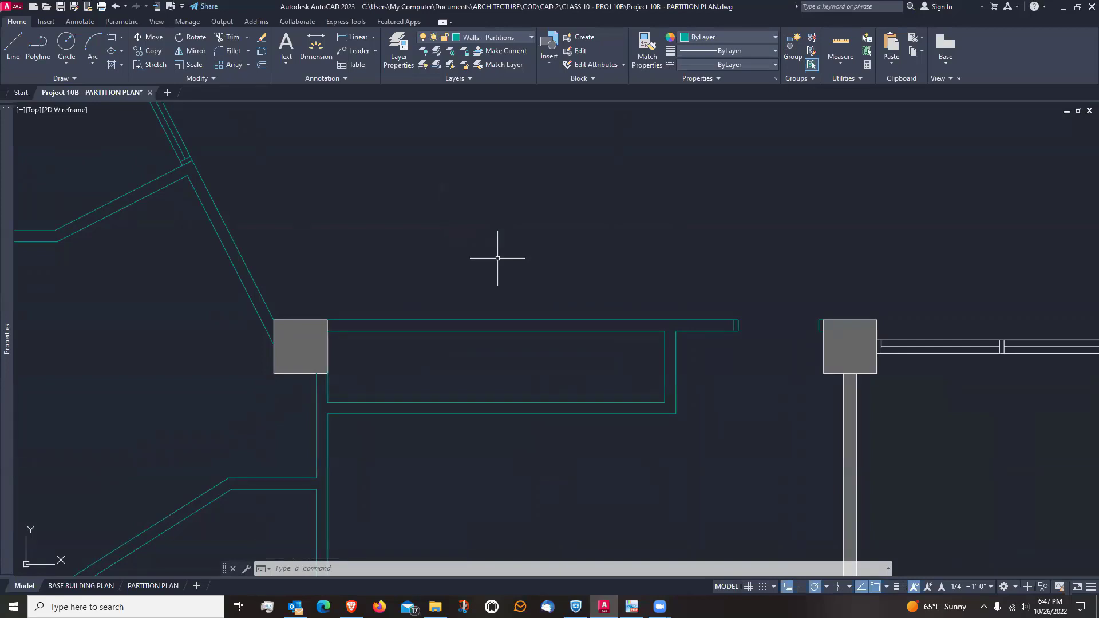
{"action": "left_click", "coordinate": [840, 44]}
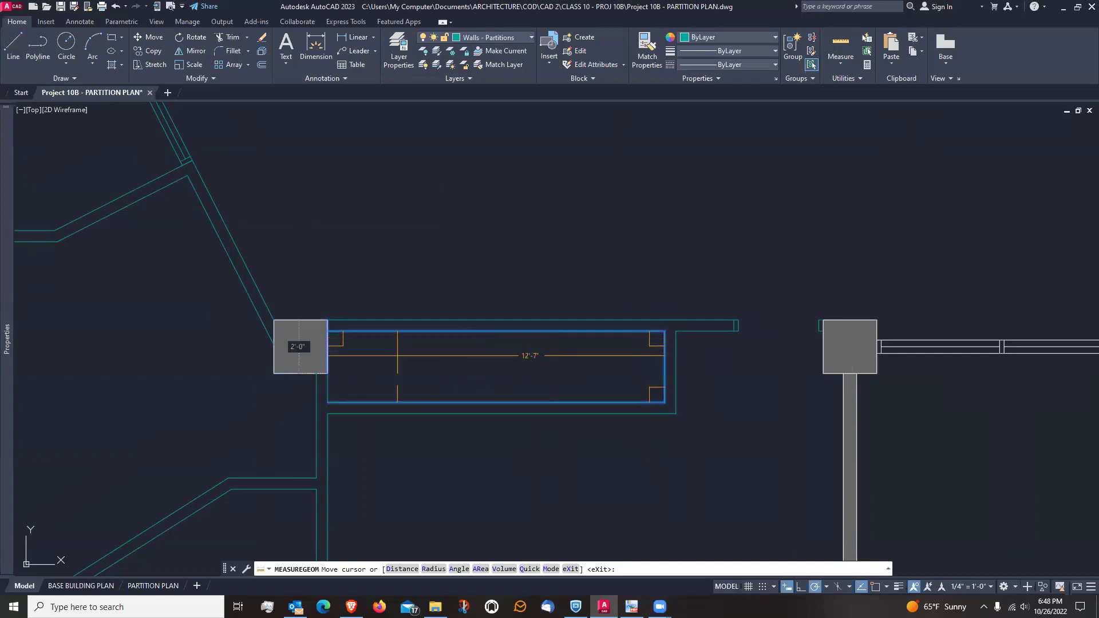
{"action": "key", "text": "Escape"}
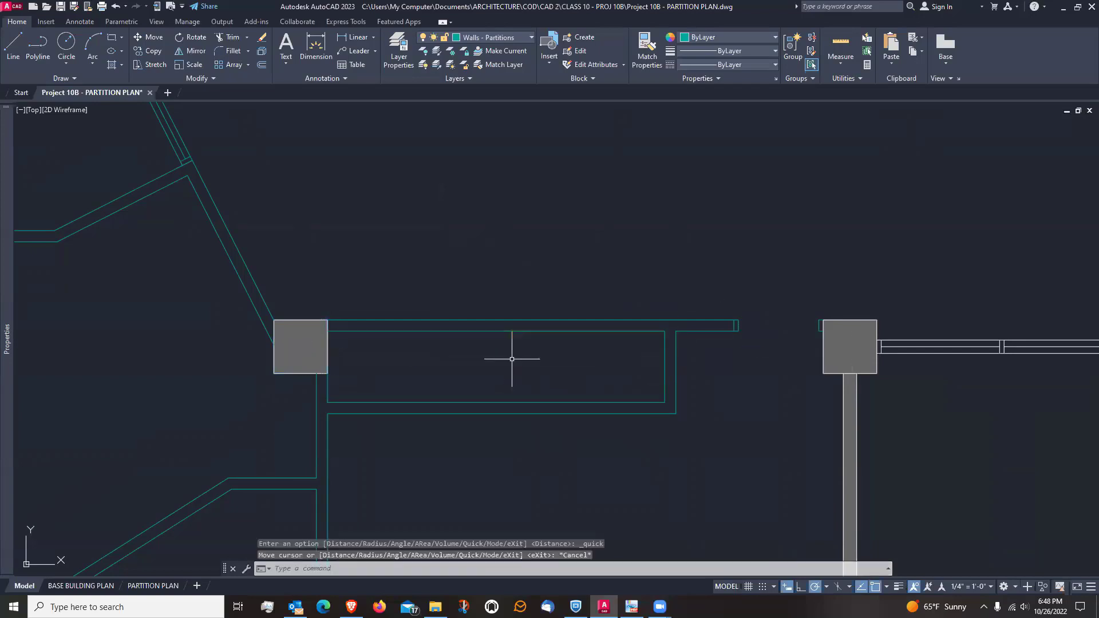
Draw a vertical centerline from the midpoint of the closet's lower inner face up past the partition
{"action": "left_click", "coordinate": [14, 50]}
{"action": "left_click", "coordinate": [496, 402]}
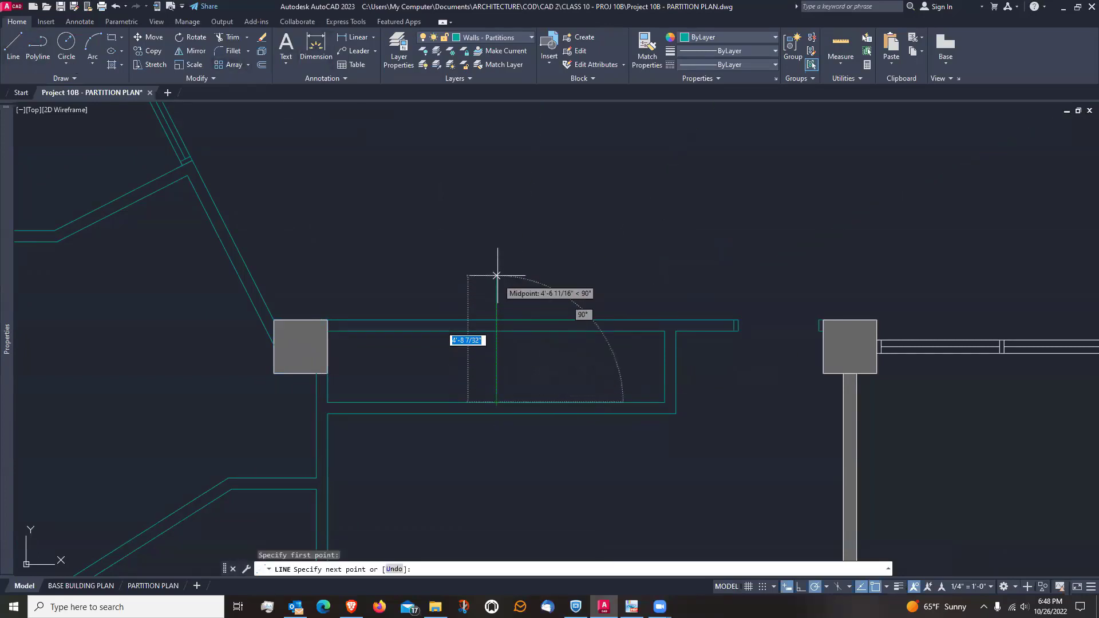
{"action": "left_click", "coordinate": [496, 241]}
{"action": "key", "text": "Escape"}
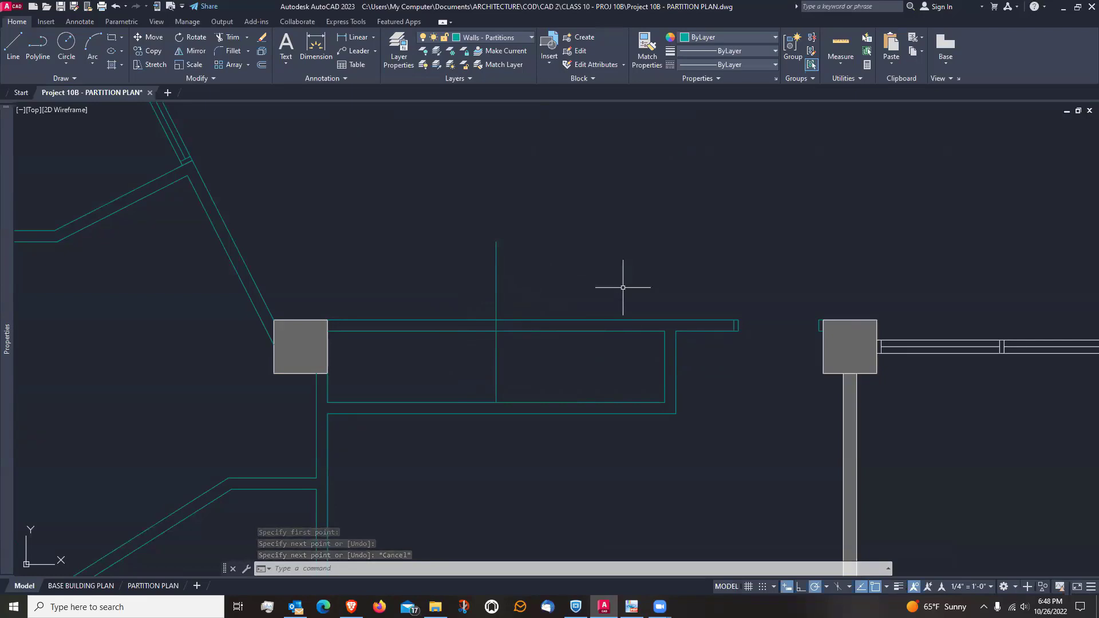
Offset the closet's centerline 6' to both sides to mark the edges of the closet opening
{"action": "type", "text": "o"}
{"action": "key", "text": "Return"}
{"action": "type", "text": "6"}
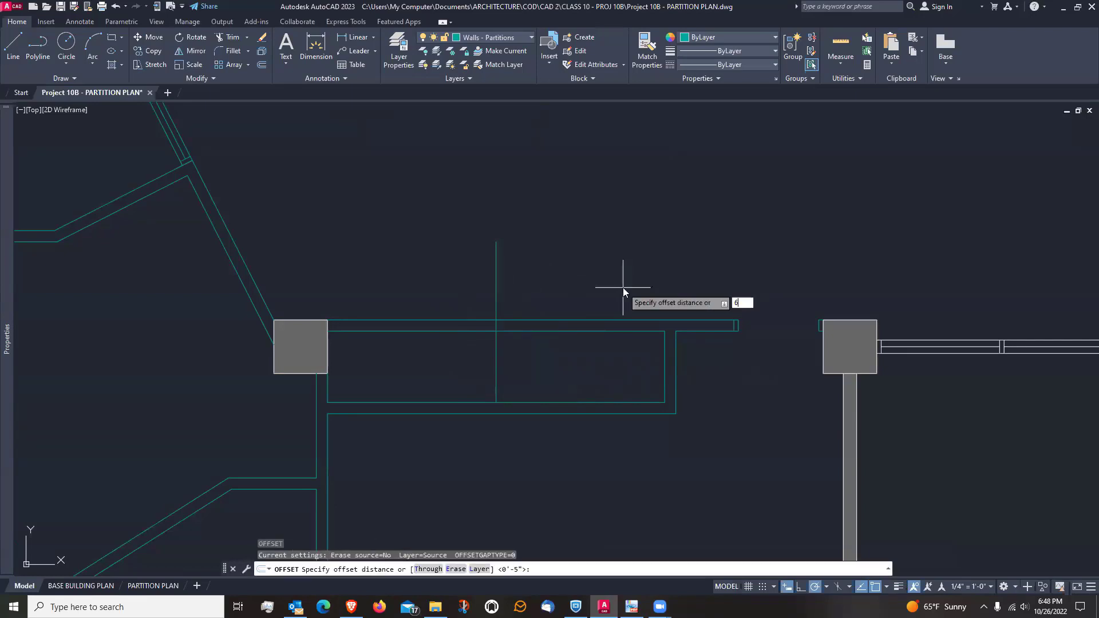
{"action": "key", "text": "Return"}
{"action": "left_click", "coordinate": [496, 309]}
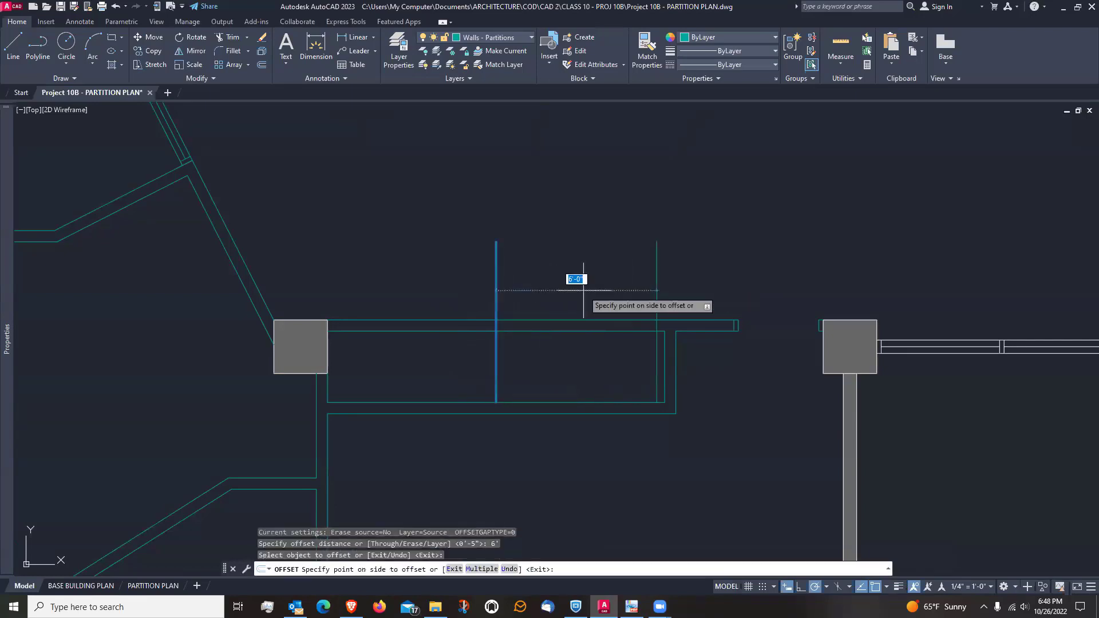
{"action": "left_click", "coordinate": [569, 286]}
{"action": "left_click", "coordinate": [496, 290]}
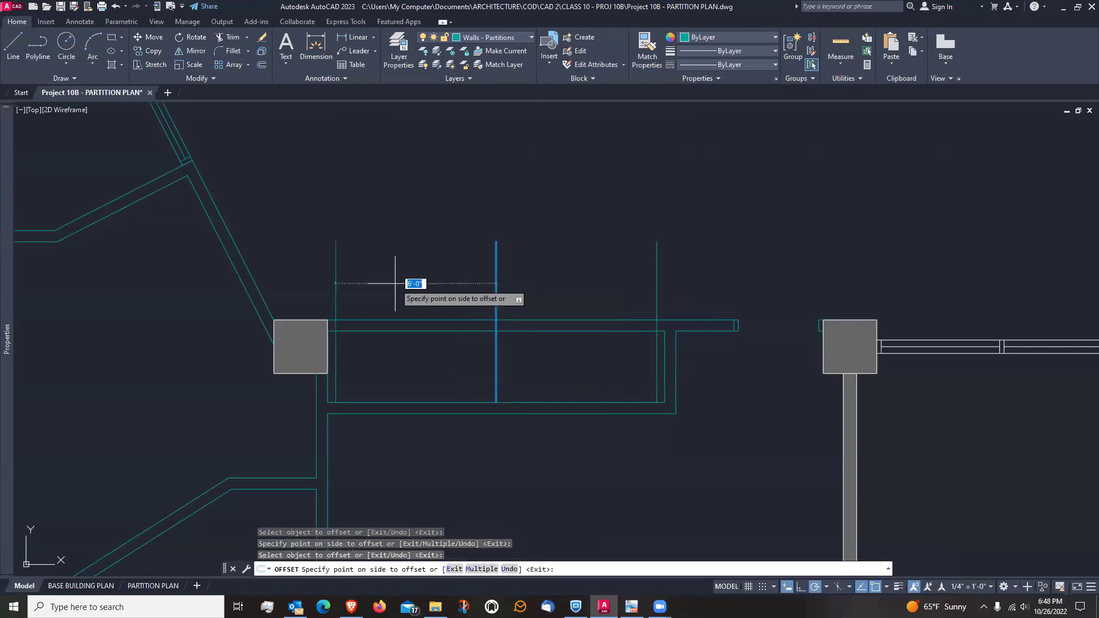
{"action": "left_click", "coordinate": [395, 283]}
{"action": "key", "text": "Return"}
Erase the closet's original centerline between the two offset lines
{"action": "type", "text": "e"}
{"action": "key", "text": "Return"}
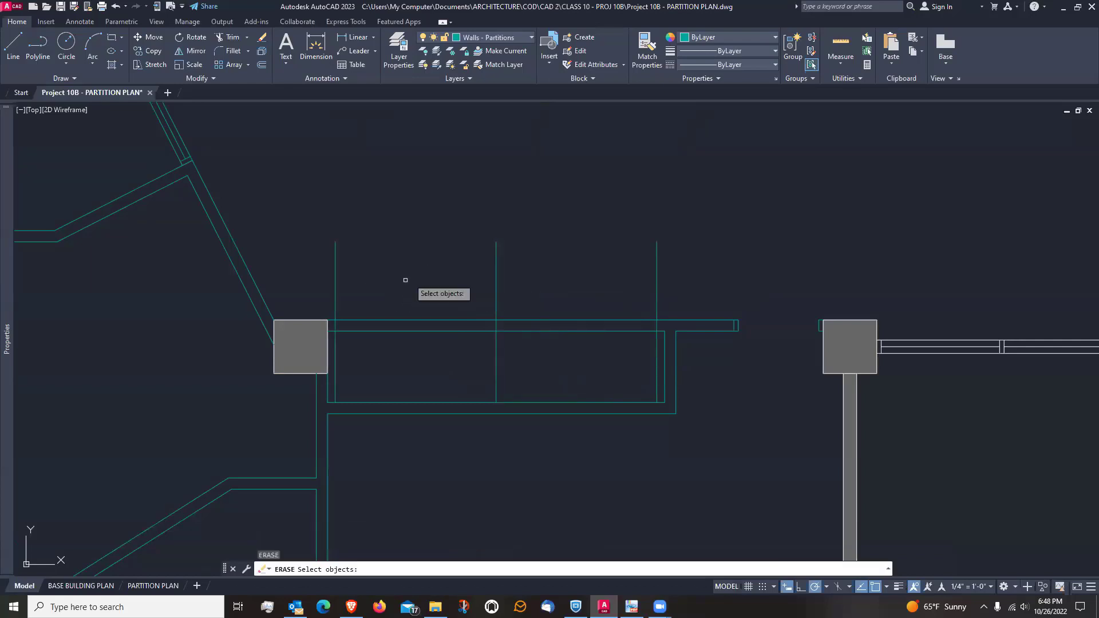
{"action": "left_click", "coordinate": [522, 289]}
{"action": "left_click", "coordinate": [467, 252]}
{"action": "key", "text": "Return"}
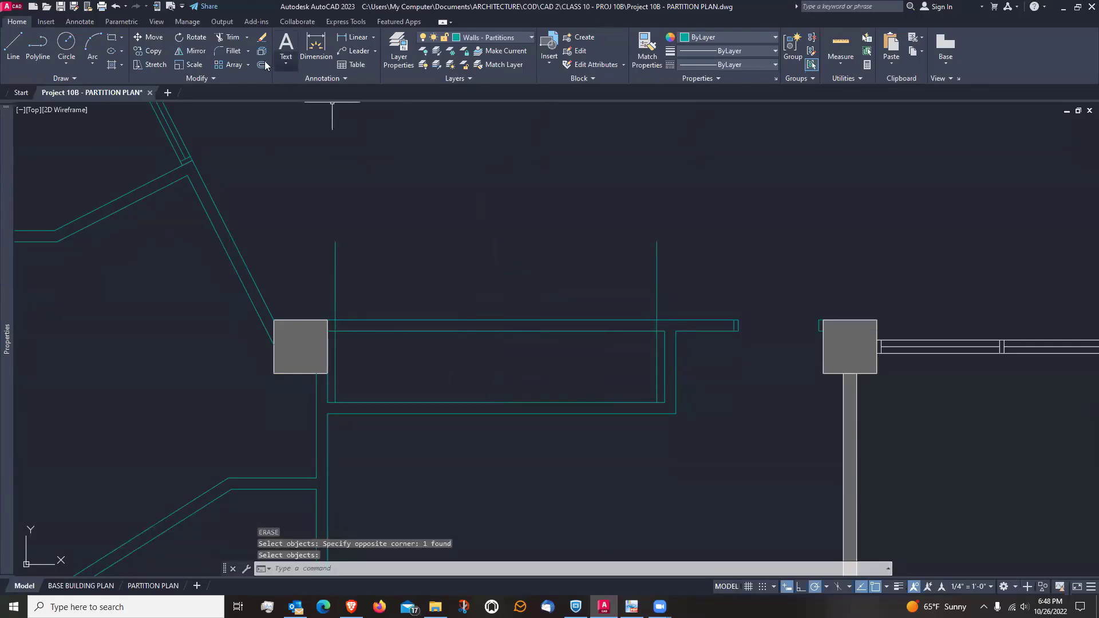
Trim the partition faces between the two offset lines and cut those lines back to the wall's thickness as closet jambs
{"action": "left_click", "coordinate": [228, 37]}
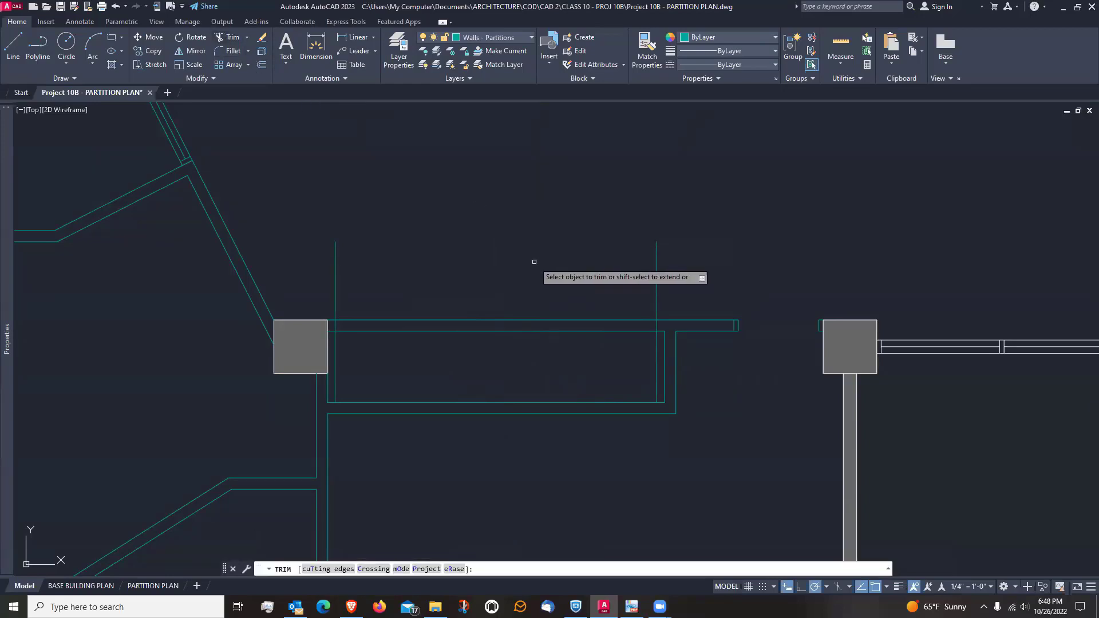
{"action": "left_click", "coordinate": [528, 279]}
{"action": "left_click", "coordinate": [499, 359]}
{"action": "key", "text": "Return"}
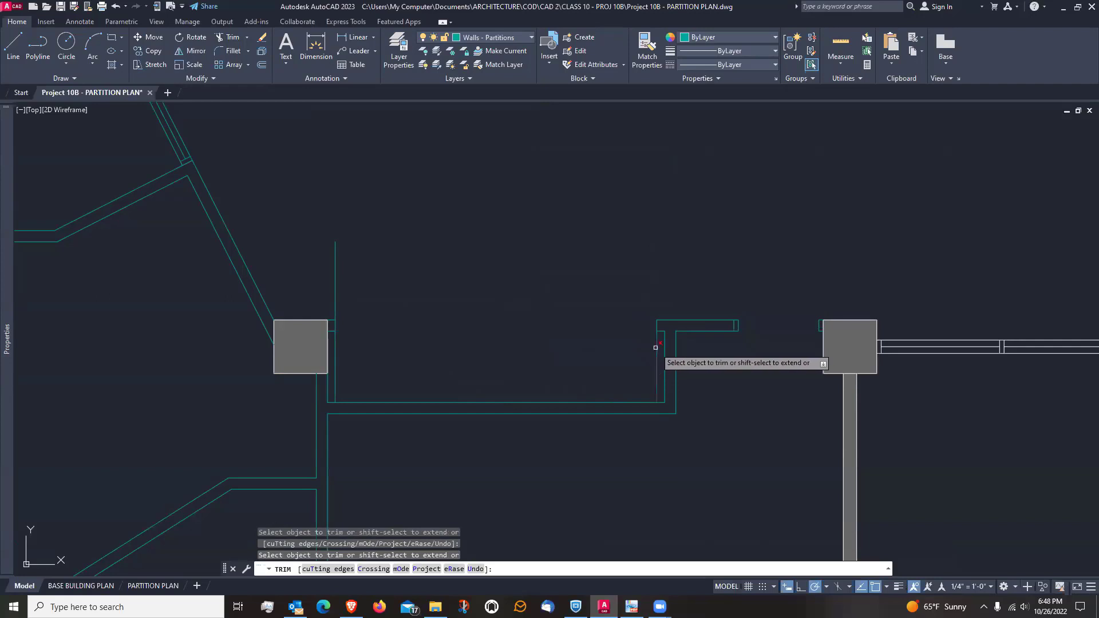
{"action": "left_click", "coordinate": [657, 355]}
{"action": "left_click", "coordinate": [336, 302]}
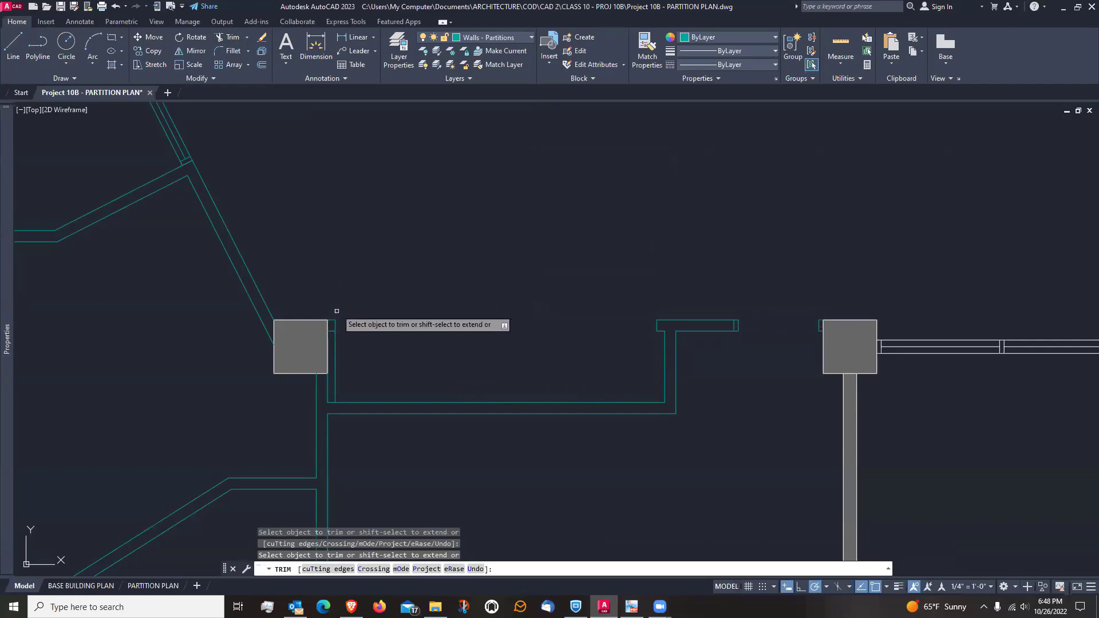
{"action": "key", "text": "Return"}
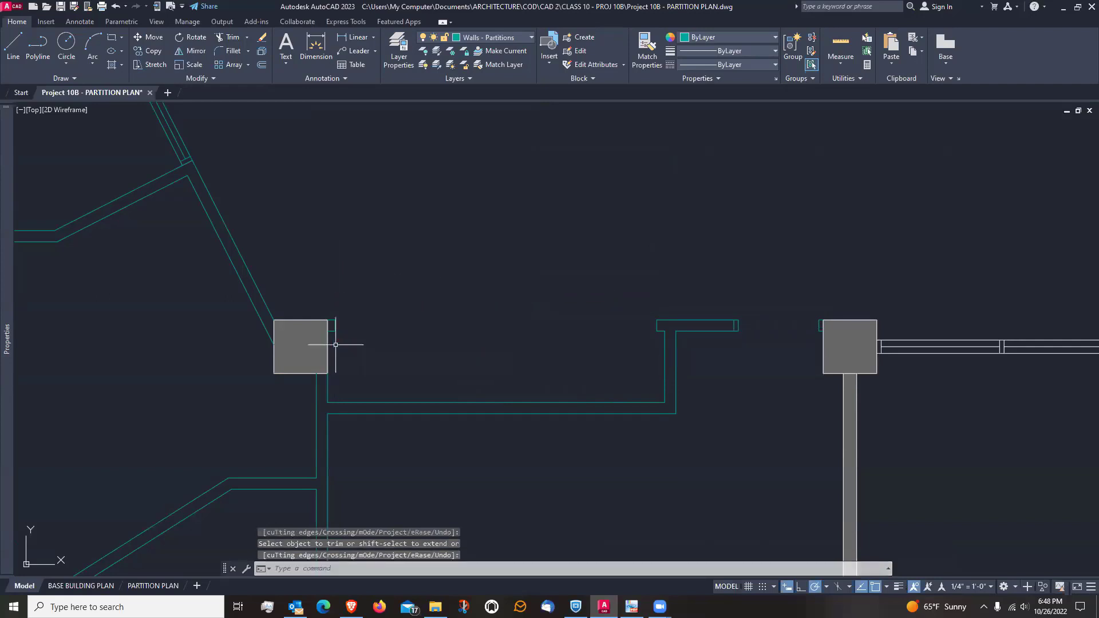
Offset the closet opening's east jamb line 2" into the wall
{"action": "scroll", "coordinate": [335, 337], "scroll_direction": "up", "scroll_amount": 2}
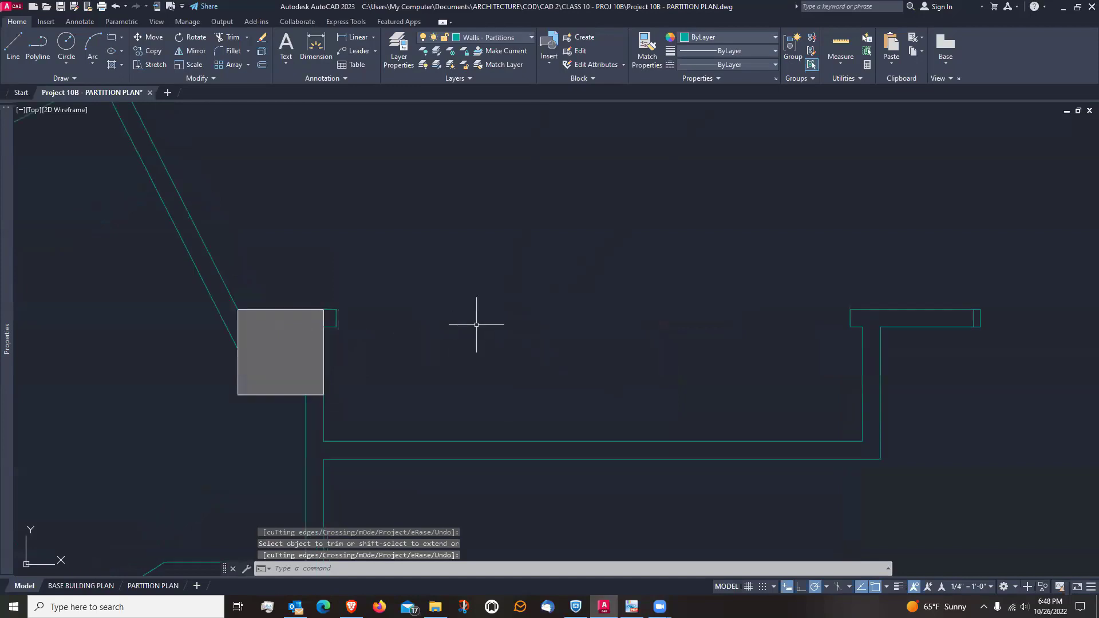
{"action": "mouse_move", "coordinate": [529, 313]}
{"action": "middle_mouse_down"}
{"action": "mouse_move", "coordinate": [584, 319]}
{"action": "mouse_move", "coordinate": [569, 321]}
{"action": "middle_mouse_up"}
{"action": "middle_click_drag", "start_coordinate": [963, 326], "coordinate": [917, 328]}
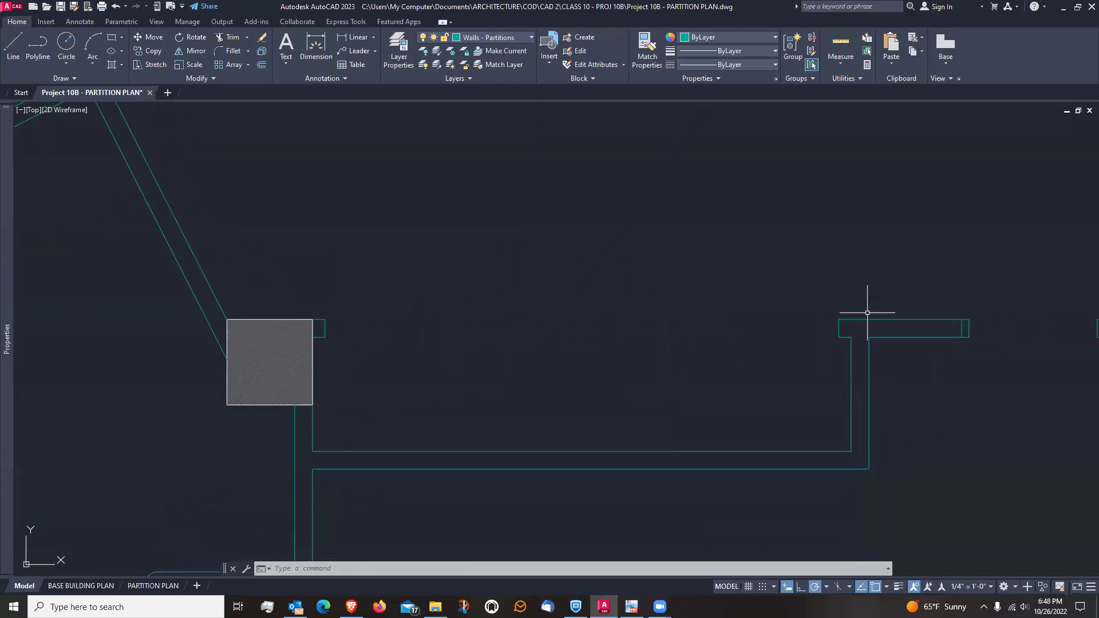
{"action": "middle_click_drag", "start_coordinate": [864, 309], "coordinate": [852, 307]}
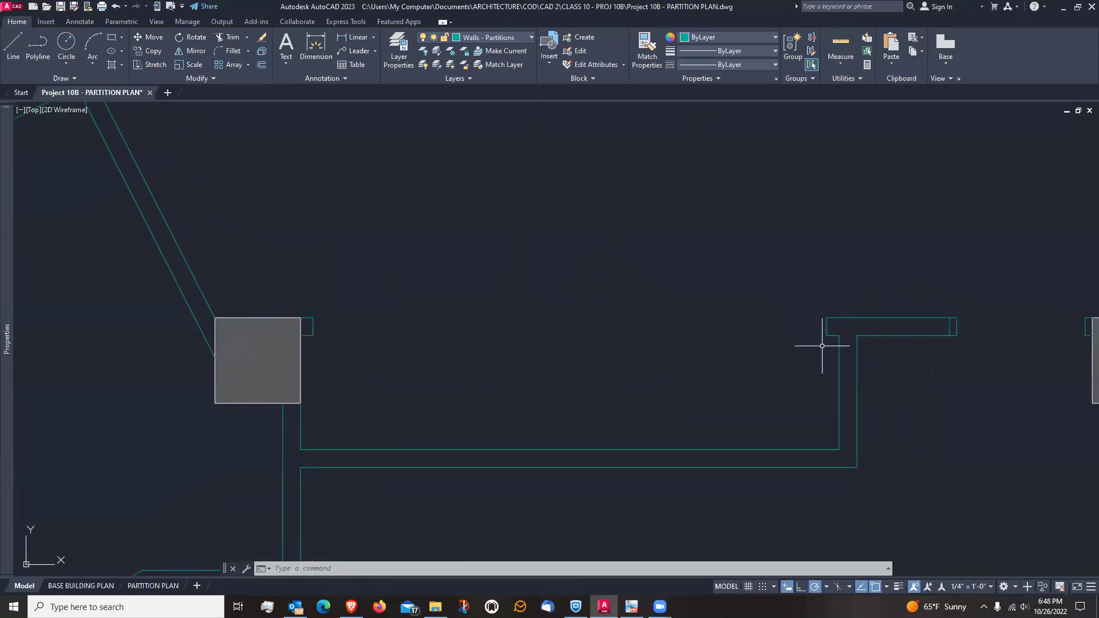
{"action": "scroll", "coordinate": [822, 346], "scroll_direction": "up", "scroll_amount": 2}
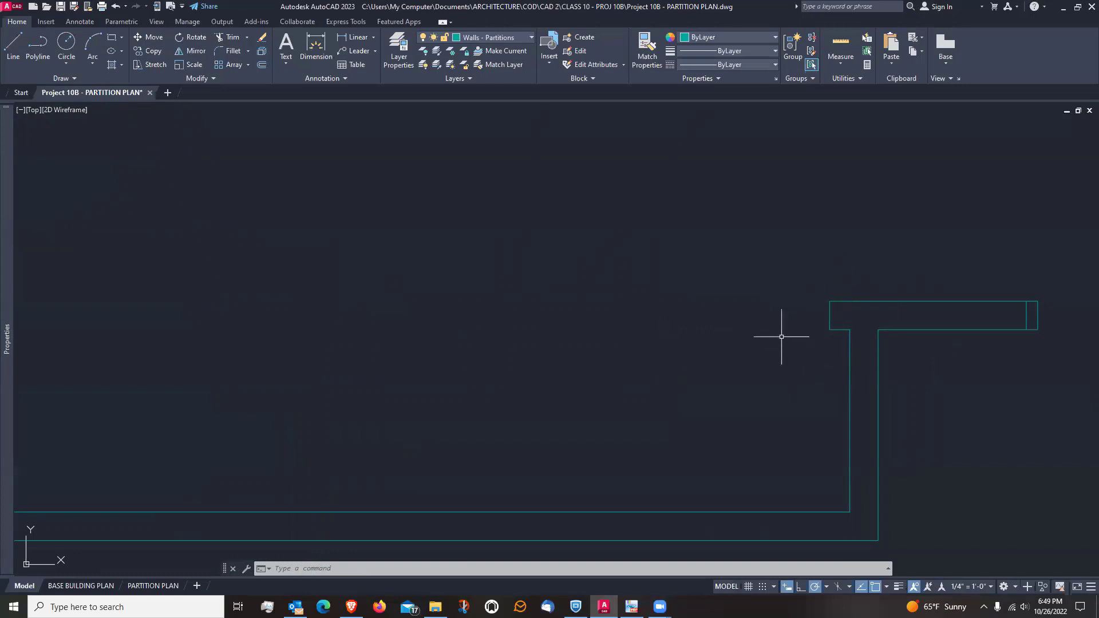
{"action": "type", "text": "o"}
{"action": "key", "text": "Return"}
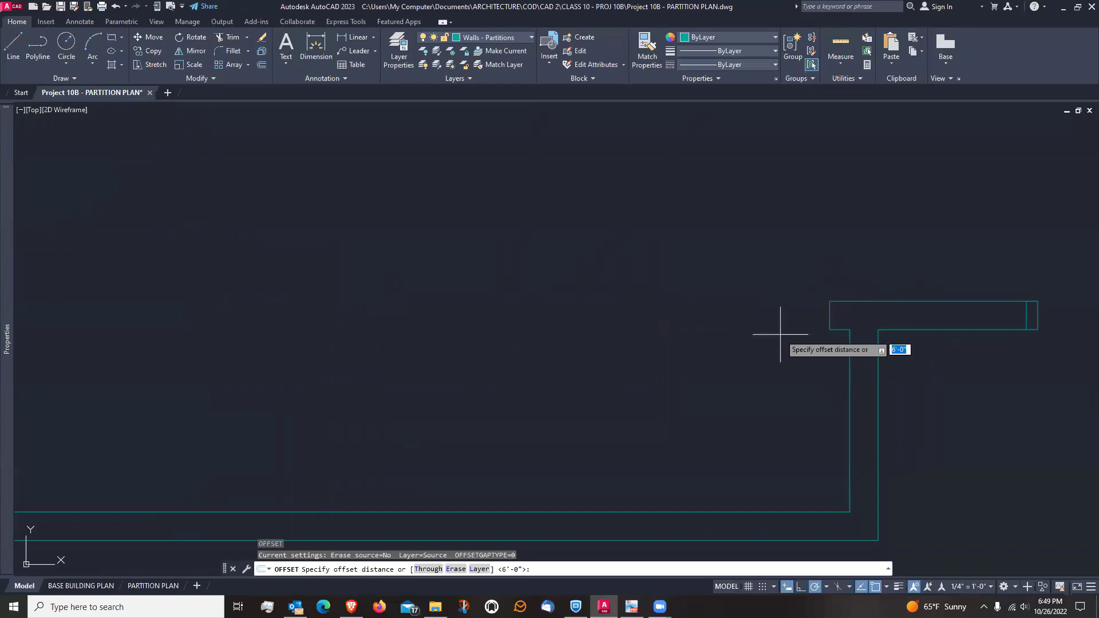
{"action": "type", "text": "2"}
{"action": "key", "text": "Return"}
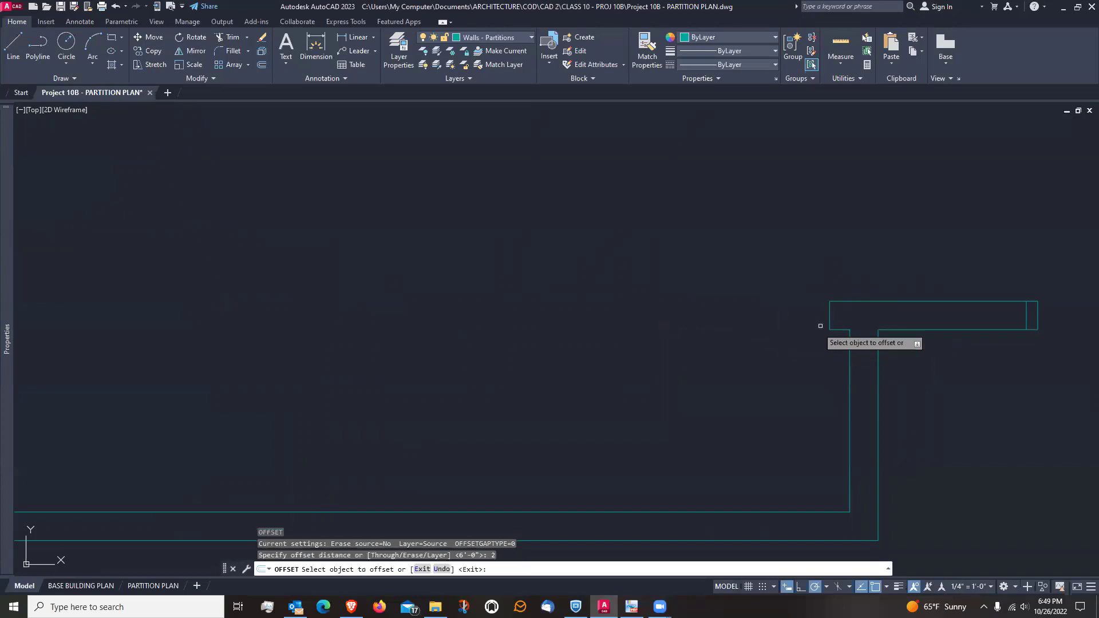
{"action": "left_click", "coordinate": [828, 319]}
{"action": "left_click", "coordinate": [841, 312]}
{"action": "scroll", "coordinate": [906, 316], "scroll_direction": "down", "scroll_amount": 2}
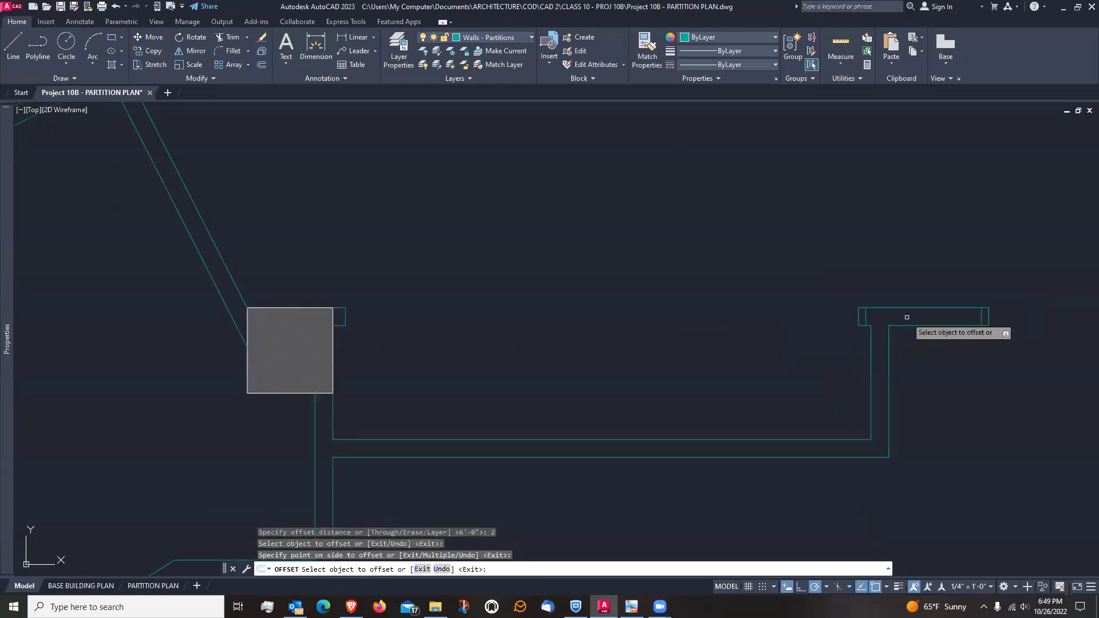
Offset the closet opening's west jamb line 2" toward the column
{"action": "scroll", "coordinate": [355, 318], "scroll_direction": "up", "scroll_amount": 2}
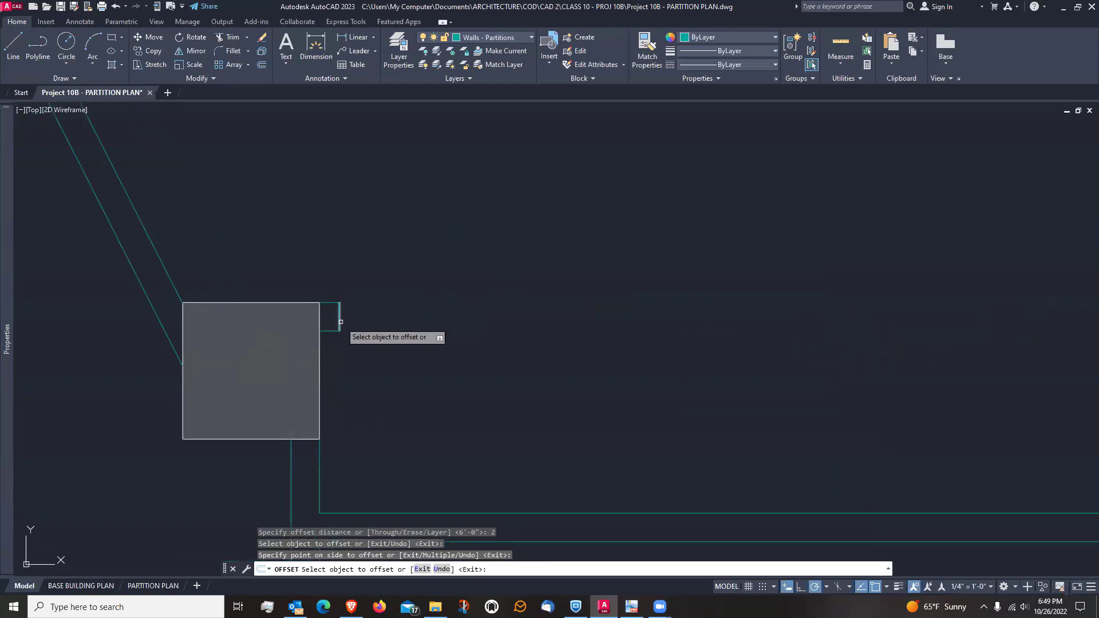
{"action": "left_click", "coordinate": [345, 320]}
{"action": "left_click", "coordinate": [340, 322]}
{"action": "key", "text": "Return"}
{"action": "scroll", "coordinate": [392, 389], "scroll_direction": "down", "scroll_amount": 2}
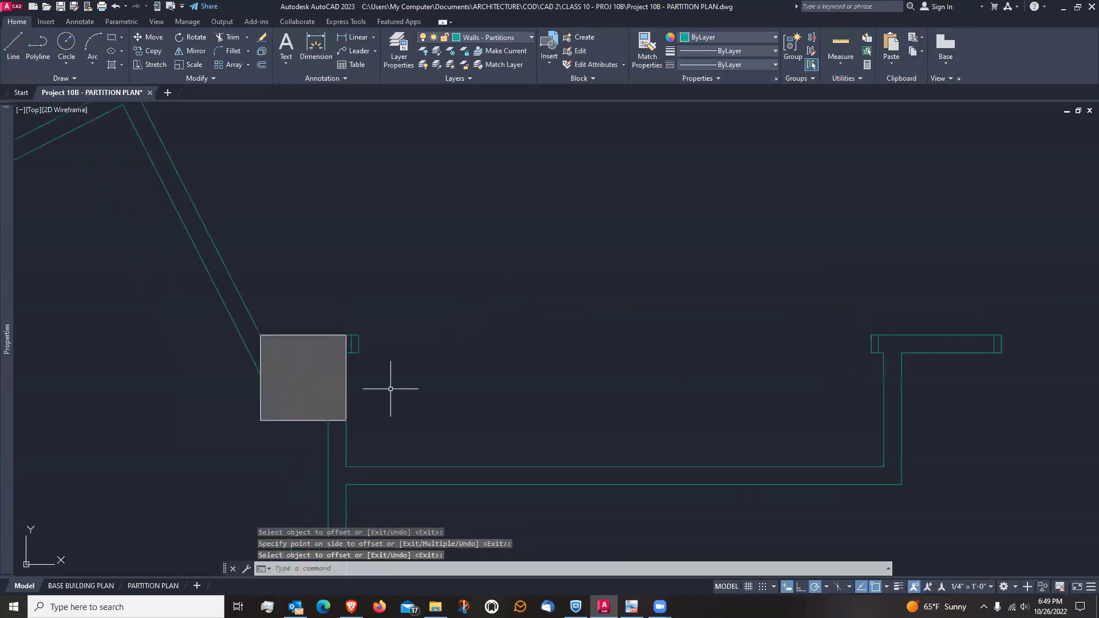
Examine the existing door in the angled partition and the closet opening between the columns
{"action": "middle_click_drag", "start_coordinate": [600, 345], "coordinate": [582, 352]}
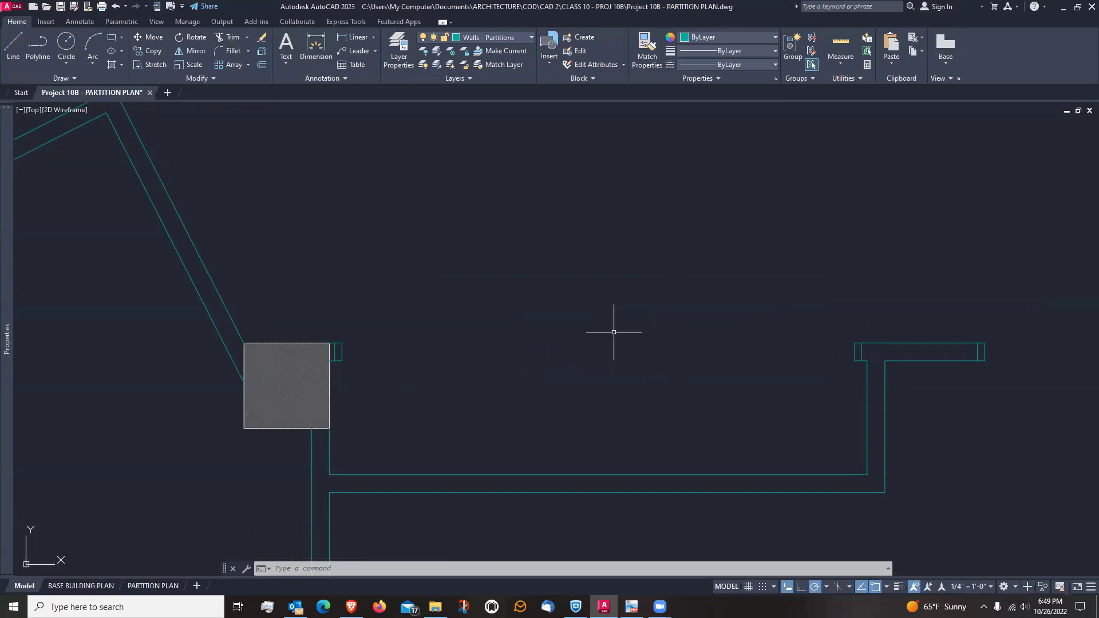
{"action": "scroll", "coordinate": [601, 377], "scroll_direction": "down", "scroll_amount": 3}
{"action": "scroll", "coordinate": [427, 252], "scroll_direction": "up", "scroll_amount": 6}
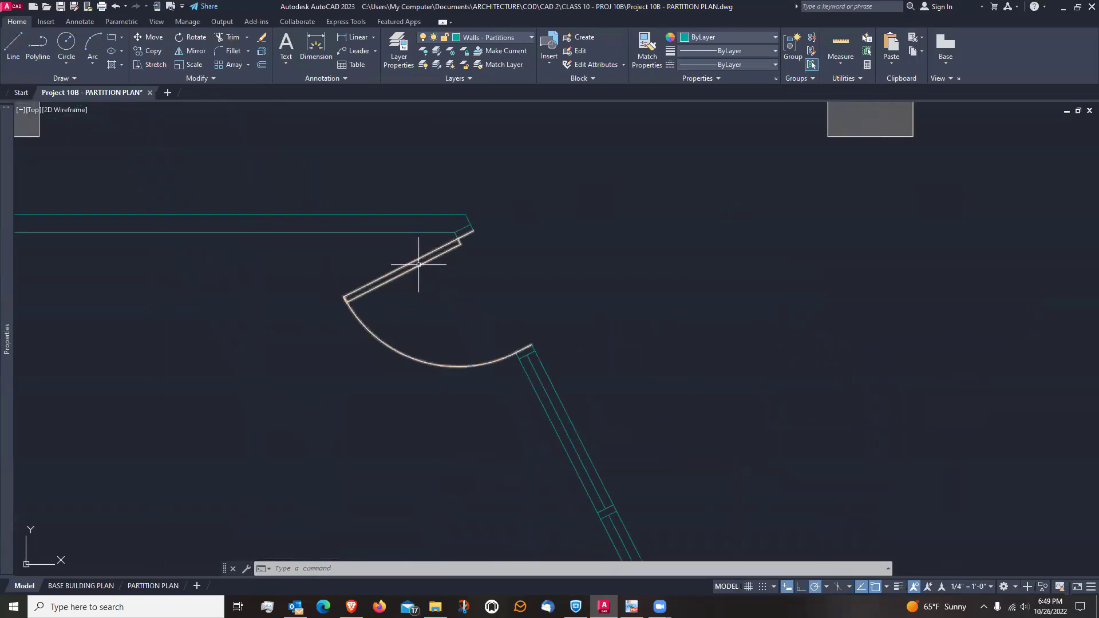
{"action": "scroll", "coordinate": [412, 264], "scroll_direction": "down", "scroll_amount": 2}
{"action": "middle_click_drag", "start_coordinate": [763, 426], "coordinate": [531, 215]}
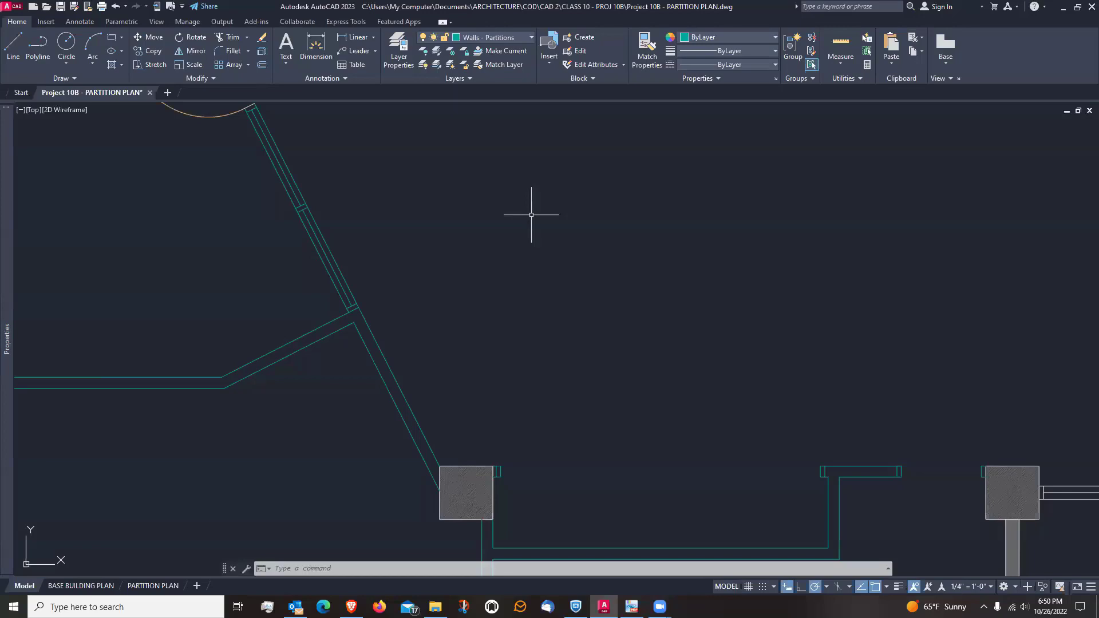
{"action": "mouse_move", "coordinate": [598, 388]}
{"action": "middle_mouse_down"}
{"action": "mouse_move", "coordinate": [594, 346]}
{"action": "mouse_move", "coordinate": [552, 336]}
{"action": "middle_mouse_up"}
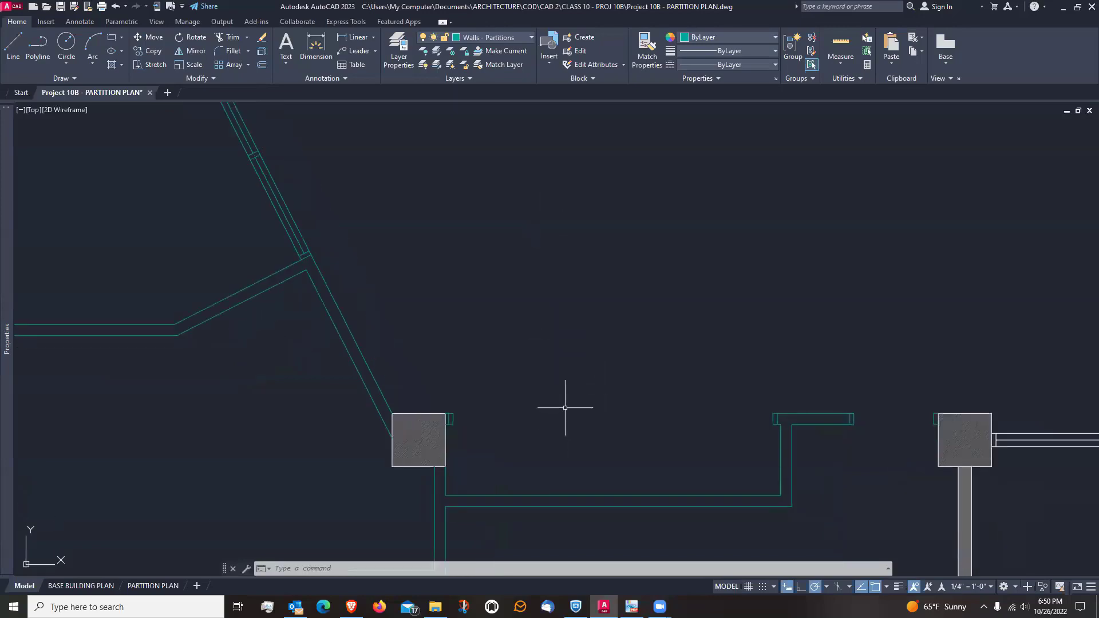
{"action": "scroll", "coordinate": [565, 408], "scroll_direction": "up", "scroll_amount": 2}
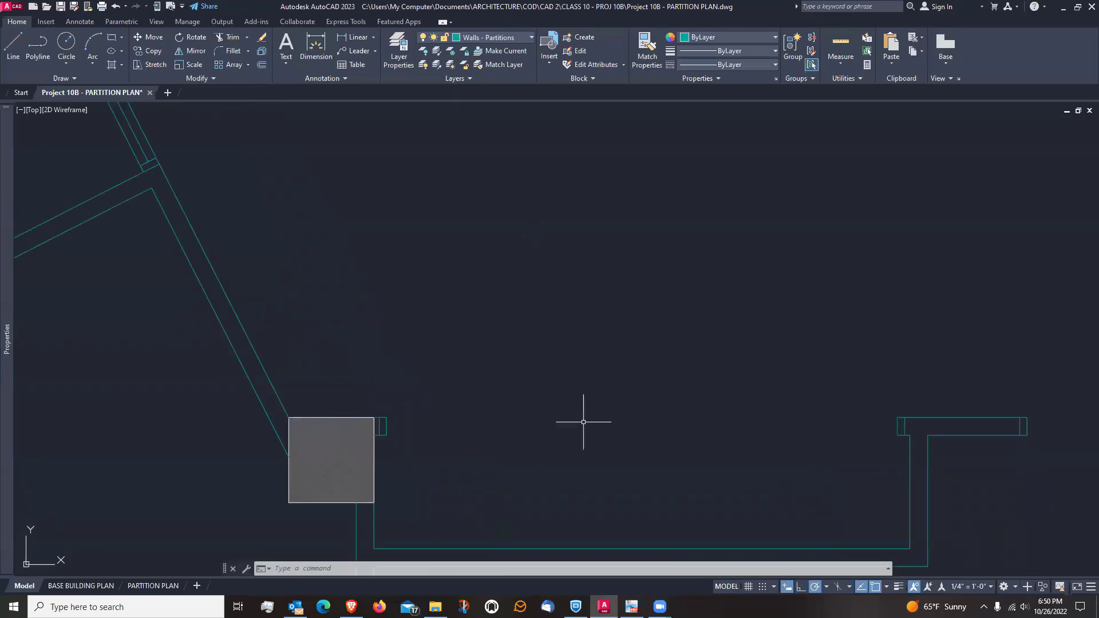
{"action": "scroll", "coordinate": [561, 438], "scroll_direction": "down", "scroll_amount": 4}
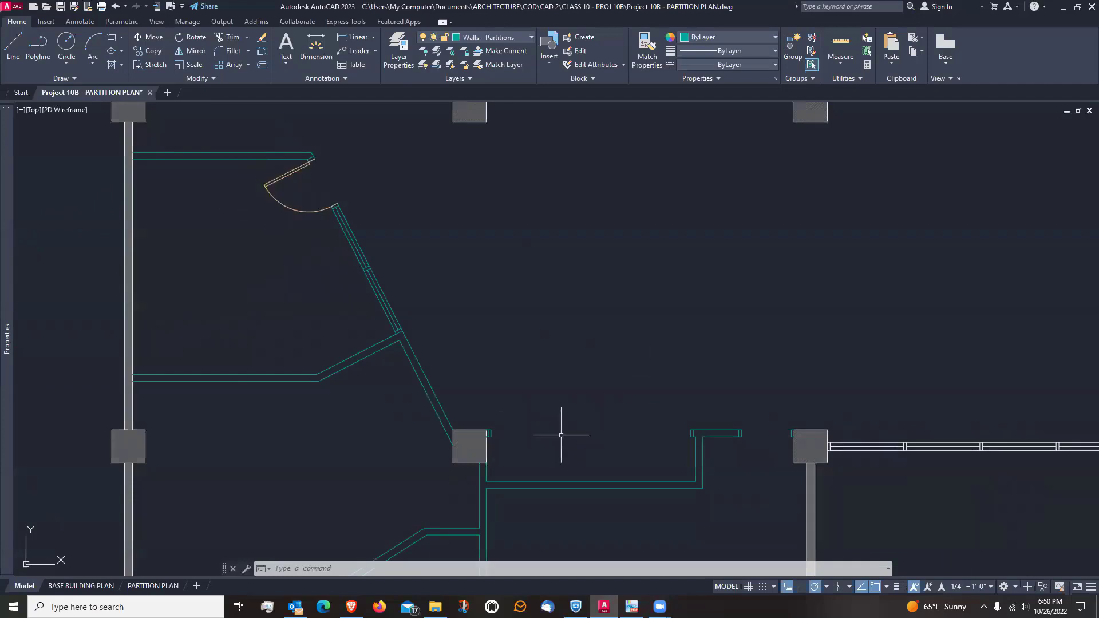
{"action": "scroll", "coordinate": [557, 435], "scroll_direction": "up", "scroll_amount": 2}
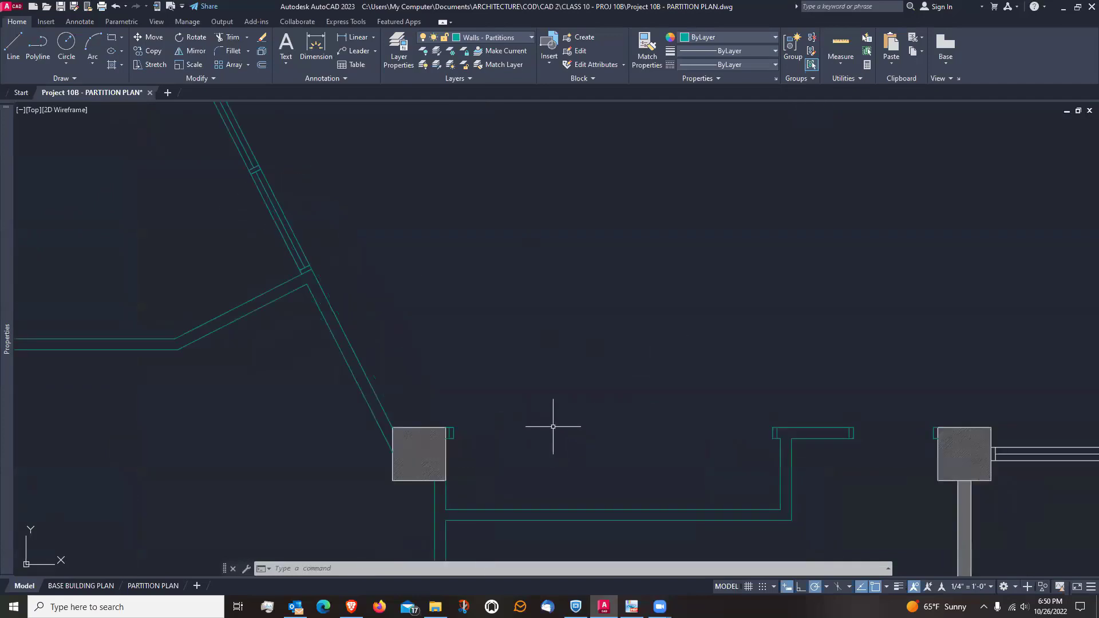
Draw a 3' by 1.5" rectangle inside the closet opening as a sliding door panel
{"action": "left_click", "coordinate": [112, 39]}
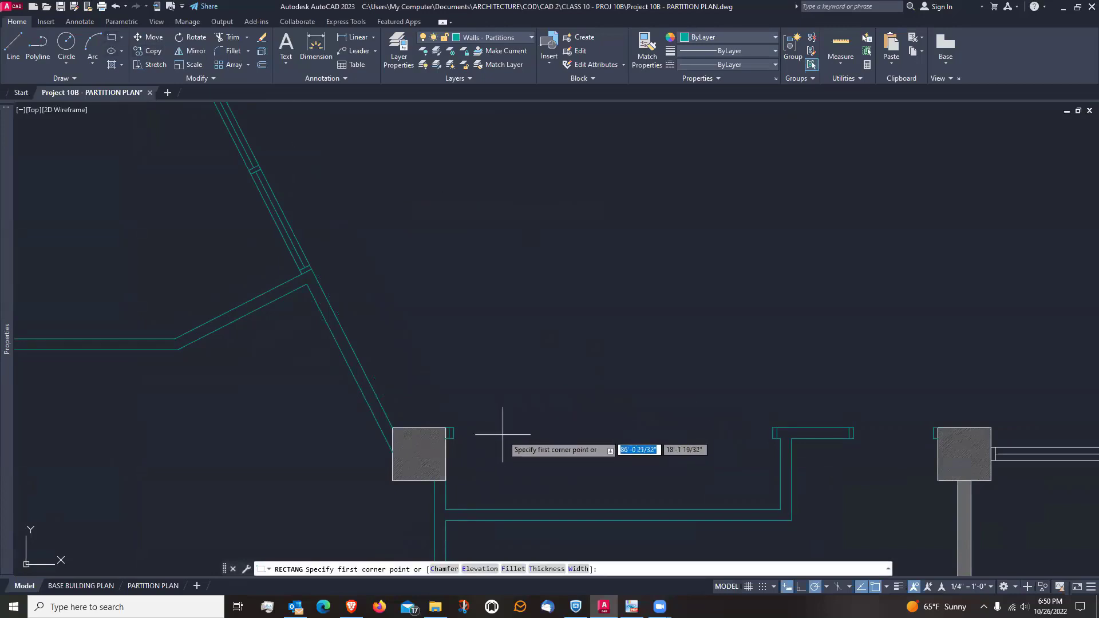
{"action": "left_click", "coordinate": [503, 434]}
{"action": "scroll", "coordinate": [633, 427], "scroll_direction": "up", "scroll_amount": 2}
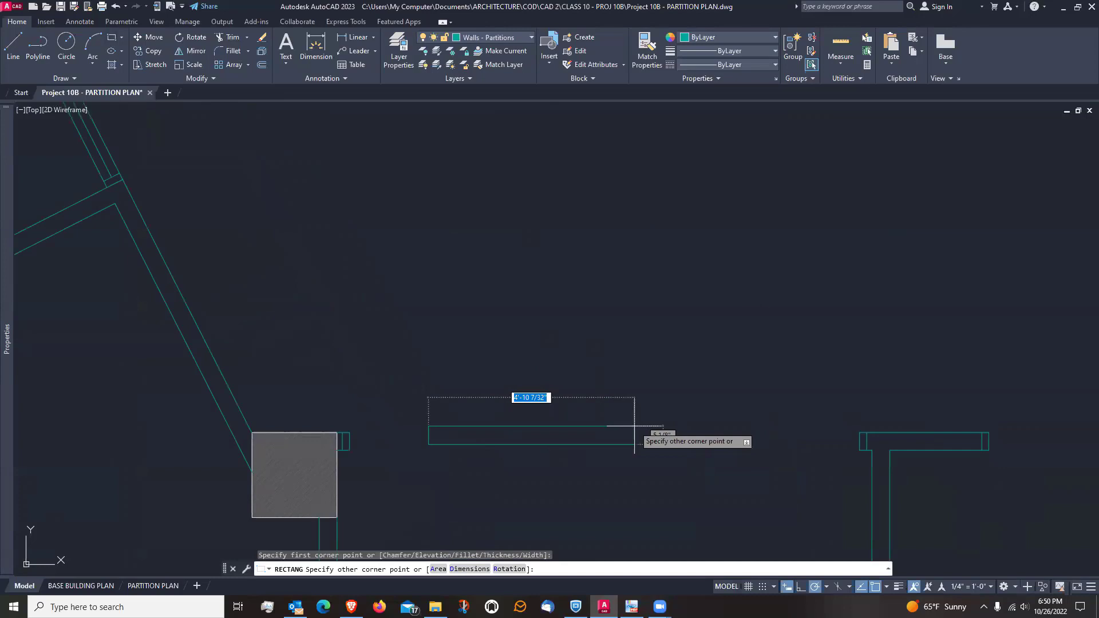
{"action": "type", "text": "3'"}
{"action": "key", "text": "Tab"}
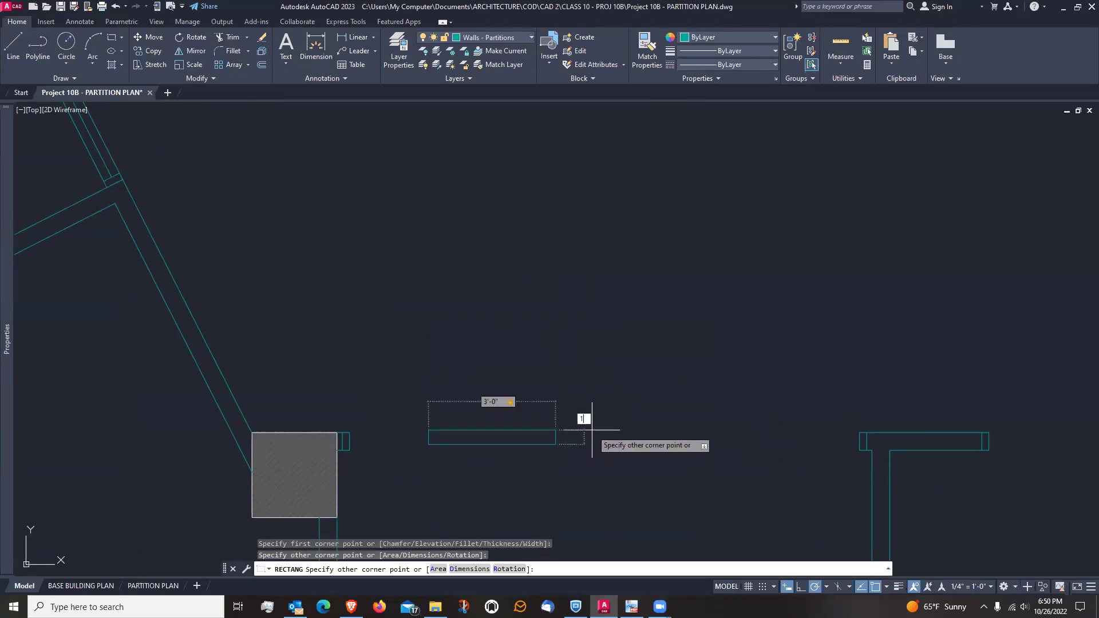
{"action": "key", "text": "Return"}
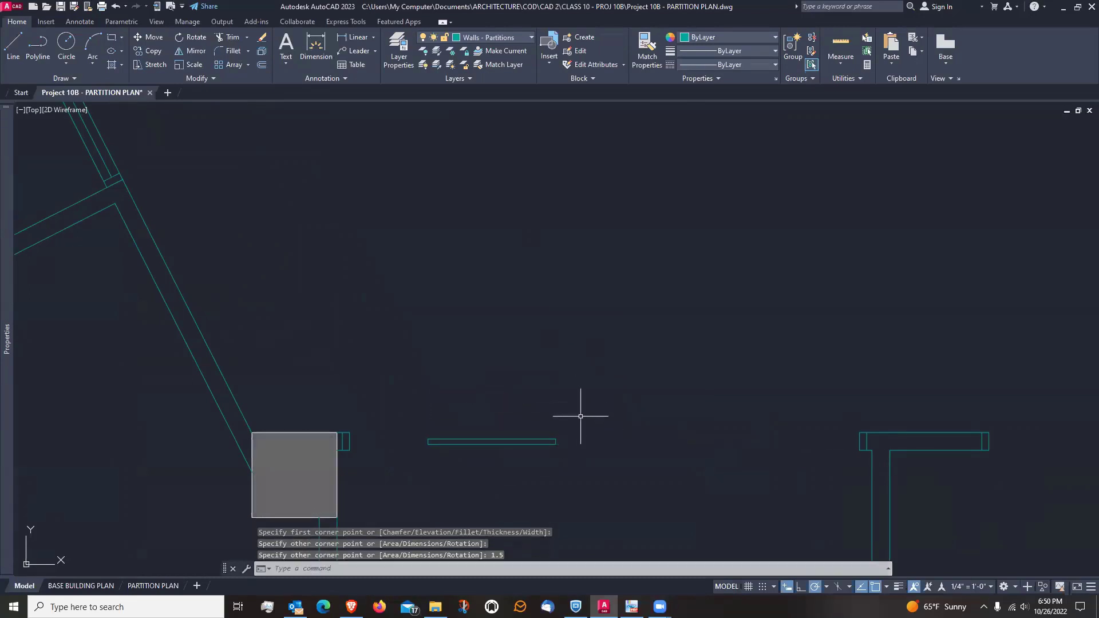
Put the closet door panel on the Doors layer
{"action": "mouse_move", "coordinate": [581, 416]}
{"action": "middle_mouse_down"}
{"action": "mouse_move", "coordinate": [471, 346]}
{"action": "mouse_move", "coordinate": [545, 329]}
{"action": "middle_mouse_up"}
{"action": "left_click", "coordinate": [567, 351]}
{"action": "left_click", "coordinate": [527, 393]}
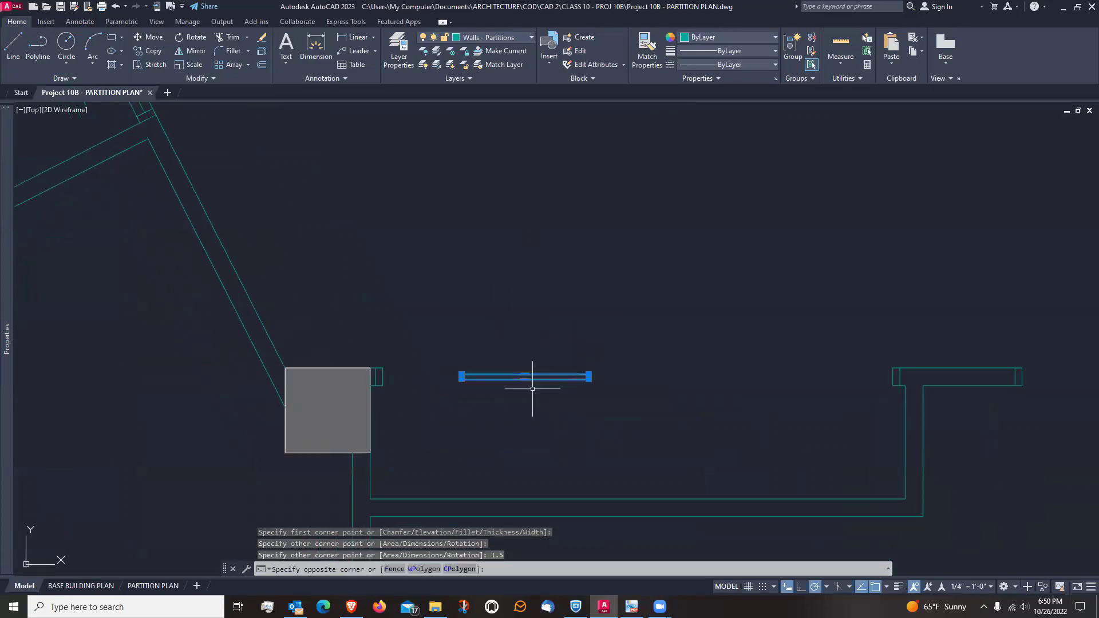
{"action": "left_click", "coordinate": [509, 39]}
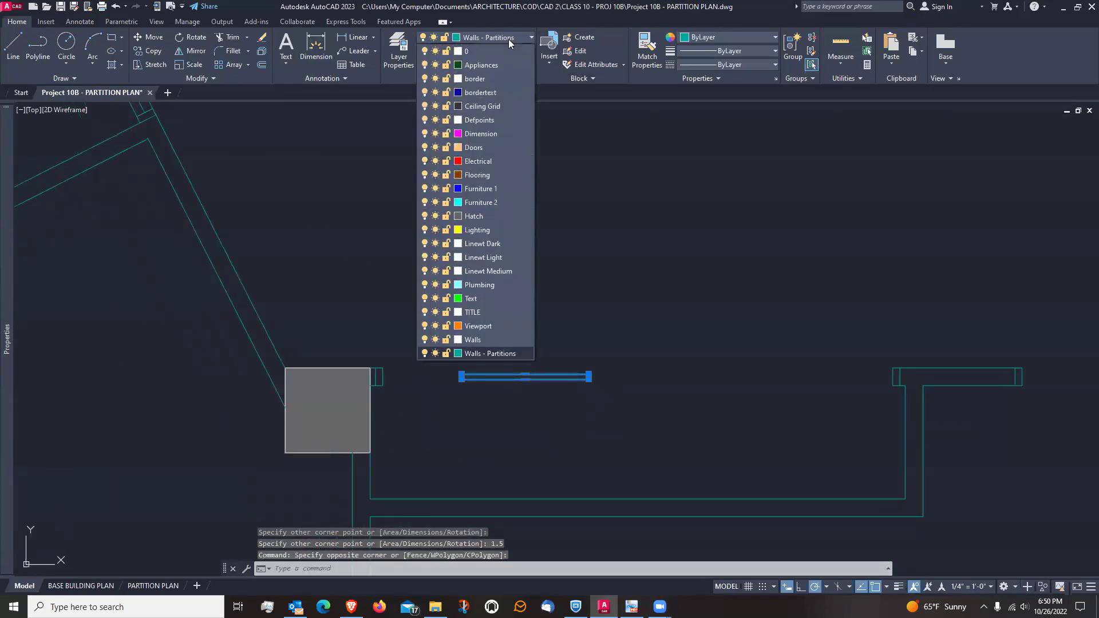
{"action": "left_click", "coordinate": [478, 146]}
{"action": "key", "text": "Escape"}
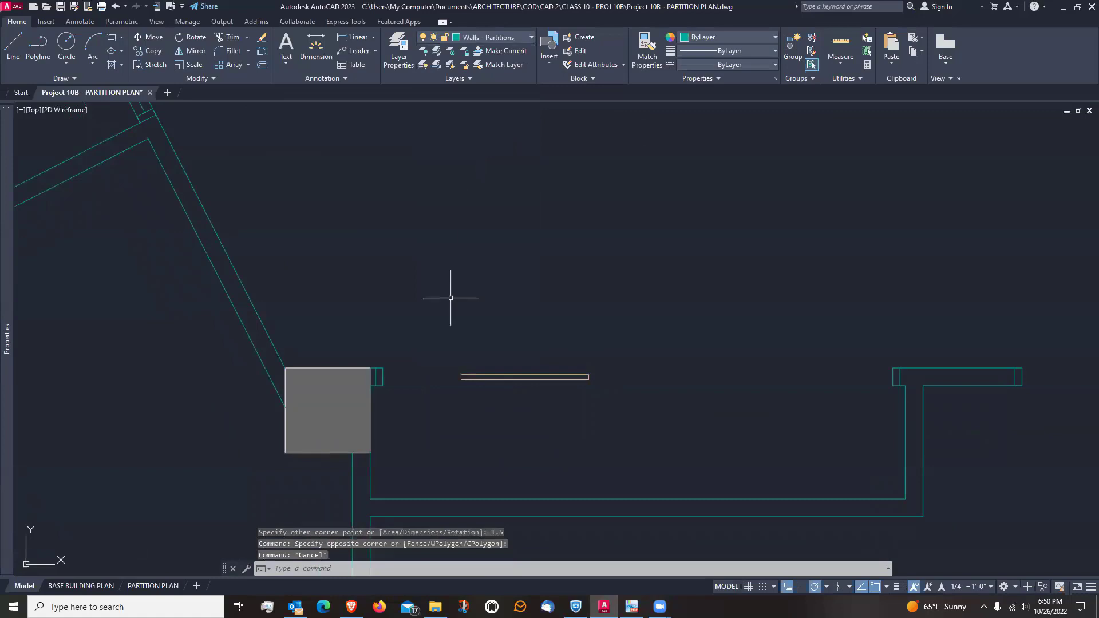
Move the door panel by its upper-west corner to the midpoint of the closet's west jamb
{"action": "type", "text": "m"}
{"action": "key", "text": "Return"}
{"action": "left_click", "coordinate": [510, 363]}
{"action": "left_click", "coordinate": [454, 385]}
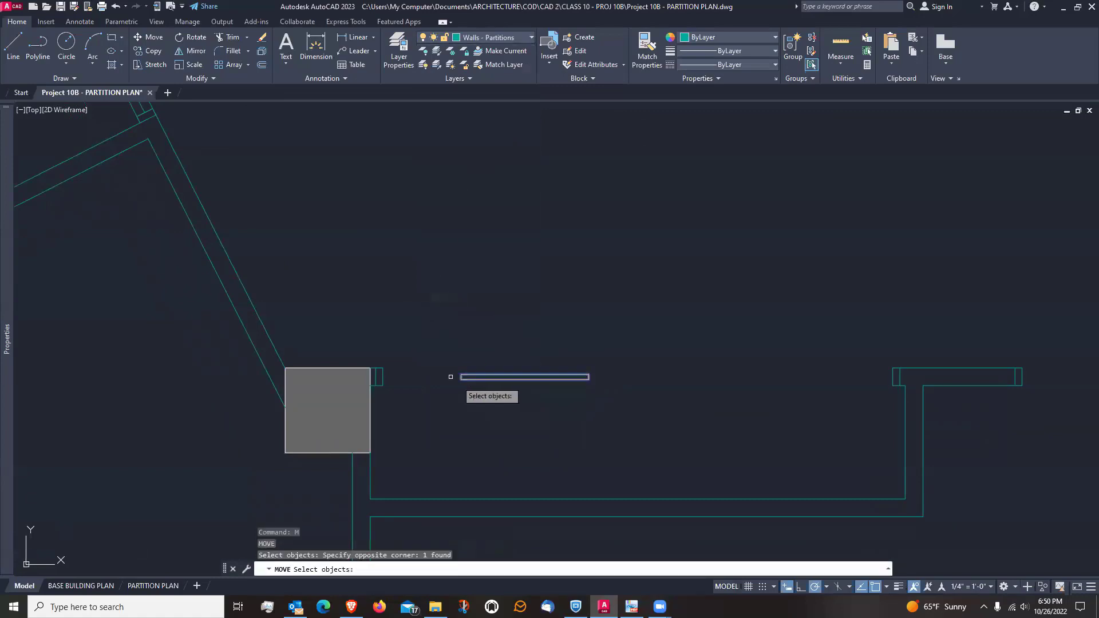
{"action": "scroll", "coordinate": [448, 379], "scroll_direction": "up", "scroll_amount": 4}
{"action": "key", "text": "Return"}
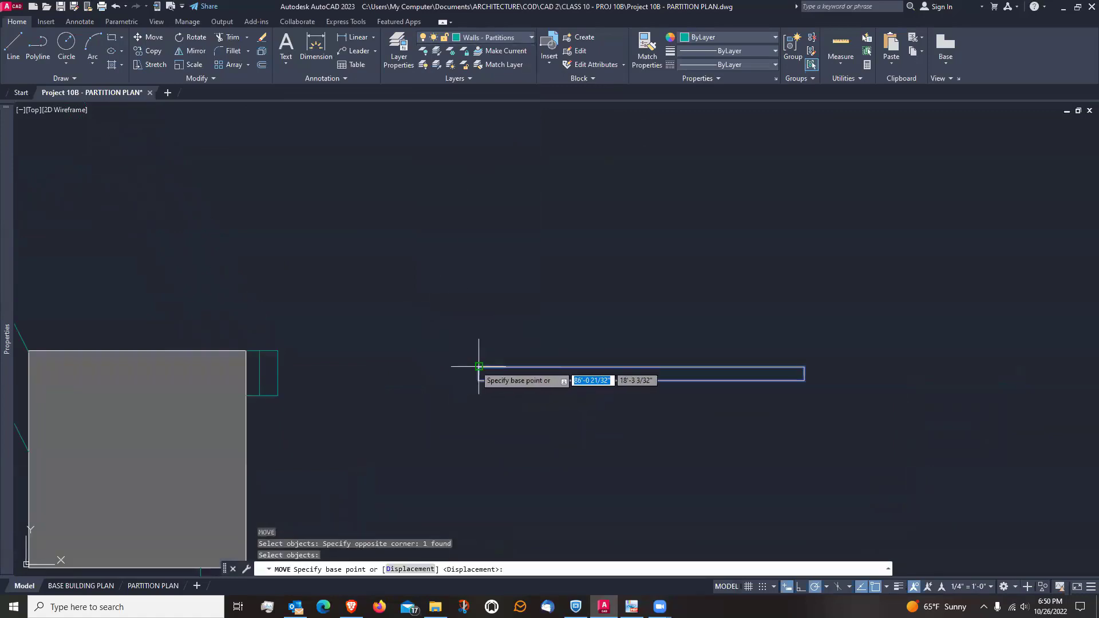
{"action": "left_click", "coordinate": [478, 366]}
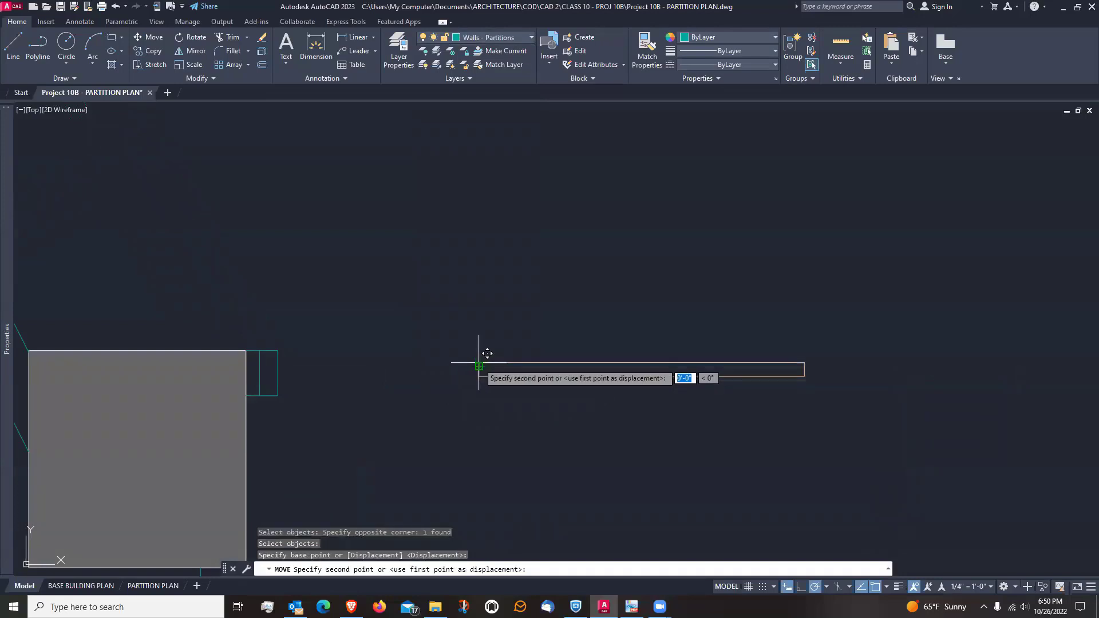
{"action": "left_click", "coordinate": [286, 368]}
{"action": "scroll", "coordinate": [310, 449], "scroll_direction": "down", "scroll_amount": 2}
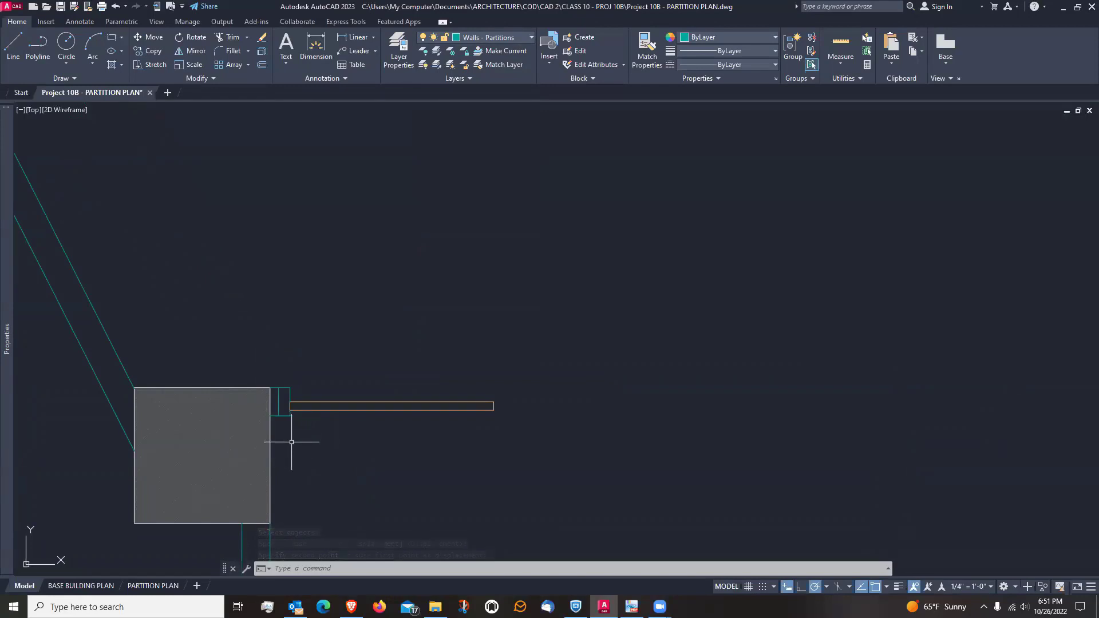
Copy the door panel from its lower-west corner to its upper-east corner, staggering a second panel beyond the first
{"action": "type", "text": "co"}
{"action": "key", "text": "Return"}
{"action": "left_click", "coordinate": [317, 434]}
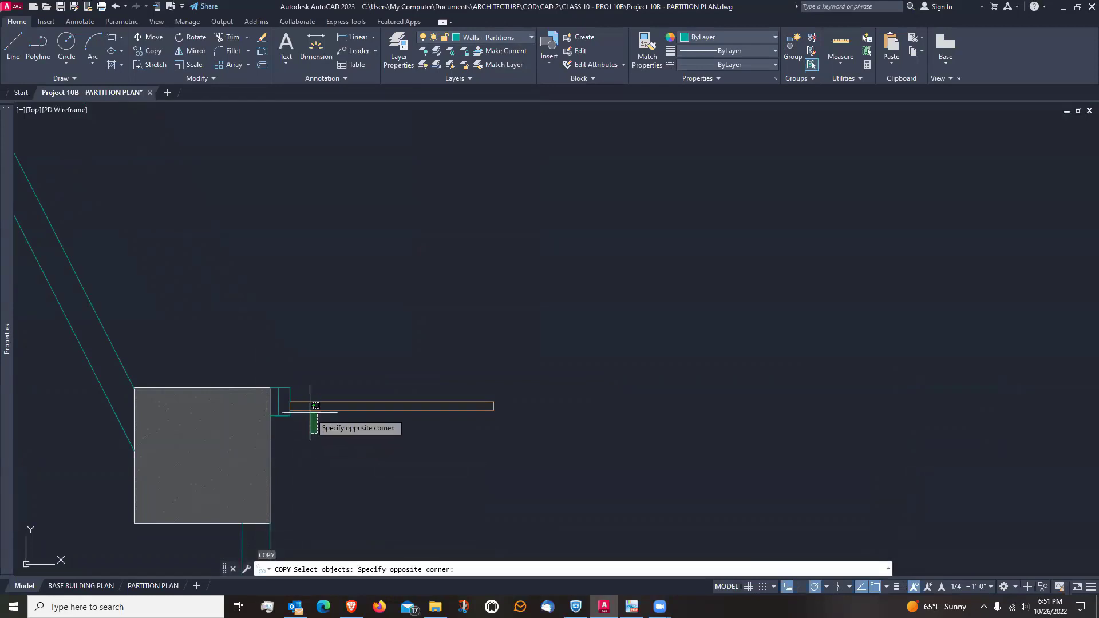
{"action": "left_click", "coordinate": [310, 412]}
{"action": "scroll", "coordinate": [304, 424], "scroll_direction": "up", "scroll_amount": 3}
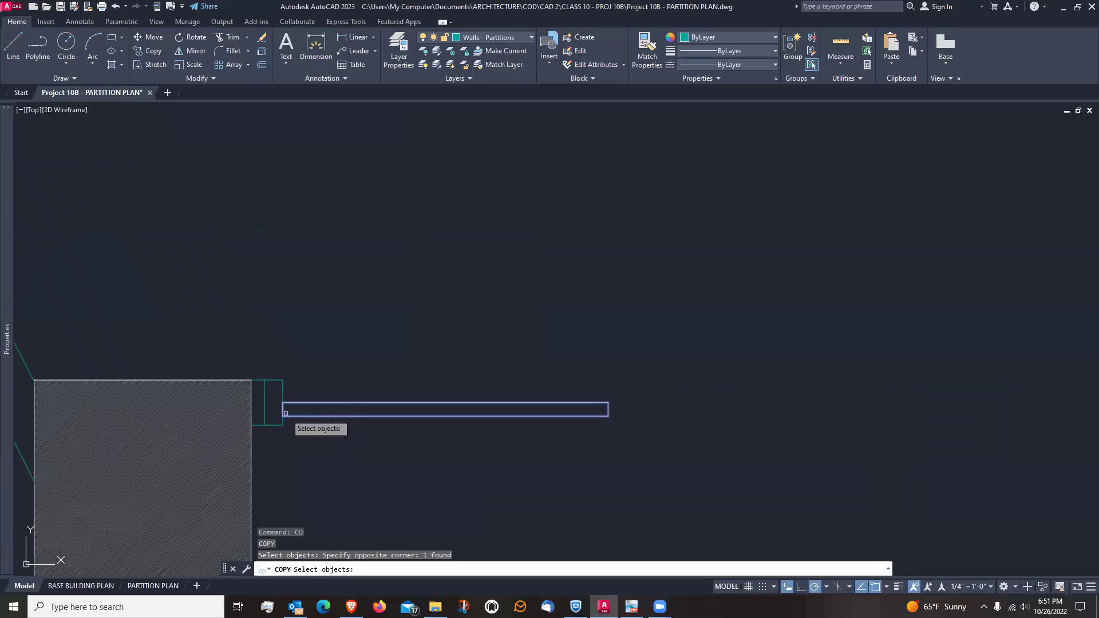
{"action": "key", "text": "Return"}
{"action": "left_click", "coordinate": [284, 414]}
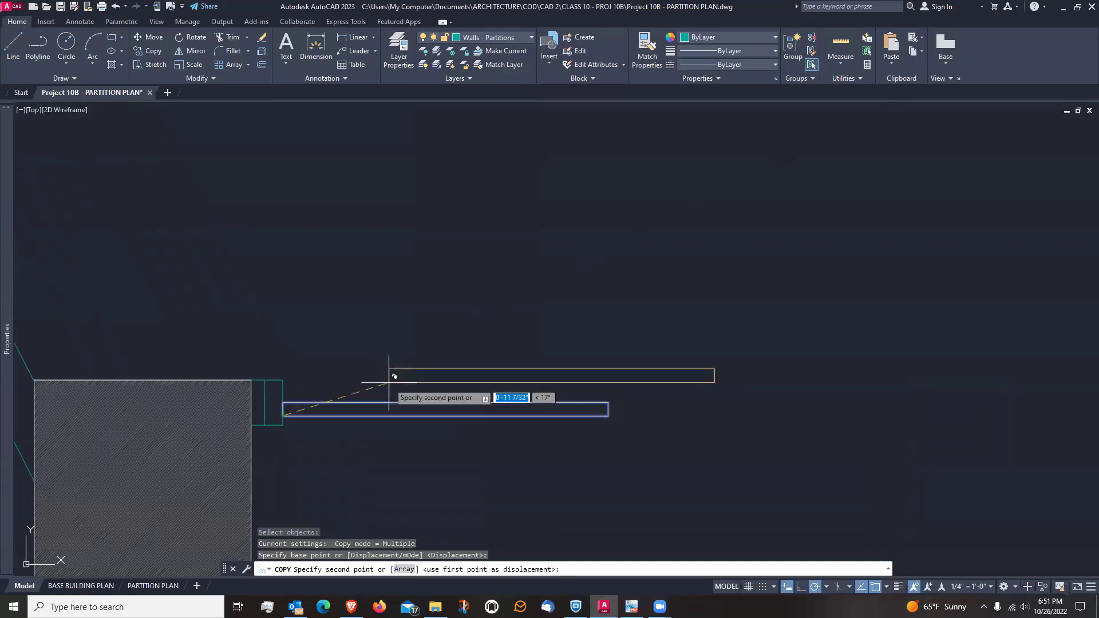
{"action": "left_click", "coordinate": [608, 402]}
{"action": "key", "text": "Return"}
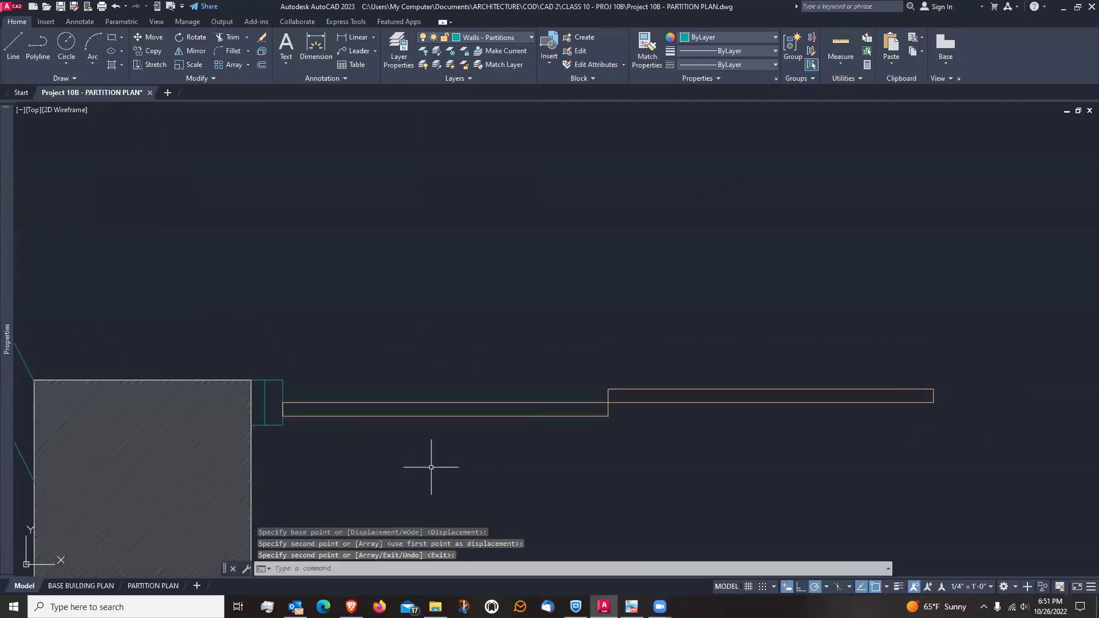
Copy both closet door panels from the first panel's upper-west corner to the second panel's lower-east corner
{"action": "scroll", "coordinate": [429, 467], "scroll_direction": "down", "scroll_amount": 2}
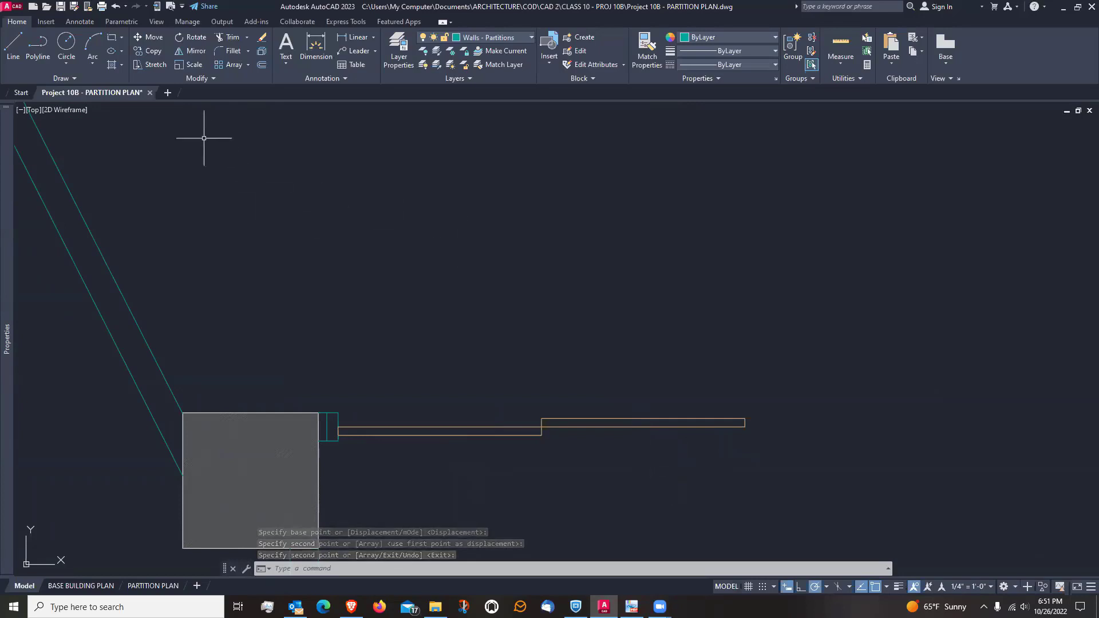
{"action": "left_click", "coordinate": [154, 50]}
{"action": "left_click", "coordinate": [601, 385]}
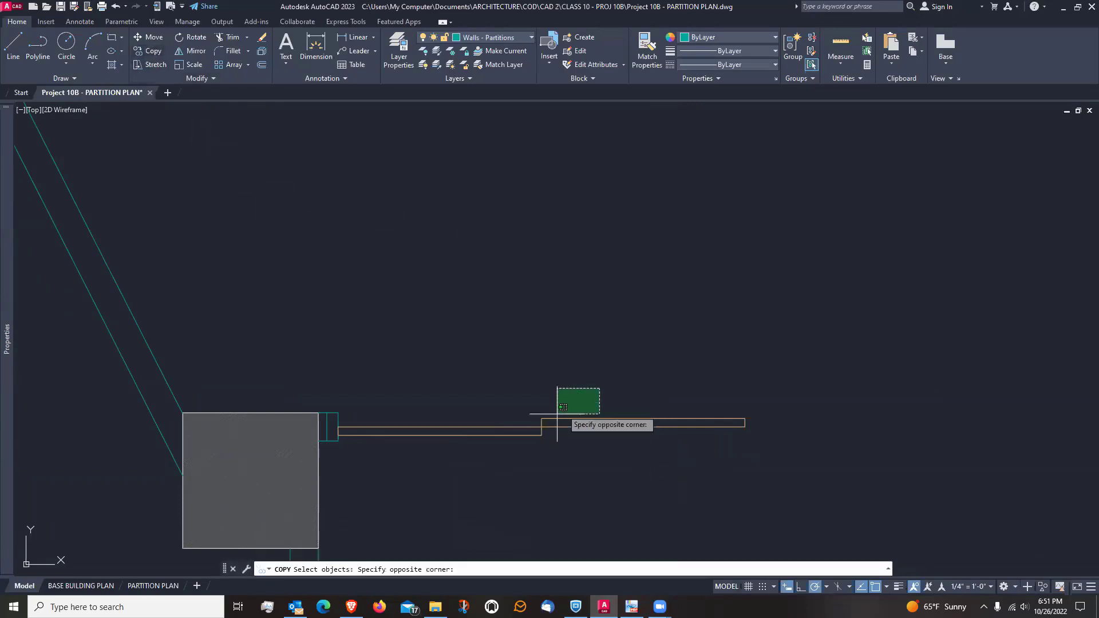
{"action": "left_click", "coordinate": [556, 434]}
{"action": "key", "text": "Return"}
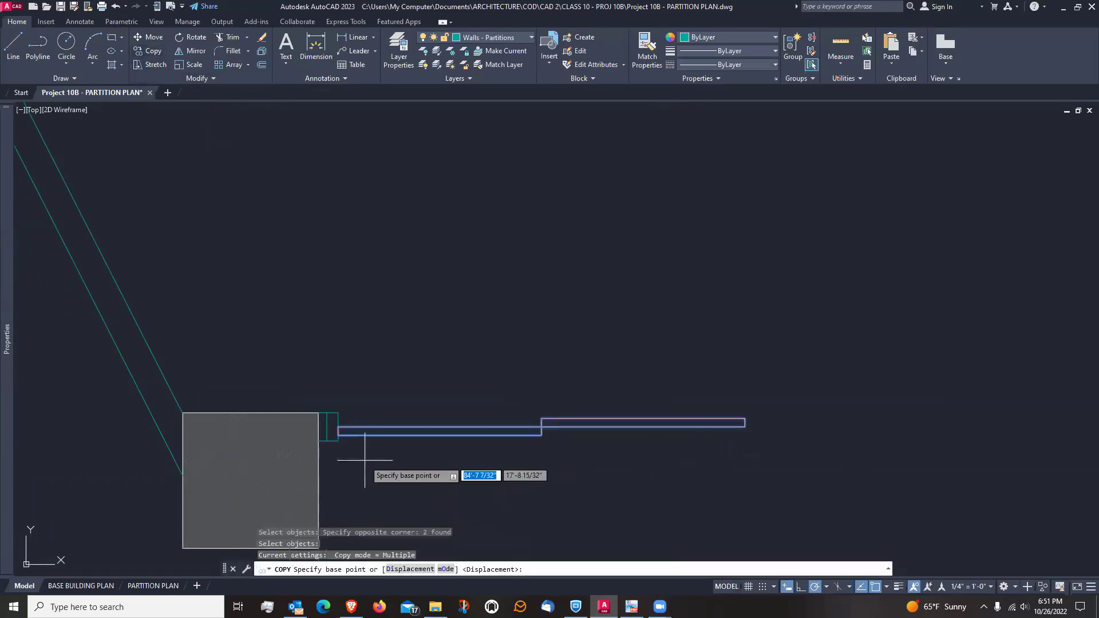
{"action": "scroll", "coordinate": [335, 435], "scroll_direction": "up", "scroll_amount": 4}
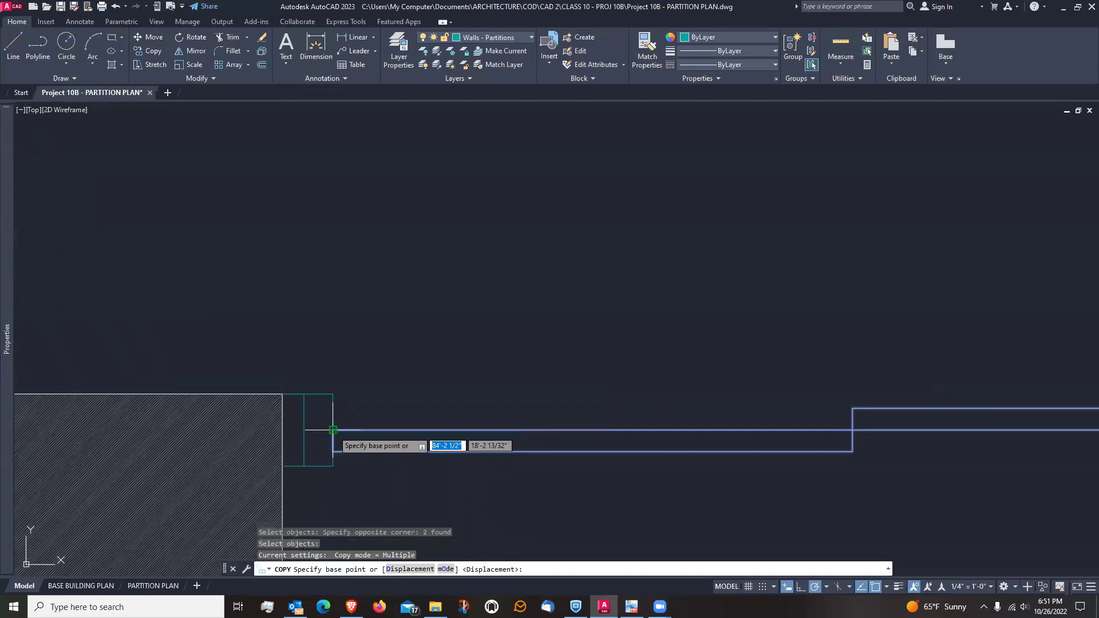
{"action": "scroll", "coordinate": [333, 429], "scroll_direction": "down", "scroll_amount": 3}
{"action": "left_click", "coordinate": [333, 429]}
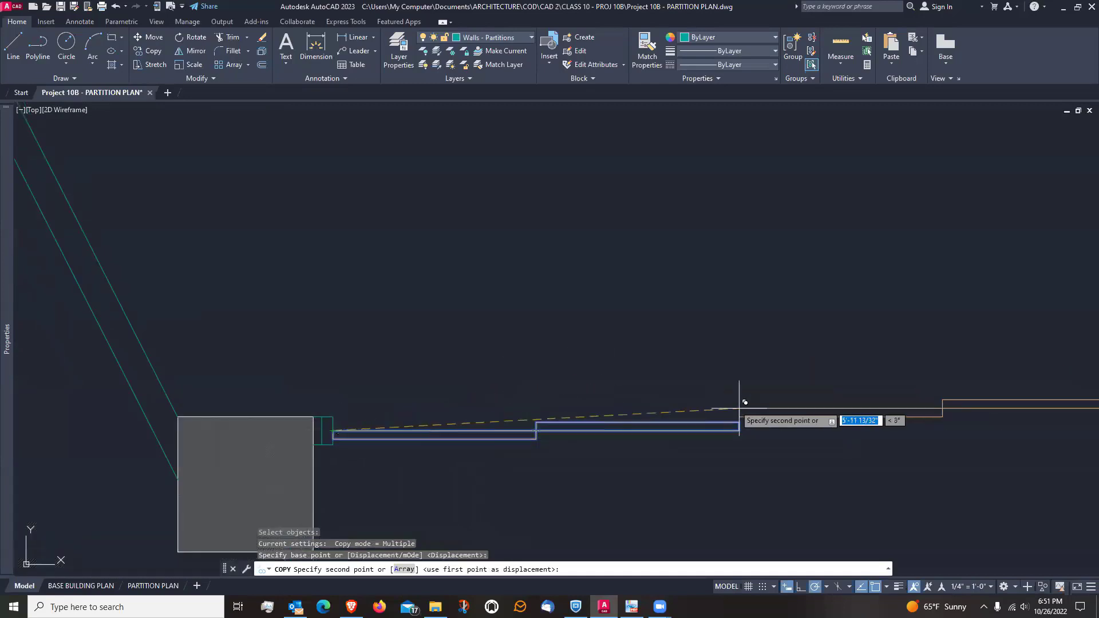
{"action": "scroll", "coordinate": [767, 420], "scroll_direction": "up", "scroll_amount": 4}
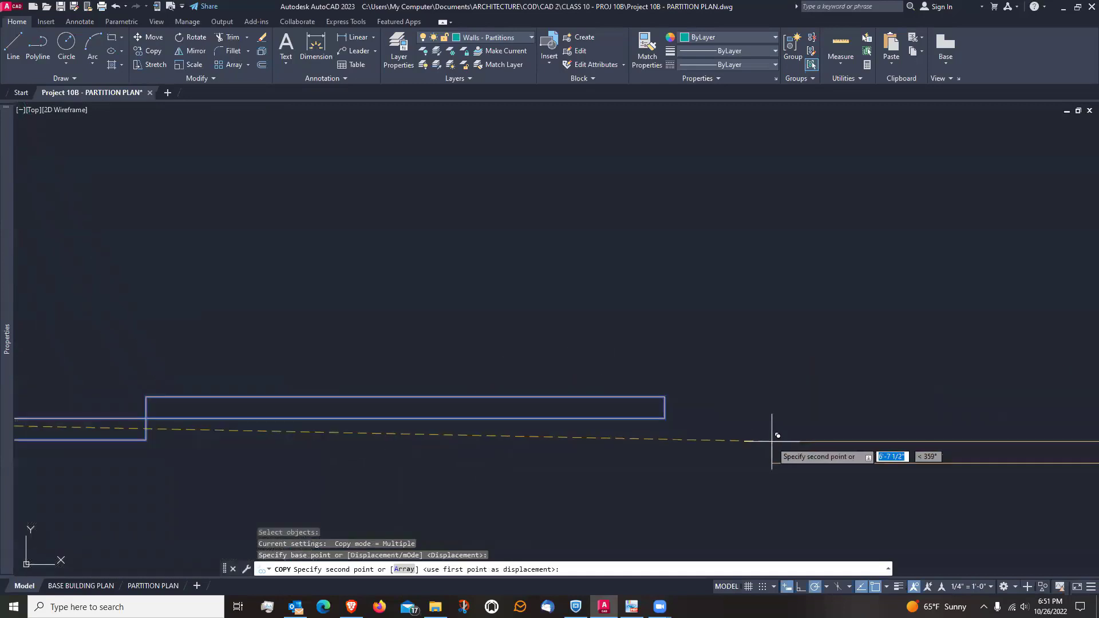
{"action": "left_click", "coordinate": [665, 417]}
{"action": "key", "text": "Return"}
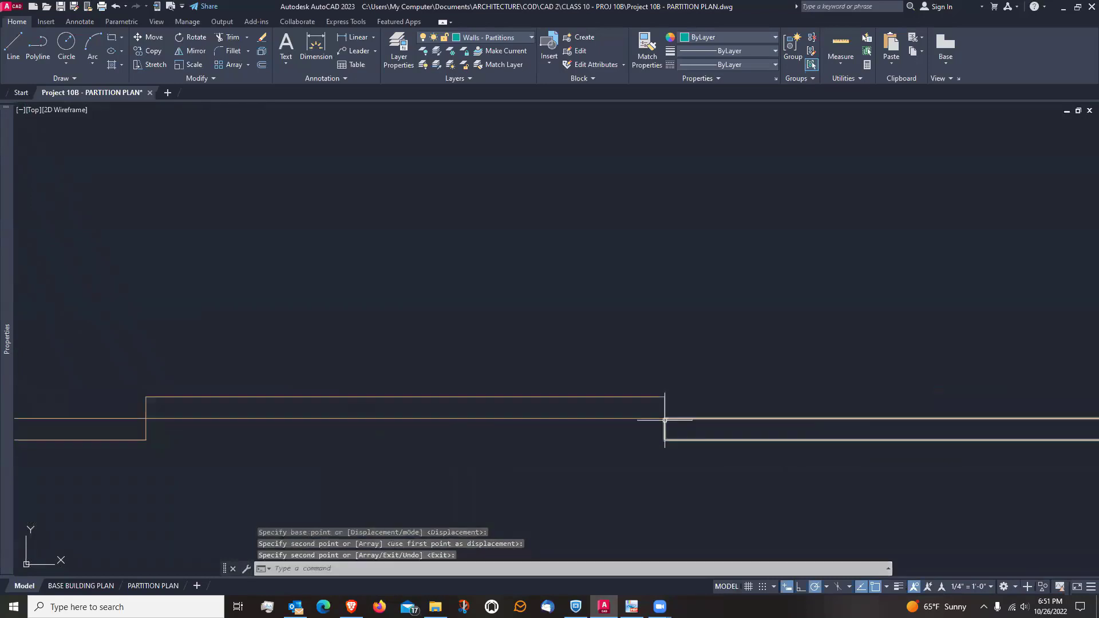
Examine how the sliding door panels meet the closet's east jamb and compare the closet with the surrounding plan
{"action": "scroll", "coordinate": [422, 430], "scroll_direction": "down", "scroll_amount": 3}
{"action": "scroll", "coordinate": [712, 457], "scroll_direction": "up", "scroll_amount": 5}
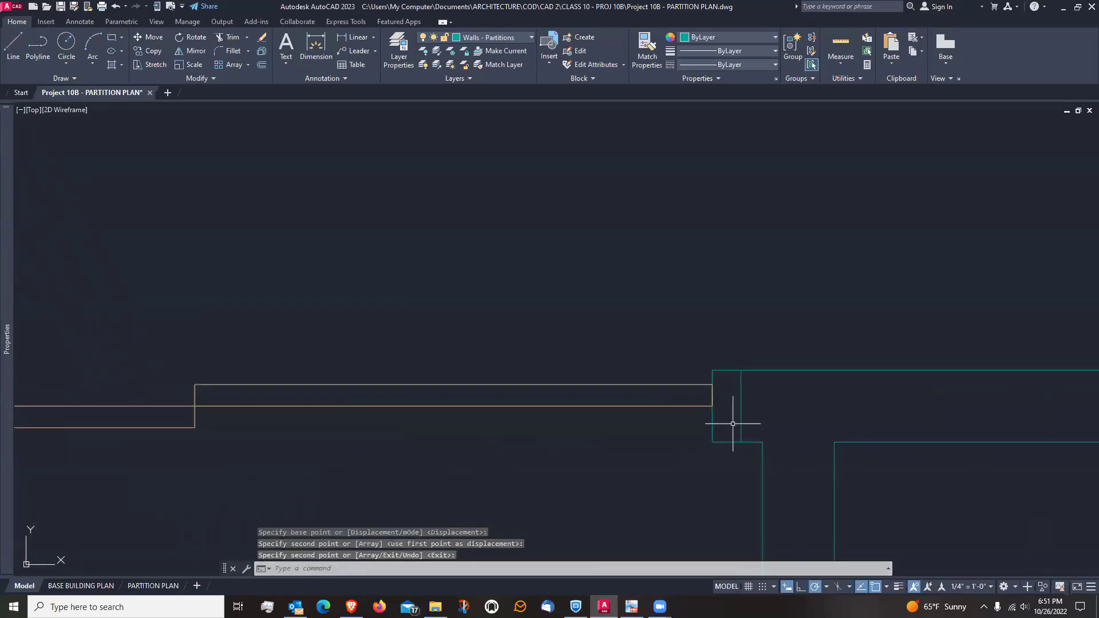
{"action": "scroll", "coordinate": [721, 400], "scroll_direction": "up", "scroll_amount": 2}
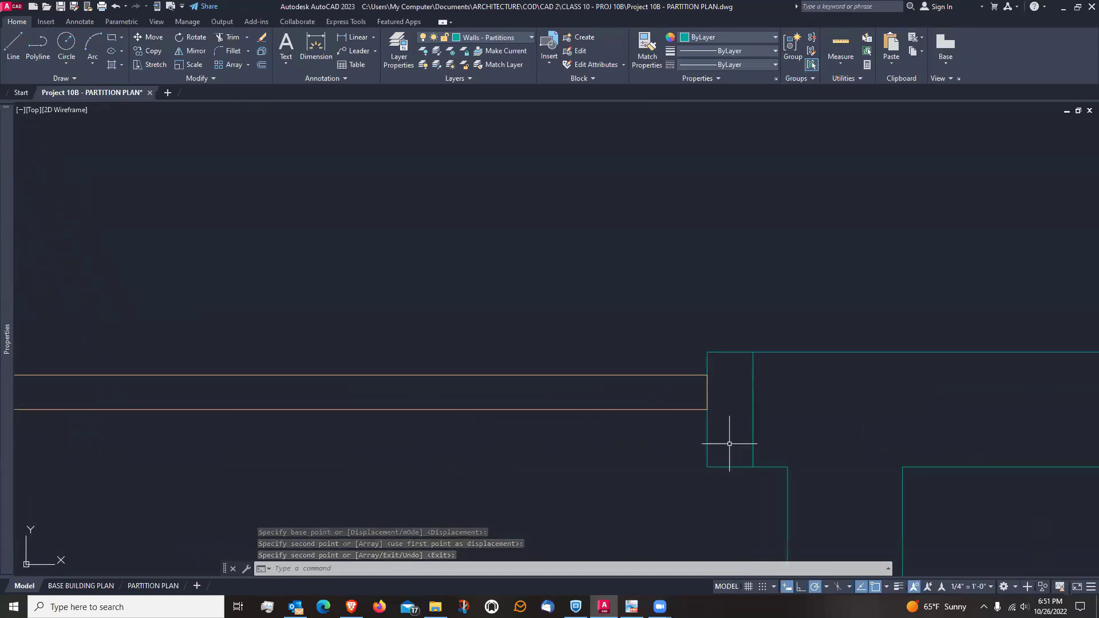
{"action": "scroll", "coordinate": [731, 431], "scroll_direction": "down", "scroll_amount": 4}
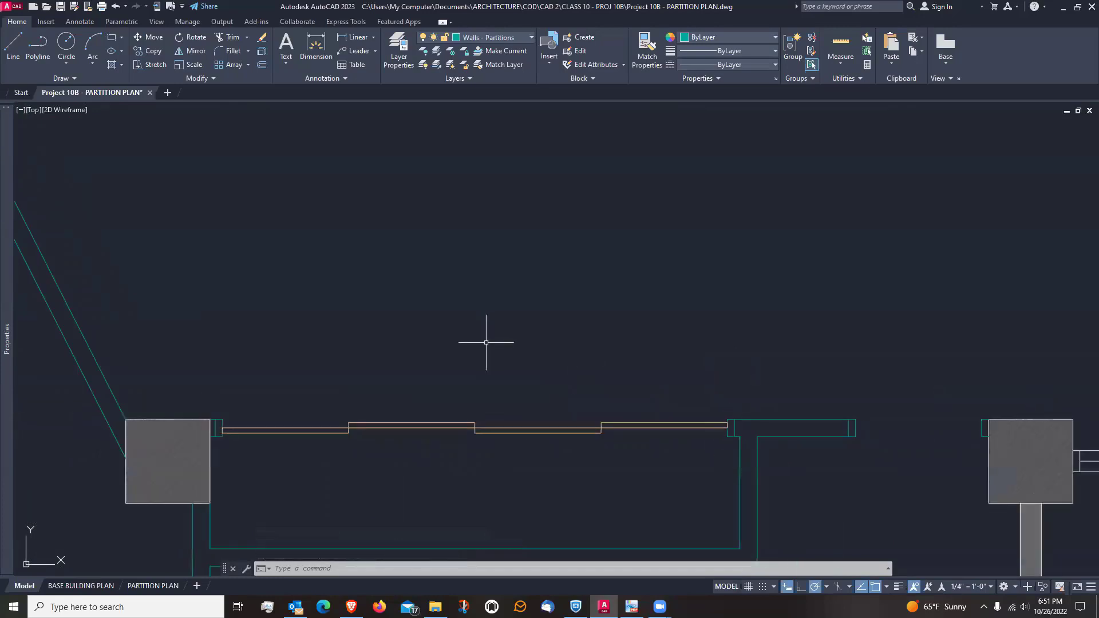
{"action": "middle_click_drag", "start_coordinate": [480, 335], "coordinate": [486, 303]}
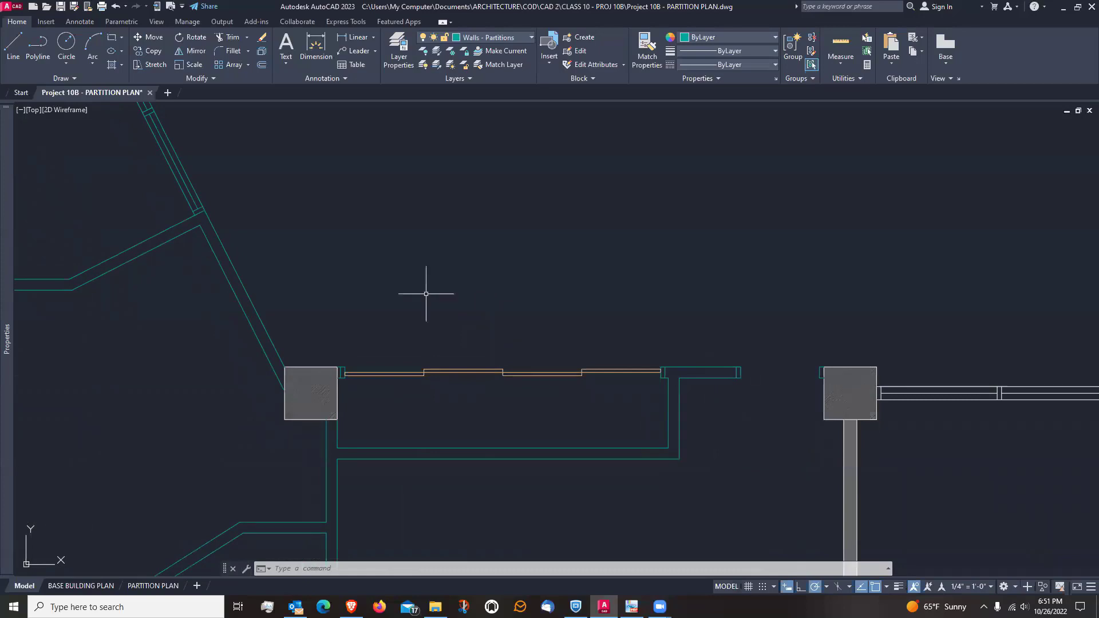
{"action": "key", "text": "alt+Tab"}
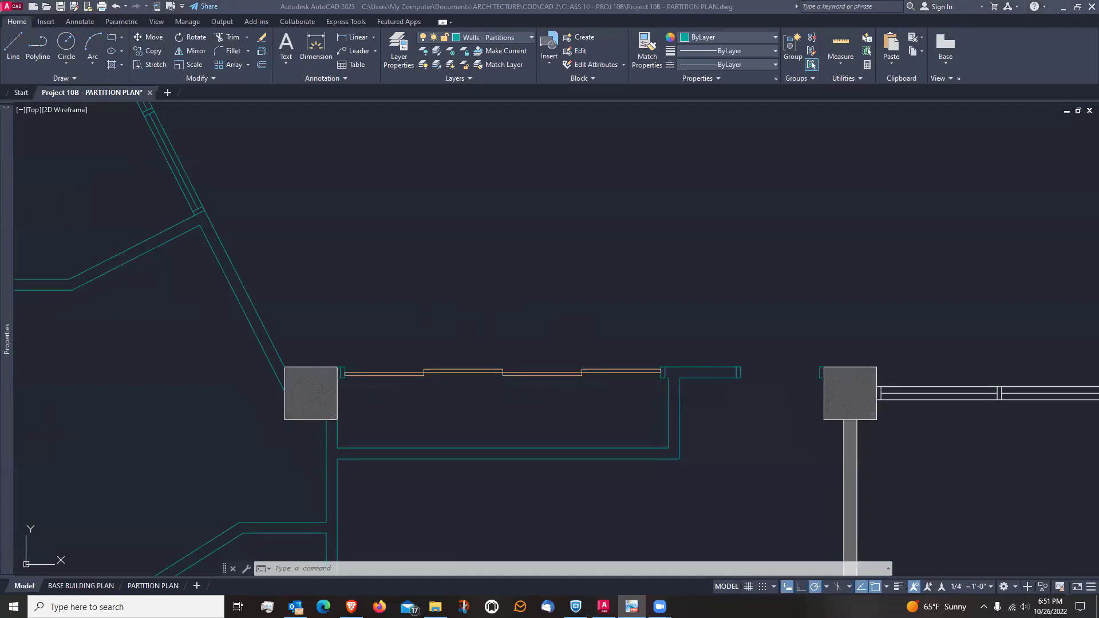
{"action": "scroll", "coordinate": [562, 373], "scroll_direction": "down", "scroll_amount": 4}
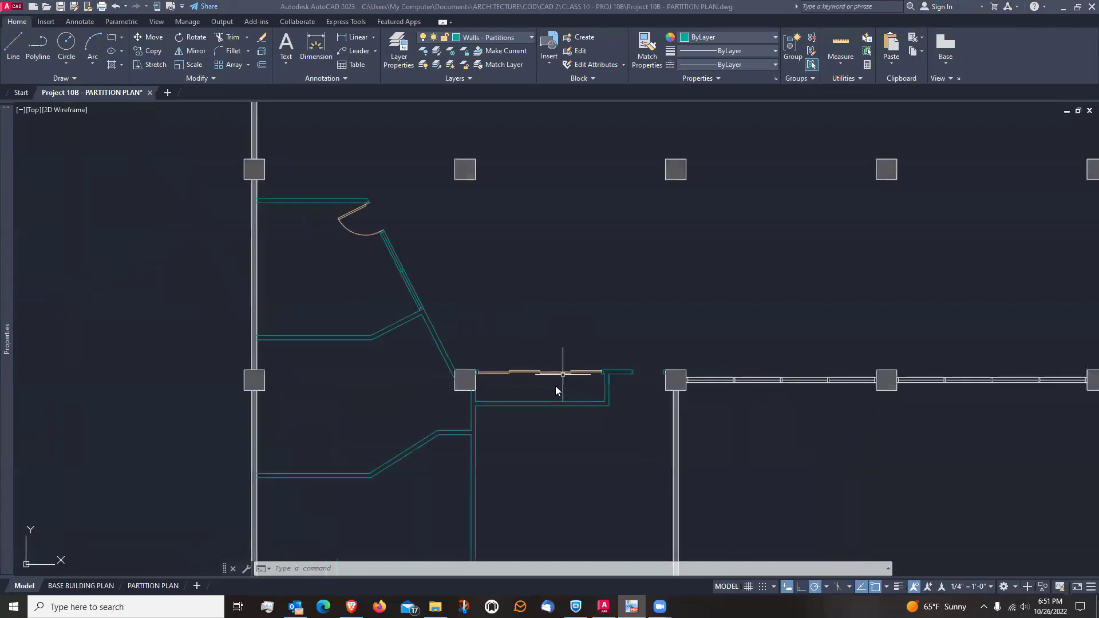
{"action": "left_click", "coordinate": [738, 290]}
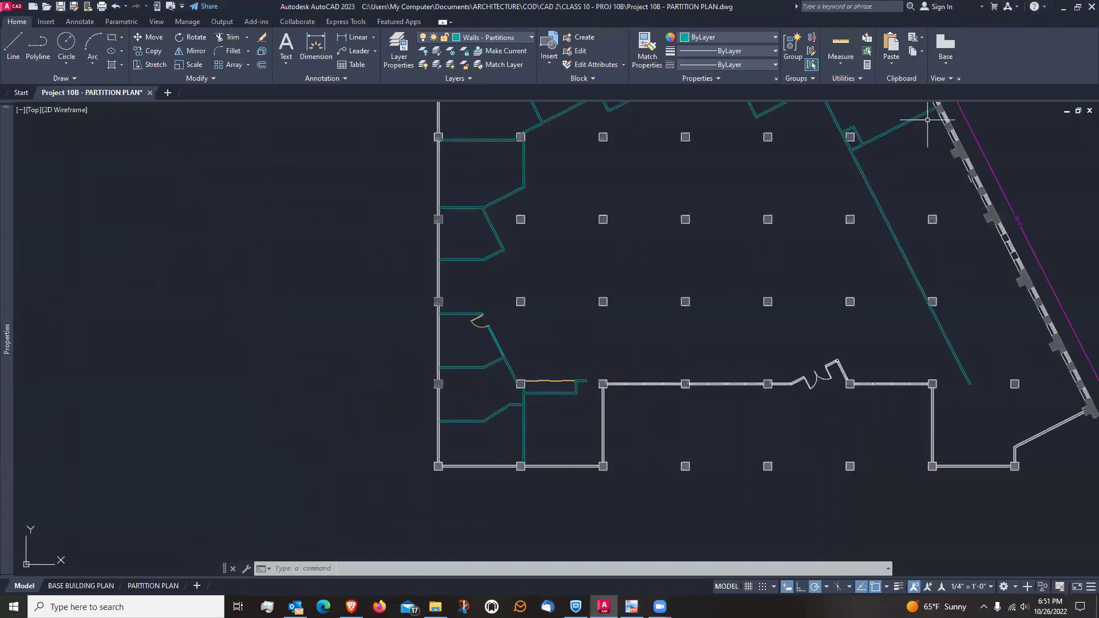
Draw a line from the midpoint of the angled east wall's pier face southwest toward the long diagonal partition, roughly perpendicular to the wall
{"action": "scroll", "coordinate": [1016, 313], "scroll_direction": "up", "scroll_amount": 2}
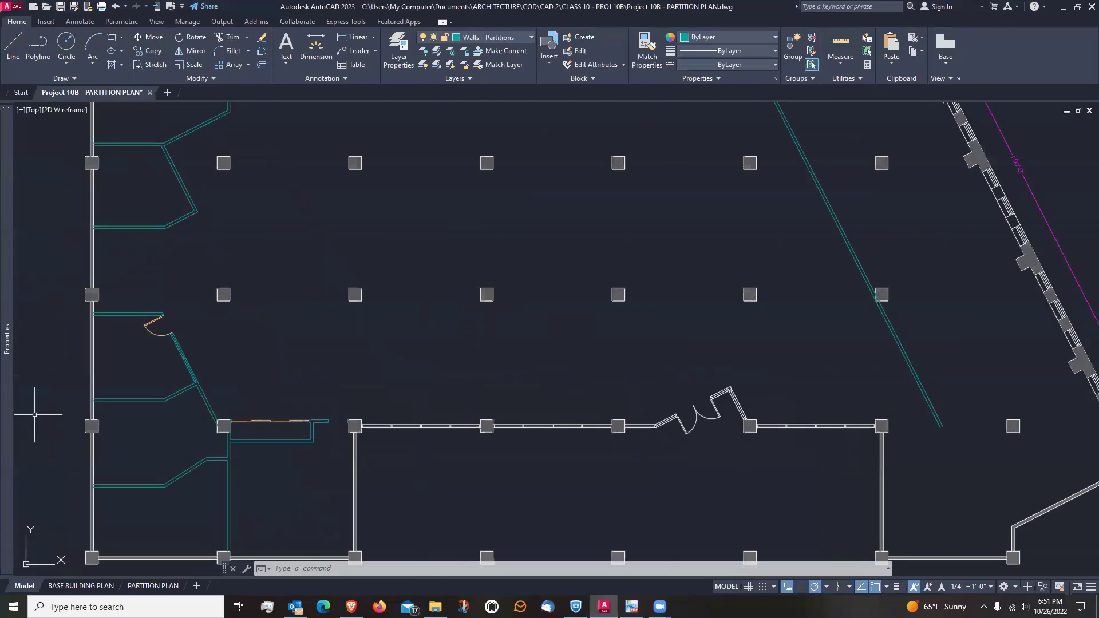
{"action": "mouse_move", "coordinate": [1014, 437]}
{"action": "middle_mouse_down"}
{"action": "mouse_move", "coordinate": [915, 432]}
{"action": "mouse_move", "coordinate": [894, 452]}
{"action": "middle_mouse_up"}
{"action": "scroll", "coordinate": [894, 452], "scroll_direction": "up", "scroll_amount": 2}
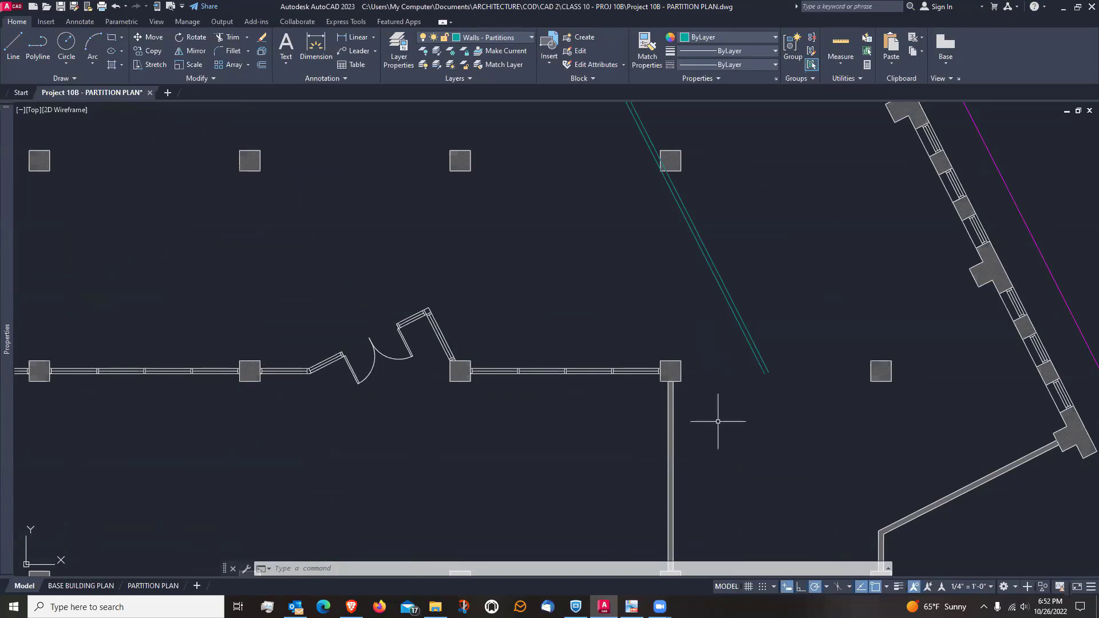
{"action": "scroll", "coordinate": [744, 429], "scroll_direction": "down", "scroll_amount": 2}
{"action": "scroll", "coordinate": [905, 343], "scroll_direction": "up", "scroll_amount": 2}
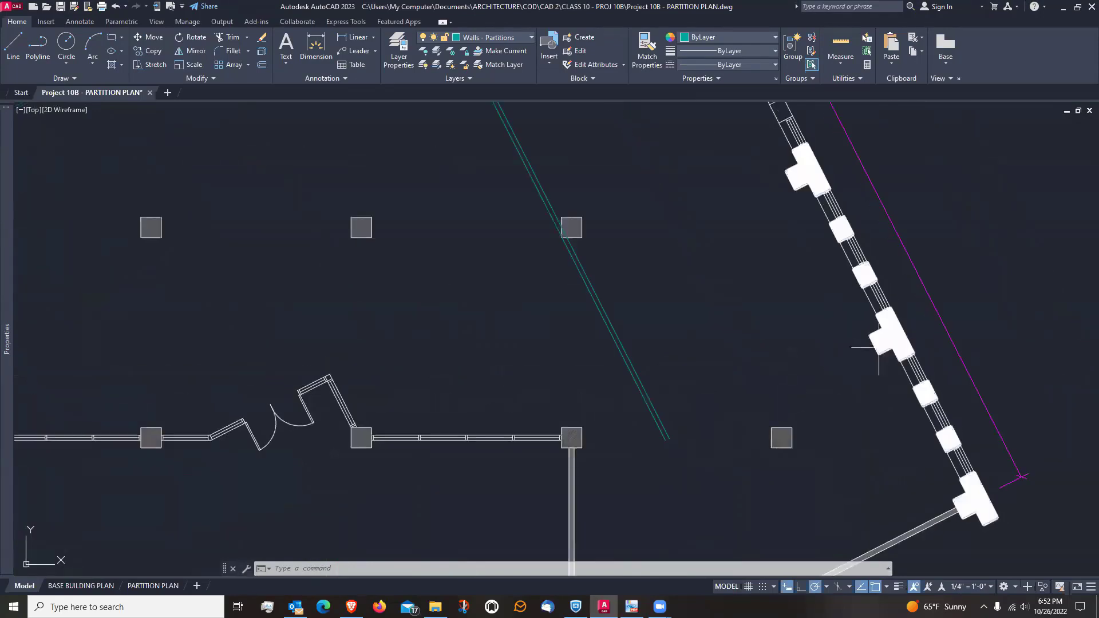
{"action": "scroll", "coordinate": [847, 366], "scroll_direction": "down", "scroll_amount": 4}
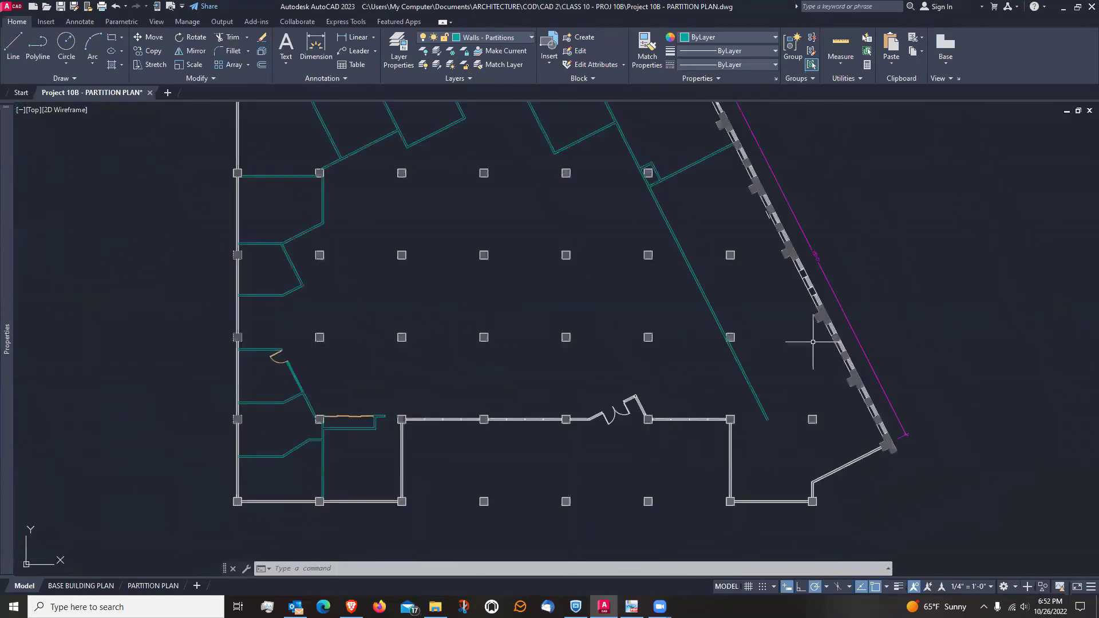
{"action": "mouse_move", "coordinate": [769, 248]}
{"action": "middle_mouse_down"}
{"action": "mouse_move", "coordinate": [800, 392]}
{"action": "mouse_move", "coordinate": [763, 297]}
{"action": "middle_mouse_up"}
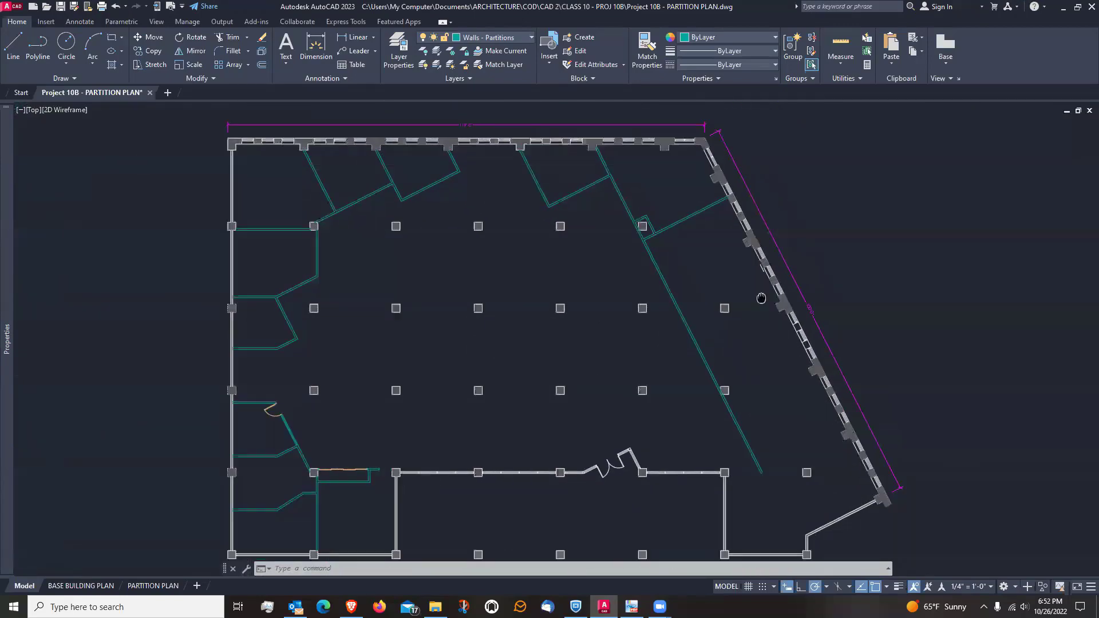
{"action": "scroll", "coordinate": [765, 307], "scroll_direction": "up", "scroll_amount": 6}
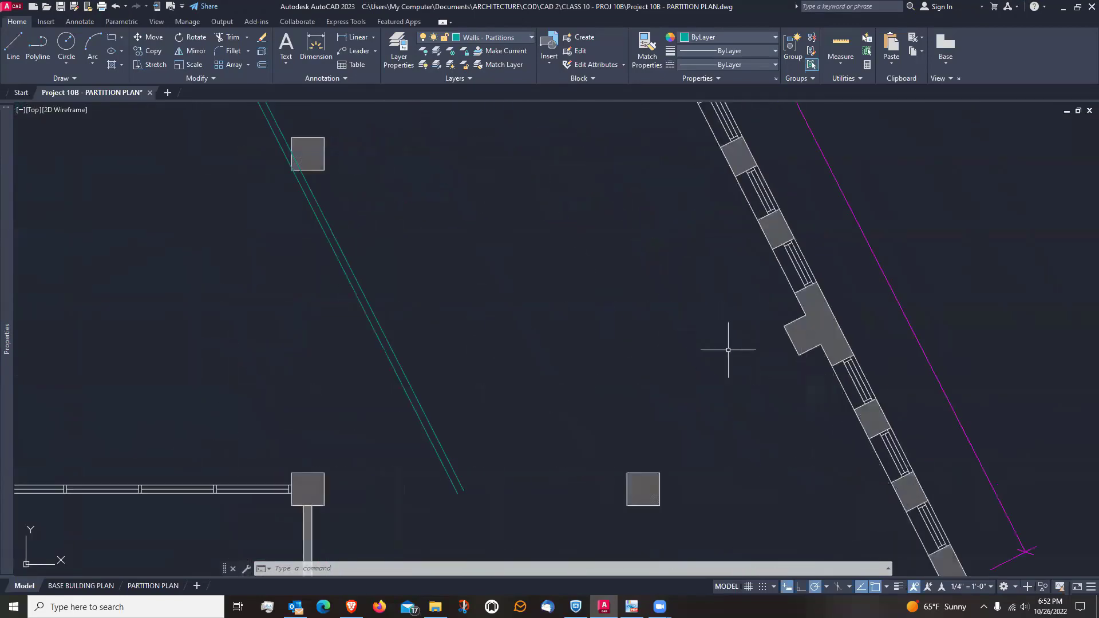
{"action": "key", "text": "l"}
{"action": "key", "text": "Return"}
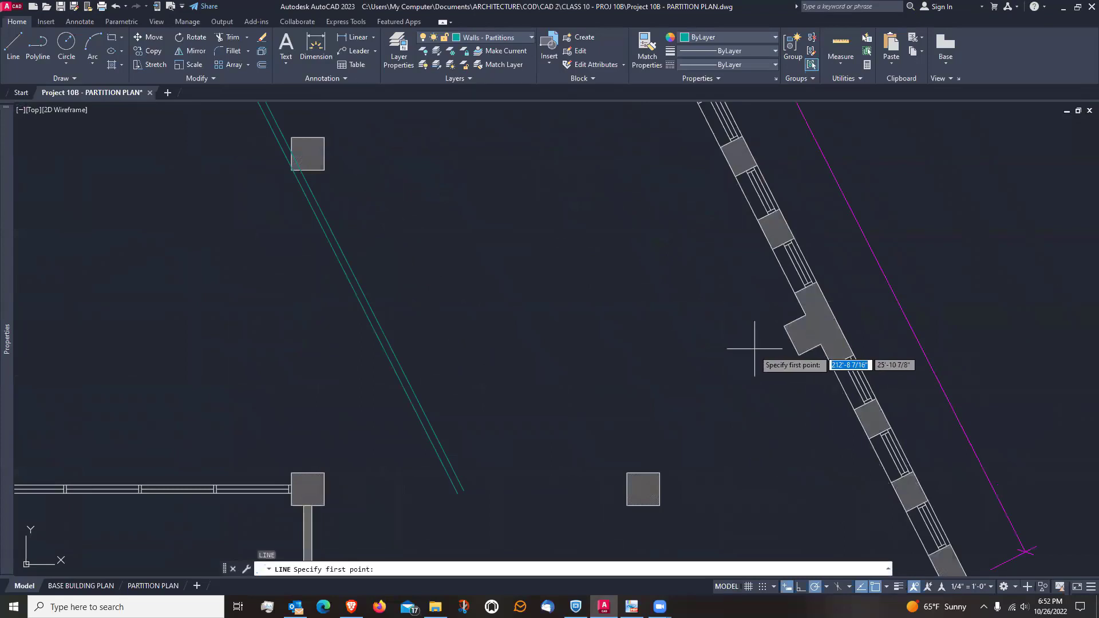
{"action": "left_click", "coordinate": [790, 341]}
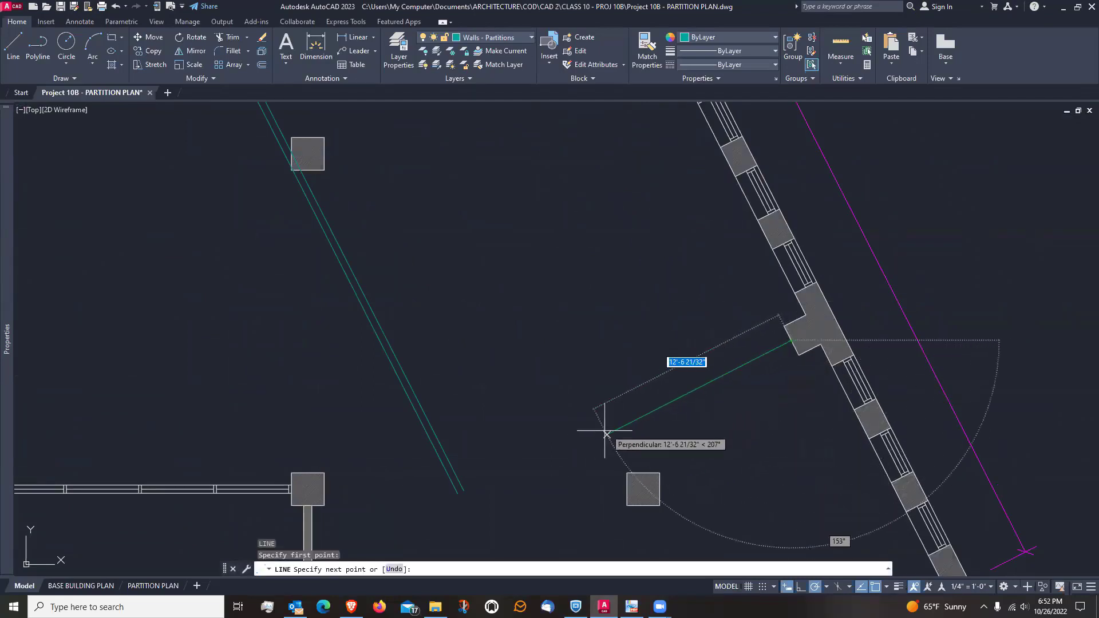
{"action": "left_click", "coordinate": [539, 459]}
{"action": "key", "text": "Return"}
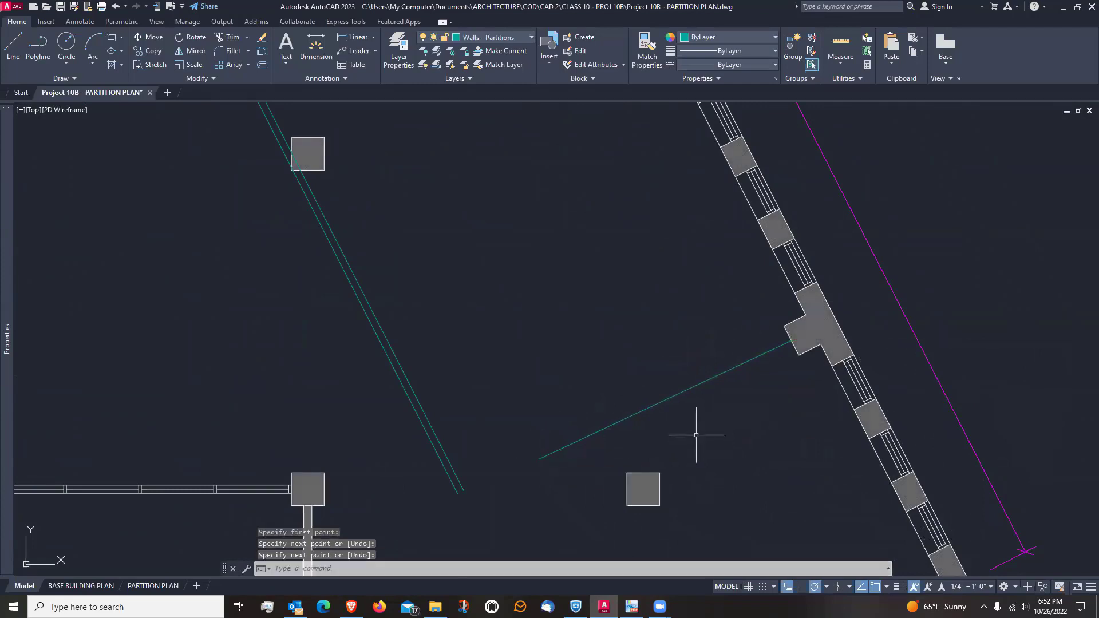
Offset the new partition centerline 2.5" to both sides
{"action": "scroll", "coordinate": [696, 432], "scroll_direction": "up", "scroll_amount": 2}
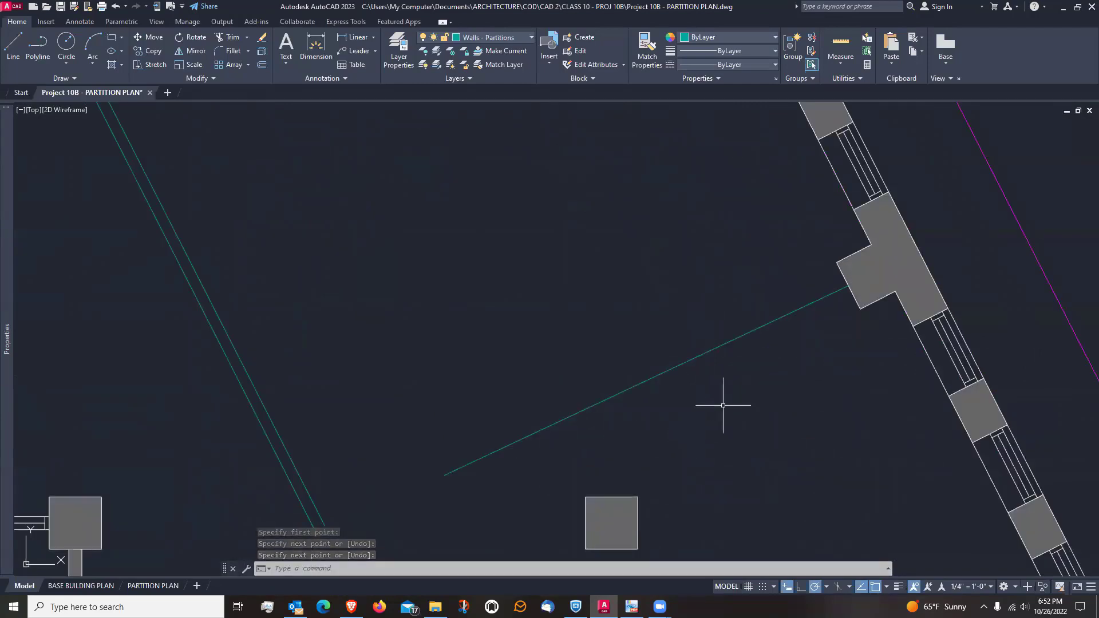
{"action": "left_click", "coordinate": [711, 350]}
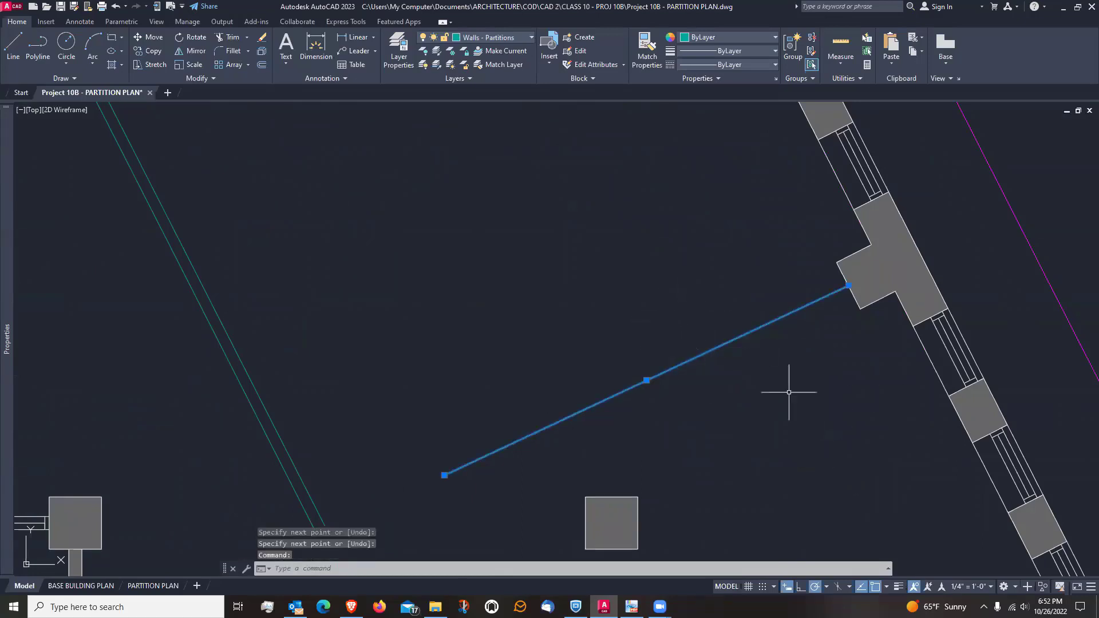
{"action": "key", "text": "Escape"}
{"action": "type", "text": "o"}
{"action": "key", "text": "Return"}
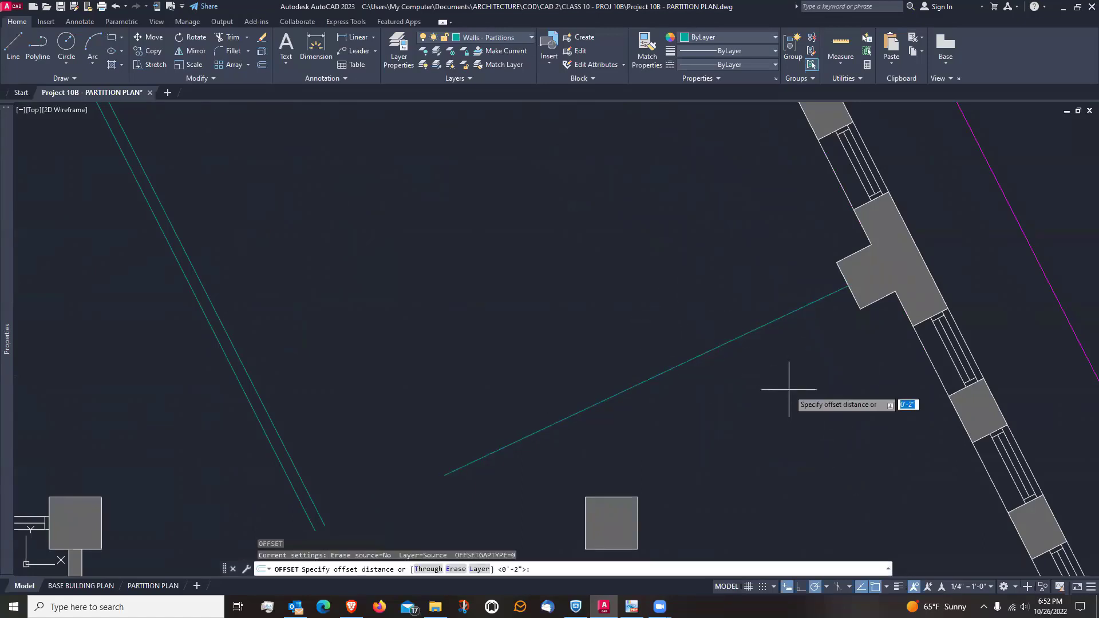
{"action": "type", "text": "2.5"}
{"action": "key", "text": "Return"}
{"action": "left_click", "coordinate": [763, 328]}
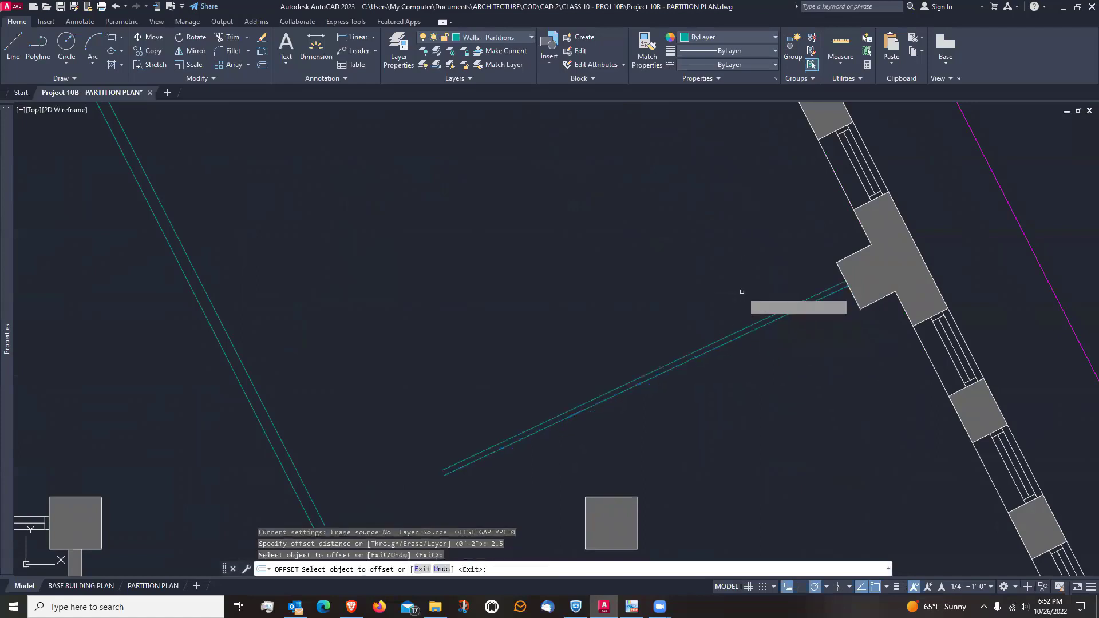
{"action": "left_click", "coordinate": [740, 293]}
{"action": "left_click", "coordinate": [769, 324]}
{"action": "left_click", "coordinate": [786, 373]}
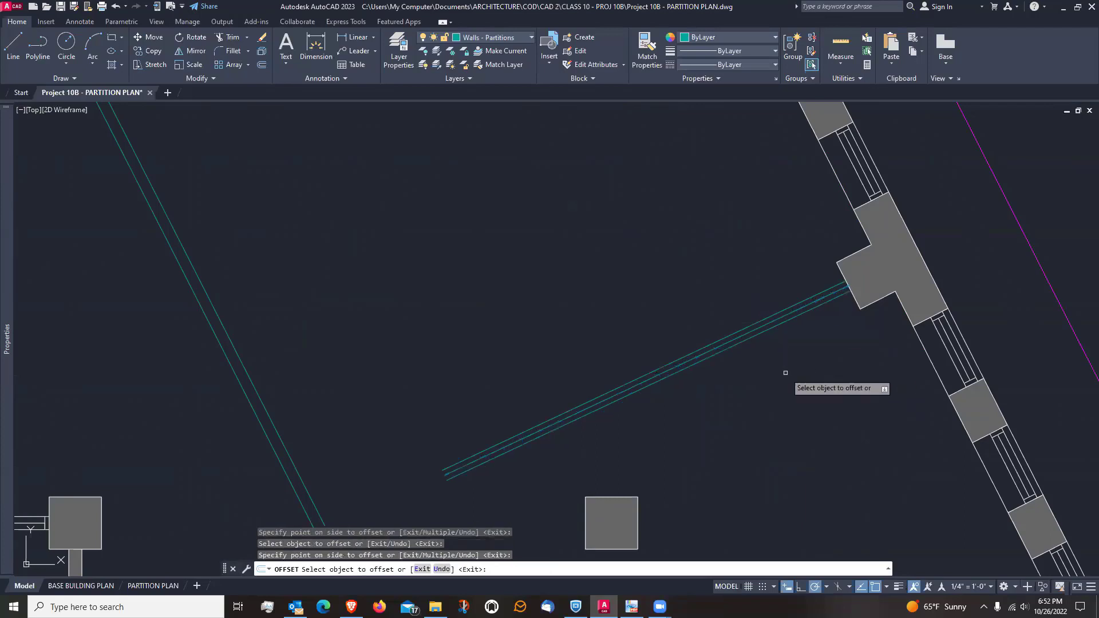
{"action": "key", "text": "Return"}
Erase the centerline between the two offset partition lines
{"action": "type", "text": "e"}
{"action": "key", "text": "Return"}
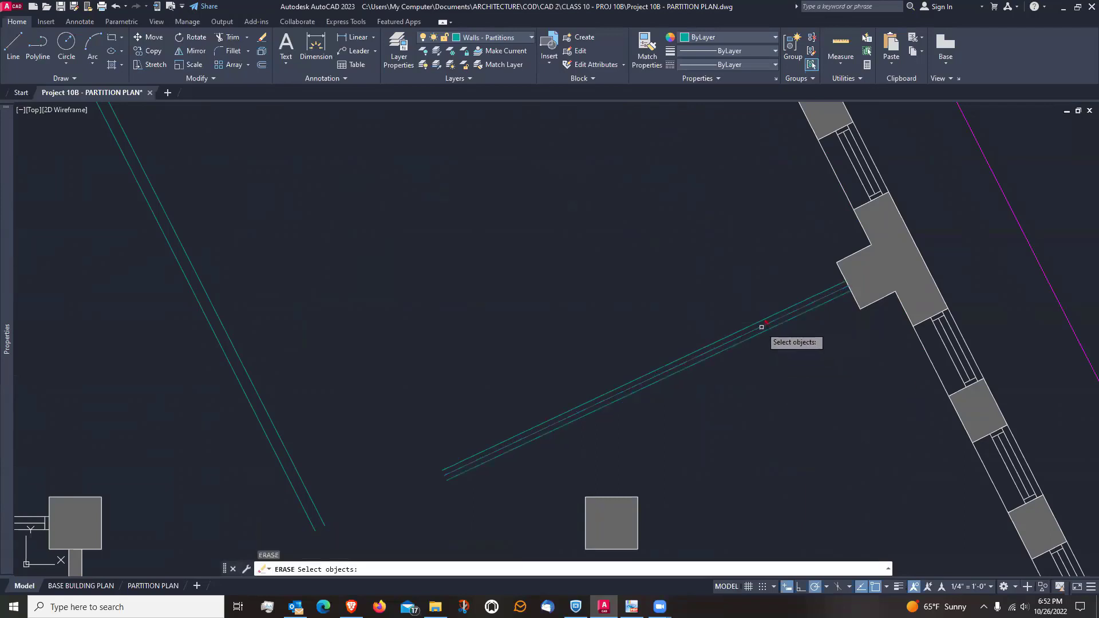
{"action": "left_click", "coordinate": [763, 326]}
{"action": "scroll", "coordinate": [761, 327], "scroll_direction": "down", "scroll_amount": 2}
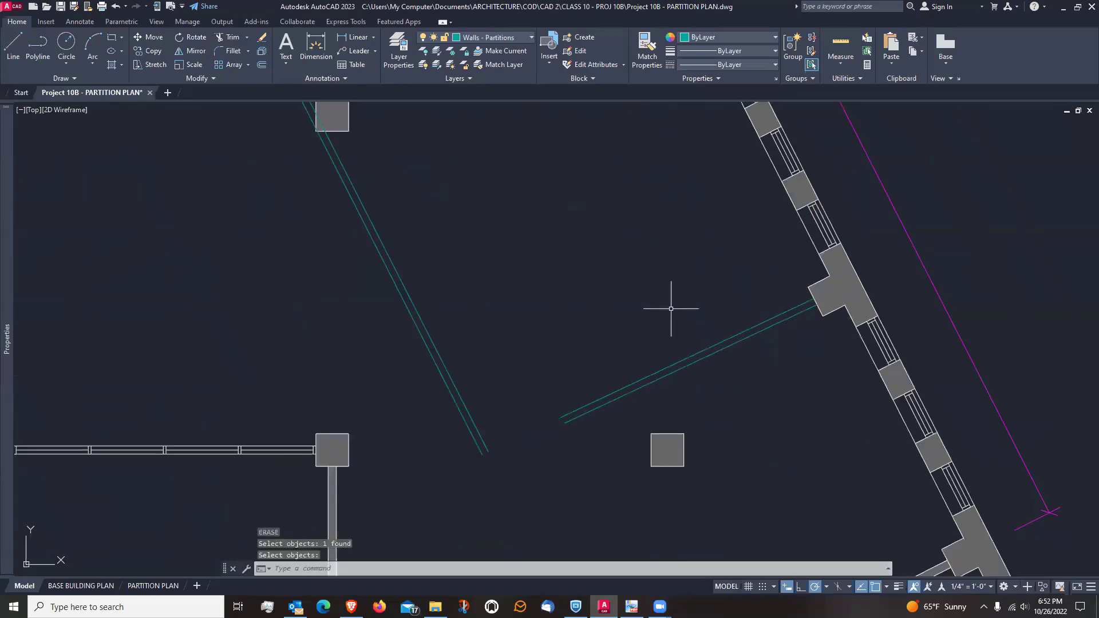
{"action": "key", "text": "Return"}
Fillet the inner and outer line pairs of the long diagonal partition and the new partition into a sharp corner with 0 radius
{"action": "type", "text": "f"}
{"action": "key", "text": "Return"}
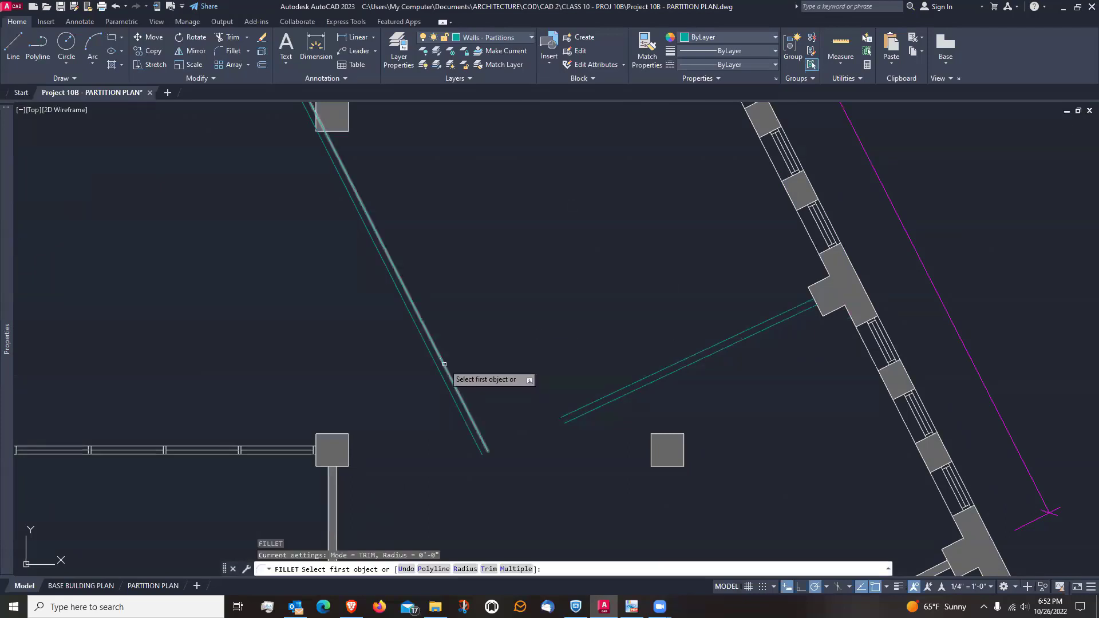
{"action": "left_click", "coordinate": [450, 363]}
{"action": "left_click", "coordinate": [596, 400]}
{"action": "key", "text": "Return"}
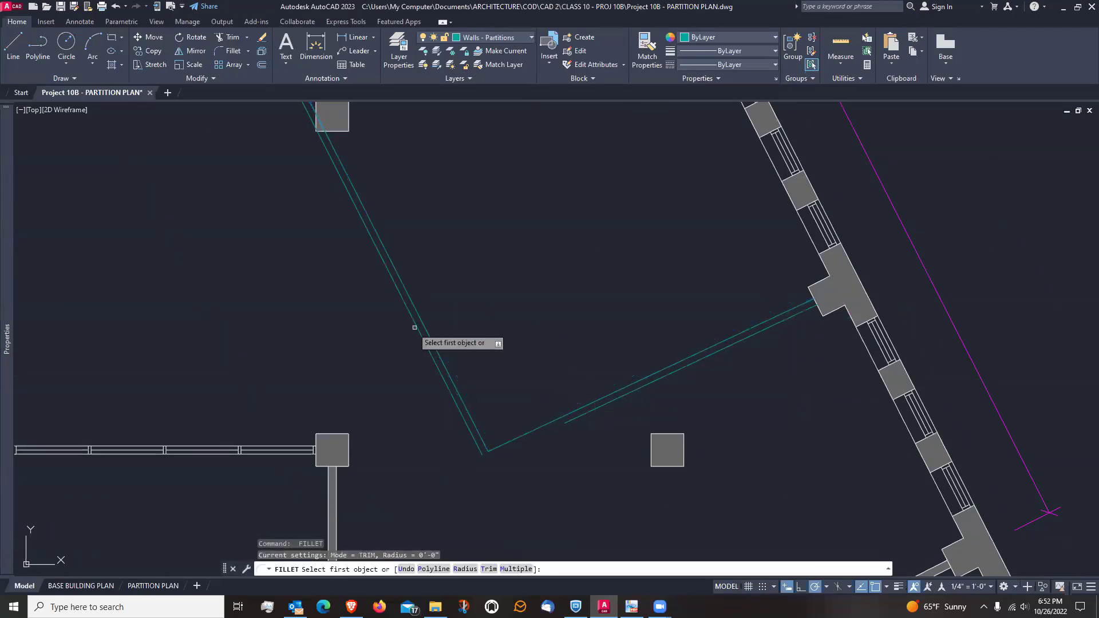
{"action": "left_click", "coordinate": [411, 321]}
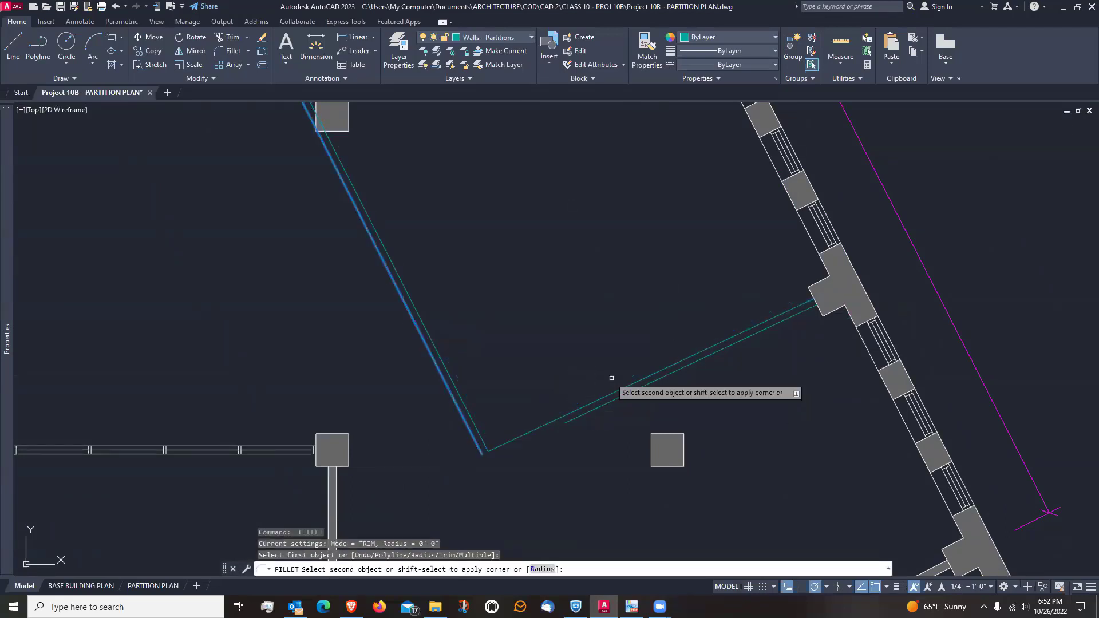
{"action": "left_click", "coordinate": [589, 412]}
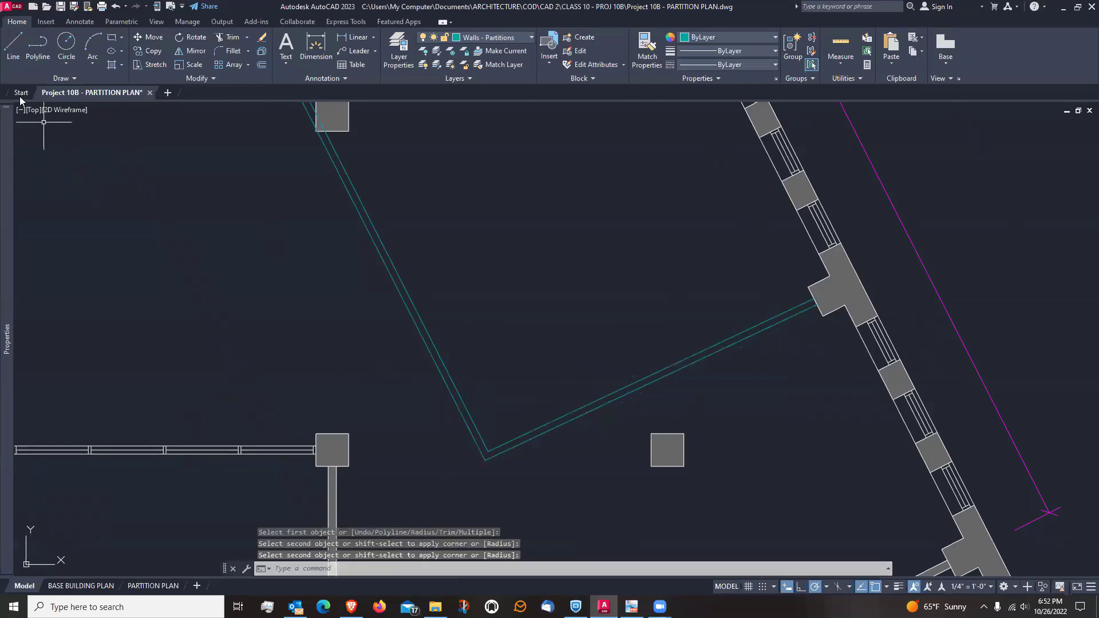
Draw a line from the upper-right corner of the column at the window wall's east end perpendicular to the long diagonal partition
{"action": "left_click", "coordinate": [13, 45]}
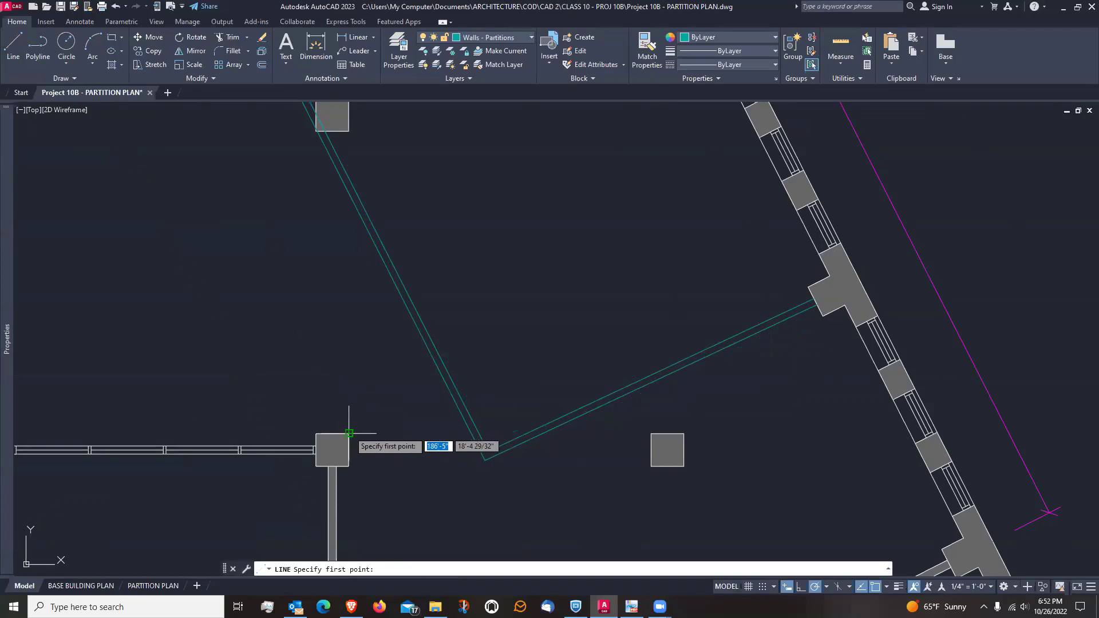
{"action": "left_click", "coordinate": [349, 433]}
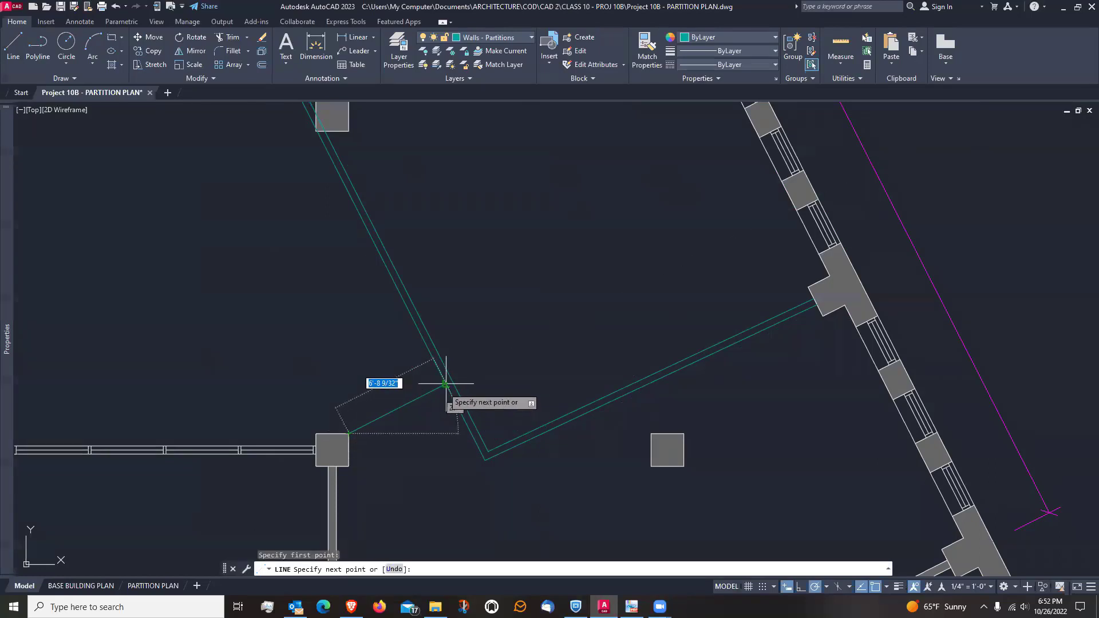
{"action": "left_click", "coordinate": [445, 384]}
{"action": "key", "text": "Return"}
Offset the short connecting line 5" toward its lower side to form the second face of the partition
{"action": "scroll", "coordinate": [379, 378], "scroll_direction": "up", "scroll_amount": 2}
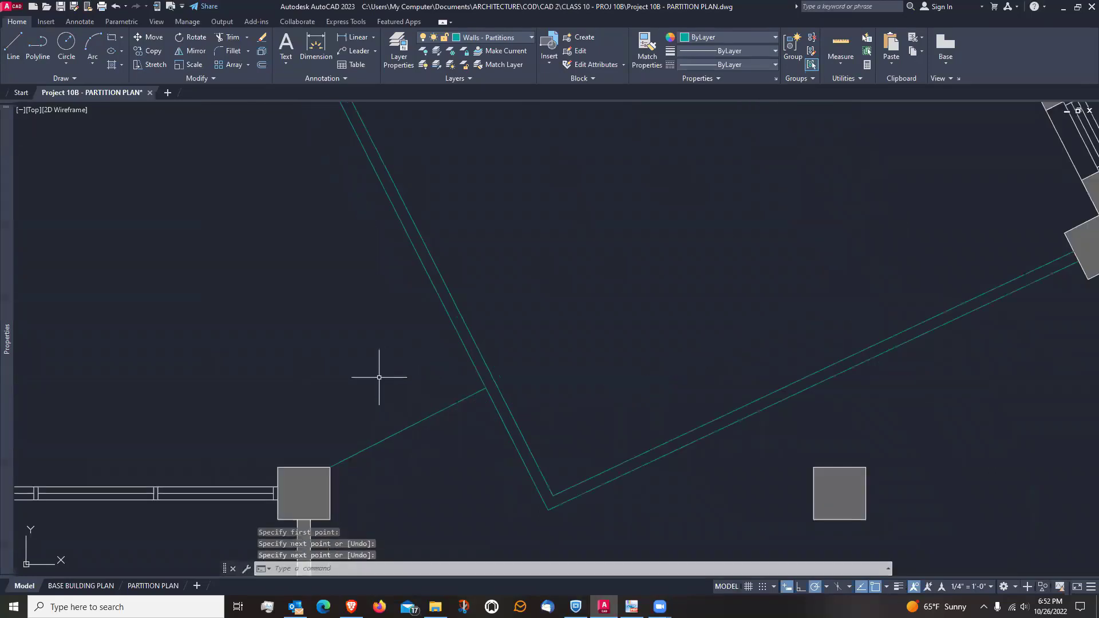
{"action": "type", "text": "o"}
{"action": "key", "text": "Return"}
{"action": "key", "text": "Return"}
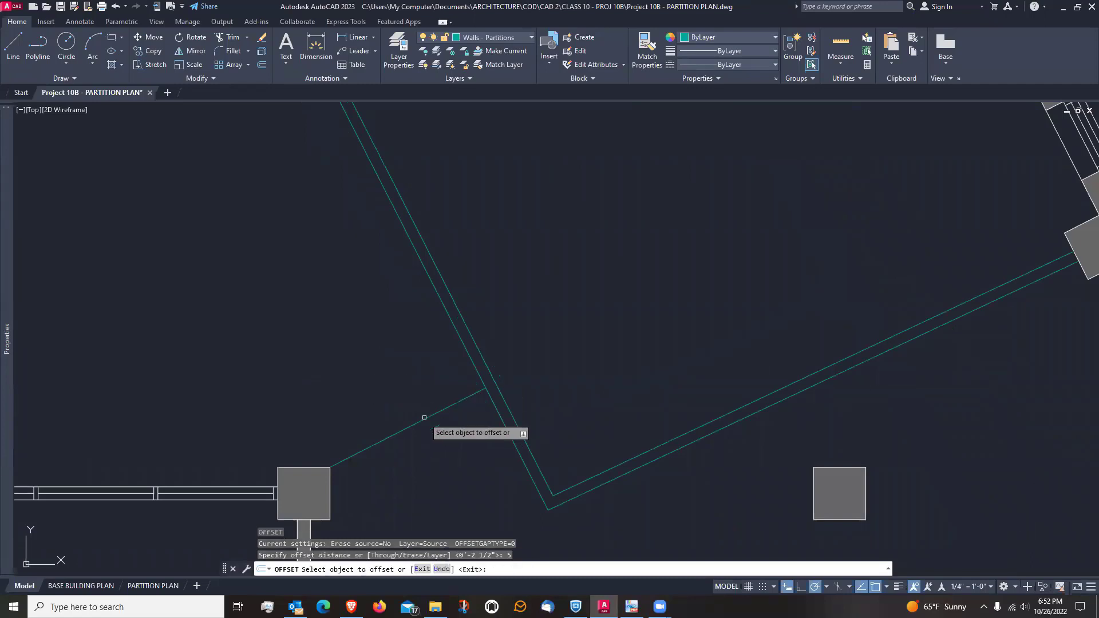
{"action": "left_click", "coordinate": [426, 417]}
{"action": "left_click", "coordinate": [427, 436]}
{"action": "key", "text": "Return"}
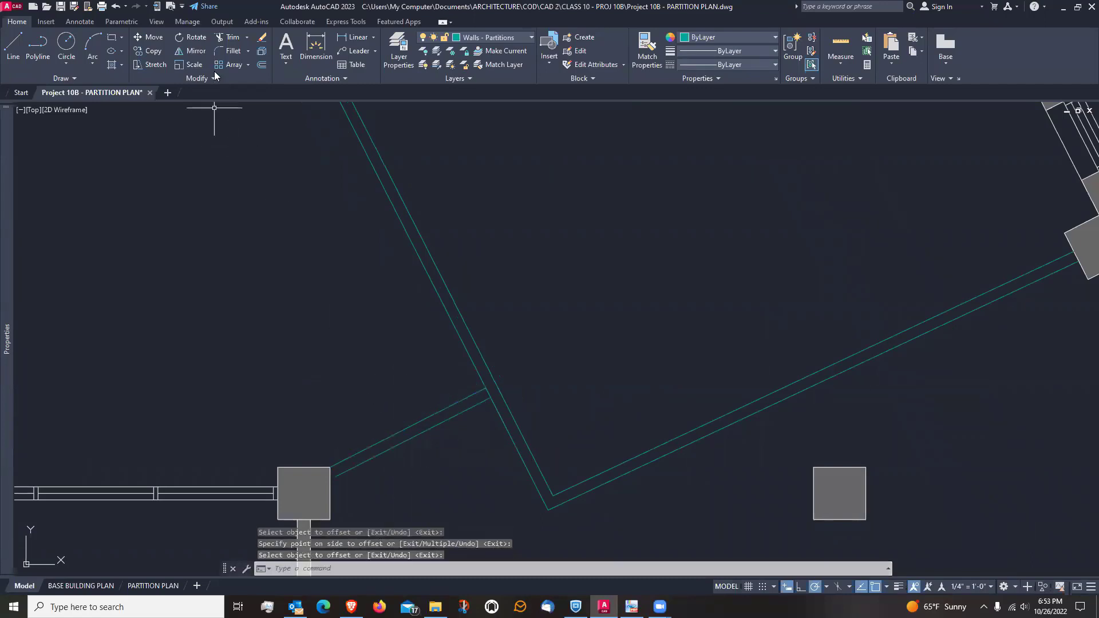
Extend the short partition's lower line to the column and trim the diagonal partition's face between the two lines to open the junction
{"action": "left_click", "coordinate": [229, 37]}
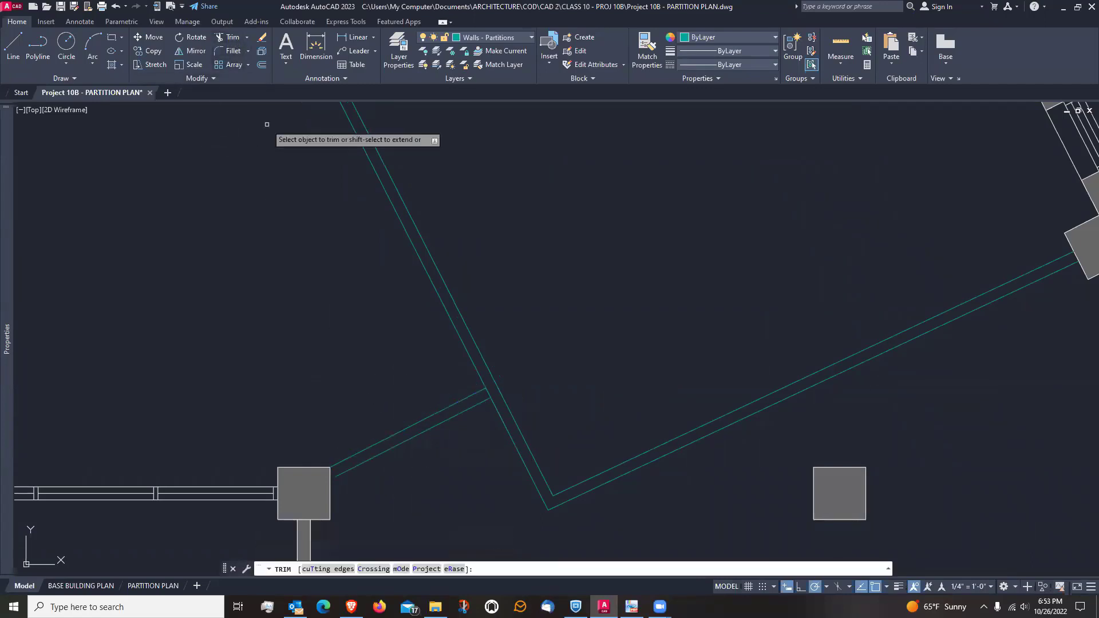
{"action": "left_click", "coordinate": [346, 472]}
{"action": "scroll", "coordinate": [347, 471], "scroll_direction": "down", "scroll_amount": 2}
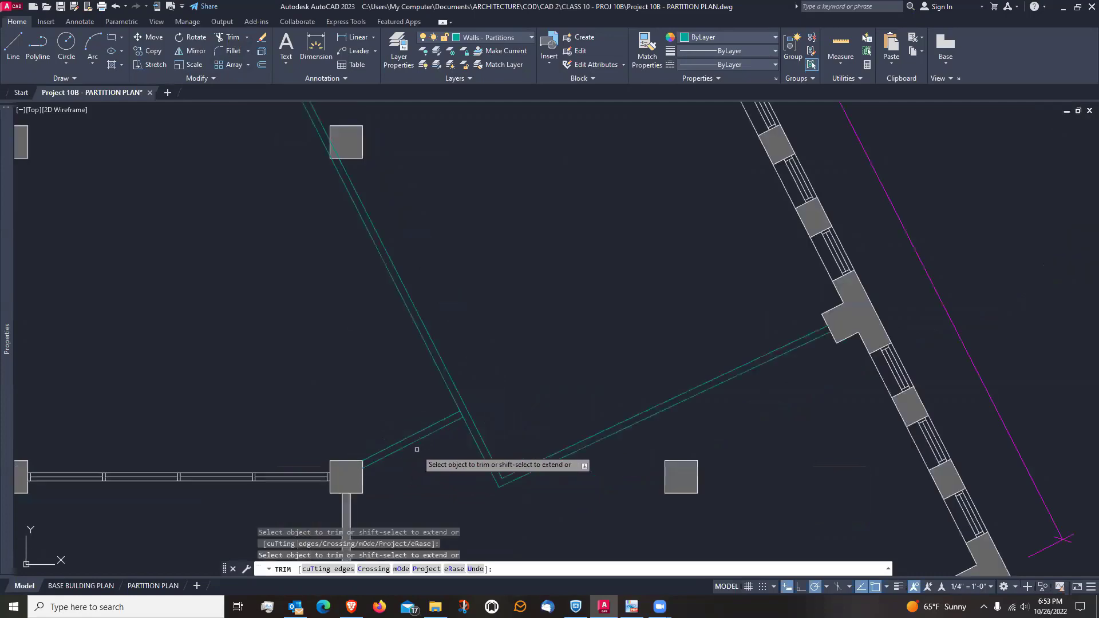
{"action": "scroll", "coordinate": [417, 454], "scroll_direction": "up", "scroll_amount": 2}
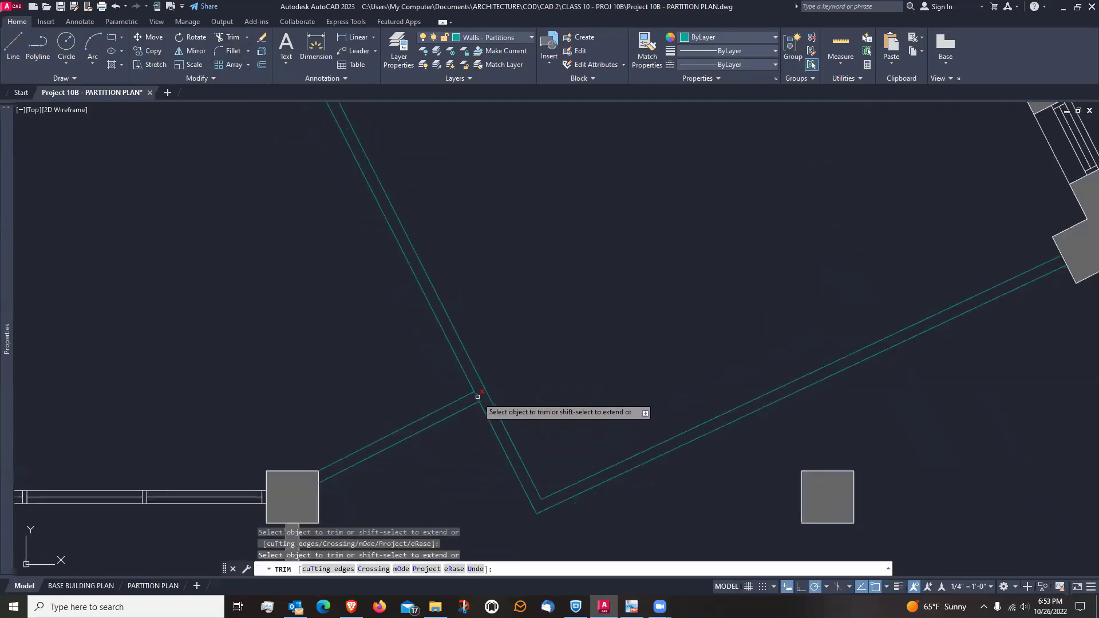
{"action": "scroll", "coordinate": [518, 391], "scroll_direction": "down", "scroll_amount": 2}
{"action": "key", "text": "Escape"}
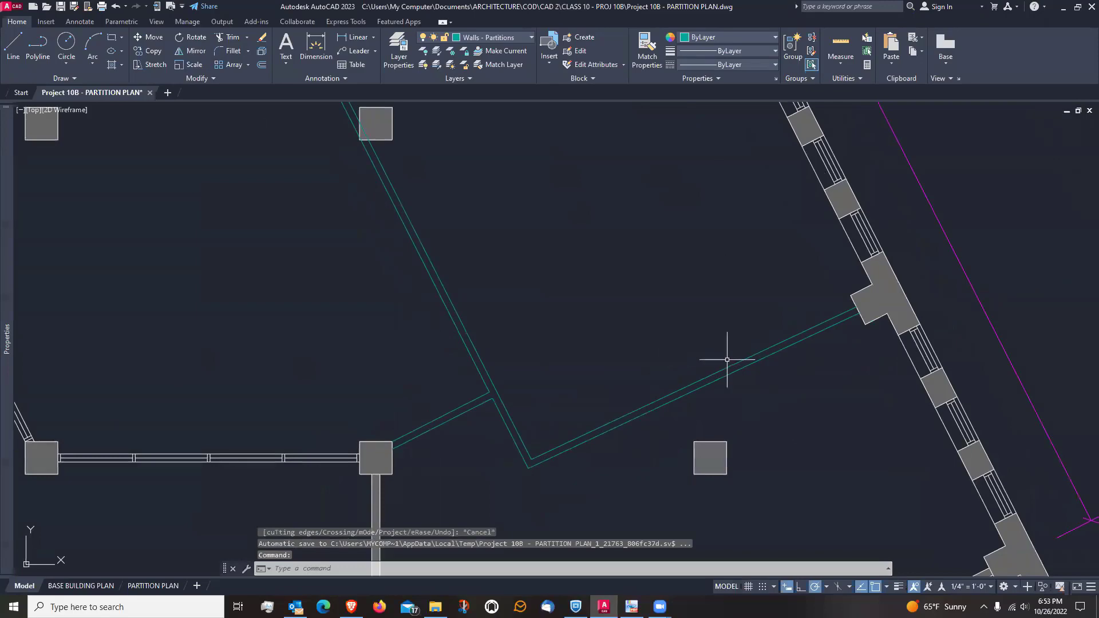
Check how the southeast partition meets the pier face by selecting the face and inspecting its midpoint
{"action": "scroll", "coordinate": [727, 360], "scroll_direction": "down", "scroll_amount": 1}
{"action": "scroll", "coordinate": [681, 385], "scroll_direction": "up", "scroll_amount": 5}
{"action": "scroll", "coordinate": [744, 287], "scroll_direction": "up", "scroll_amount": 4}
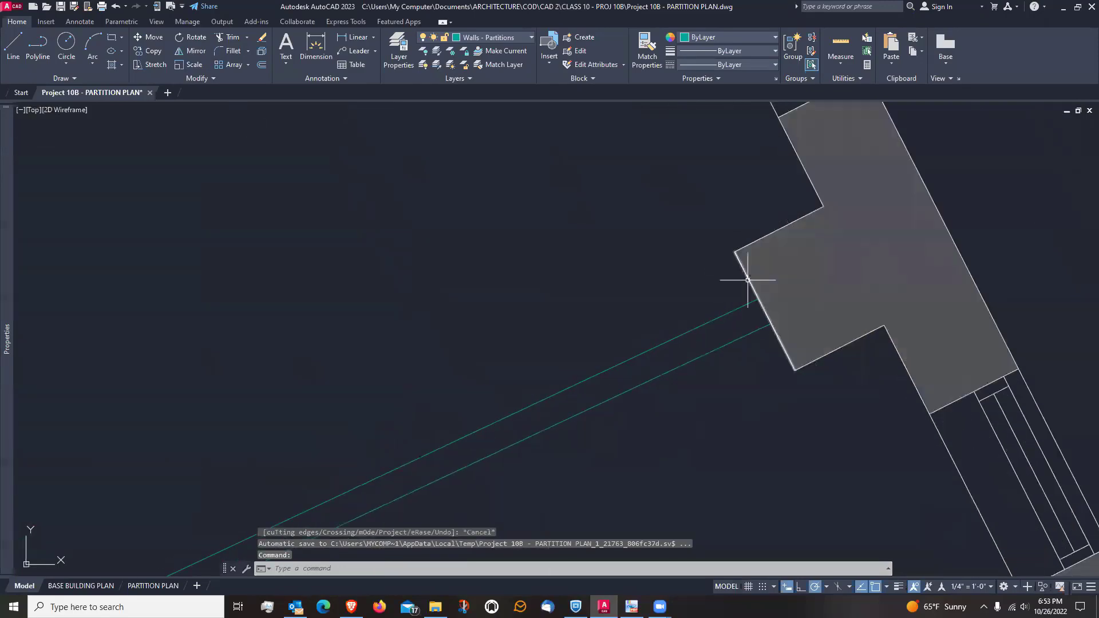
{"action": "left_click", "coordinate": [772, 324]}
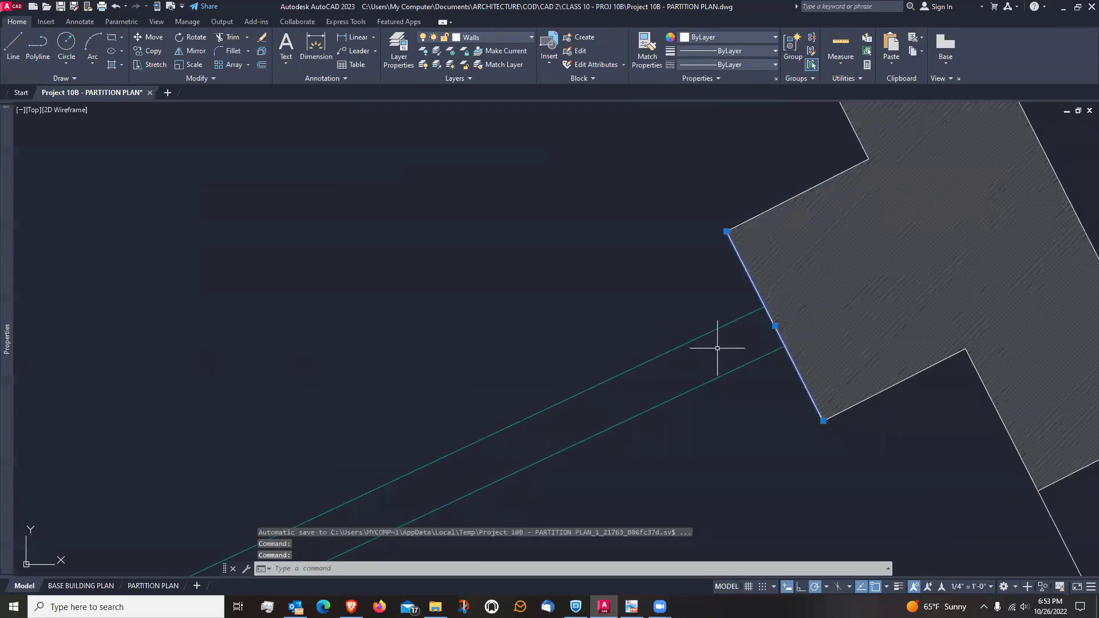
{"action": "key", "text": "Escape"}
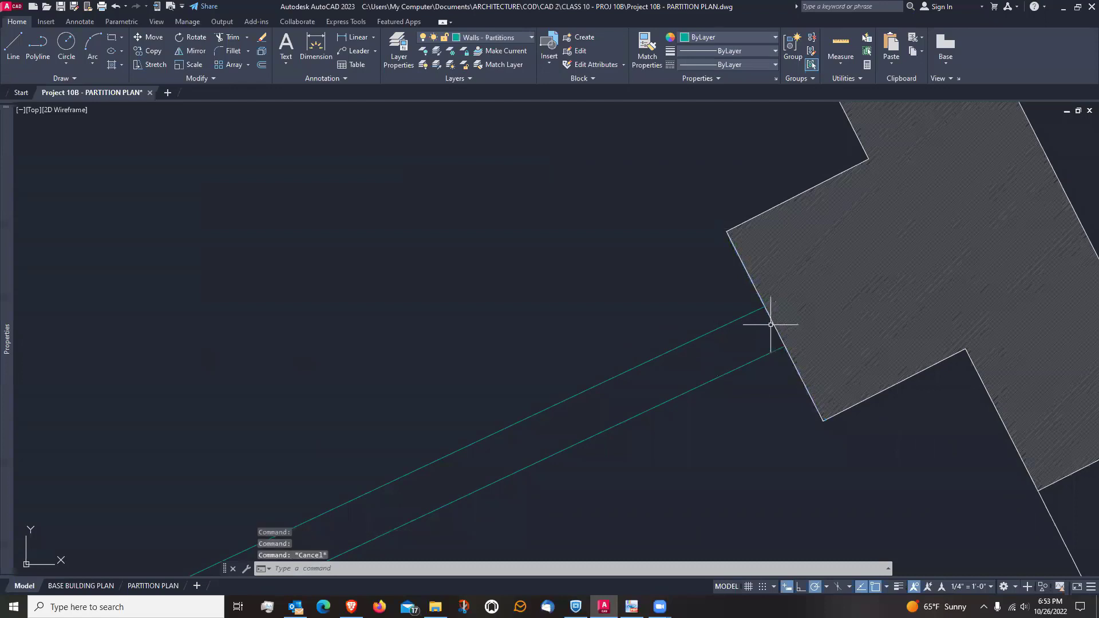
Trim both lines of the long diagonal partition where they pass through the square column north of the new junction
{"action": "scroll", "coordinate": [771, 324], "scroll_direction": "down", "scroll_amount": 6}
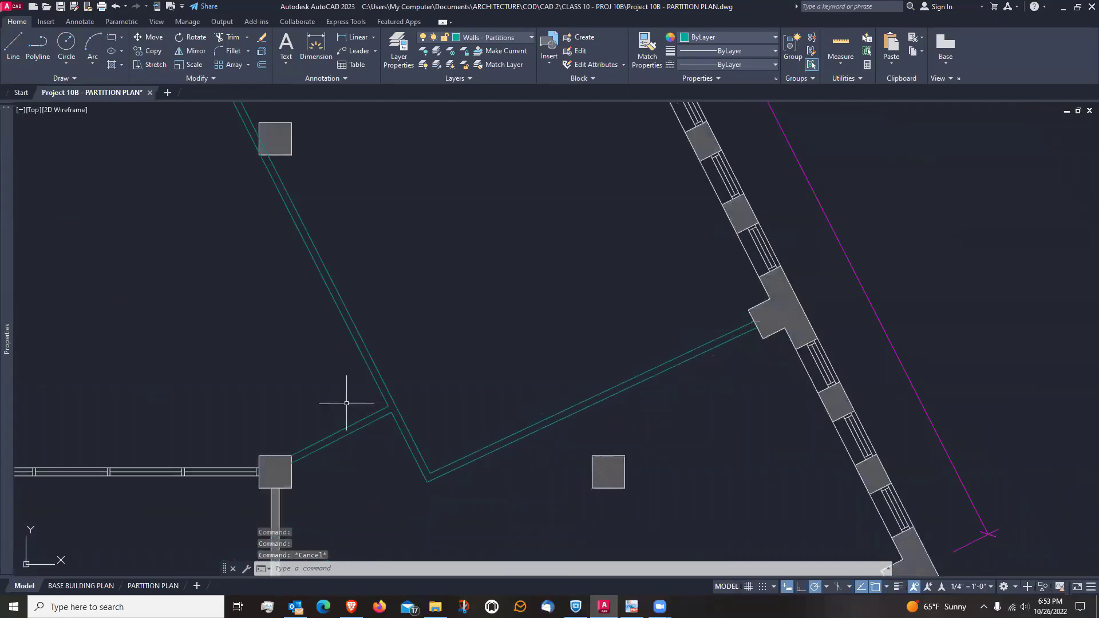
{"action": "mouse_move", "coordinate": [326, 245]}
{"action": "middle_mouse_down"}
{"action": "mouse_move", "coordinate": [417, 400]}
{"action": "mouse_move", "coordinate": [453, 507]}
{"action": "mouse_move", "coordinate": [401, 453]}
{"action": "middle_mouse_up"}
{"action": "scroll", "coordinate": [329, 363], "scroll_direction": "up", "scroll_amount": 8}
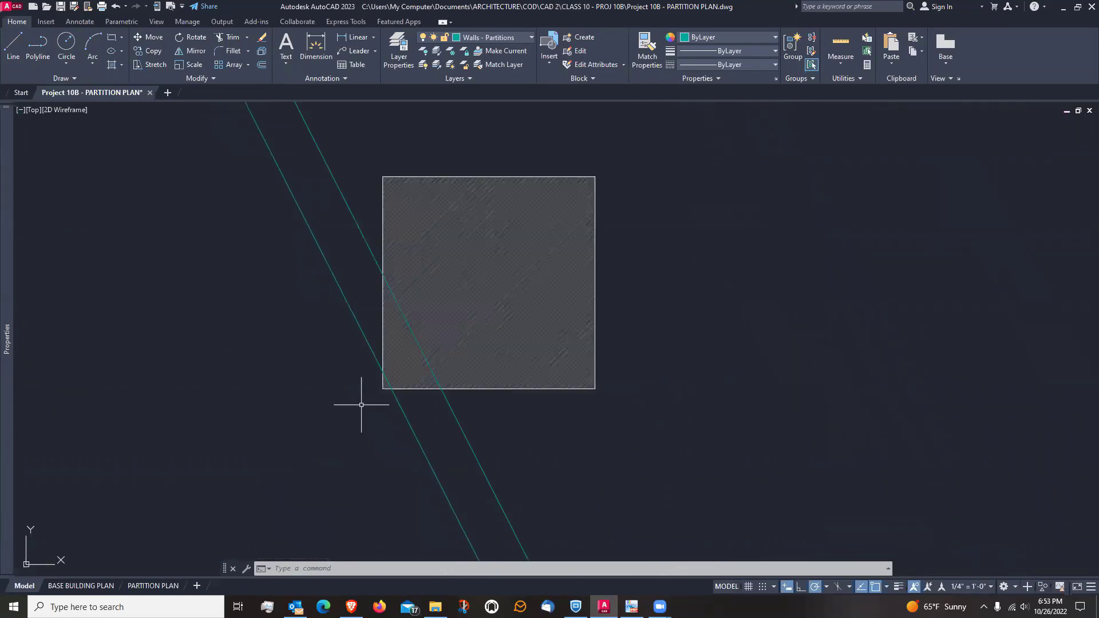
{"action": "scroll", "coordinate": [388, 398], "scroll_direction": "up", "scroll_amount": 2}
{"action": "scroll", "coordinate": [366, 380], "scroll_direction": "down", "scroll_amount": 4}
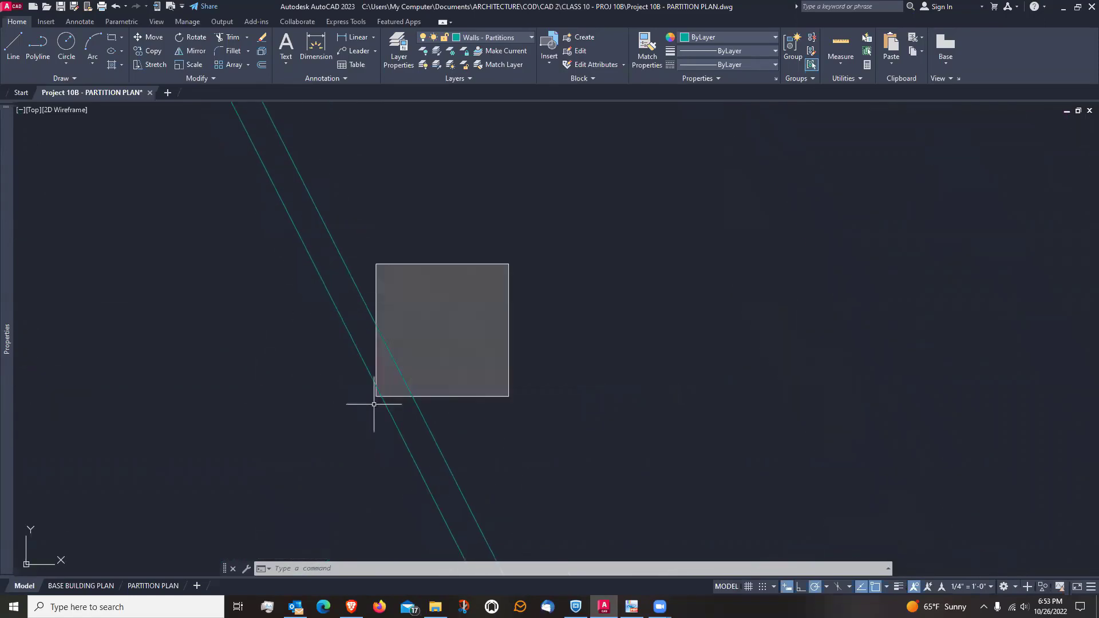
{"action": "left_click", "coordinate": [231, 38]}
{"action": "scroll", "coordinate": [399, 372], "scroll_direction": "up", "scroll_amount": 4}
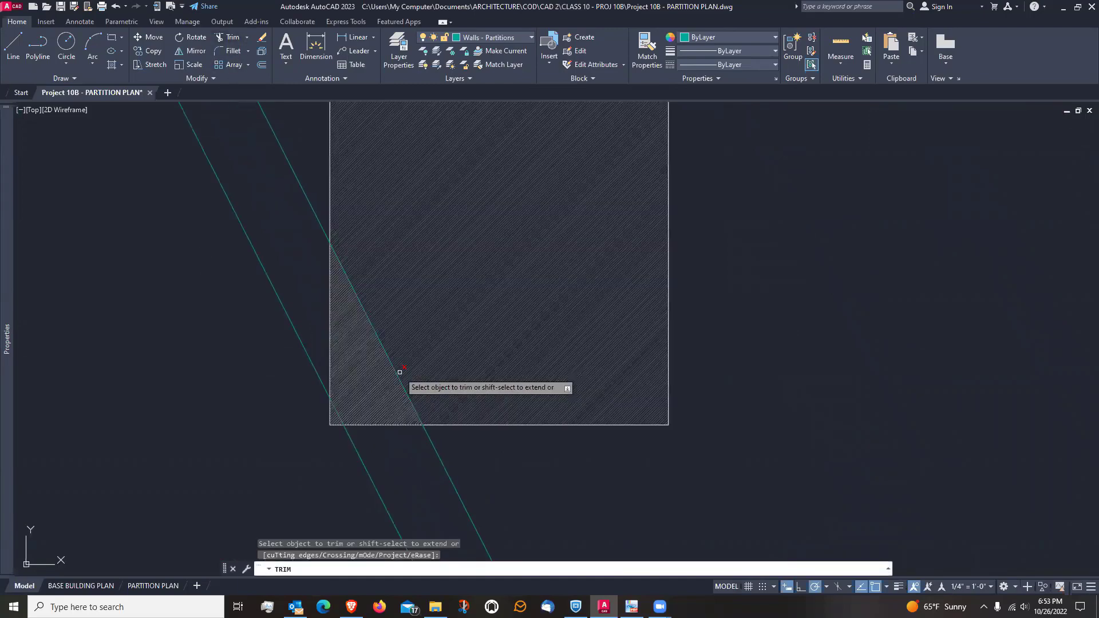
{"action": "left_click", "coordinate": [399, 372]}
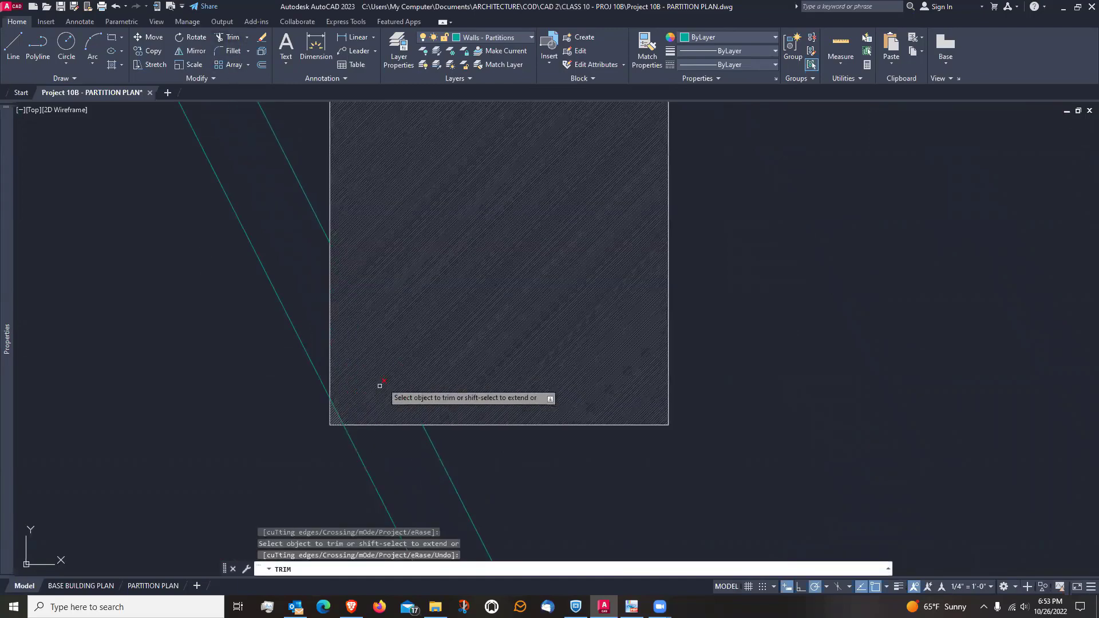
{"action": "scroll", "coordinate": [379, 386], "scroll_direction": "up", "scroll_amount": 5}
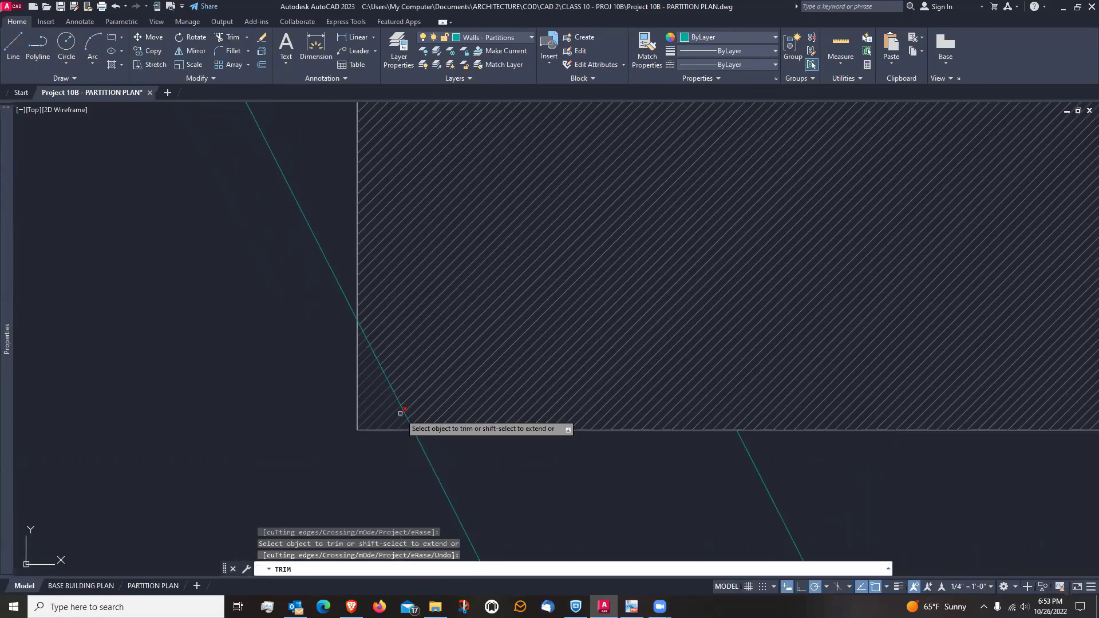
{"action": "scroll", "coordinate": [403, 433], "scroll_direction": "down", "scroll_amount": 2}
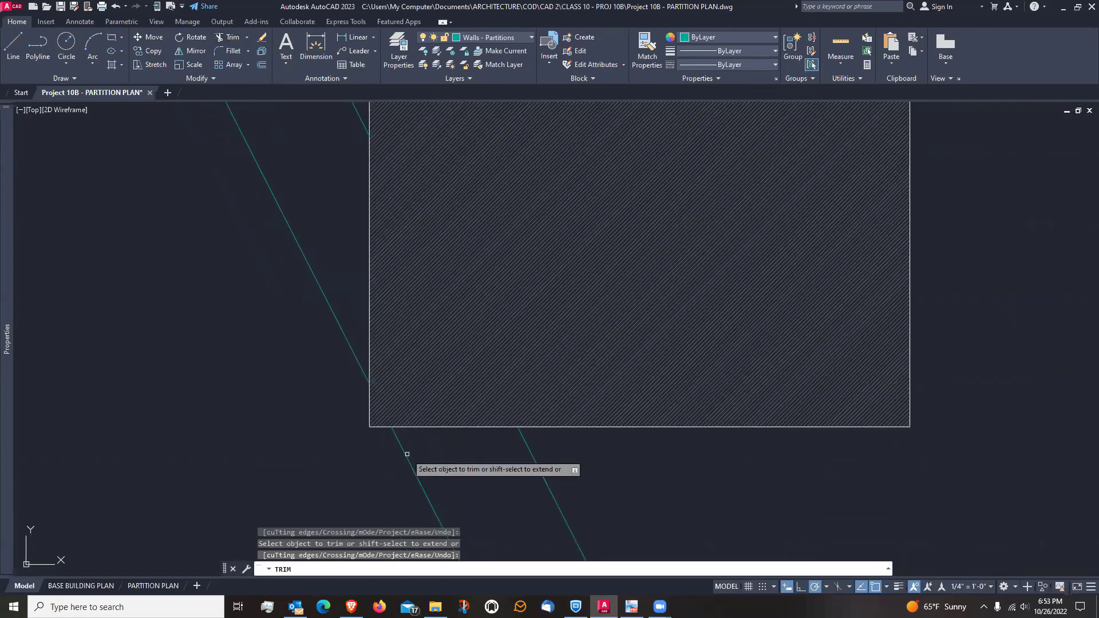
{"action": "scroll", "coordinate": [466, 437], "scroll_direction": "down", "scroll_amount": 15}
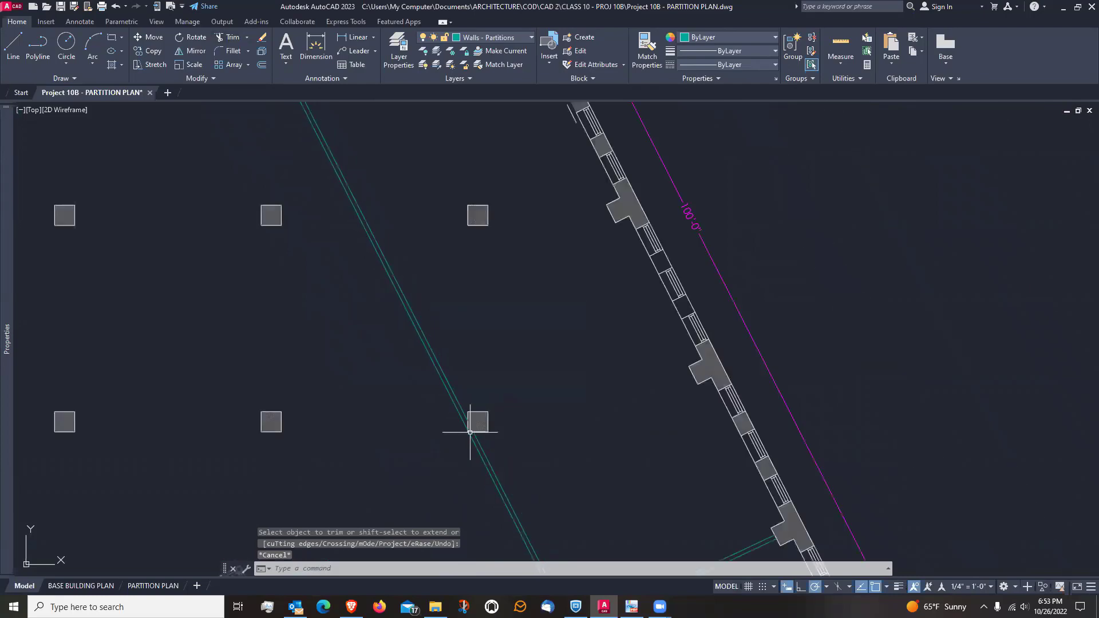
{"action": "key", "text": "Escape"}
Switch to the BASE BUILDING PLAN layout and activate the floor plan viewport's model space
{"action": "mouse_move", "coordinate": [590, 438]}
{"action": "middle_mouse_down"}
{"action": "mouse_move", "coordinate": [647, 320]}
{"action": "mouse_move", "coordinate": [711, 418]}
{"action": "middle_mouse_up"}
{"action": "scroll", "coordinate": [712, 416], "scroll_direction": "down", "scroll_amount": 3}
{"action": "scroll", "coordinate": [540, 343], "scroll_direction": "up", "scroll_amount": 3}
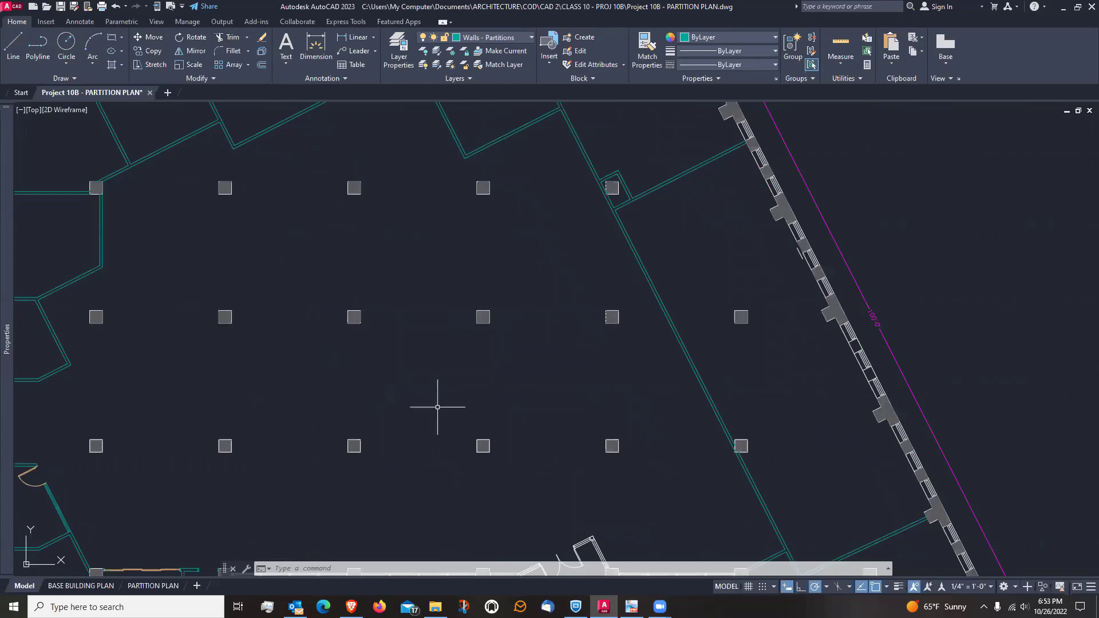
{"action": "scroll", "coordinate": [439, 402], "scroll_direction": "down", "scroll_amount": 2}
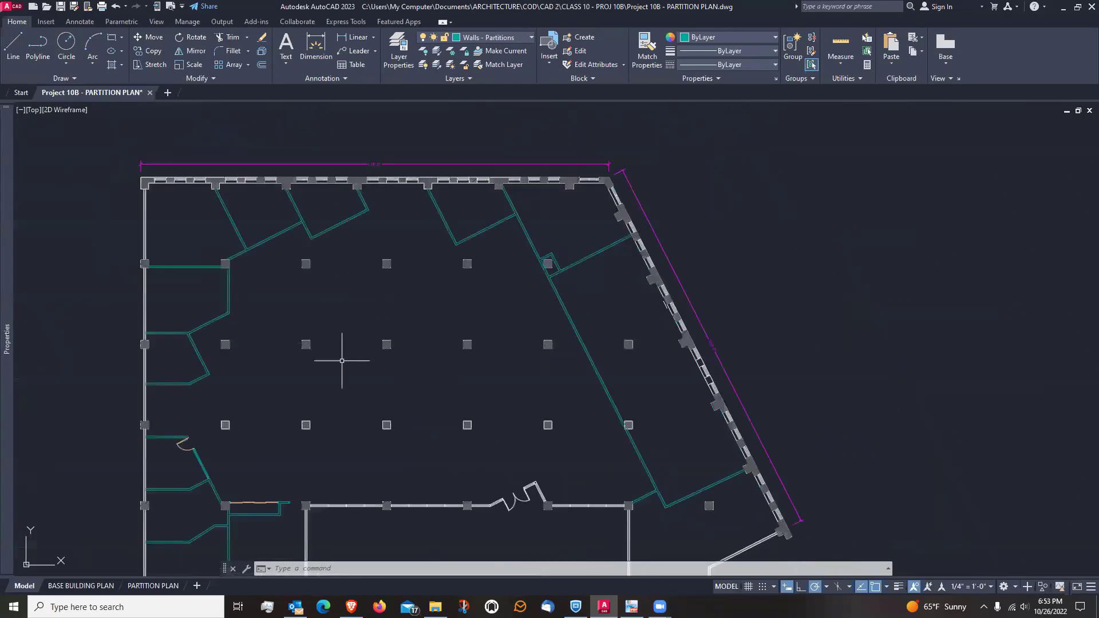
{"action": "middle_click_drag", "start_coordinate": [441, 344], "coordinate": [488, 302]}
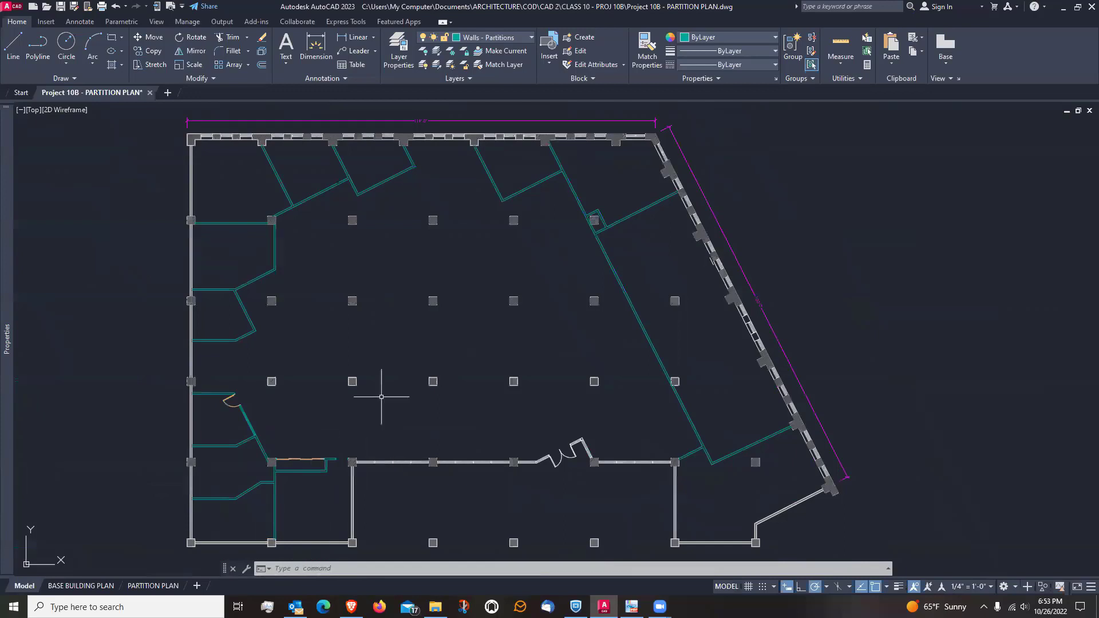
{"action": "middle_click_drag", "start_coordinate": [380, 386], "coordinate": [437, 364]}
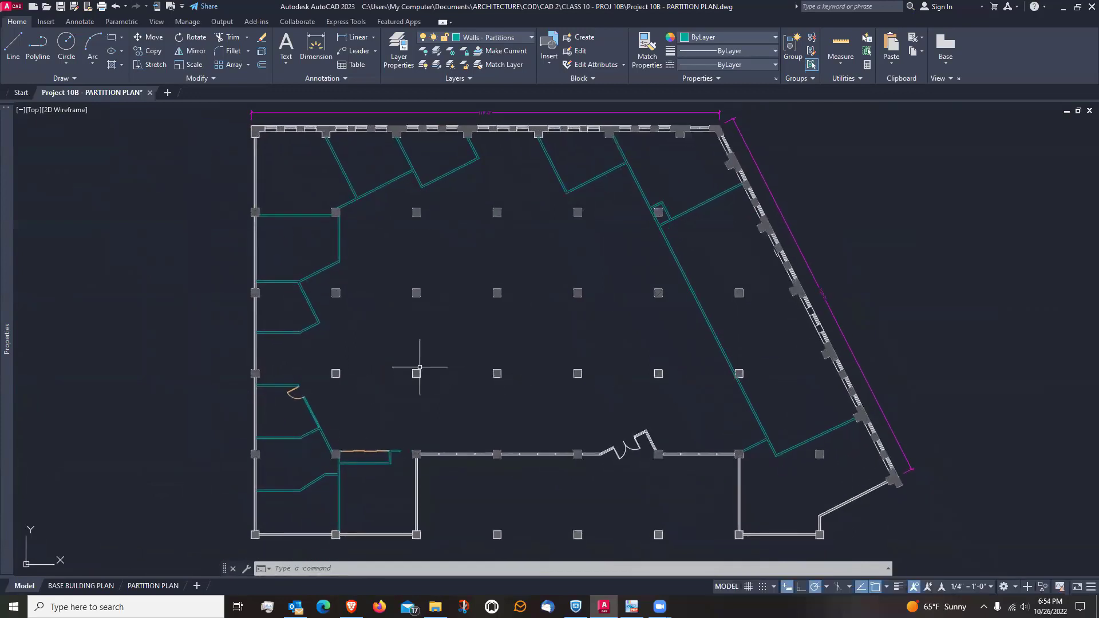
{"action": "left_click", "coordinate": [81, 587]}
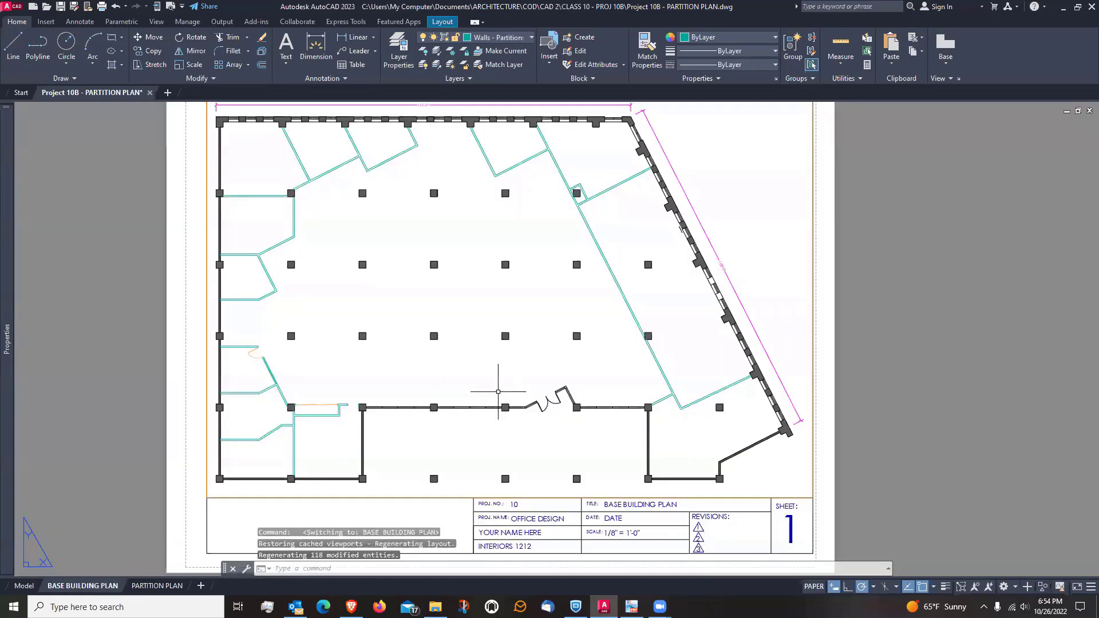
{"action": "middle_click_drag", "start_coordinate": [498, 391], "coordinate": [543, 390]}
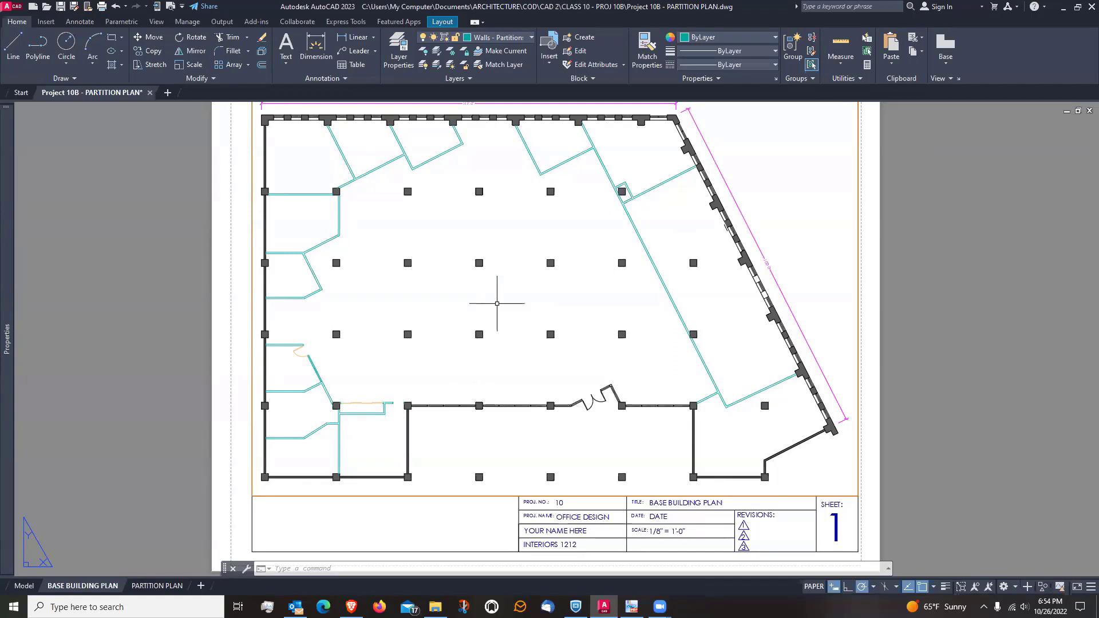
{"action": "double_click", "coordinate": [497, 303]}
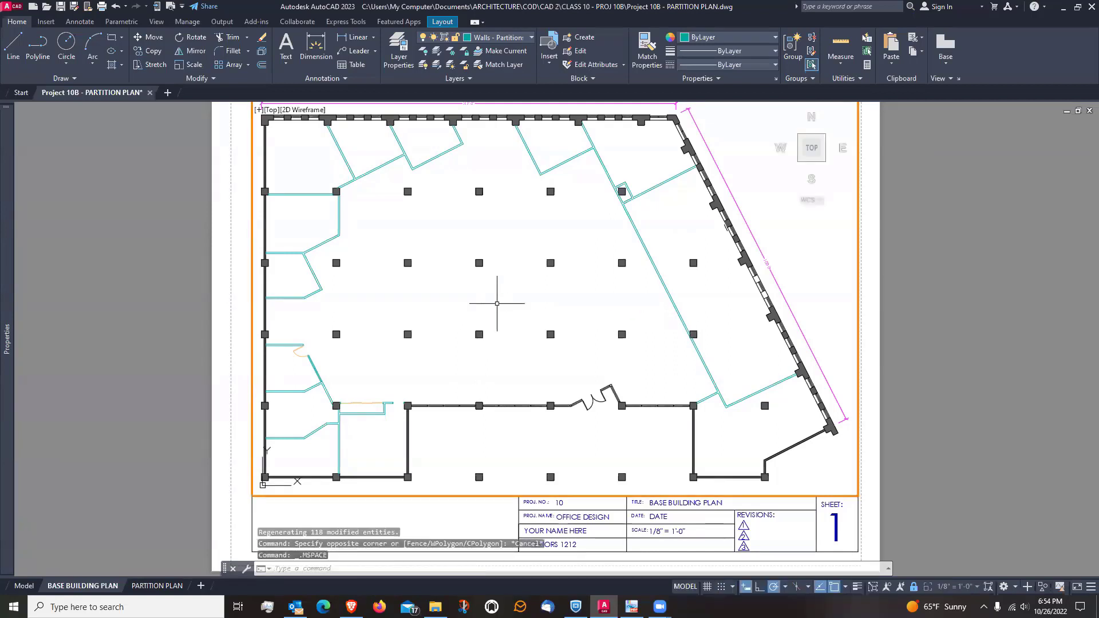
{"action": "scroll", "coordinate": [498, 304], "scroll_direction": "up", "scroll_amount": 3}
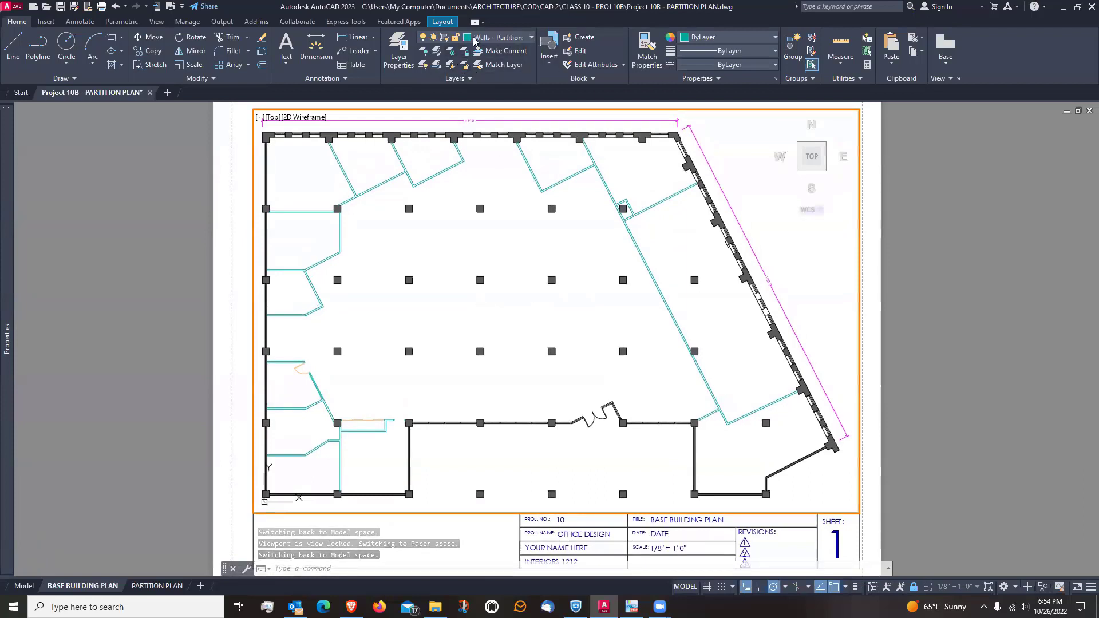
Freeze the Walls - Partitions layer in the current viewport only, and undo the freeze
{"action": "left_click", "coordinate": [532, 39]}
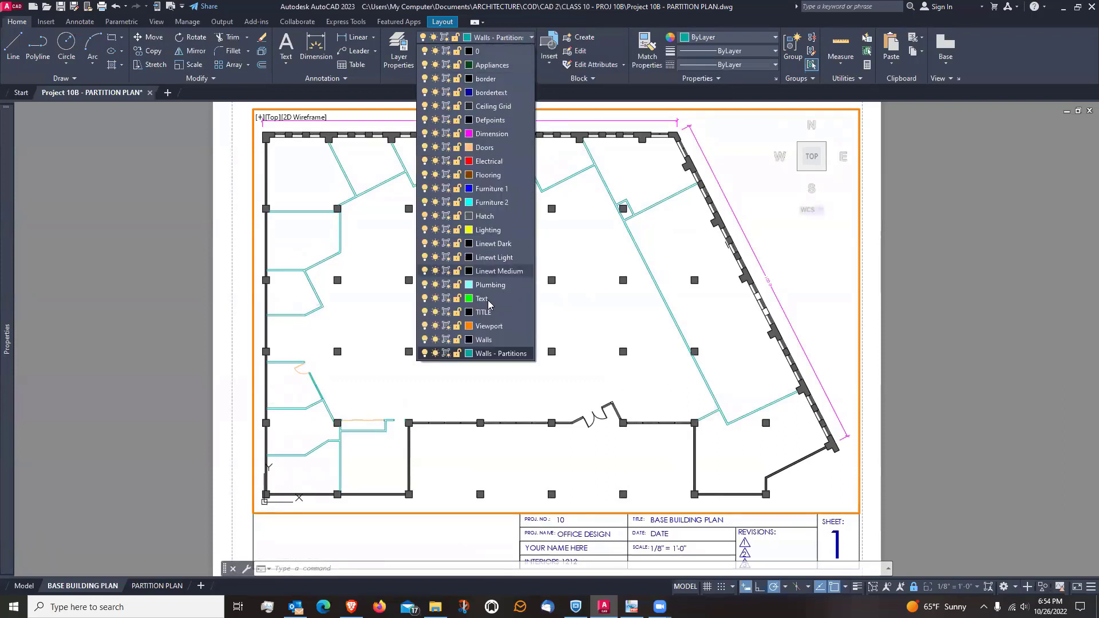
{"action": "left_click", "coordinate": [447, 353]}
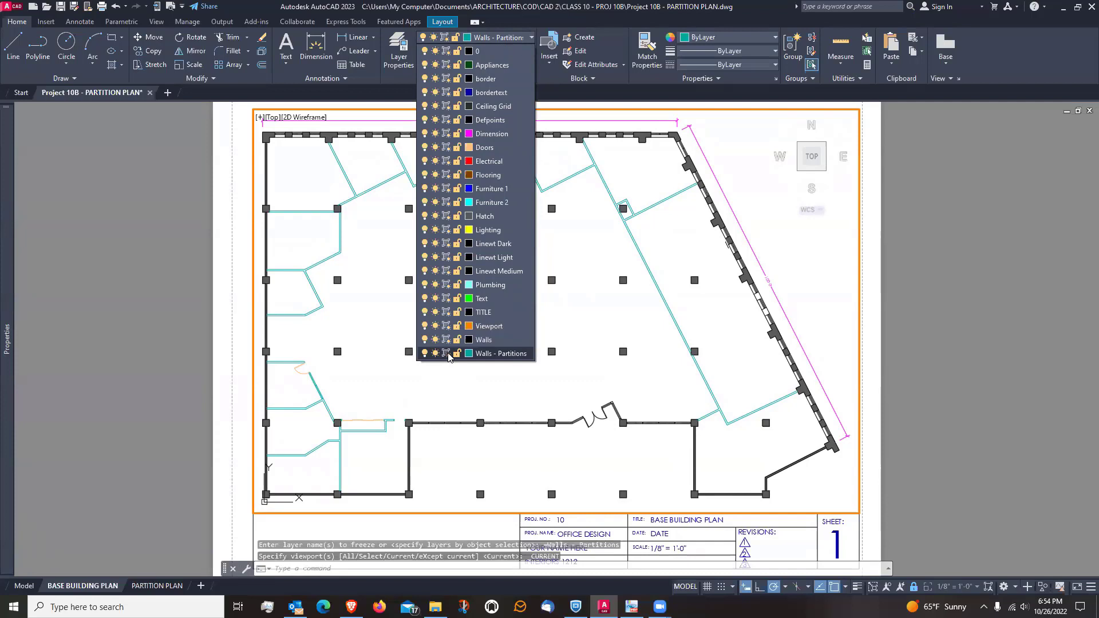
{"action": "left_click", "coordinate": [555, 389]}
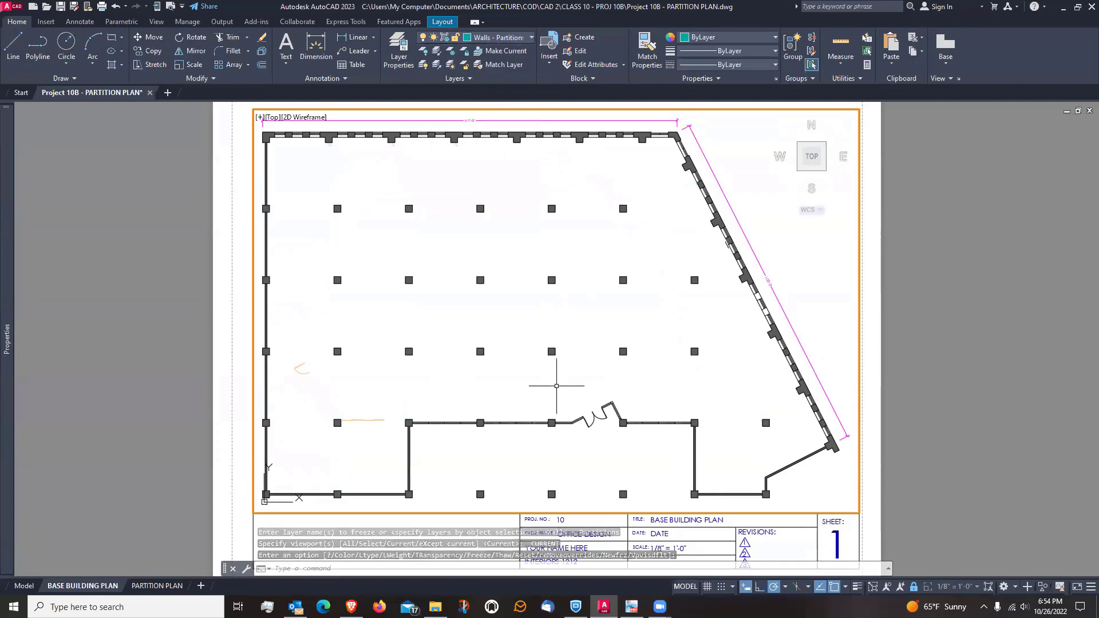
{"action": "key", "text": "ctrl+z"}
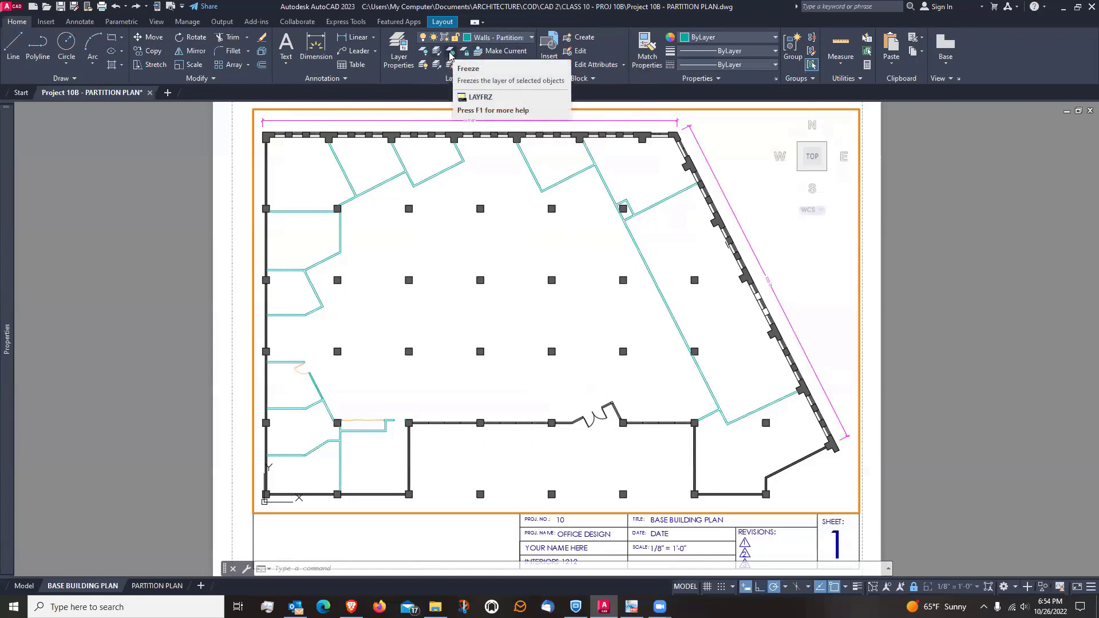
{"action": "left_click", "coordinate": [450, 55]}
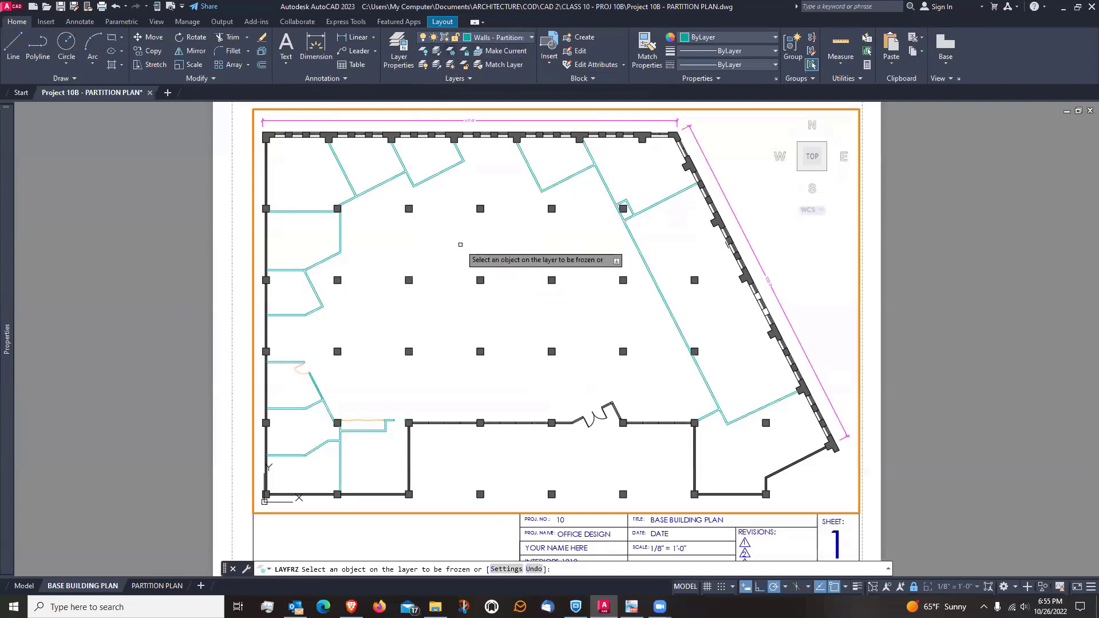
{"action": "left_click", "coordinate": [440, 173]}
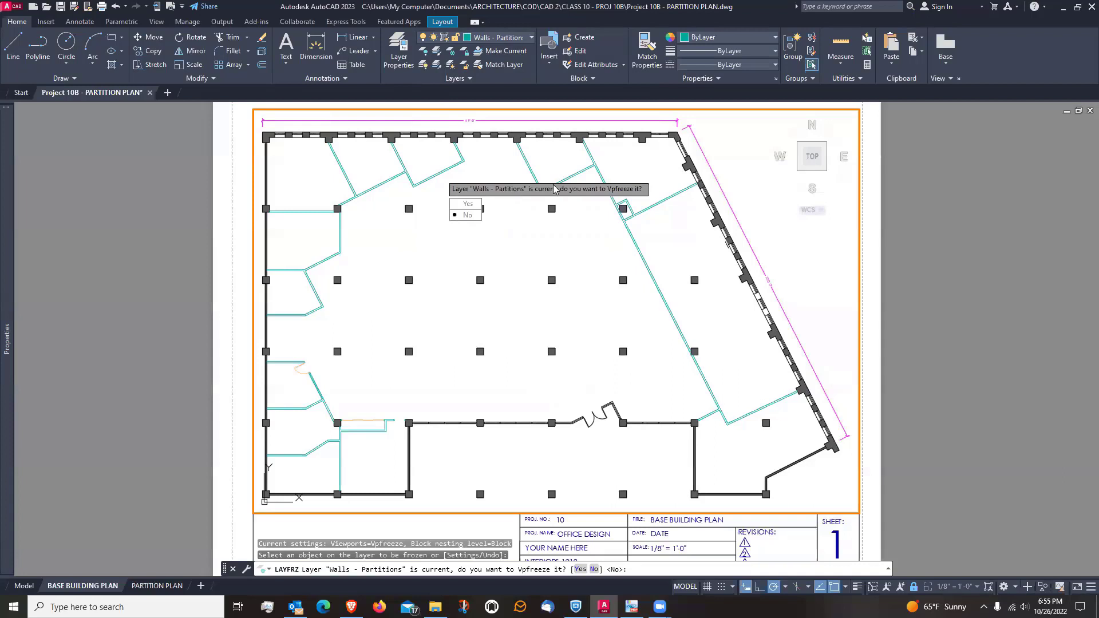
{"action": "key", "text": "Escape"}
{"action": "key", "text": "Escape"}
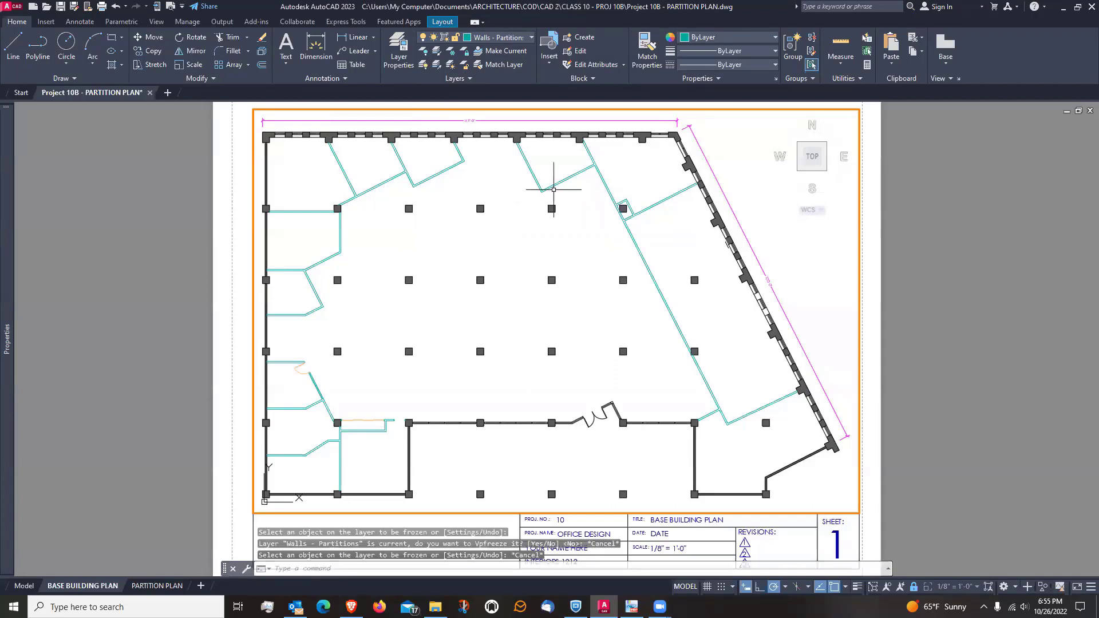
Make Walls the current layer and freeze the Walls - Partitions and Doors layers in the BASE BUILDING PLAN viewport only
{"action": "left_click", "coordinate": [533, 39]}
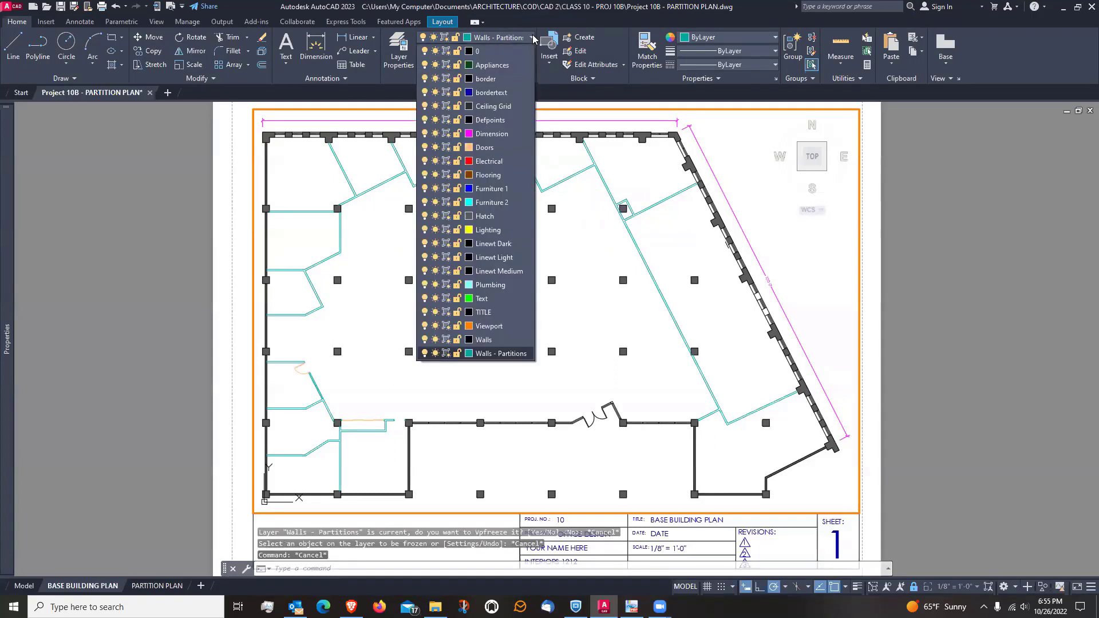
{"action": "left_click", "coordinate": [500, 340]}
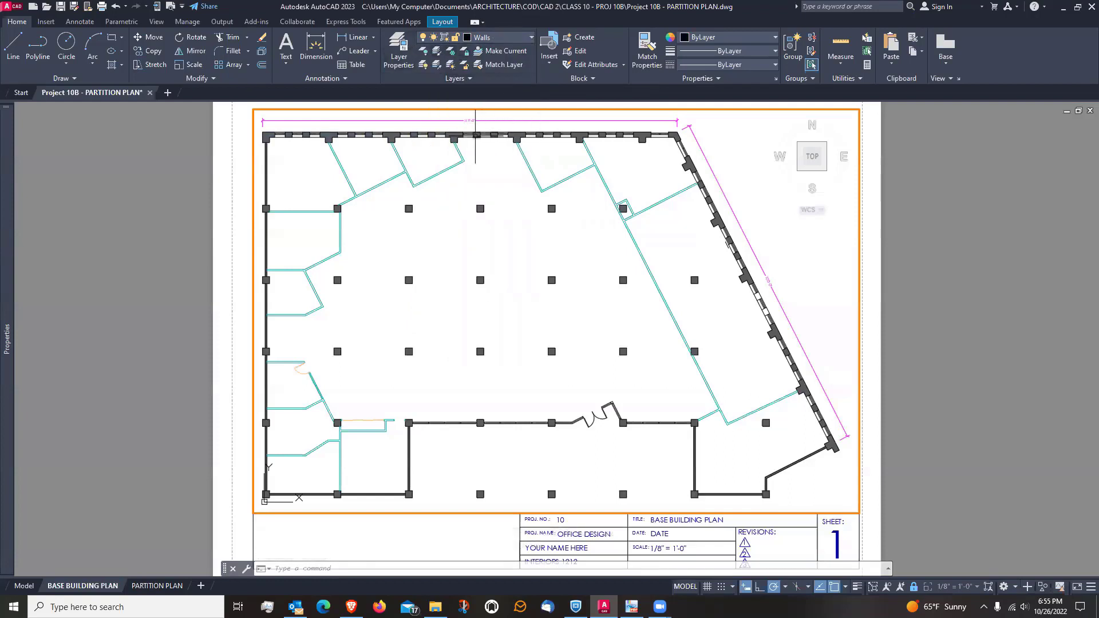
{"action": "left_click", "coordinate": [454, 51]}
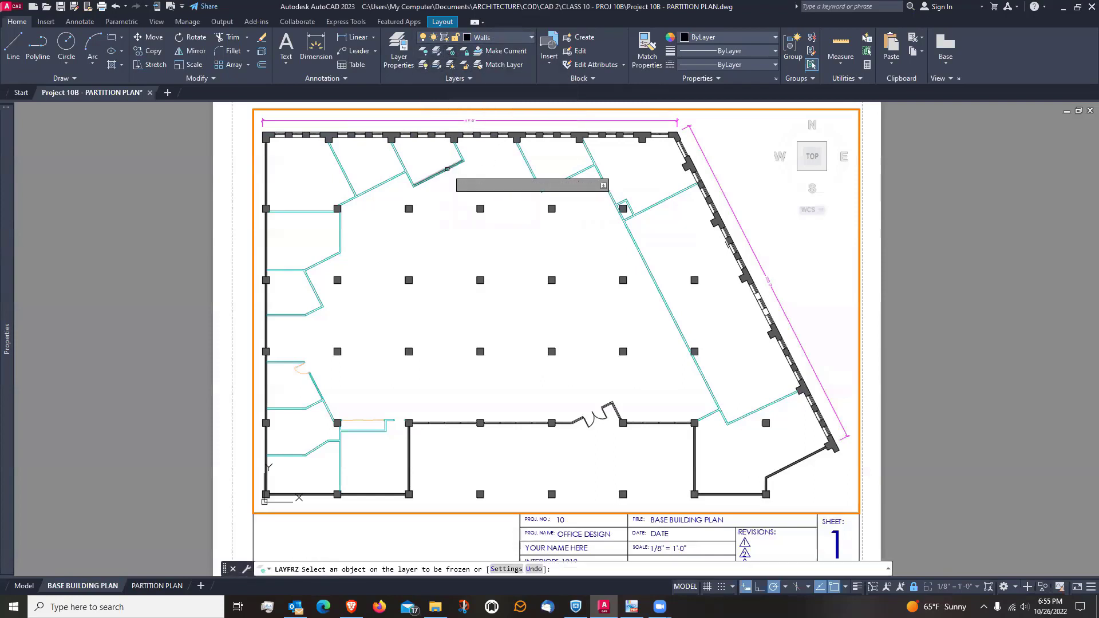
{"action": "left_click", "coordinate": [447, 169]}
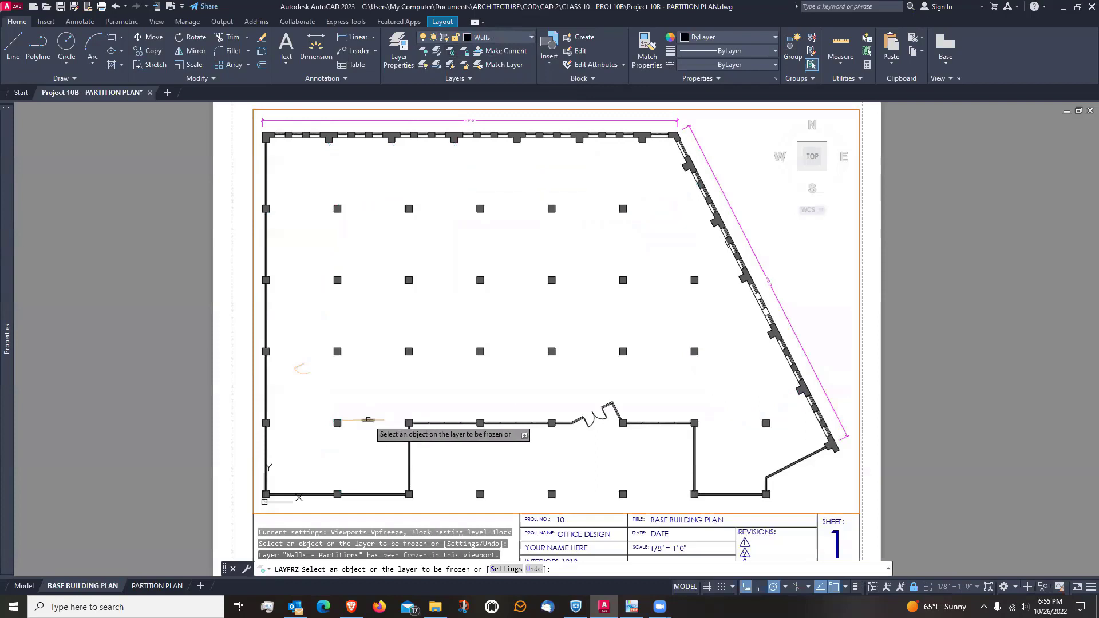
{"action": "left_click", "coordinate": [369, 420]}
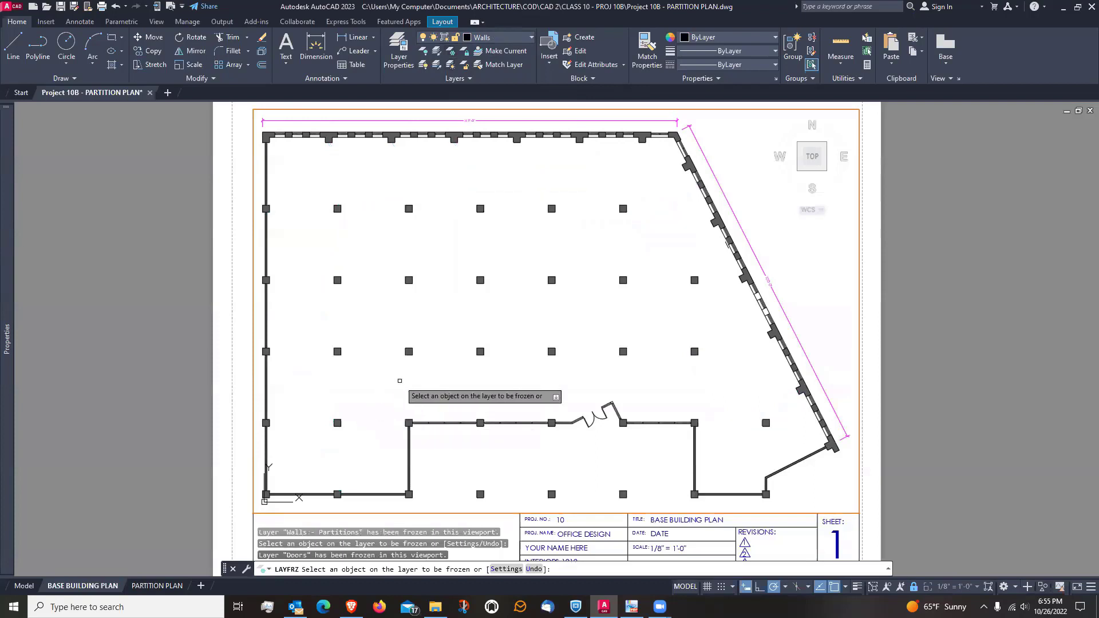
{"action": "key", "text": "Escape"}
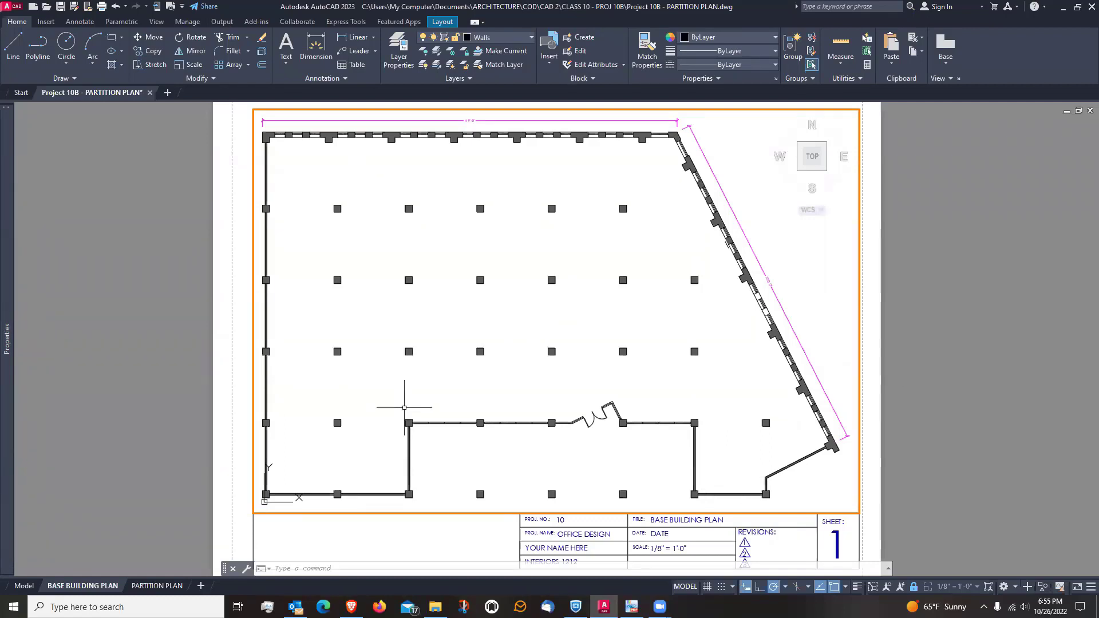
Compare the PARTITION PLAN and BASE BUILDING PLAN layouts and review the layer states listed for the partition plan
{"action": "left_click", "coordinate": [157, 587]}
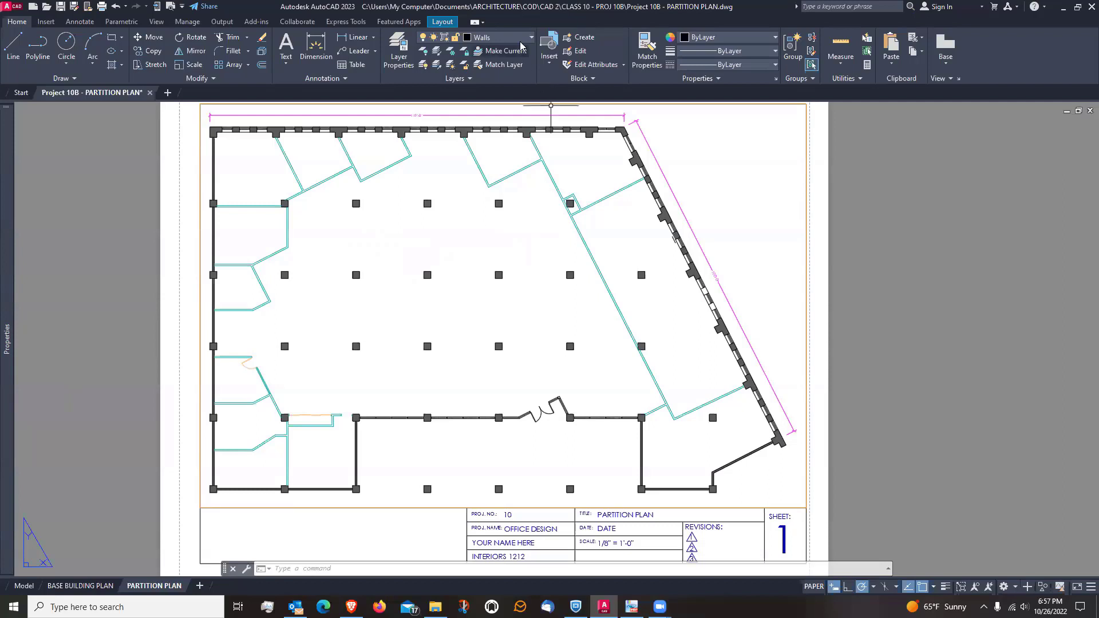
{"action": "left_click", "coordinate": [499, 38]}
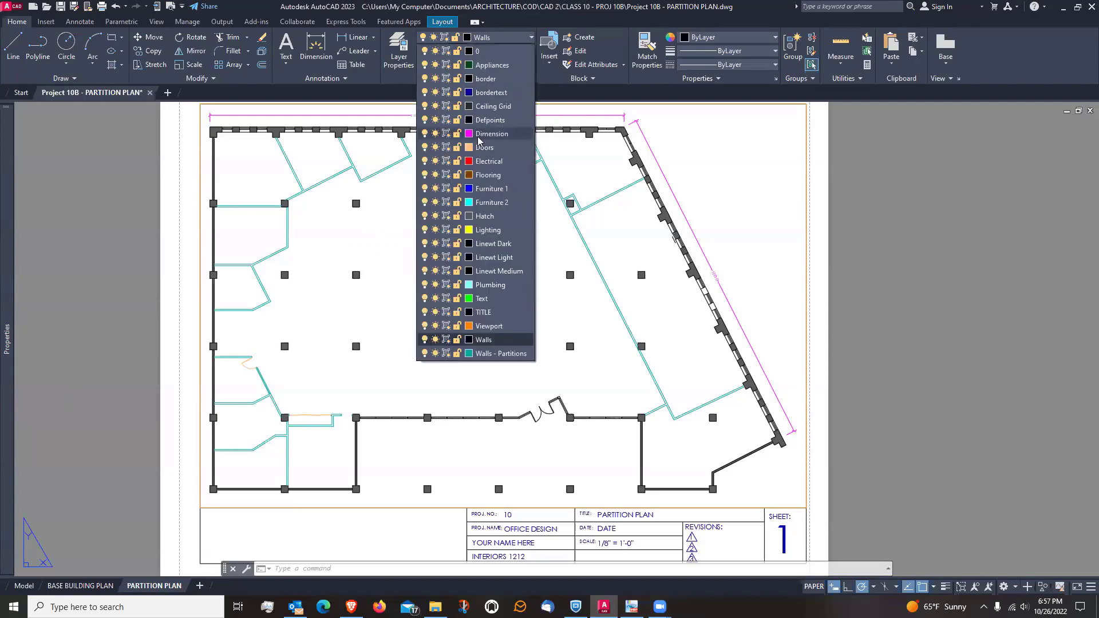
{"action": "left_click", "coordinate": [691, 167]}
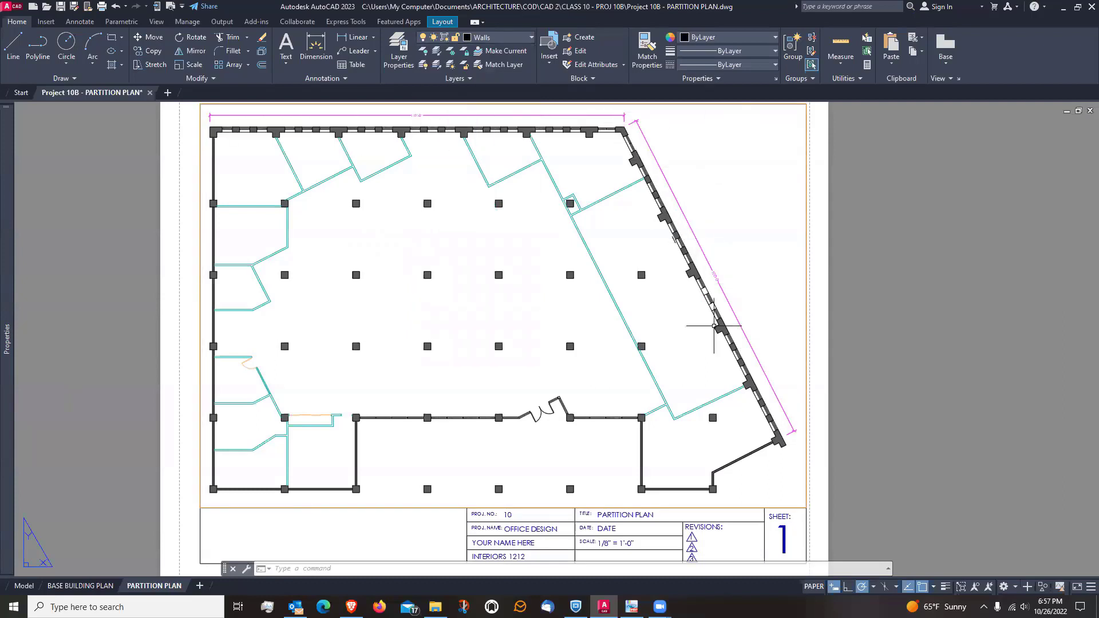
{"action": "left_click", "coordinate": [72, 588]}
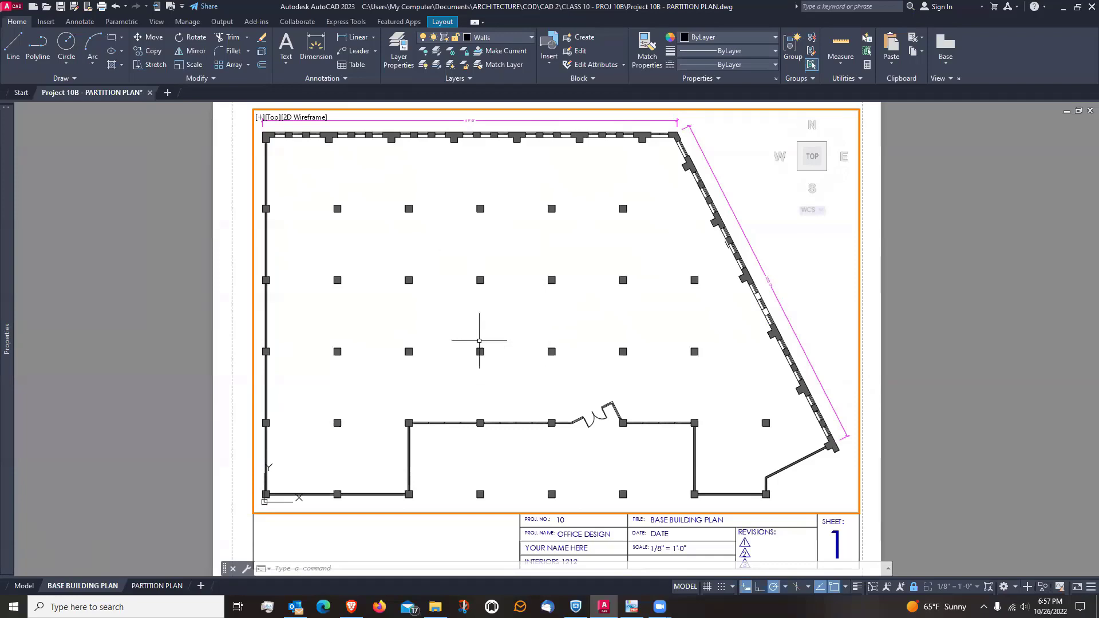
{"action": "left_click", "coordinate": [157, 585]}
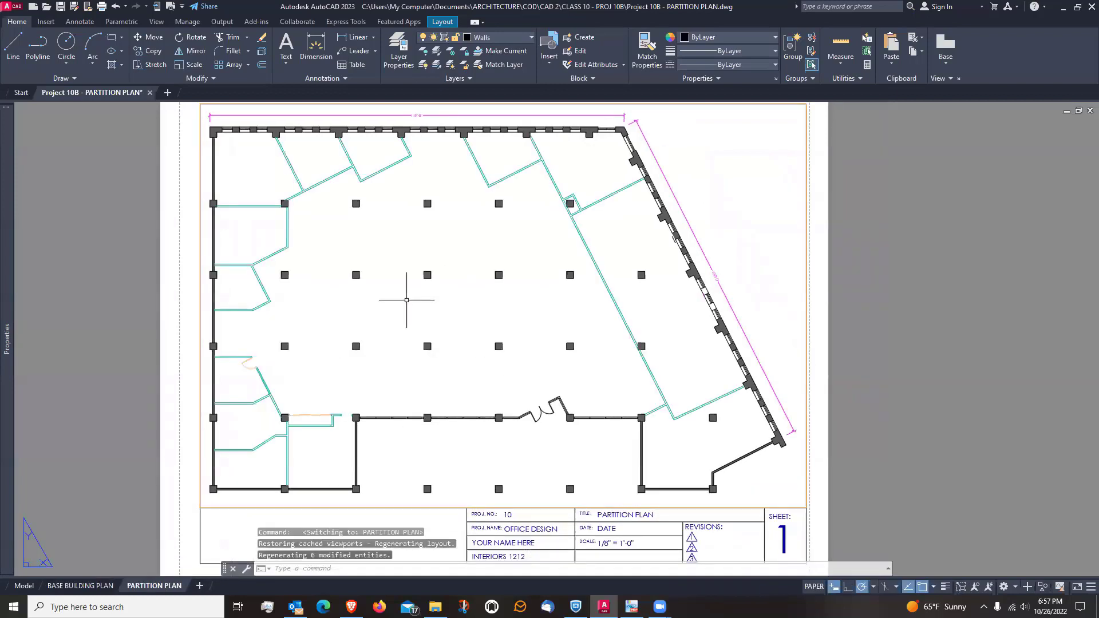
{"action": "left_click", "coordinate": [515, 37]}
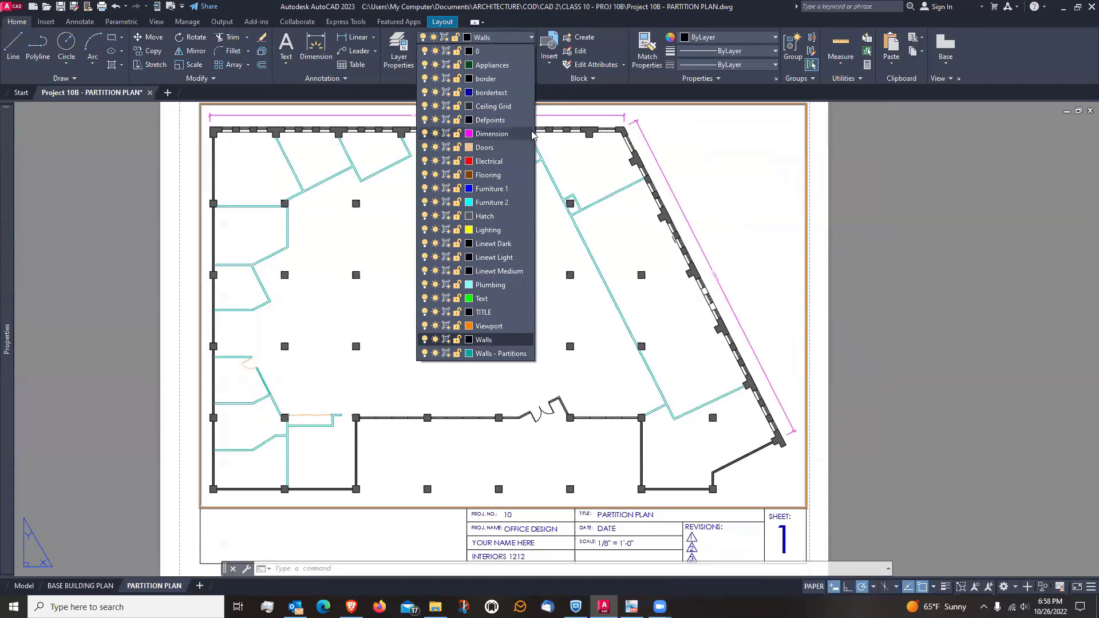
{"action": "left_click", "coordinate": [748, 215]}
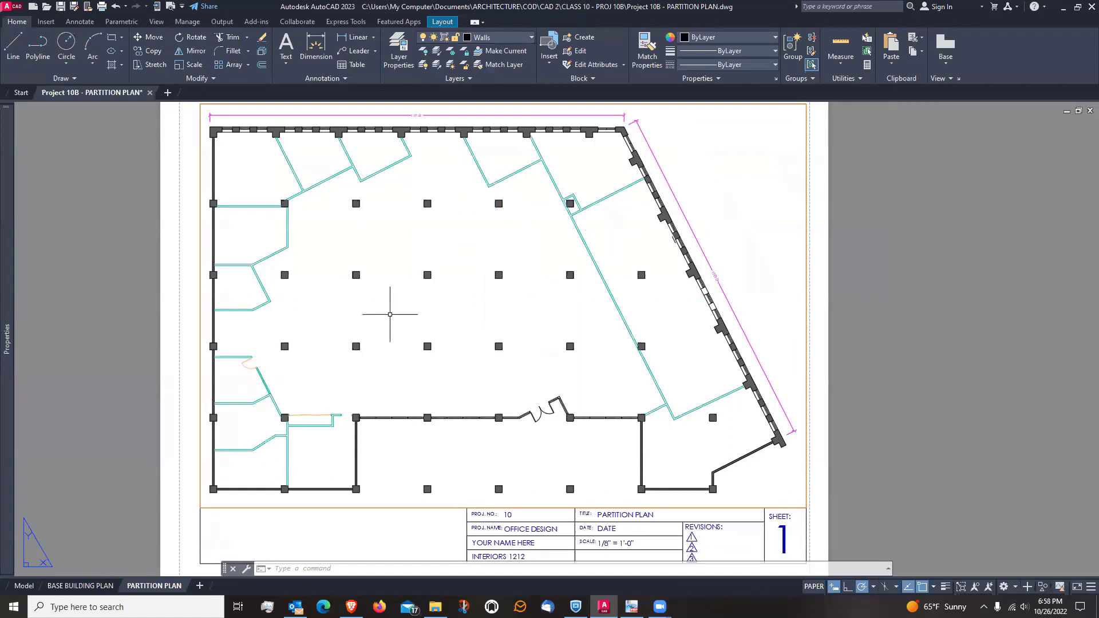
{"action": "left_click", "coordinate": [67, 586]}
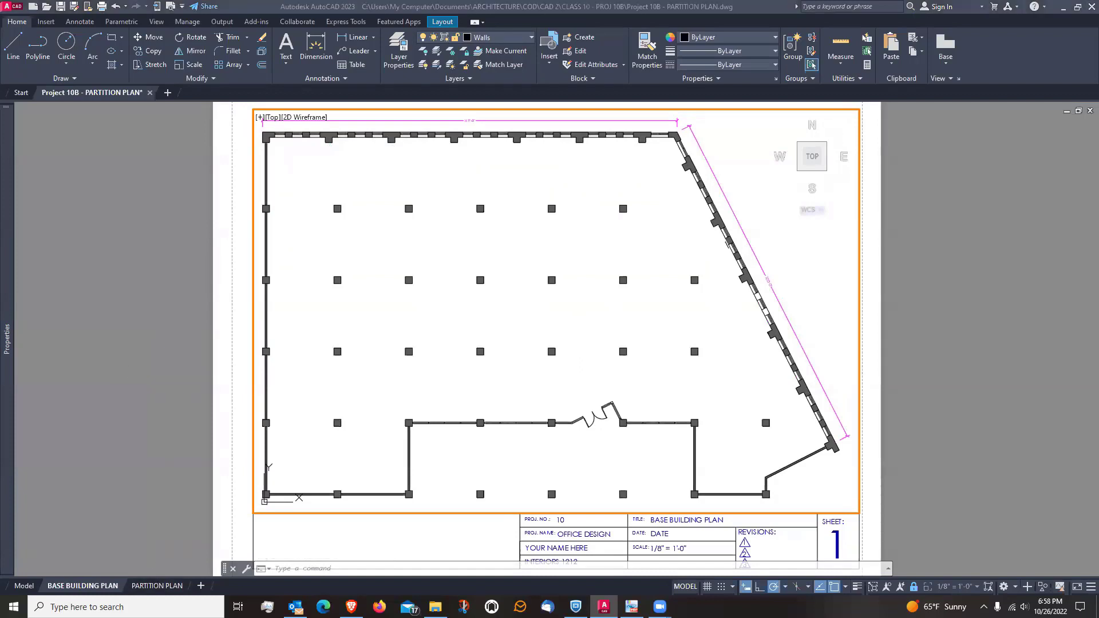
Switch to the 2212 Proj 10 Partition Plan PDF in PDF-XChange Viewer, maximize it and show the whole page
{"action": "key", "text": "alt+Tab"}
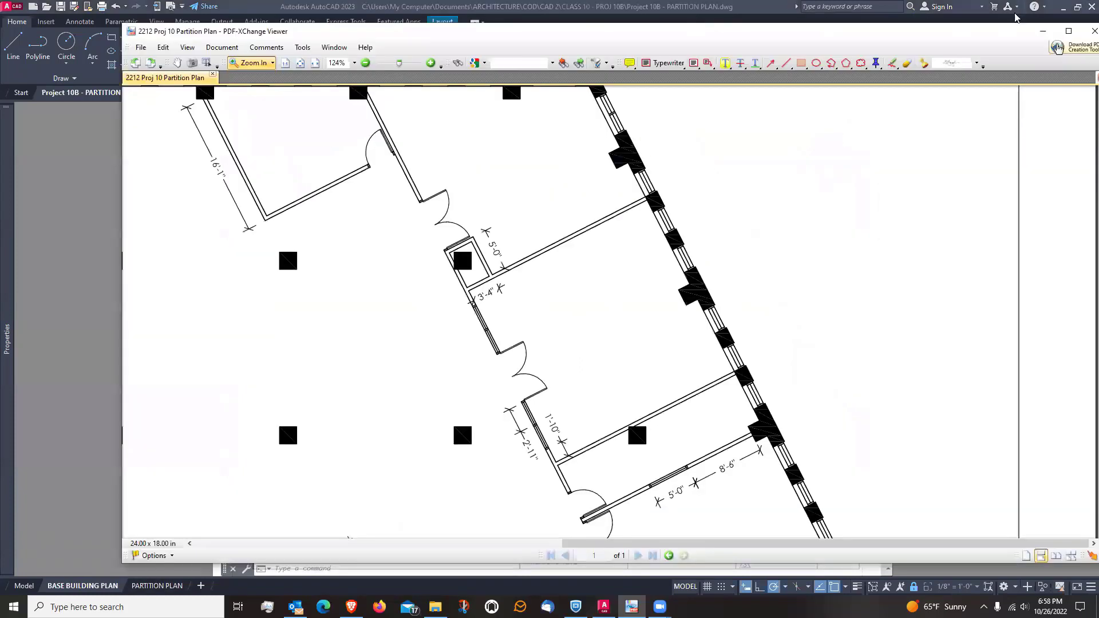
{"action": "left_click", "coordinate": [1069, 31]}
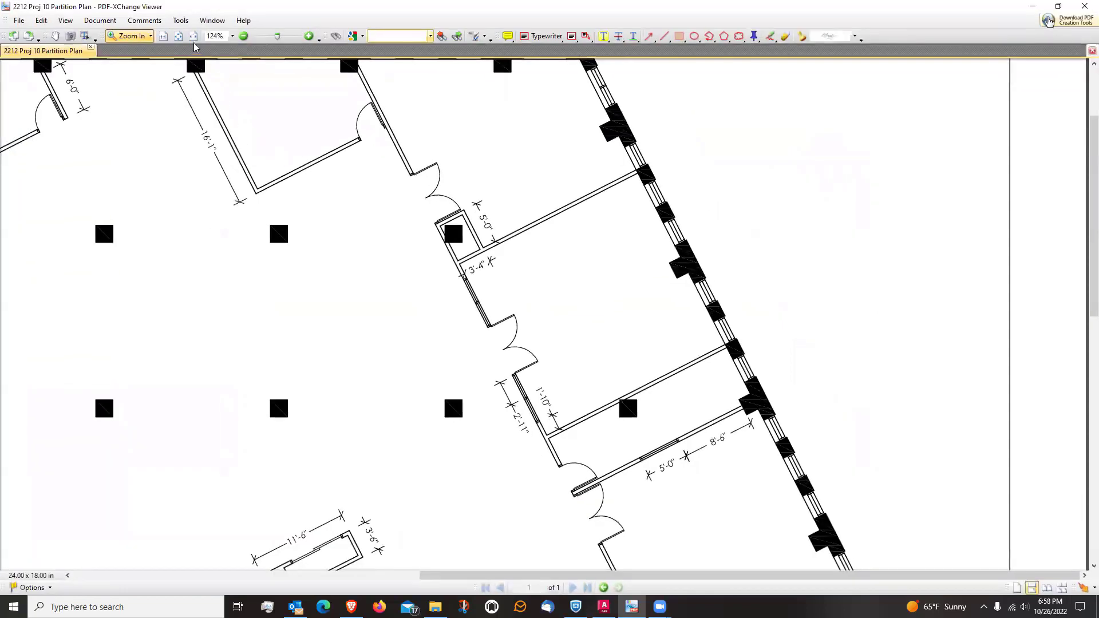
{"action": "left_click", "coordinate": [178, 36]}
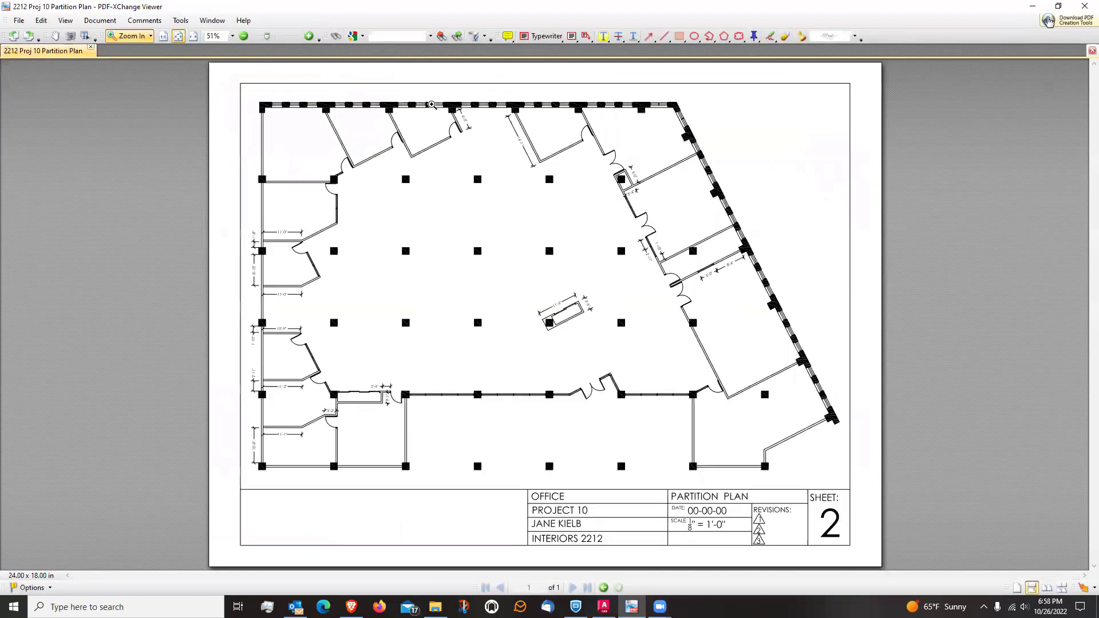